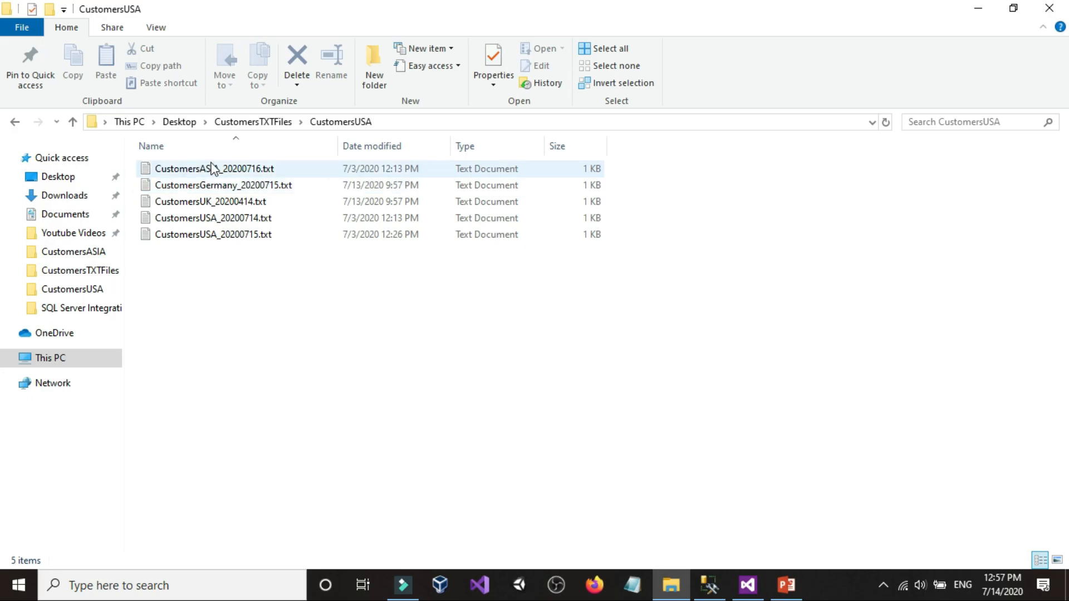
Step: Return to the CustomersTXTFiles folder and inspect its full path and the Customers_EUROPE.xlsx file
key("alt+Left")
left_click(314, 327)
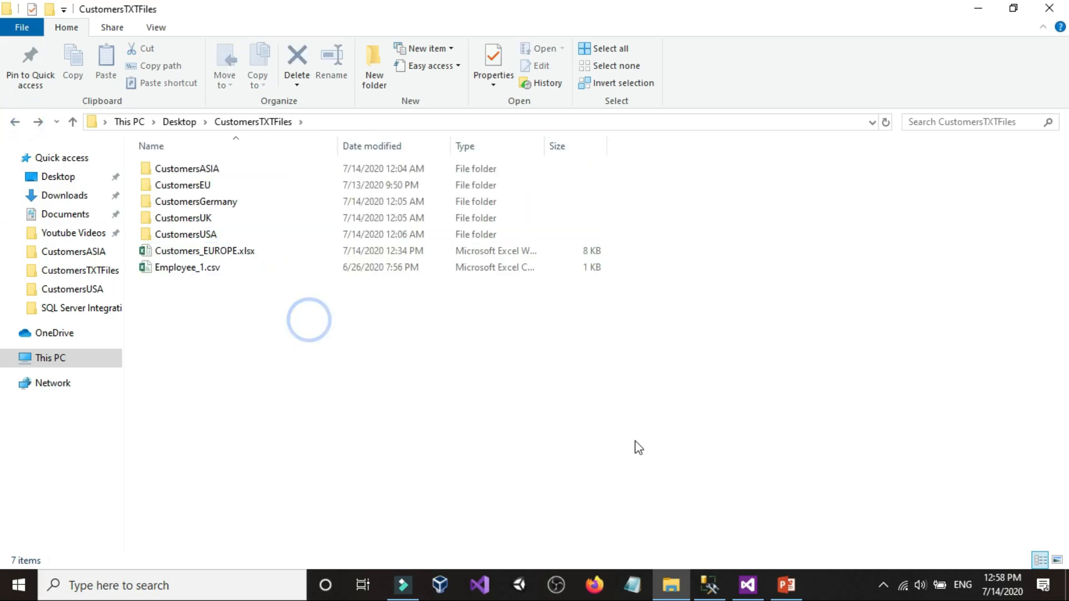
left_click(359, 122)
left_click_drag(384, 122, 106, 121)
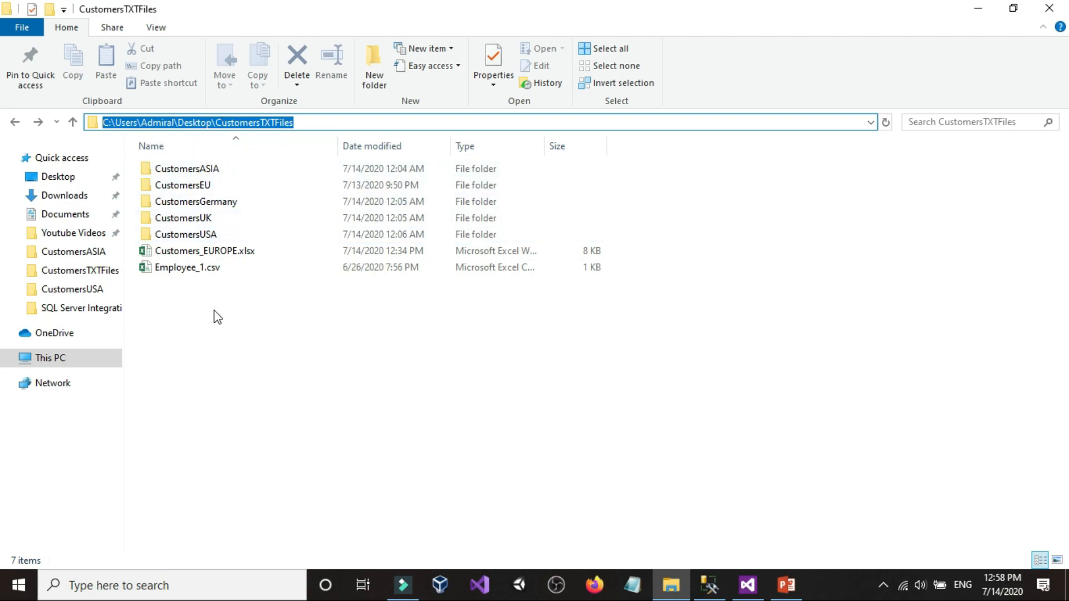
left_click(251, 318)
left_click(227, 251)
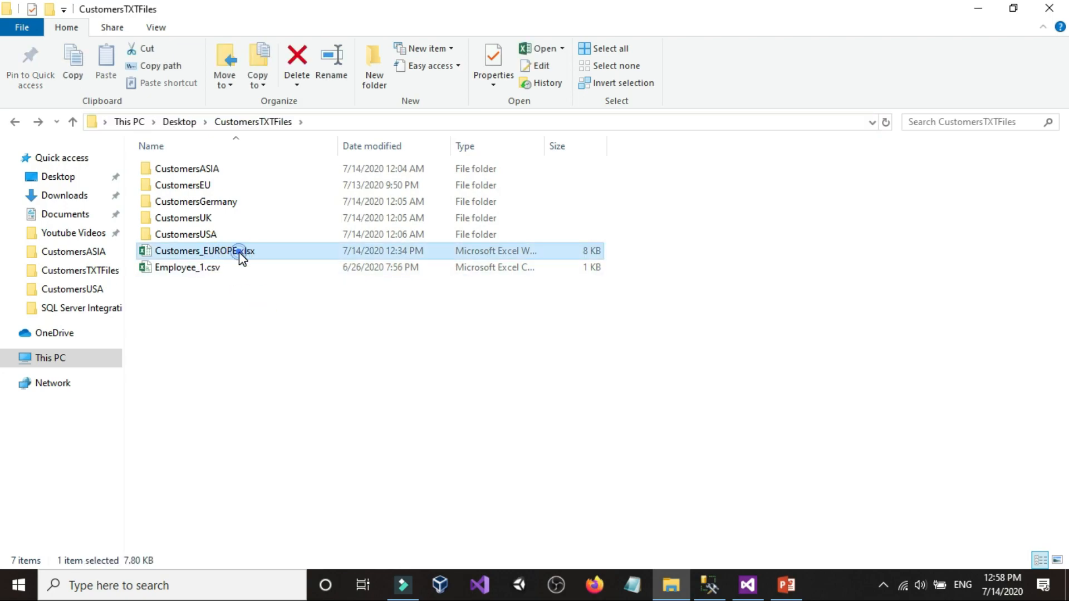
left_click(241, 252)
left_click(263, 251)
left_click(232, 322)
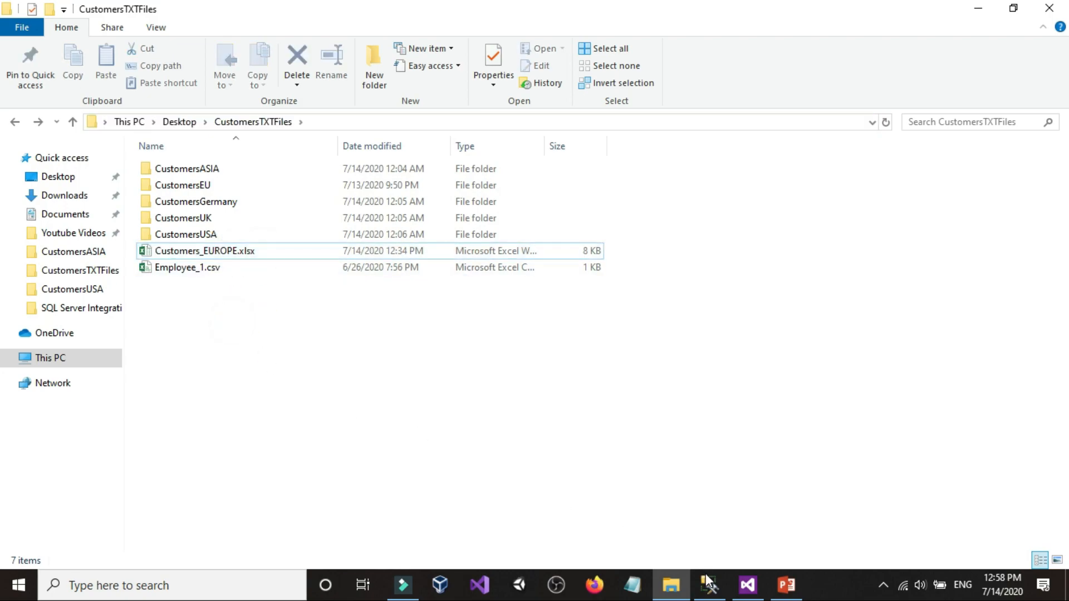
Step: Examine the query script in SQL Server Management Studio and the package's control flow in Visual Studio
left_click(709, 584)
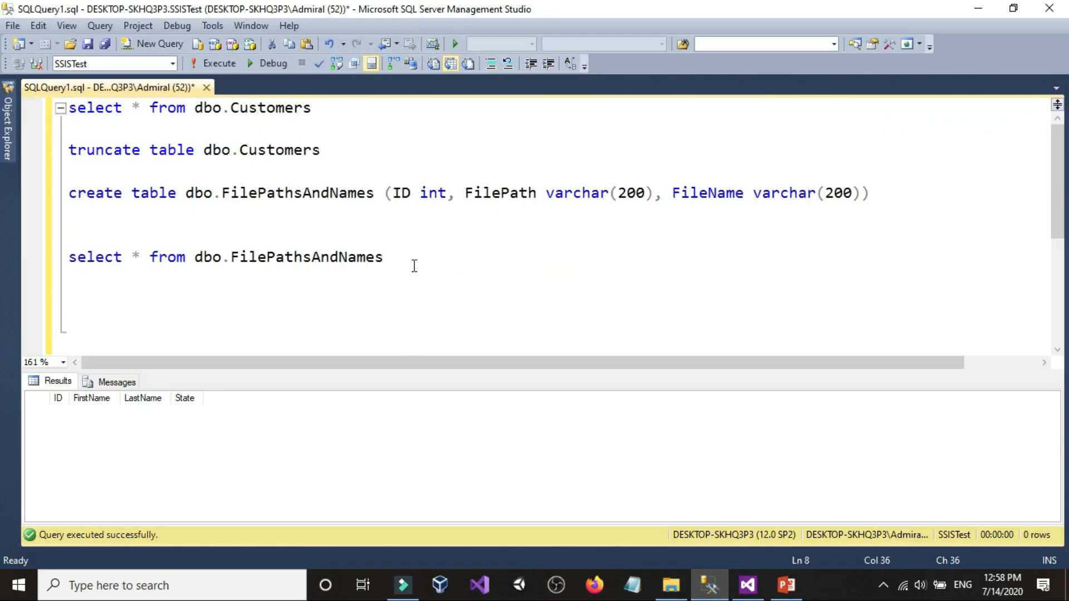
left_click(123, 228)
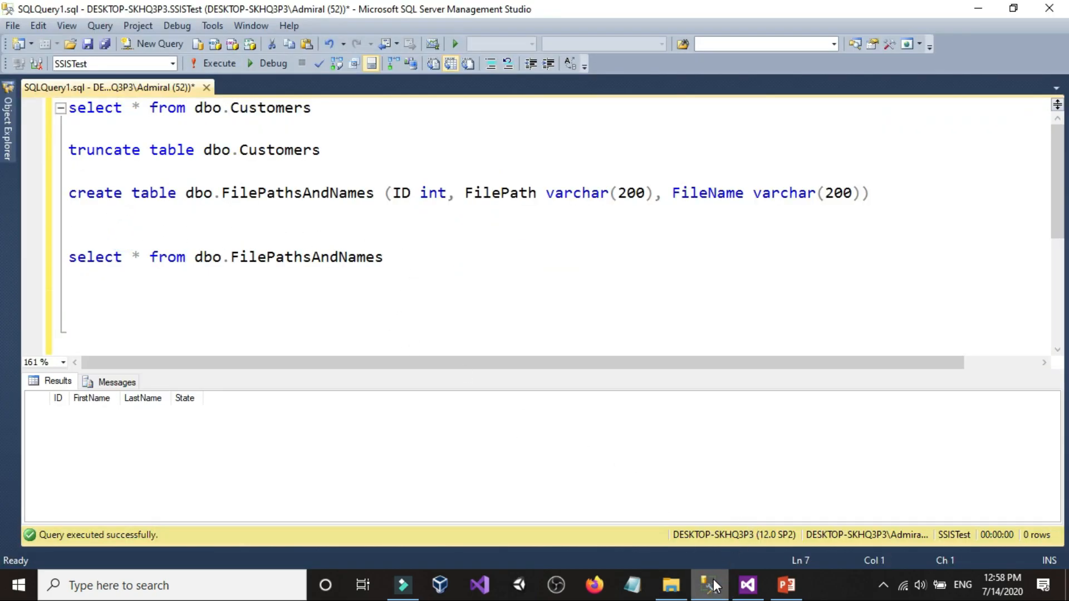
left_click(671, 585)
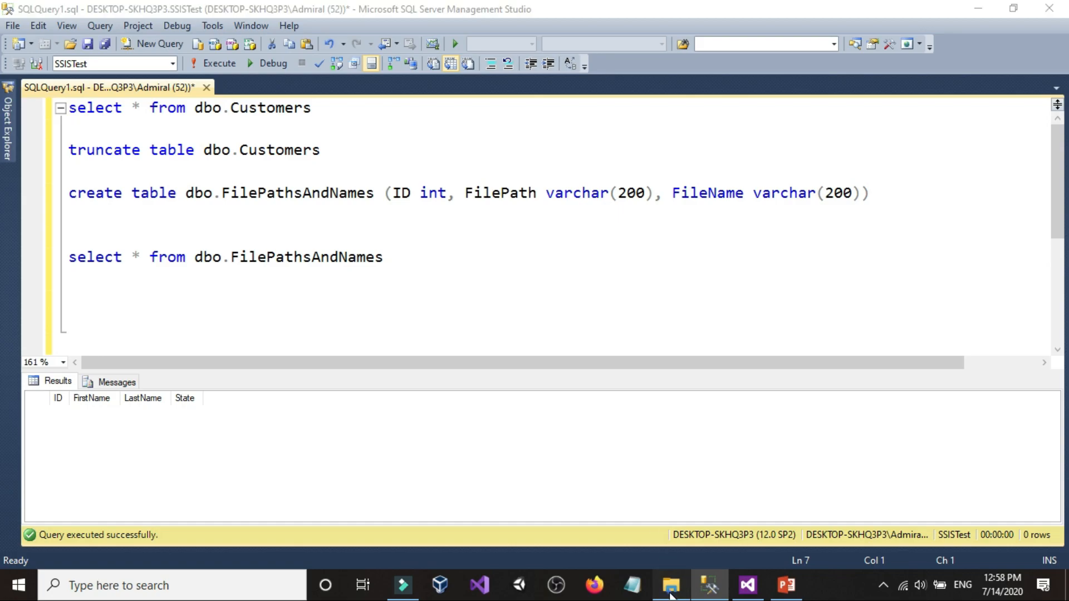
left_click(748, 586)
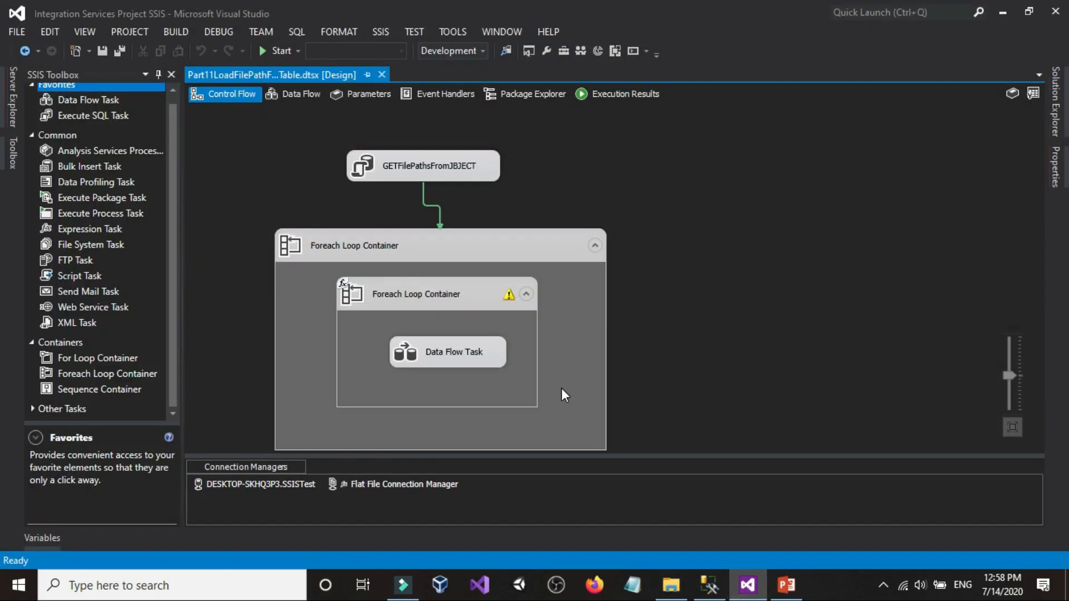
left_click(710, 585)
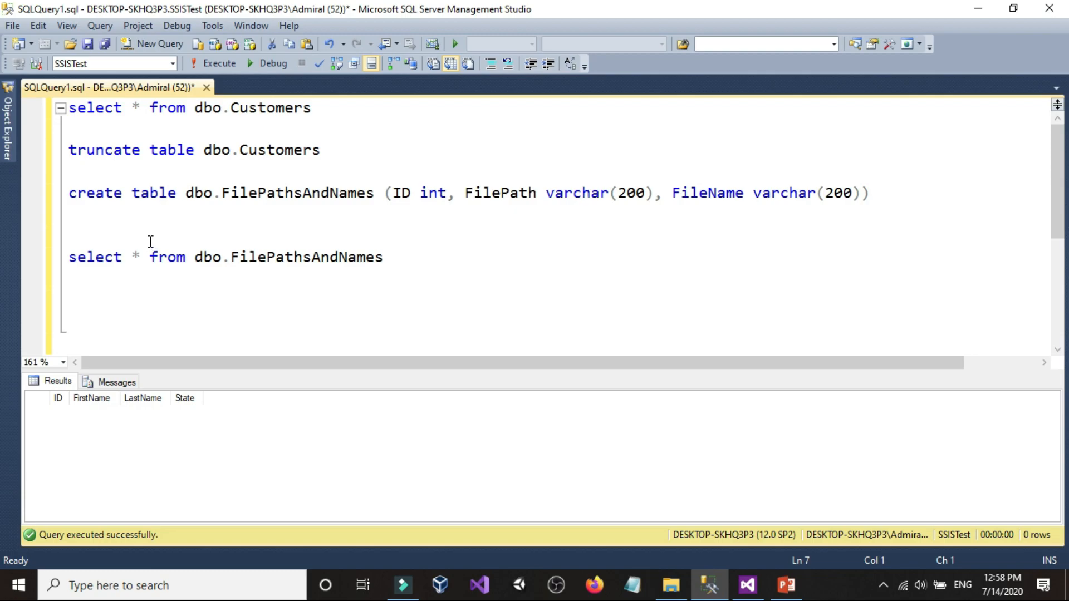
left_click(83, 213)
left_click(748, 585)
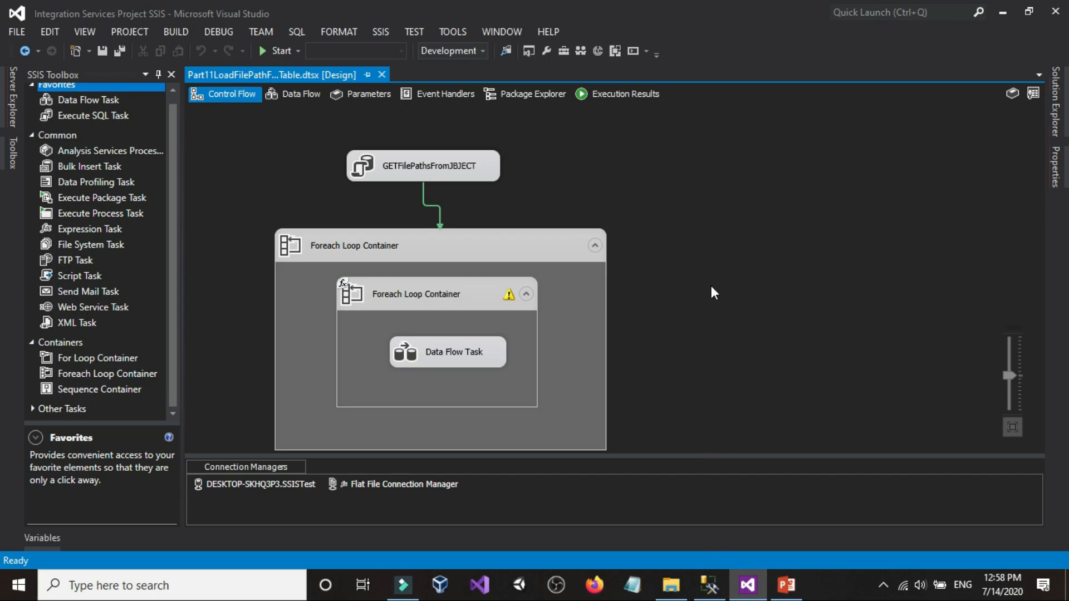
Step: Switch to SQL Server Management Studio and run only the select query on dbo.Customers
left_click(709, 585)
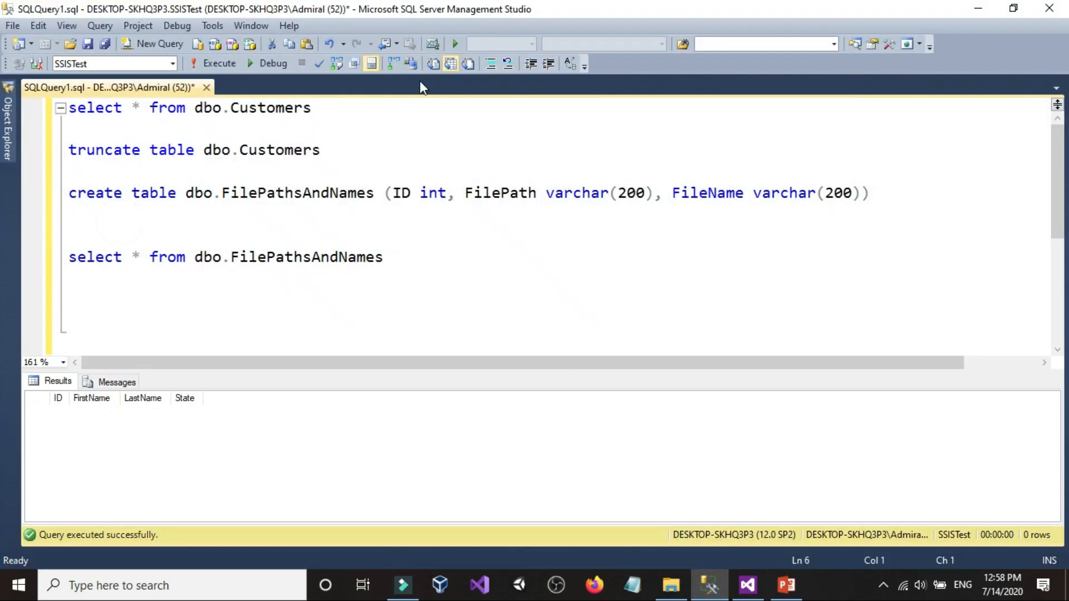
left_click_drag(369, 100, 68, 108)
left_click(215, 63)
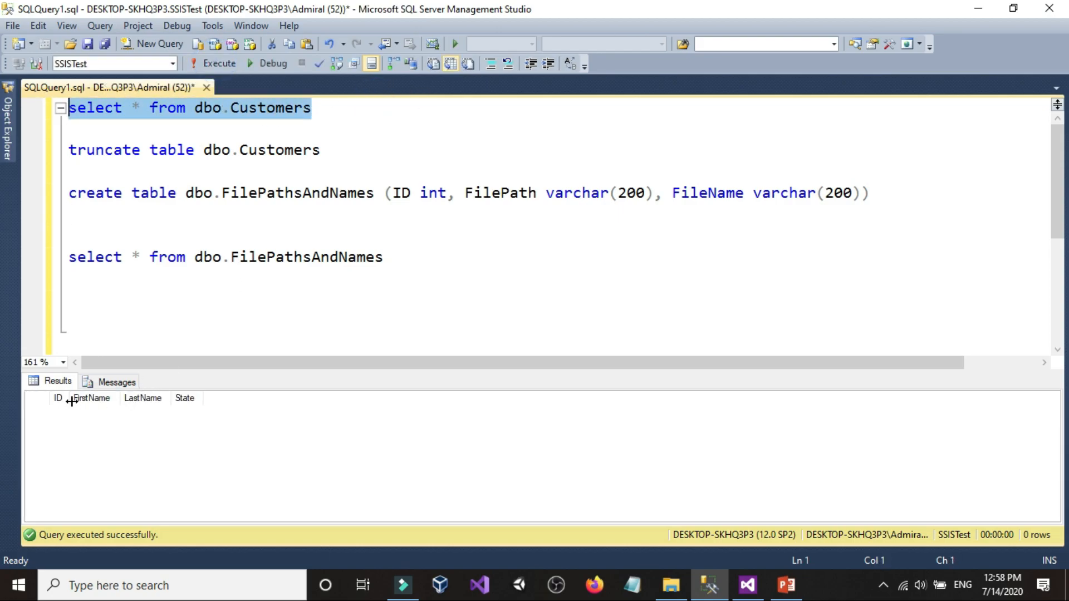
left_click(429, 156)
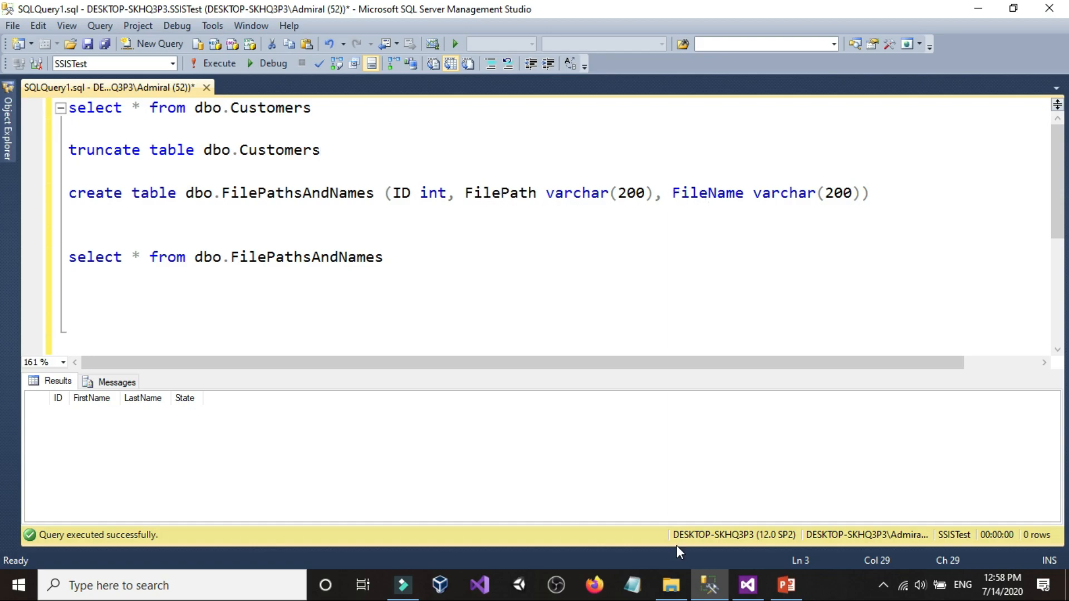
Step: Switch to File Explorer and display the full path of the CustomersTXTFiles folder
left_click(671, 584)
left_click(332, 121)
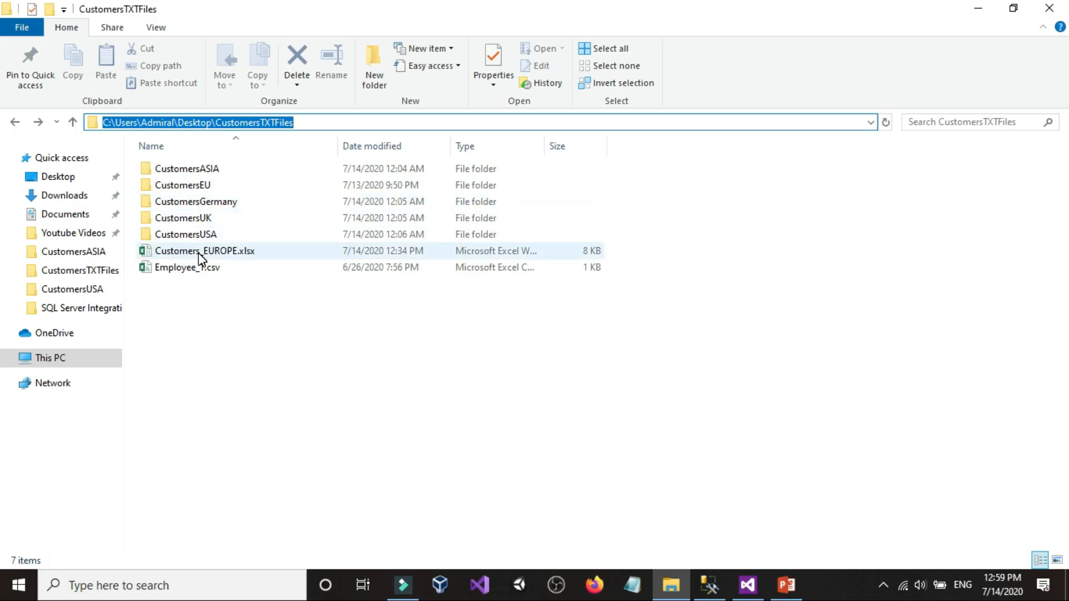
left_click(442, 432)
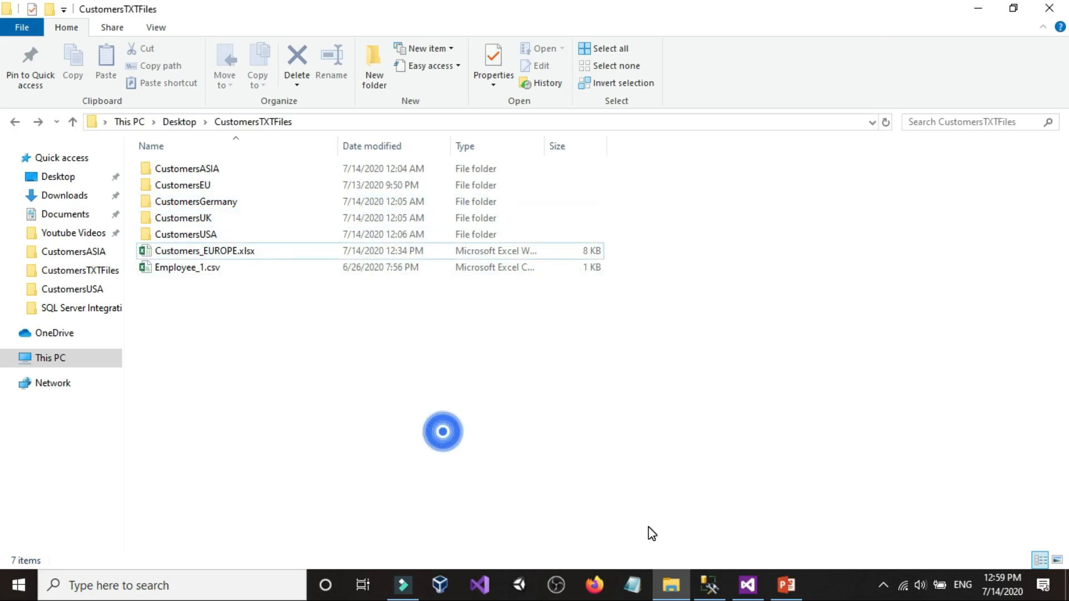
Step: Switch to SQL Server Management Studio and run the create table statement for dbo.FilePathsAndNames with its ID, FilePath and FileName columns
left_click(709, 585)
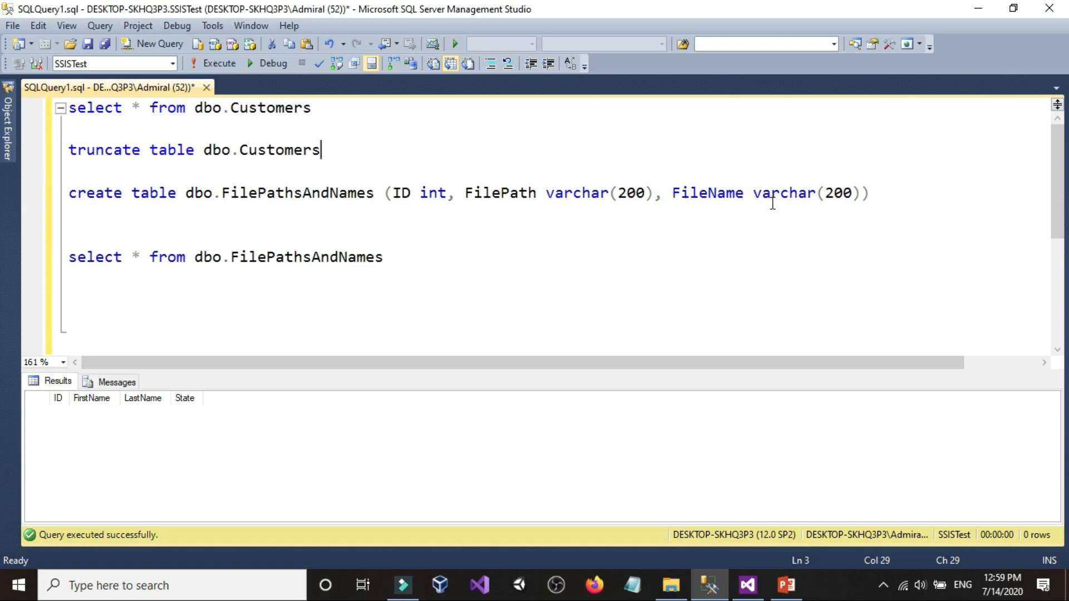
left_click_drag(879, 196, 8, 189)
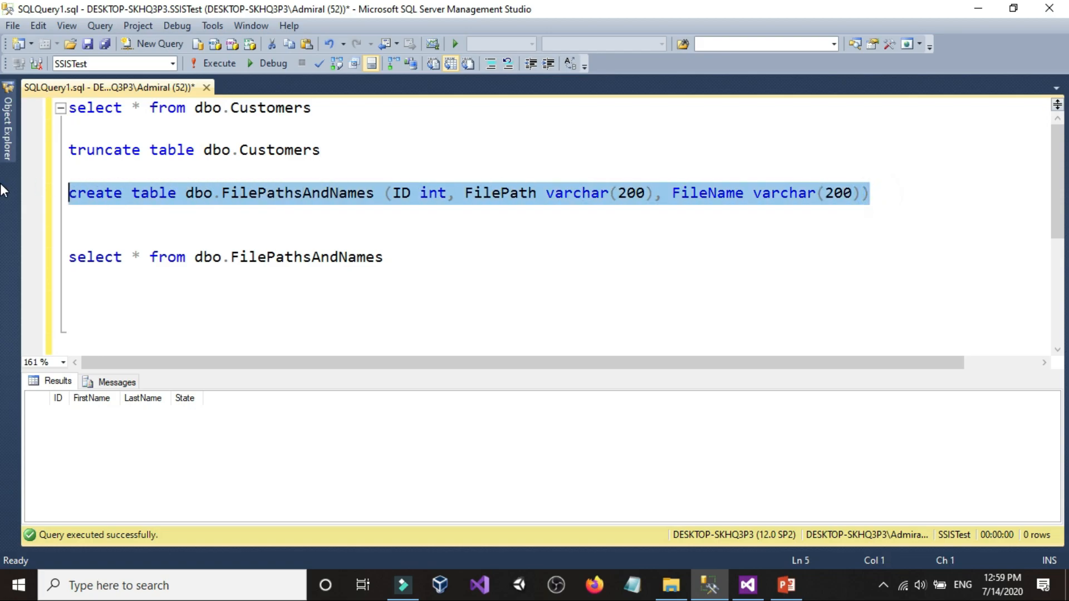
left_click(210, 65)
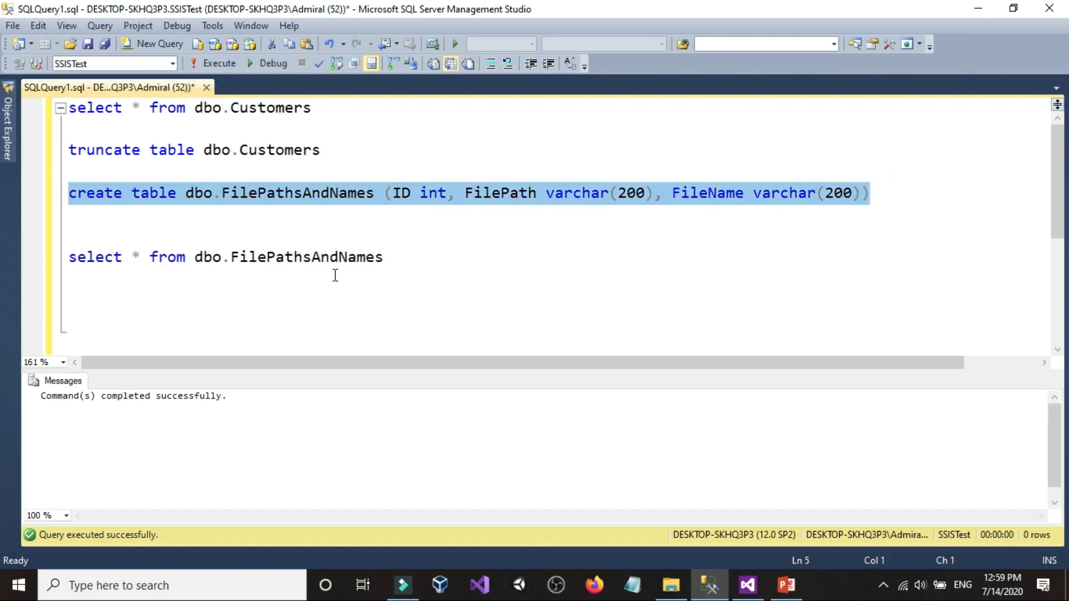
Step: Run only the select query on dbo.FilePathsAndNames to check the table's contents
left_click(437, 260)
key("shift+Home")
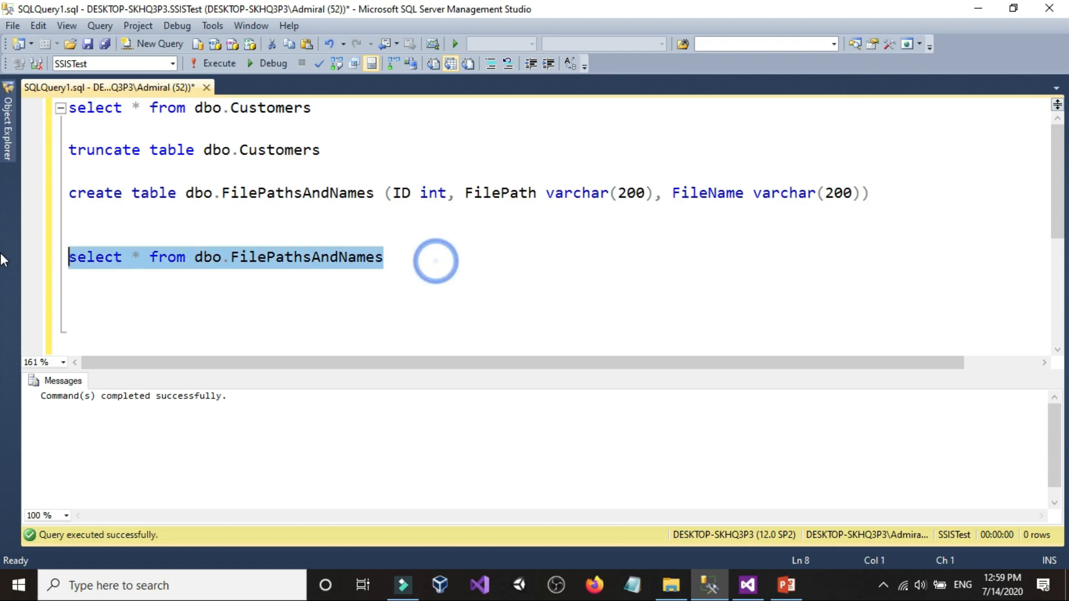
left_click(216, 62)
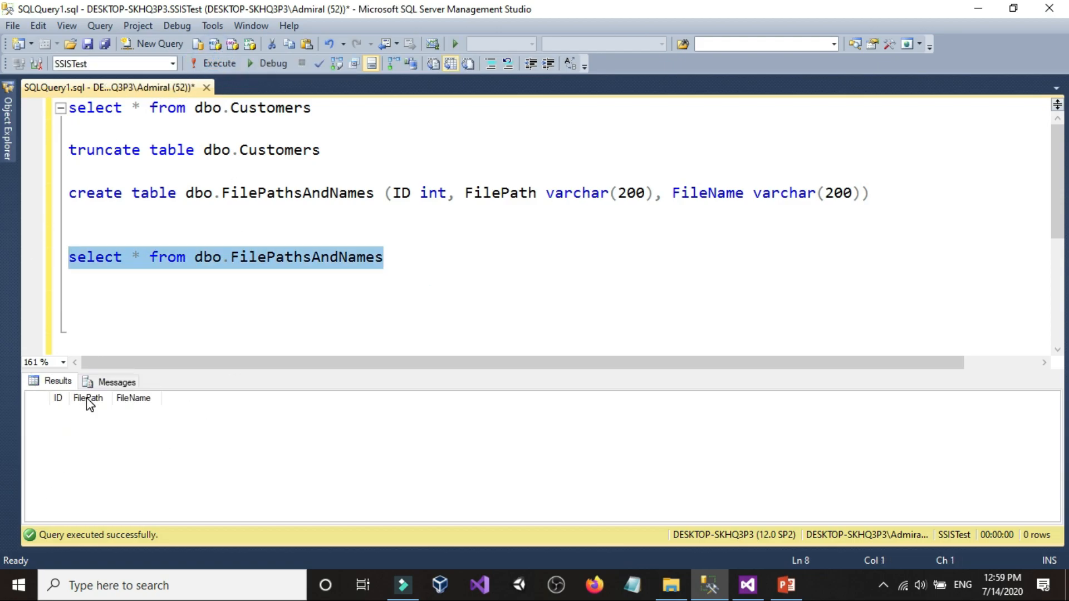
left_click(447, 267)
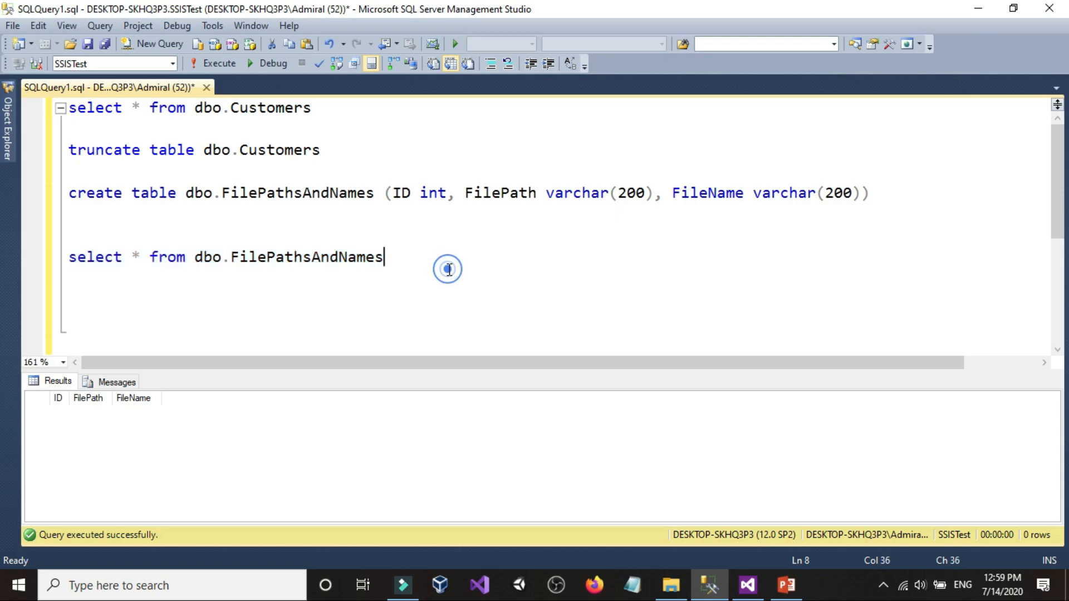
Step: Switch to File Explorer, open the CustomersUSA folder inside CustomersTXTFiles and copy its full path
left_click(671, 585)
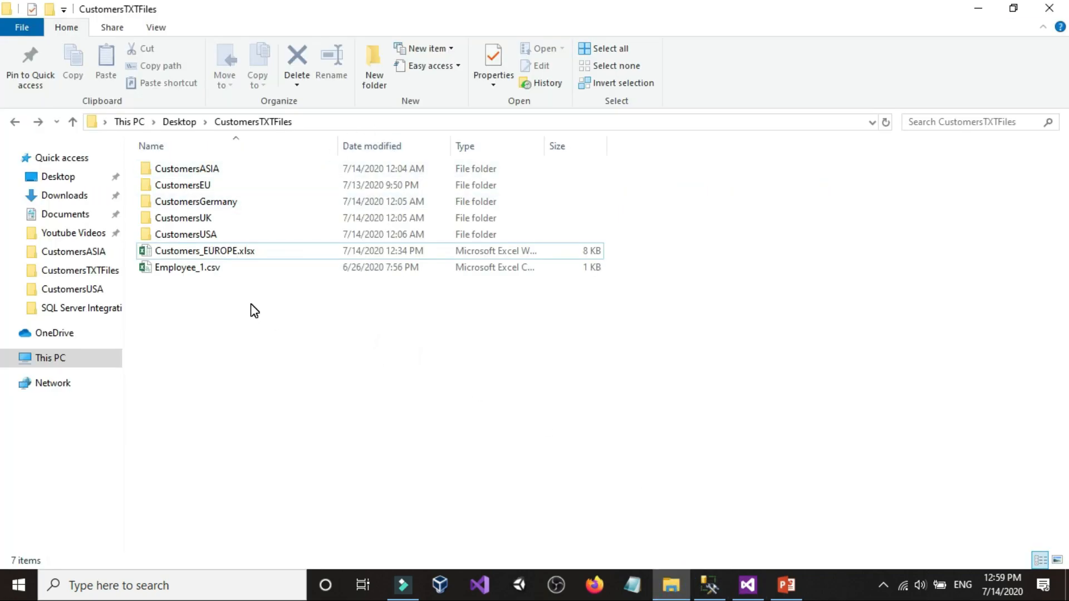
left_click(215, 256)
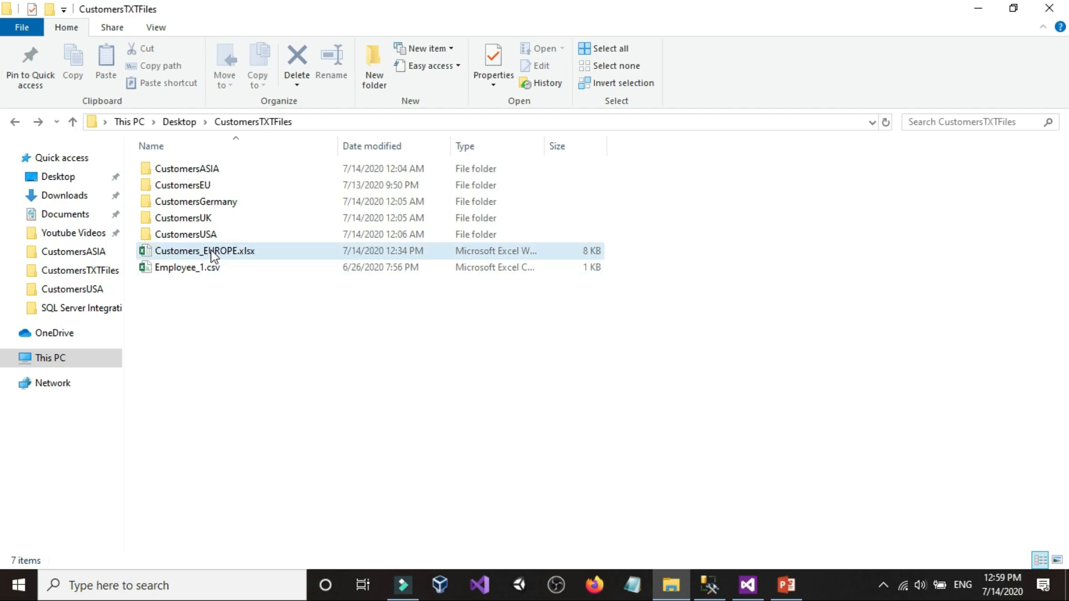
left_click(199, 234)
left_click(196, 340)
left_click(190, 237)
double_click(191, 236)
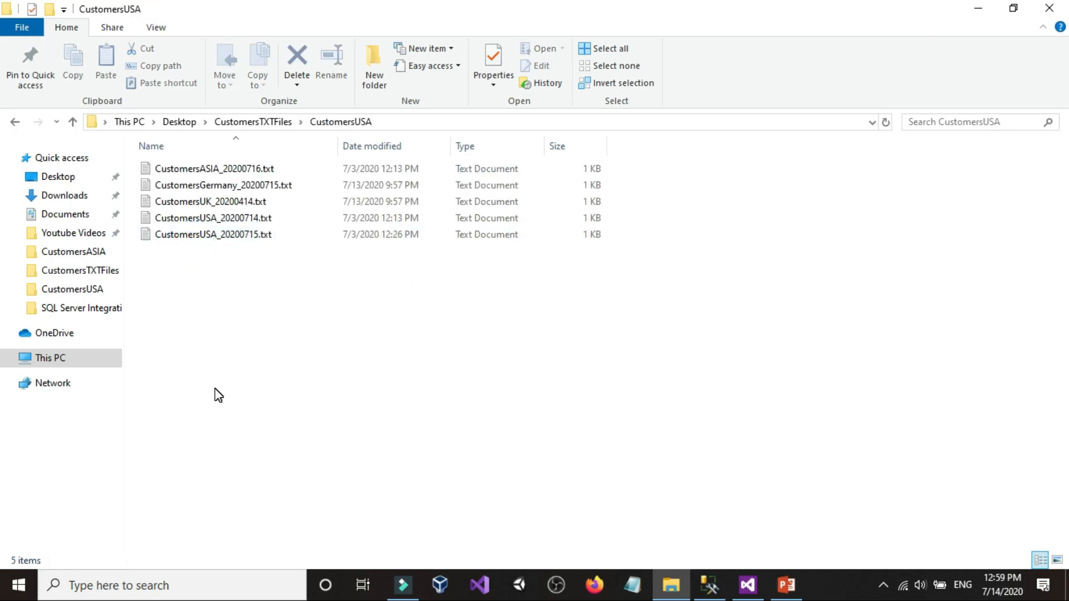
left_click(415, 125)
right_click(414, 126)
left_click(441, 170)
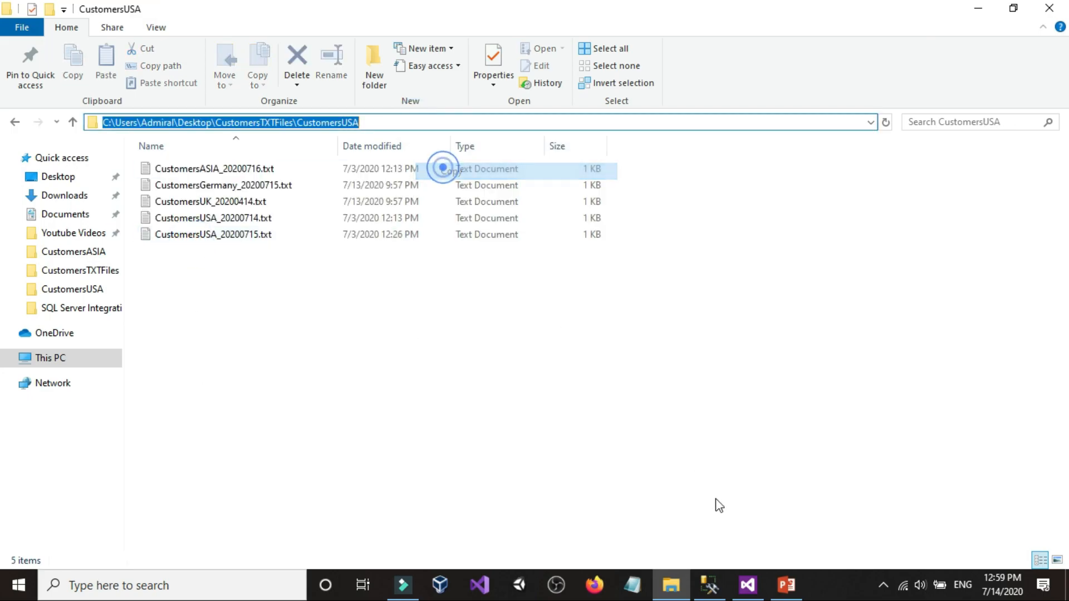
Step: In SQL Server Management Studio, write "insert into dbo.FilePathsAndNames" on the line above the select query on that table
left_click(710, 585)
left_click(263, 232)
type("ins")
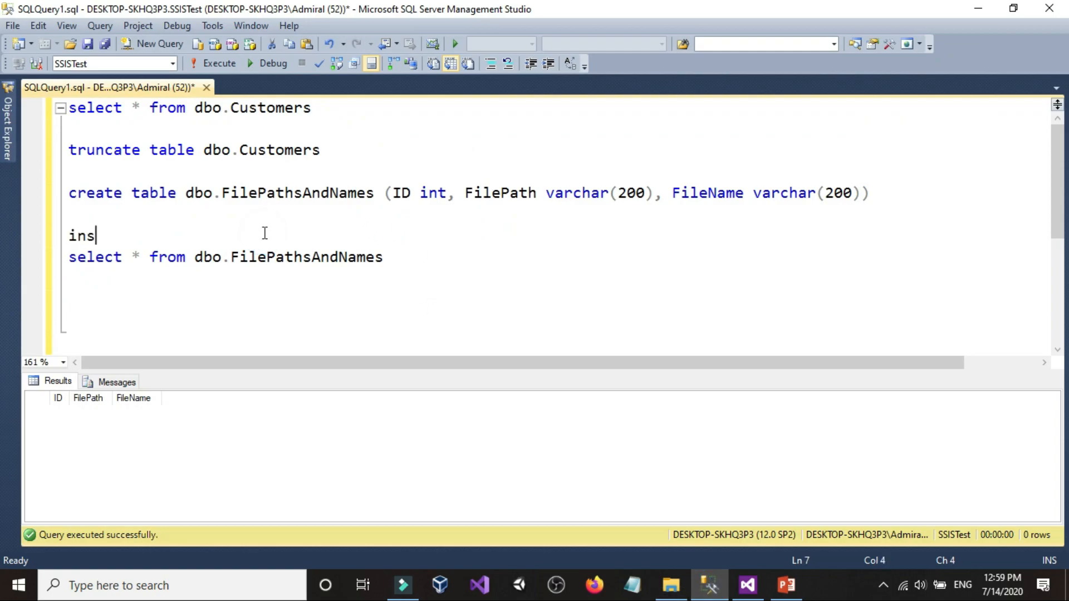
type("ert in")
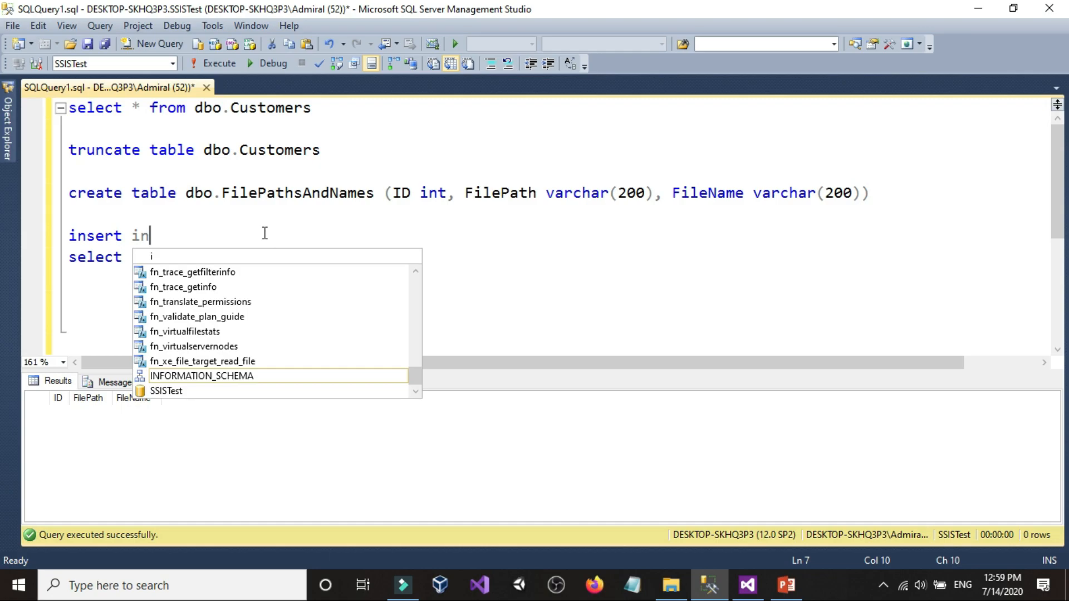
type("to d")
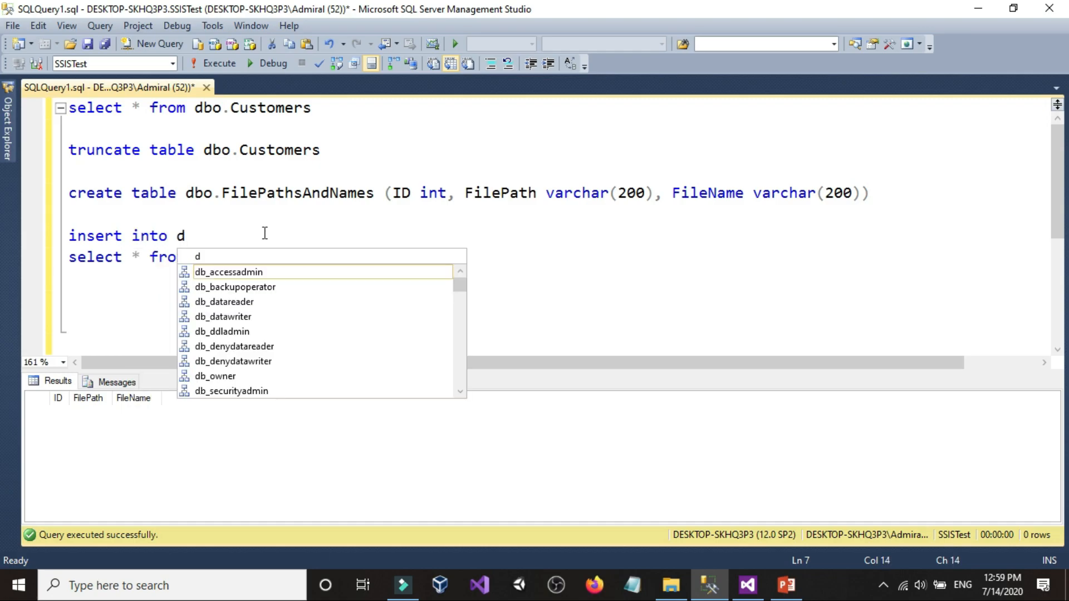
type("bo.")
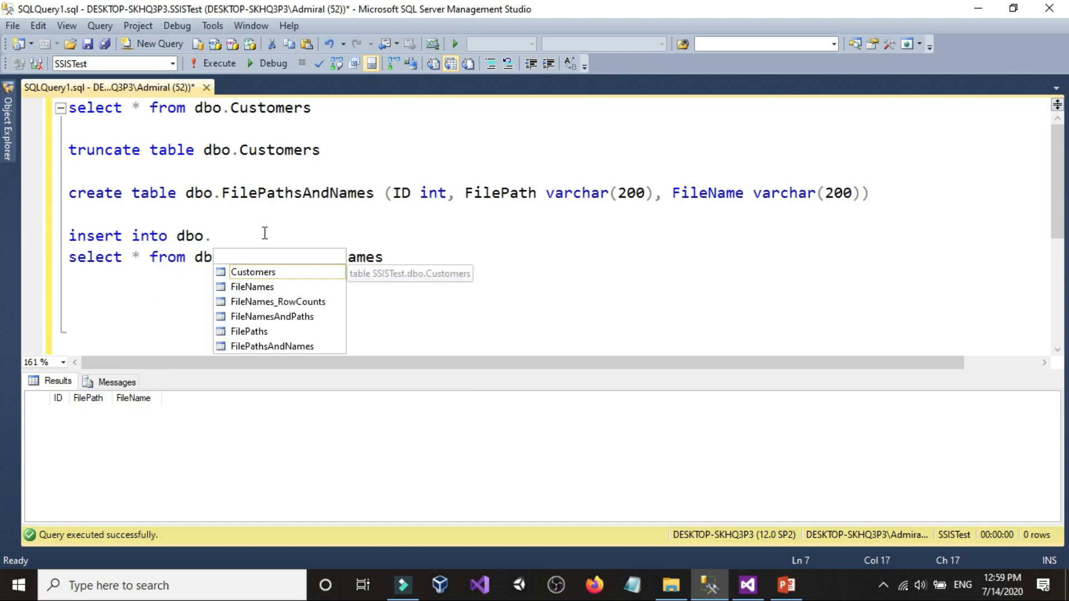
double_click(285, 348)
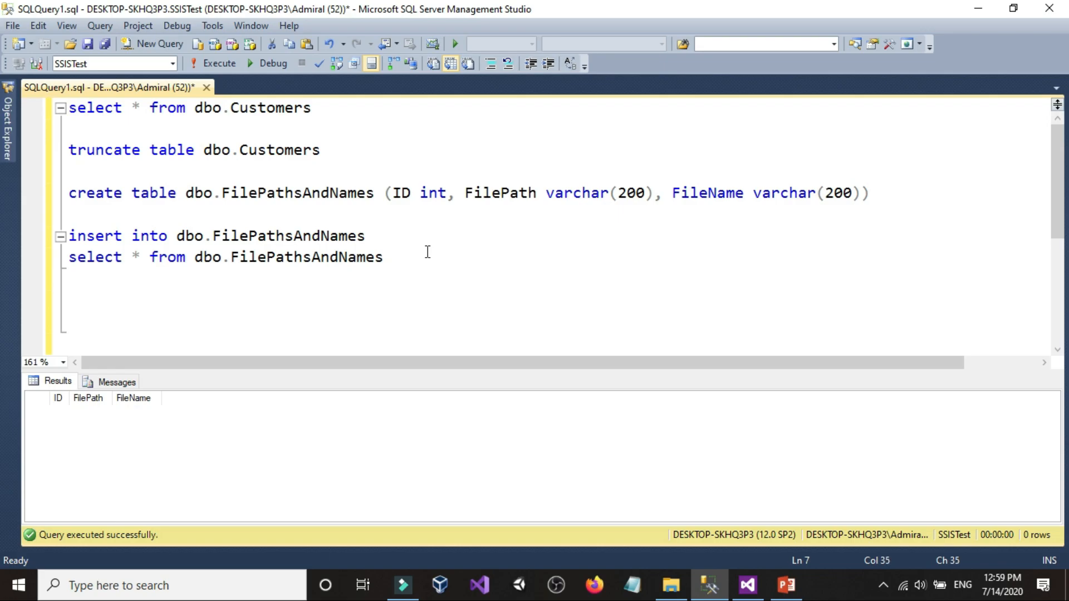
Step: Add the column list (ID, FilePath, FileName) and "values (" to the insert statement, leaving blank lines before the select query
type("(")
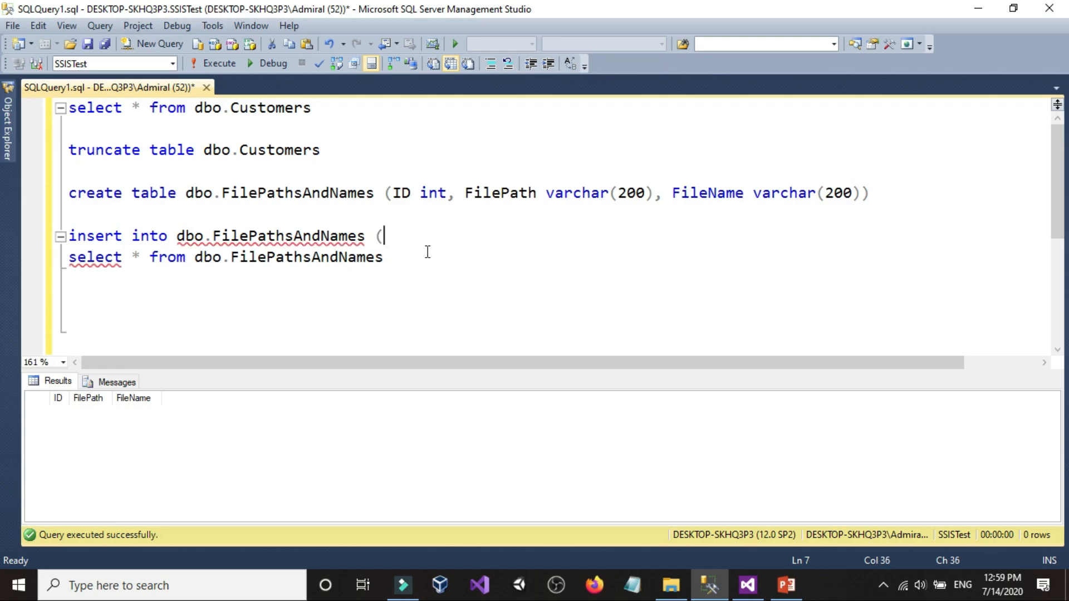
type("id")
key("Tab")
type(", f")
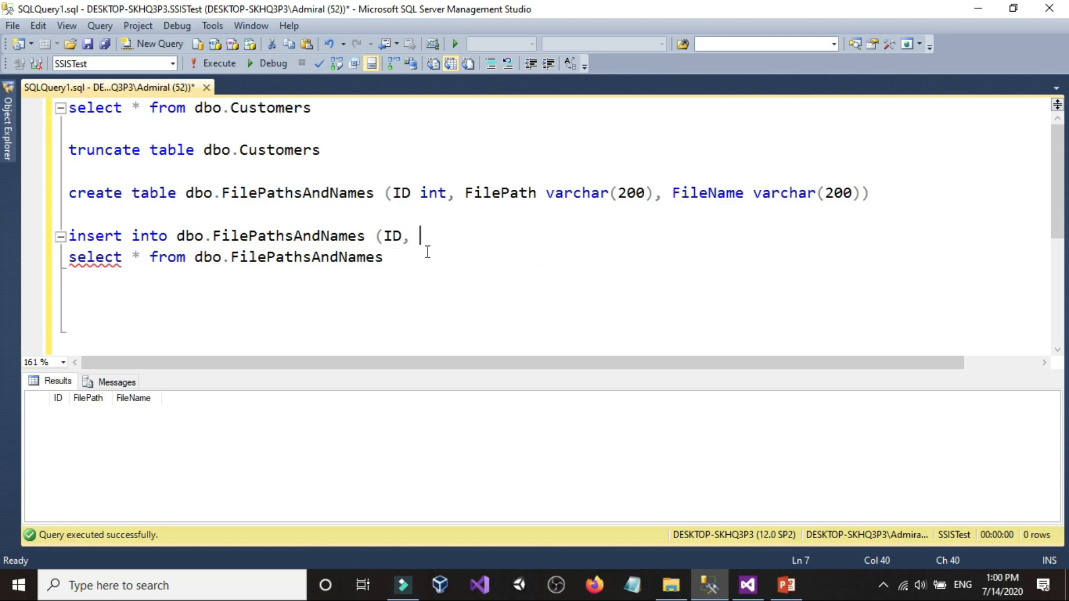
key("Down")
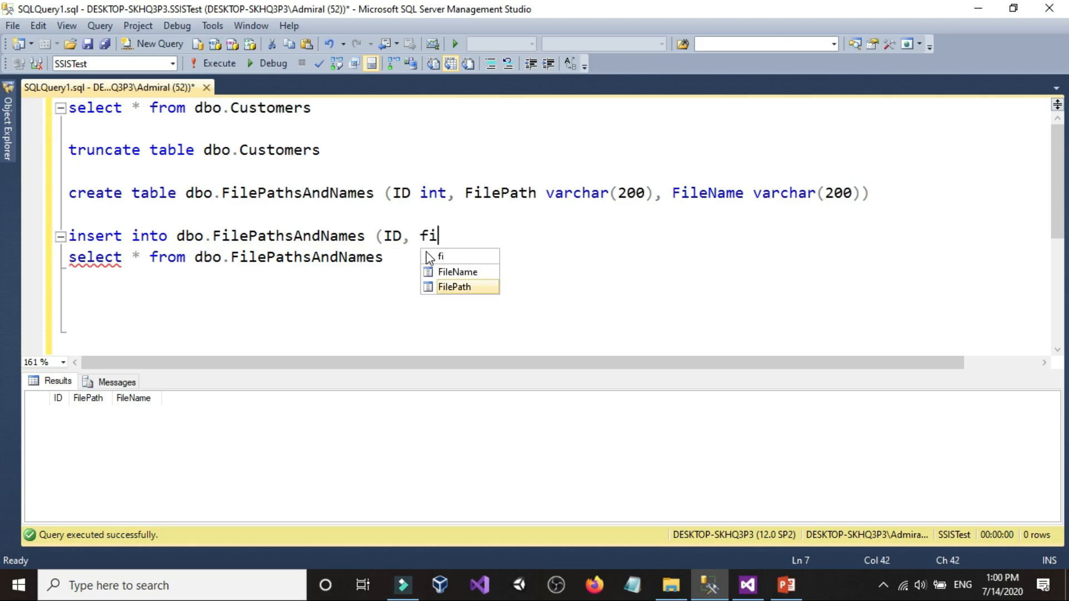
type("i")
key("Tab")
type(", ")
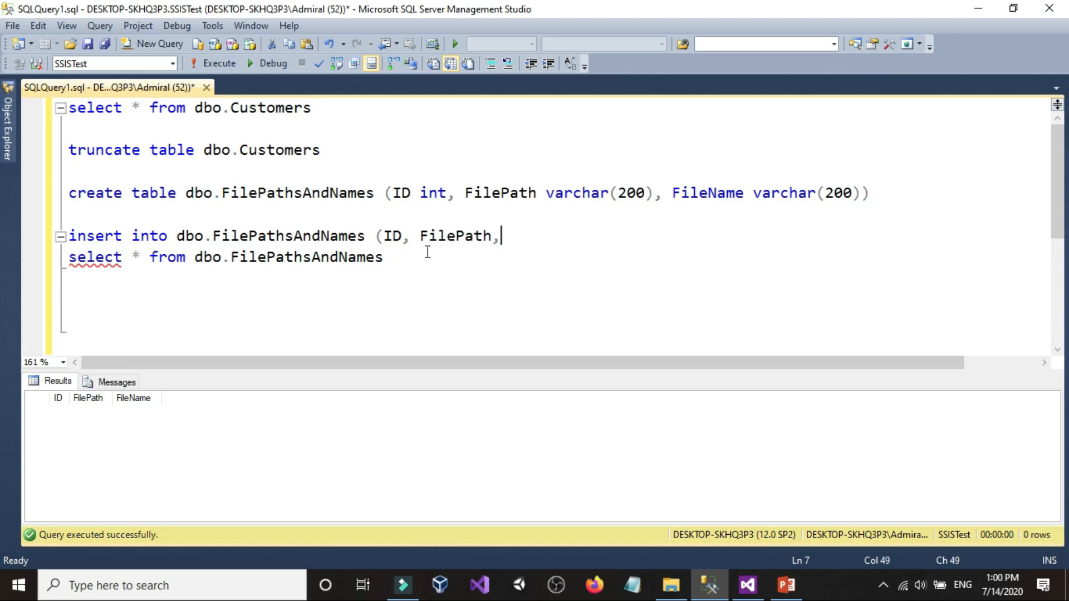
type("fi")
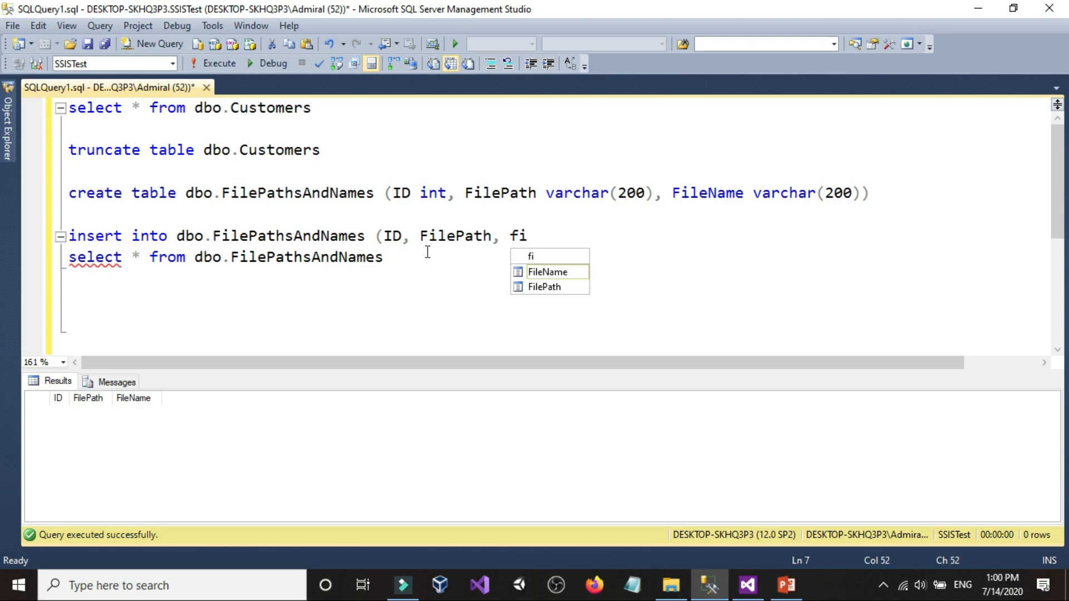
key("Tab")
type(") values (")
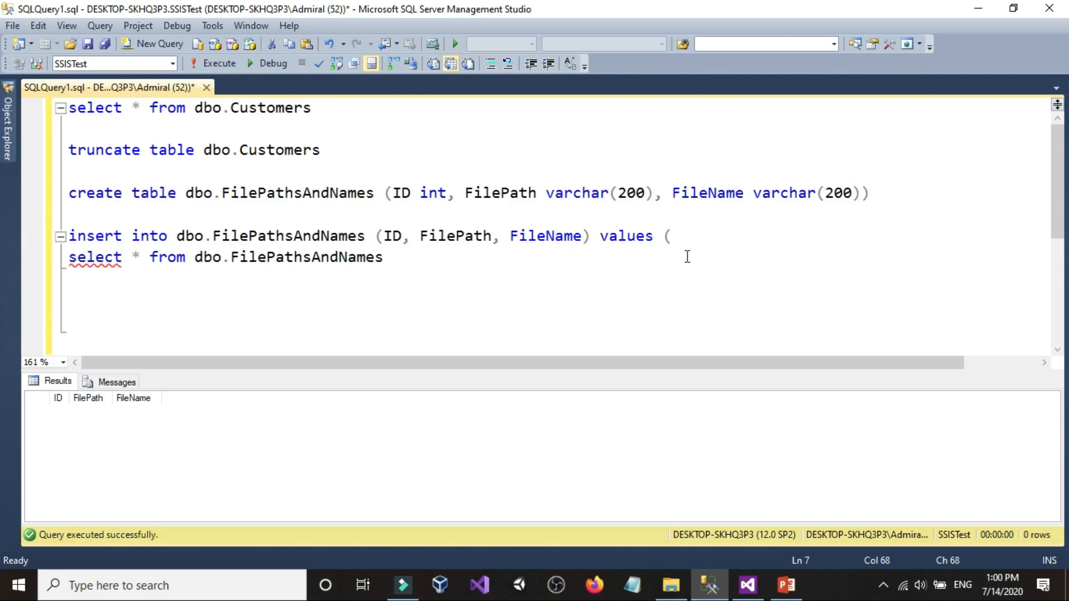
key("Return")
key("Return")
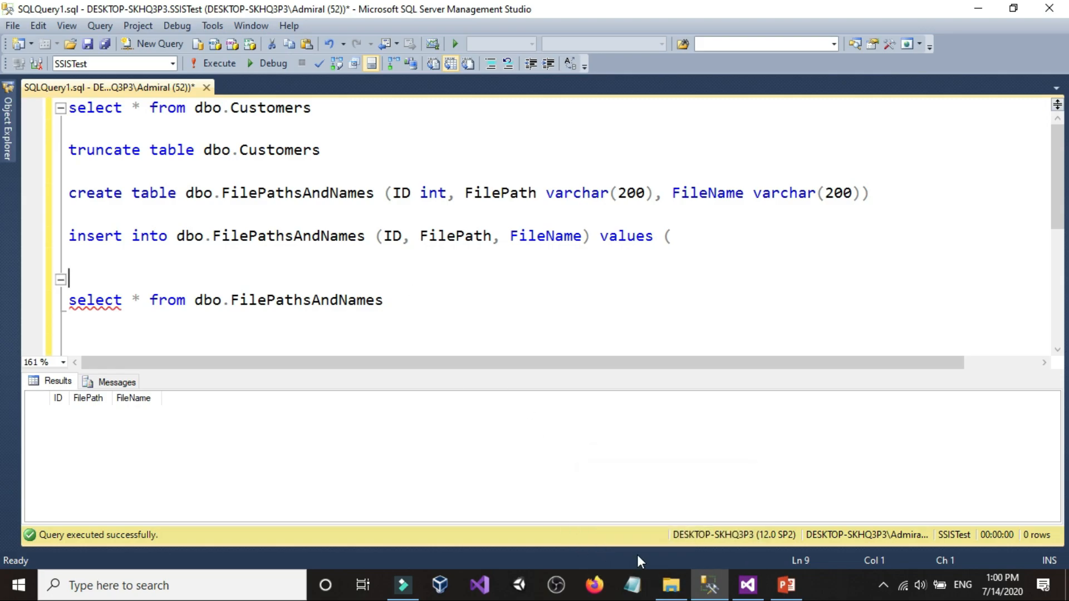
Step: Switch to File Explorer and go back to the CustomersTXTFiles folder to examine its subfolders and files
left_click(671, 585)
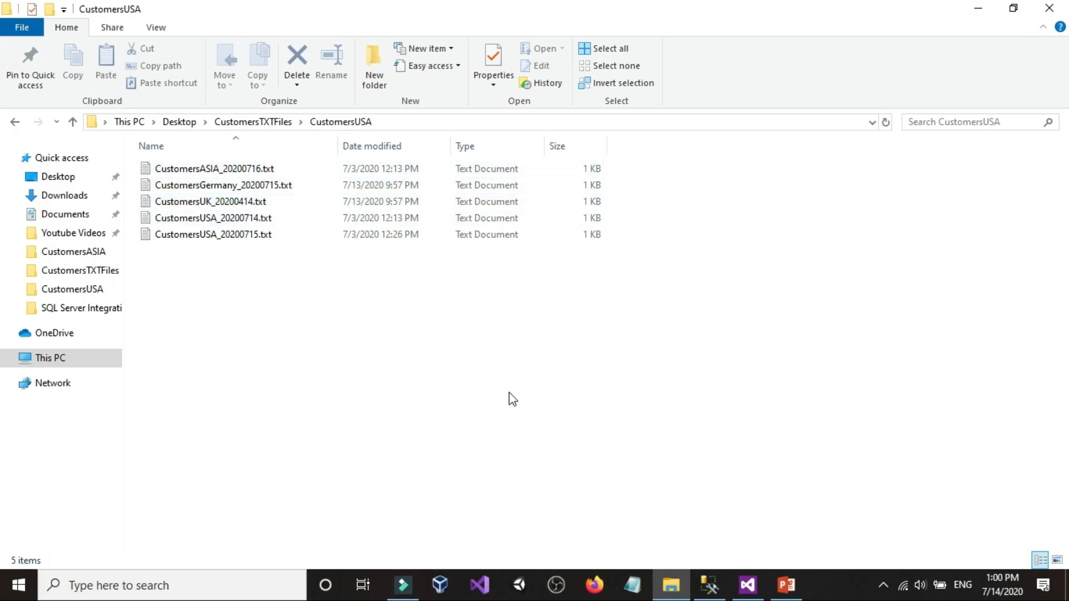
left_click(15, 122)
left_click(316, 410)
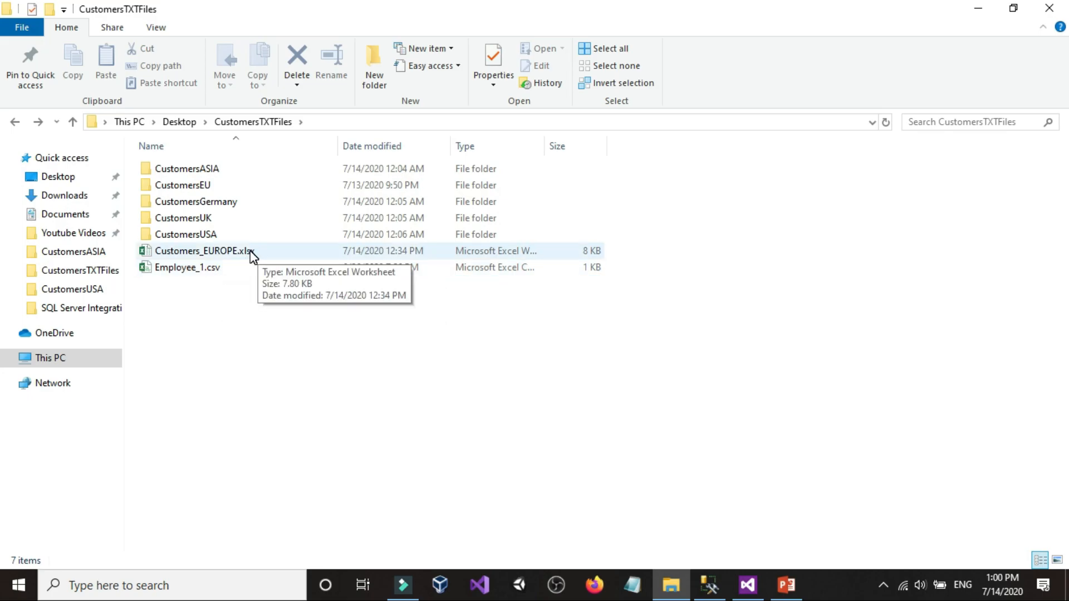
left_click(783, 587)
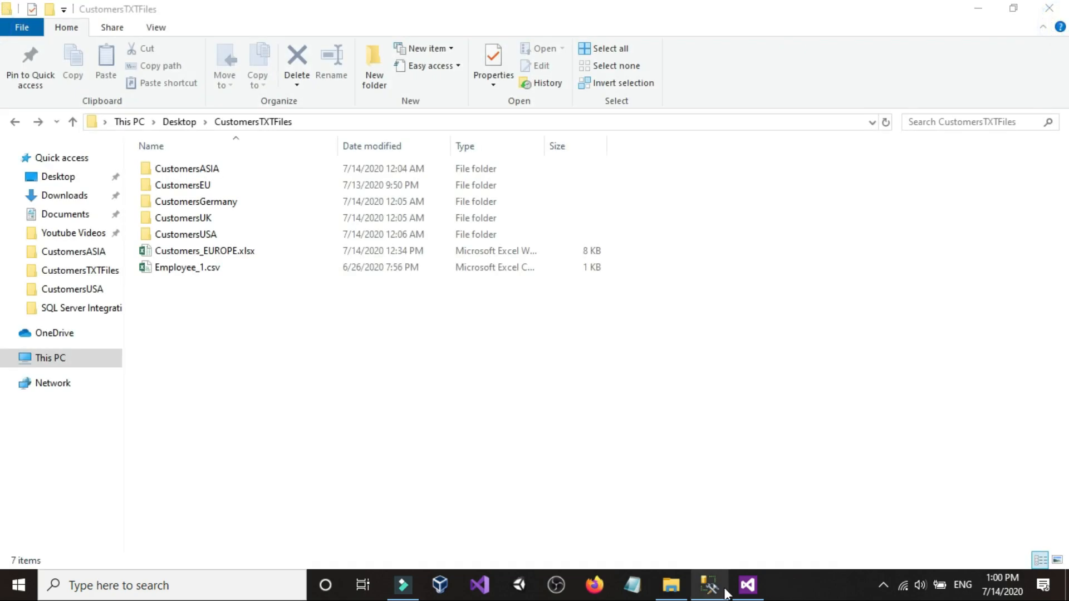
Step: In SQL Server Management Studio, enter 1 as the ID value and the copied CustomersUSA folder path in single quotes as the FilePath value
left_click(715, 589)
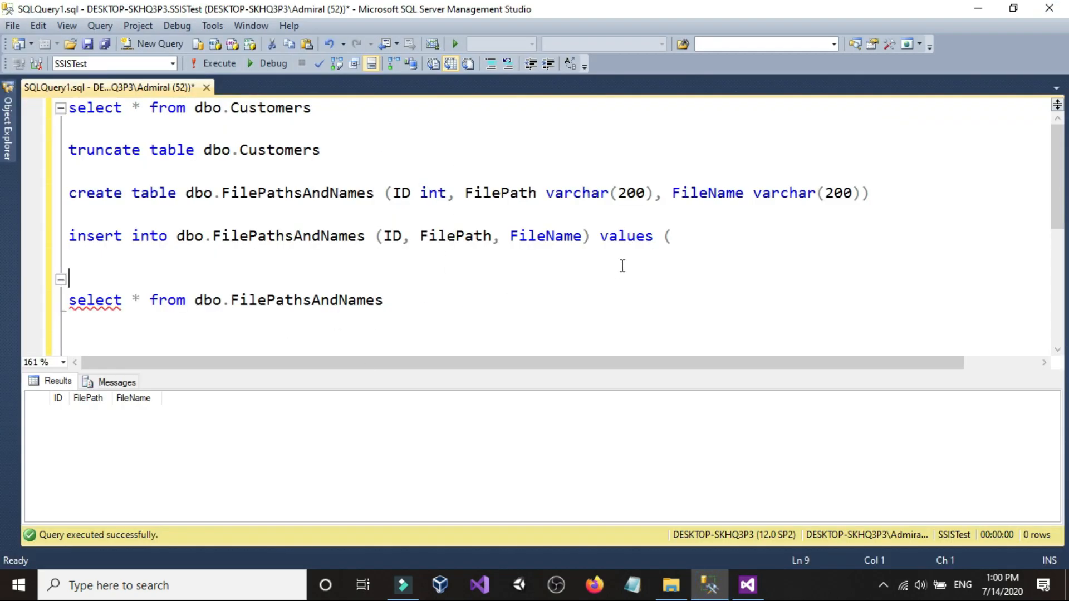
left_click(695, 240)
type("1,")
type("'")
key("ctrl+v")
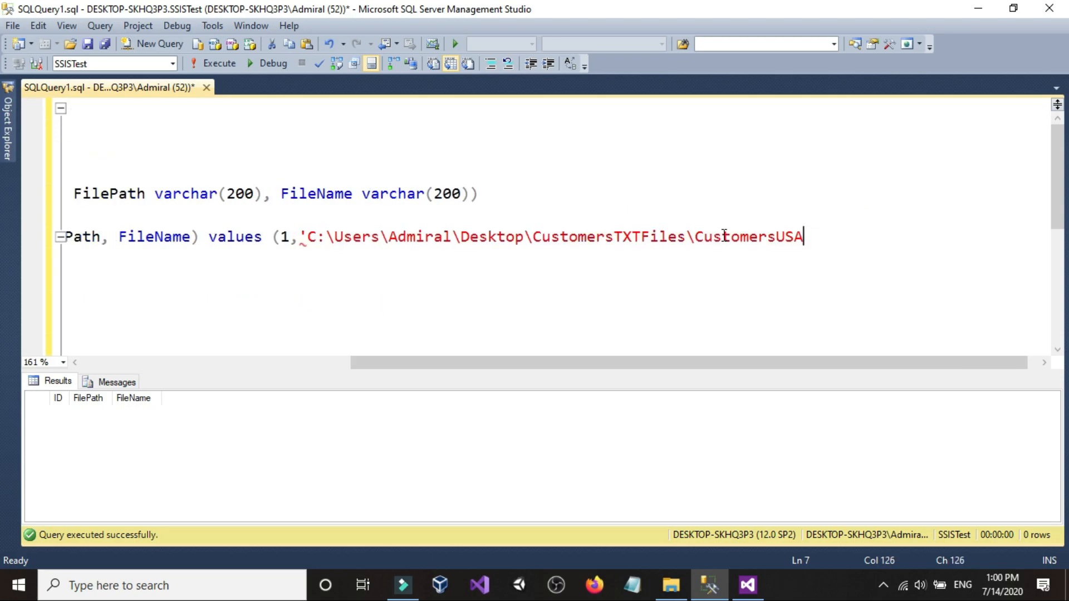
type(";")
key("BackSpace")
type("',")
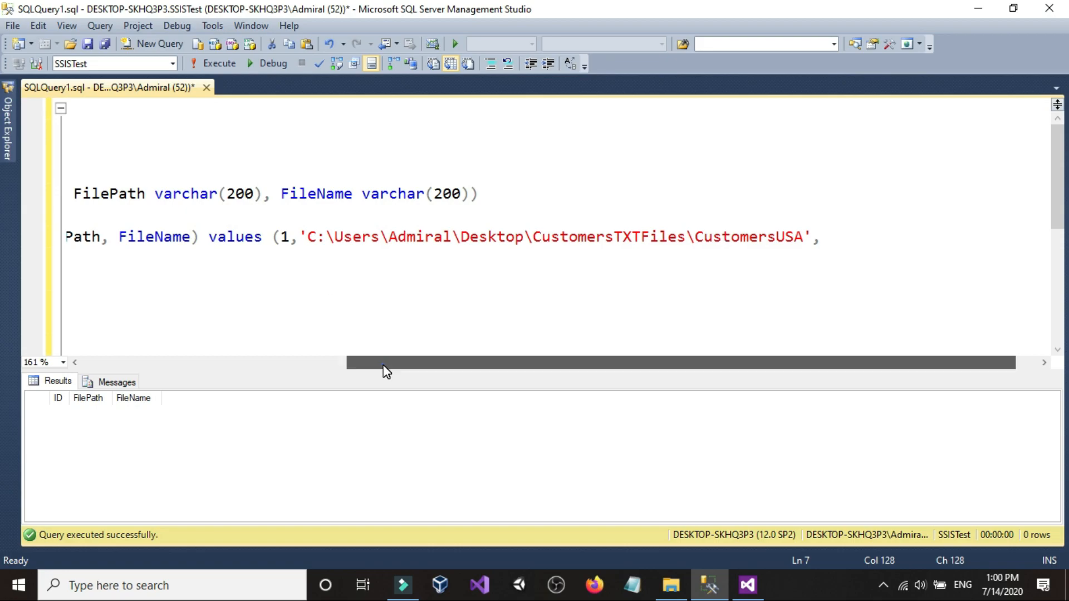
scroll(382, 363, "left", 3)
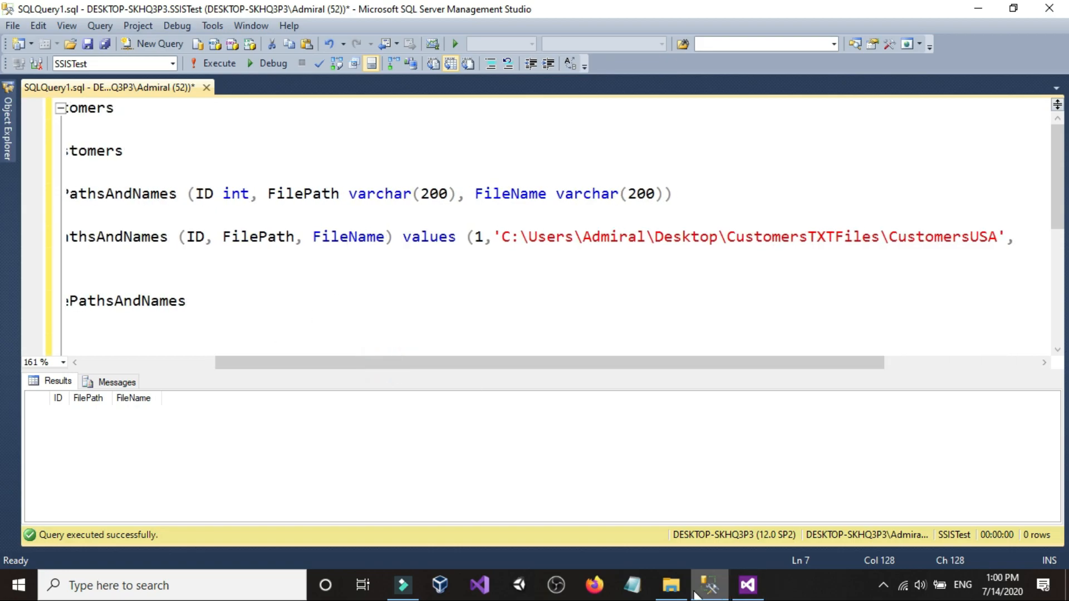
Step: Switch to File Explorer, open the CustomersUSA folder and copy the full file name CustomersUSA_20200714.txt
left_click(671, 585)
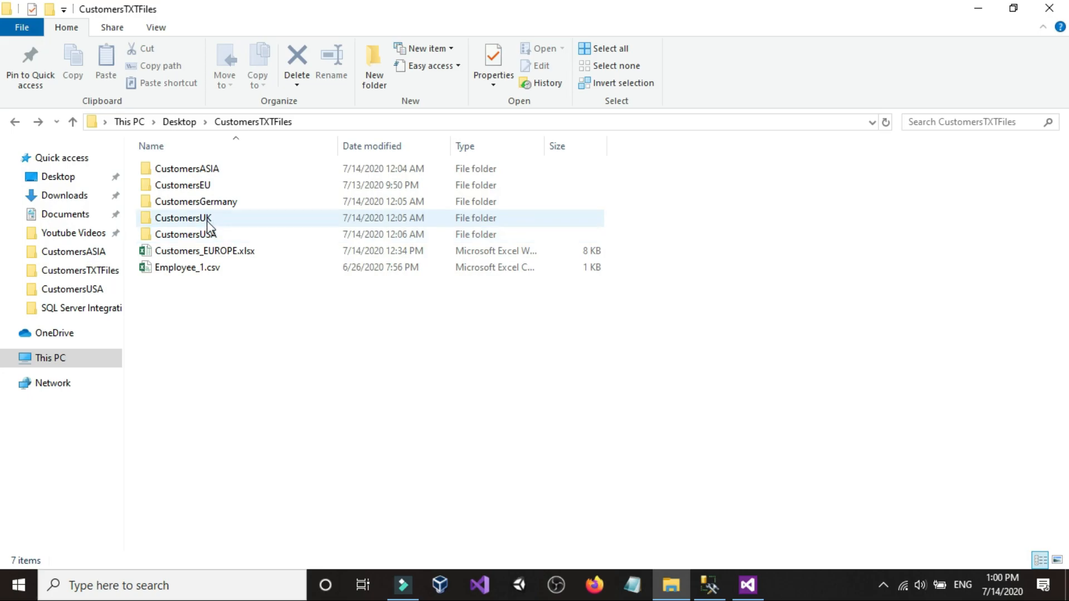
double_click(200, 233)
left_click(228, 169)
left_click(232, 273)
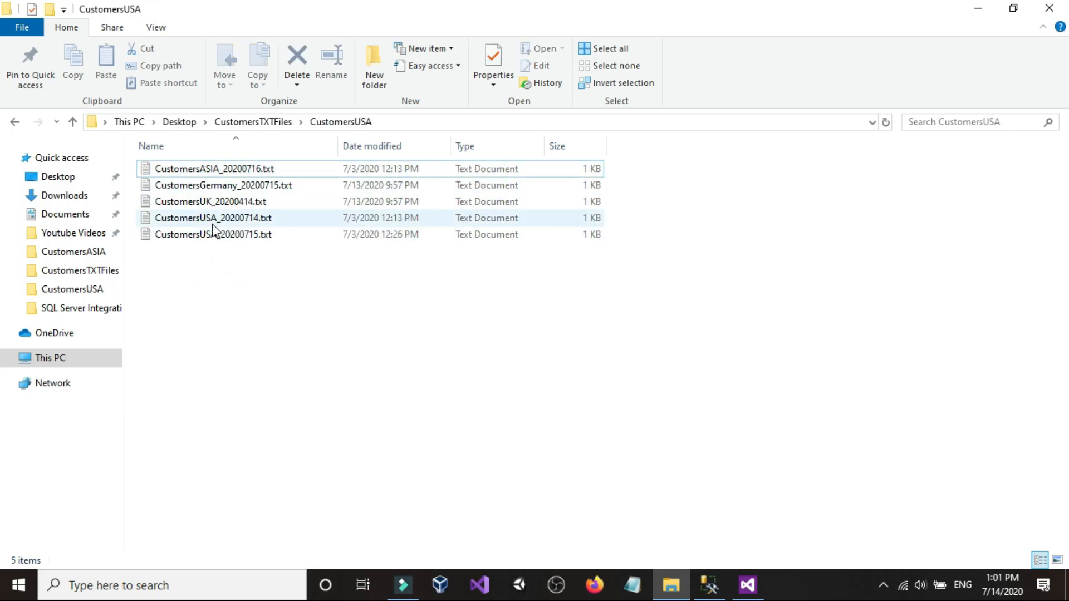
left_click(215, 218)
key("F2")
left_click_drag(286, 221, 115, 219)
right_click(193, 224)
left_click(222, 270)
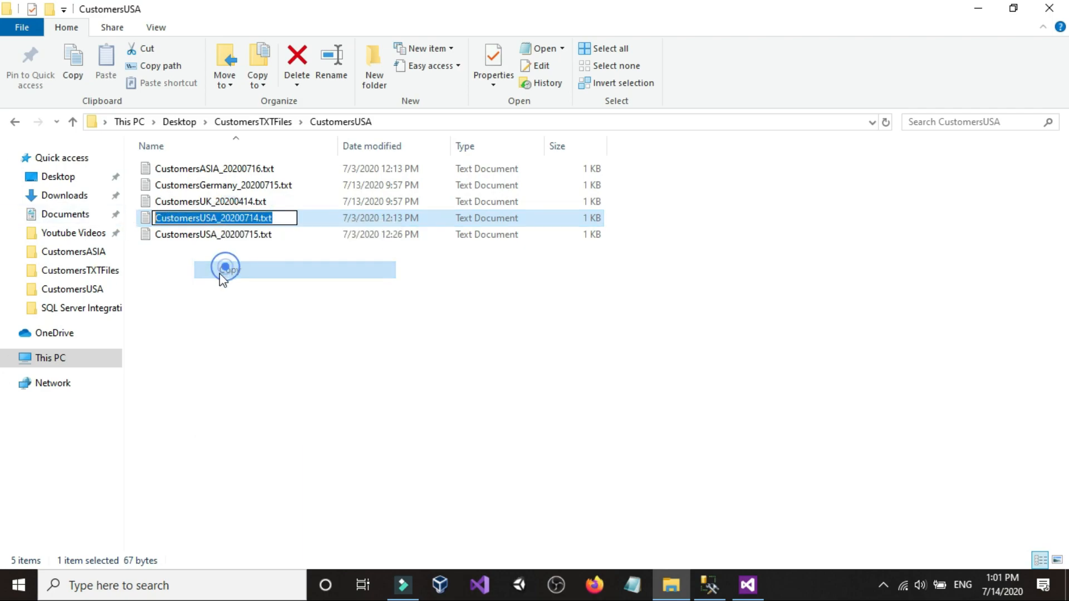
left_click(232, 293)
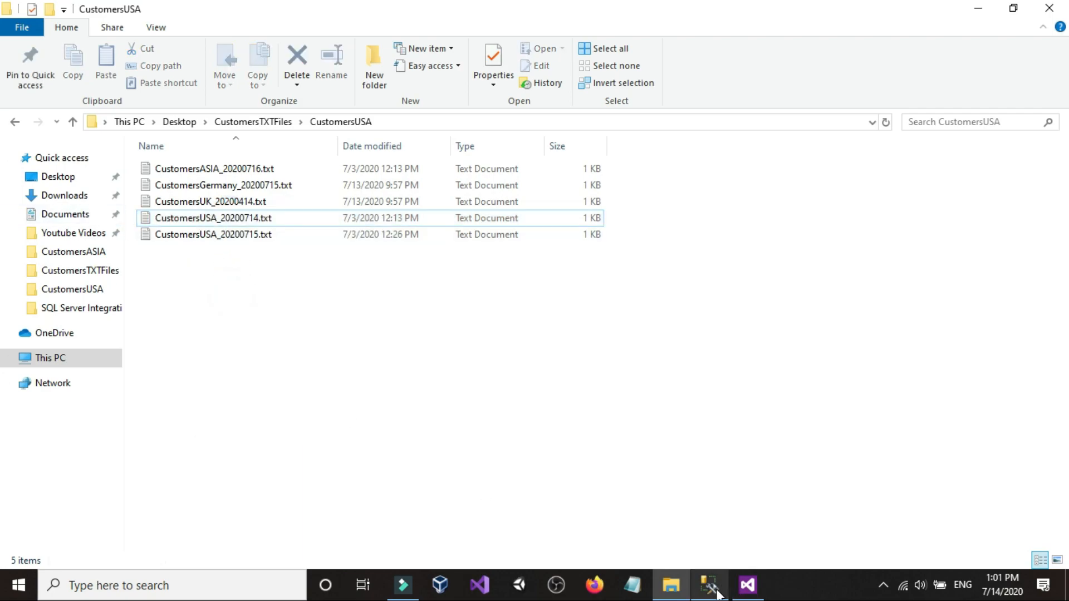
Step: In SQL Server Management Studio, add 'CustomersUSA_20200714.txt' as the FileName value and close the values list
left_click(718, 592)
scroll(719, 362, "right", 5)
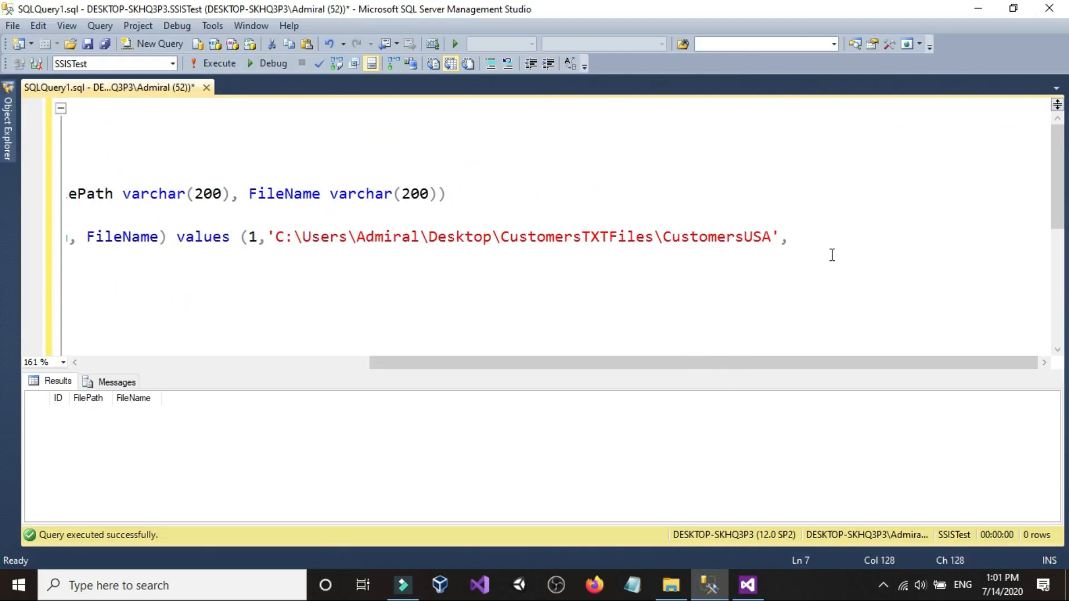
type("'")
right_click(823, 244)
left_click(733, 284)
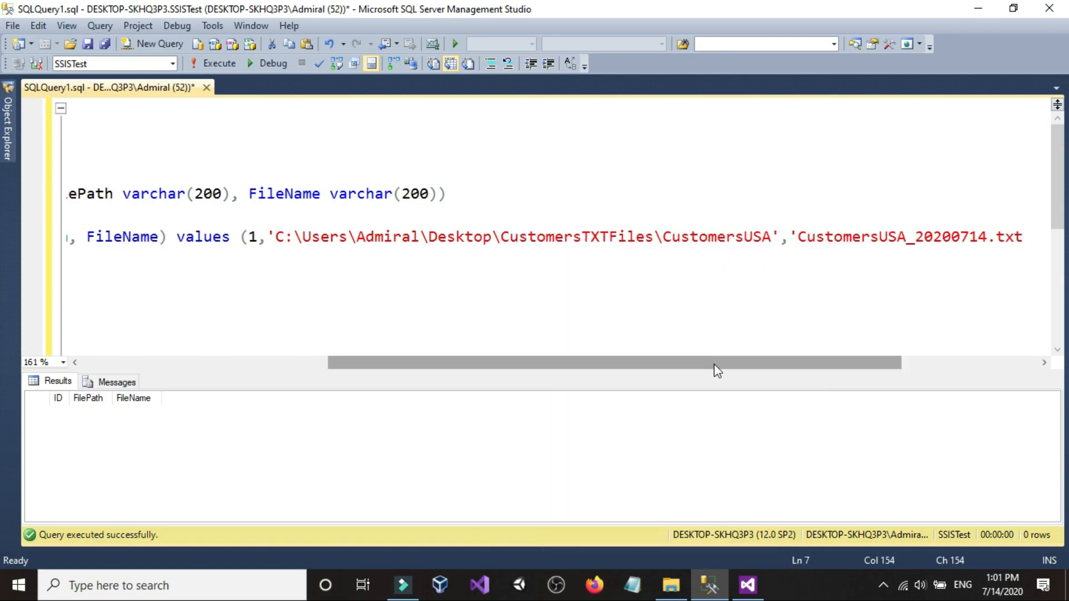
scroll(713, 363, "right", 5)
type("'")
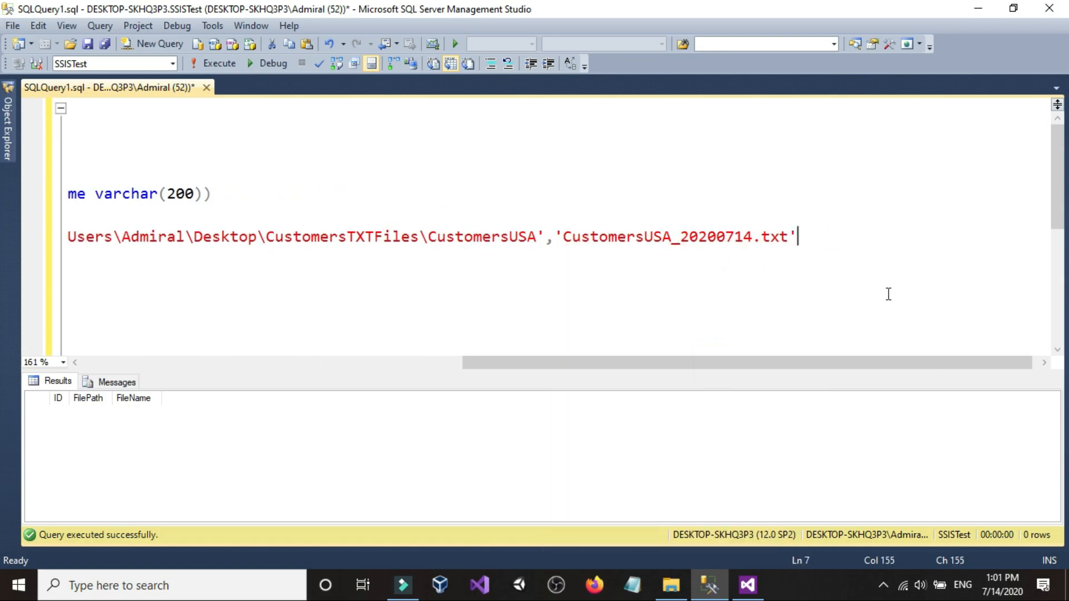
type(")")
left_click_drag(871, 365, 700, 272)
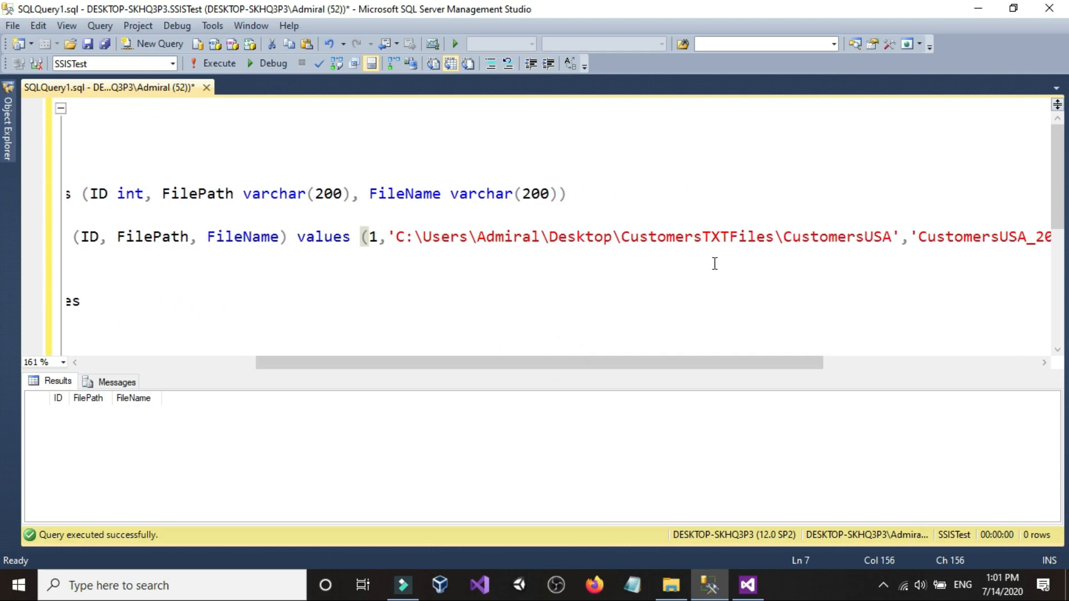
left_click_drag(640, 365, 844, 286)
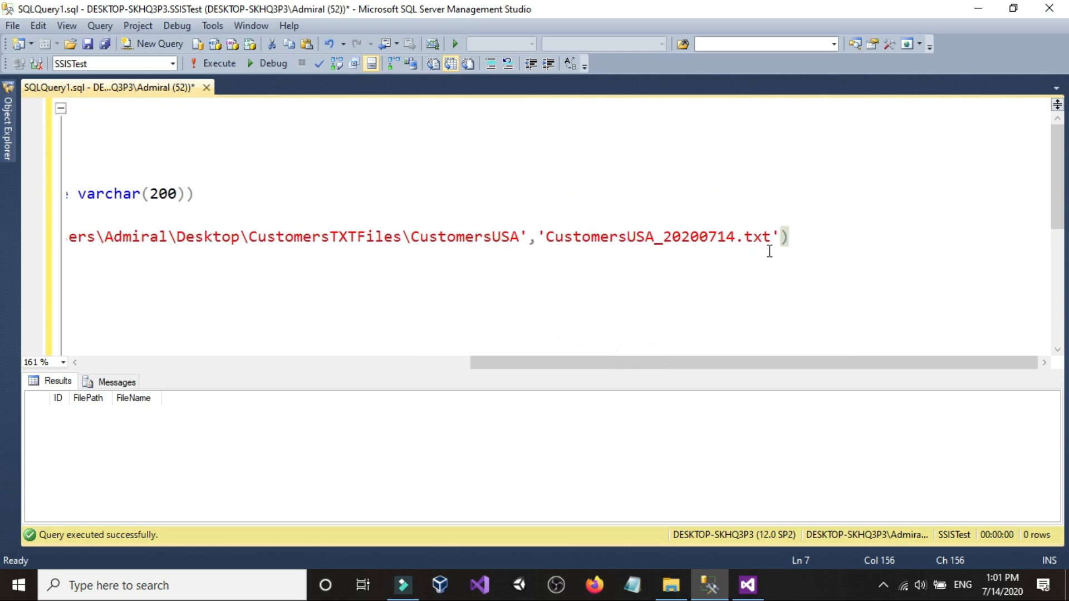
Step: Duplicate the complete insert statement on a new line directly below the original
left_click(777, 354)
left_click_drag(557, 361, 976, 365)
left_click_drag(822, 218, 8, 217)
right_click(165, 219)
left_click(183, 243)
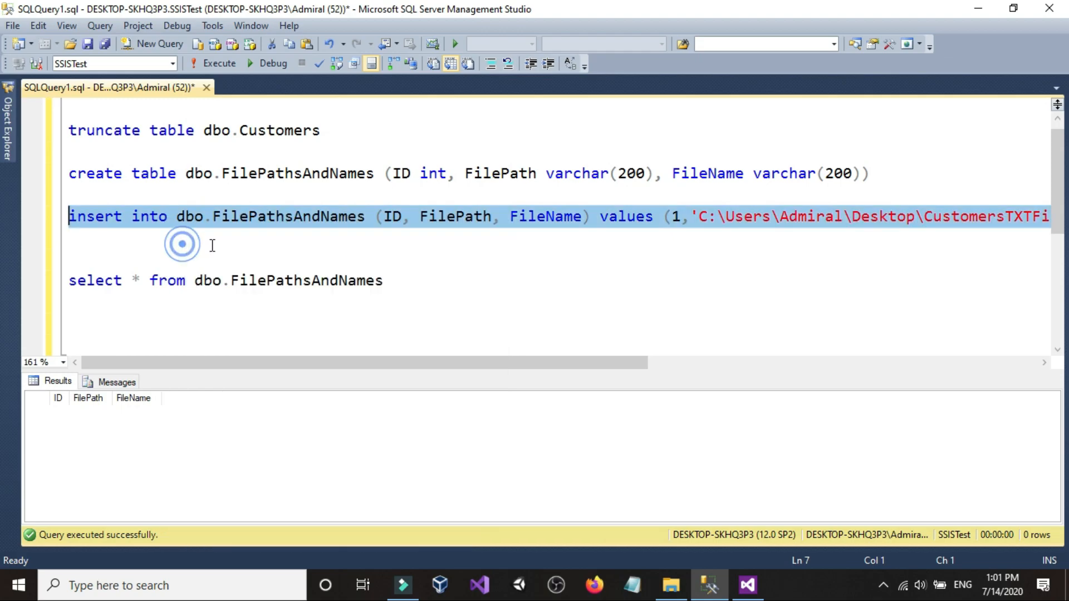
left_click_drag(610, 363, 947, 362)
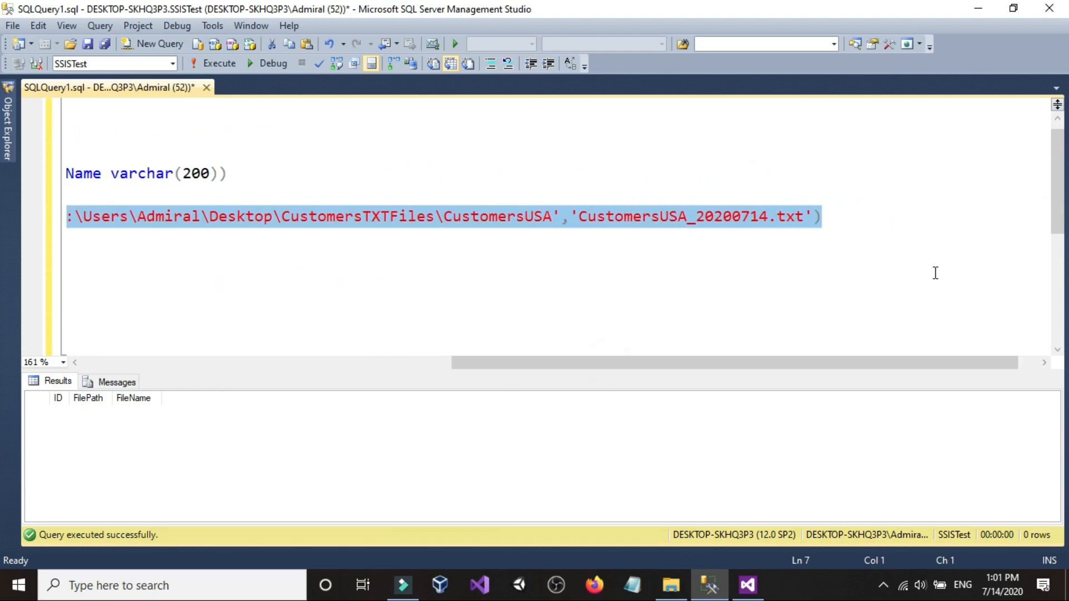
left_click(905, 238)
left_click(499, 220)
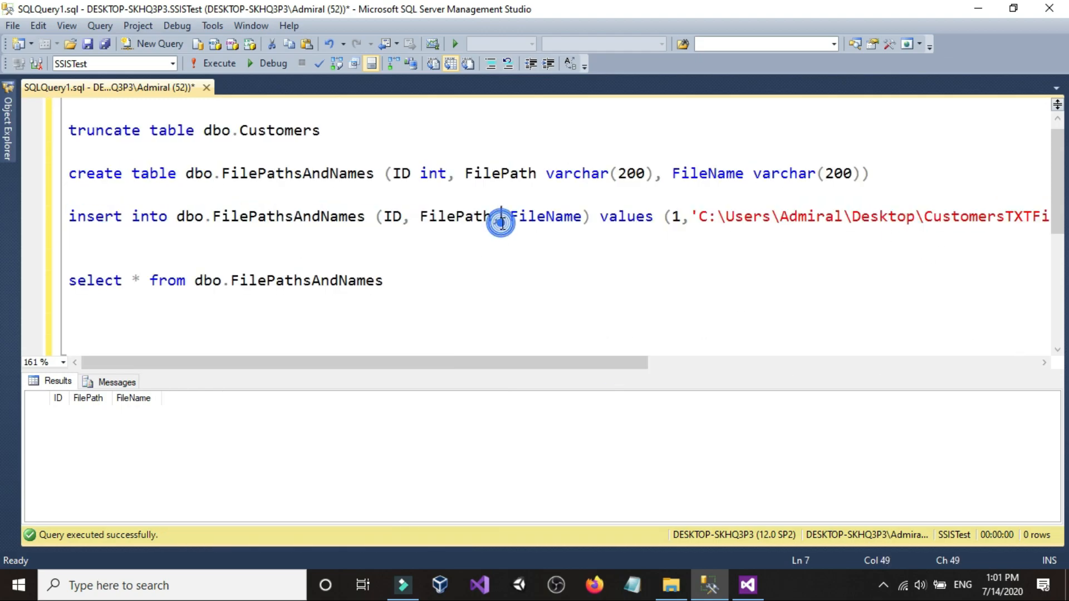
key("End")
key("Return")
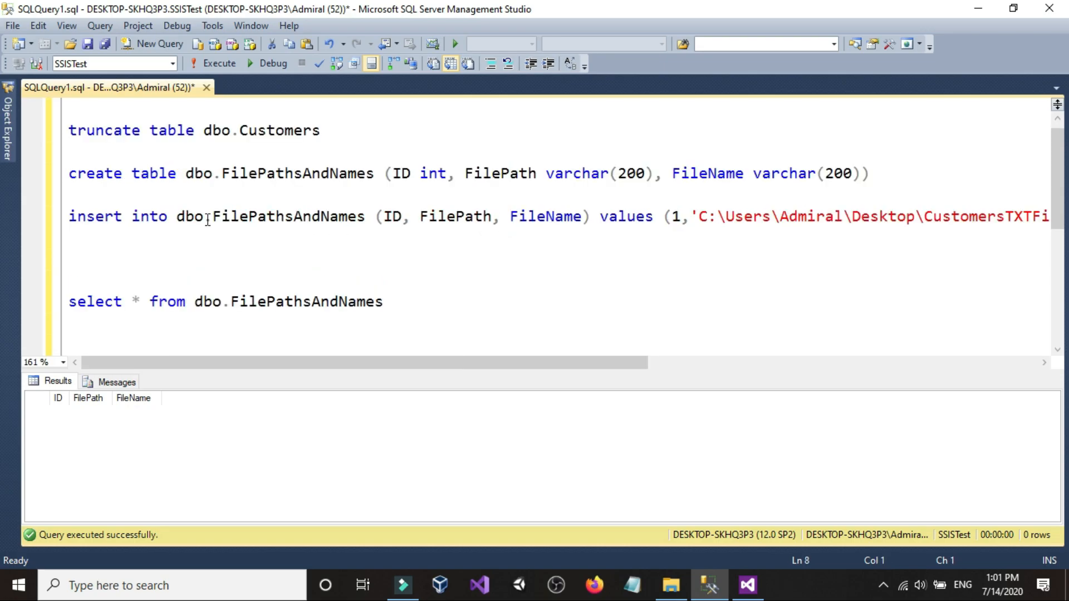
right_click(131, 231)
left_click(147, 278)
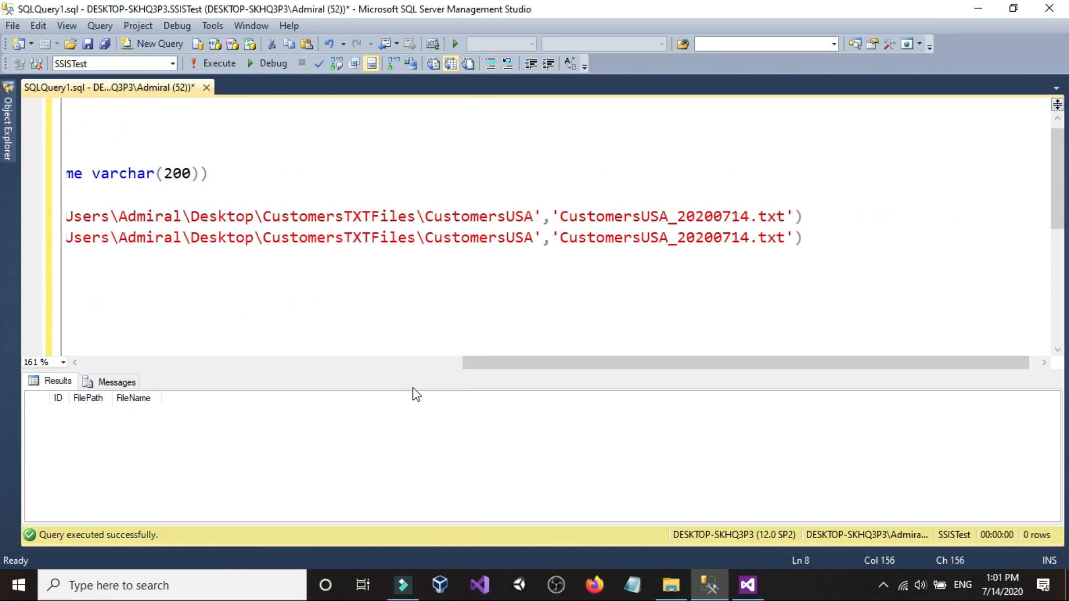
Step: Switch to File Explorer and copy the full file name CustomersUSA_20200715.txt from the CustomersUSA folder
left_click(671, 585)
left_click(255, 236)
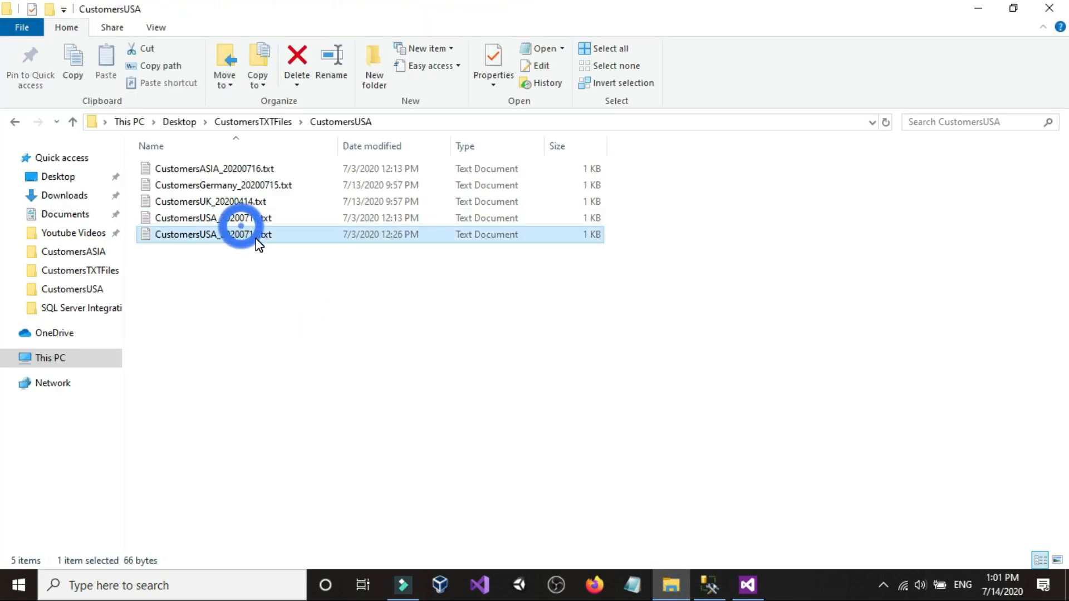
left_click(256, 238)
left_click_drag(276, 234, 156, 234)
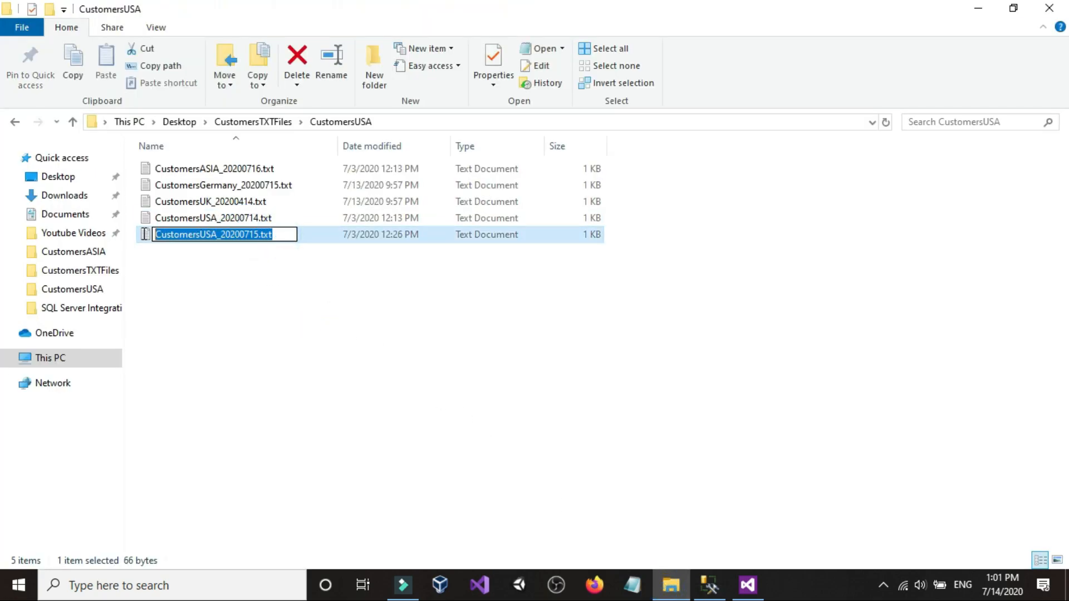
right_click(178, 234)
left_click(234, 284)
left_click(250, 290)
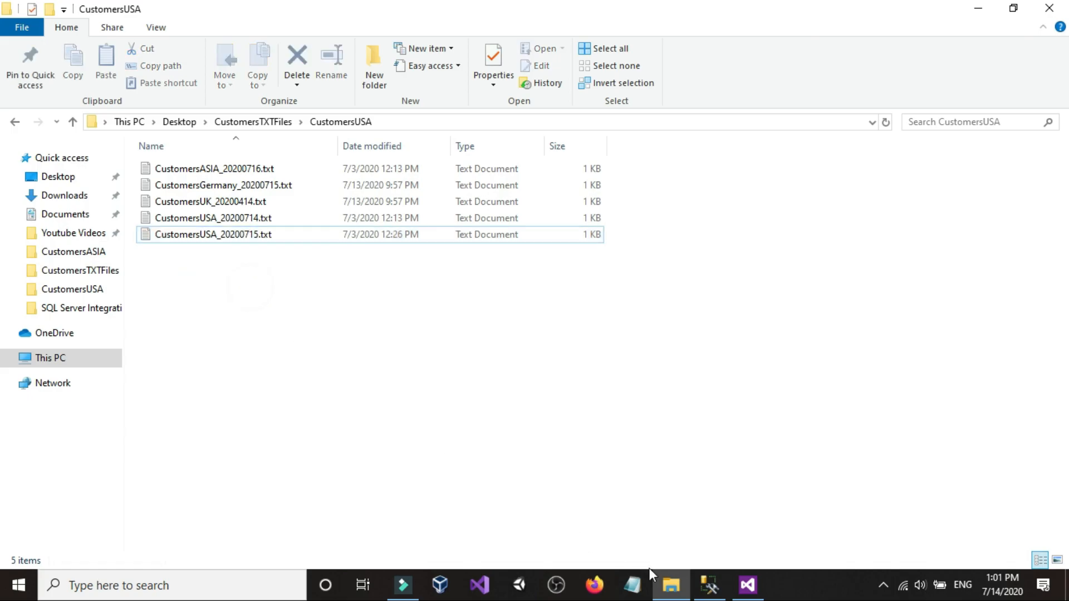
Step: In SQL Server Management Studio, replace the file name in the second insert statement with CustomersUSA_20200715.txt
left_click(709, 586)
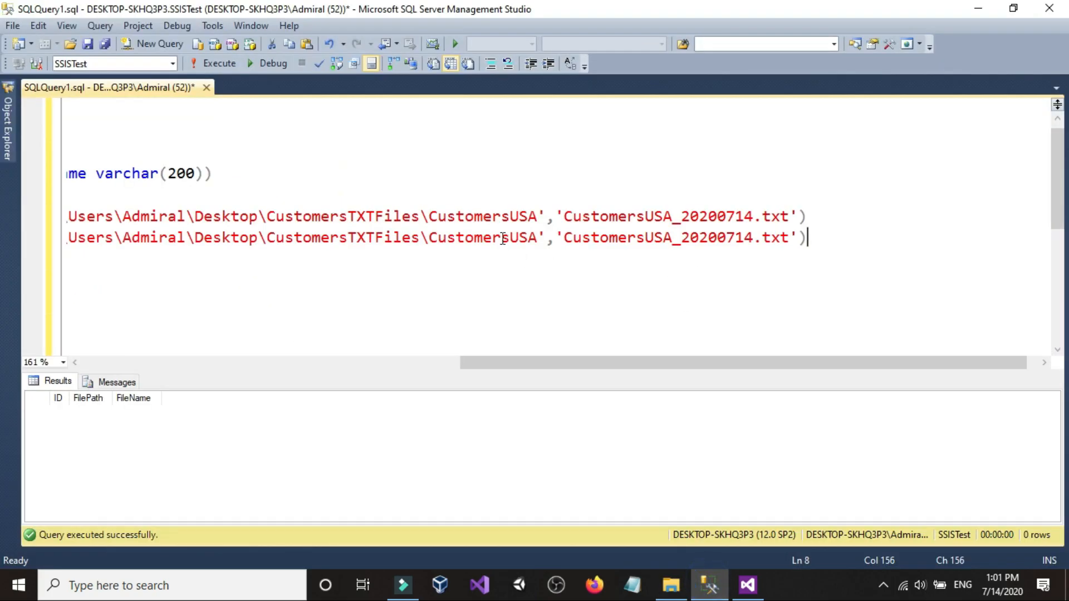
left_click_drag(535, 364, 427, 365)
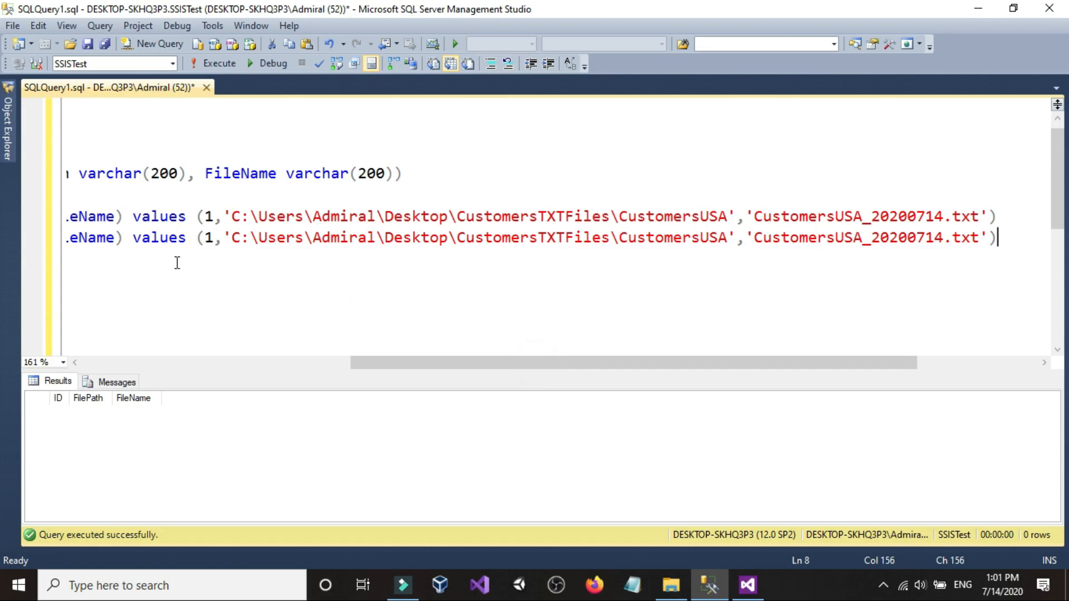
left_click_drag(759, 247, 979, 247)
right_click(969, 248)
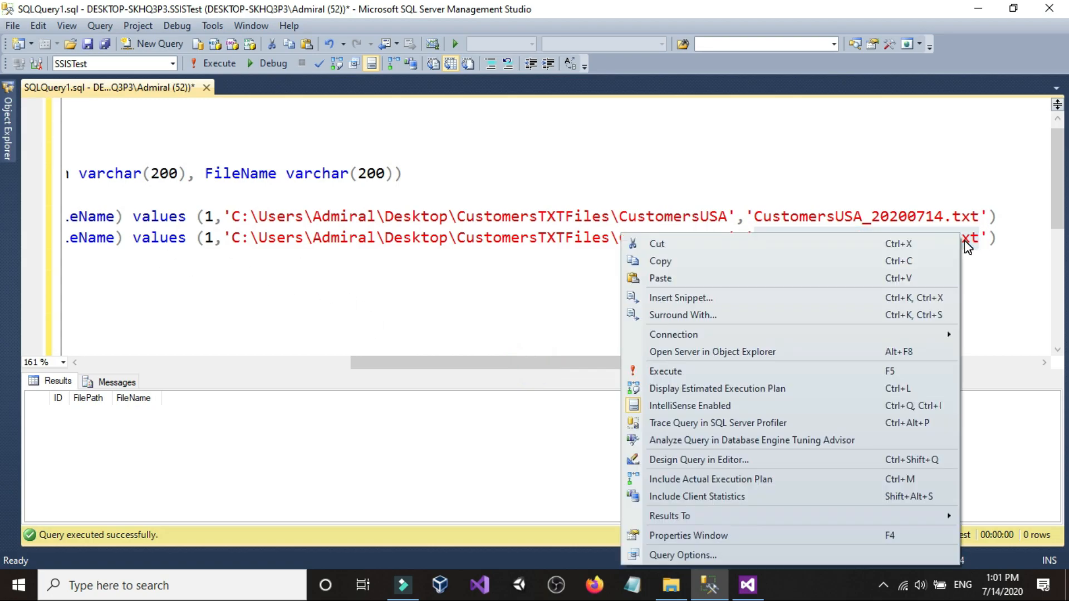
left_click(895, 278)
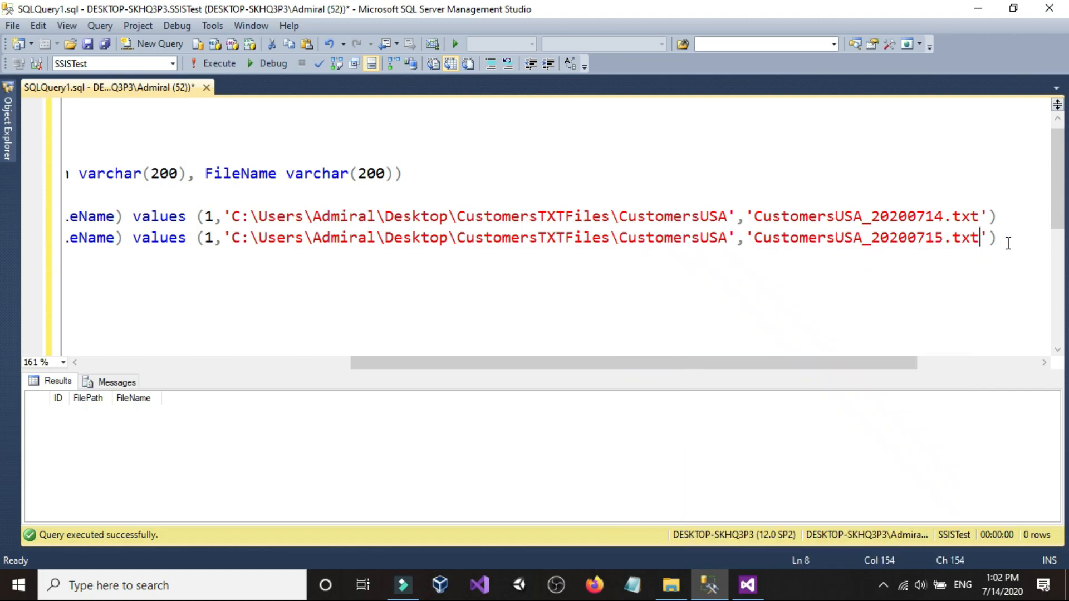
Step: Duplicate the second insert statement for CustomersUSA_20200715.txt on a new line directly below it
left_click_drag(1016, 244, 149, 235)
right_click(170, 235)
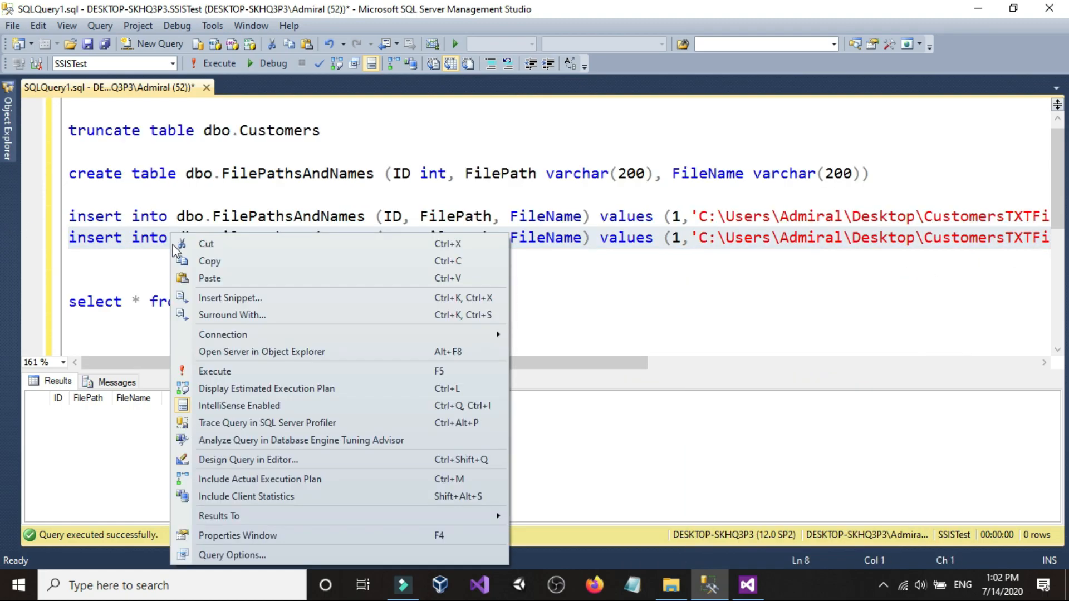
left_click(187, 263)
left_click(217, 239)
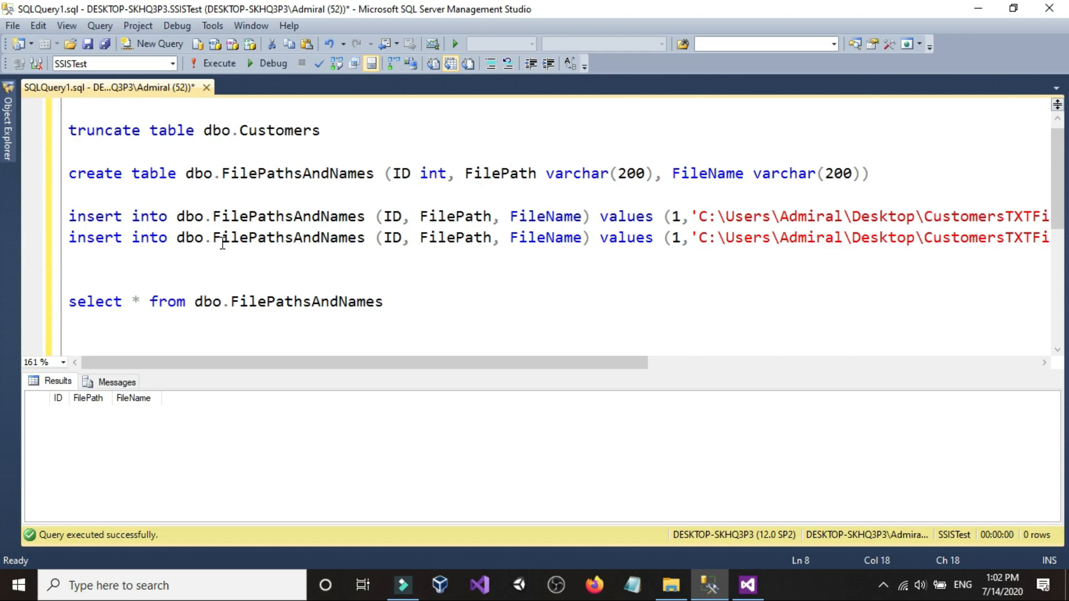
key("End")
key("Return")
right_click(111, 272)
left_click(96, 255)
right_click(78, 256)
left_click(113, 284)
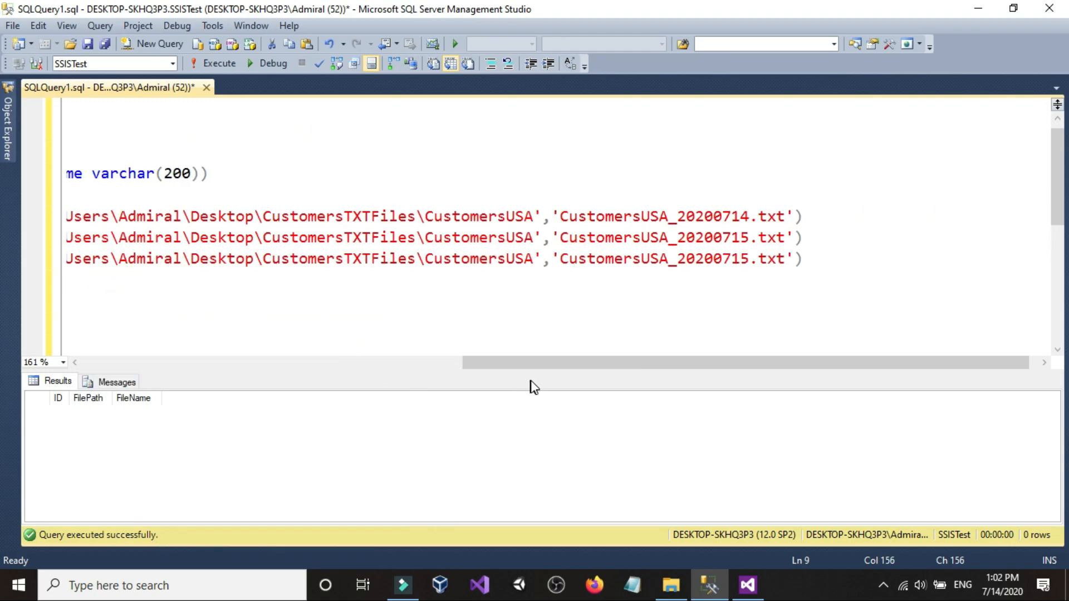
Step: Switch to File Explorer, go back to the CustomersTXTFiles folder and copy its full path
left_click(671, 584)
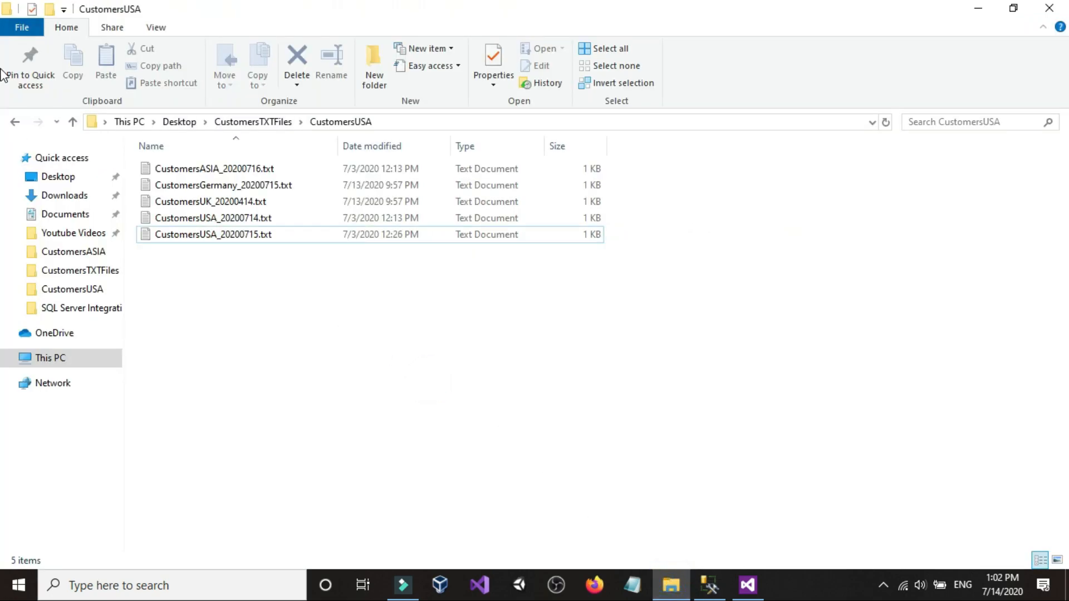
left_click(17, 123)
left_click(401, 437)
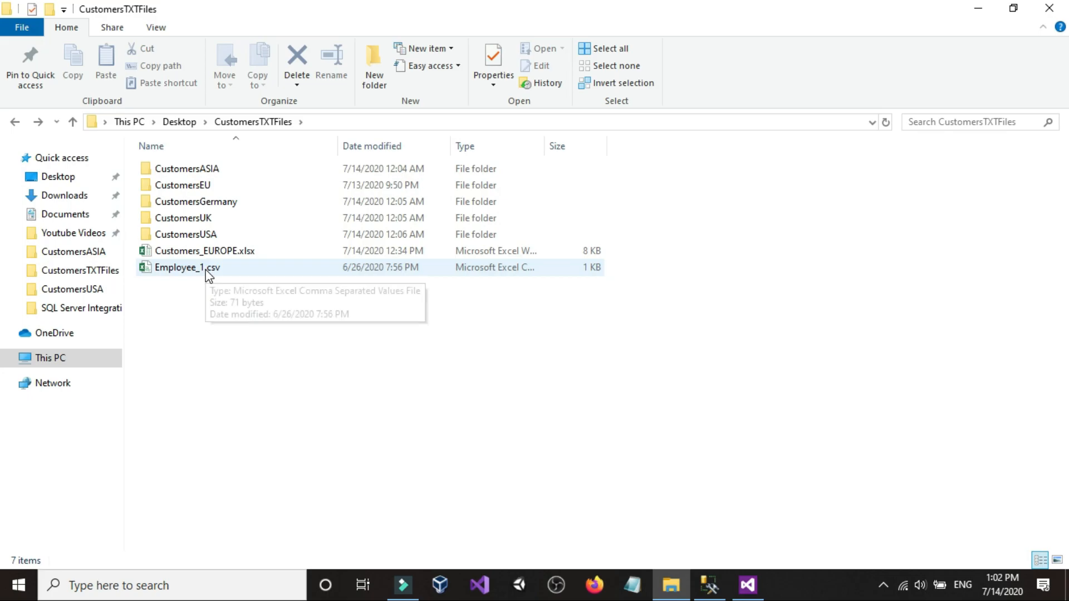
left_click(310, 122)
right_click(318, 122)
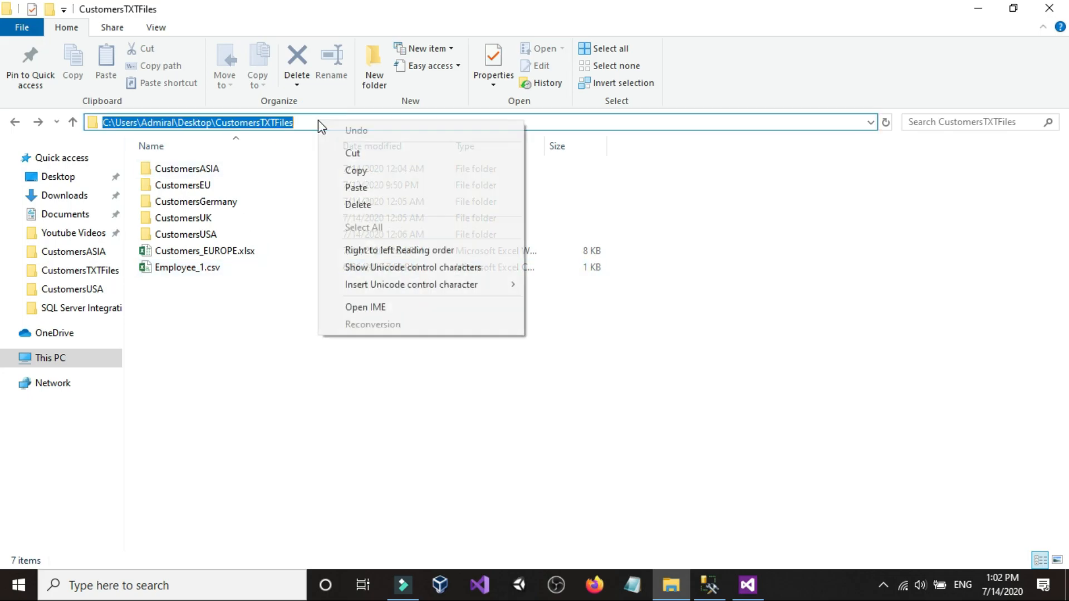
left_click(354, 169)
left_click(409, 373)
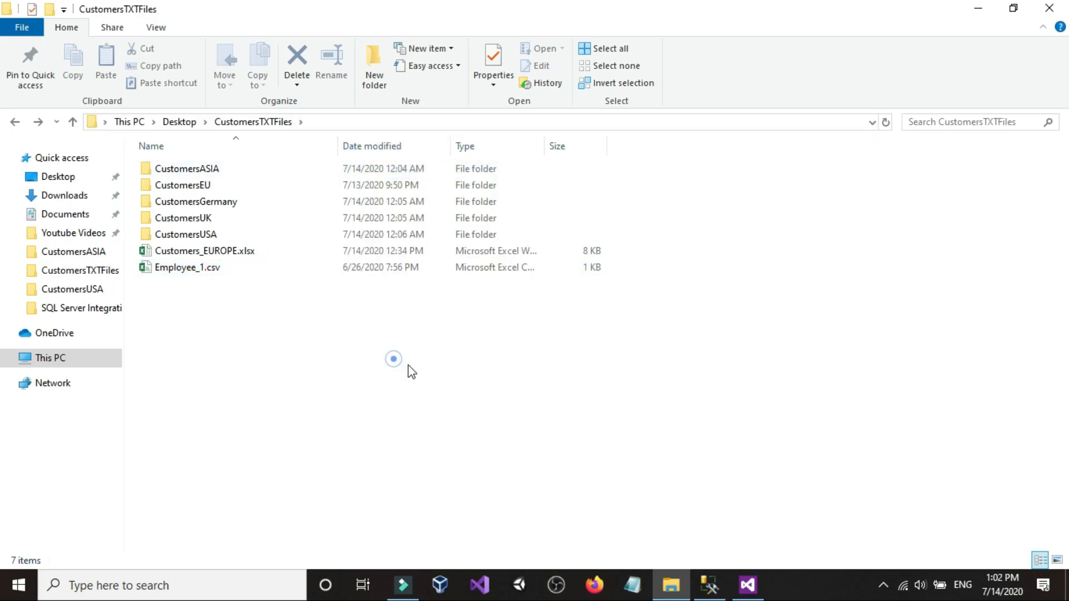
Step: In SQL Server Management Studio, replace the file path in the third insert statement with the copied CustomersTXTFiles folder path
left_click(709, 584)
left_click_drag(609, 363, 368, 370)
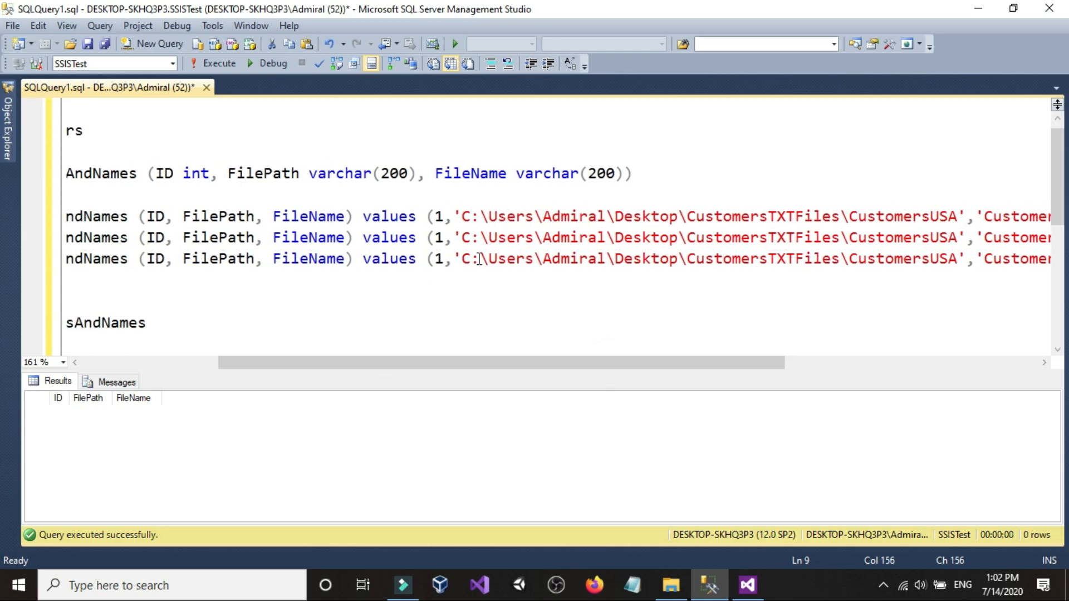
left_click_drag(461, 263, 956, 267)
right_click(925, 267)
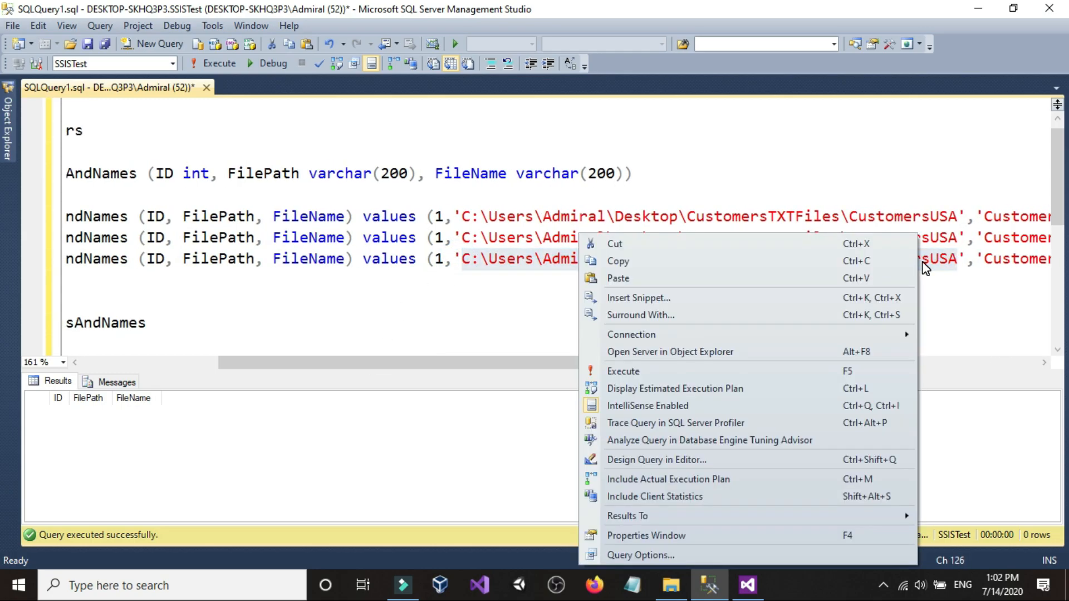
left_click(807, 281)
left_click_drag(587, 367, 666, 366)
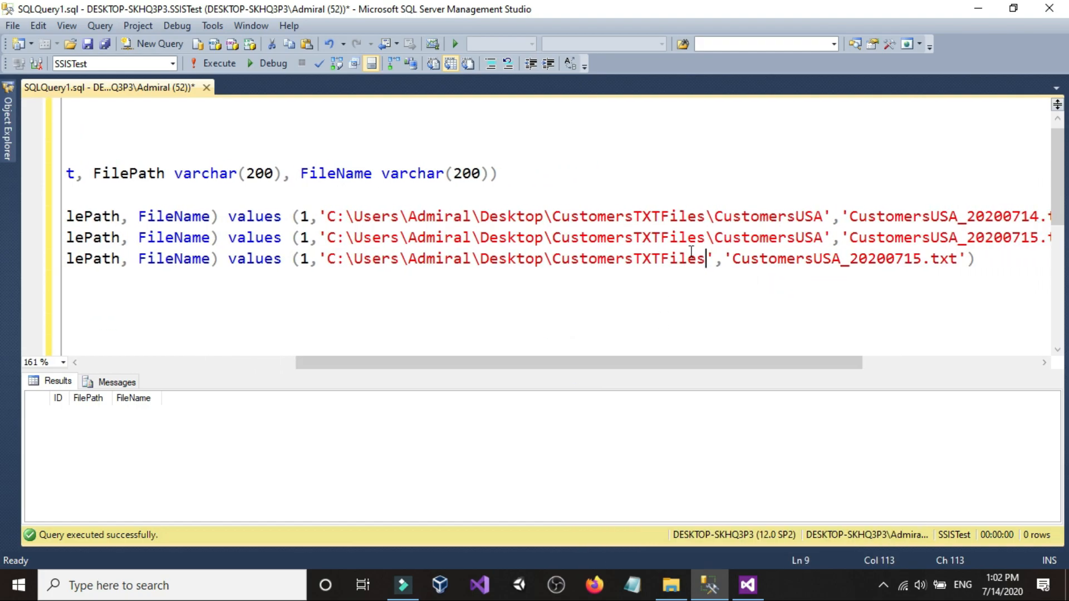
Step: Add a trailing backslash to the FilePath value in all three insert statements
left_click(824, 216)
type("\\")
left_click(825, 247)
type("\\")
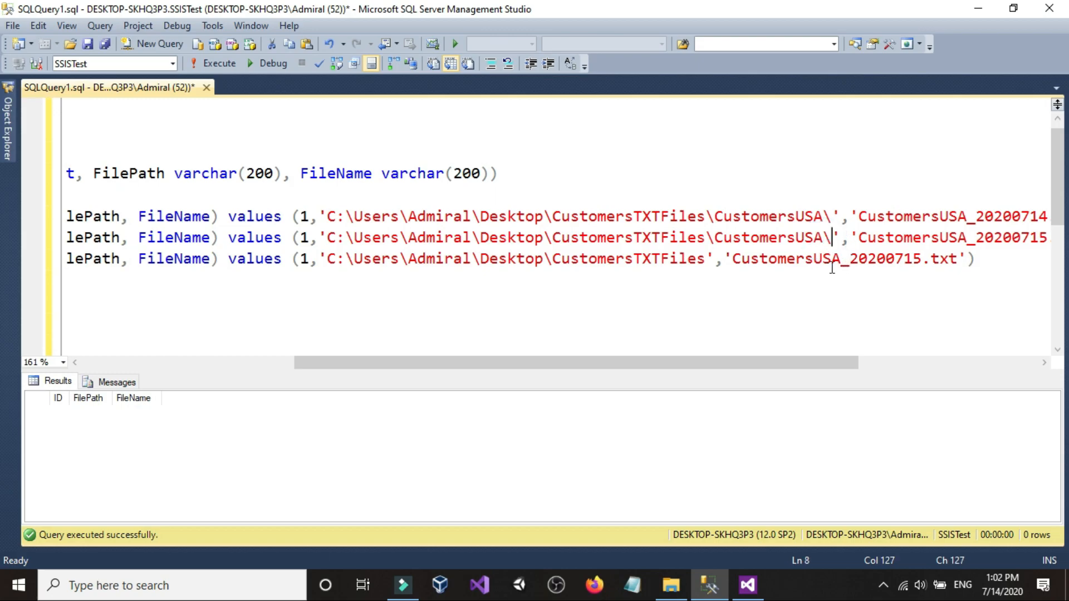
left_click(707, 259)
type("\\")
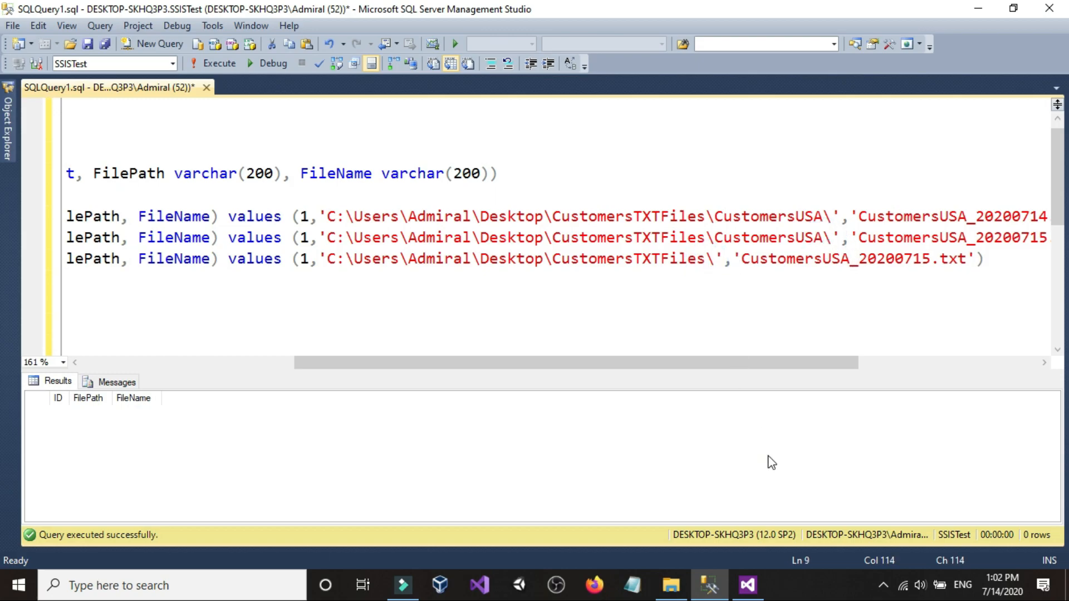
key("alt+Tab")
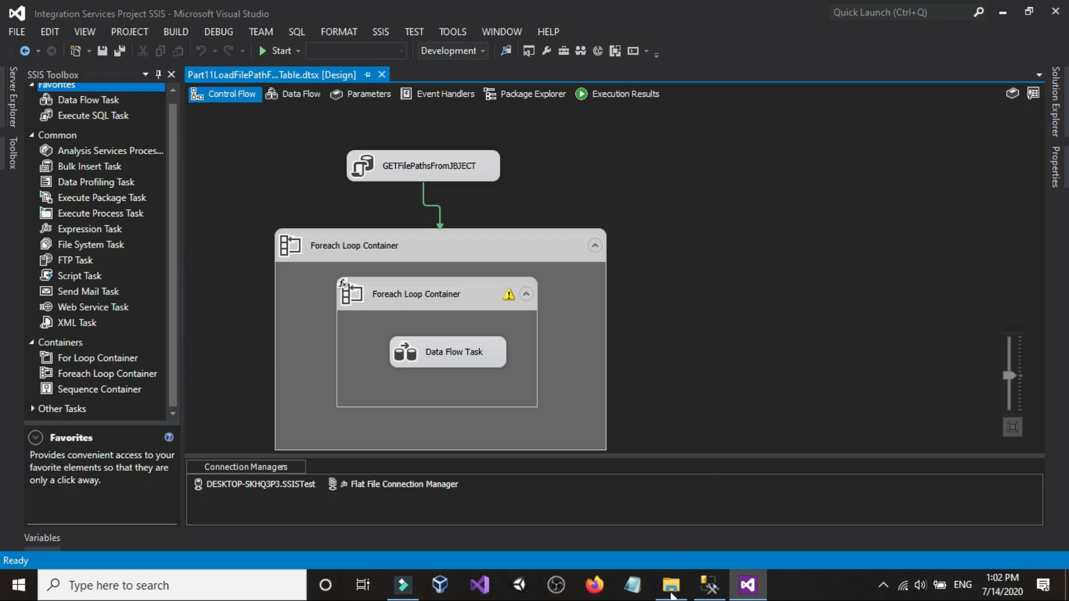
left_click(672, 588)
left_click(709, 584)
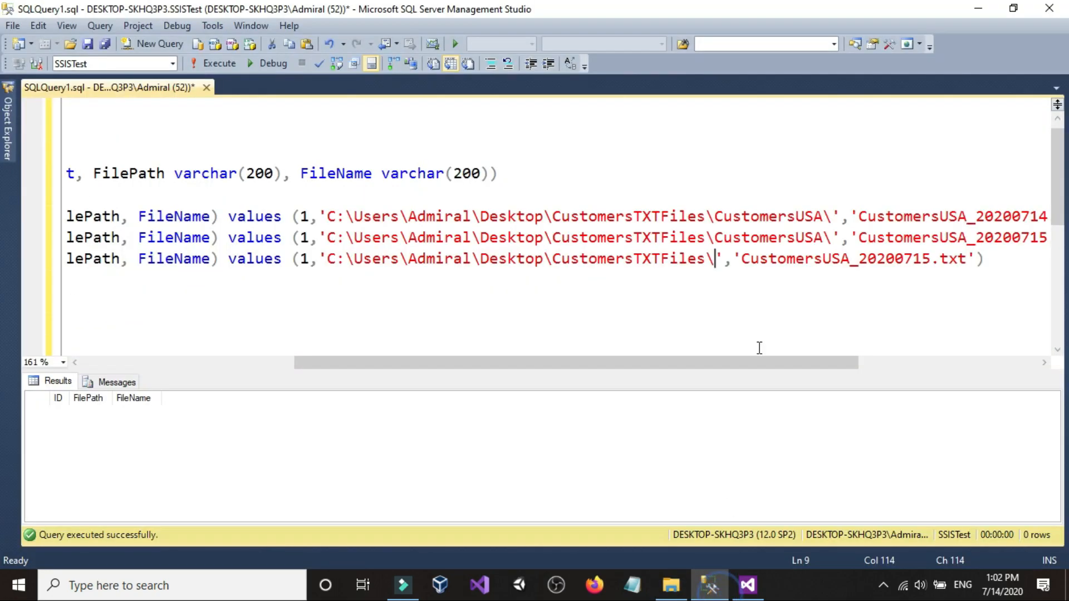
left_click_drag(718, 362, 742, 363)
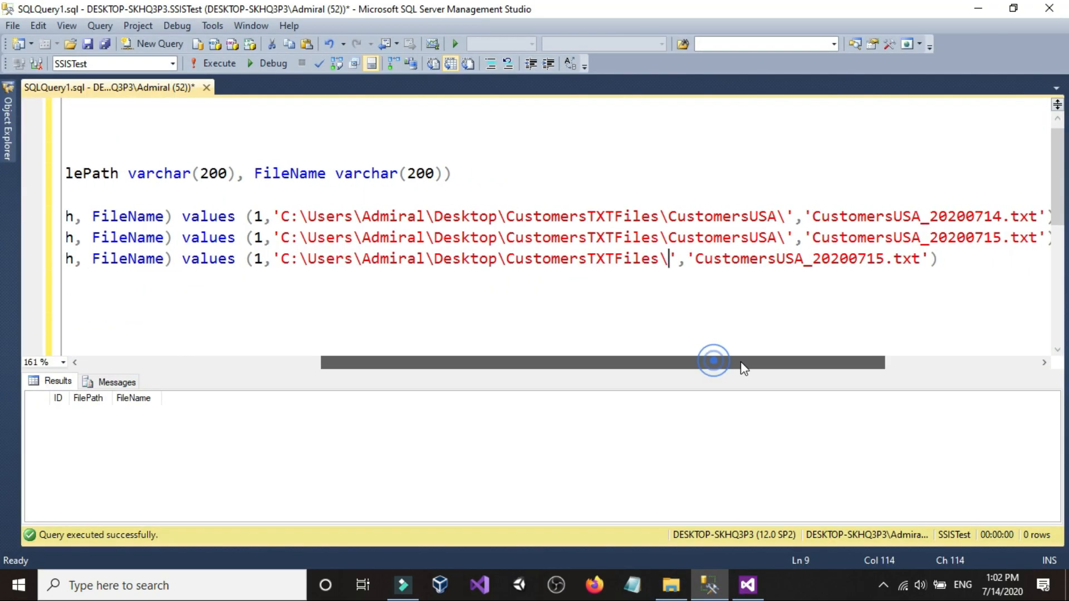
Step: Switch to File Explorer and copy the full file name Employee_1.csv from the CustomersTXTFiles folder
left_click(672, 586)
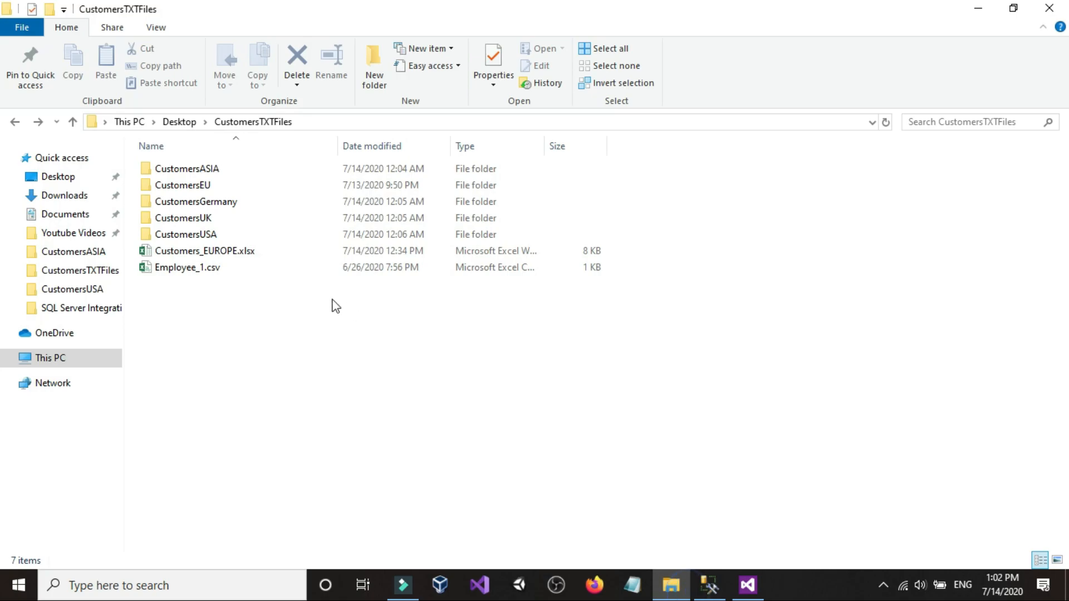
left_click(202, 270)
left_click(203, 270)
right_click(145, 268)
left_click(504, 321)
left_click(251, 273)
left_click(231, 270)
left_click_drag(233, 268, 172, 269)
right_click(173, 269)
left_click(194, 312)
left_click(258, 314)
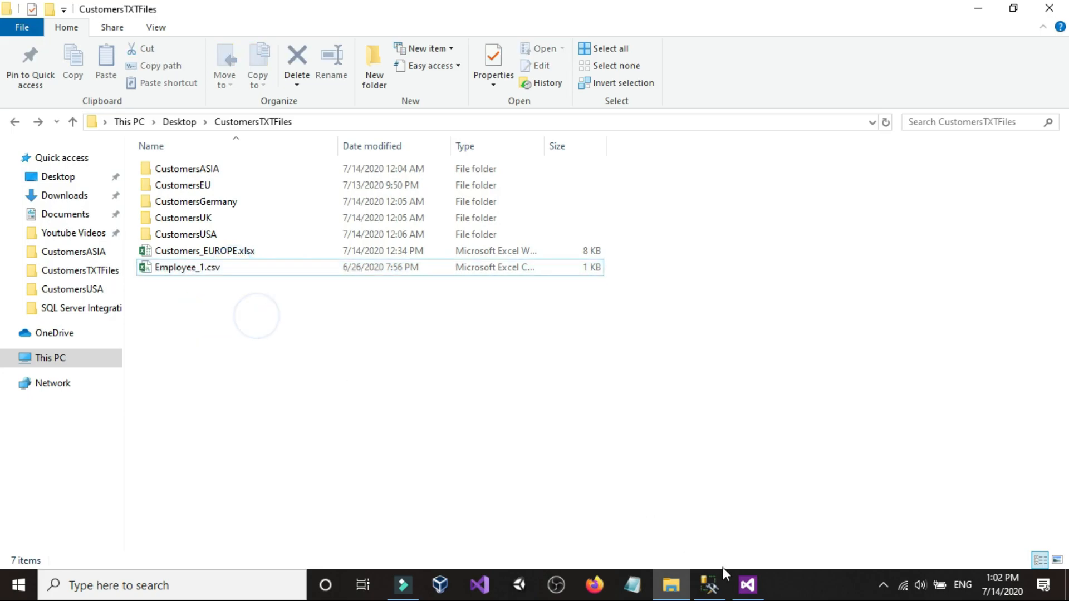
Step: In SQL Server Management Studio, replace the file name in the third insert statement with Employee_1.csv
left_click(709, 585)
left_click_drag(697, 259, 921, 259)
right_click(864, 264)
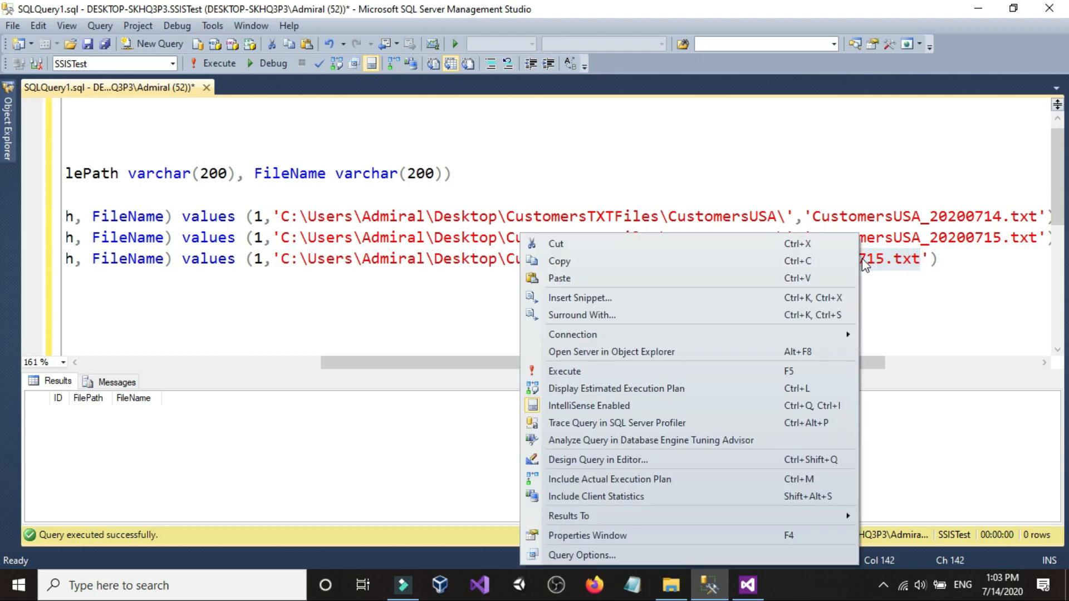
left_click(817, 281)
Step: Set the ID value in the Employee_1.csv insert statement to 2
left_click_drag(753, 363, 643, 362)
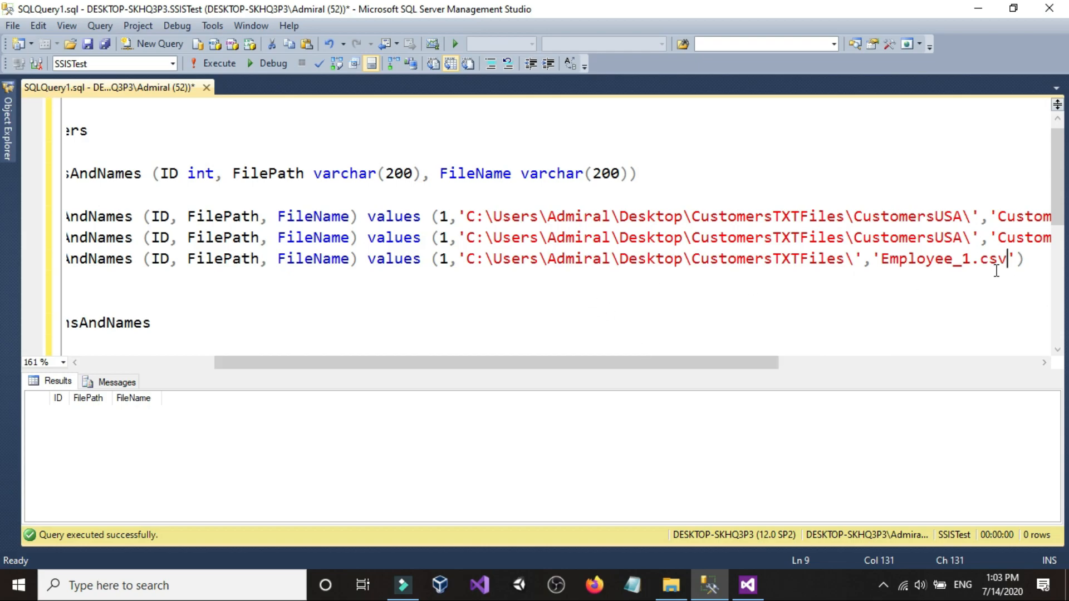
left_click(448, 259)
key("BackSpace")
type("2")
Step: Duplicate the complete Employee_1.csv insert statement on a new line directly below it
scroll(787, 356, "right", 10)
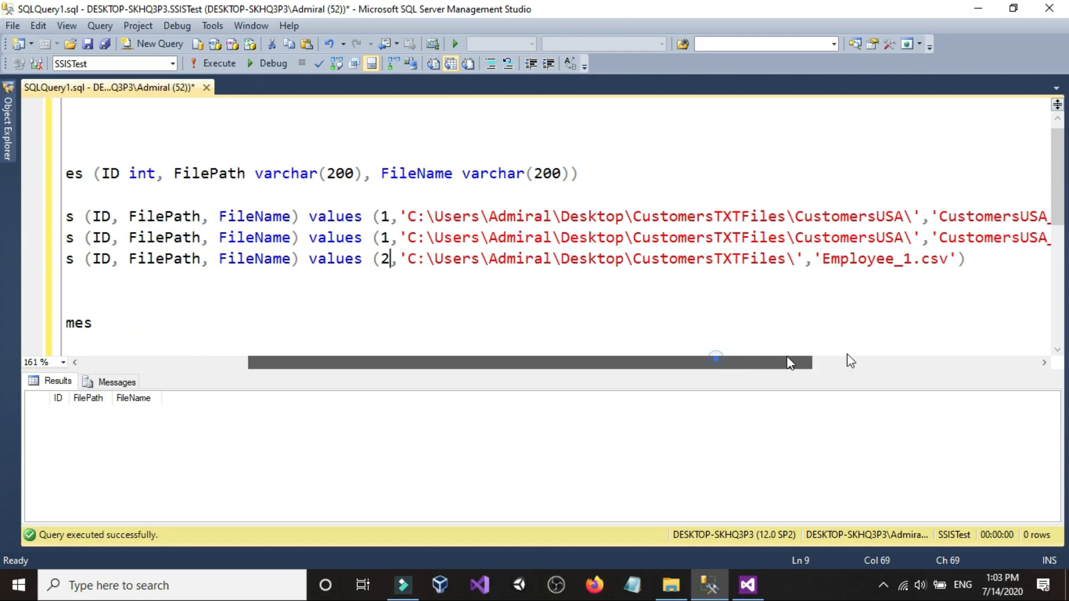
left_click_drag(667, 260, 1030, 261)
right_click(259, 258)
left_click(205, 252)
right_click(869, 261)
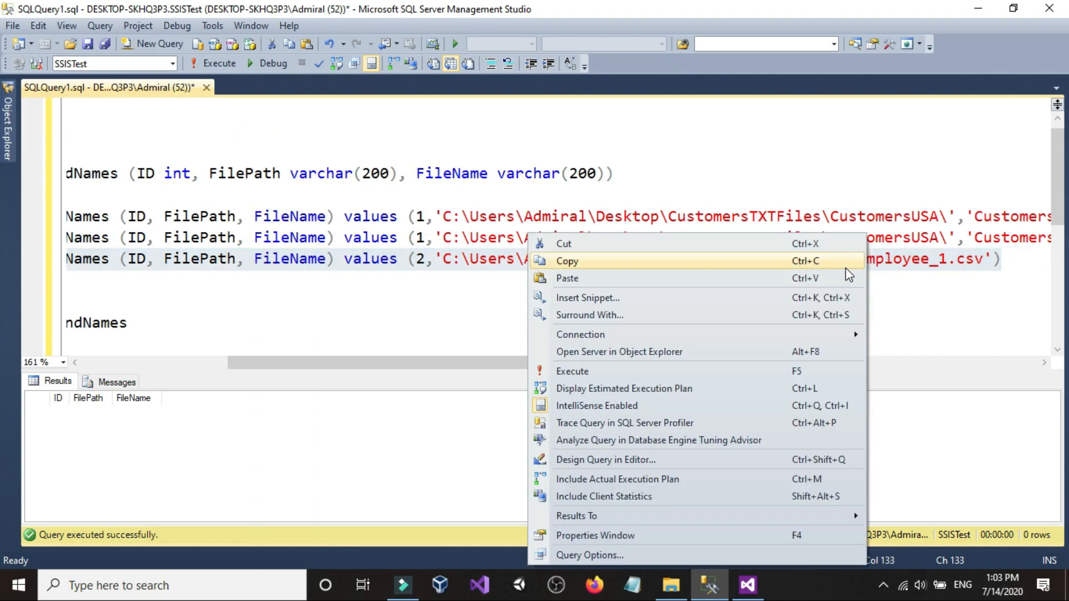
left_click(846, 266)
left_click(1021, 262)
key("Return")
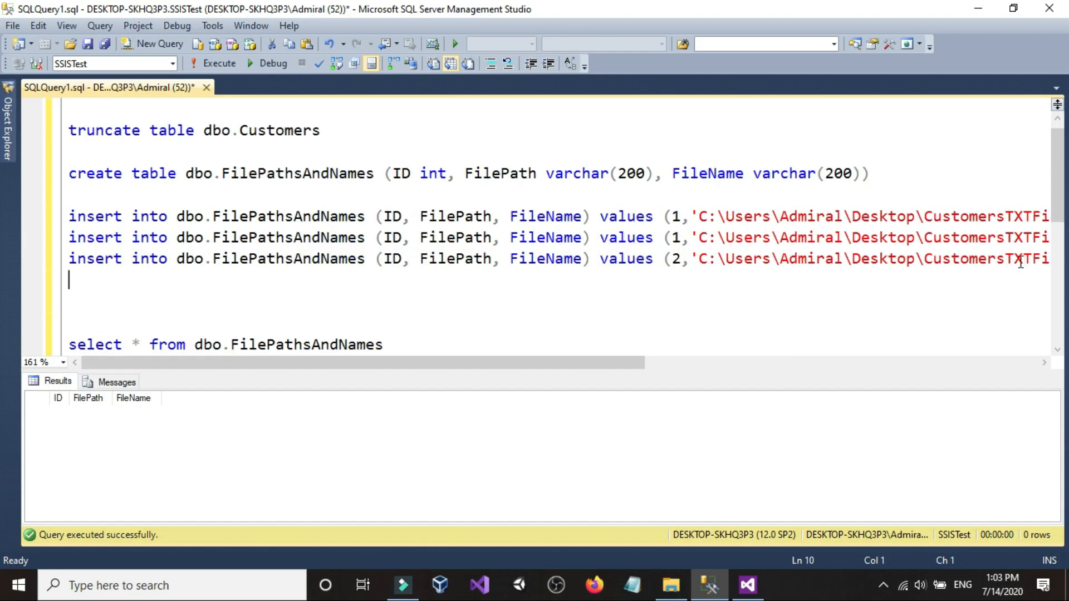
right_click(388, 277)
left_click(415, 280)
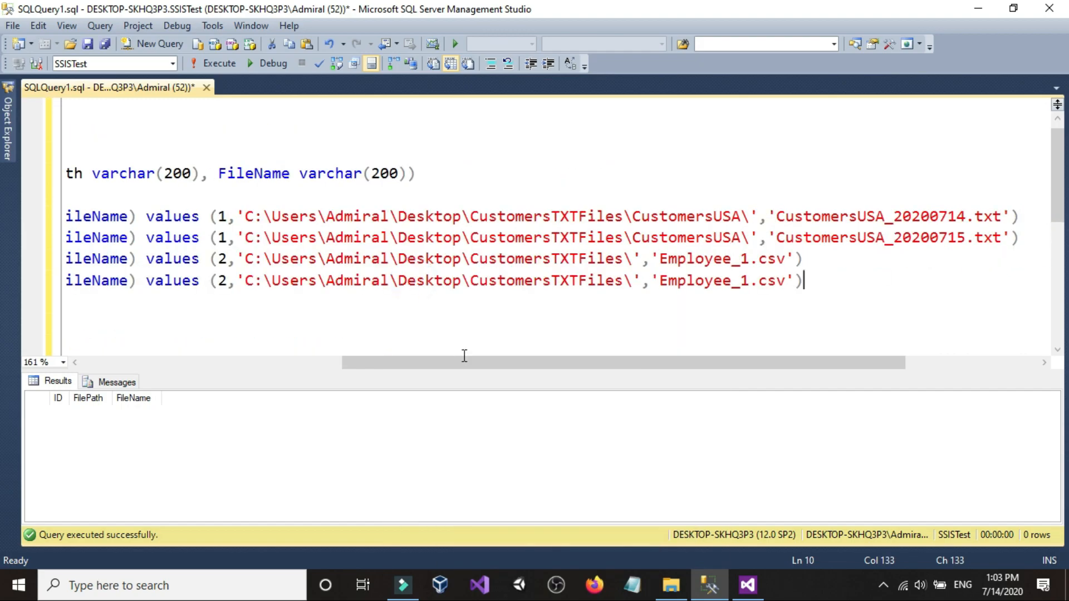
Step: Switch to File Explorer and copy the full file name Customers_EUROPE.xlsx from the CustomersTXTFiles folder
left_click_drag(457, 363, 286, 429)
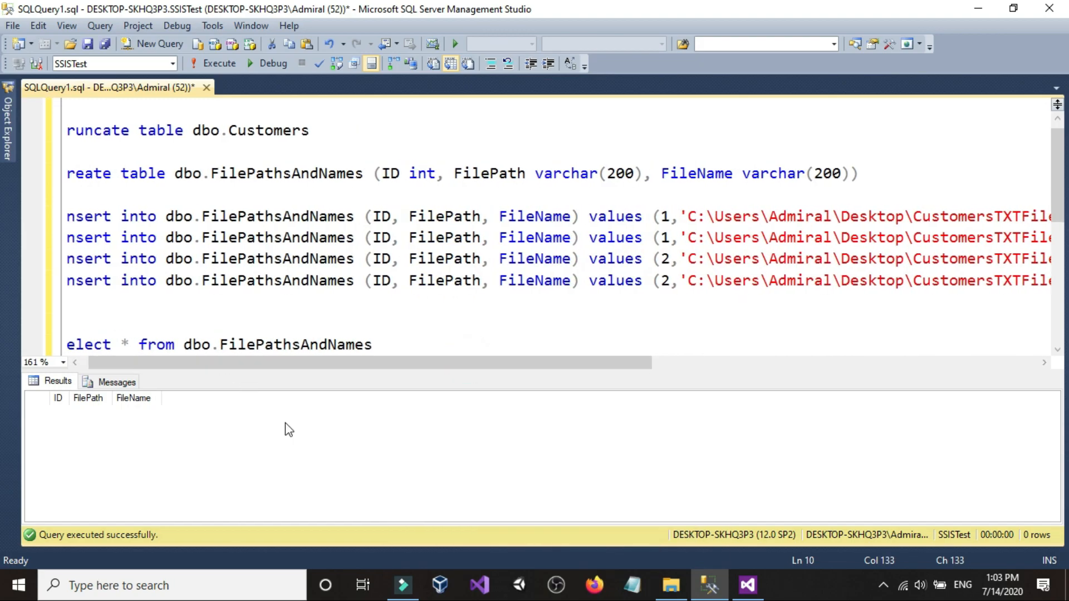
left_click(671, 585)
left_click(318, 120)
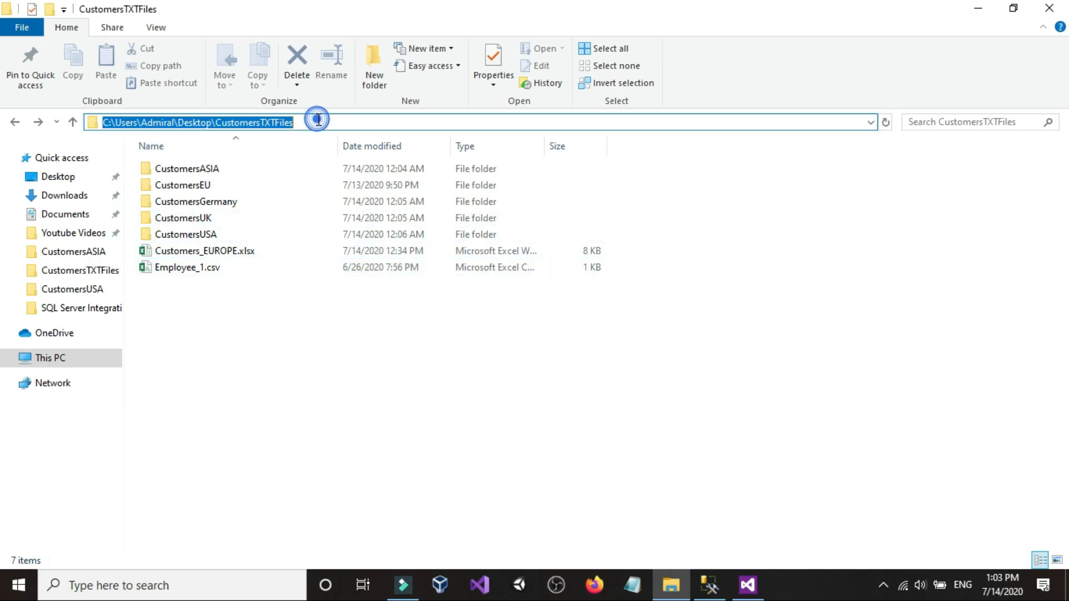
left_click(248, 251)
left_click(254, 252)
double_click(275, 252)
right_click(186, 252)
left_click(223, 300)
left_click(313, 354)
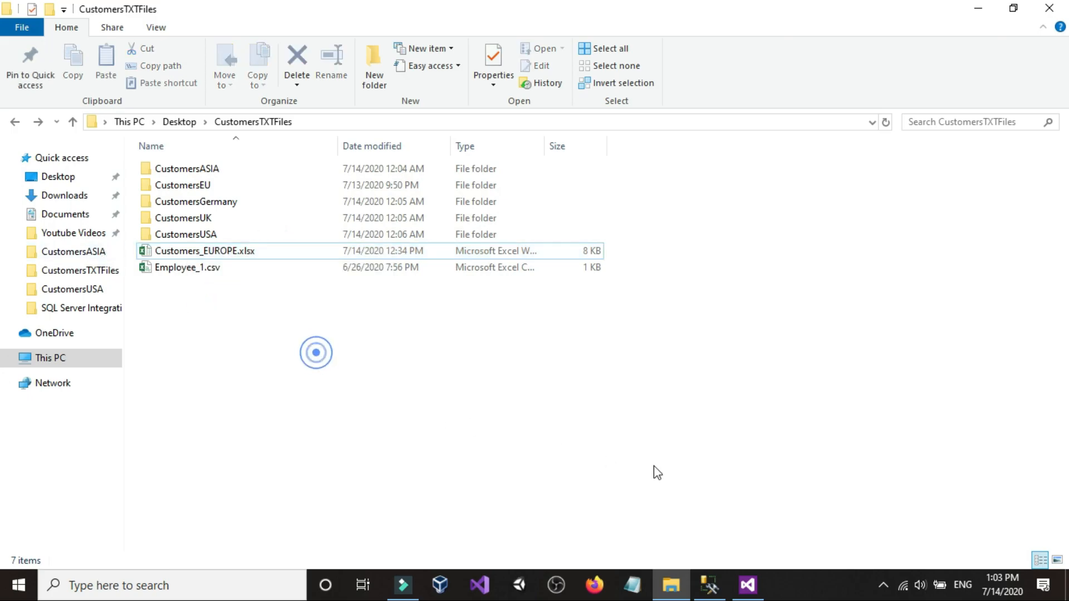
Step: In SQL Server Management Studio, set the ID value in the fourth insert statement to 3
left_click(710, 585)
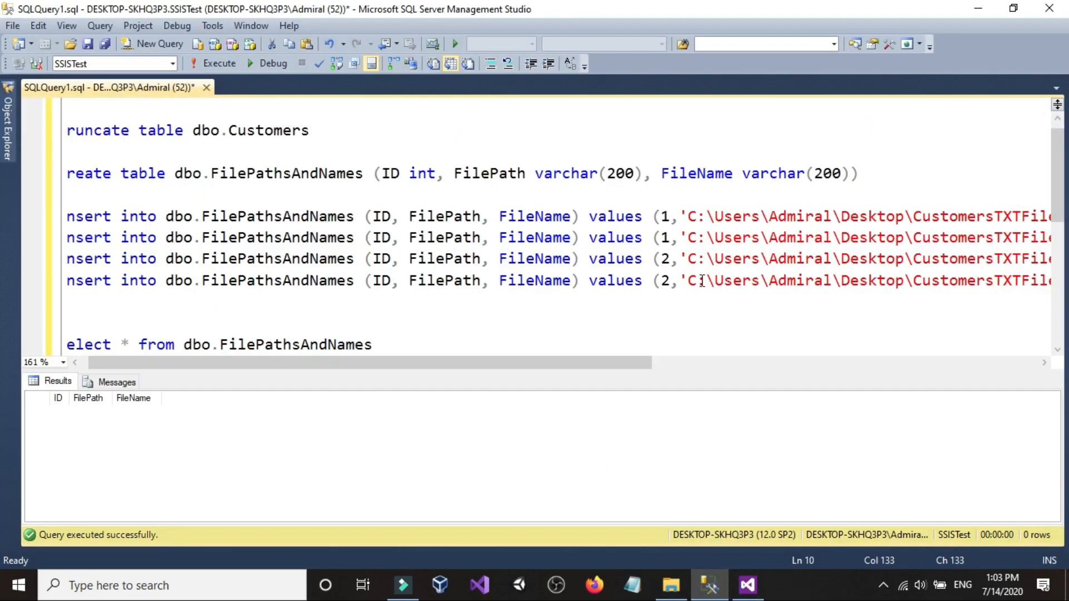
left_click_drag(569, 364, 692, 364)
left_click(460, 287)
key("BackSpace")
type("3")
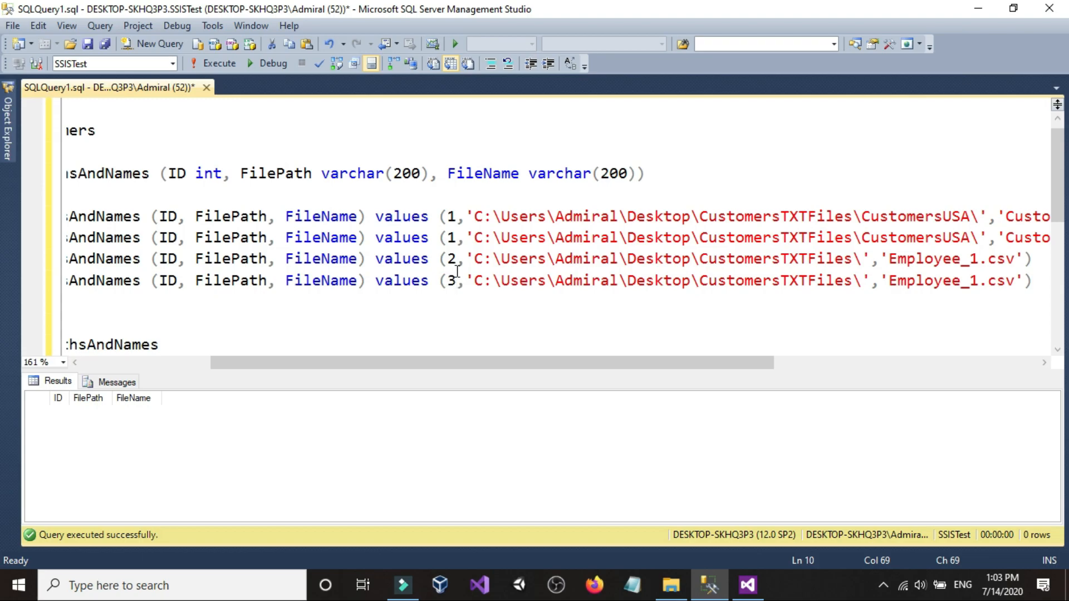
Step: Replace the file name in the fourth insert statement with Customers_EUROPE.xlsx
left_click_drag(463, 363, 606, 369)
left_click_drag(769, 284, 645, 285)
right_click(653, 281)
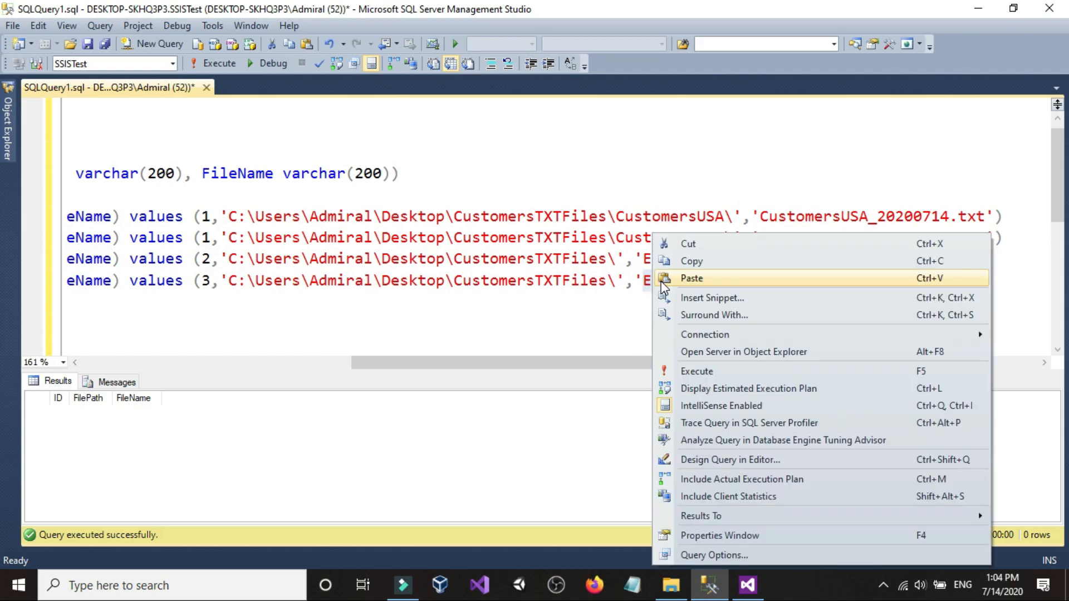
left_click(691, 278)
left_click_drag(814, 363, 891, 356)
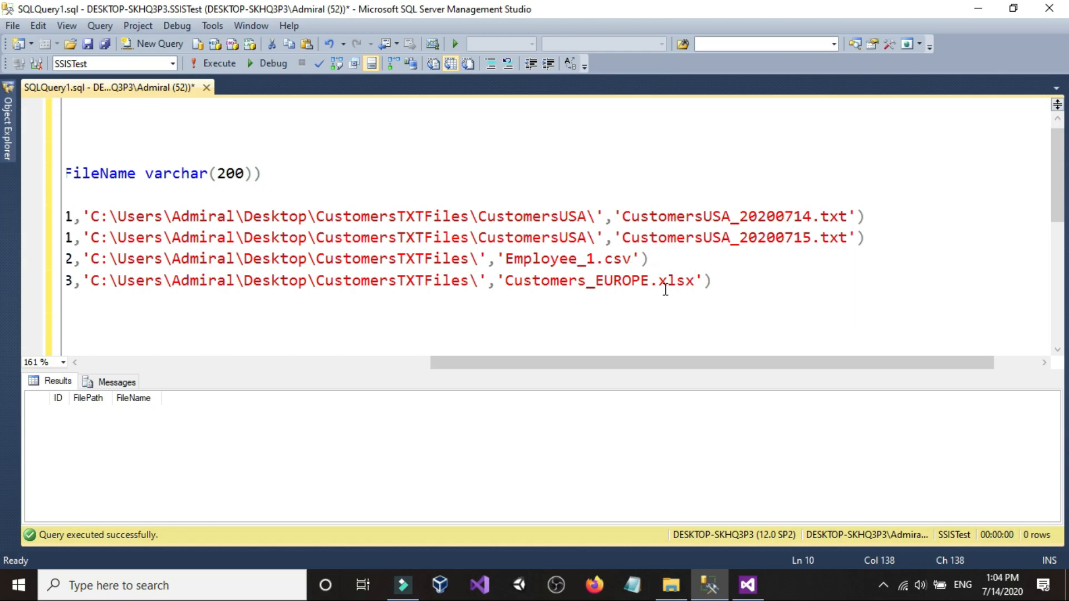
Step: Execute only the four insert statements to add their rows to dbo.FilePathsAndNames
left_click_drag(676, 365, 466, 374)
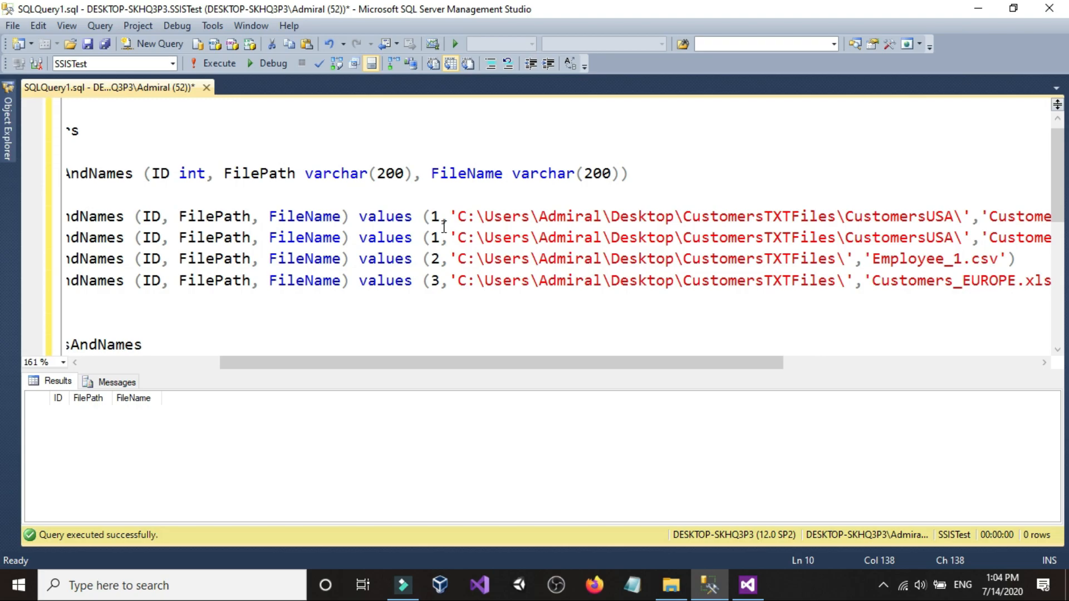
left_click(433, 260)
left_click_drag(498, 365, 783, 361)
left_click_drag(711, 303, 41, 220)
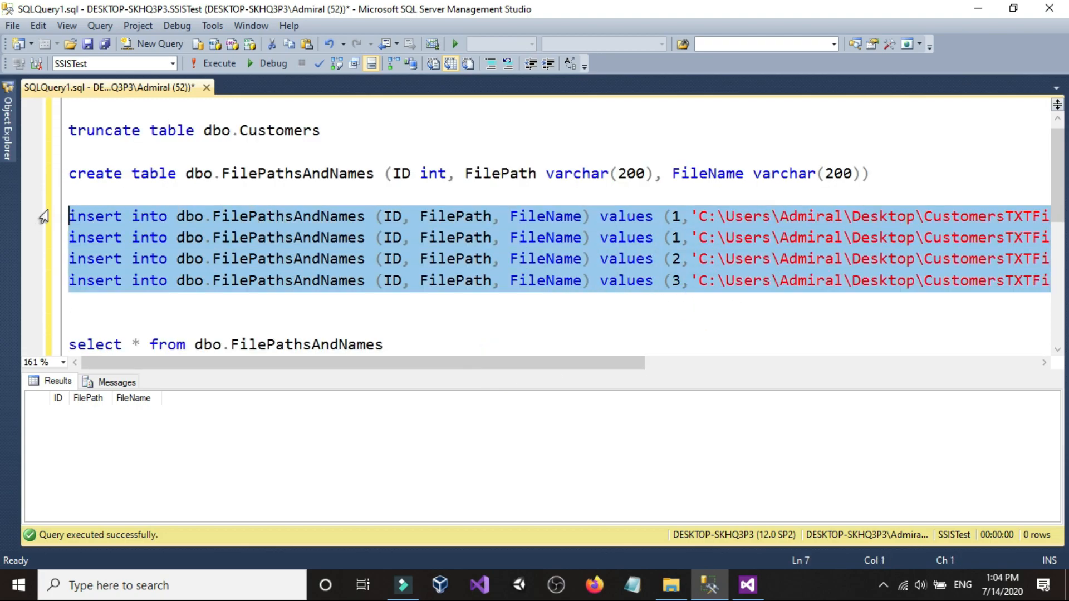
left_click(217, 63)
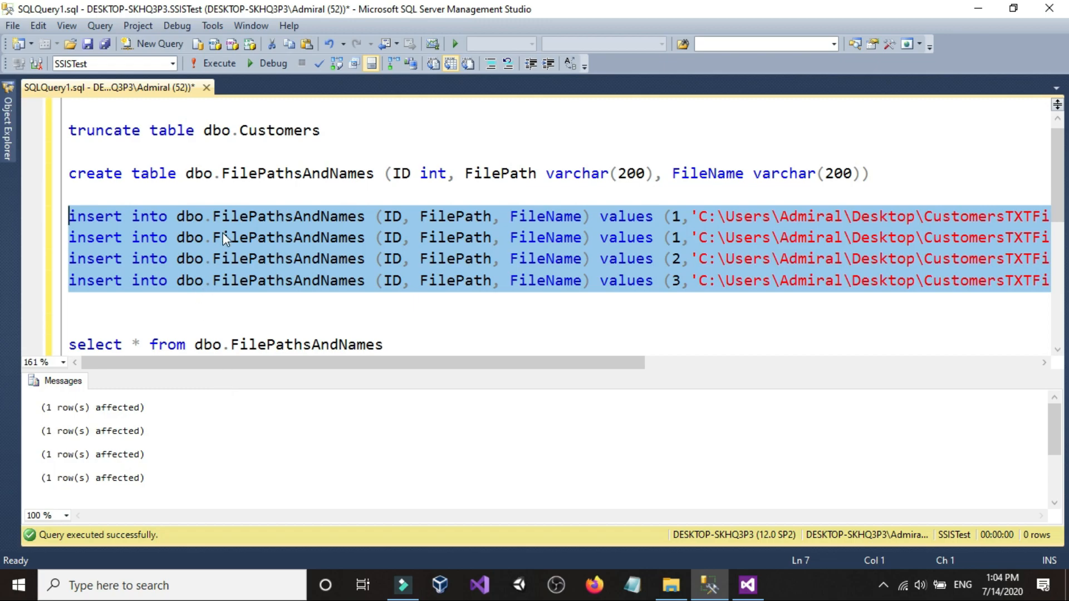
Step: Run the select query on dbo.FilePathsAndNames to check the inserted rows
left_click(256, 203)
scroll(348, 356, "down", 1)
left_click_drag(420, 273, 8, 261)
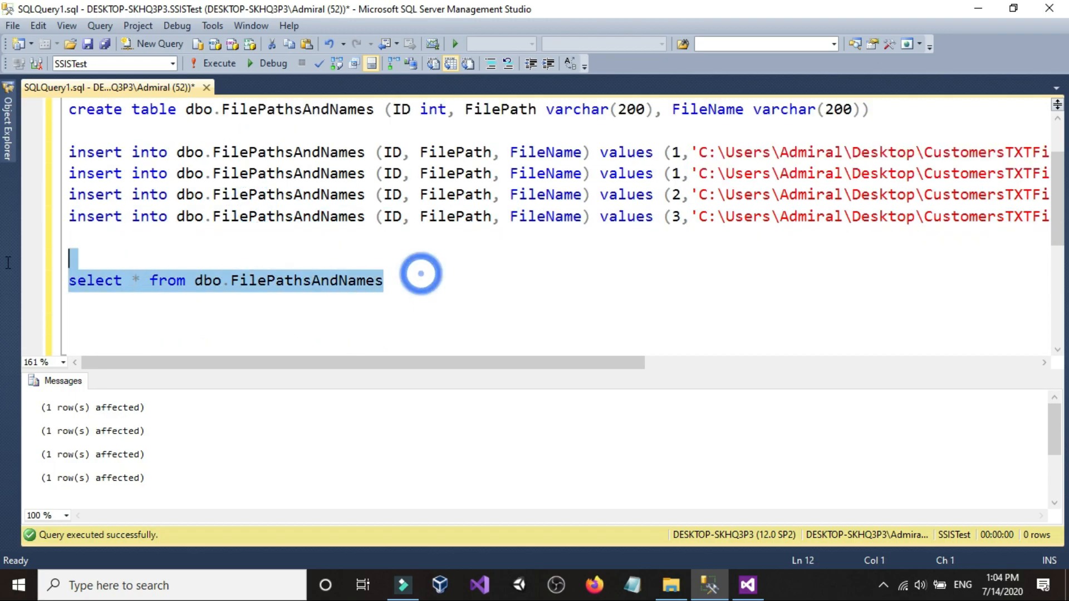
left_click(219, 68)
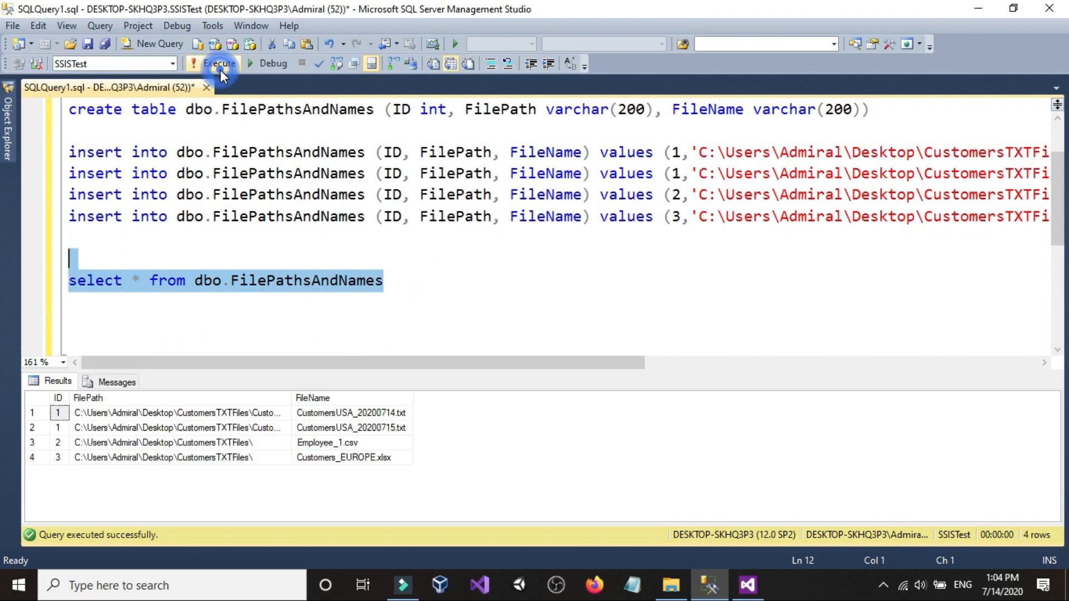
Step: Widen the FilePath column in the query results to read the complete file paths
double_click(294, 395)
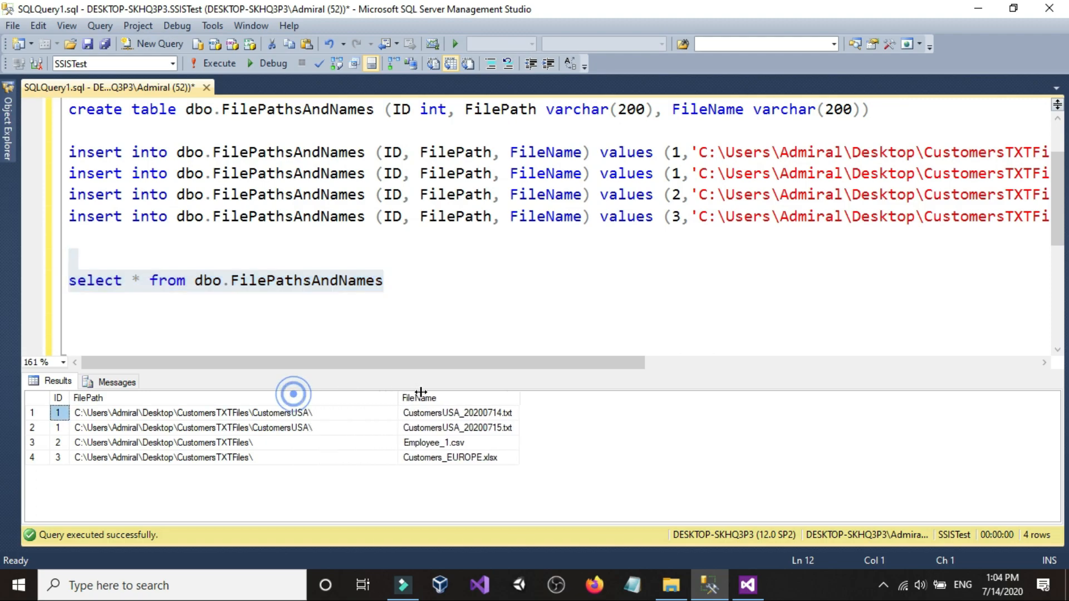
left_click(406, 313)
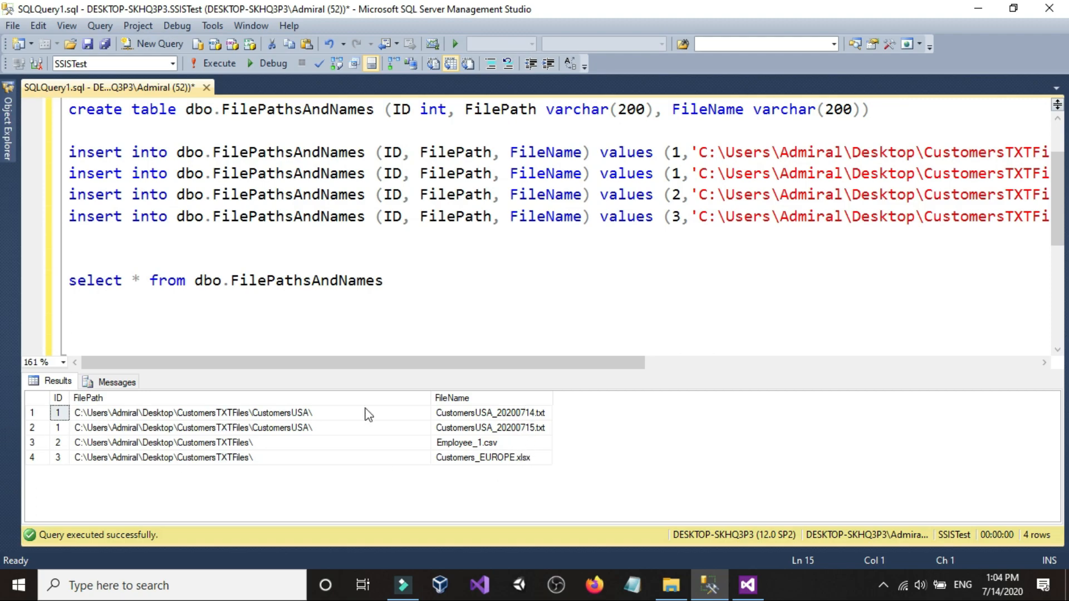
left_click(415, 273)
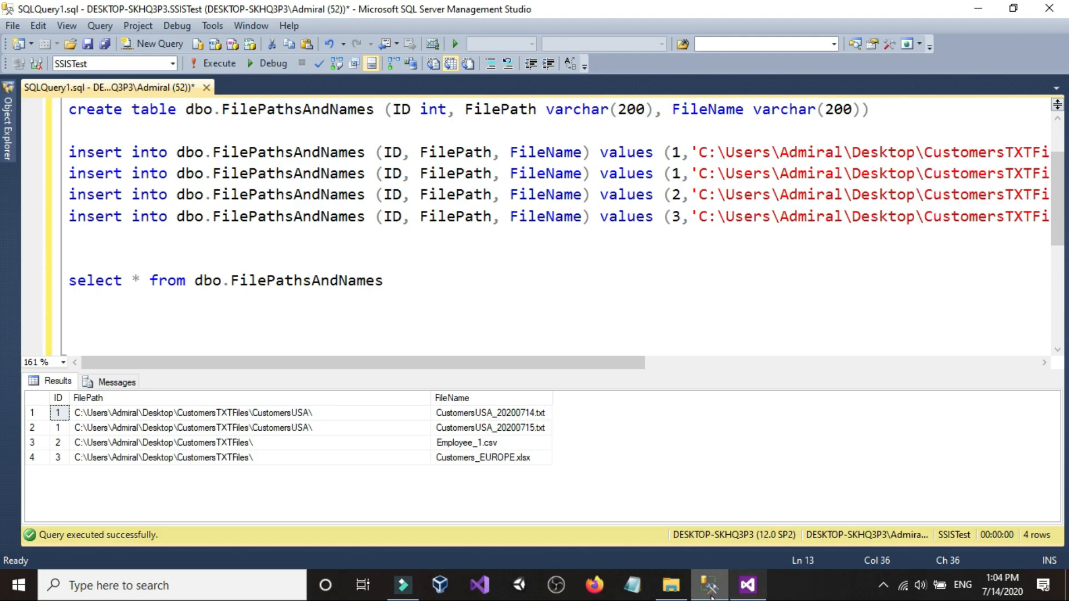
Step: In File Explorer, examine the CustomersASIA and CustomersUSA folders and the files directly inside CustomersTXTFiles
left_click(671, 584)
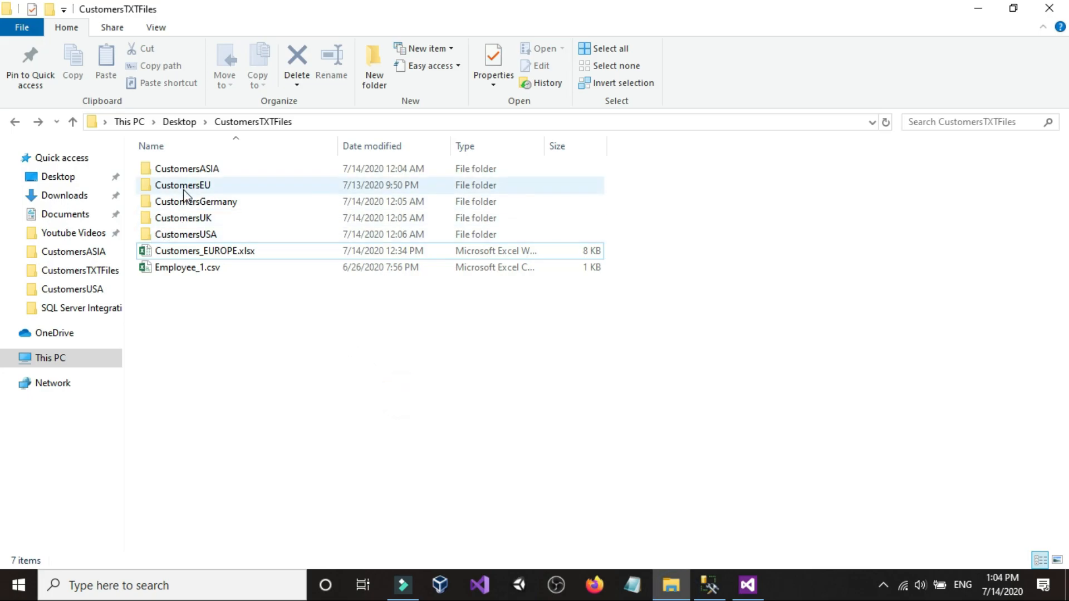
double_click(189, 169)
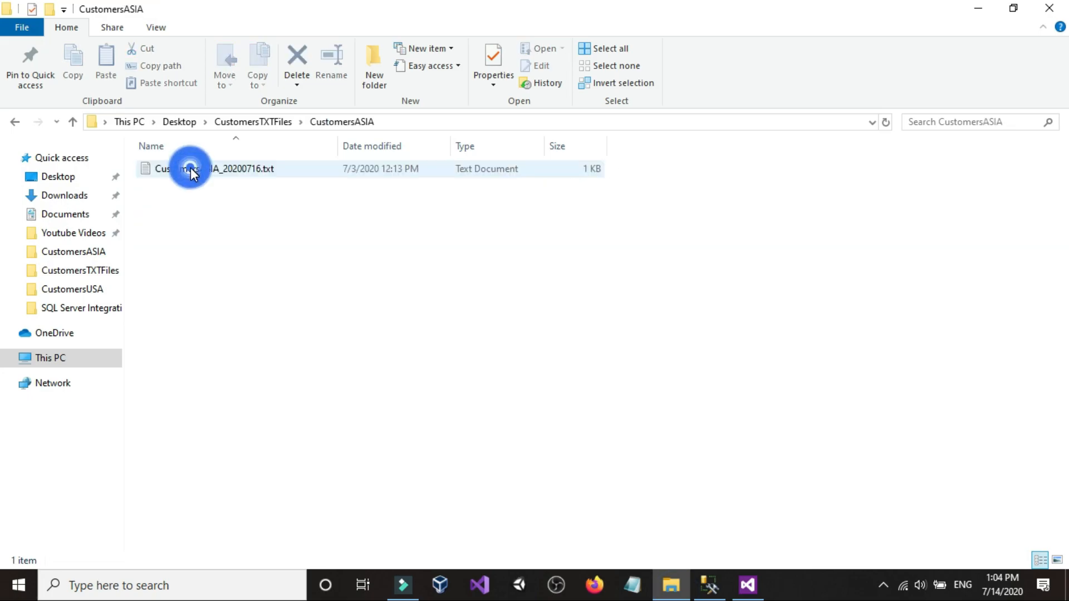
left_click(17, 122)
left_click(214, 237)
double_click(215, 236)
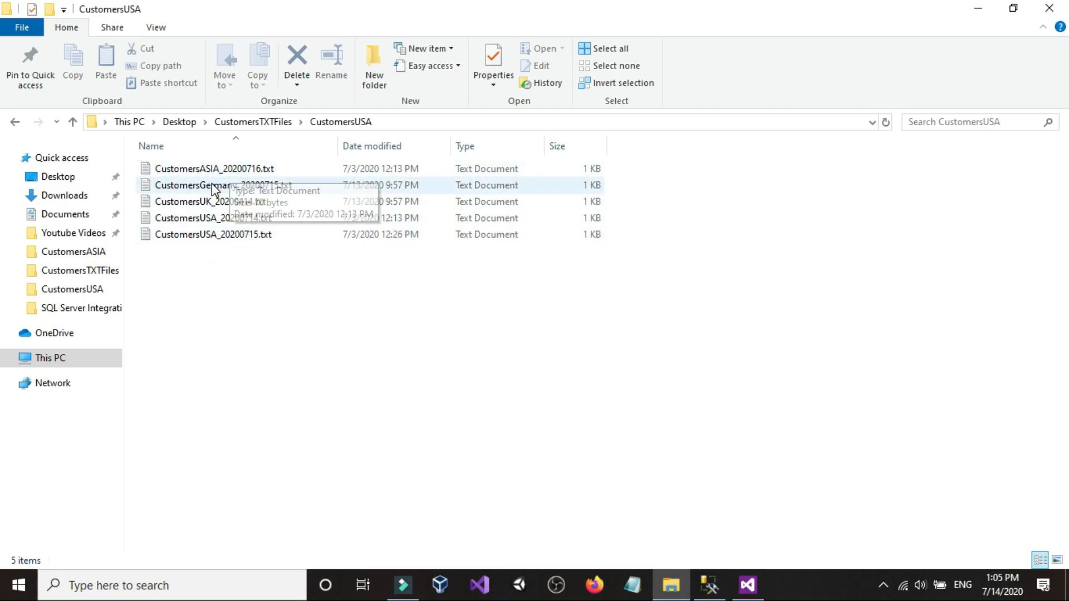
left_click_drag(215, 245, 215, 223)
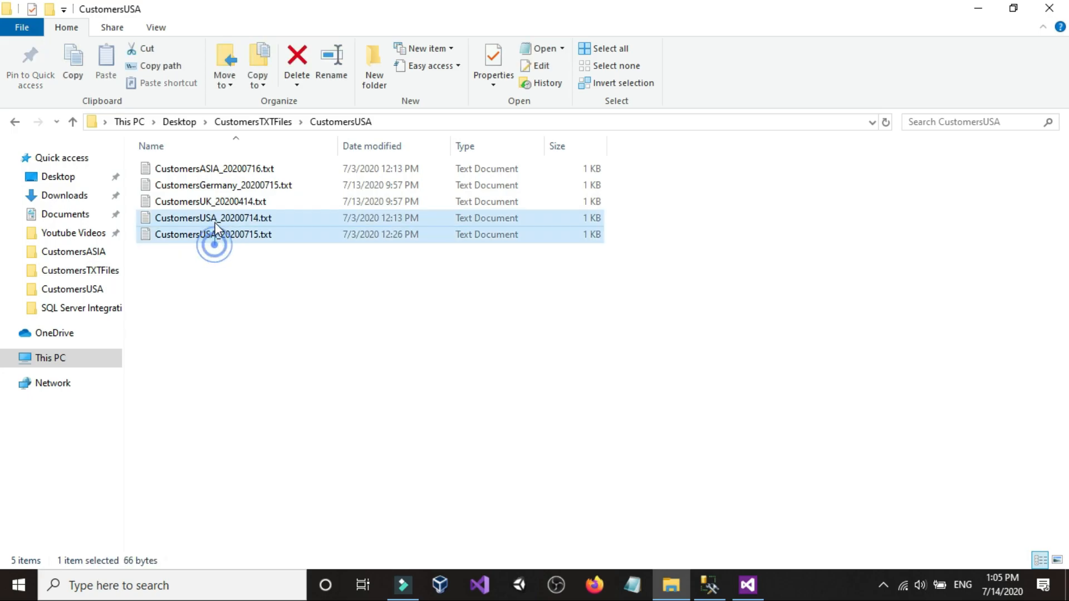
left_click(216, 291)
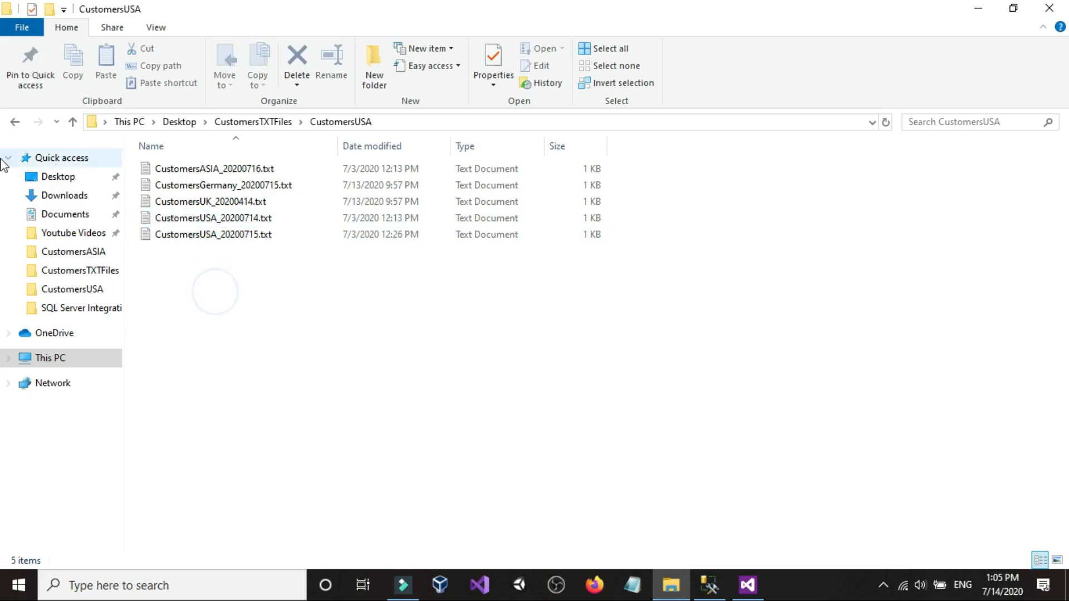
left_click(15, 121)
left_click(233, 384)
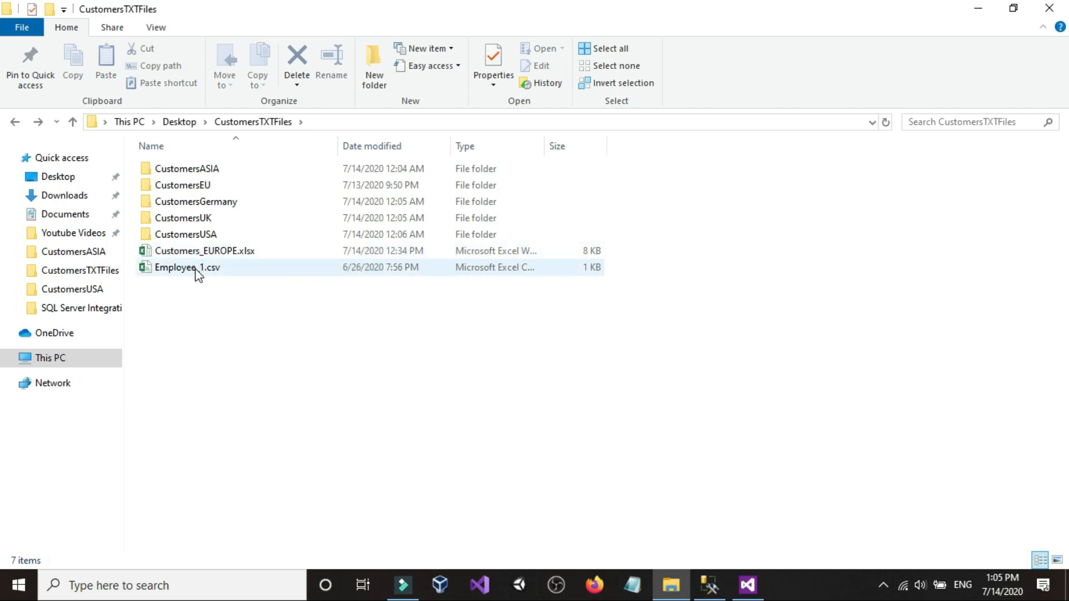
left_click(305, 379)
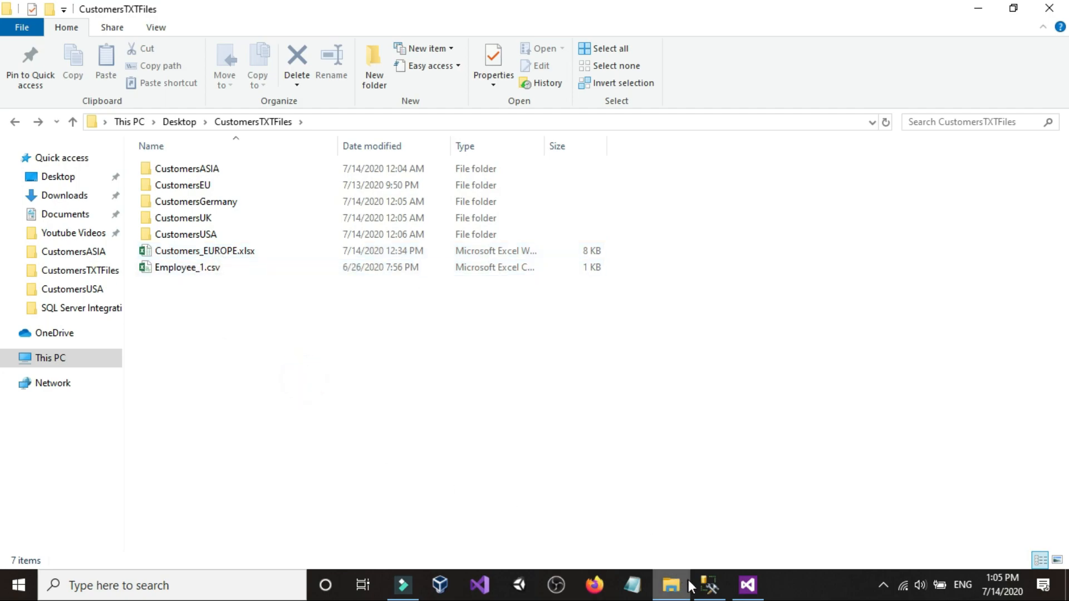
Step: Switch back to SQL Server Management Studio and check the first result row's file path and file name
mouse_move(713, 583)
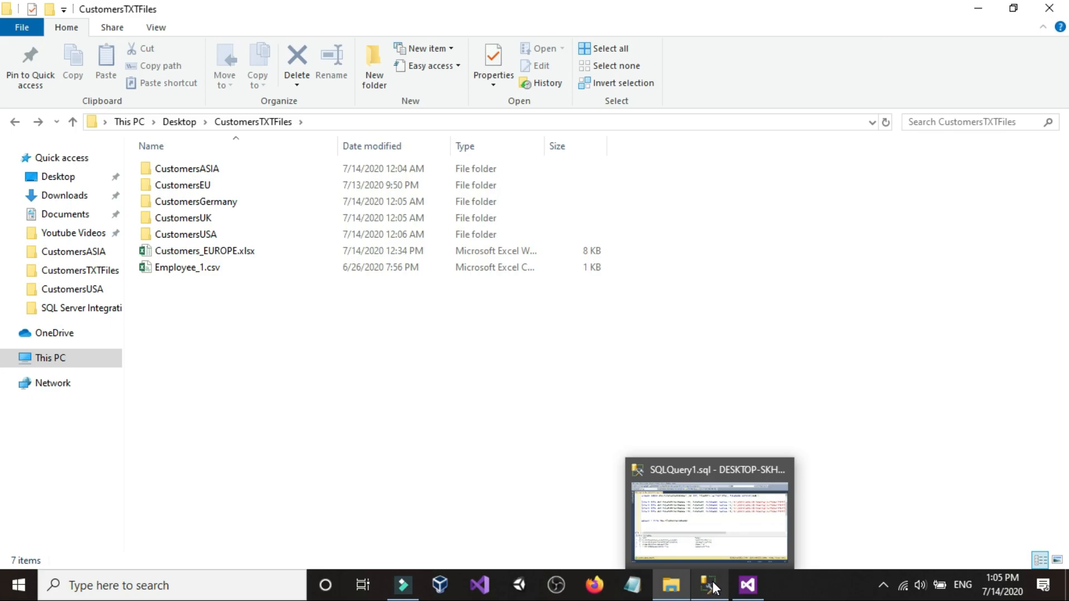
left_click(713, 585)
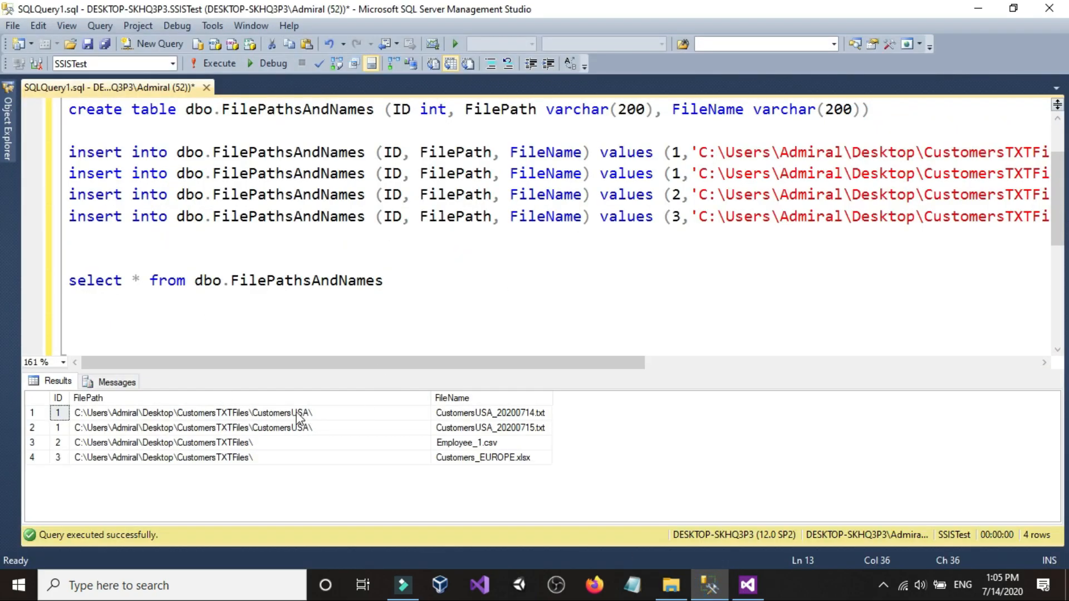
left_click(347, 413)
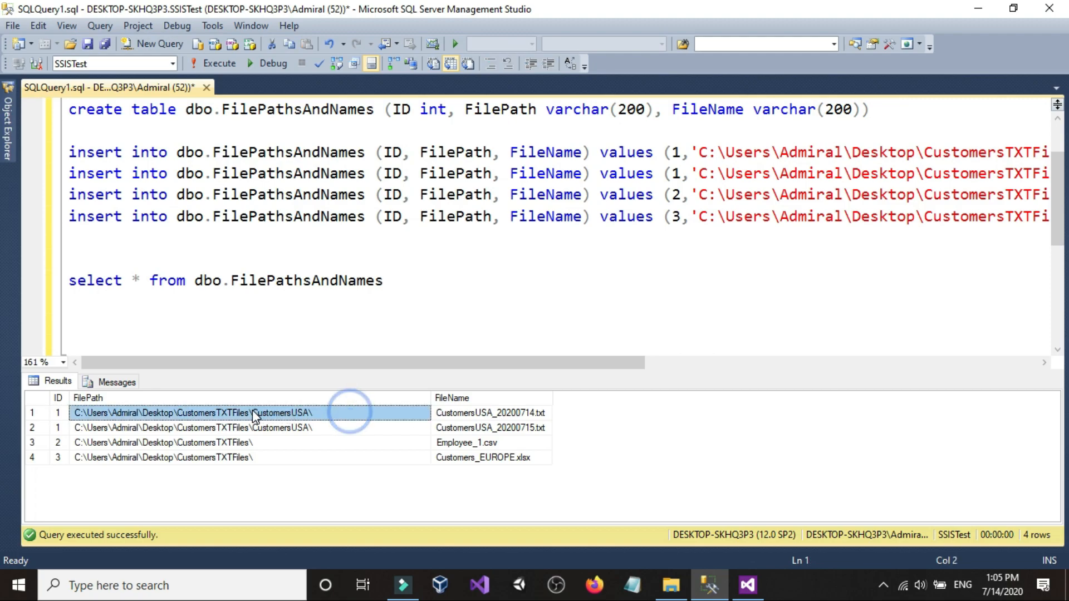
left_click(530, 413)
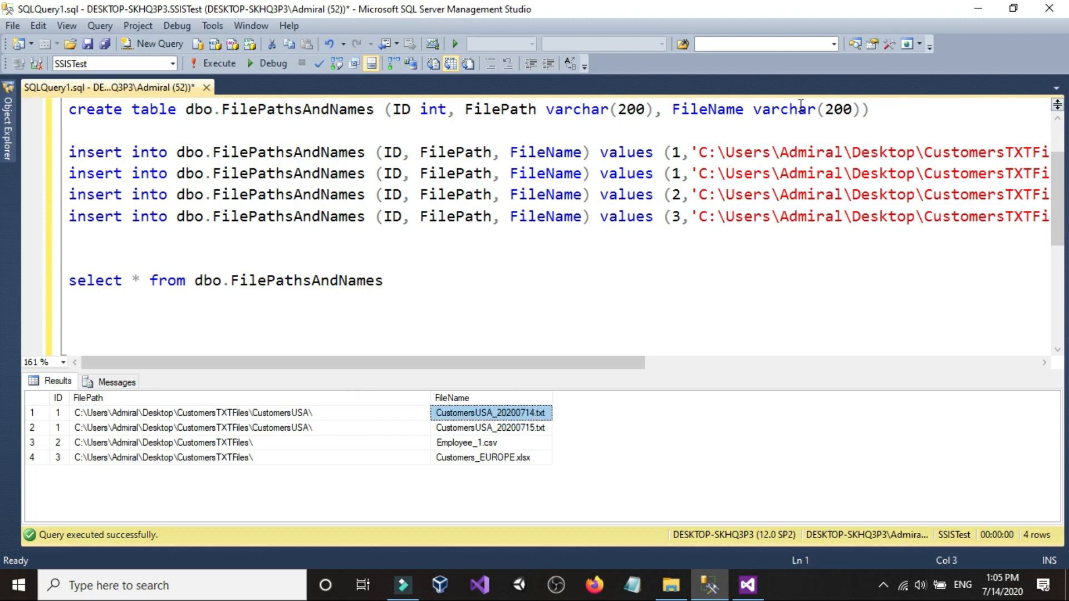
left_click(516, 278)
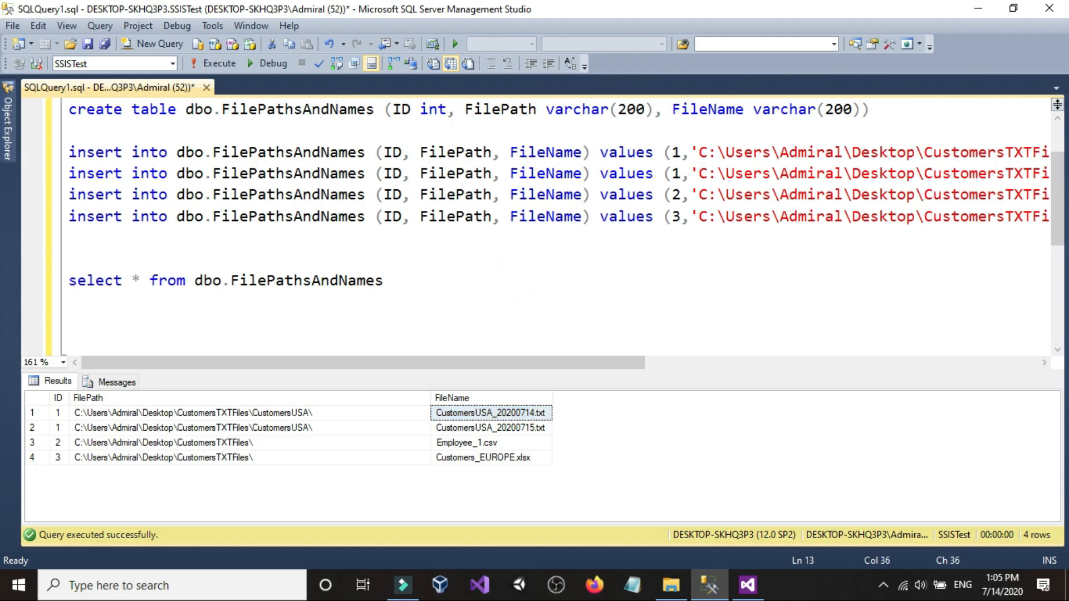
Step: Switch to Visual Studio, create a new SSIS package in the project and close the open Part11 package
left_click(746, 585)
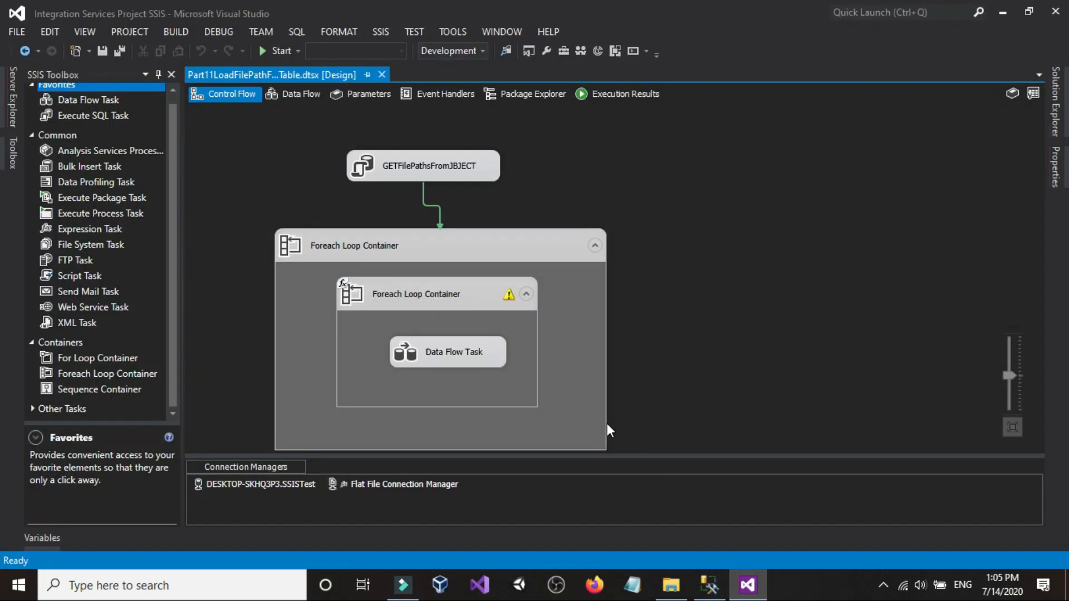
left_click(1055, 101)
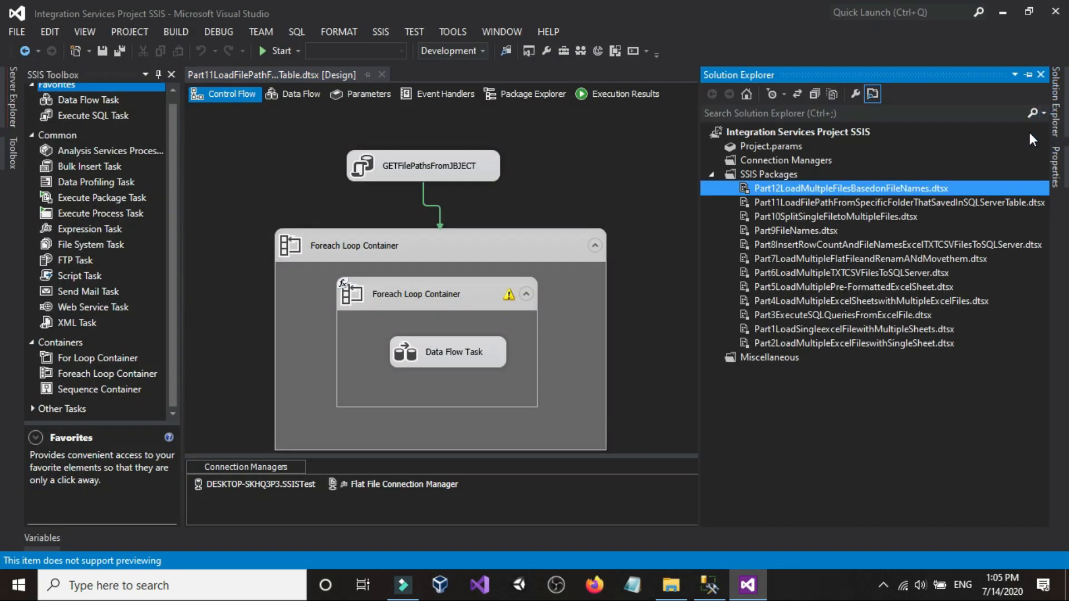
right_click(775, 174)
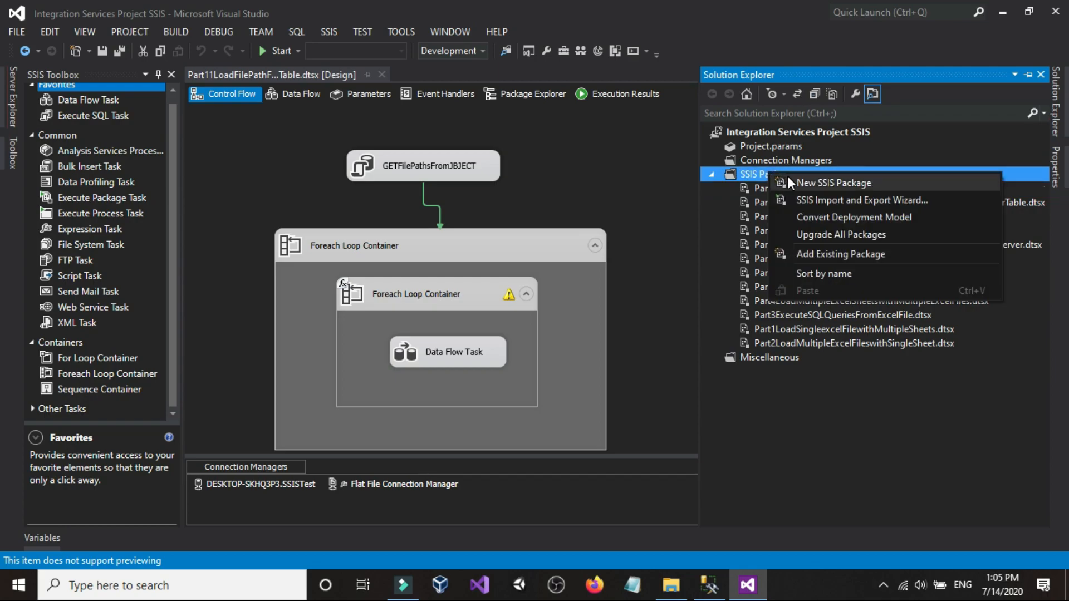
left_click(834, 182)
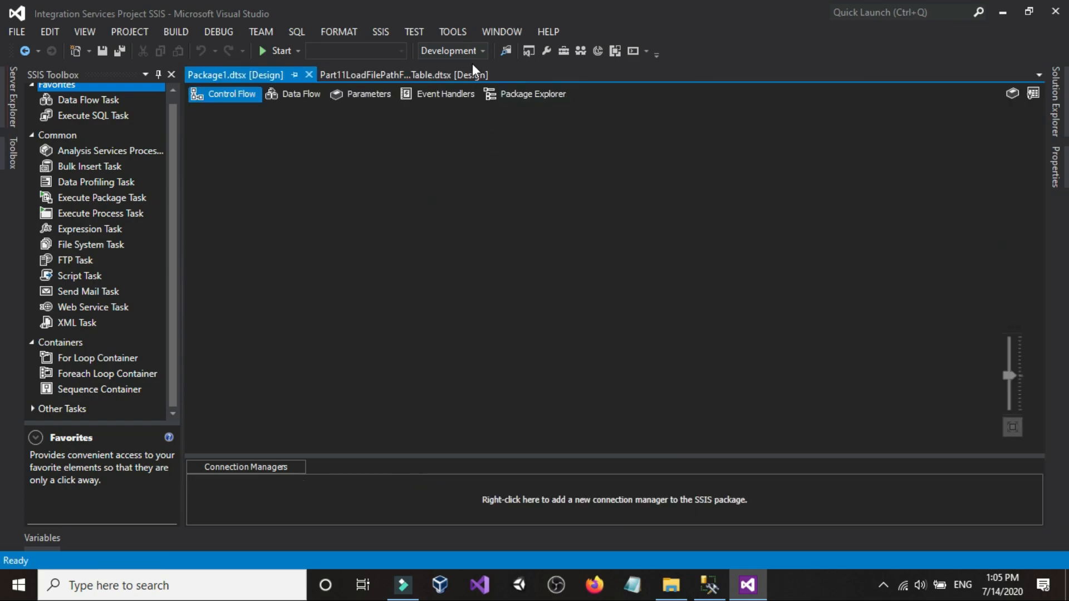
left_click(508, 74)
left_click(443, 243)
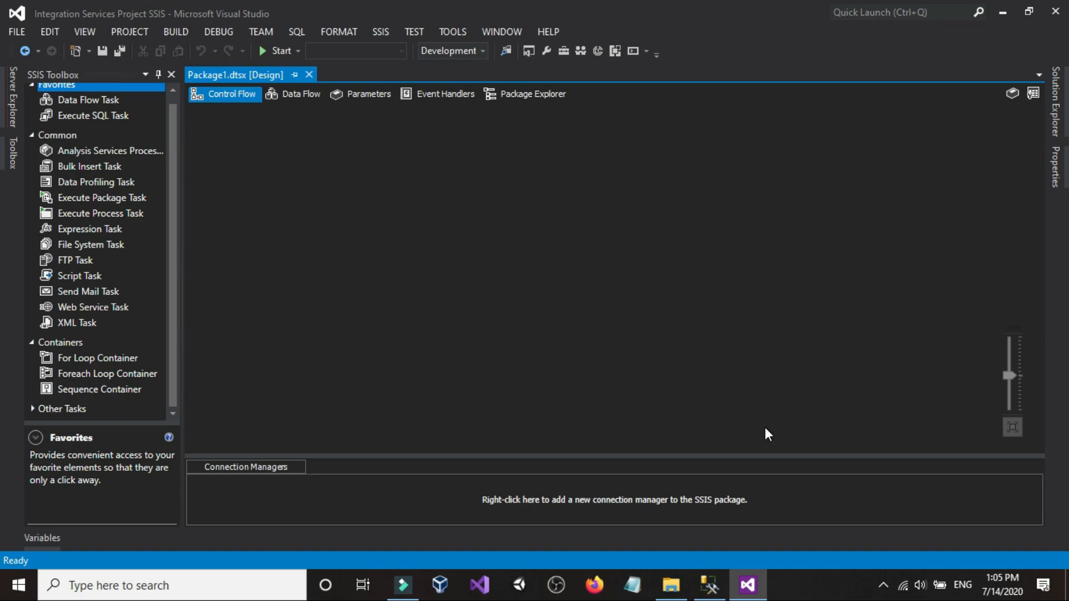
Step: Check the contents of the CustomersTXTFiles folder in File Explorer and return to Visual Studio
left_click(671, 584)
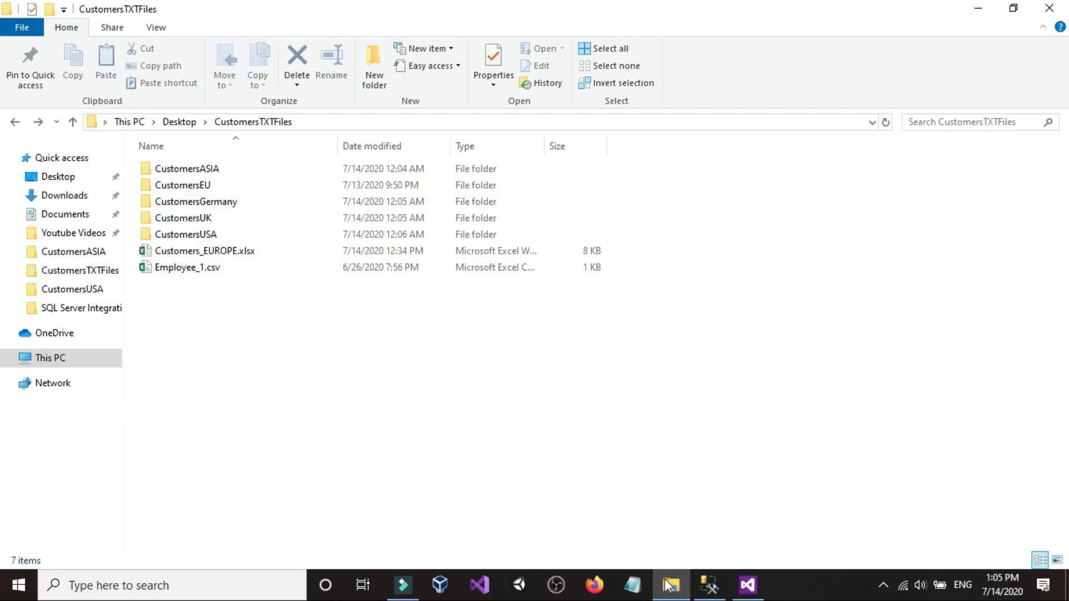
left_click(666, 583)
left_click(378, 365)
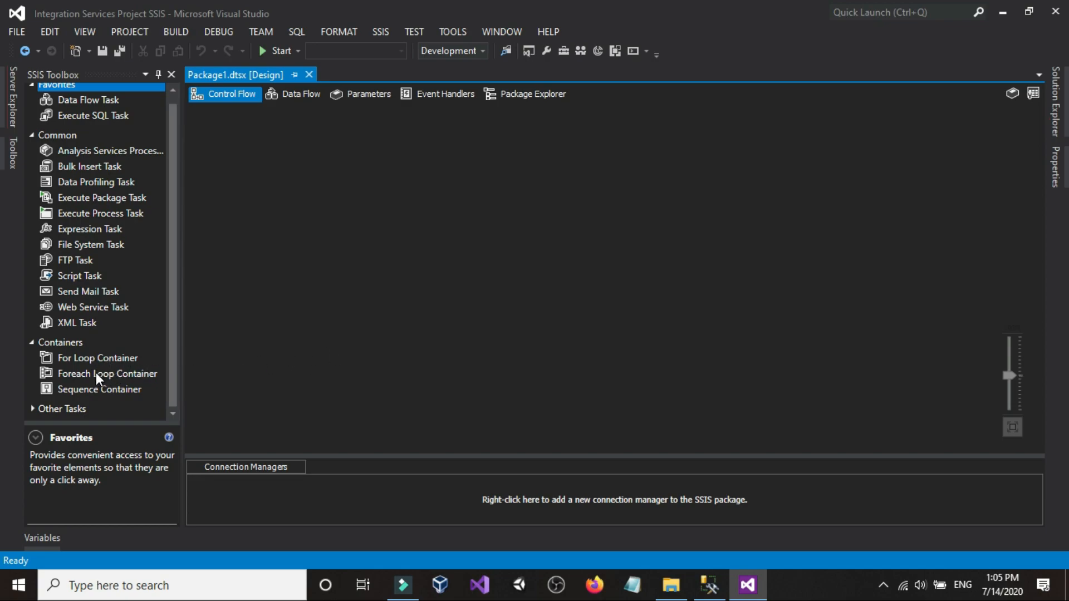
Step: Add a Foreach Loop Container to the new package's control flow and enlarge it to roughly twice its width
left_click_drag(88, 380, 353, 275)
left_click(672, 587)
left_click(667, 585)
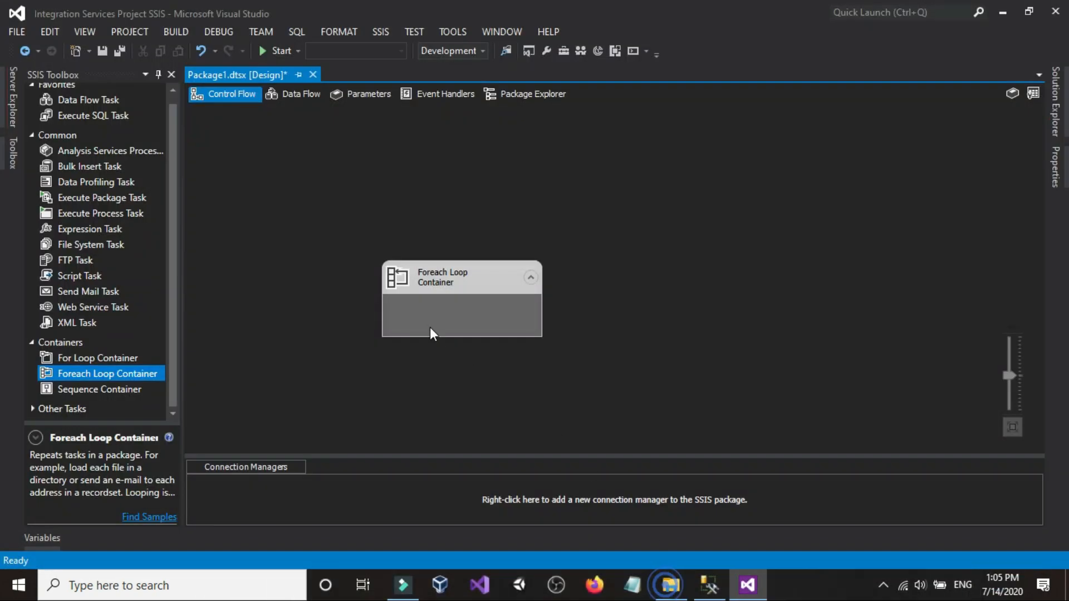
left_click_drag(423, 278, 382, 264)
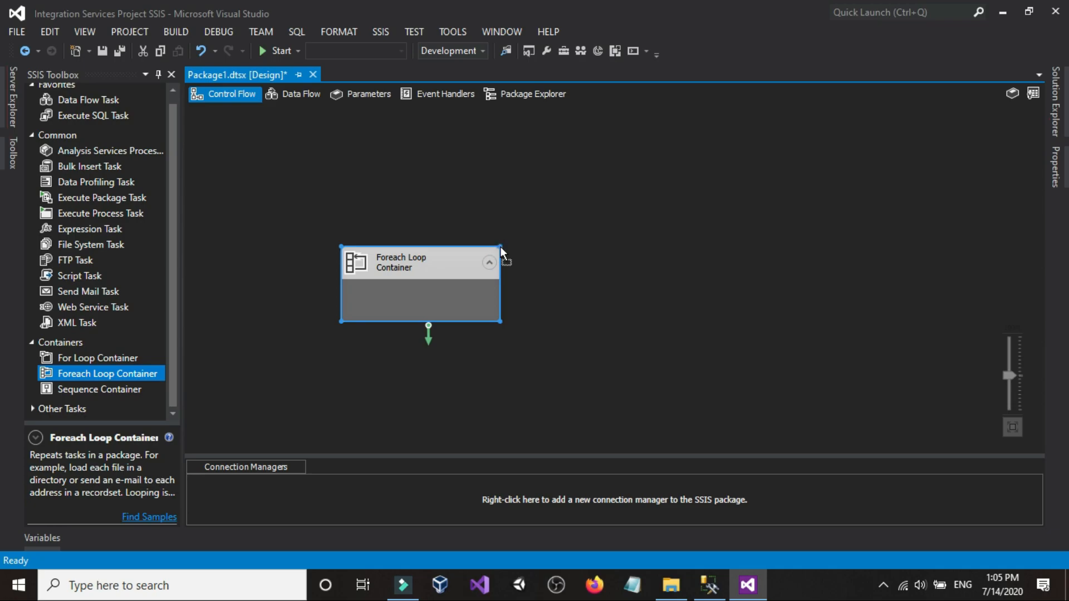
left_click_drag(499, 246, 659, 214)
double_click(559, 238)
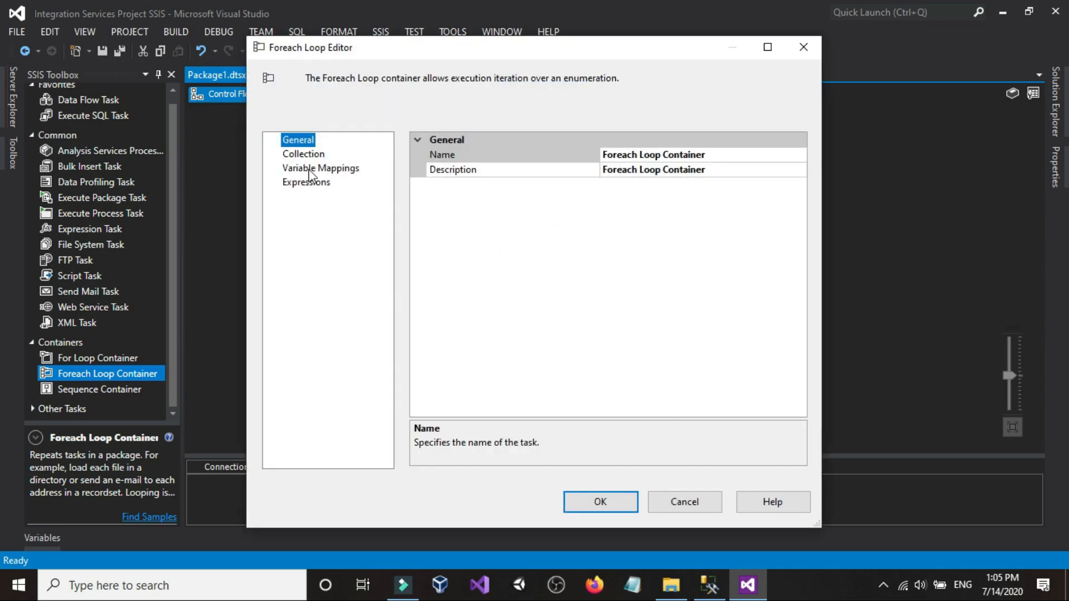
left_click(304, 154)
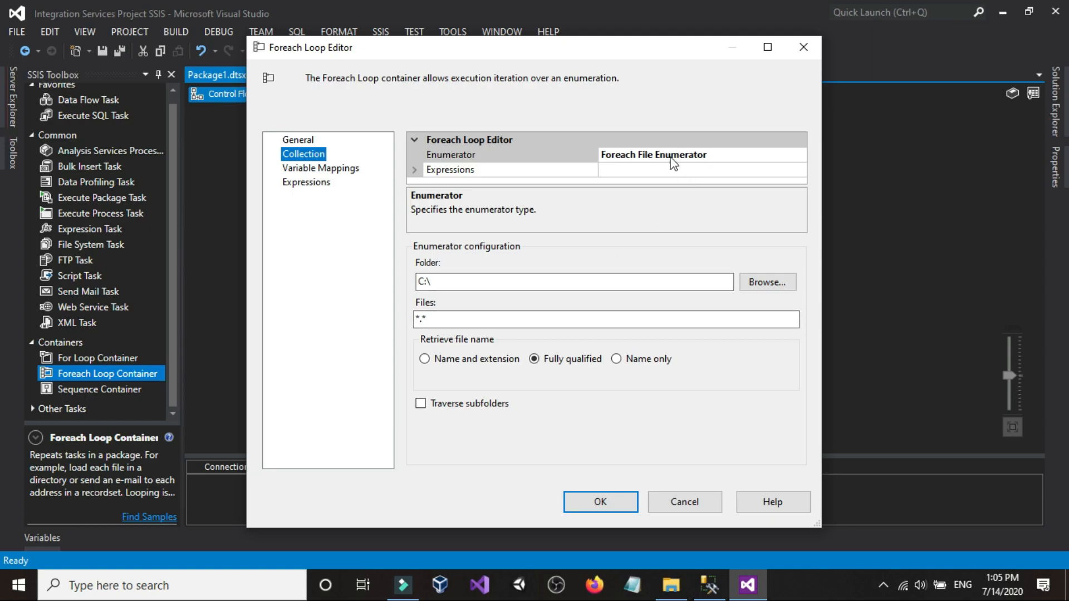
left_click(627, 170)
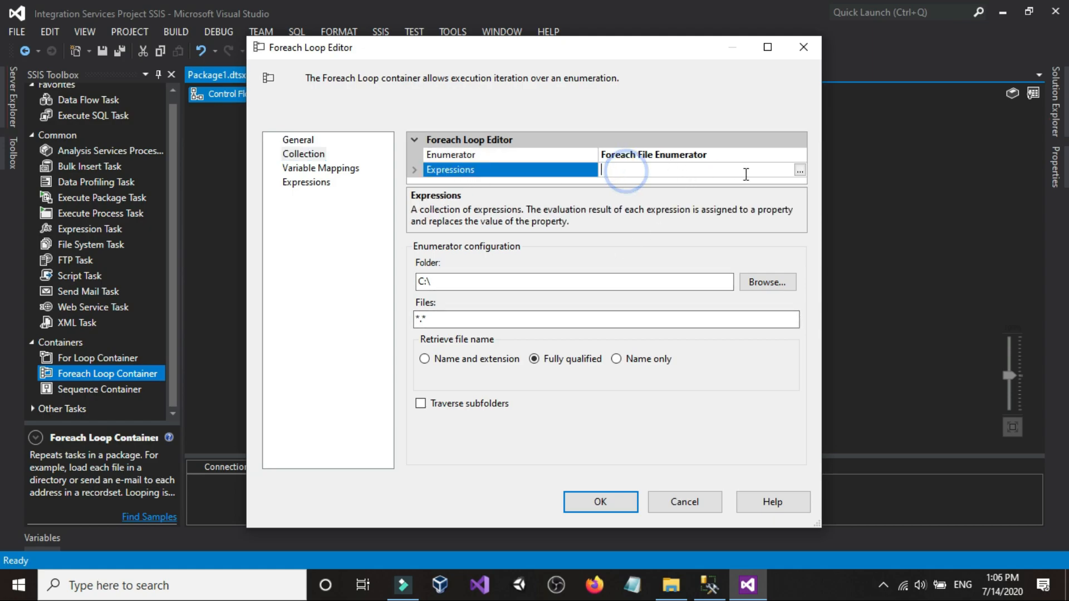
left_click(799, 171)
left_click(511, 220)
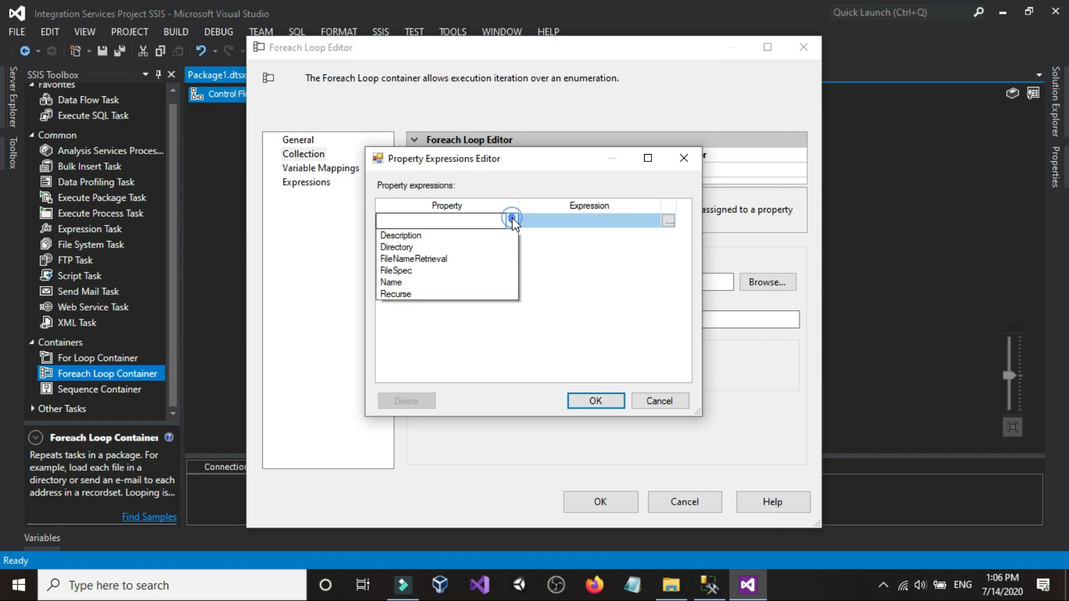
left_click(656, 403)
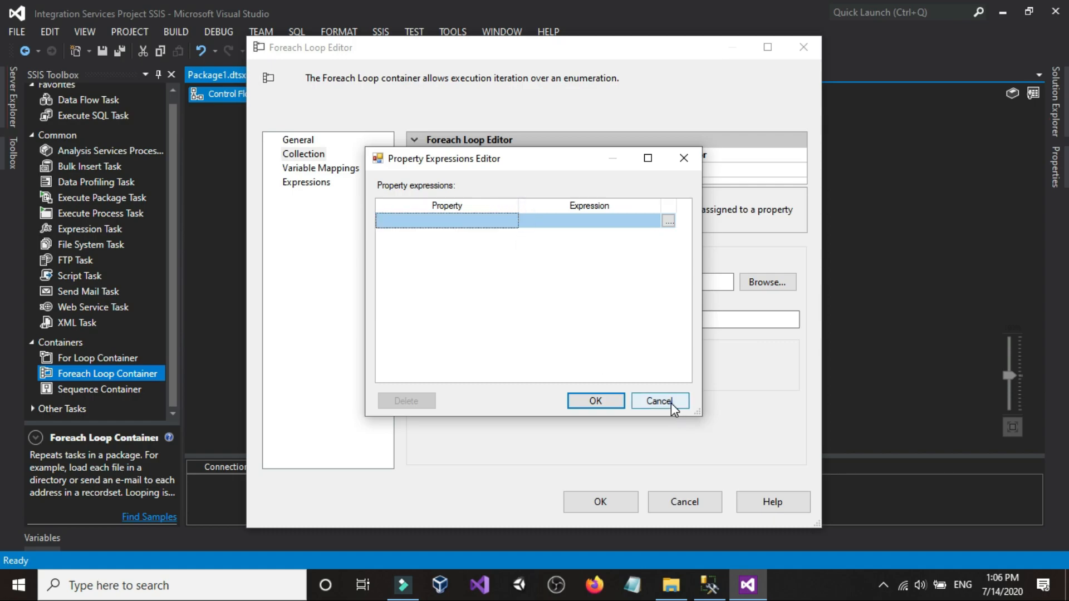
left_click(656, 402)
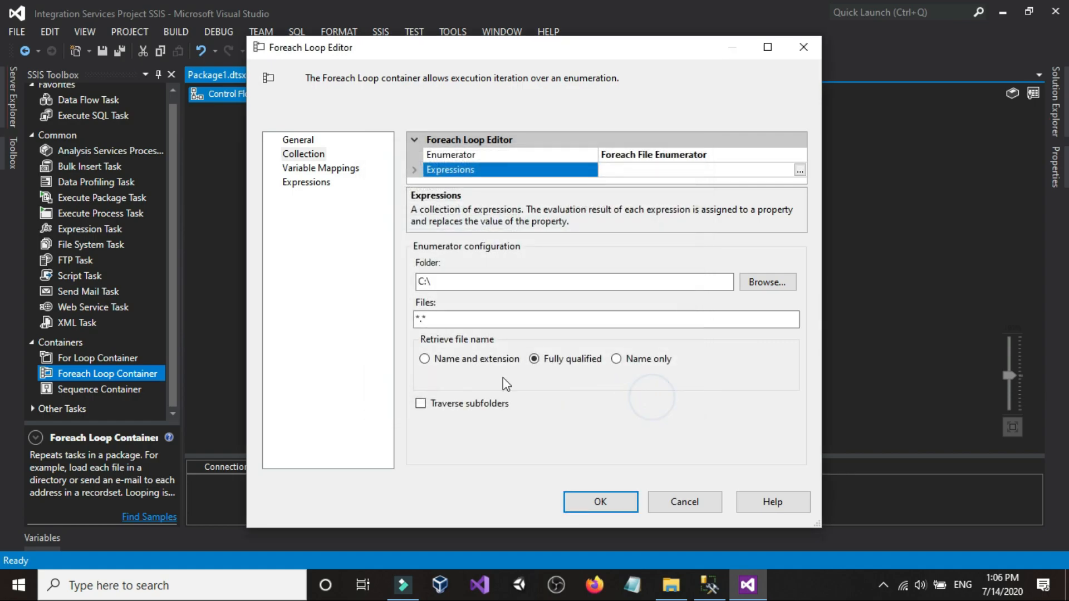
left_click(452, 361)
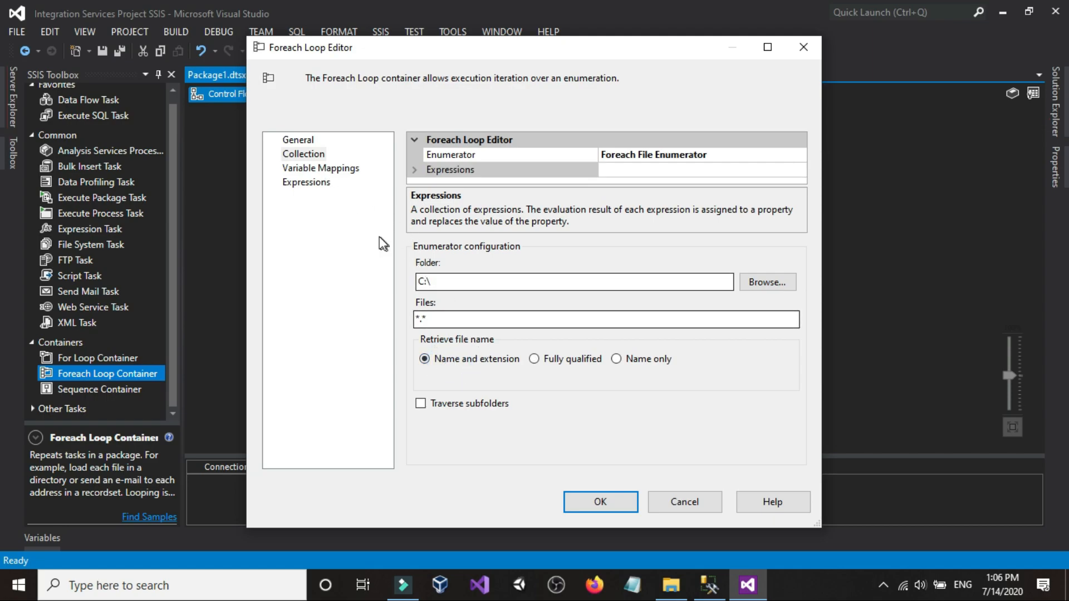
left_click(705, 503)
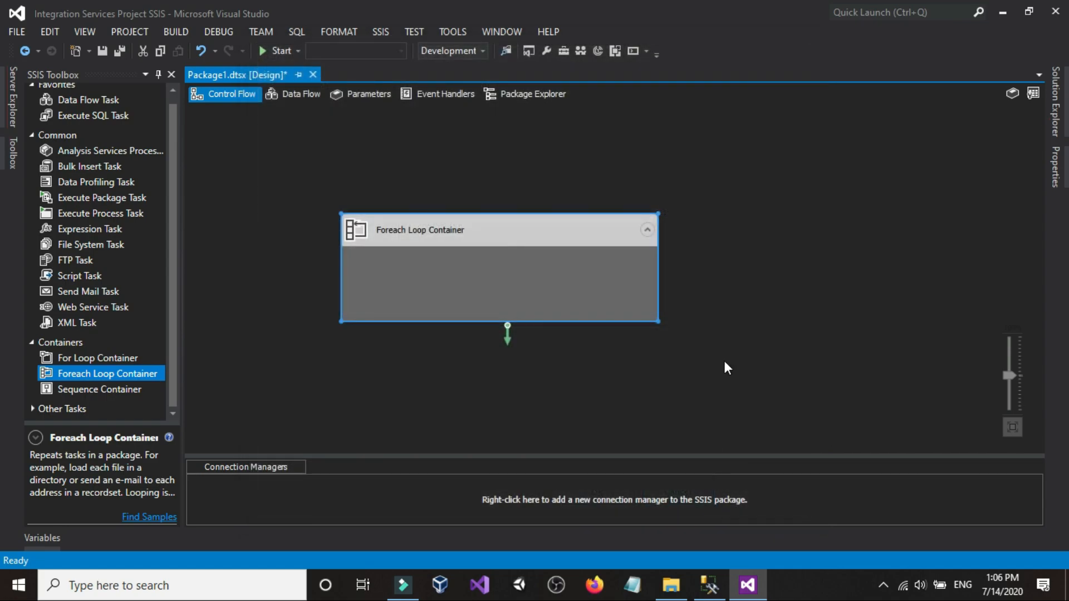
Step: Move the Foreach Loop Container slightly down and add an Execute SQL Task above it in the control flow
left_click(724, 360)
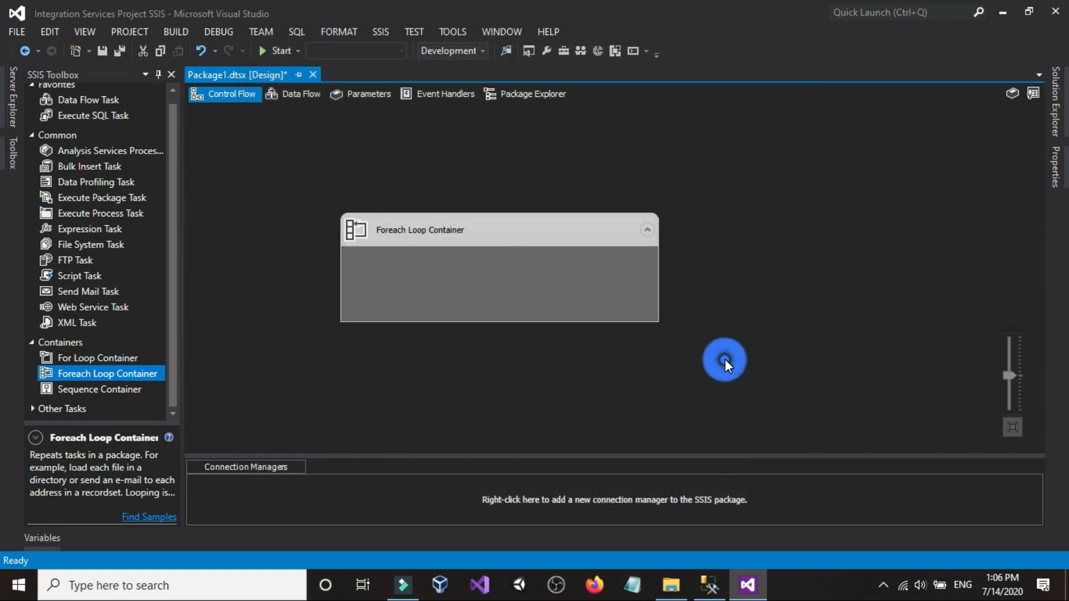
left_click_drag(522, 249, 510, 269)
left_click(353, 167)
left_click_drag(91, 115, 447, 158)
left_click(630, 173)
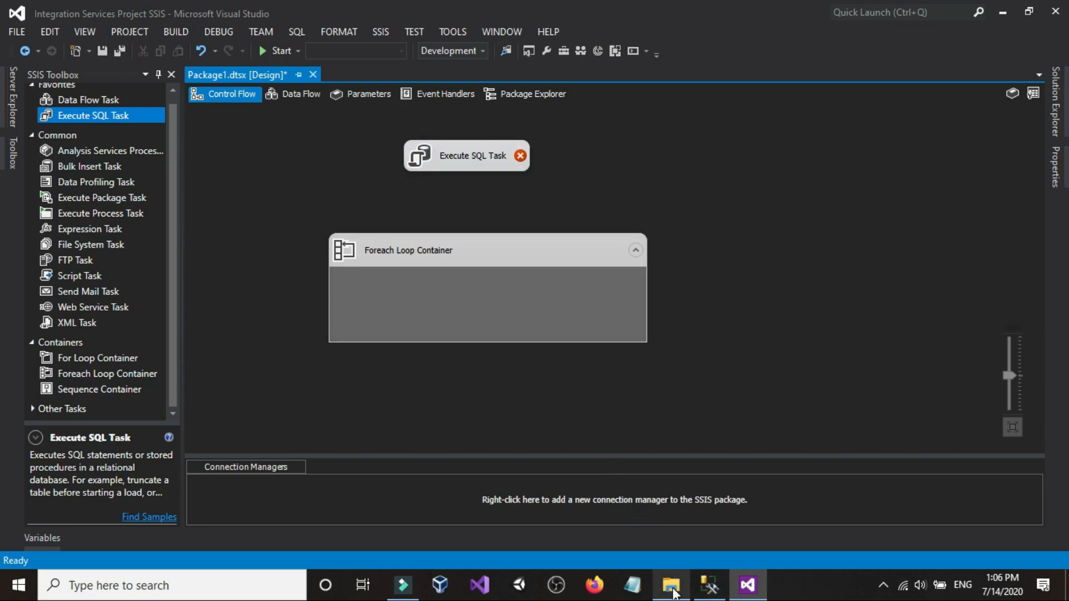
mouse_move(679, 593)
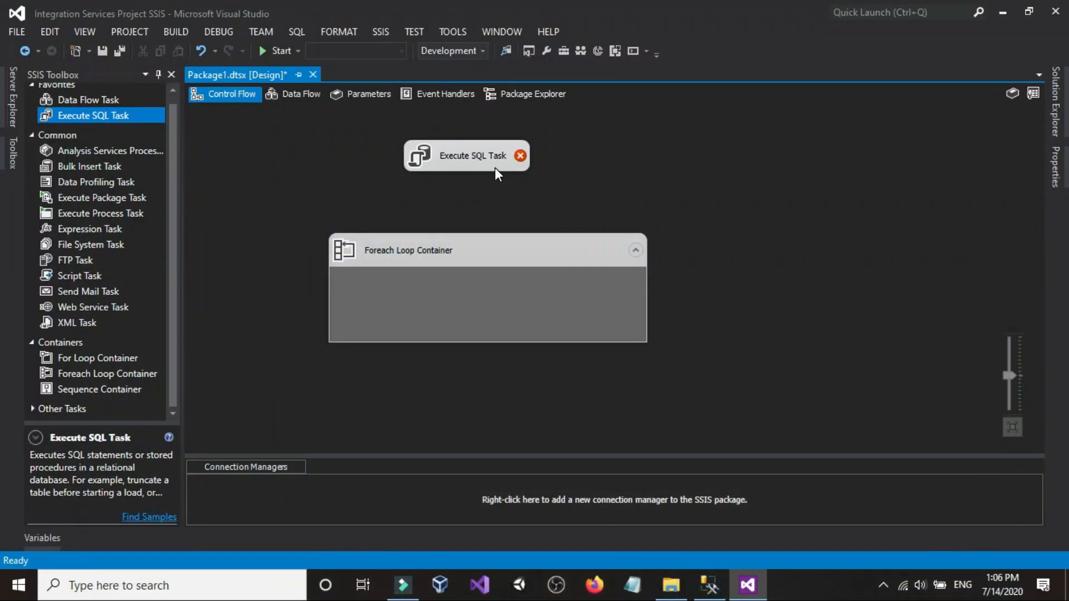
Step: Connect the Execute SQL Task to the Foreach Loop Container with a precedence constraint
left_click(496, 168)
left_click(473, 281)
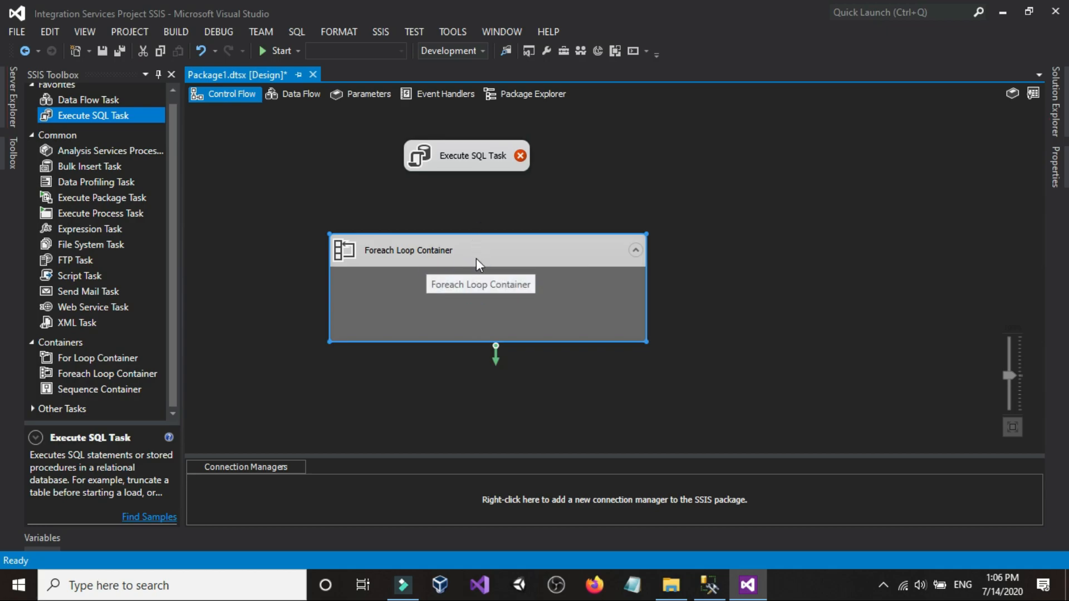
left_click(465, 161)
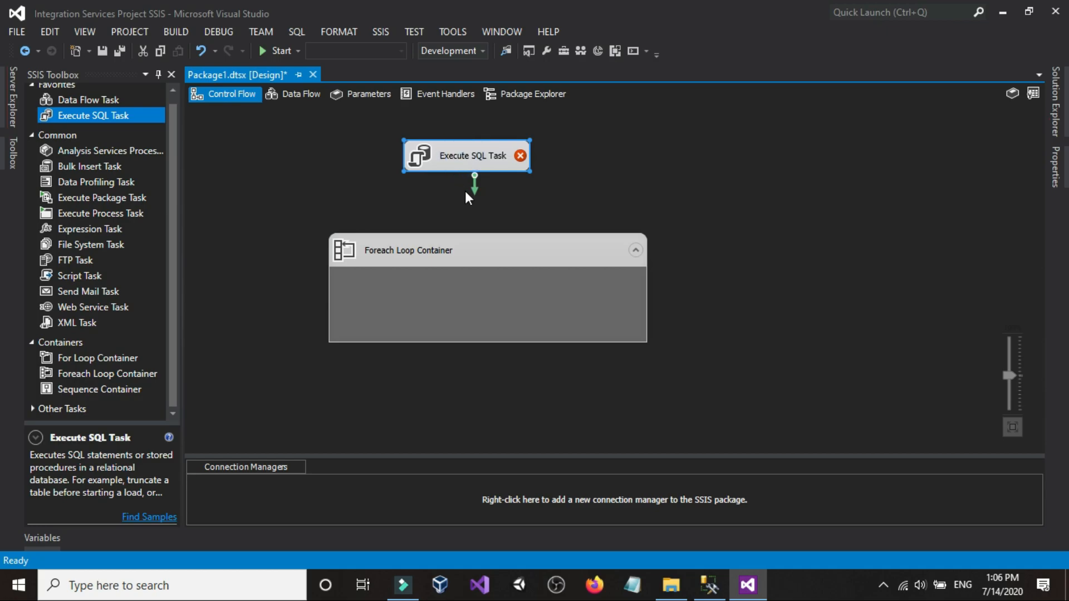
left_click_drag(479, 193, 473, 245)
Step: Open the Execute SQL Task for editing and check that its connection type is OLE DB
left_click(368, 169)
left_click(414, 162)
double_click(415, 162)
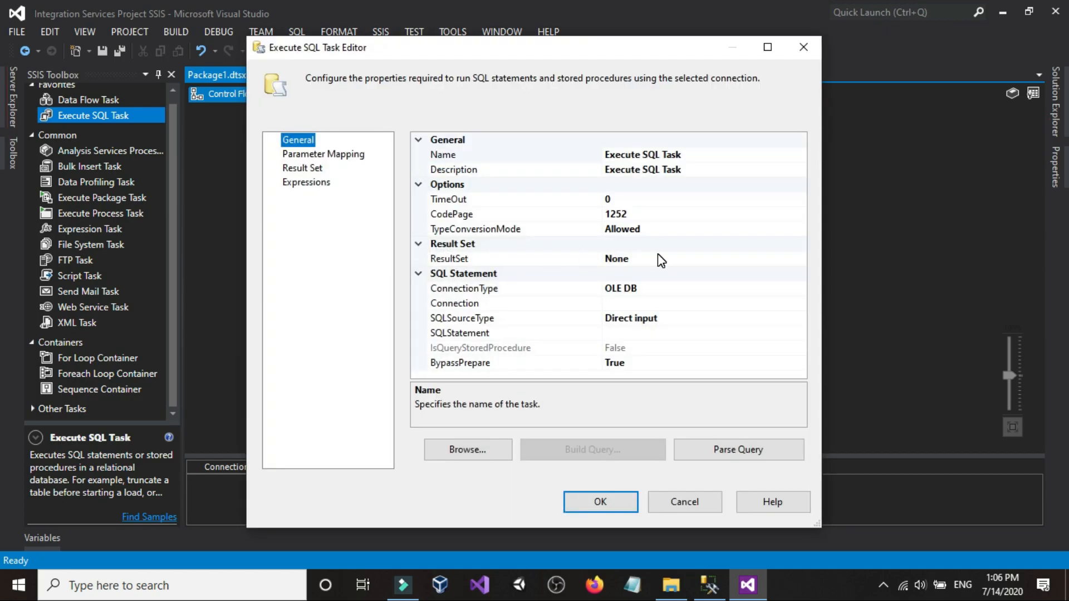
left_click(646, 304)
left_click(661, 289)
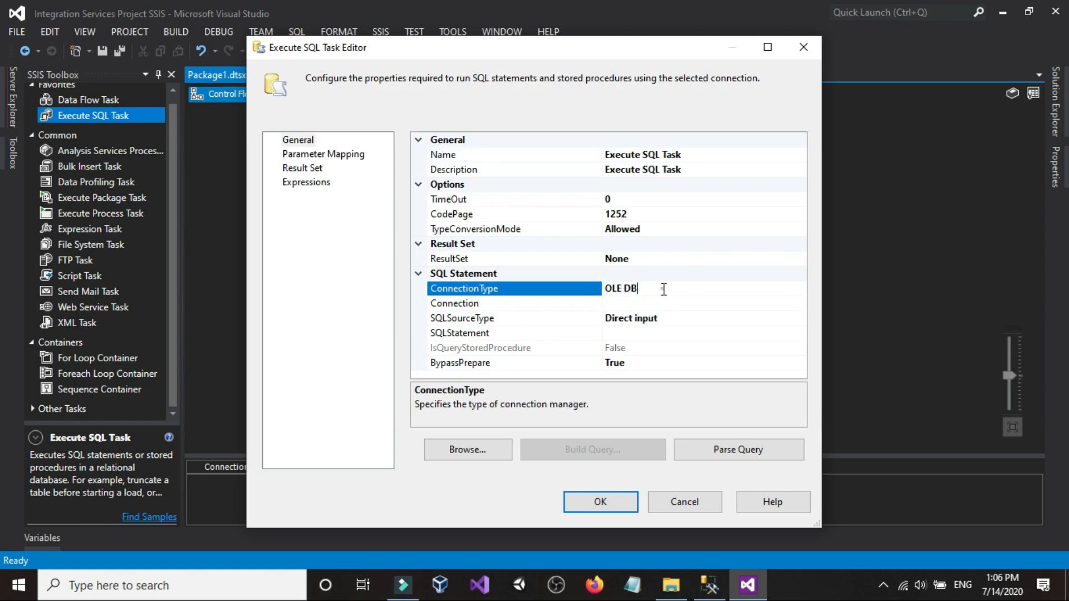
left_click(709, 585)
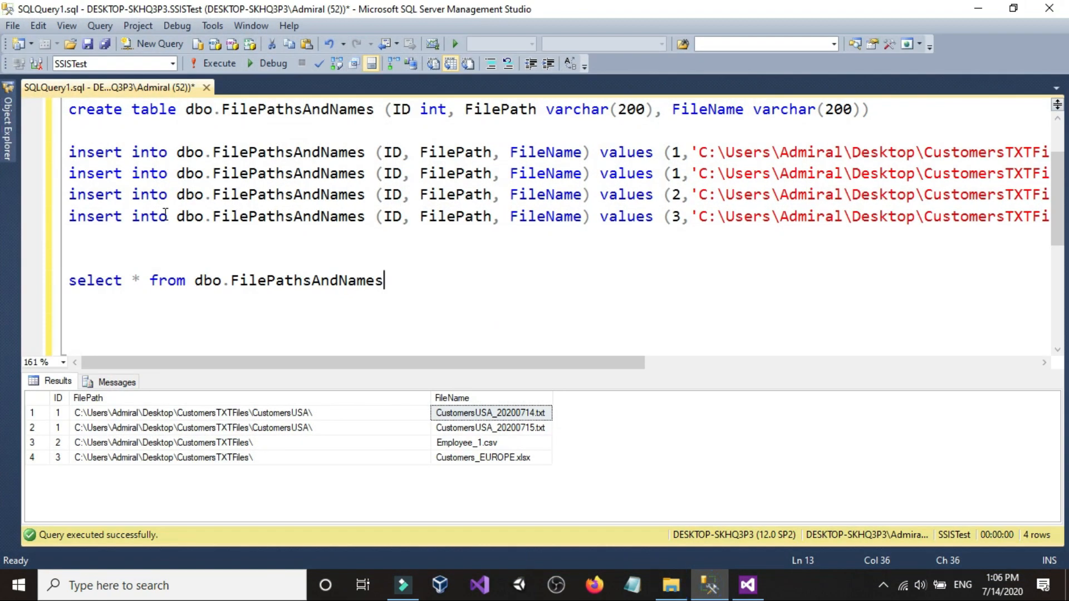
key("alt+Tab")
left_click(797, 291)
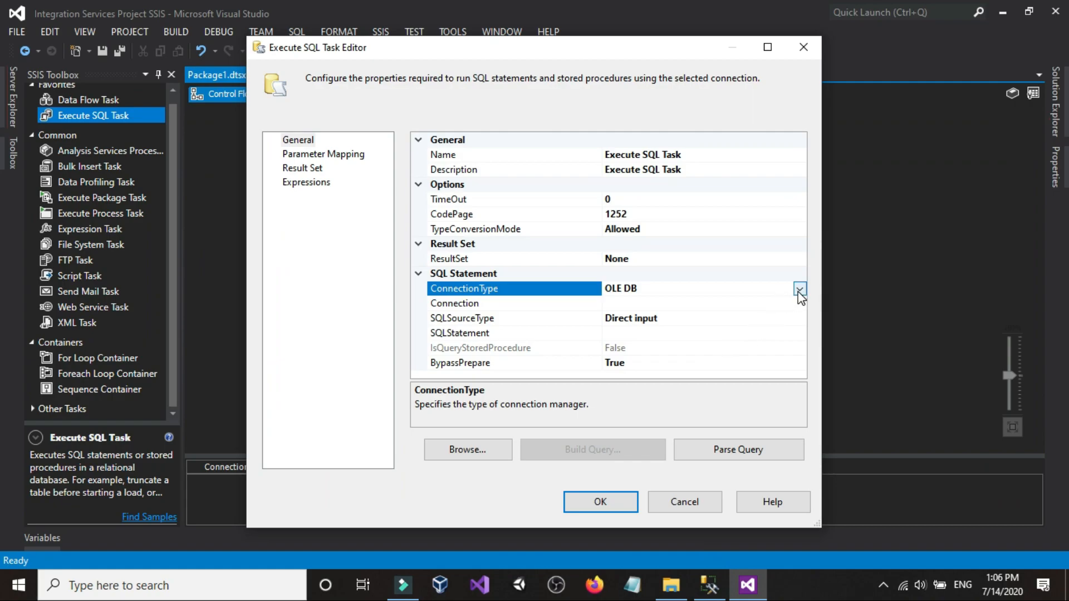
left_click(798, 291)
Step: Start a new connection for the task, delete the existing SSISTest data connection and begin defining a new OLE DB one
left_click(668, 302)
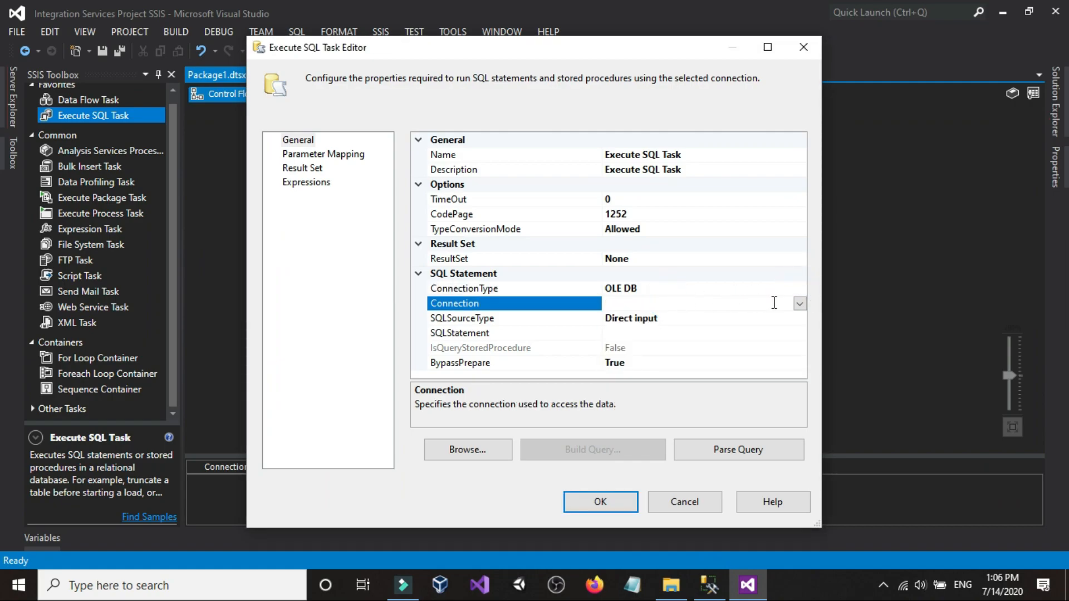
left_click(800, 304)
left_click(686, 315)
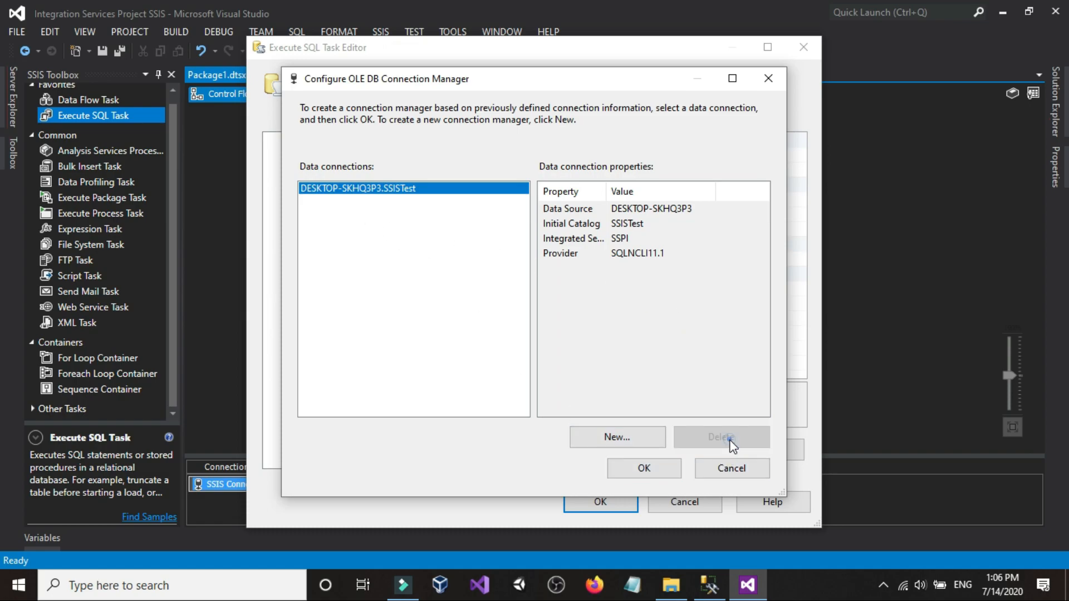
left_click(722, 436)
left_click(615, 436)
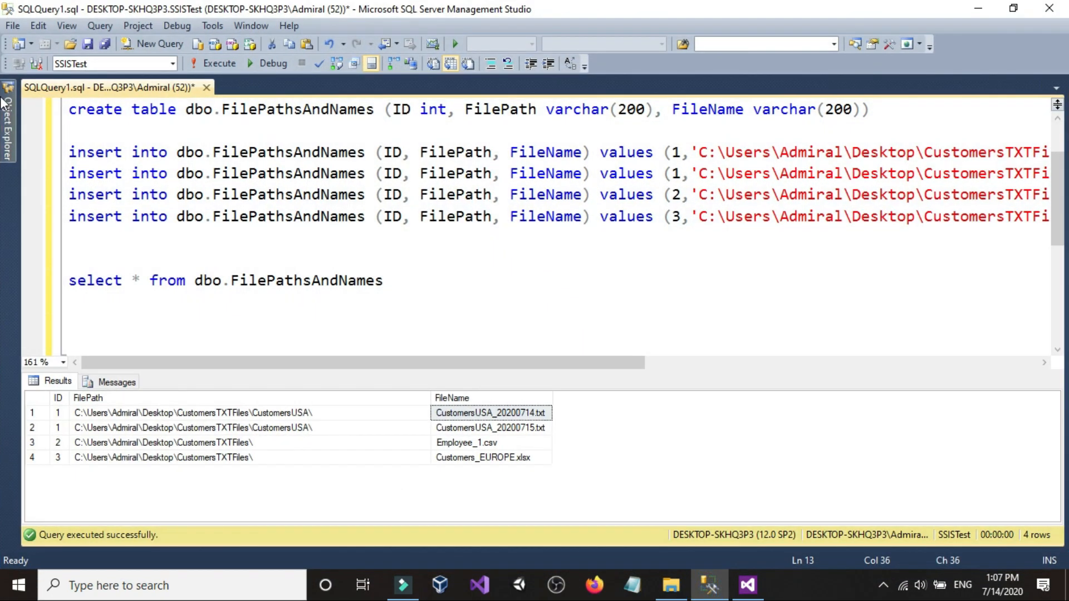
Step: Copy the server name from the Connect to Server dialog in SQL Server Management Studio and cancel the dialog
left_click(3, 103)
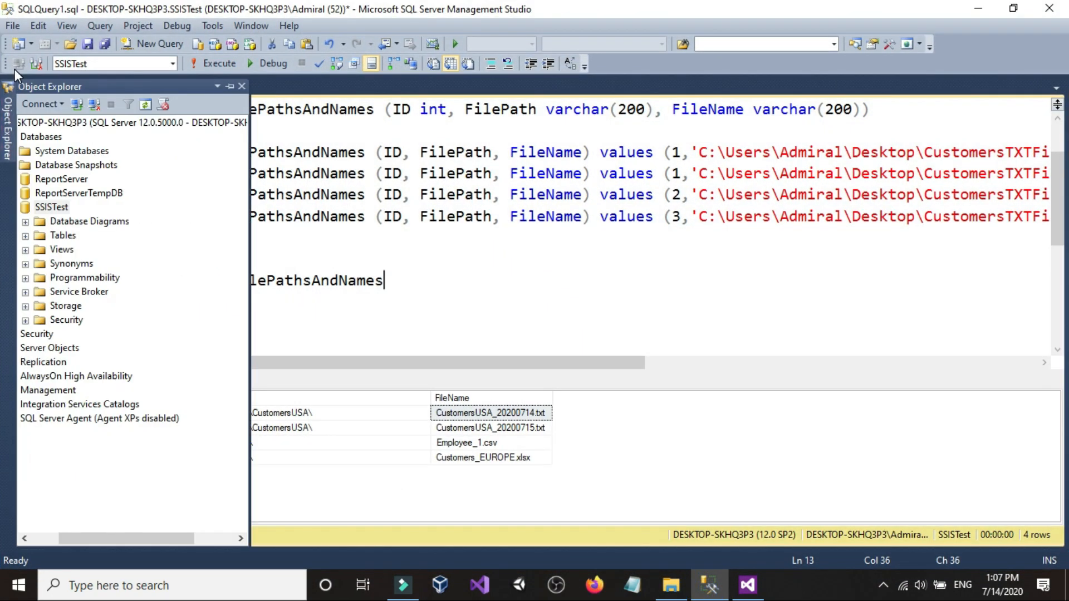
left_click(42, 104)
left_click(44, 122)
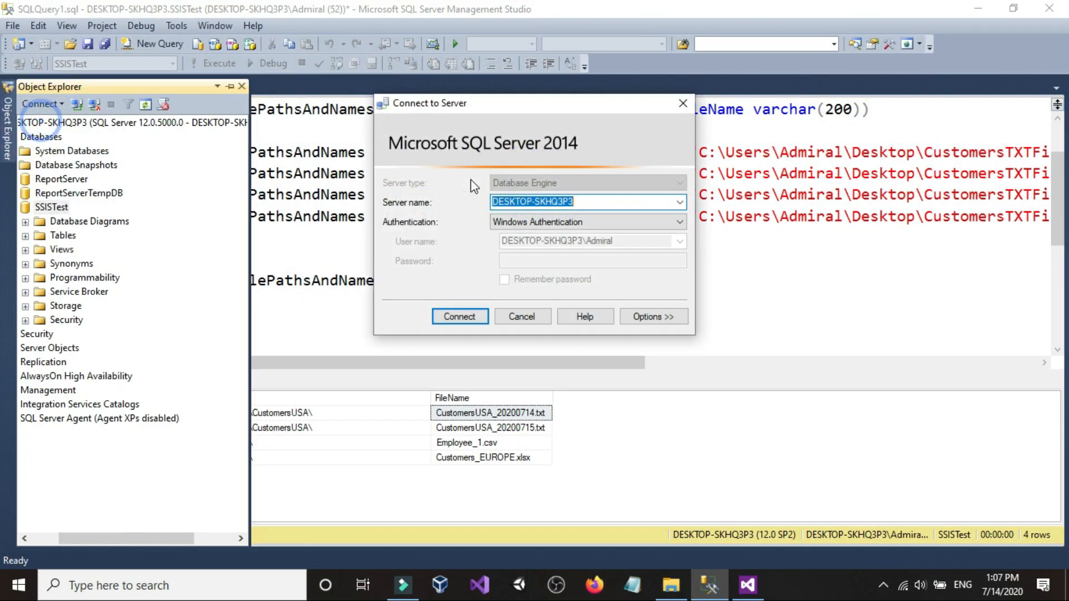
right_click(539, 201)
left_click(570, 251)
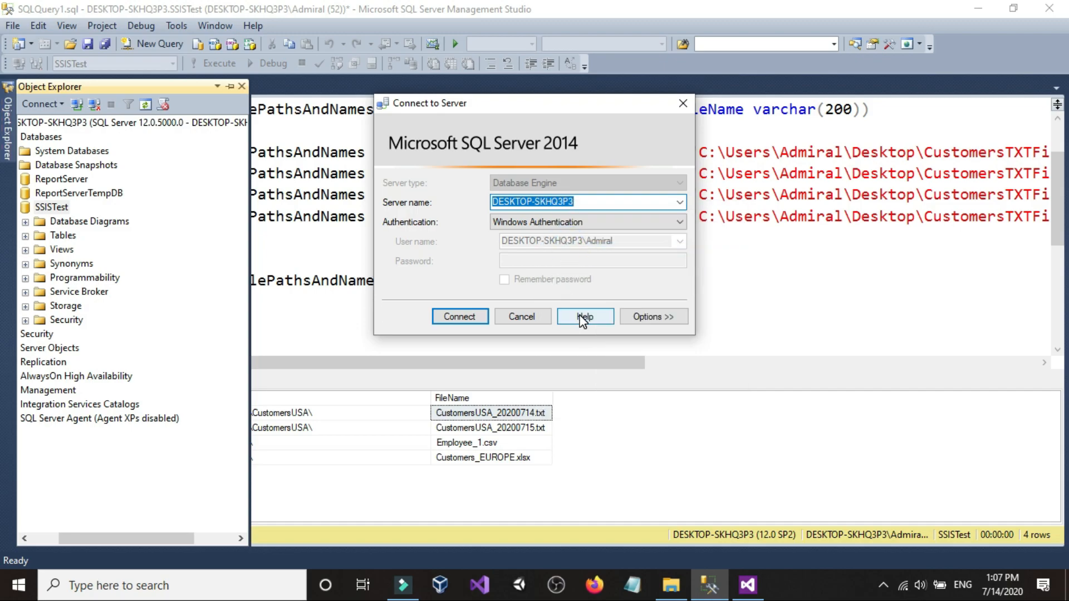
left_click(521, 316)
left_click(396, 269)
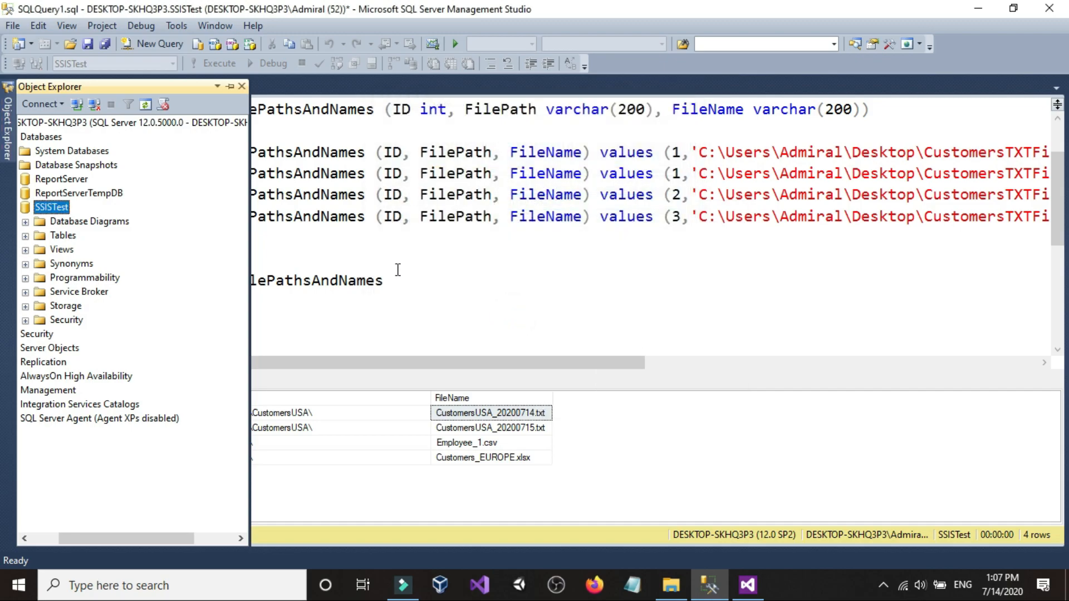
left_click(374, 246)
type("@@")
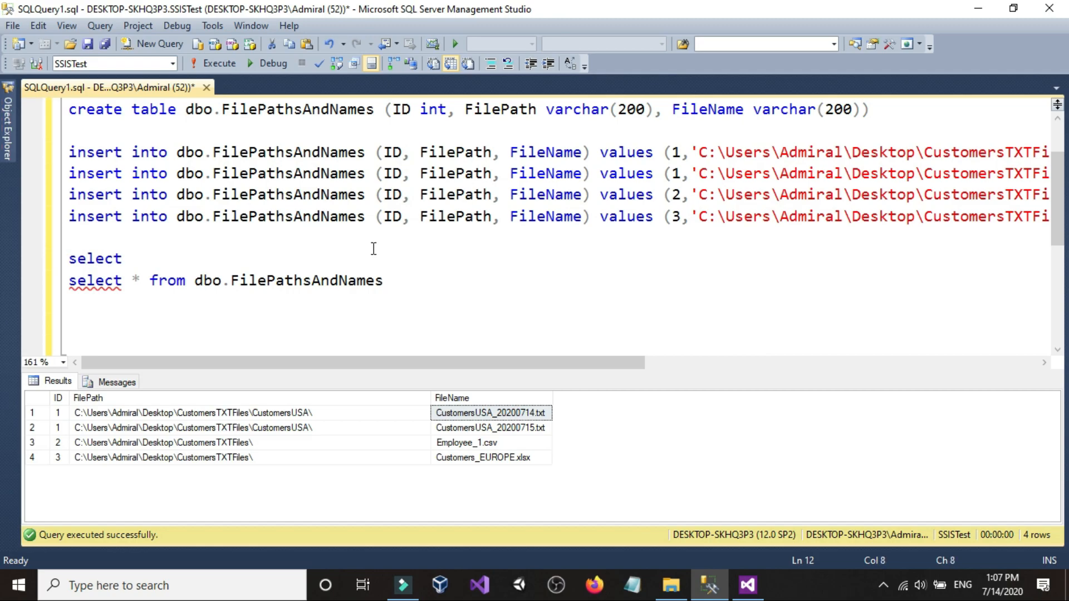
type("@@ser")
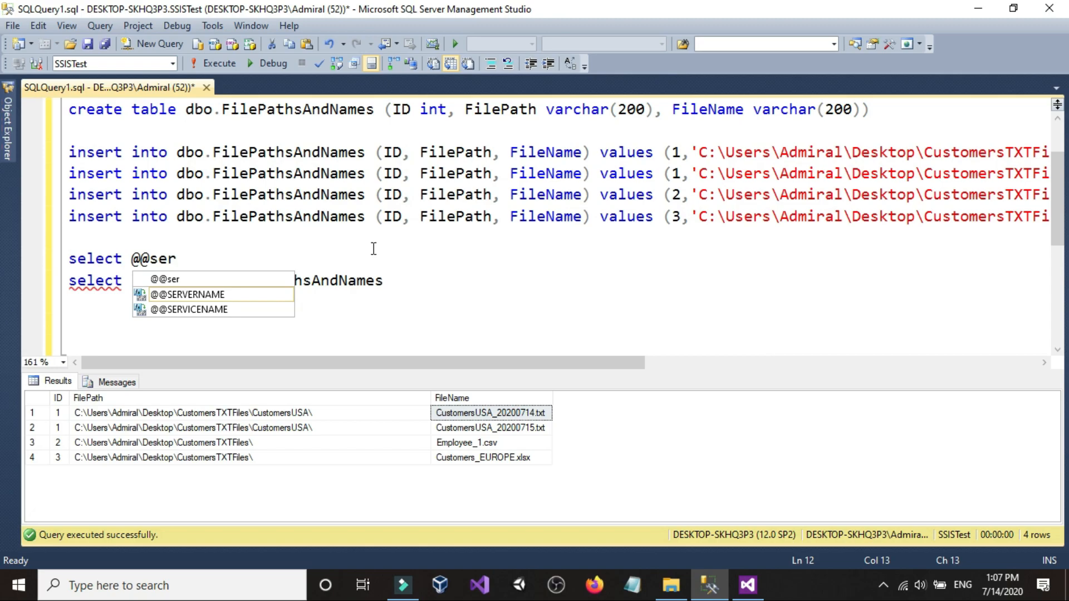
double_click(221, 296)
left_click(274, 261)
key("shift+Home")
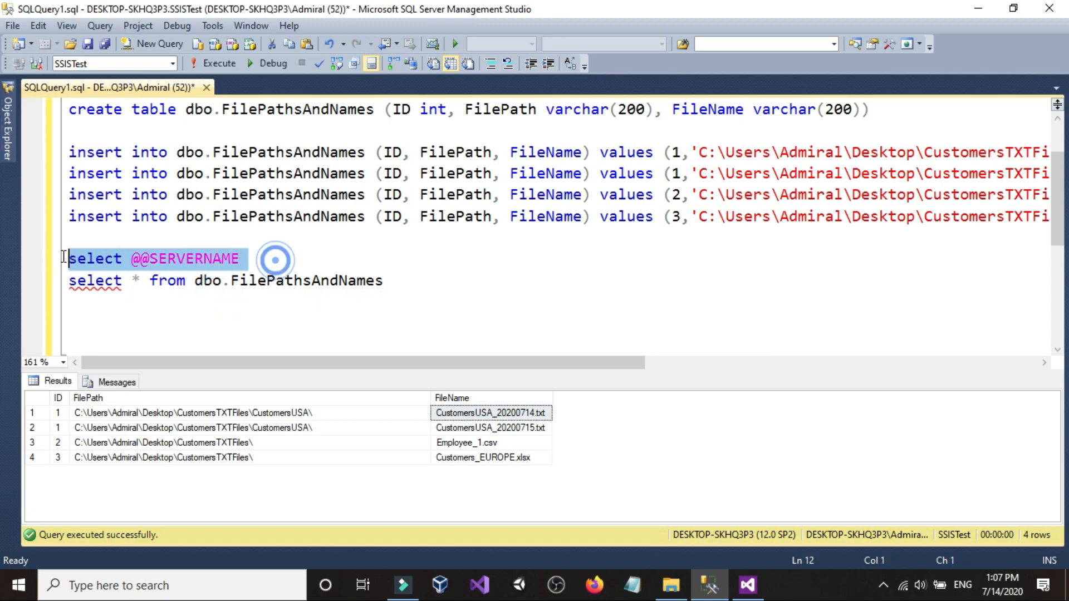
left_click(212, 63)
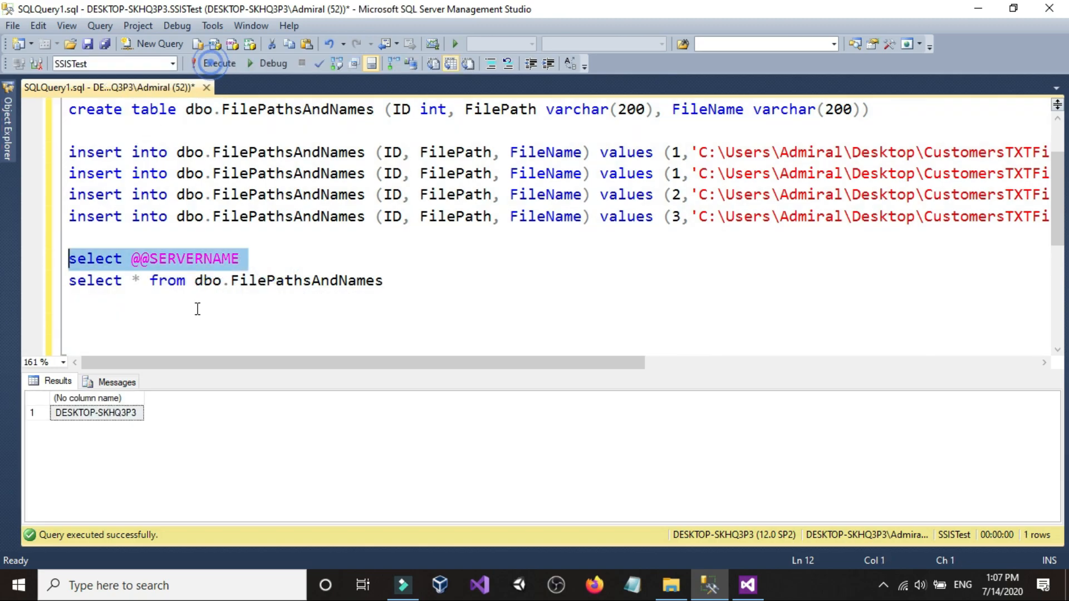
Step: Copy the server name from the query result and paste it as the new connection's server name in Visual Studio
right_click(121, 412)
left_click(152, 426)
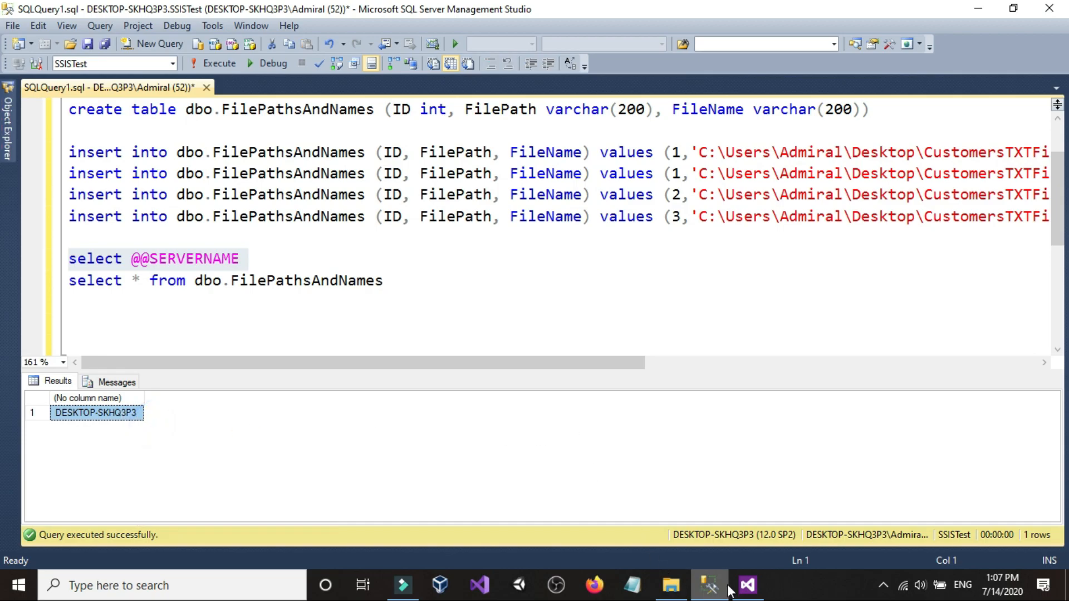
left_click(747, 585)
right_click(466, 145)
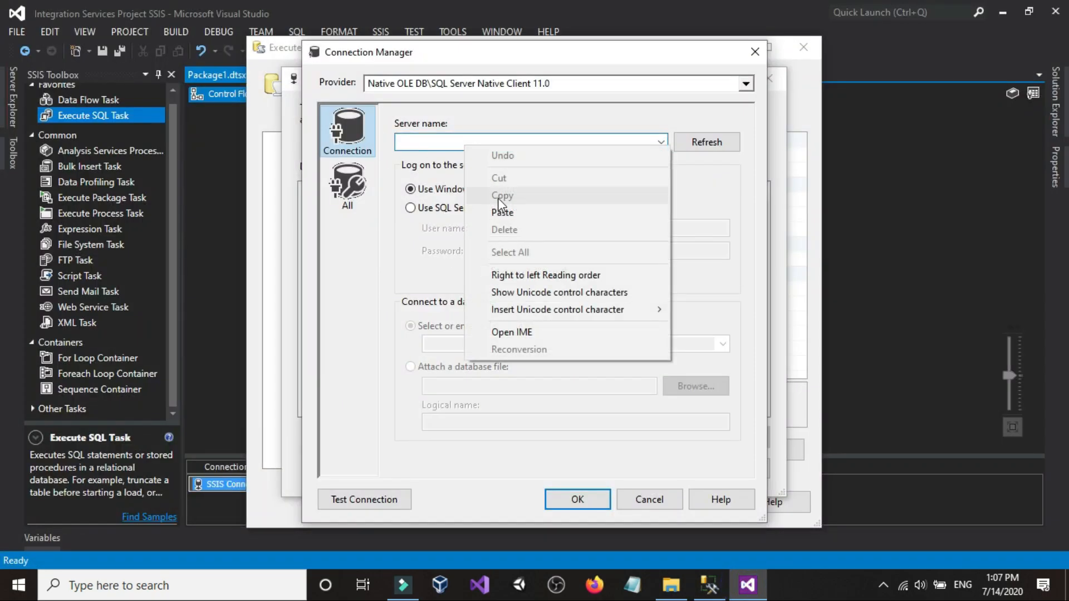
left_click(478, 207)
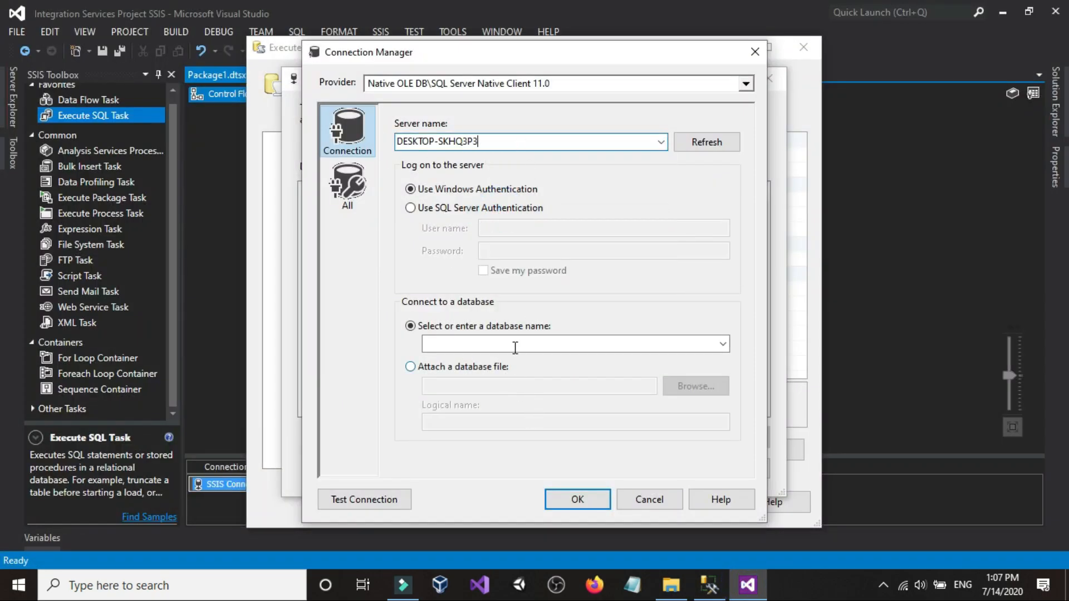
Step: Switch to SQL Server Management Studio and look through the tables of the SSISTest database
left_click(721, 344)
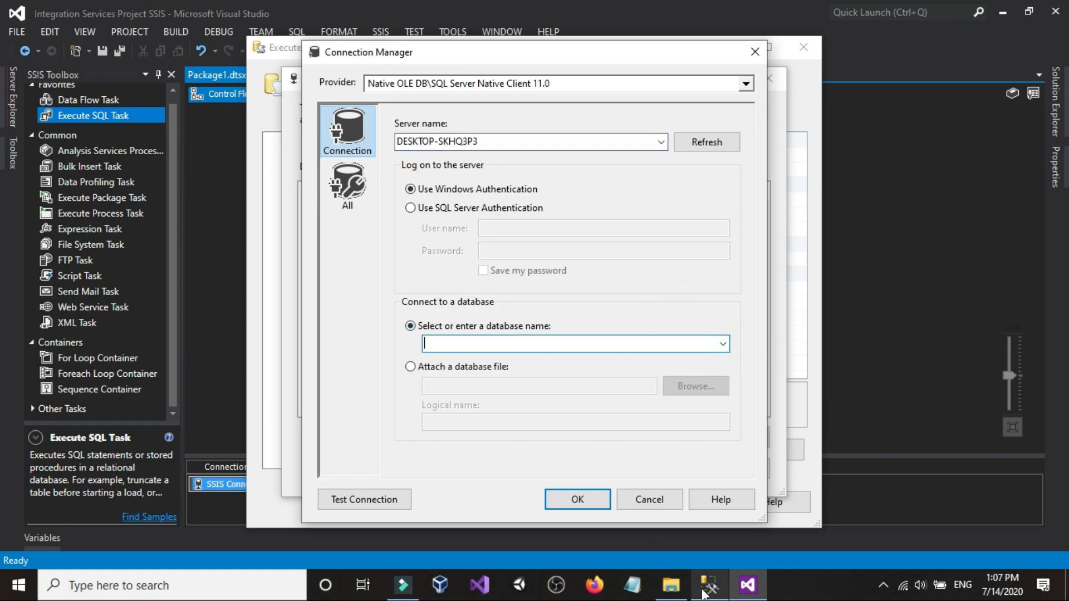
left_click(705, 591)
left_click(9, 133)
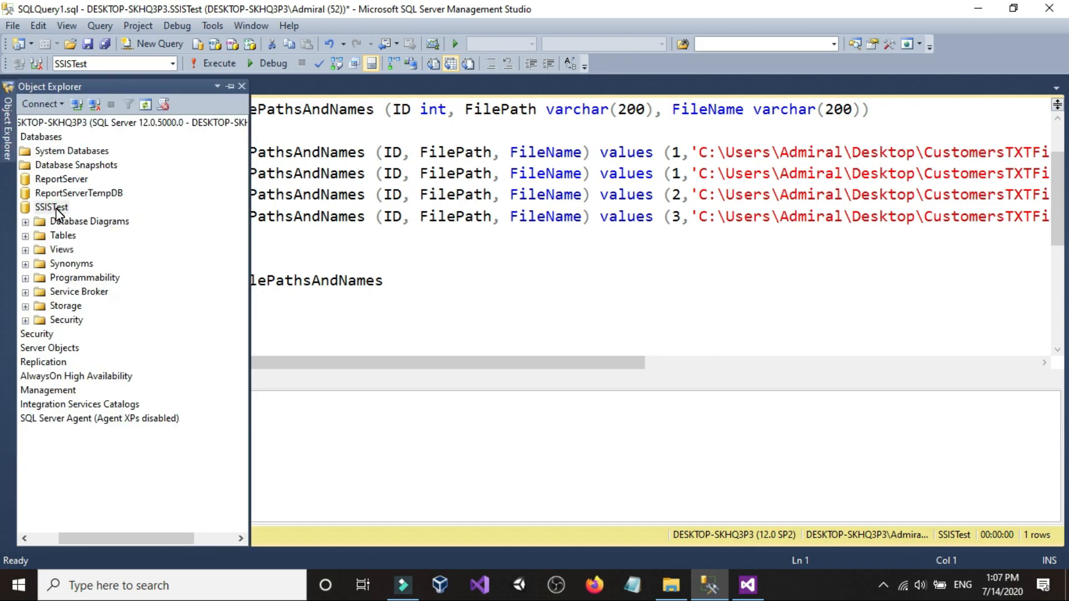
left_click(25, 236)
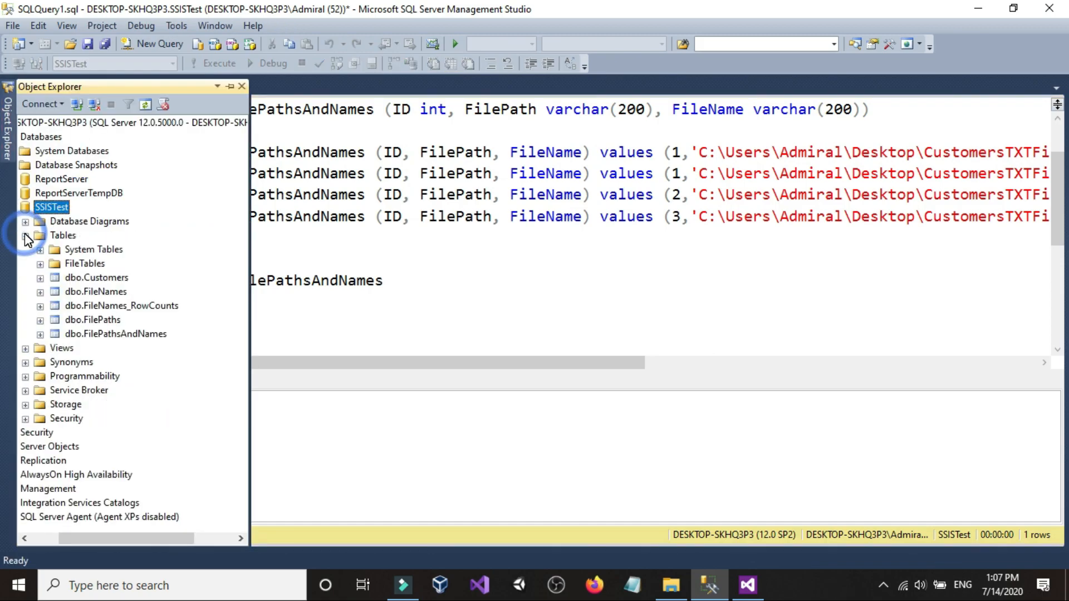
left_click(416, 123)
scroll(419, 253, "up", 2)
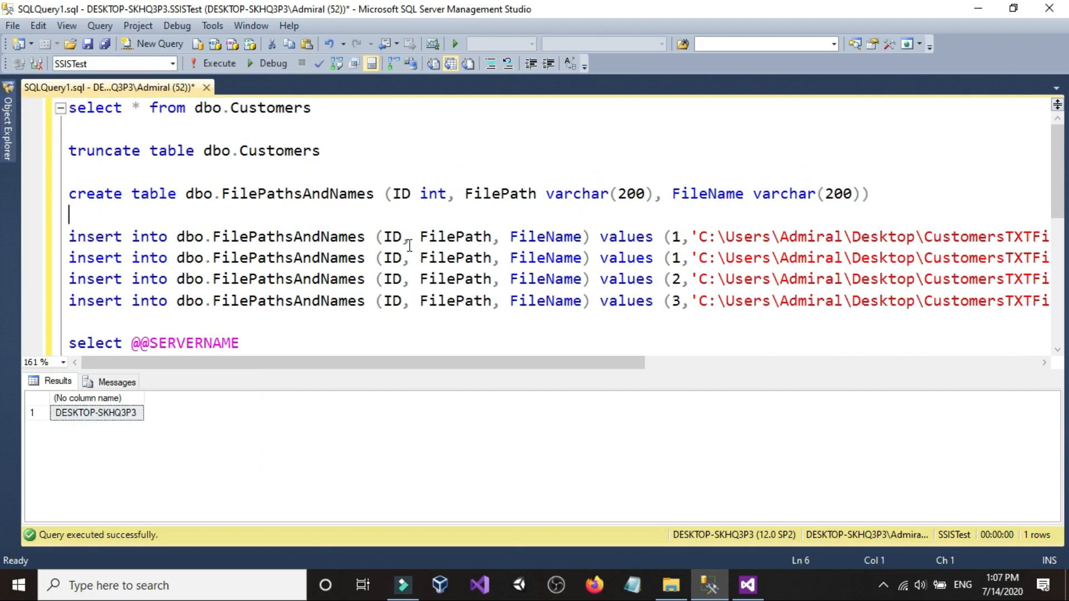
Step: Switch to File Explorer, inspect the contents of Customers_EUROPE.xlsx in Excel and close the workbook
left_click(671, 585)
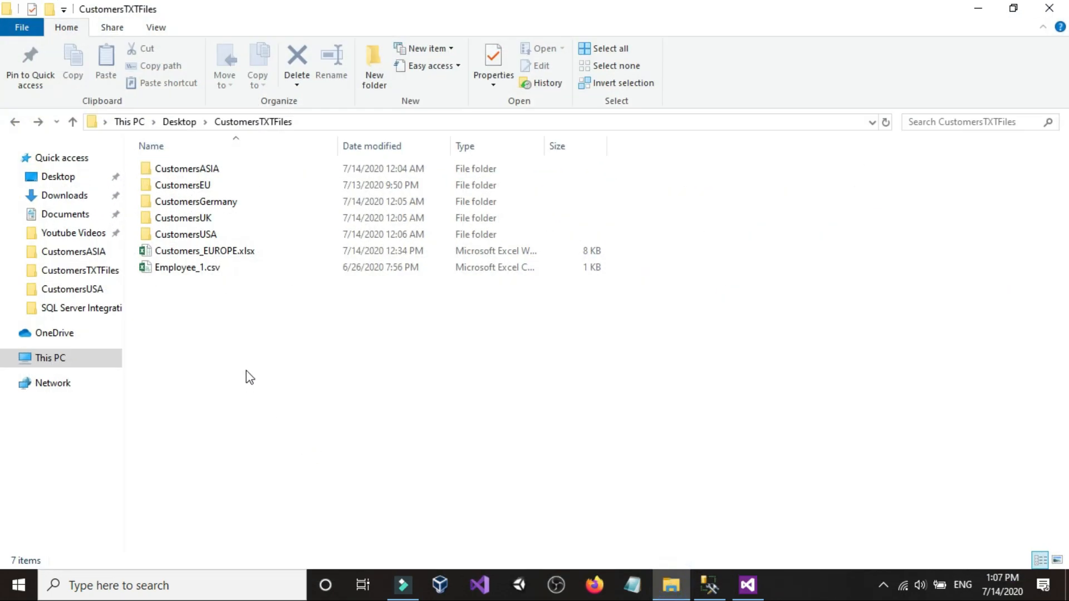
double_click(223, 252)
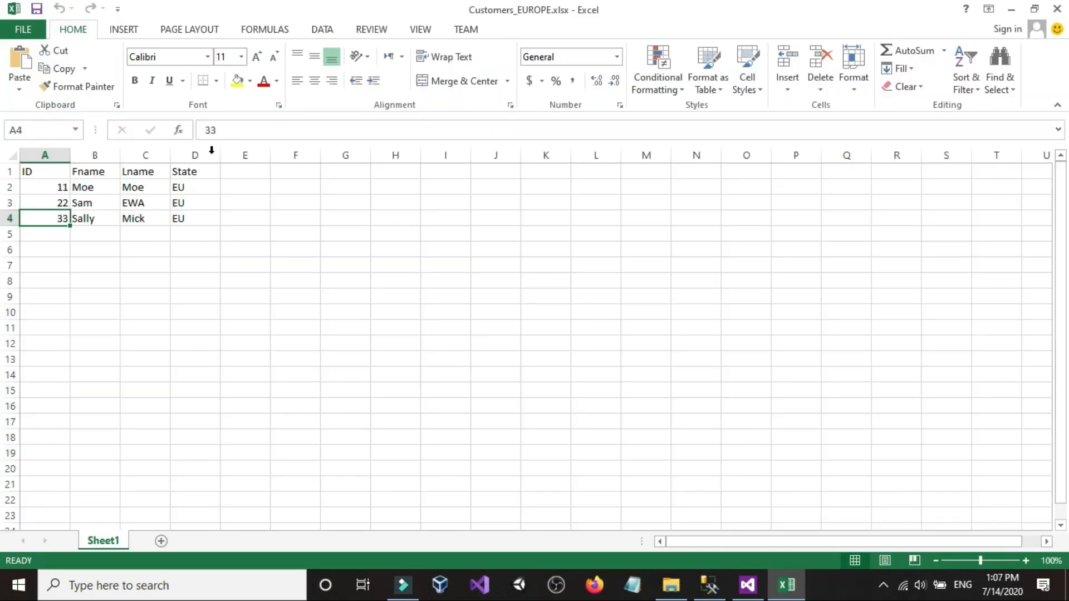
left_click(1057, 8)
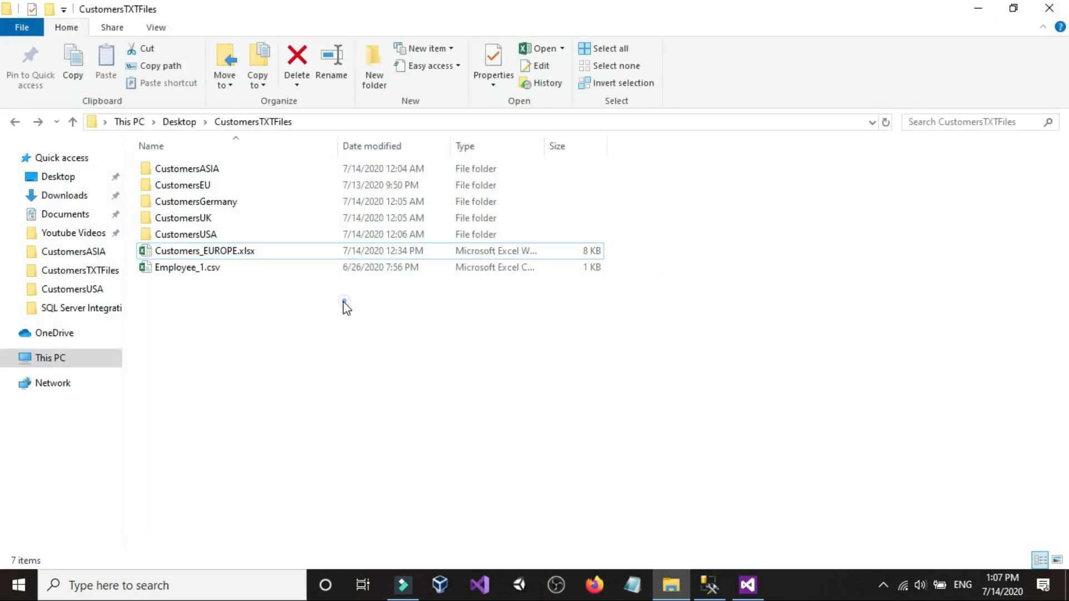
left_click(367, 381)
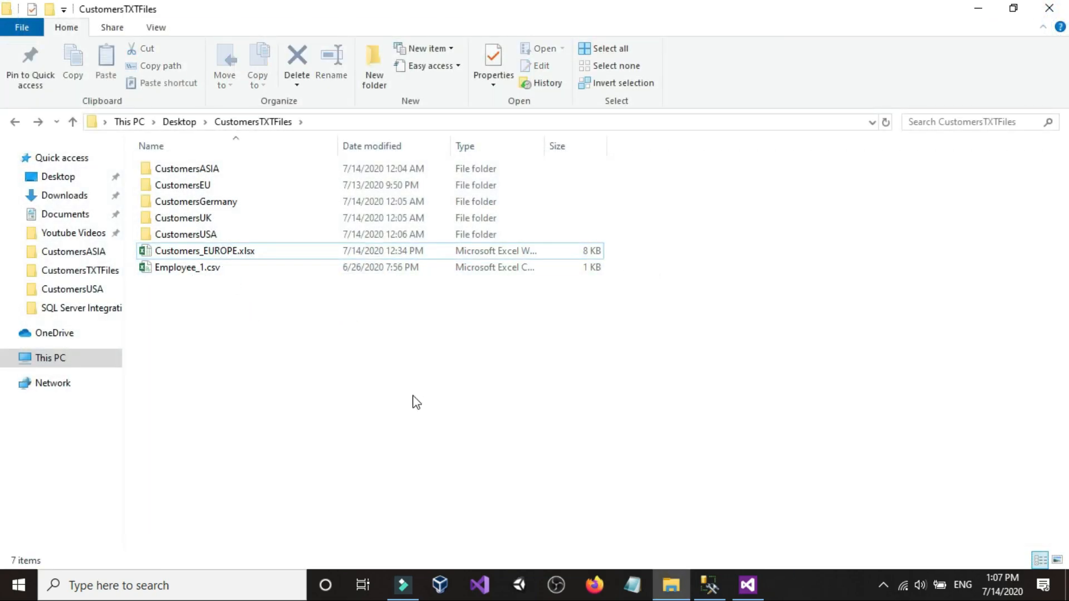
Step: Return to SQL Server Management Studio and locate the dbo.Customers table in the SSISTest database
left_click(710, 584)
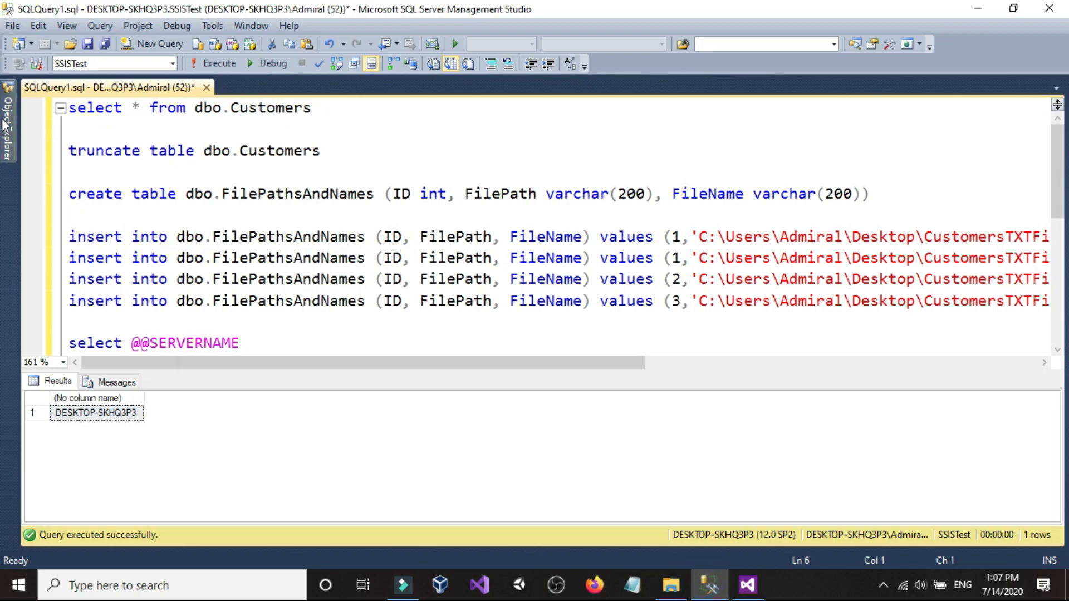
mouse_move(10, 134)
double_click(109, 279)
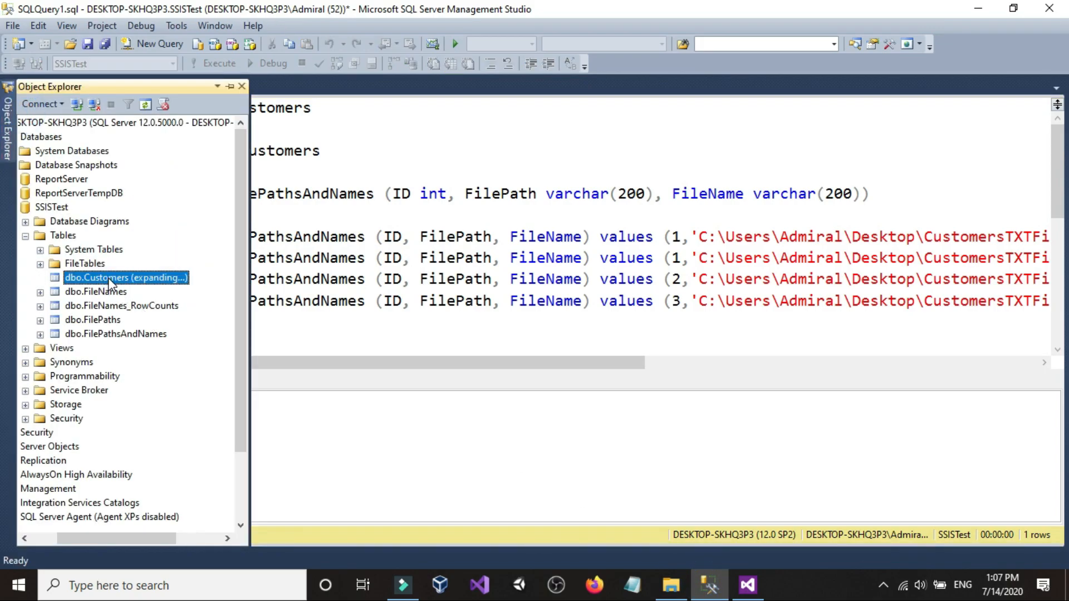
double_click(108, 279)
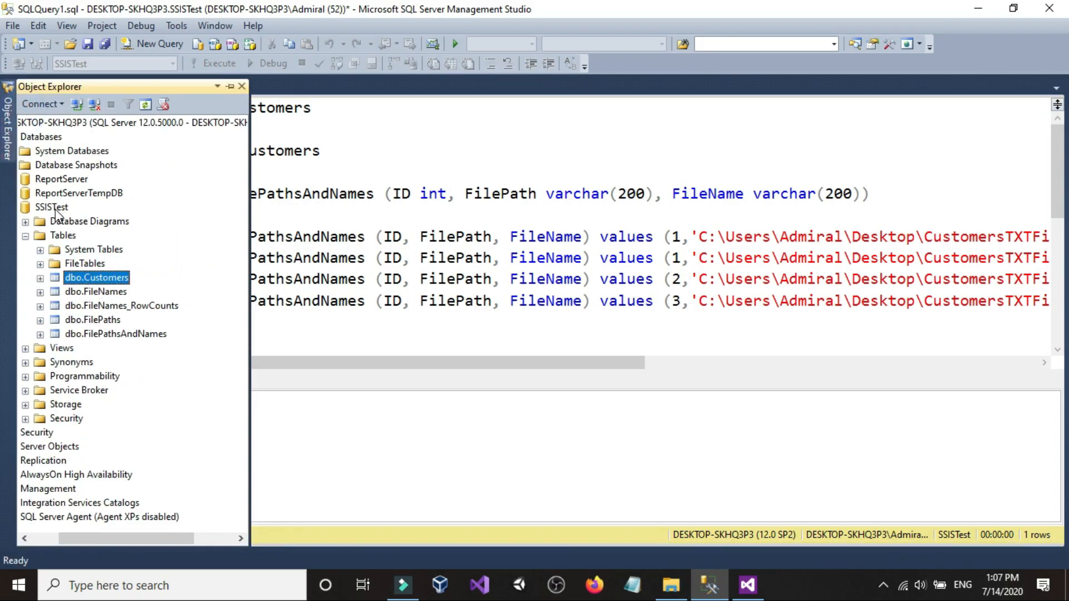
Step: Return to Visual Studio, choose SSISTest as the connection's database, test the connection and accept its settings
left_click(748, 585)
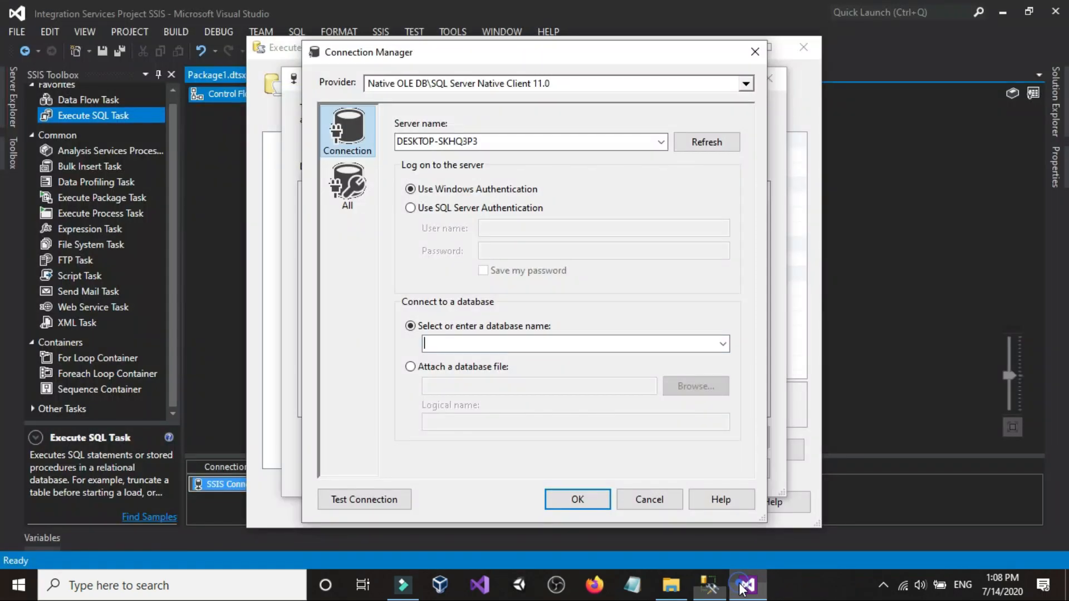
left_click(722, 344)
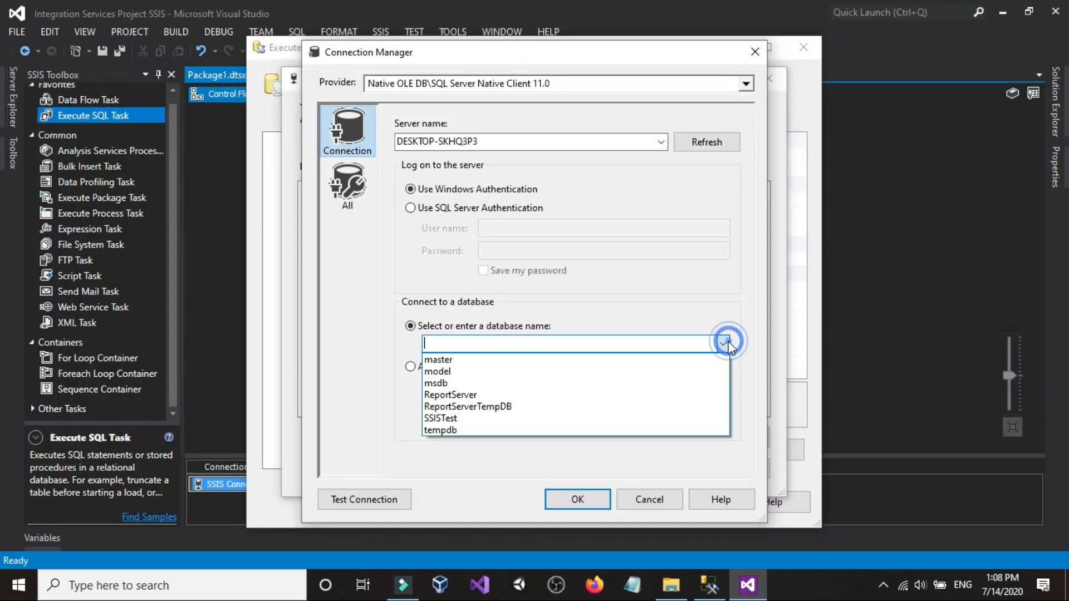
left_click(477, 419)
left_click(394, 501)
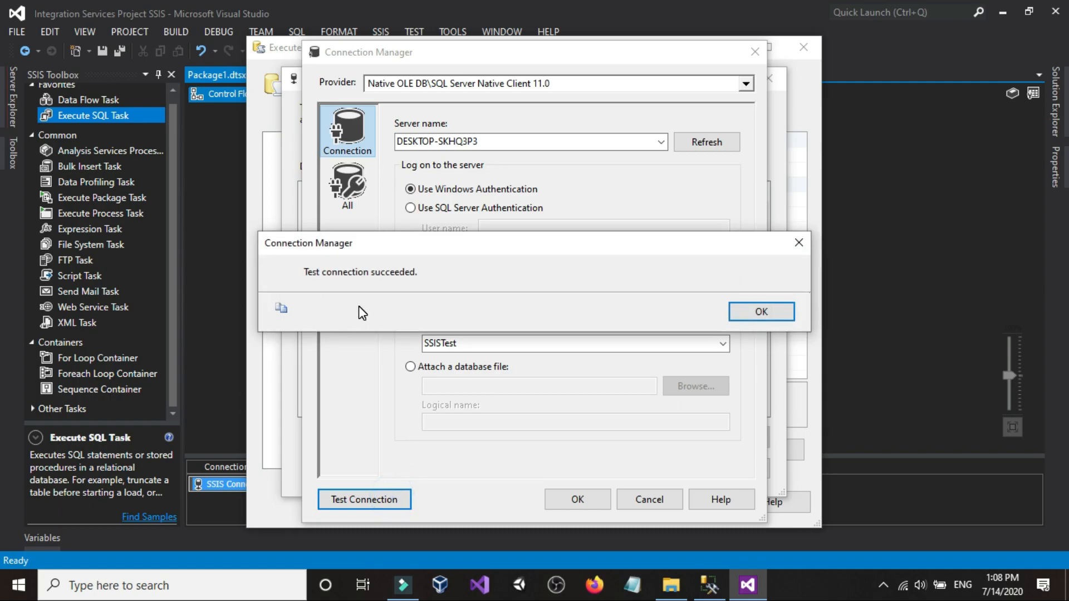
left_click(753, 313)
left_click(577, 498)
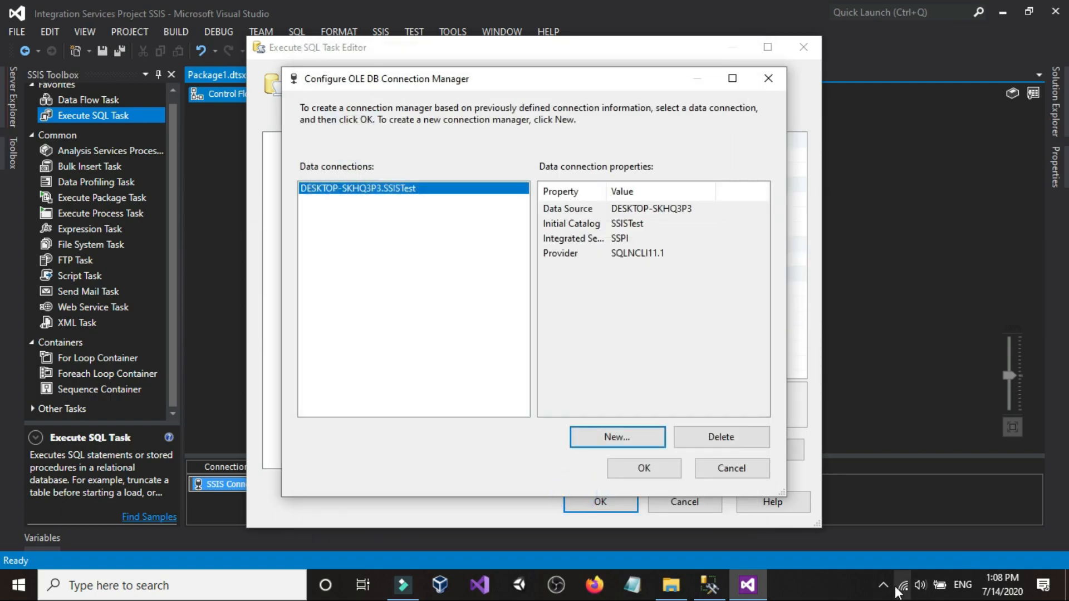
Step: Assign the DESKTOP-SKHQ3P3.SSISTest connection to the Execute SQL Task and keep Direct input as its SQL source type
left_click(644, 468)
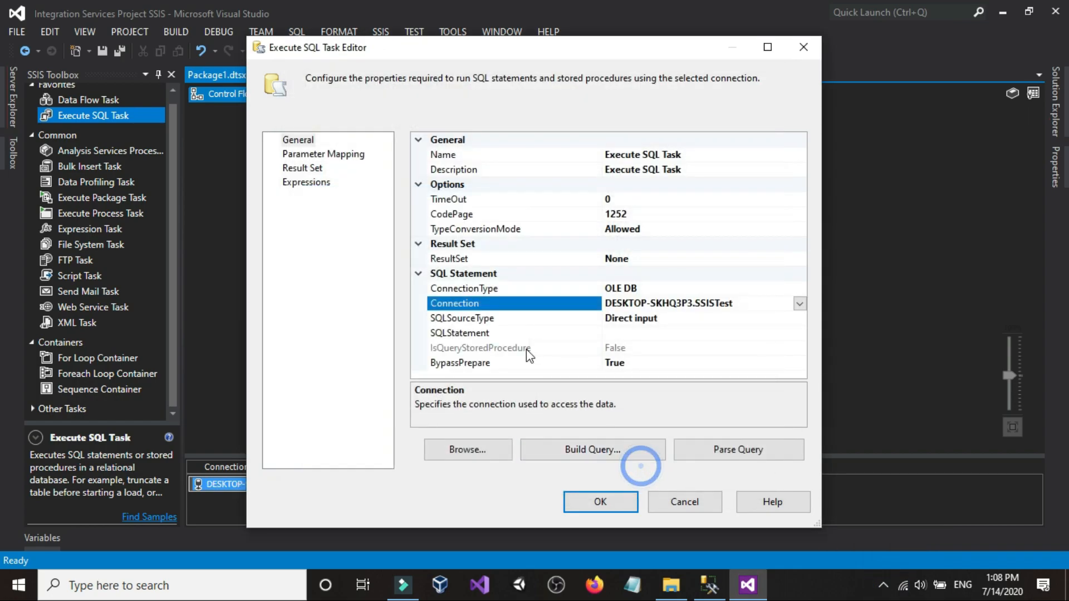
left_click(675, 318)
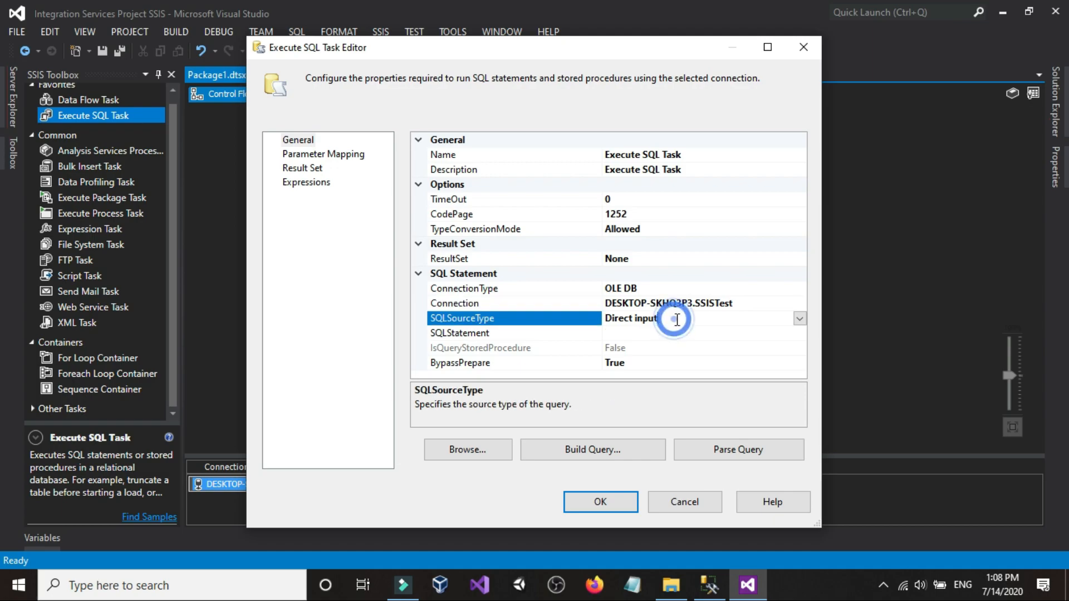
left_click(800, 318)
left_click(800, 319)
left_click(791, 333)
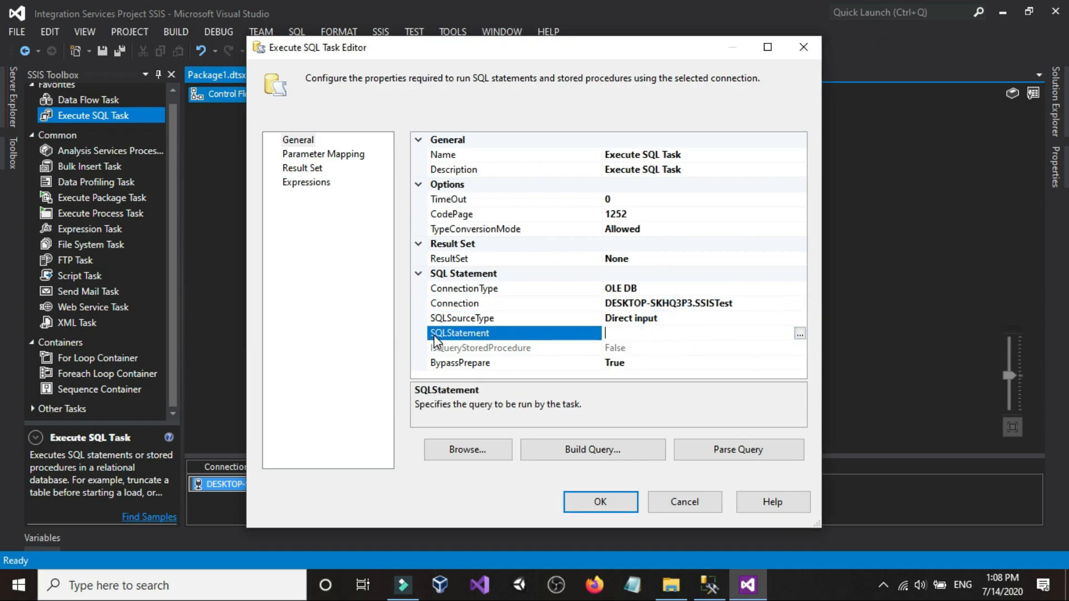
left_click(792, 335)
left_click(800, 333)
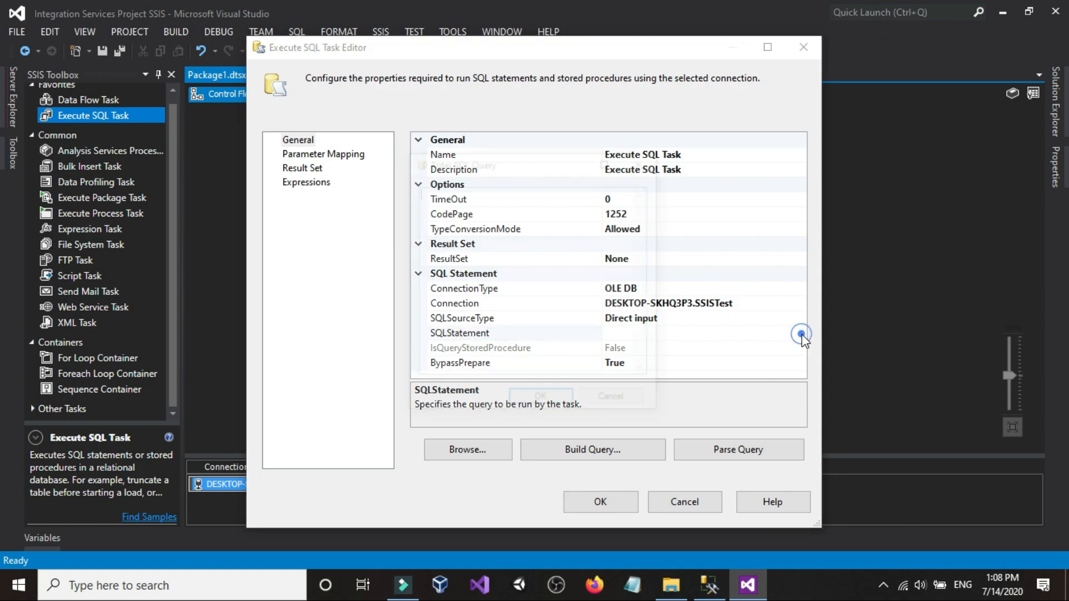
left_click(603, 401)
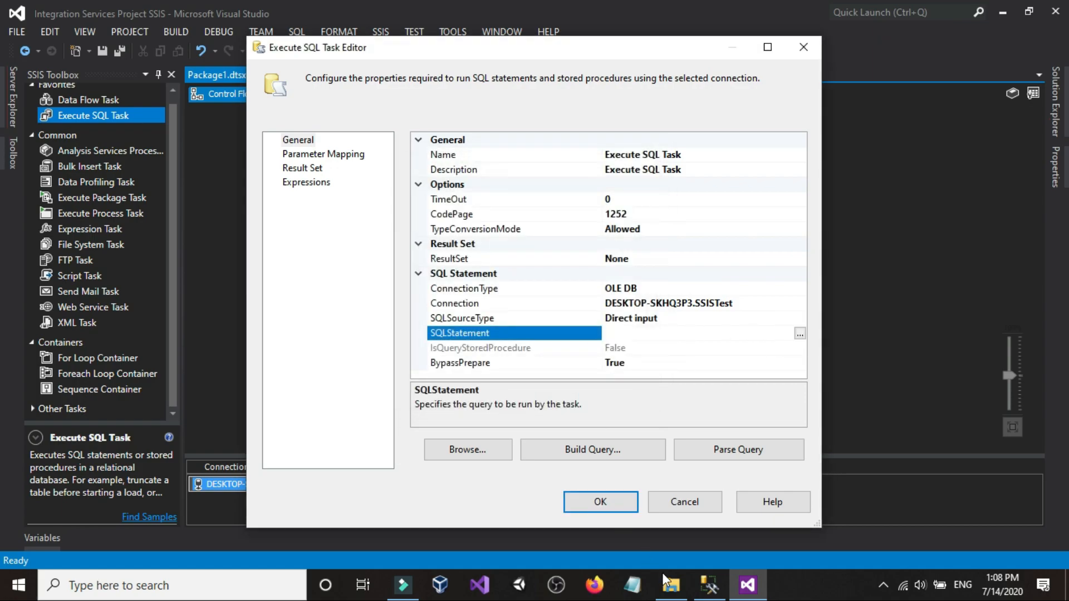
left_click(709, 585)
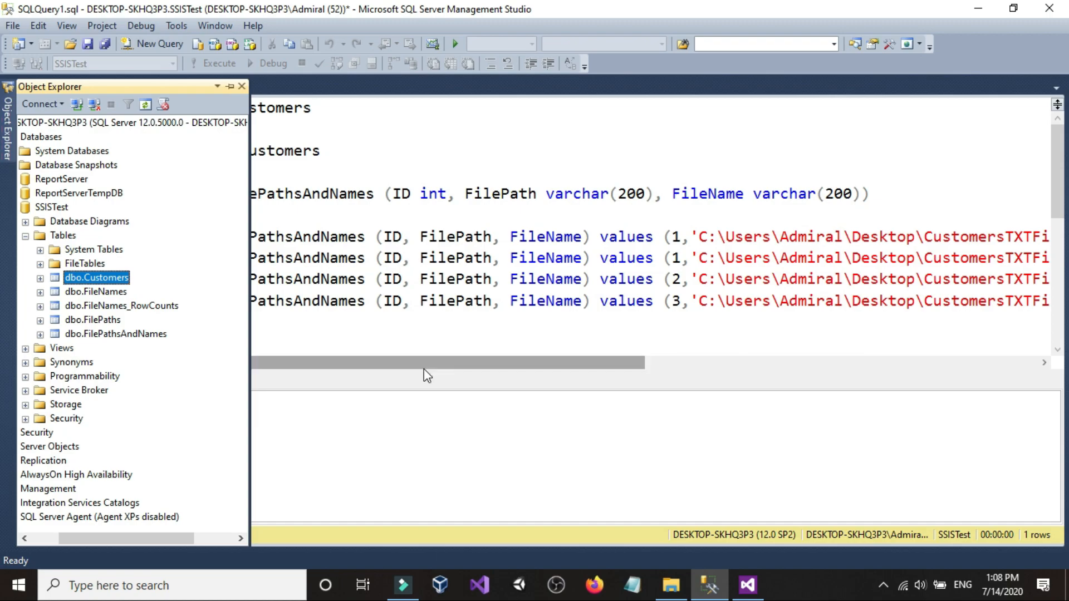
left_click(313, 304)
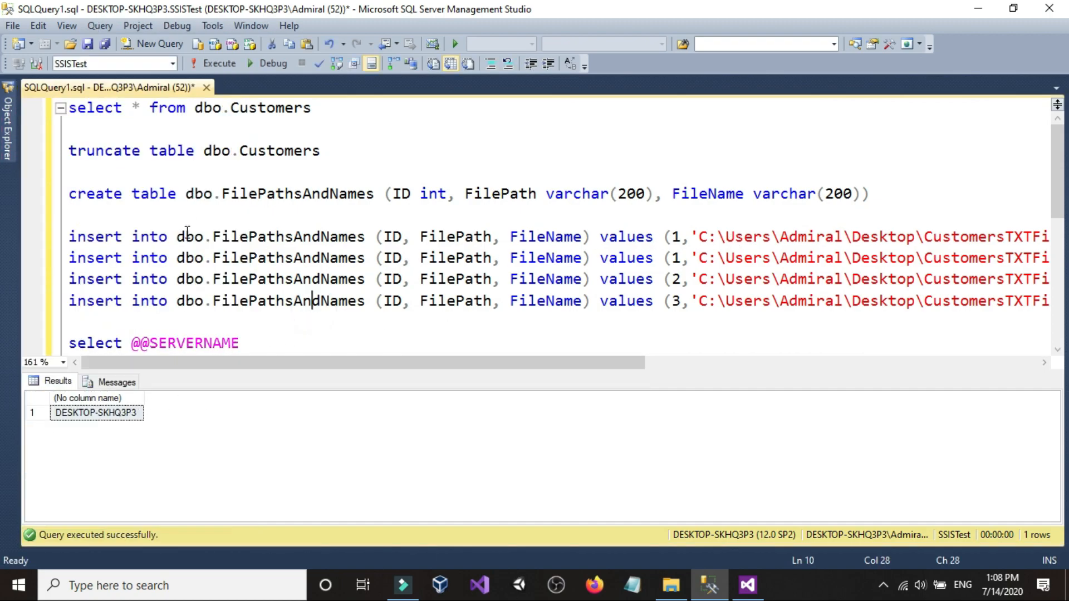
scroll(212, 327, "down", 2)
left_click_drag(275, 210, 64, 214)
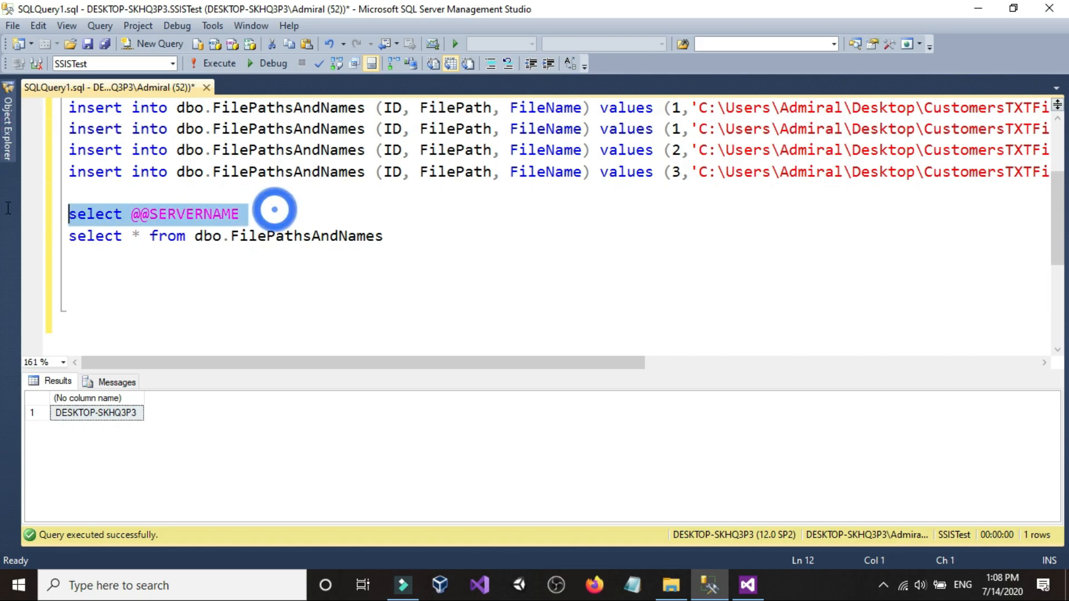
key("BackSpace")
left_click_drag(446, 236, 66, 236)
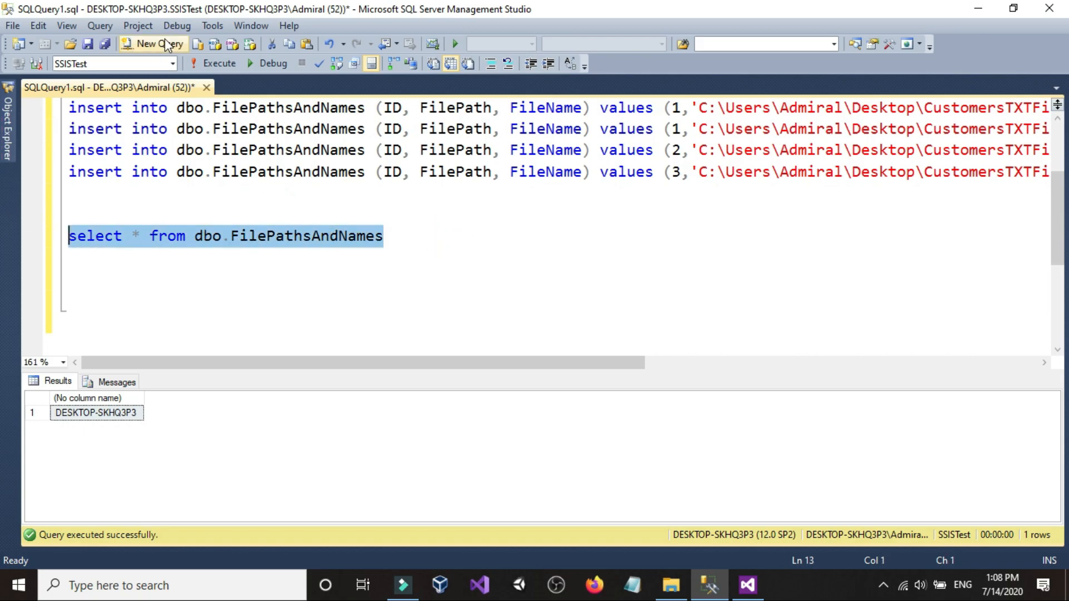
left_click(207, 64)
Step: Write select from dbo.FilePathsAndNames two lines below the existing select * query
left_click(440, 240)
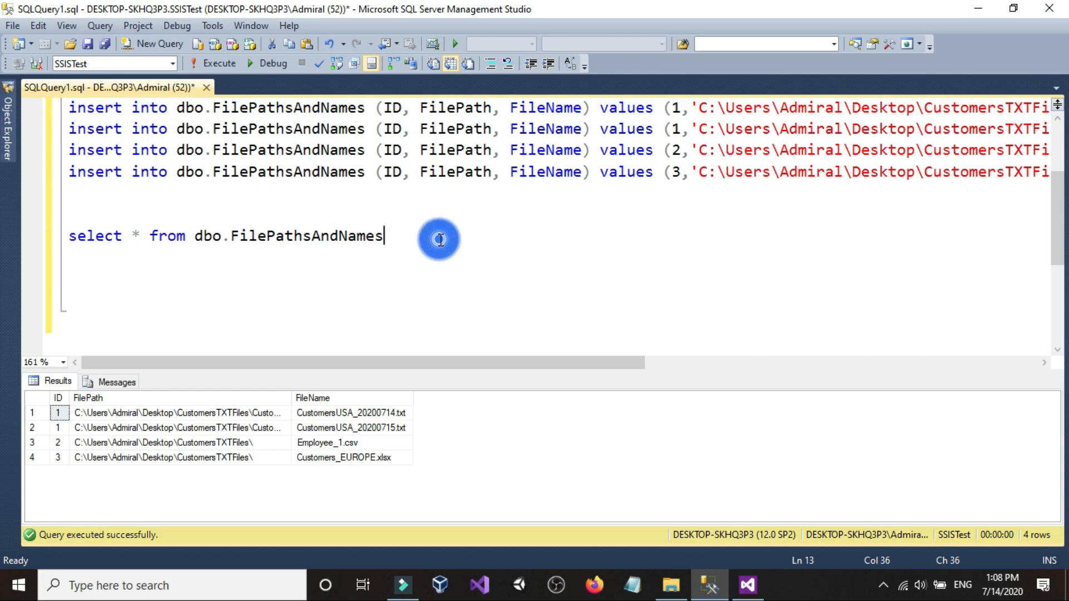
key("Return")
key("Return")
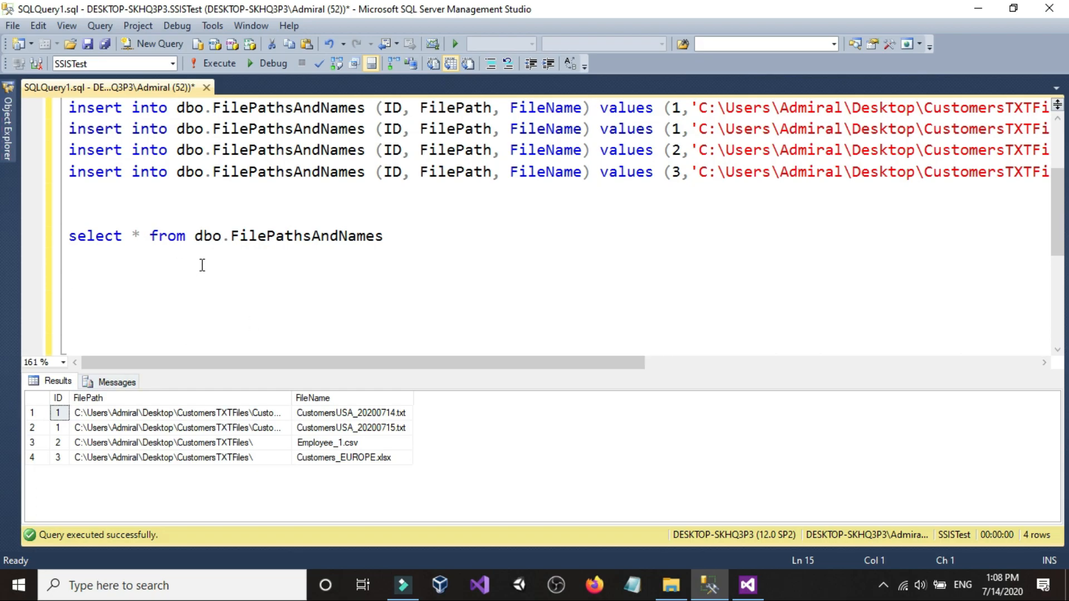
type("select from dbo.")
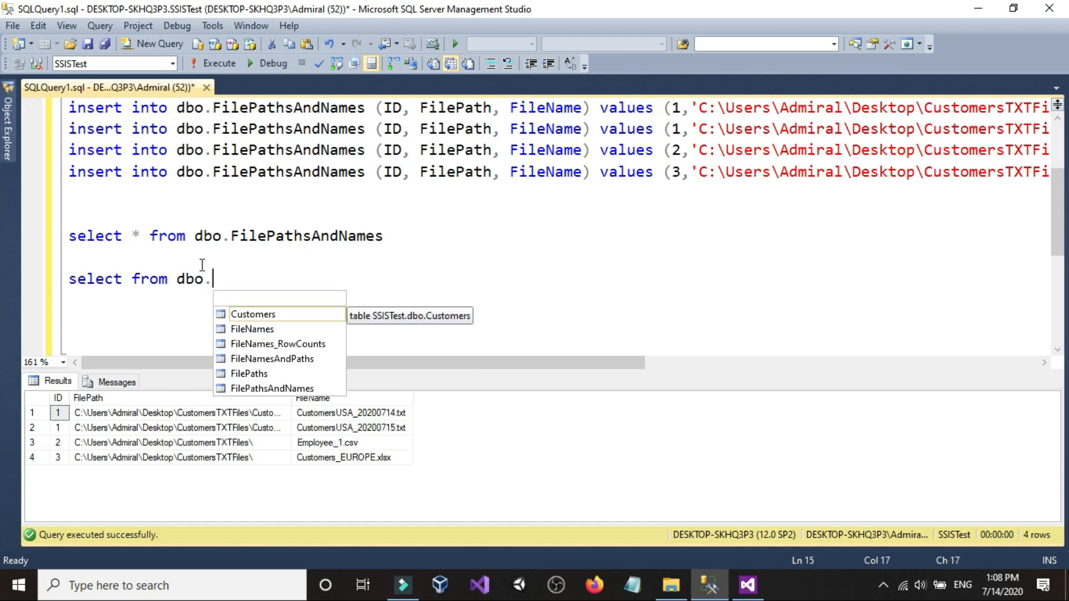
key("Down")
key("Down")
key("Down")
key("Down")
key("Down")
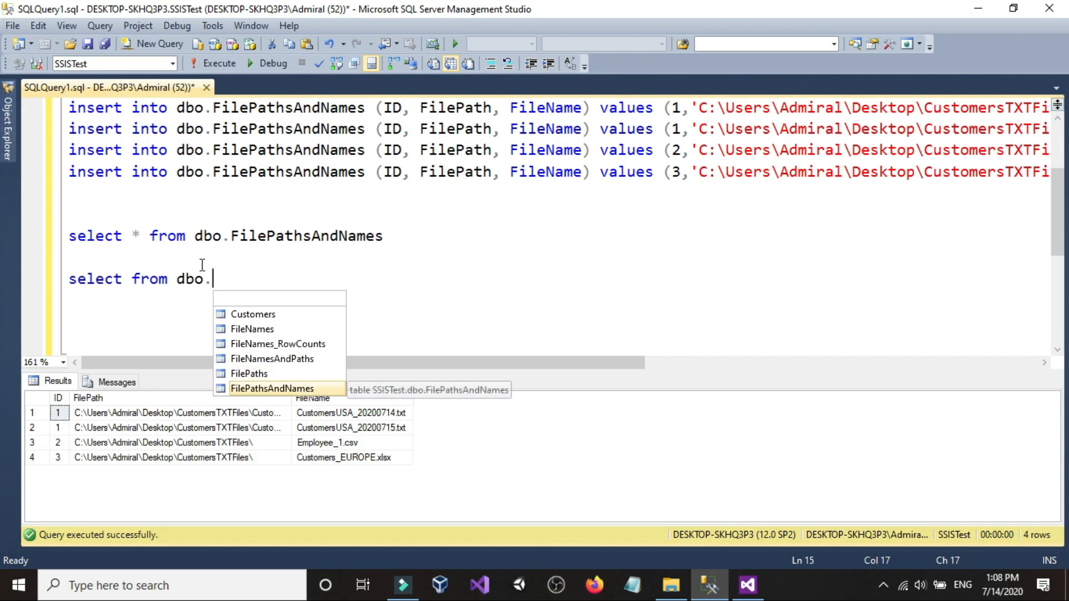
key("Tab")
Step: Insert the columns FilePath, FileName between select and from in the new dbo.FilePathsAndNames query
key("Left")
key("Left")
key("Left")
key("Left")
key("Left")
key("Left")
key("Left")
key("Left")
key("Left")
key("Left")
key("Left")
key("Left")
key("Left")
key("Left")
key("Left")
key("Left")
key("Left")
key("Left")
key("Left")
key("Left")
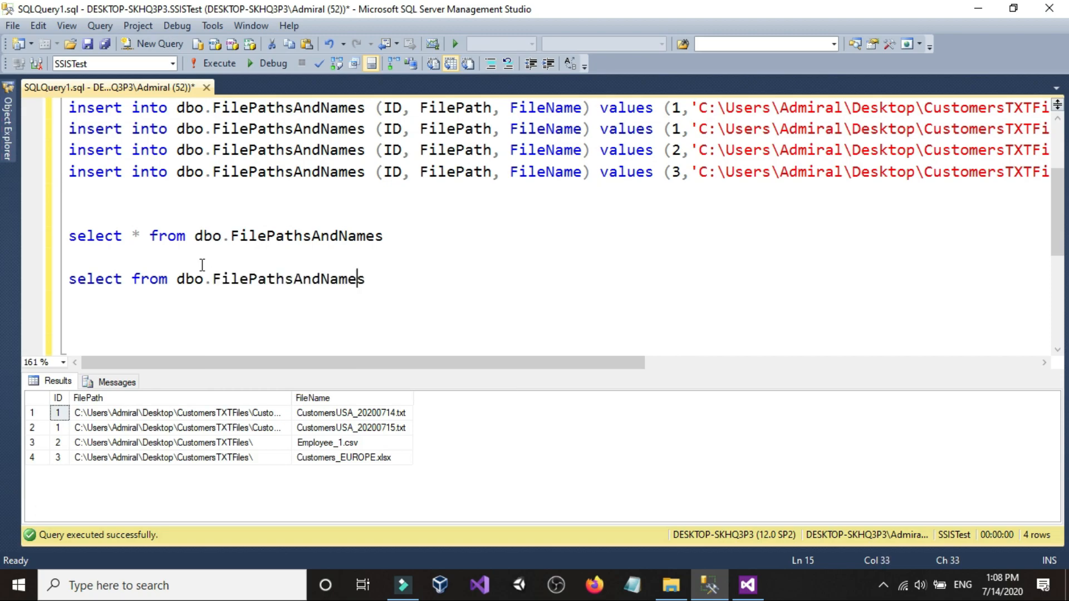
key("Left")
key("Left")
key("Left")
key("Left")
key("Left")
key("Left")
key("Left")
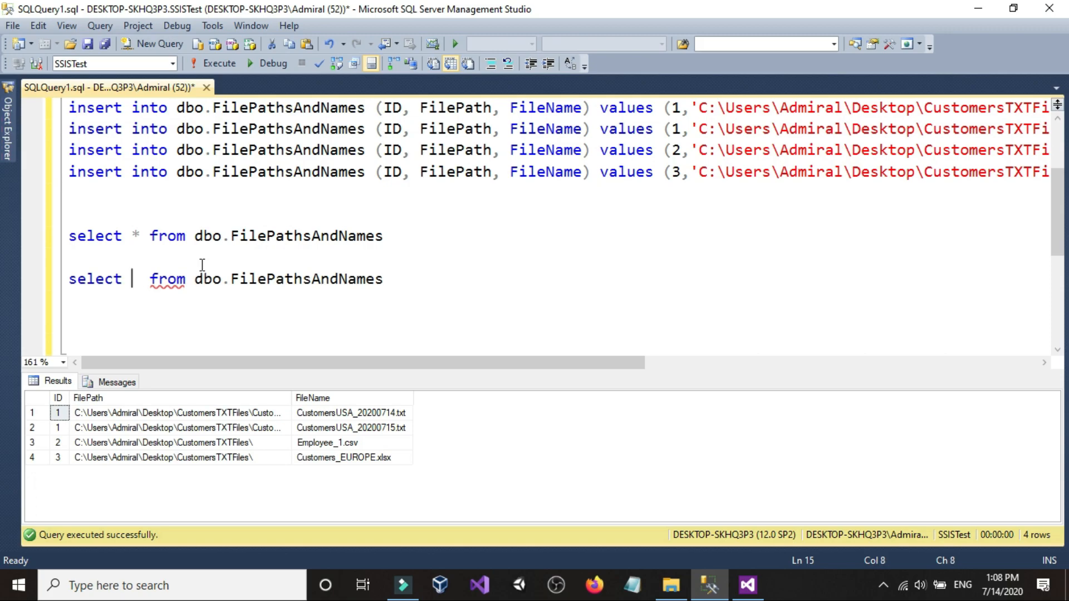
type("Fil")
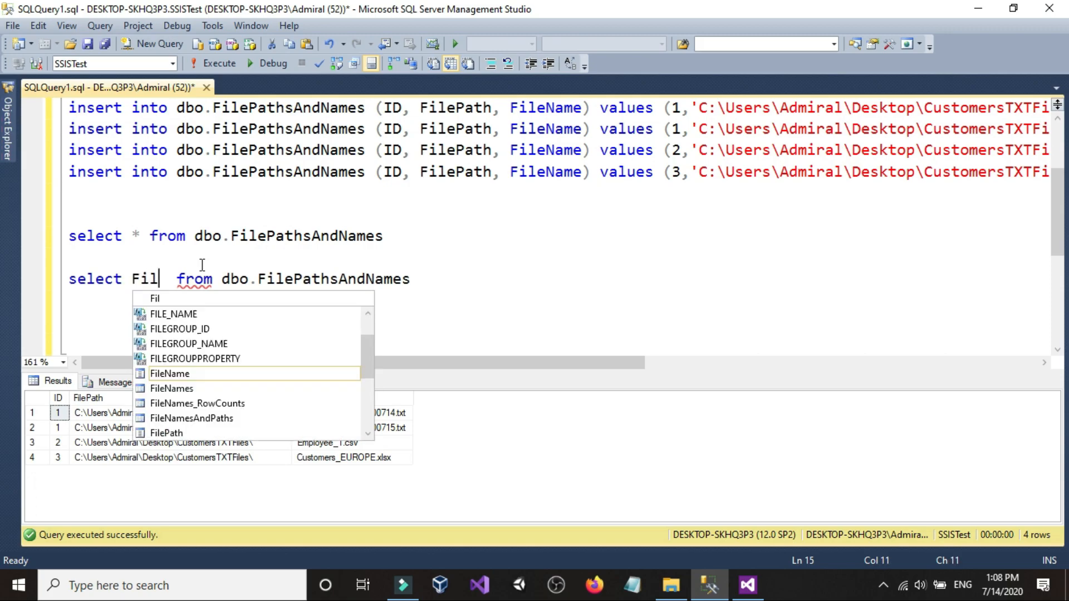
key("Down")
key("Down")
key("Down")
key("Down")
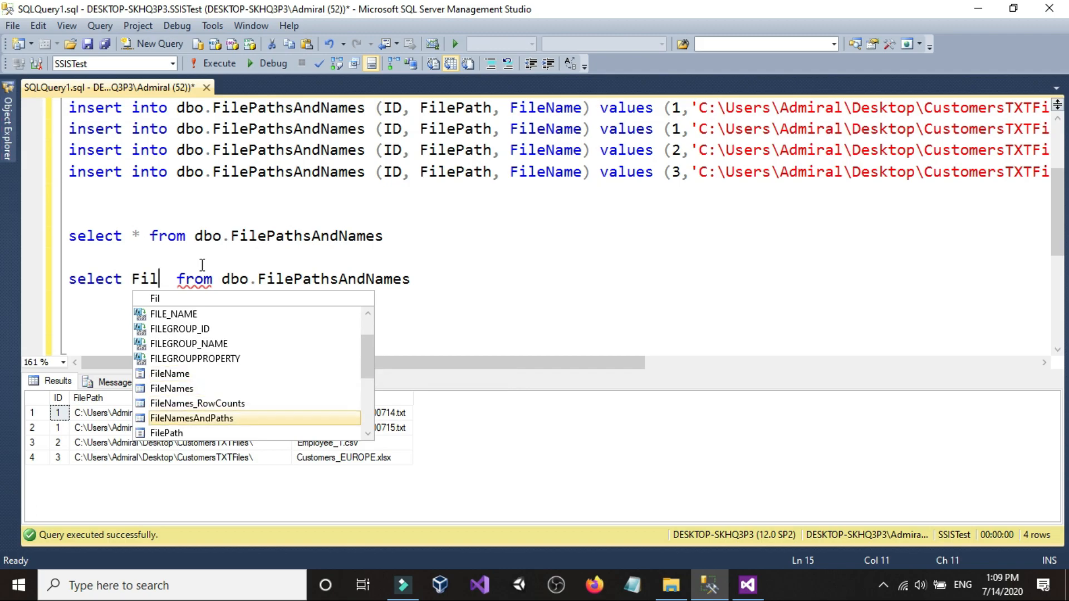
key("Tab")
type(",")
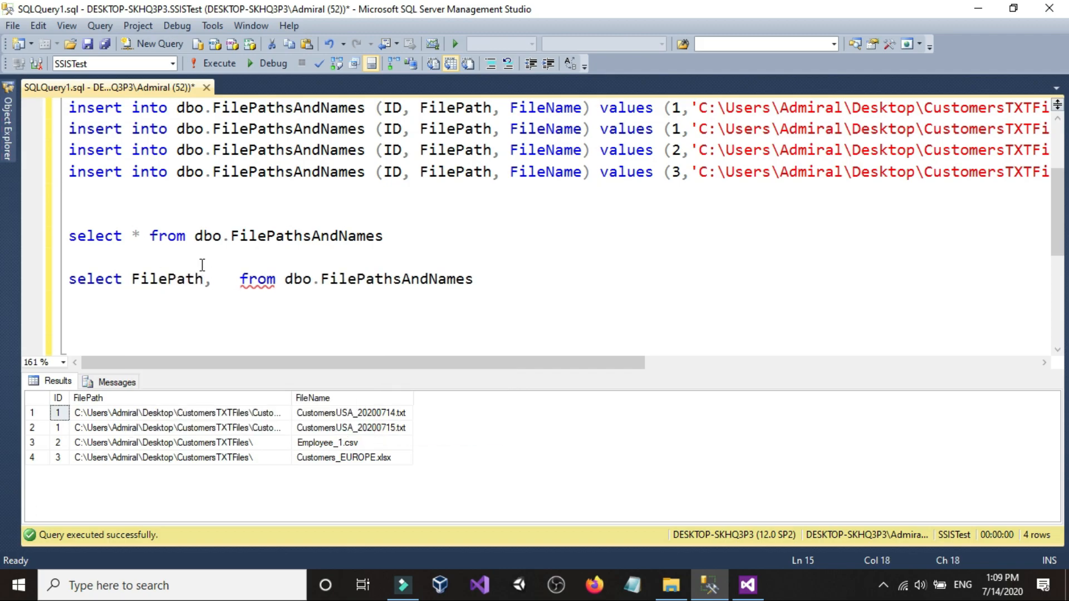
type(" Fil")
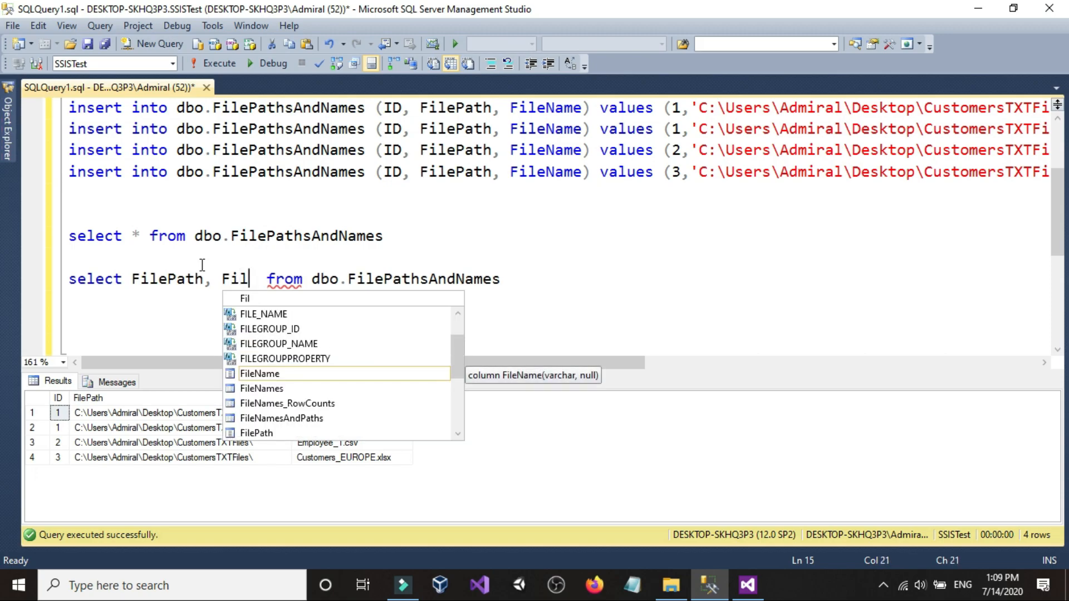
key("Tab")
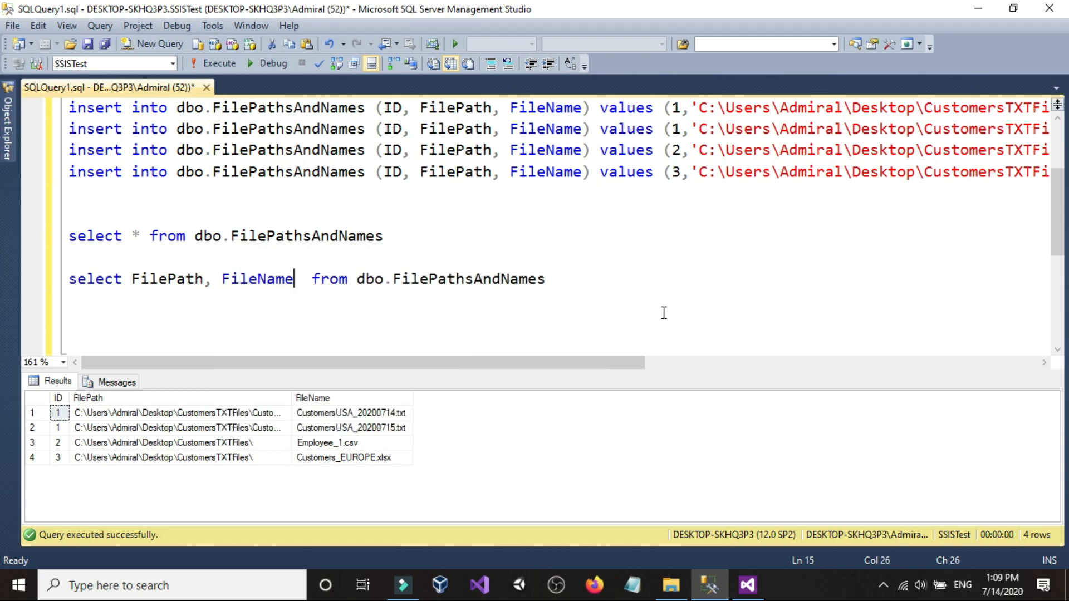
Step: Run select FilePath, FileName from dbo.FilePathsAndNames and copy the query text
left_click_drag(568, 280, 33, 279)
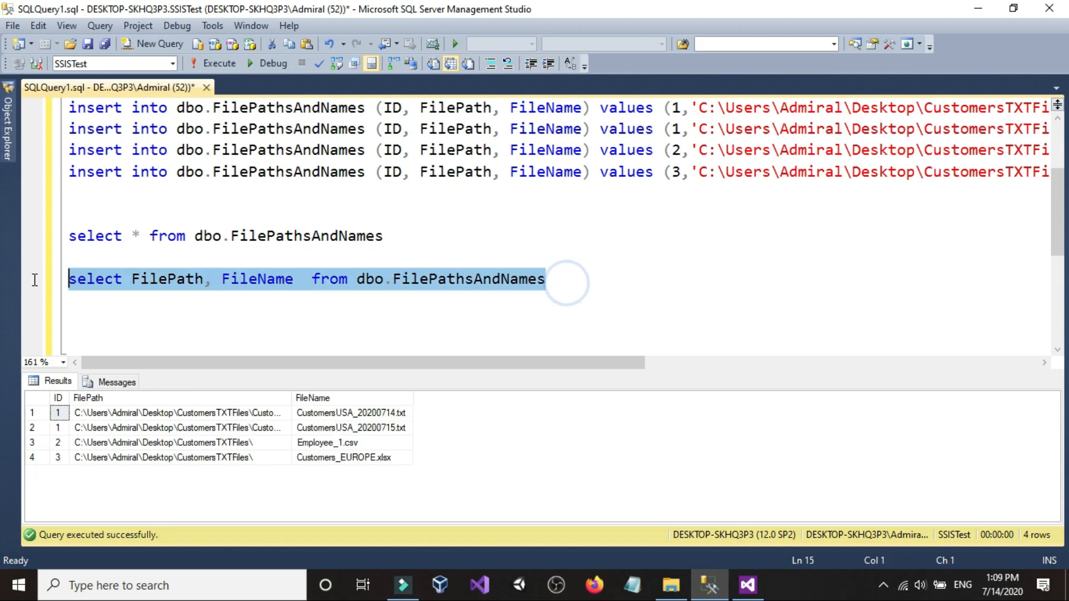
left_click(213, 62)
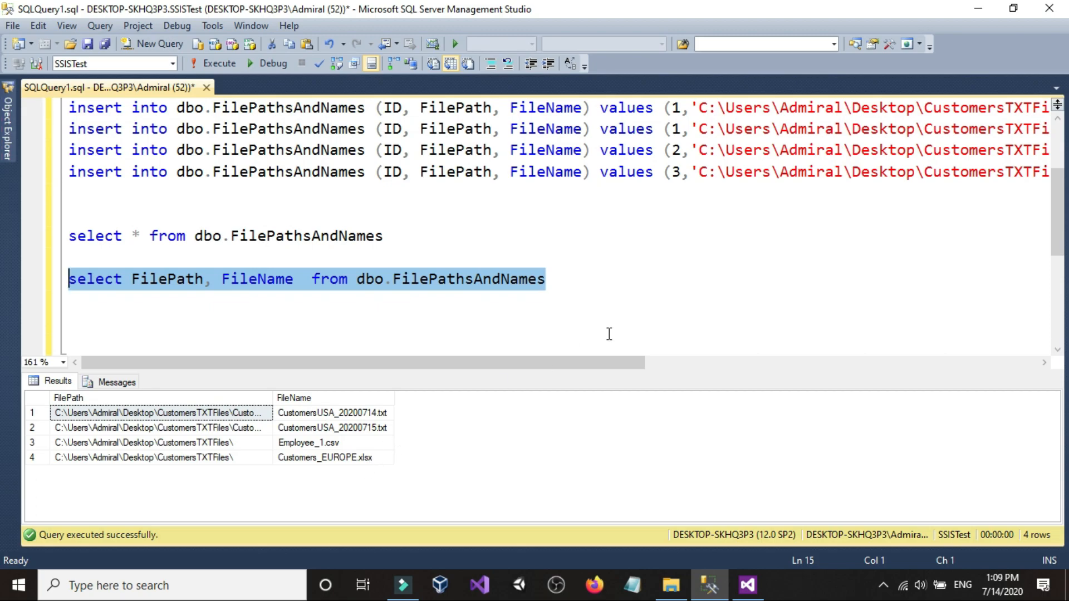
right_click(527, 288)
left_click(549, 265)
left_click(556, 277)
Step: Return to Visual Studio and accept the Execute SQL Task's settings
left_click(748, 584)
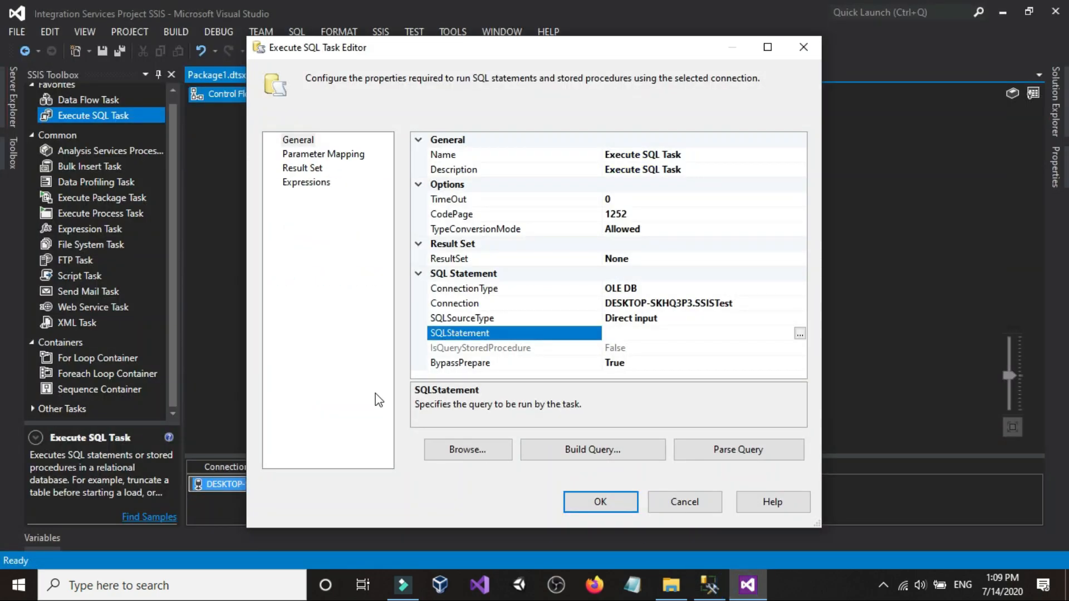
left_click(616, 503)
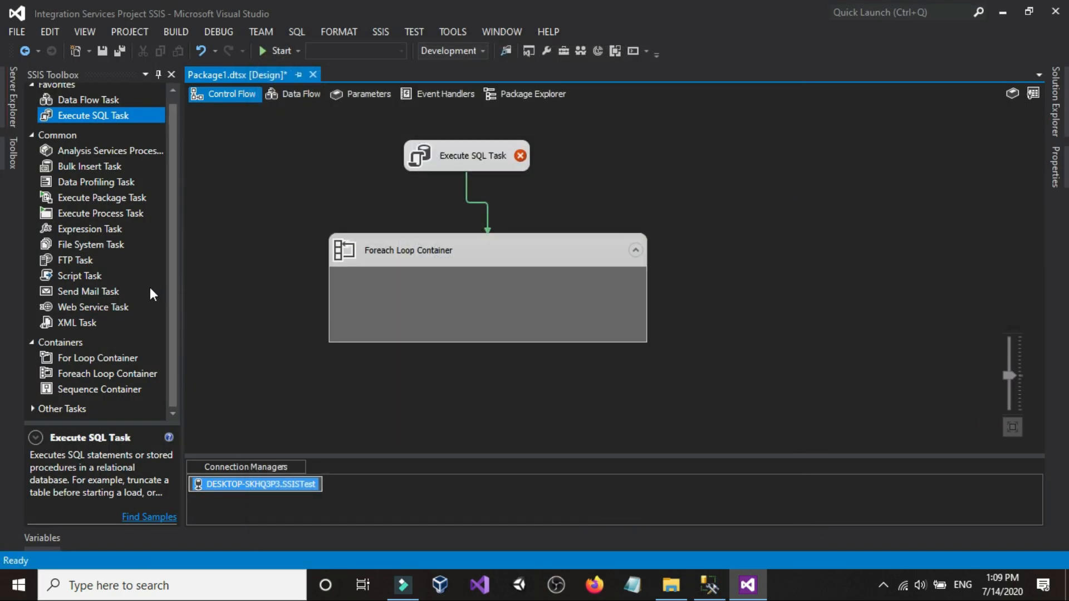
left_click(282, 148)
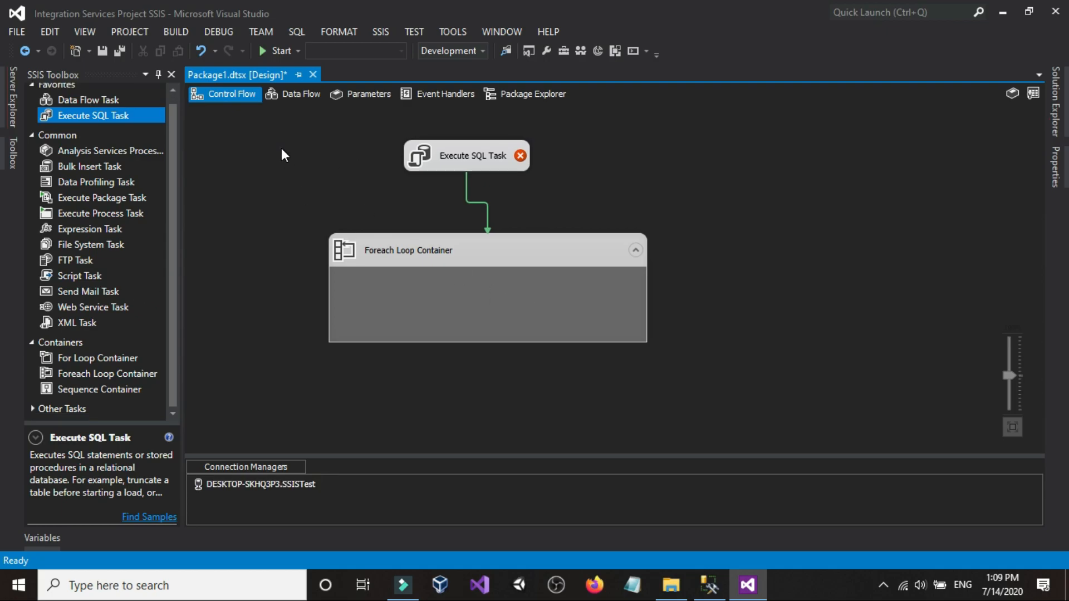
Step: Add a Data Flow Task and open its data flow, check the listed files in SQL Server Management Studio and return to the control flow
left_click_drag(82, 97, 233, 165)
double_click(236, 163)
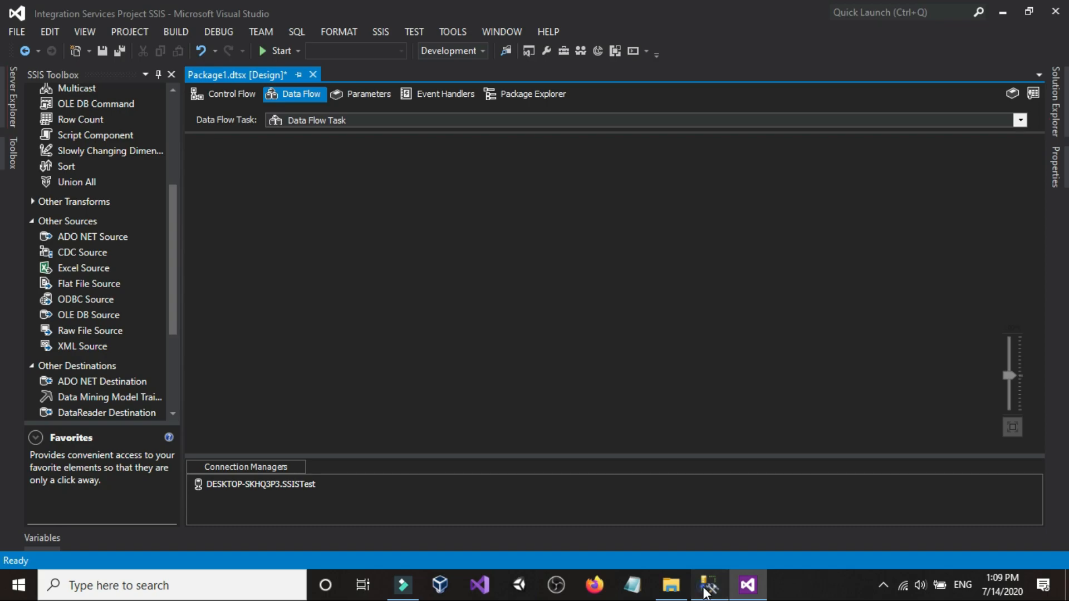
left_click(708, 586)
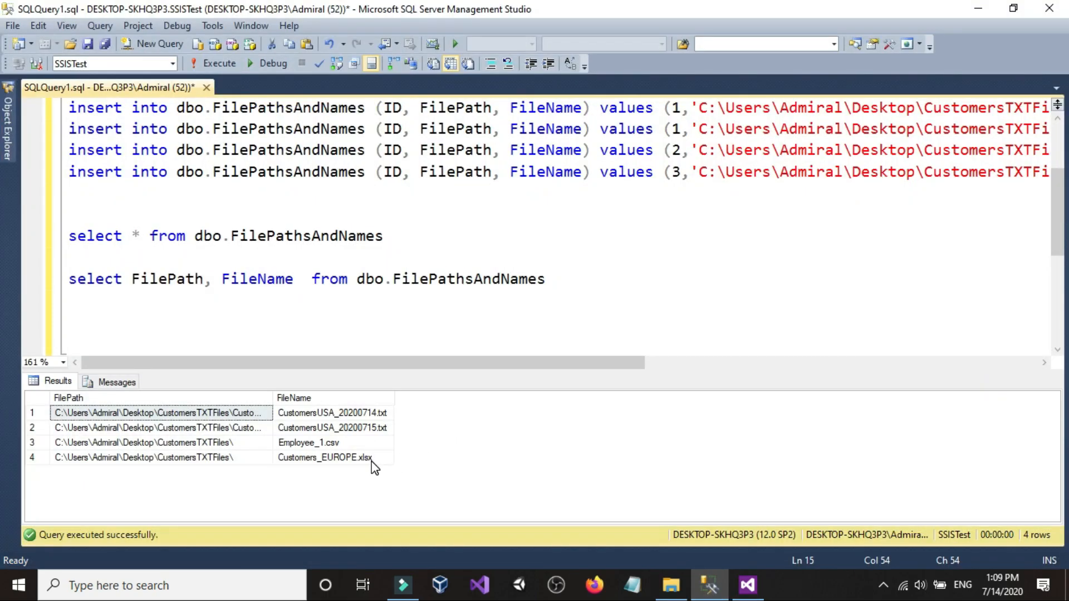
left_click(742, 586)
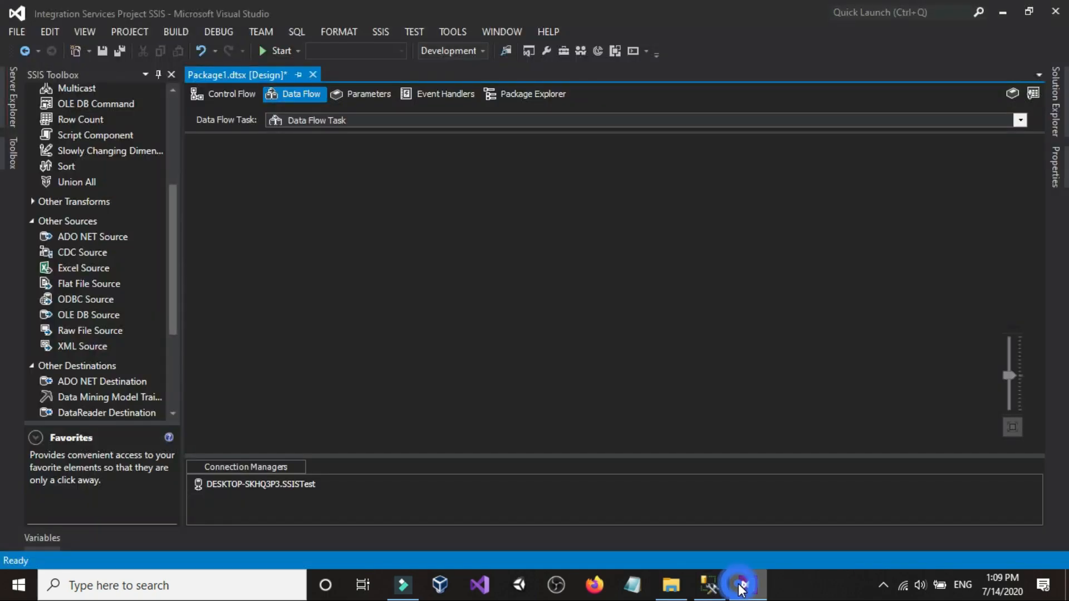
left_click(252, 93)
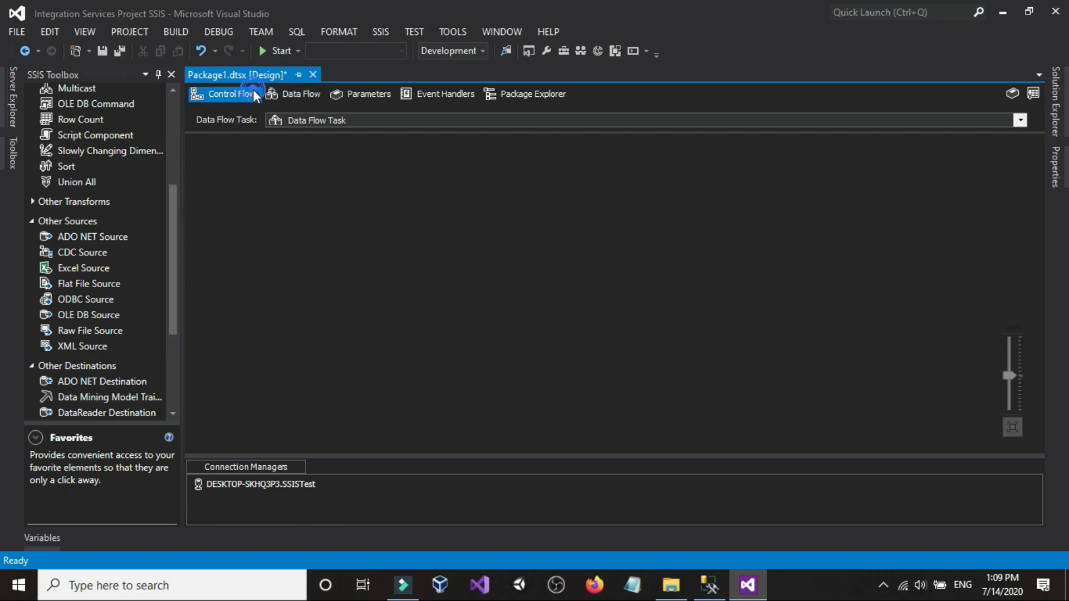
Step: Move the Foreach Loop Container further left beneath the Execute SQL Task
left_click(740, 186)
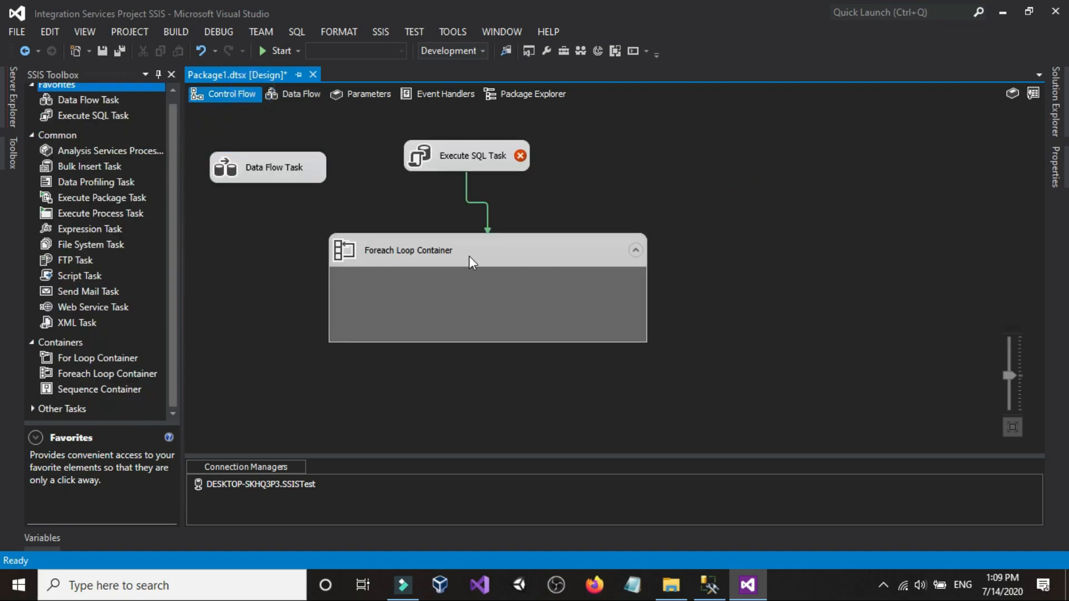
left_click_drag(524, 251, 468, 252)
left_click(674, 153)
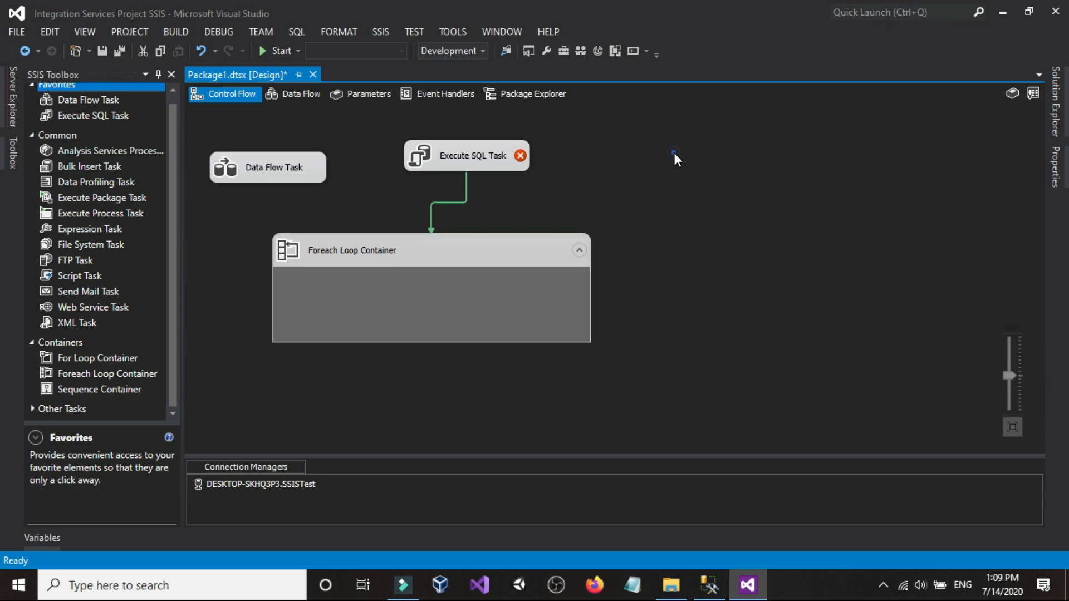
Step: Delete the Data Flow Task from the control flow
left_click(249, 161)
right_click(249, 165)
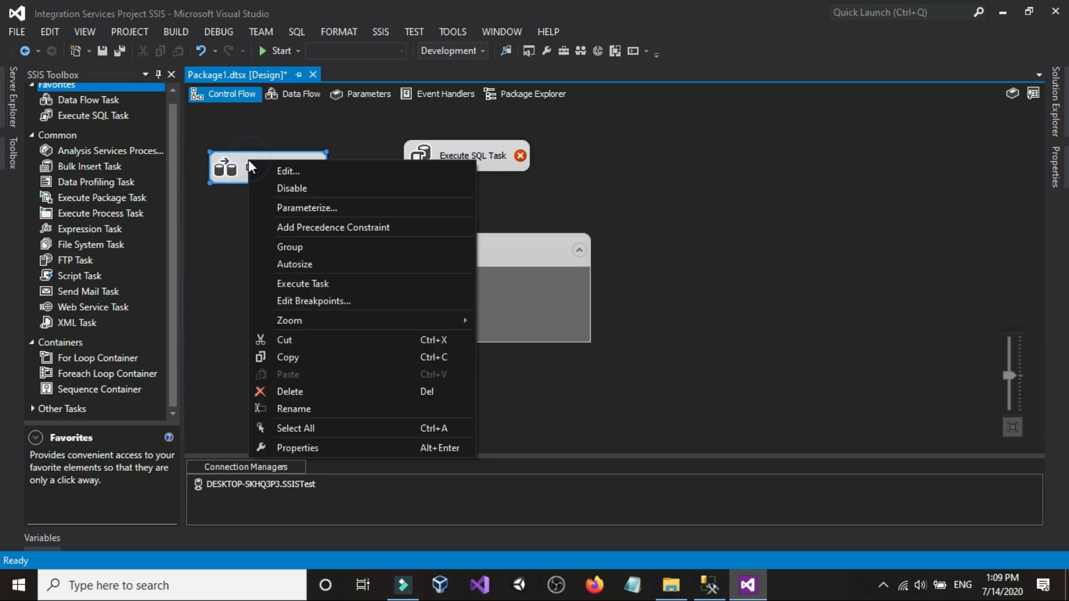
left_click(262, 387)
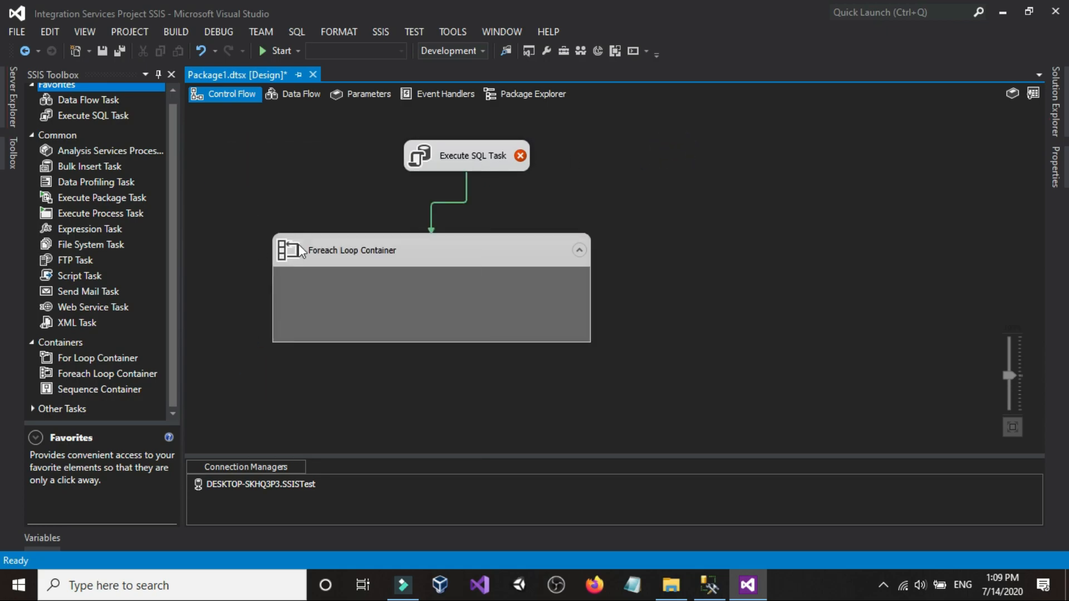
Step: Set the Execute SQL Task's SQL statement to "select FilePath, FileName from dbo.FilePathsAndNames"
left_click(466, 156)
double_click(466, 156)
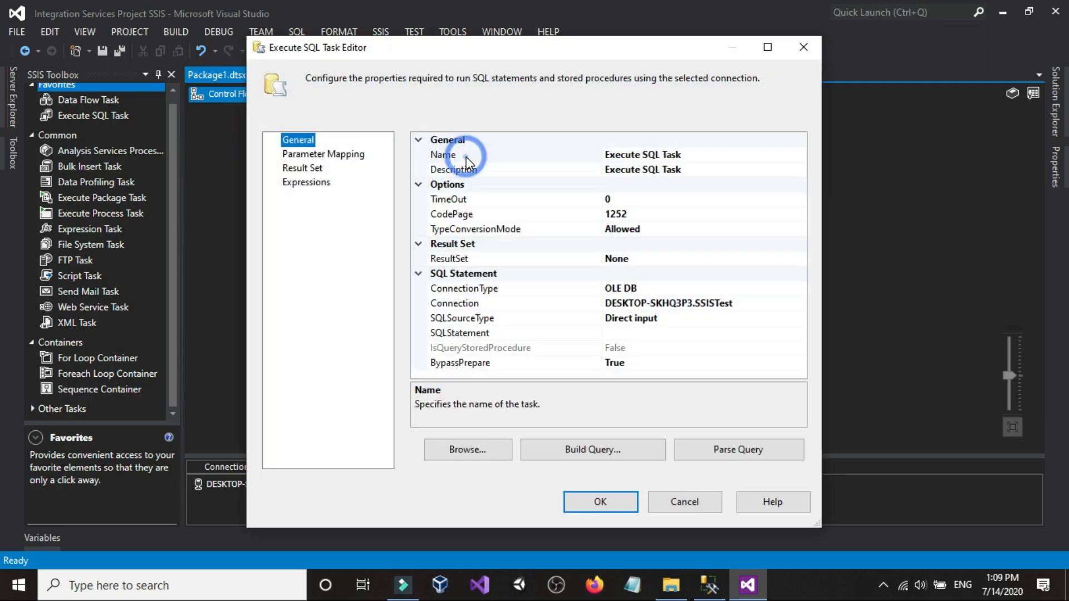
left_click(665, 332)
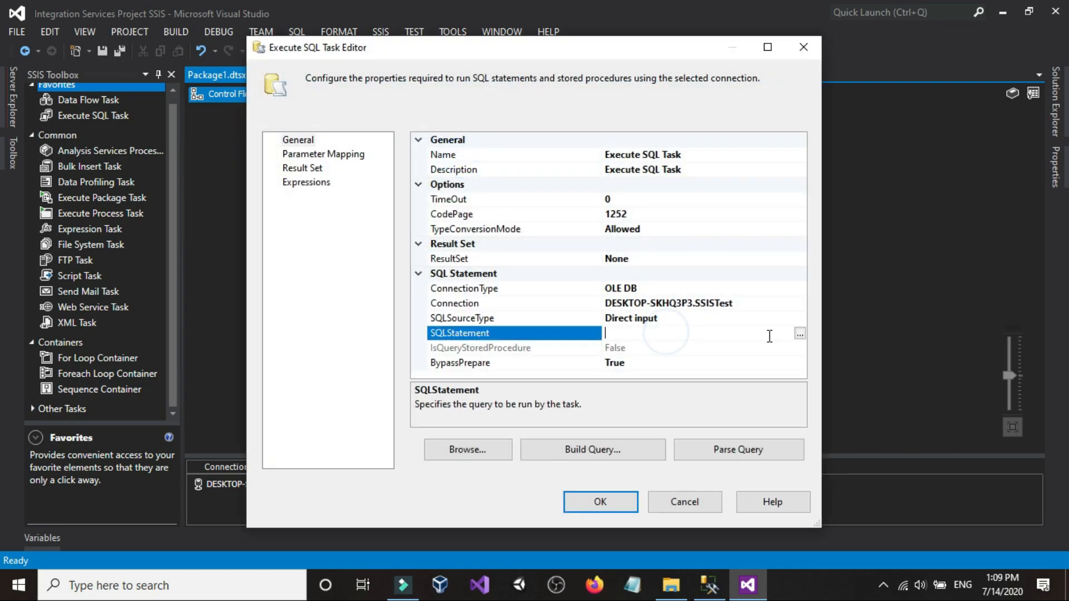
left_click(800, 333)
right_click(499, 251)
left_click(527, 313)
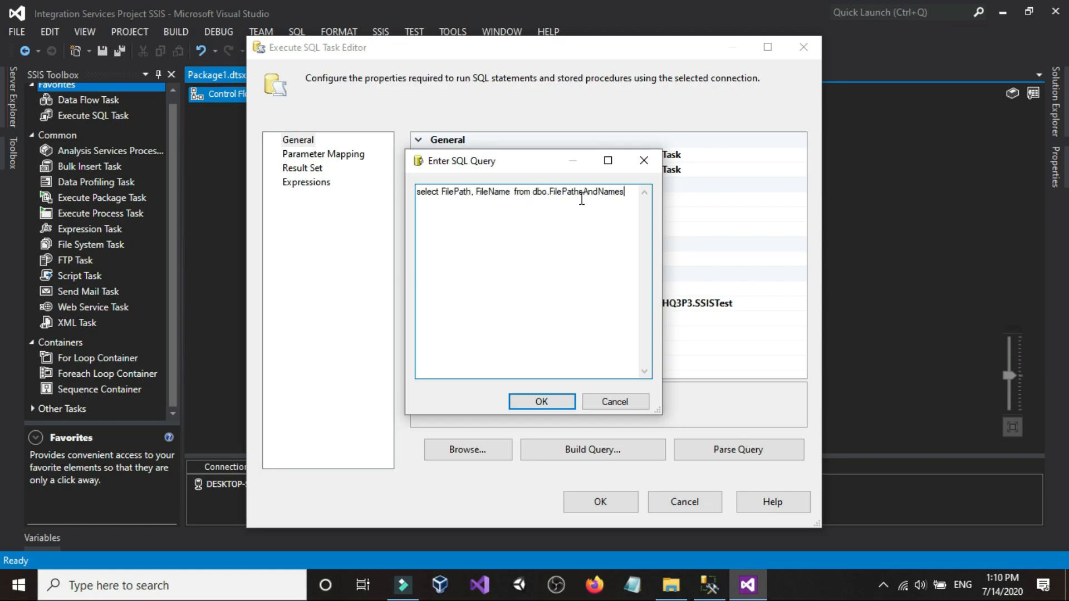
left_click(515, 405)
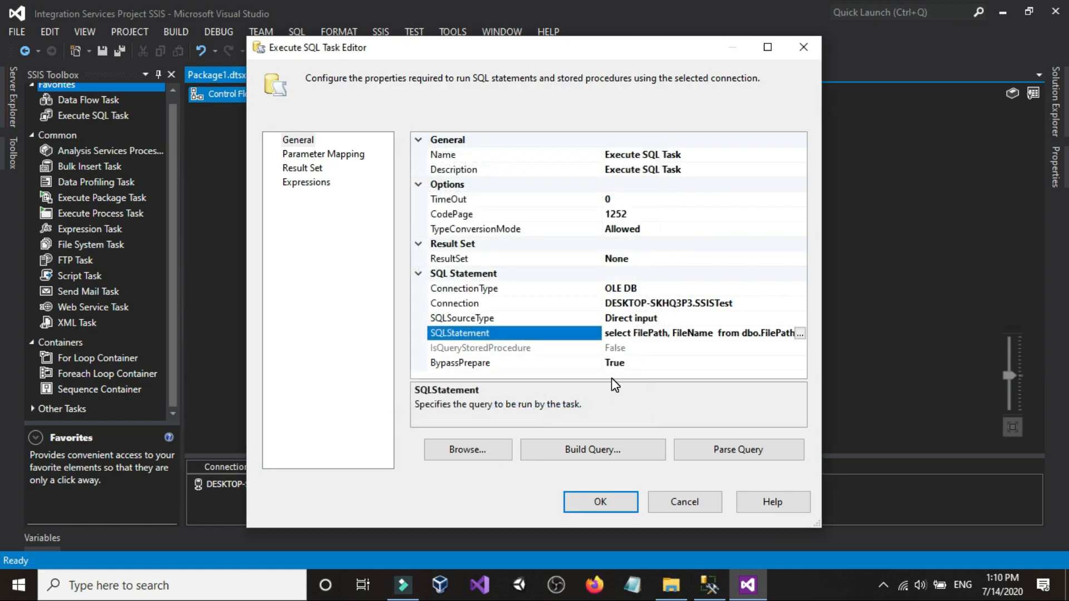
Step: Check the query's output in SQL Server Management Studio, return to Visual Studio and set the task's ResultSet to Full result set
left_click(704, 595)
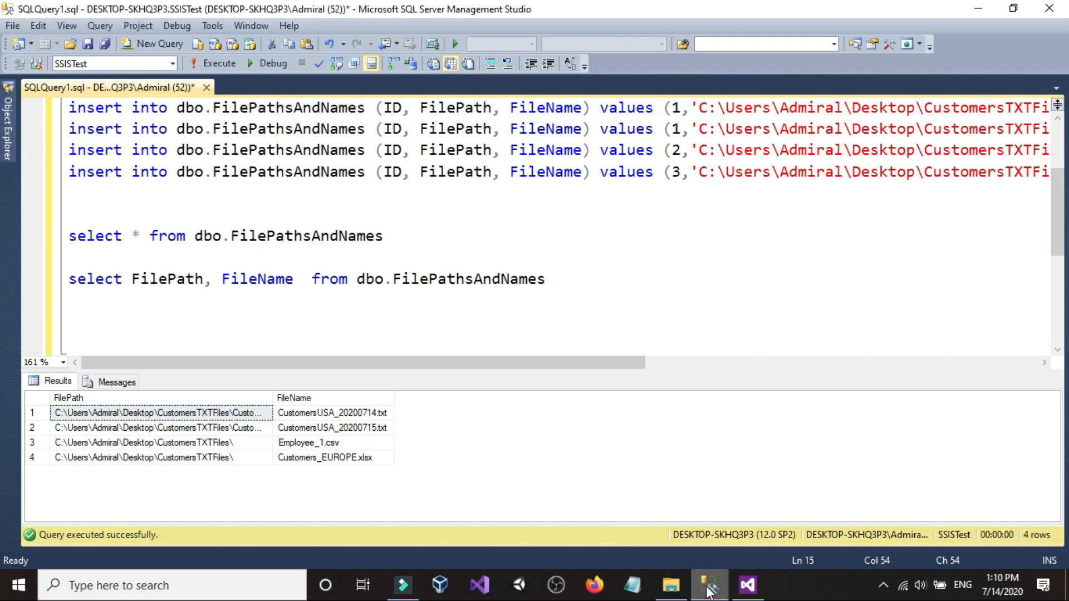
left_click(748, 585)
left_click(647, 259)
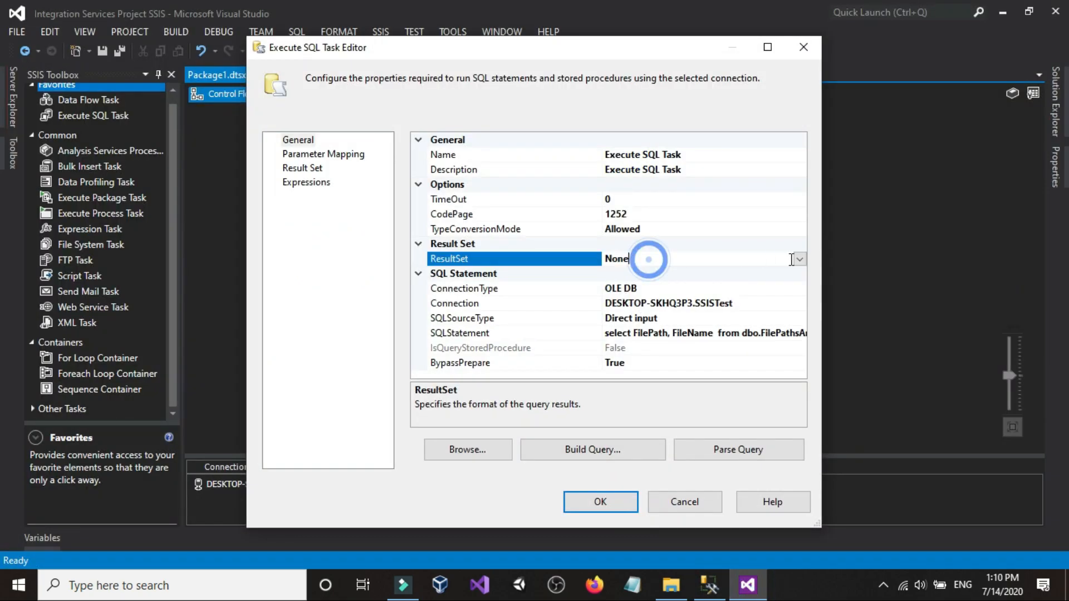
left_click(800, 259)
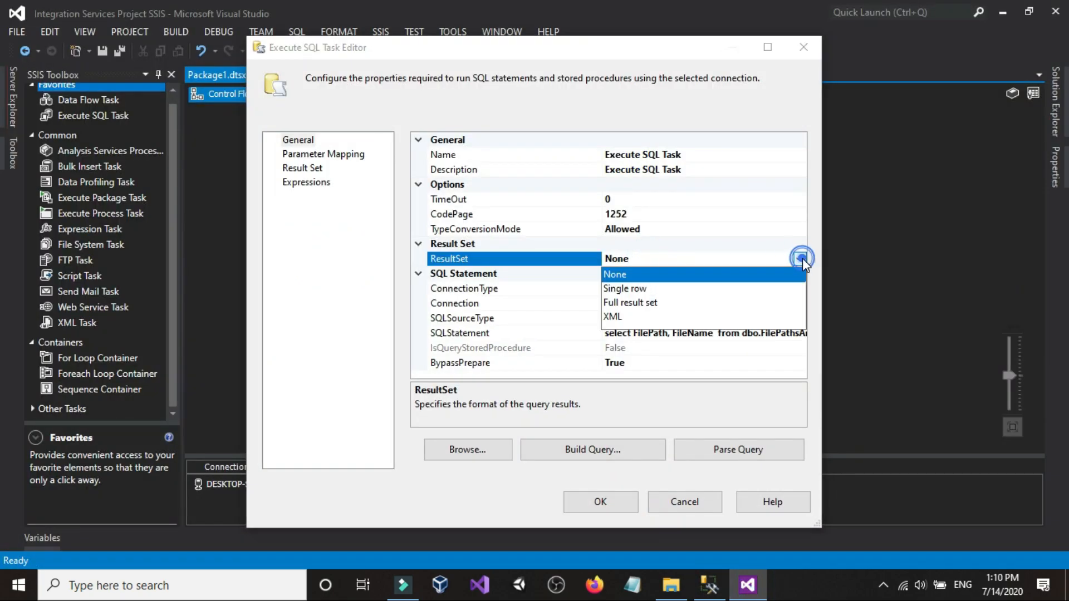
left_click(634, 303)
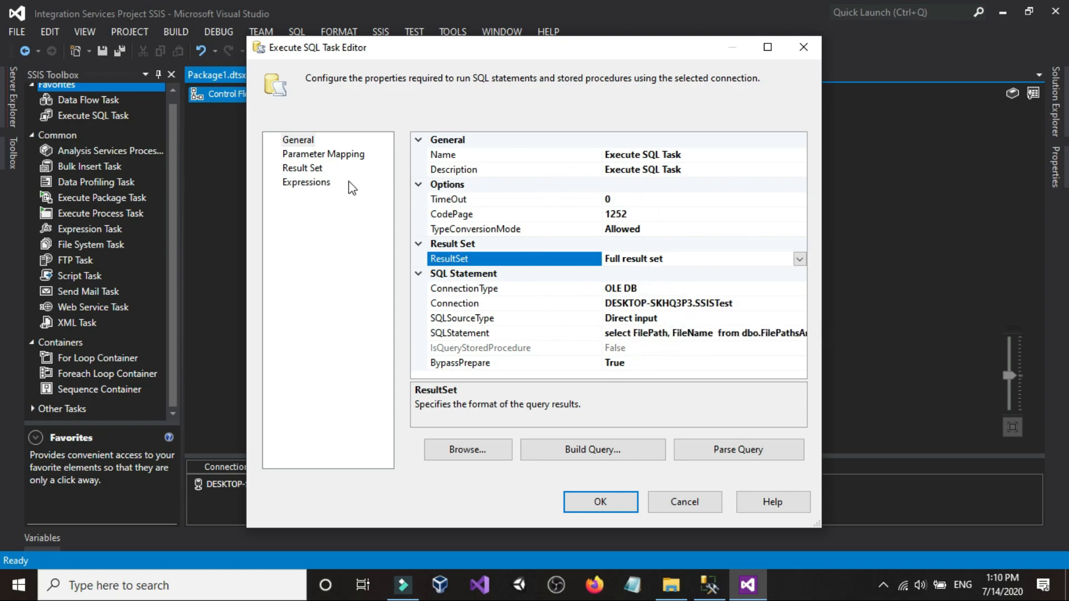
Step: Add a result set entry to the Execute SQL Task with the result name 0
left_click(310, 169)
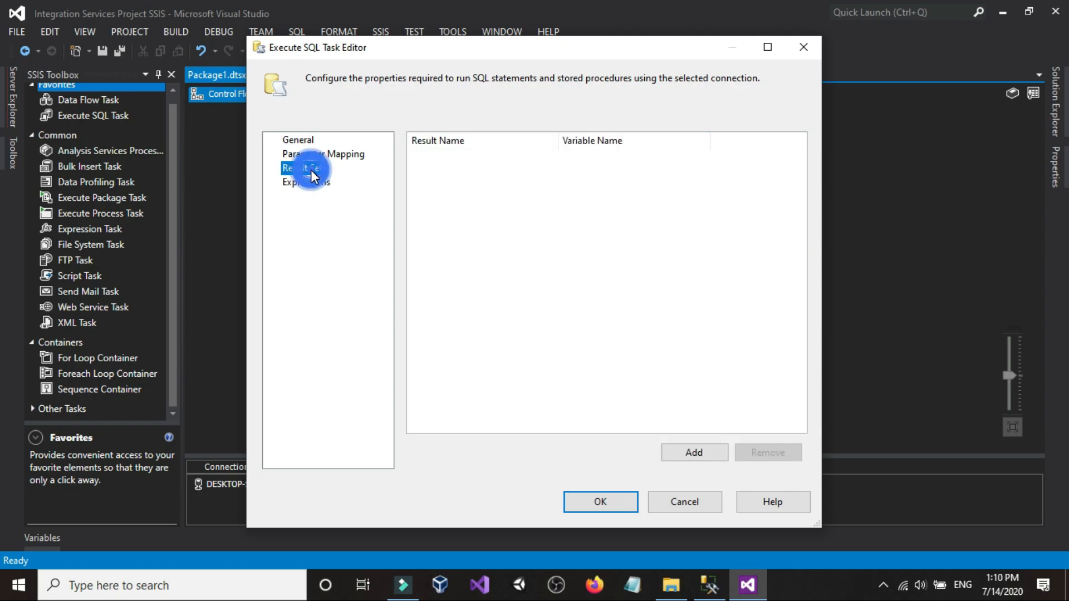
left_click(694, 452)
left_click(517, 158)
double_click(515, 159)
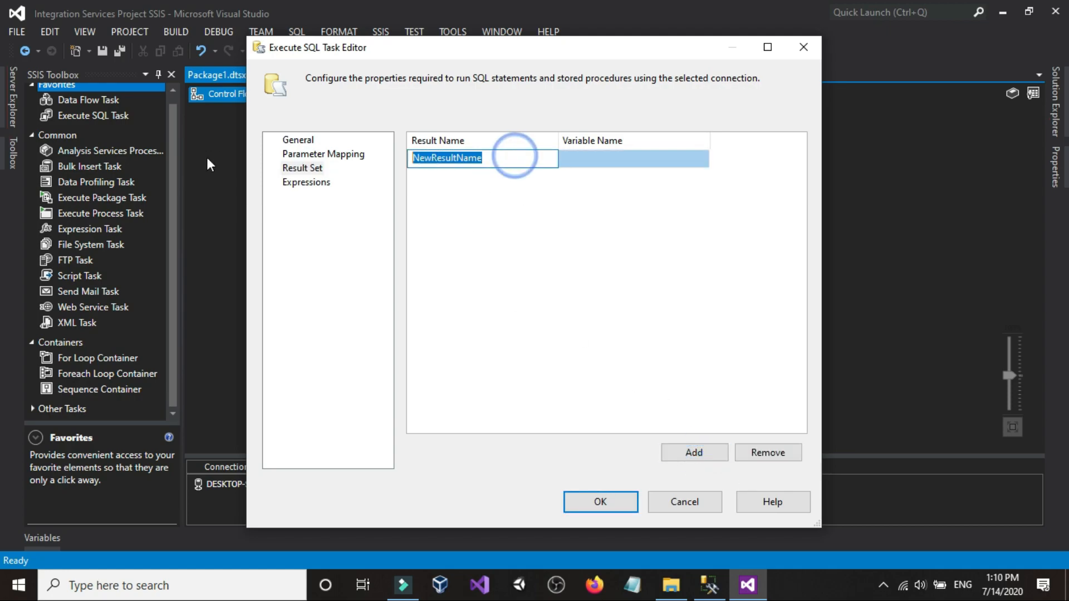
type("0")
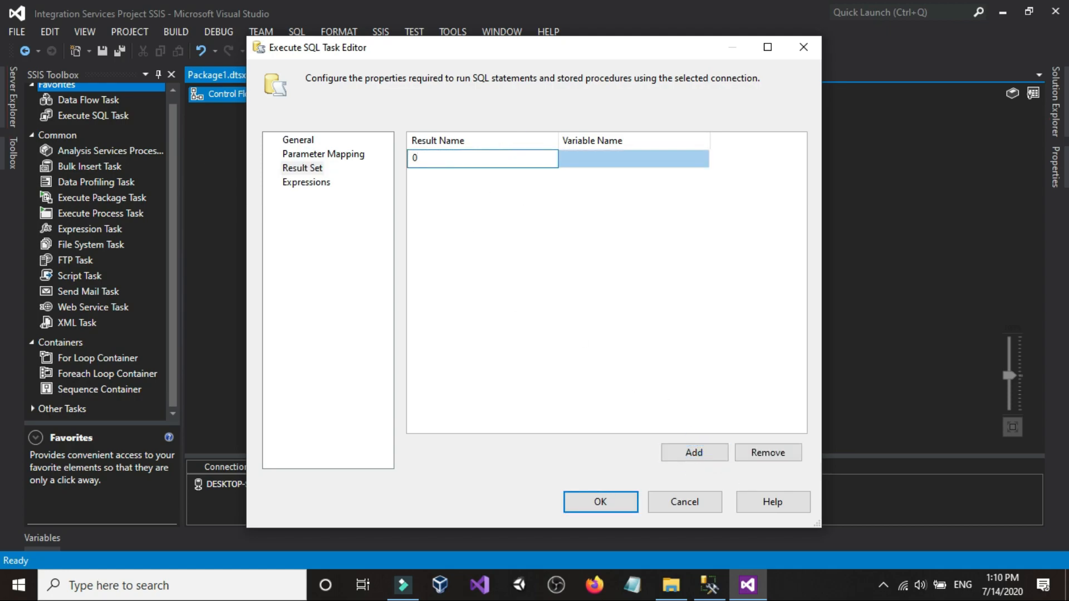
left_click(512, 209)
left_click(667, 451)
left_click(666, 453)
left_click(667, 452)
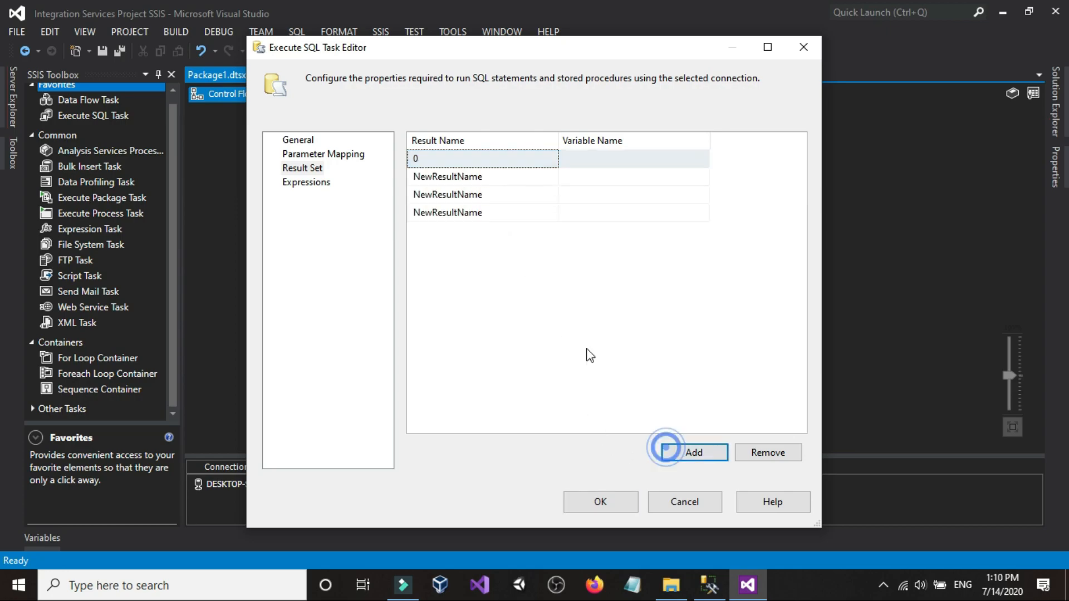
left_click(496, 174)
left_click(498, 175)
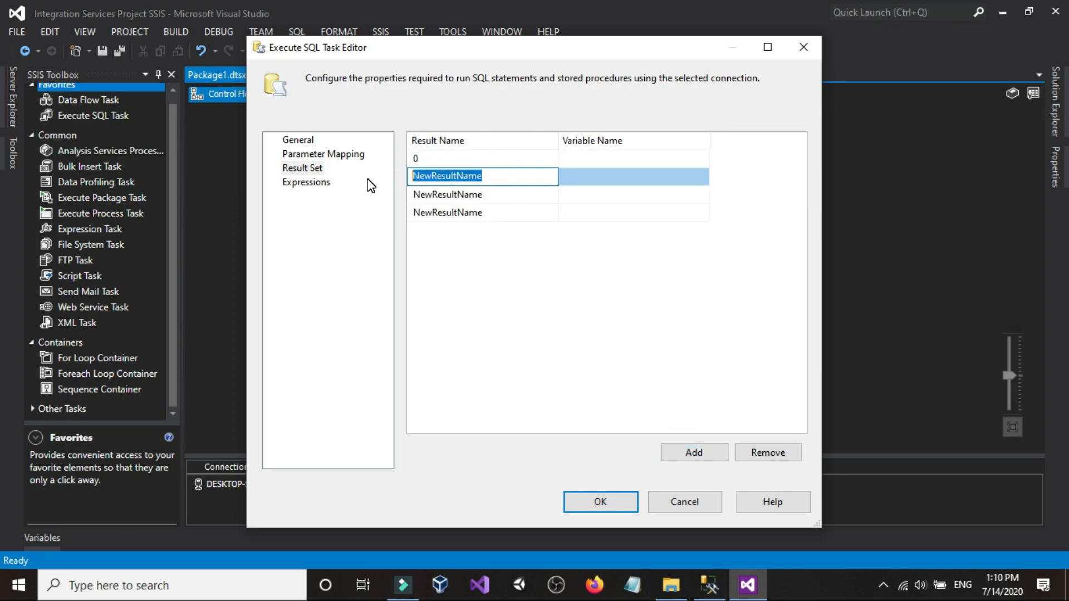
type("1")
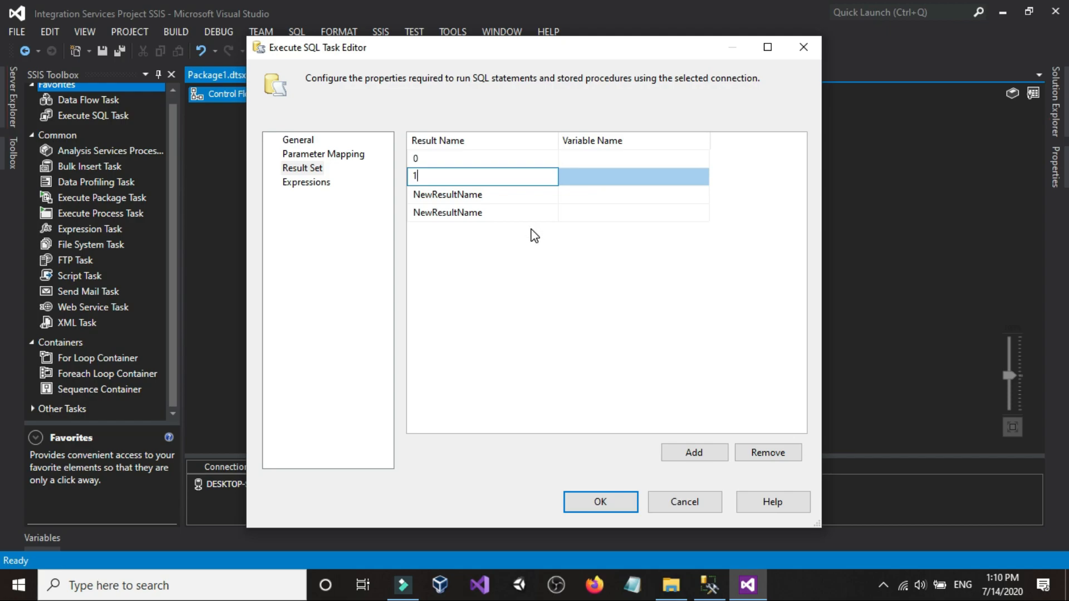
left_click(513, 194)
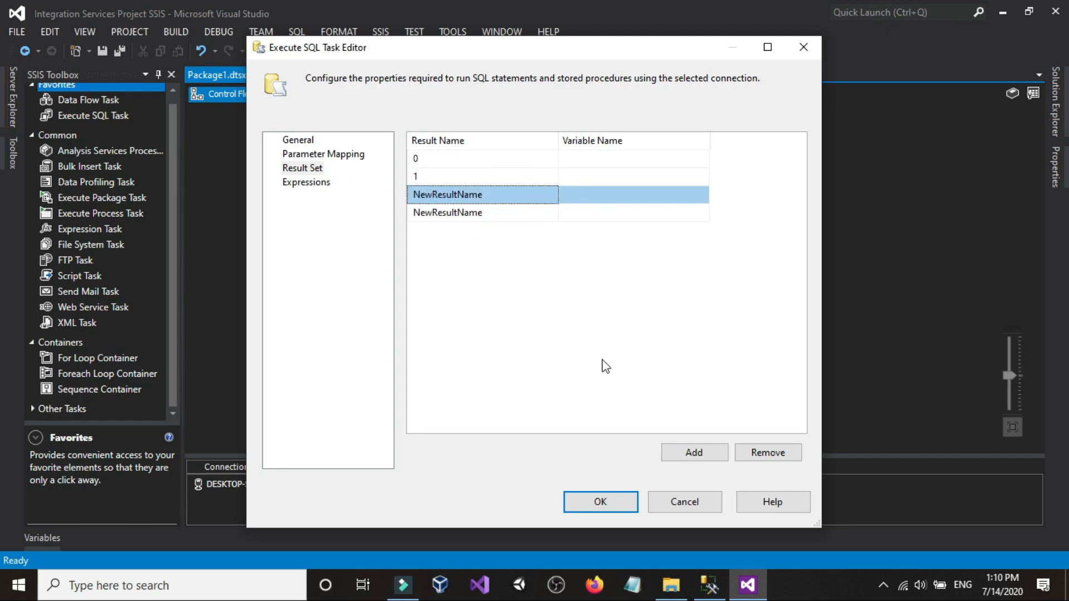
left_click(768, 452)
left_click(768, 453)
left_click(768, 453)
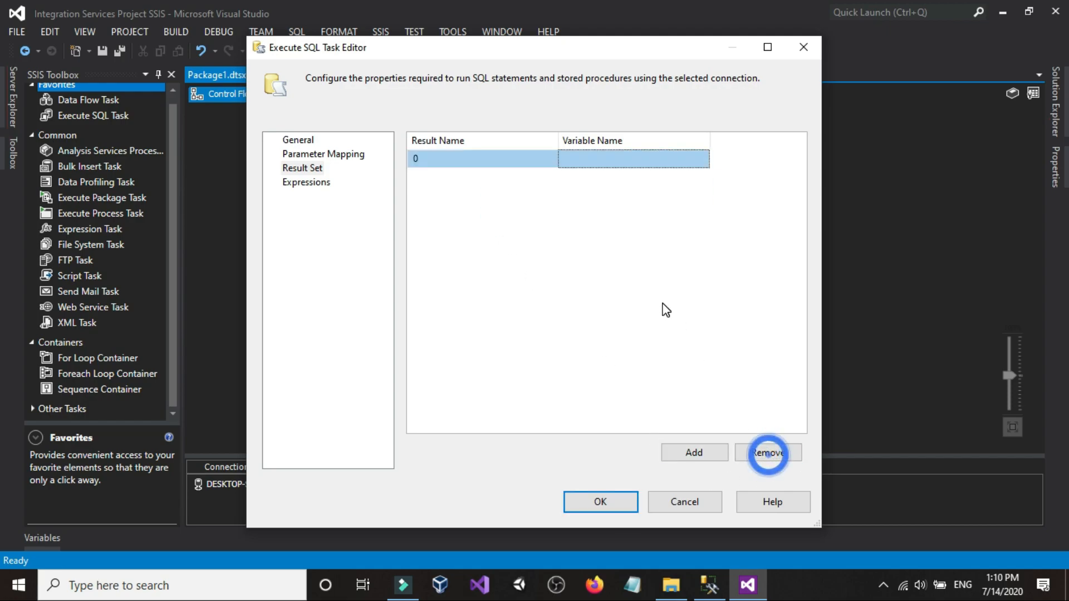
Step: Define a new variable for result 0 named FilePathNameOBJECTFlatFile in Package1, with value type Object
left_click(632, 159)
left_click(703, 159)
left_click(666, 178)
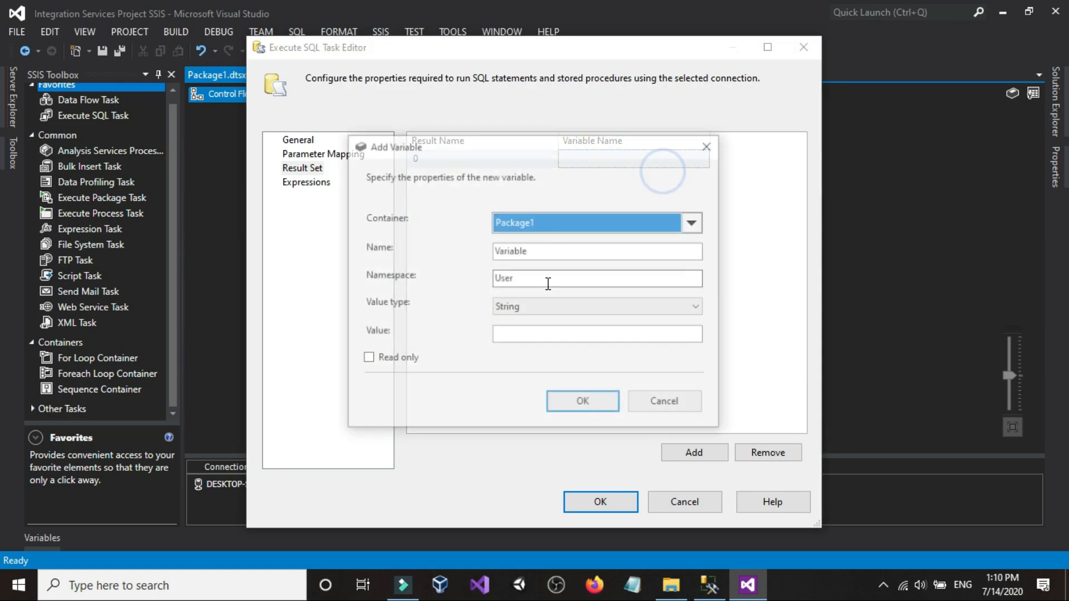
double_click(558, 253)
type("File")
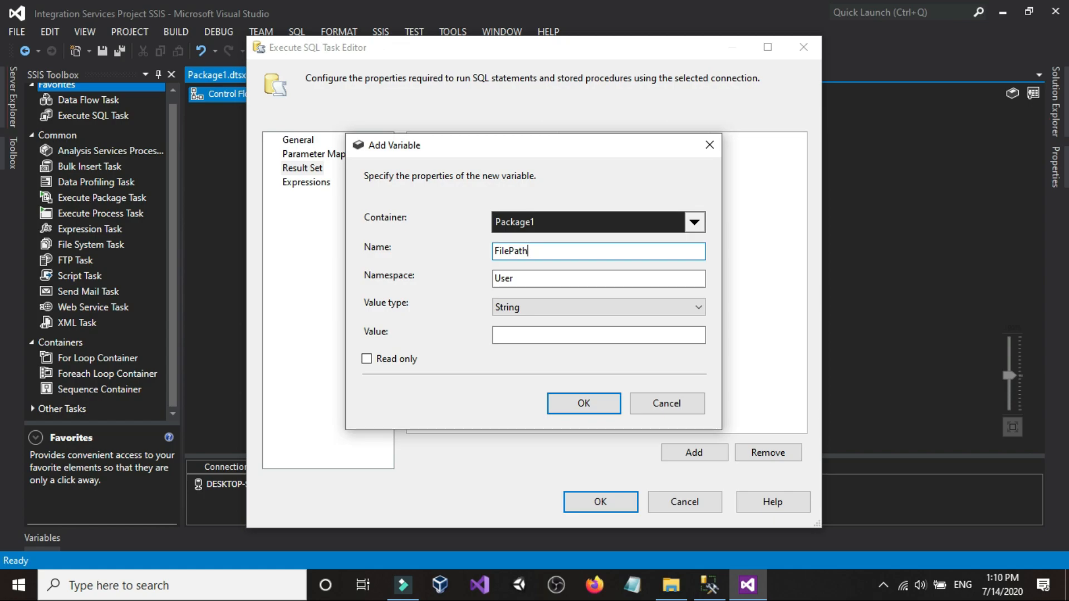
type("PathNameOBJECTFlatFile")
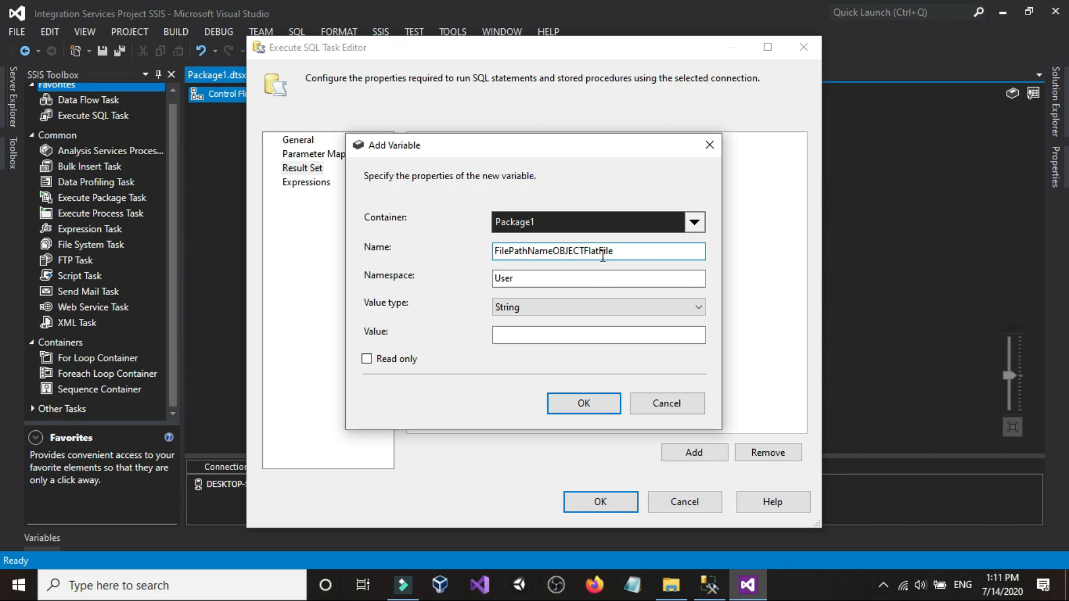
left_click(551, 308)
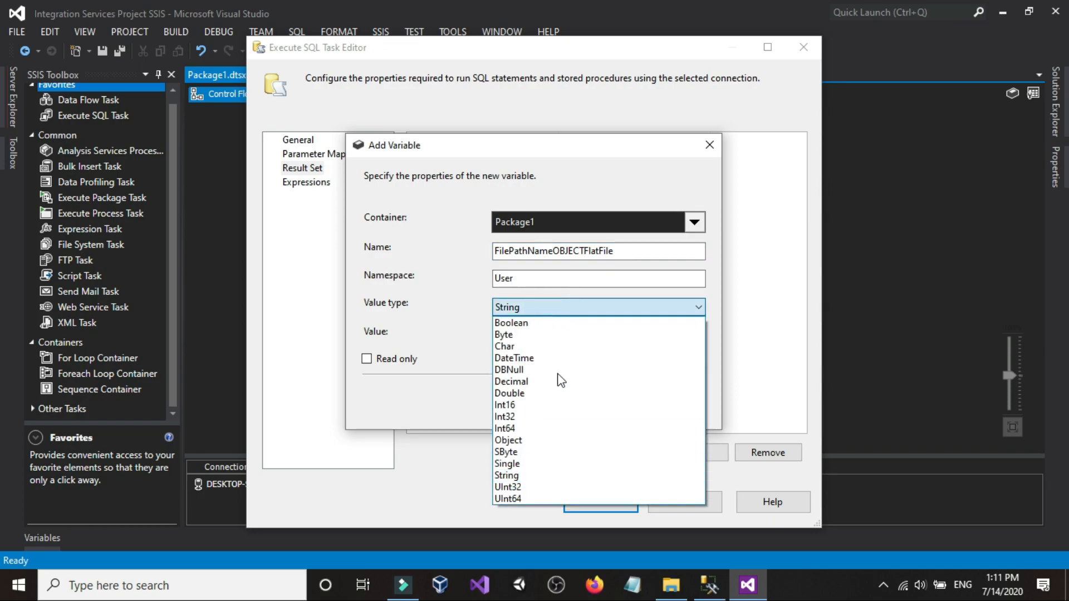
left_click(532, 440)
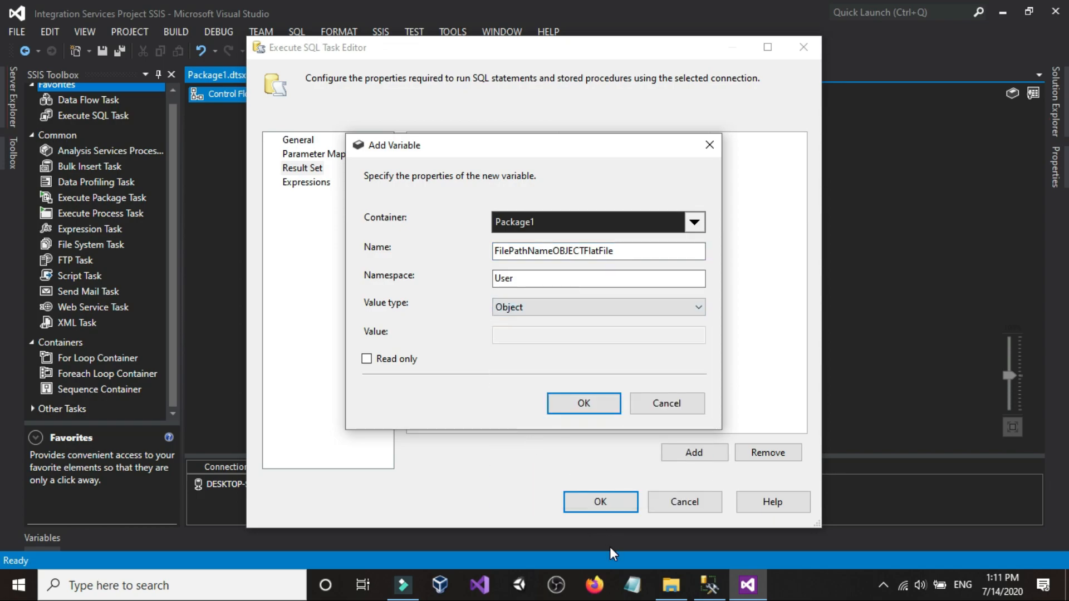
Step: Review the query results in SQL Server Management Studio, return to Visual Studio and accept the new variable and the Execute SQL Task's settings
mouse_move(706, 588)
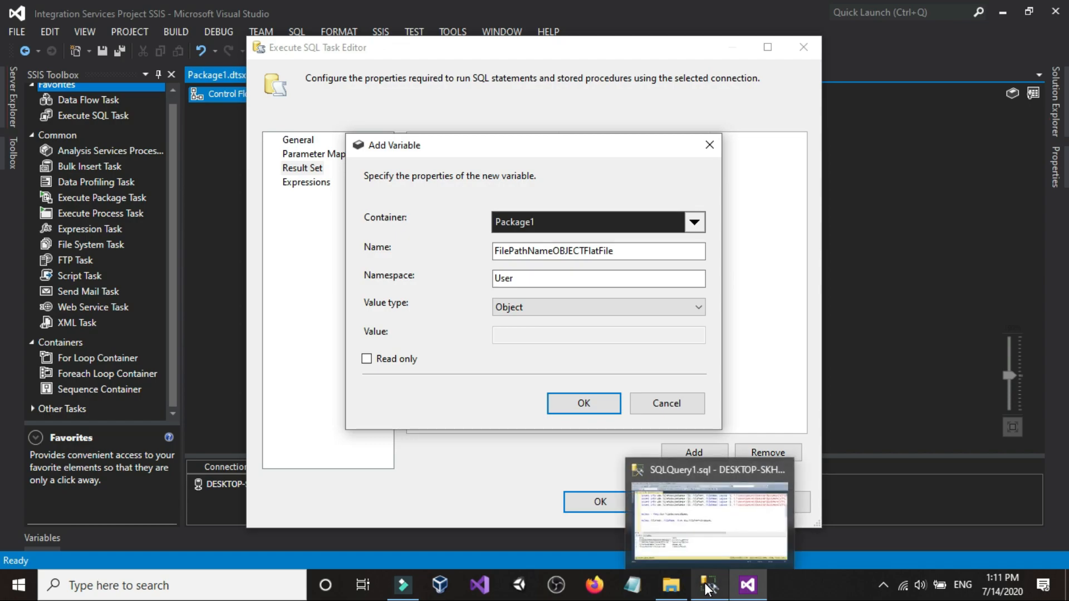
left_click(706, 588)
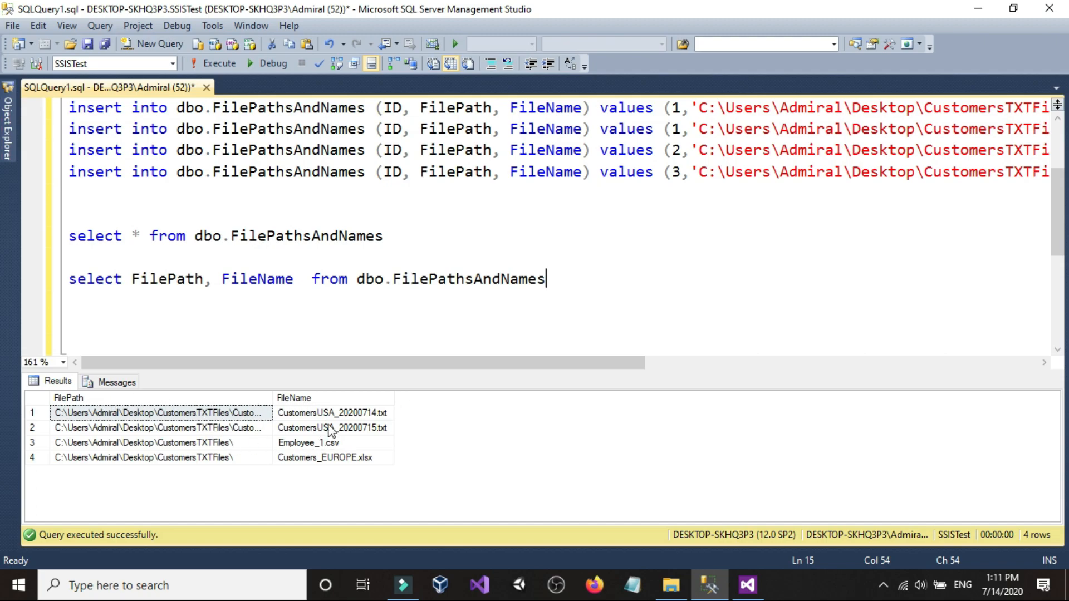
left_click(733, 595)
left_click(586, 400)
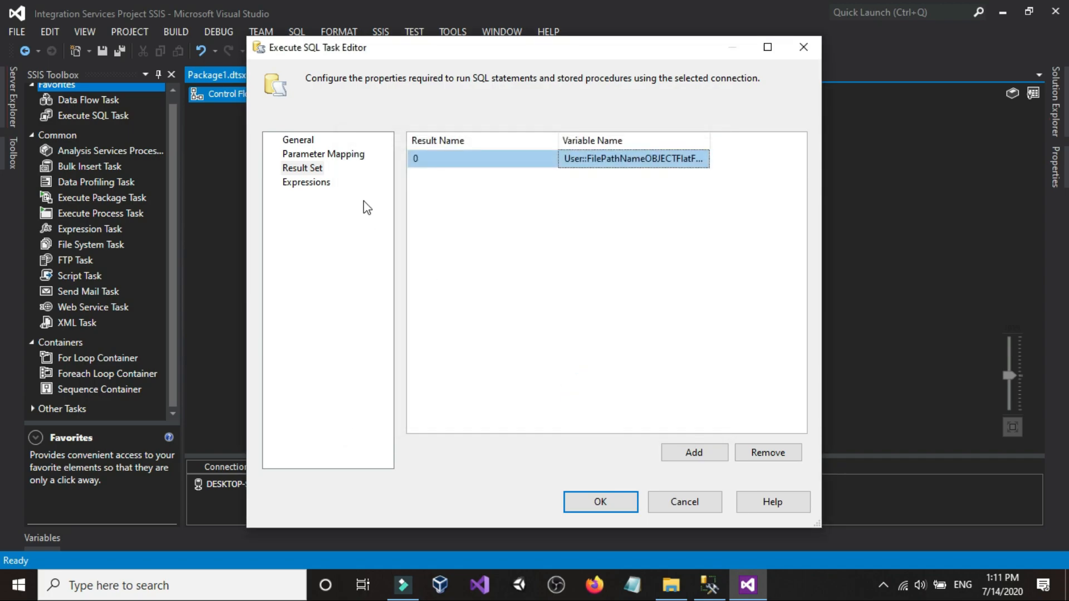
left_click(601, 503)
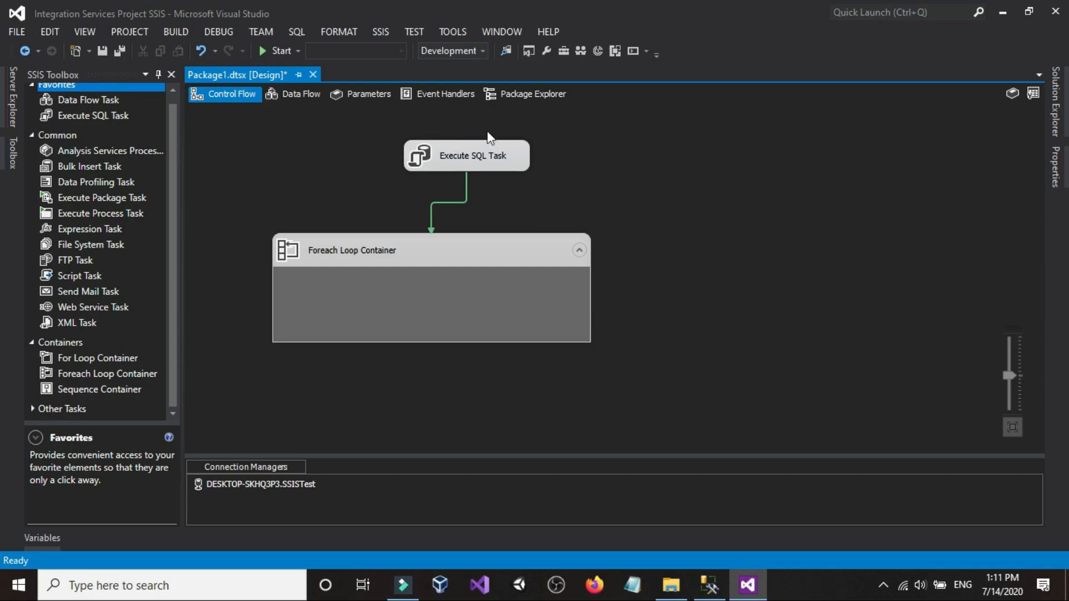
Step: Examine the package's variables list and return to the control flow
right_click(820, 175)
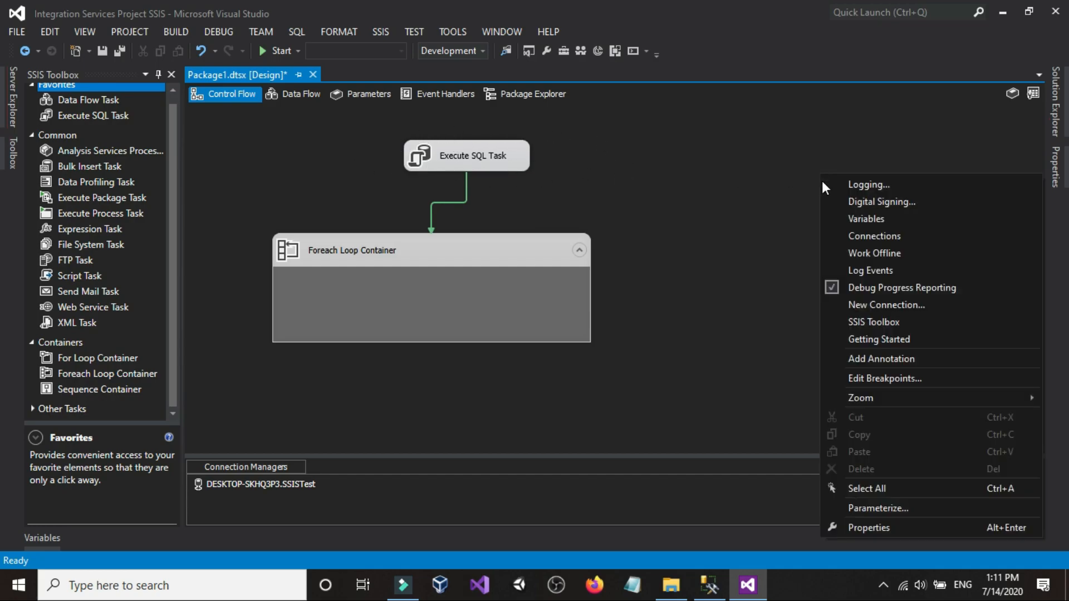
left_click(847, 214)
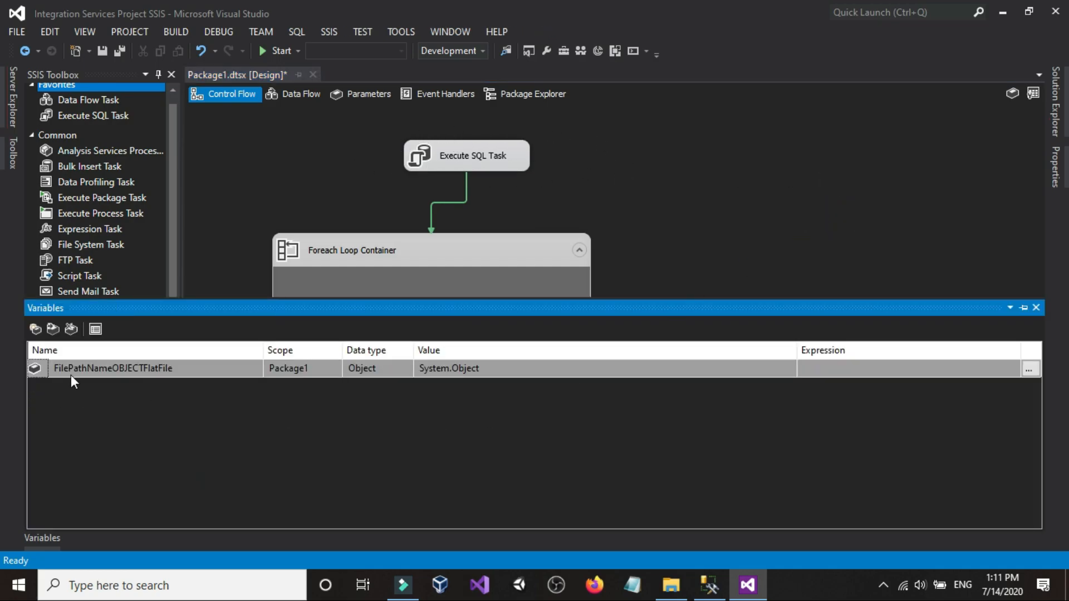
left_click(659, 213)
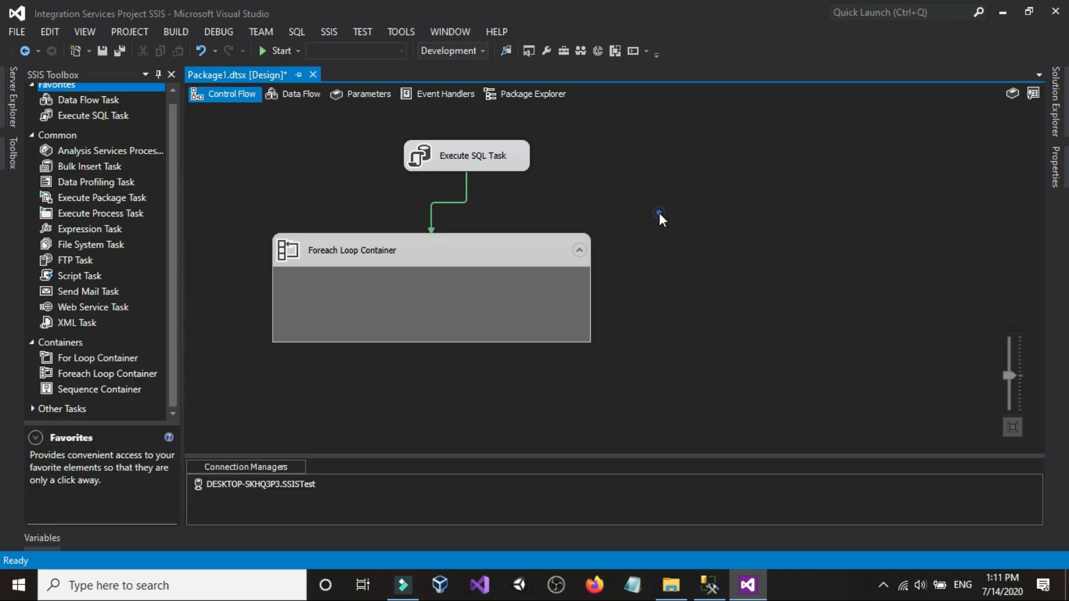
Step: Set the Foreach Loop Container's enumerator to Foreach ADO Enumerator with User::FilePathNameOBJECTFlatFile as the ADO object source variable
left_click(465, 254)
left_click_drag(466, 254, 469, 261)
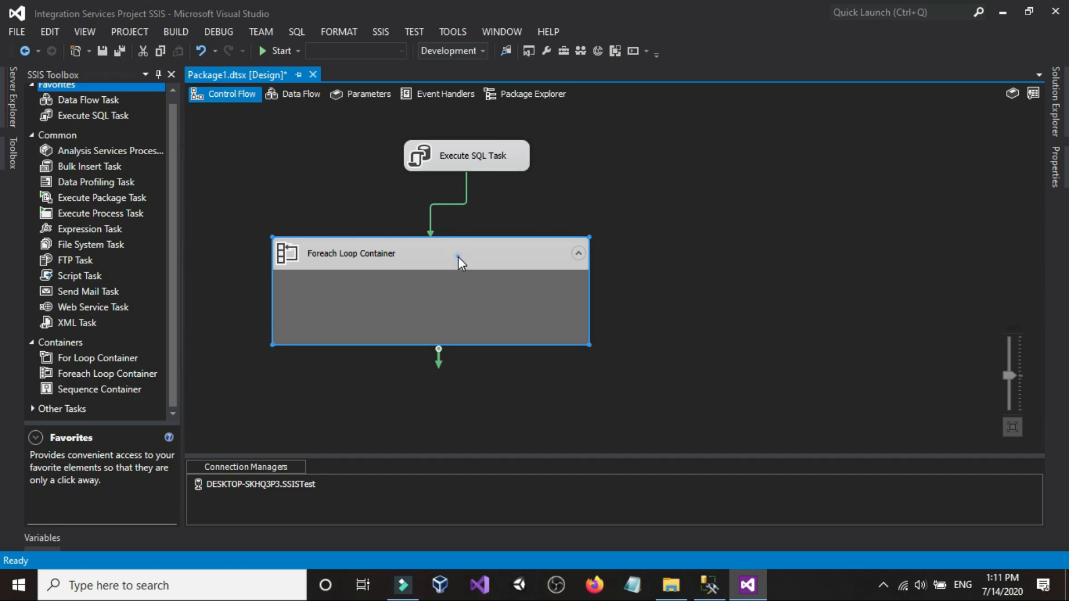
double_click(458, 257)
left_click(303, 153)
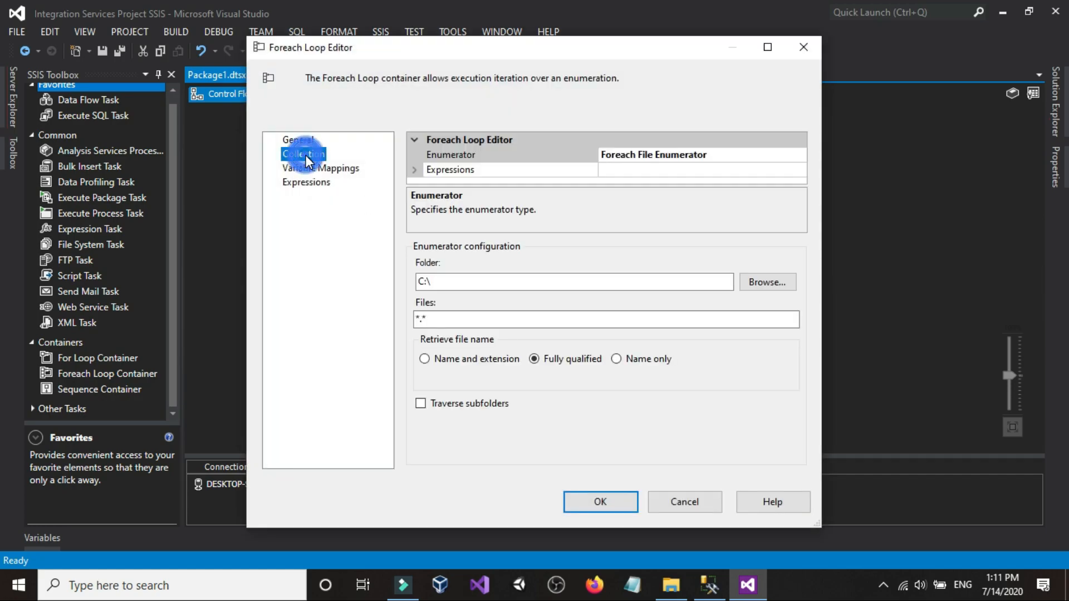
left_click(726, 156)
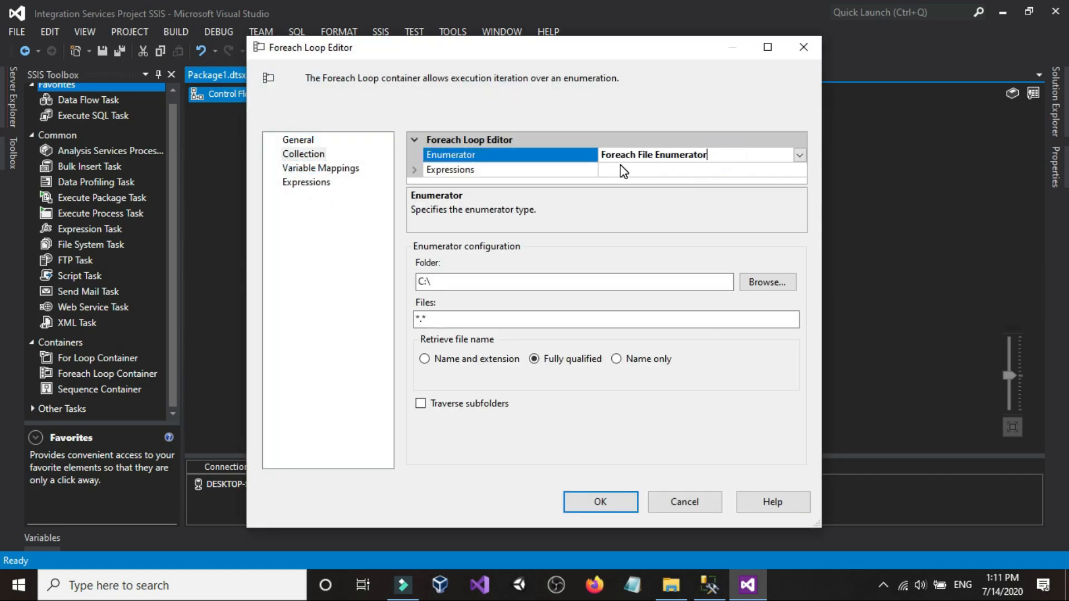
left_click(799, 155)
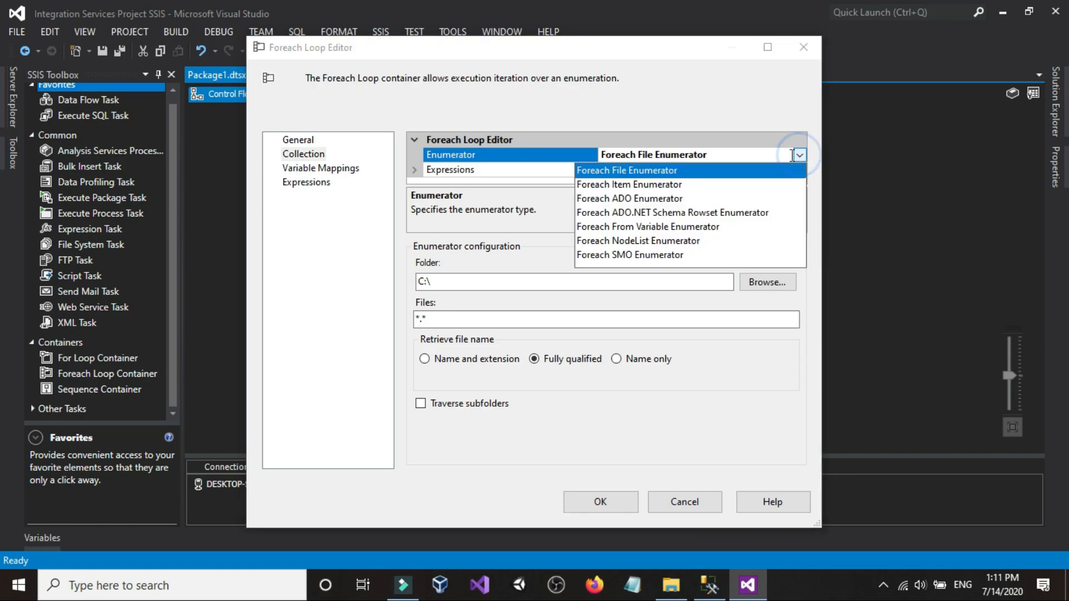
left_click(640, 199)
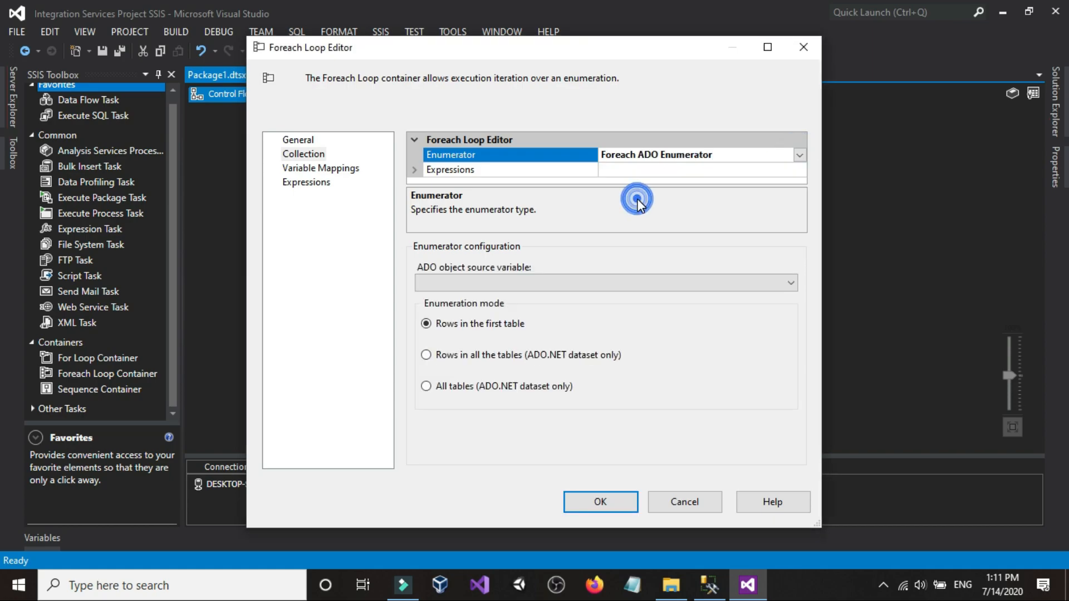
left_click(480, 284)
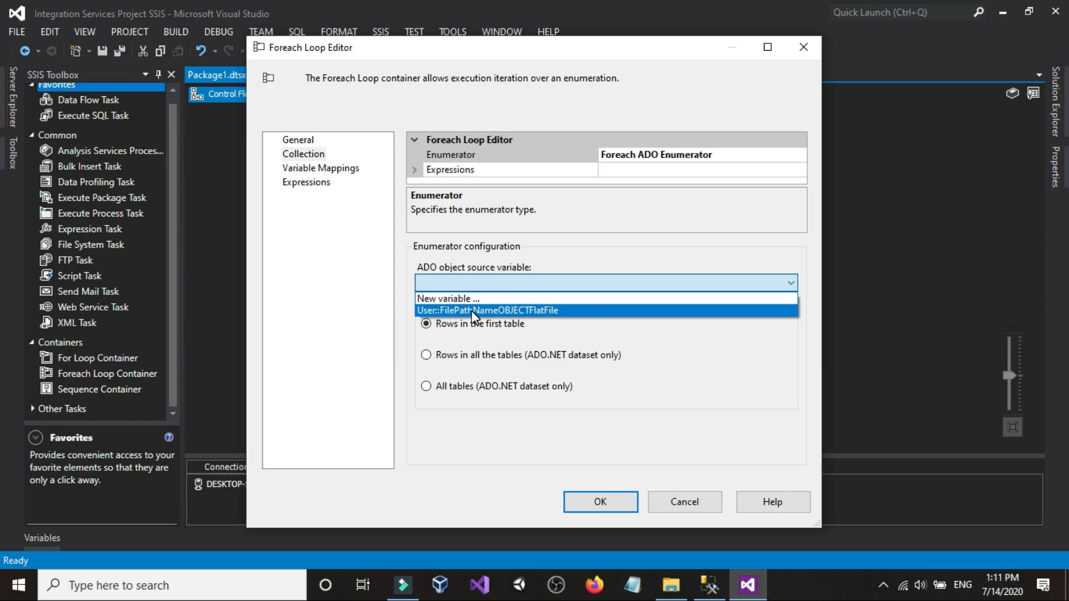
left_click(557, 310)
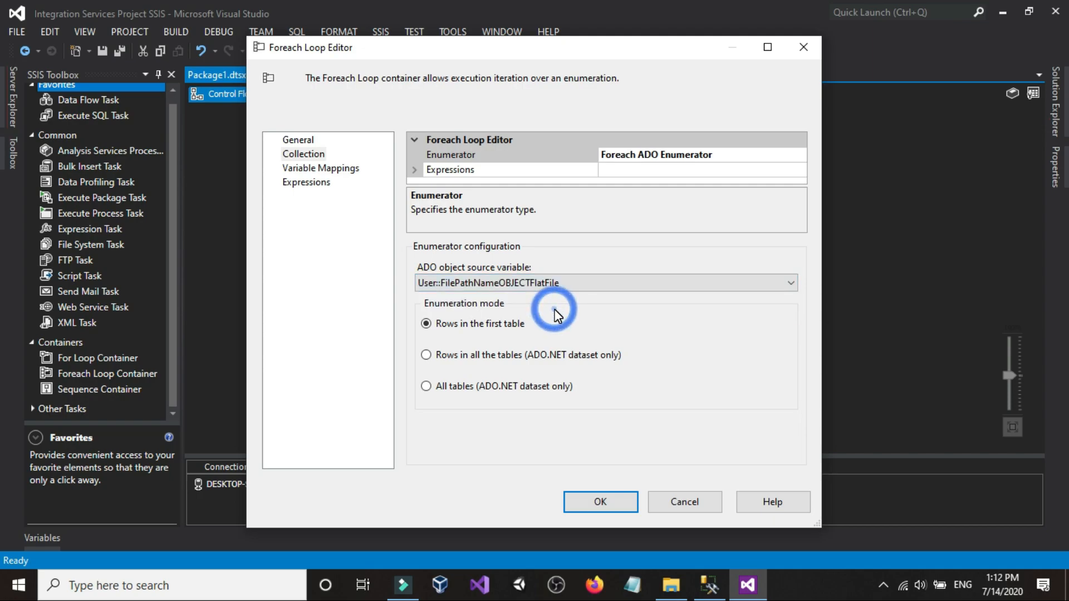
left_click(340, 167)
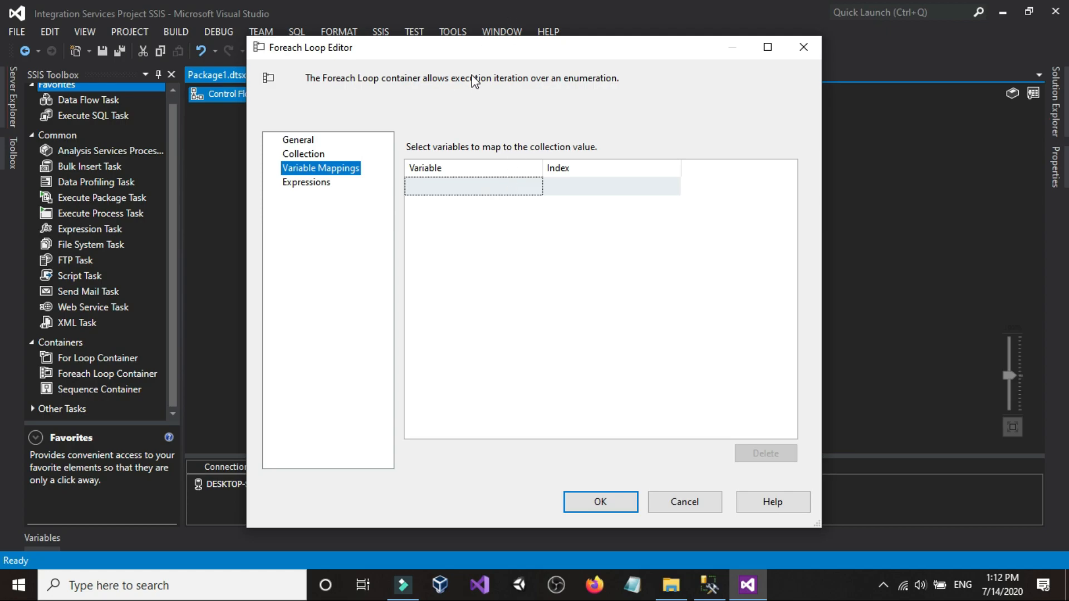
left_click_drag(480, 51, 440, 96)
left_click(494, 230)
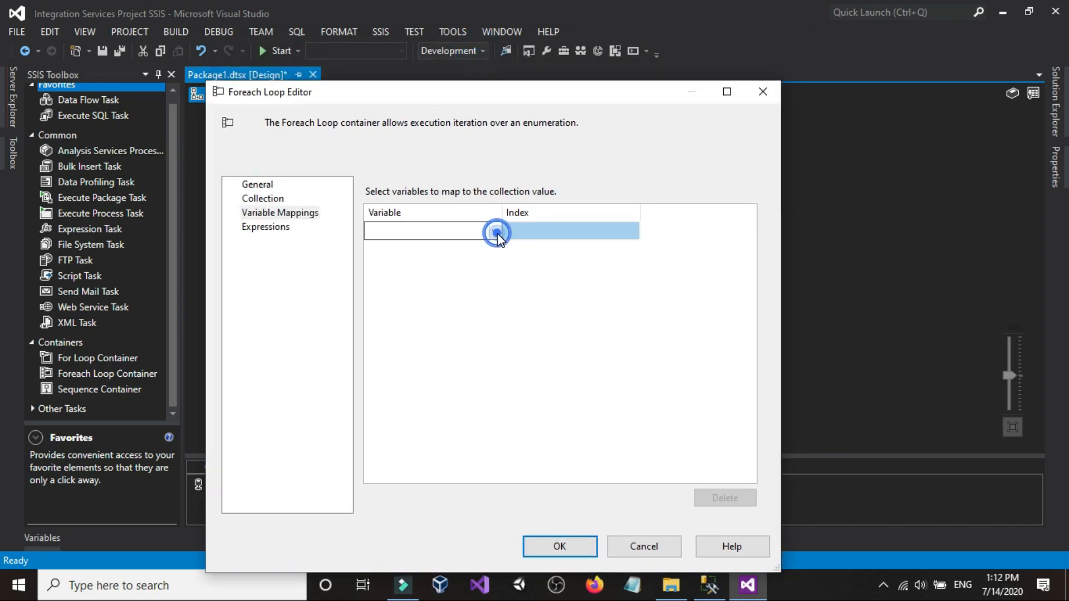
left_click(495, 230)
left_click(472, 247)
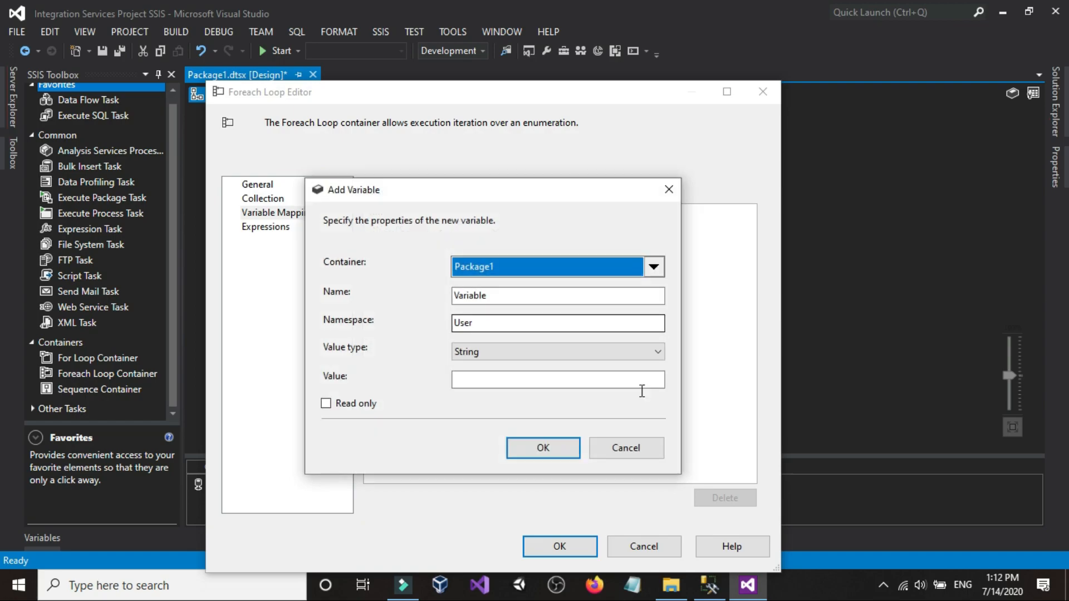
left_click(623, 448)
left_click(635, 538)
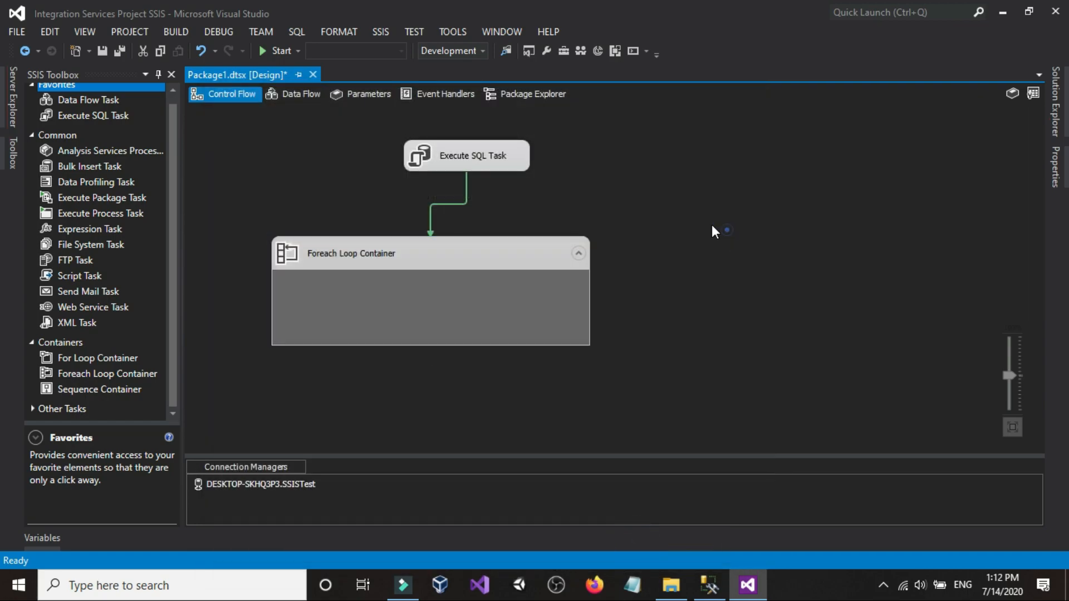
Step: Examine the Execute SQL Task's SQL statement for the order of its selected columns, and close the editor without changes
left_click(476, 138)
double_click(475, 139)
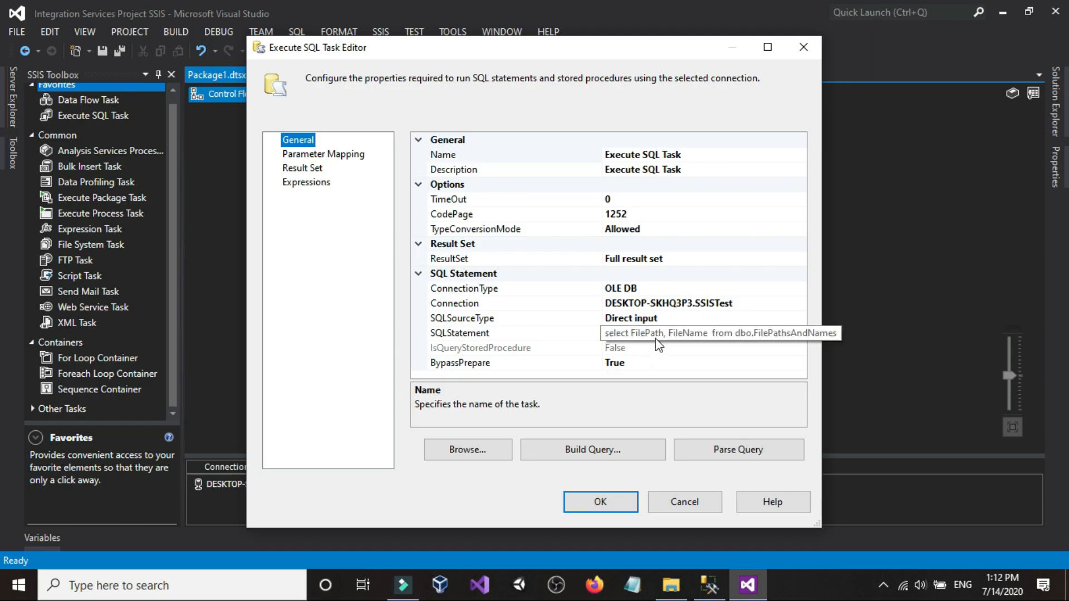
double_click(668, 333)
left_click(639, 333)
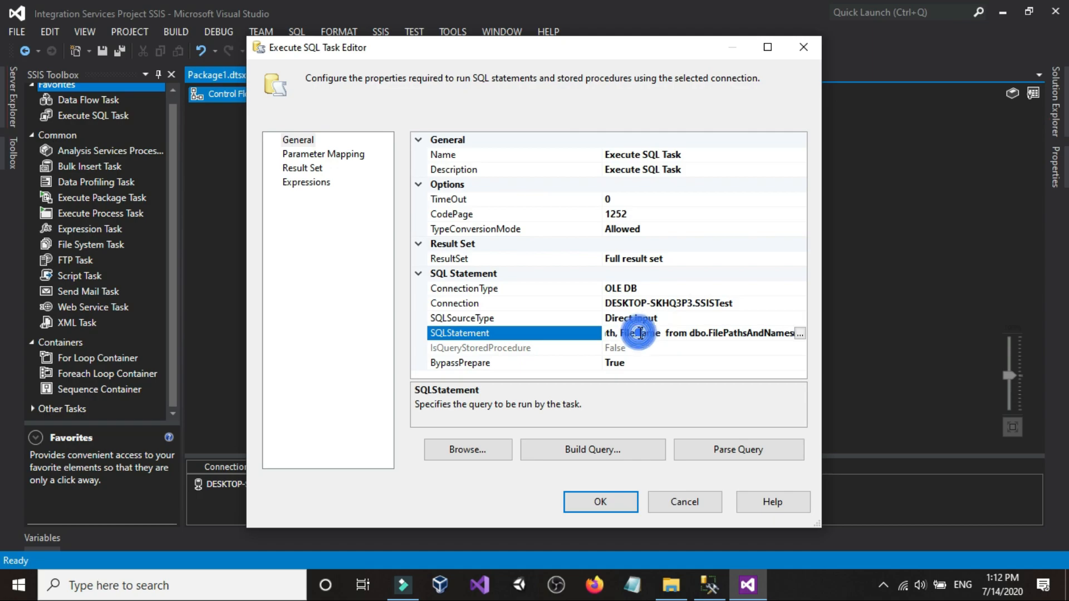
left_click(799, 333)
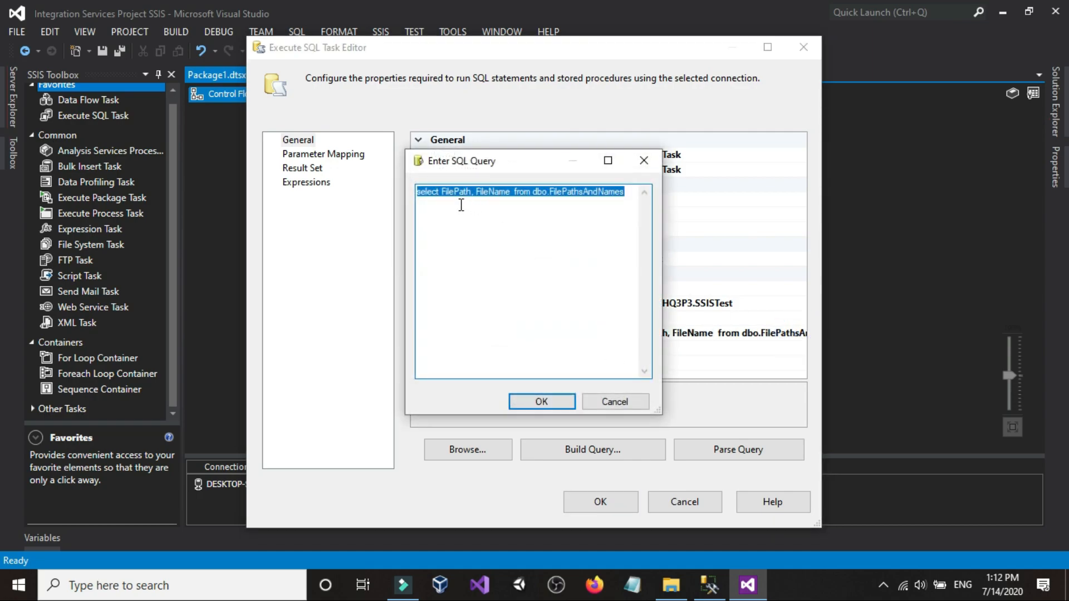
left_click(440, 193)
left_click_drag(479, 193, 512, 196)
left_click(476, 191)
left_click(477, 194)
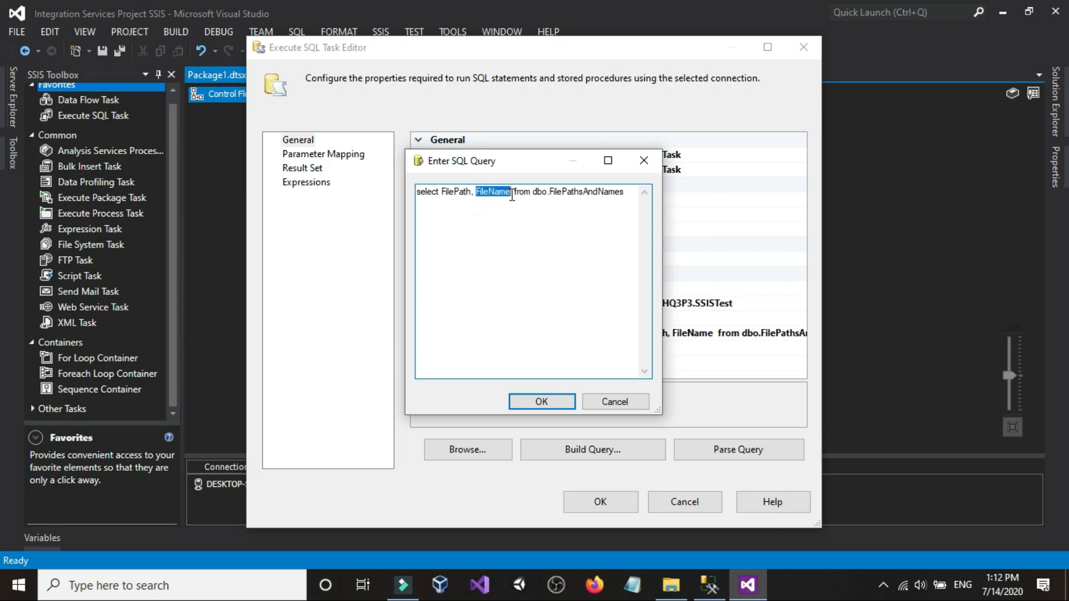
left_click(613, 402)
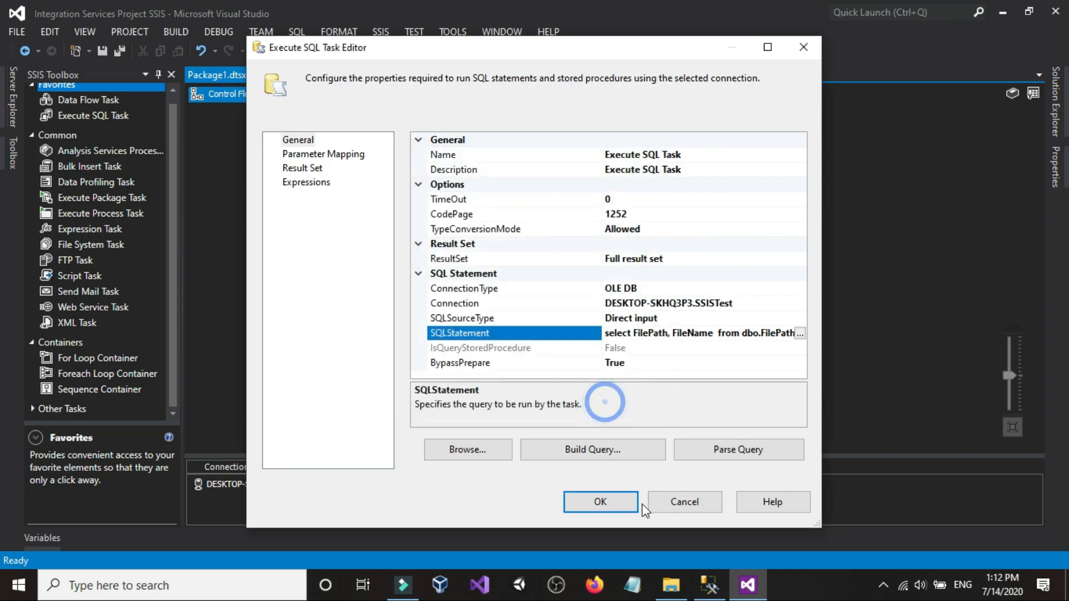
left_click(672, 505)
Step: Set the Foreach Loop Container to the Foreach ADO Enumerator with User::FilePathNameOBJECTFlatFile as its ADO object source variable
double_click(496, 261)
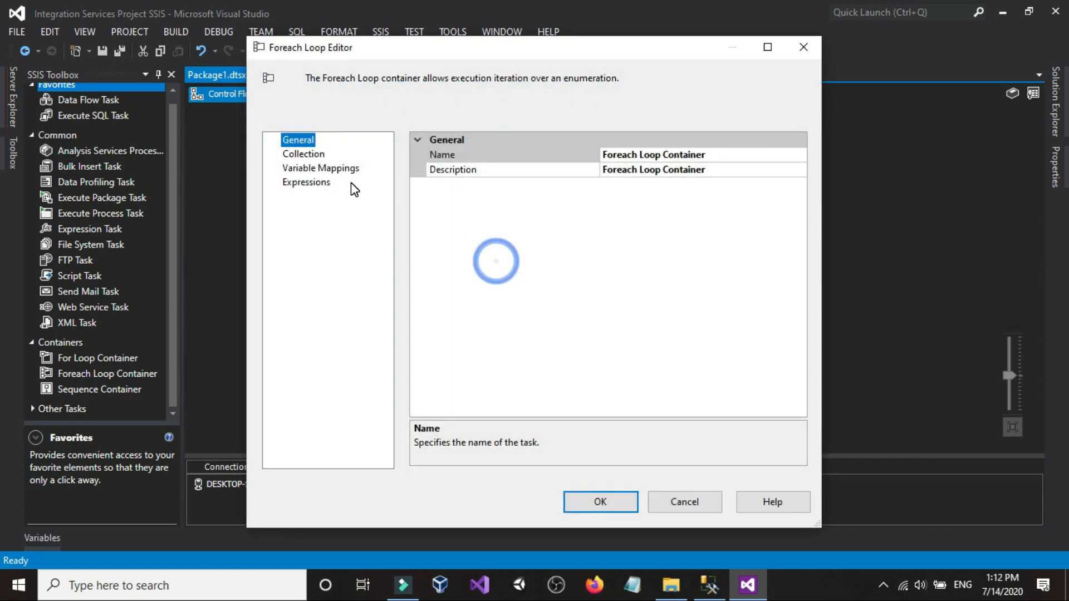
left_click(317, 155)
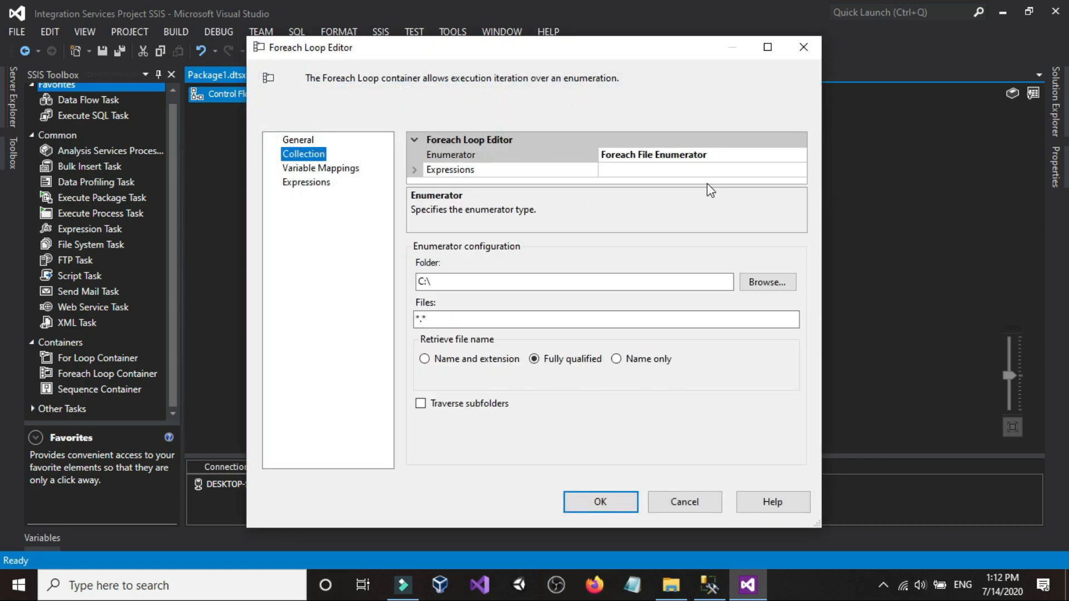
left_click(756, 156)
left_click(799, 156)
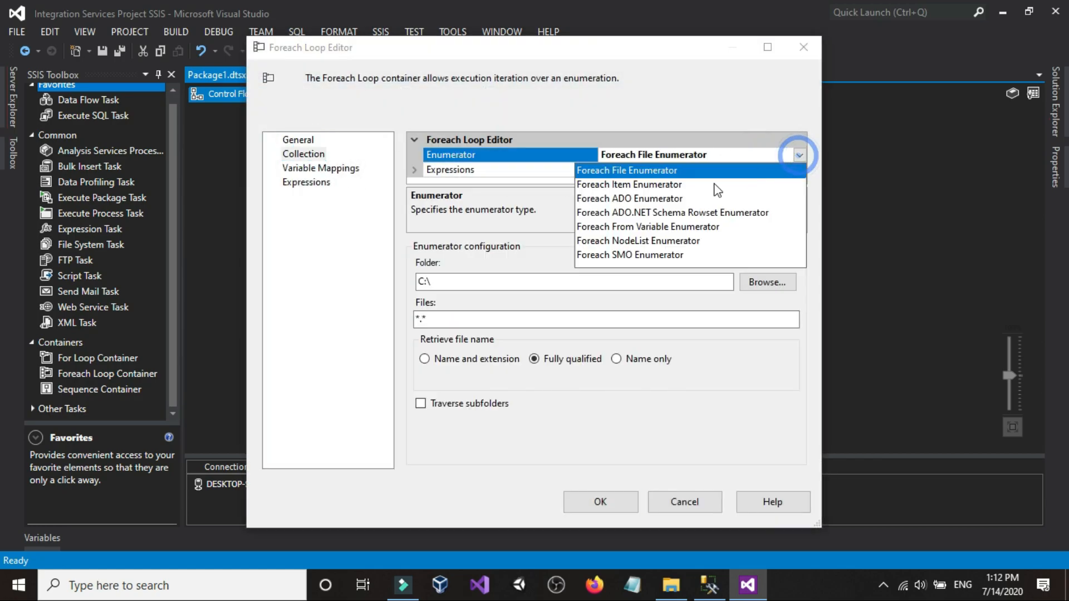
left_click(628, 199)
left_click(453, 284)
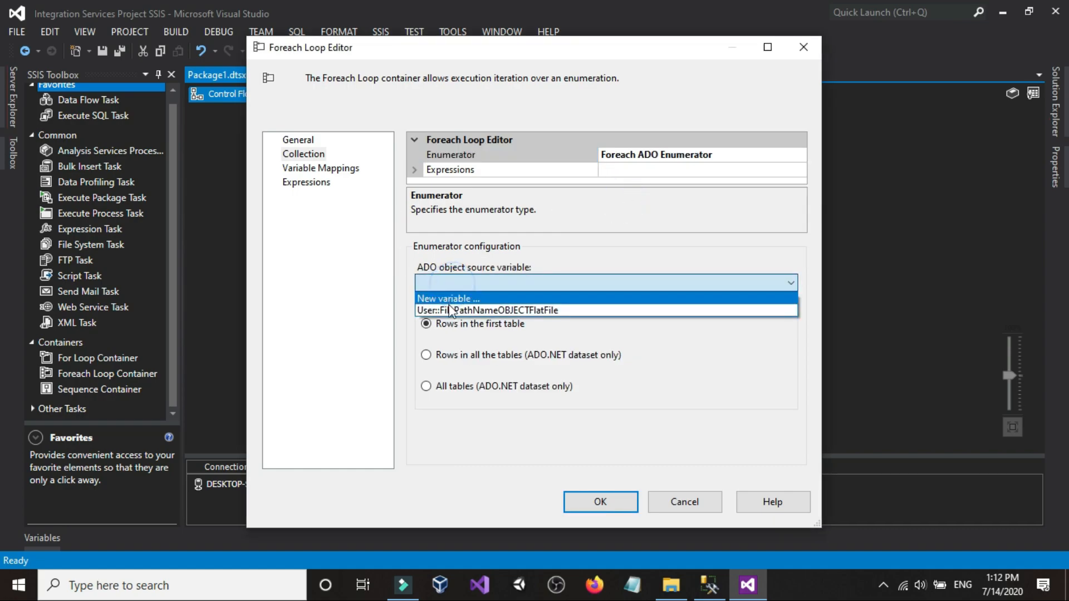
left_click(452, 311)
Step: Create a String variable named FilePath in Package1 and map it to index 0 of the loop's collection
left_click(326, 168)
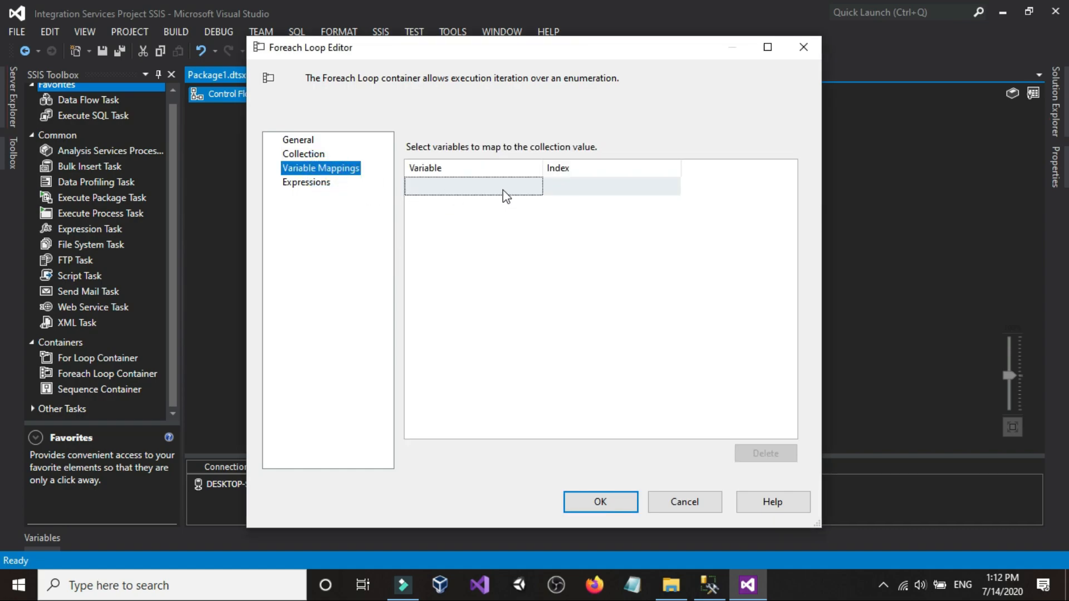
left_click(532, 189)
left_click(536, 187)
left_click(507, 202)
left_click(556, 251)
type("FilePath")
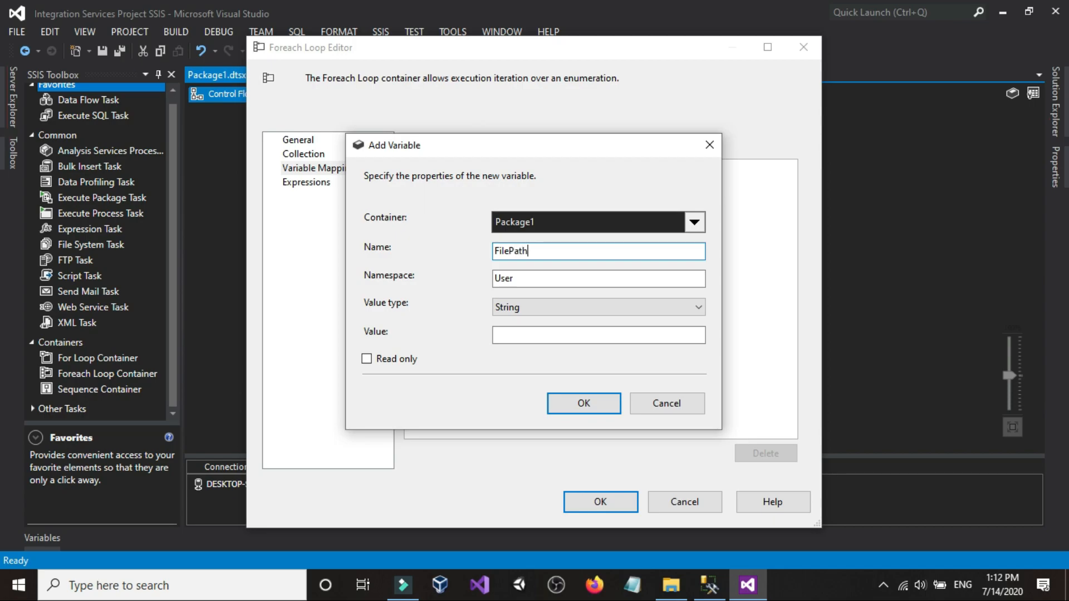
left_click(583, 402)
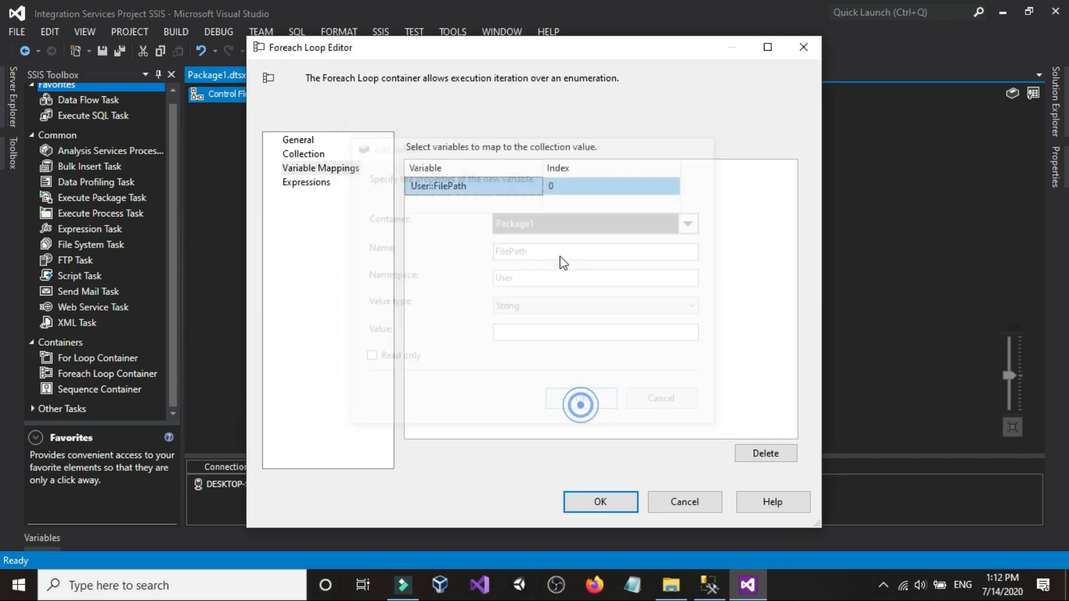
Step: Create a String variable named FileNameFlatFile in Package1, map it to index 1, and accept the loop container's settings
left_click(446, 206)
left_click(536, 205)
left_click(522, 223)
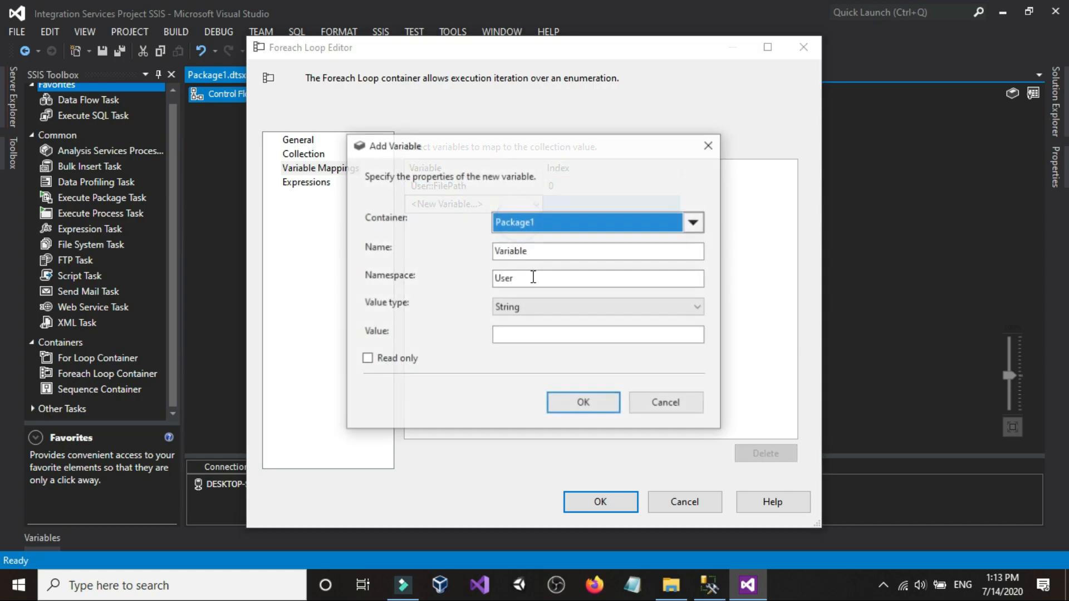
double_click(553, 249)
type("FileName")
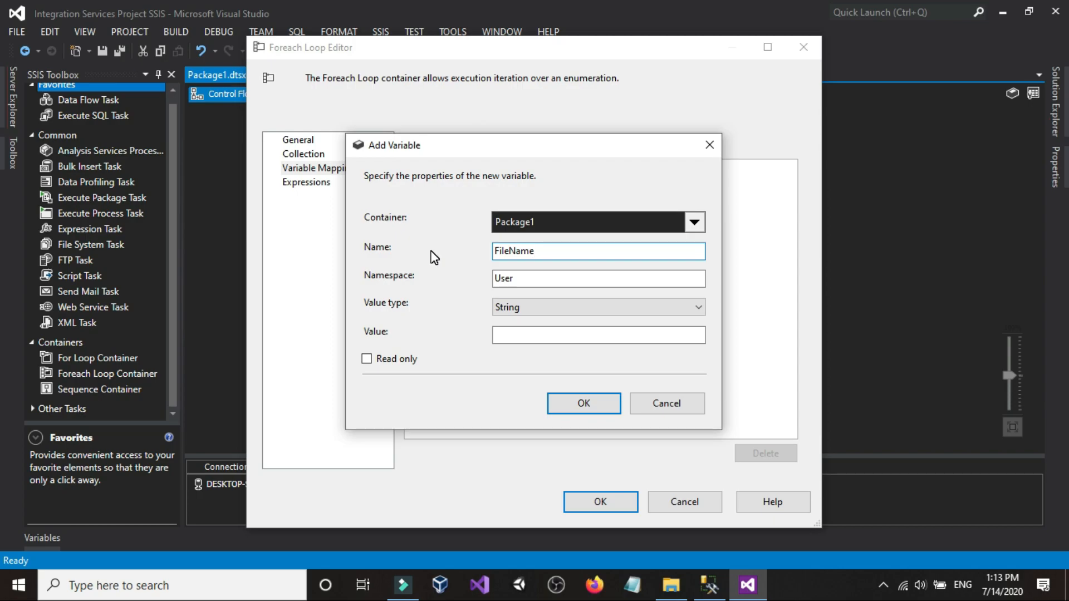
type("FlatFile")
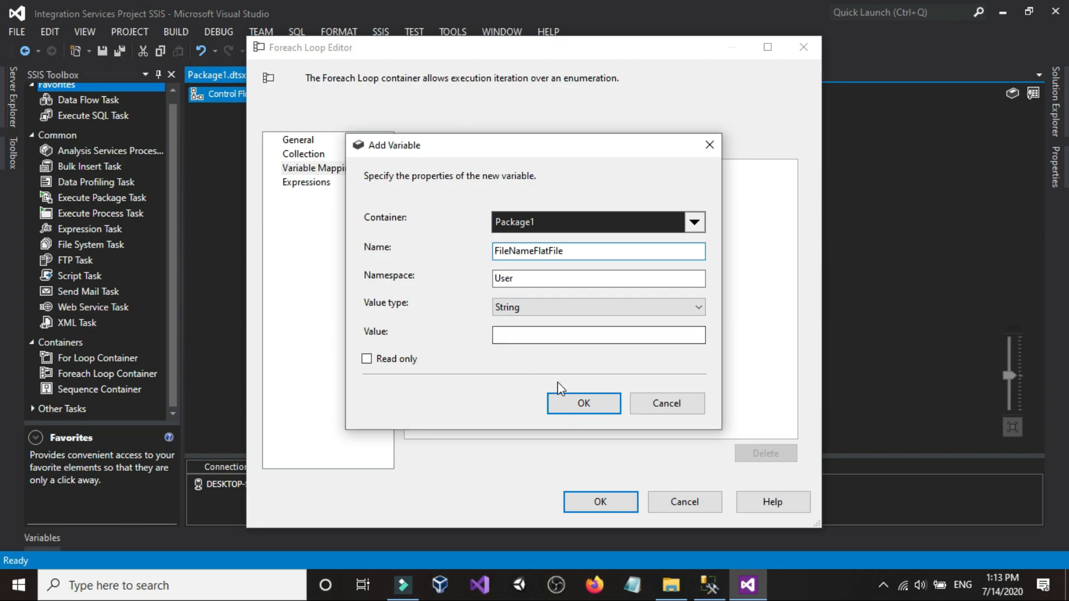
left_click(583, 402)
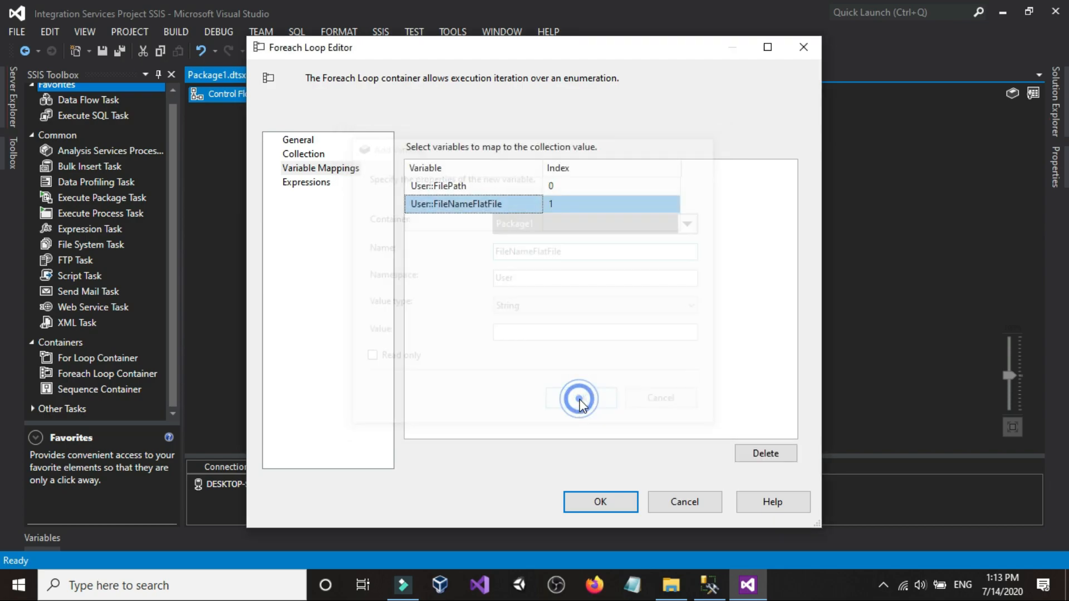
left_click(497, 185)
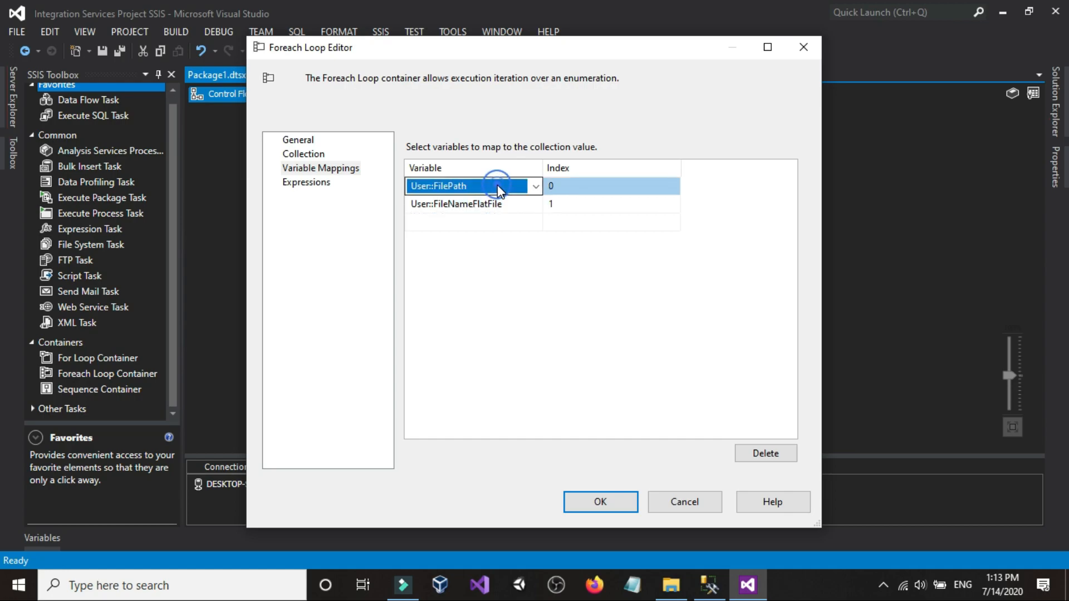
left_click(577, 502)
Step: Rename the package variable FilePath to FilePathFlatFile in the variables list
right_click(817, 278)
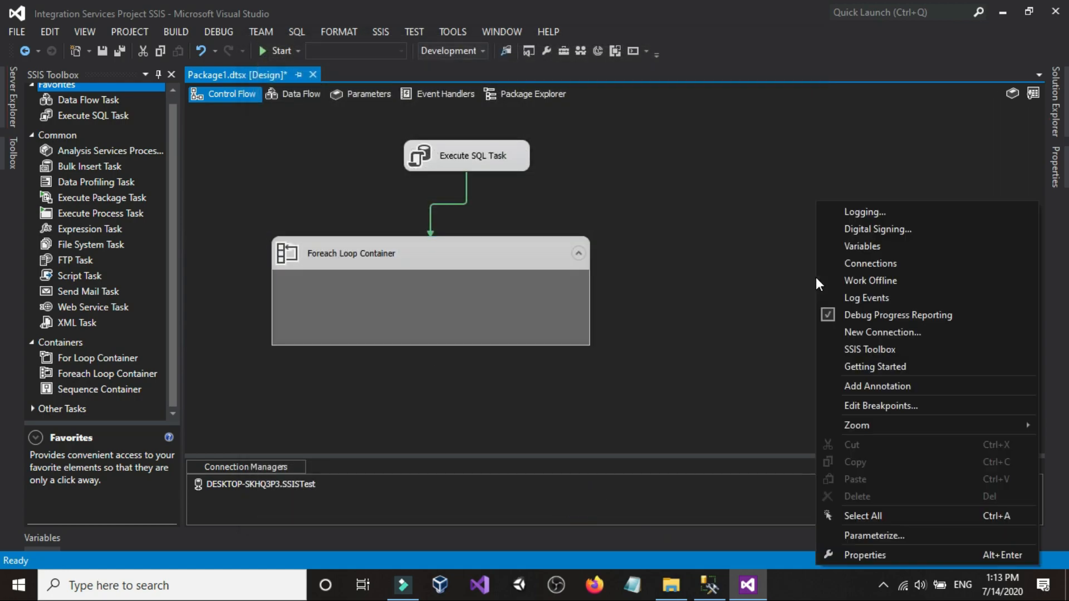
left_click(841, 245)
left_click(109, 385)
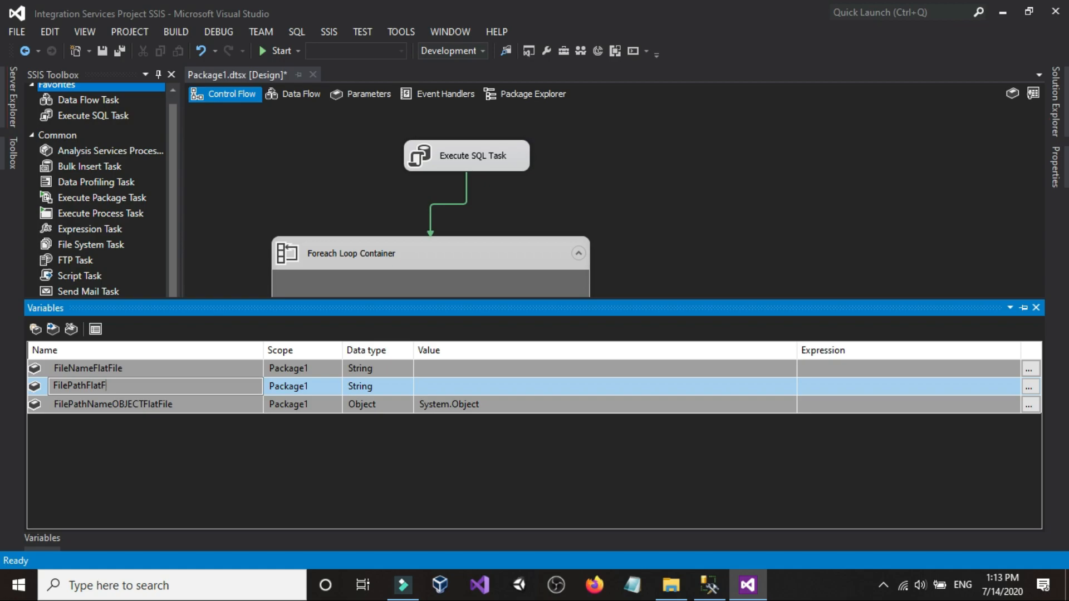
type("FlatFile")
key("Return")
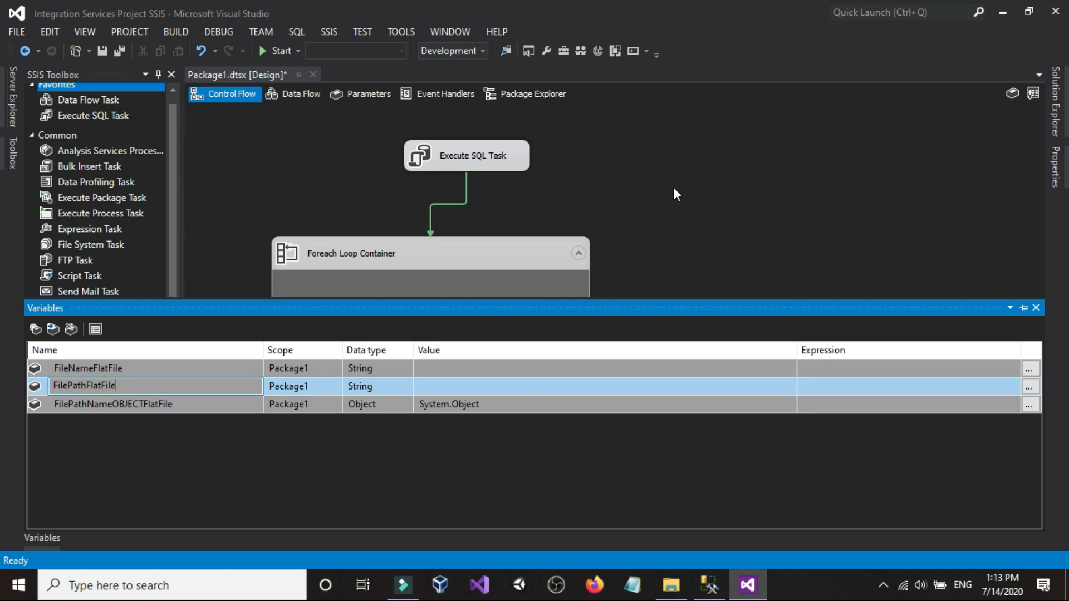
left_click(673, 187)
Step: Reopen the Foreach Loop Container's variable mappings and add User::FilePathFlatFile with index 0 below the file name mapping
double_click(390, 251)
left_click(612, 424)
left_click(309, 155)
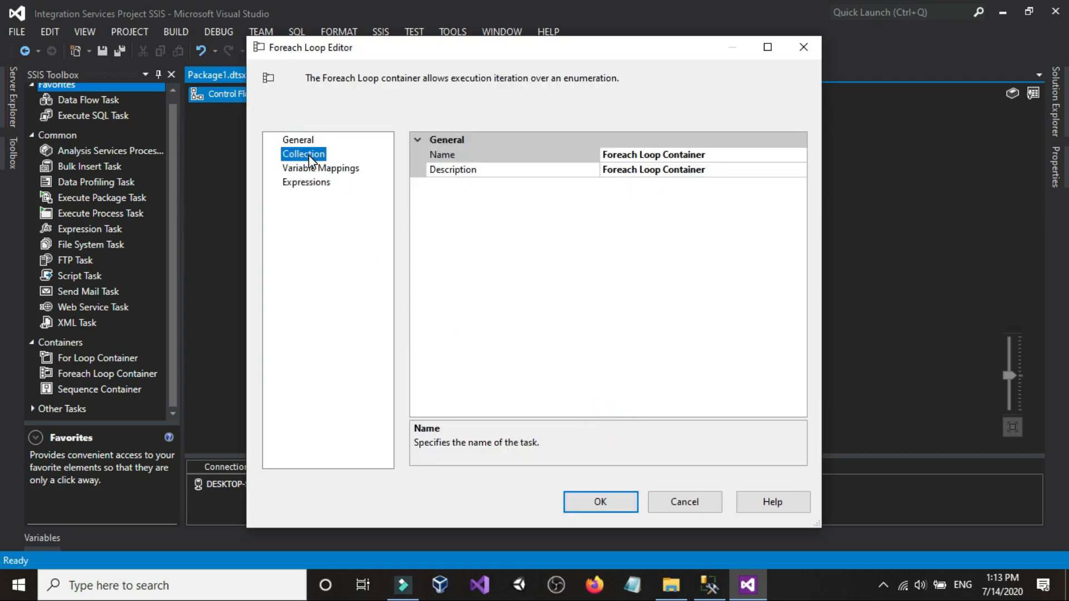
left_click(312, 168)
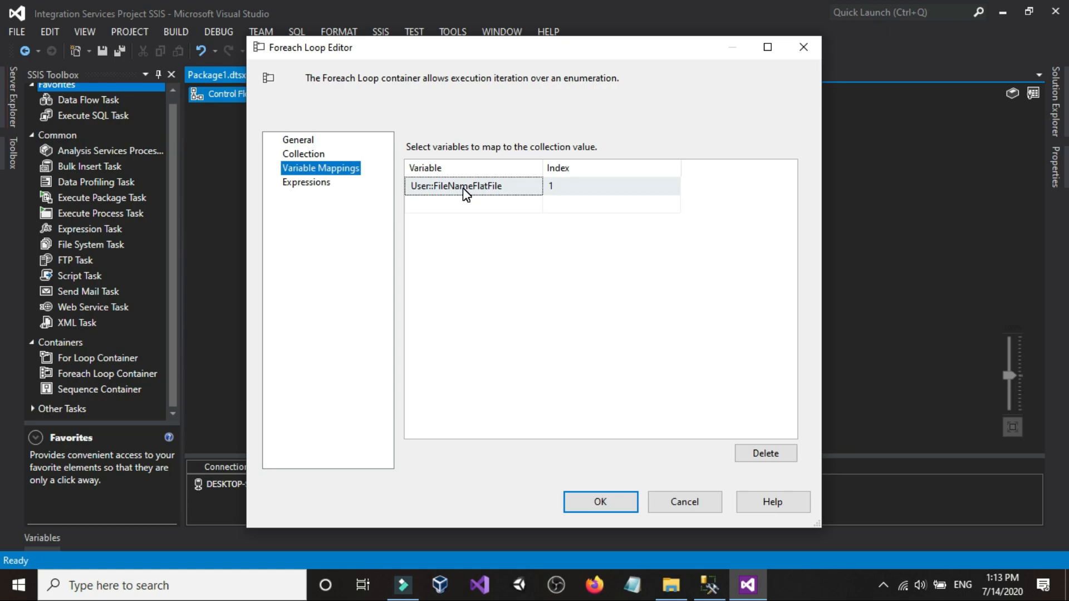
left_click(528, 189)
left_click(535, 188)
left_click(535, 188)
left_click(494, 205)
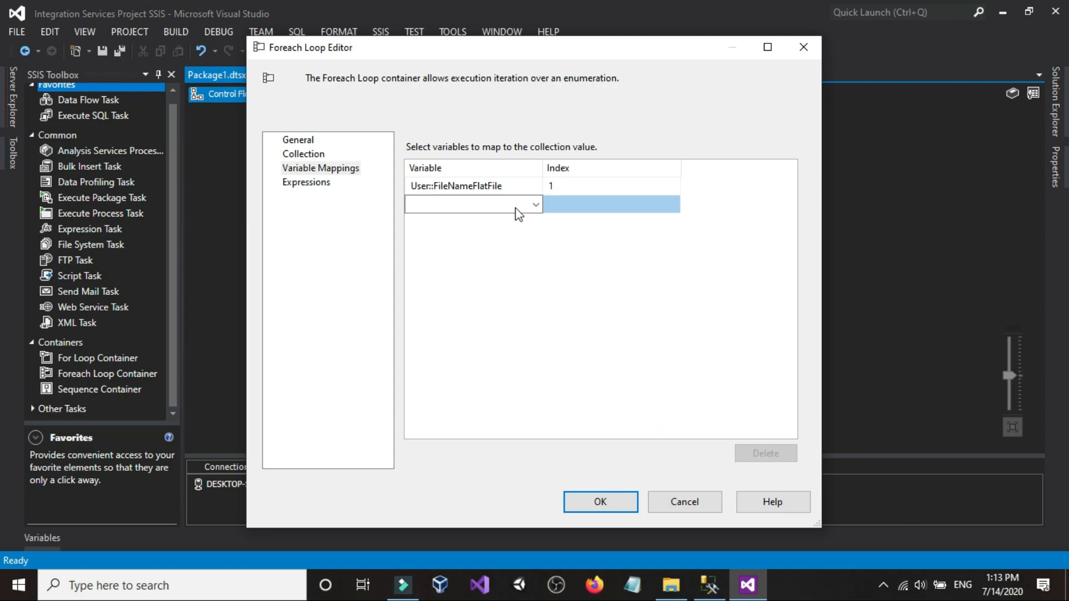
left_click(536, 205)
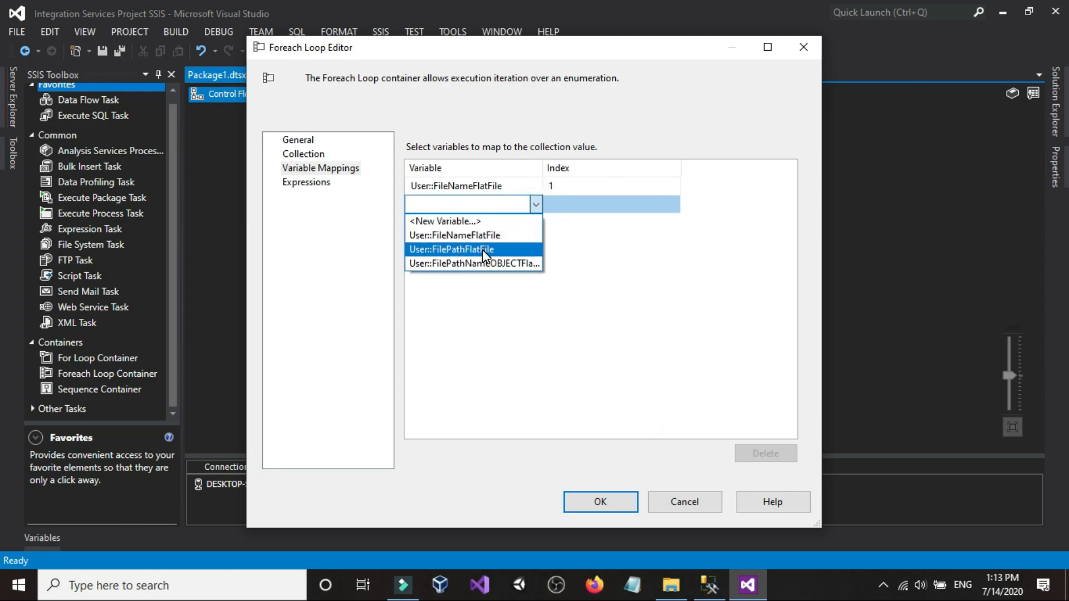
left_click(457, 250)
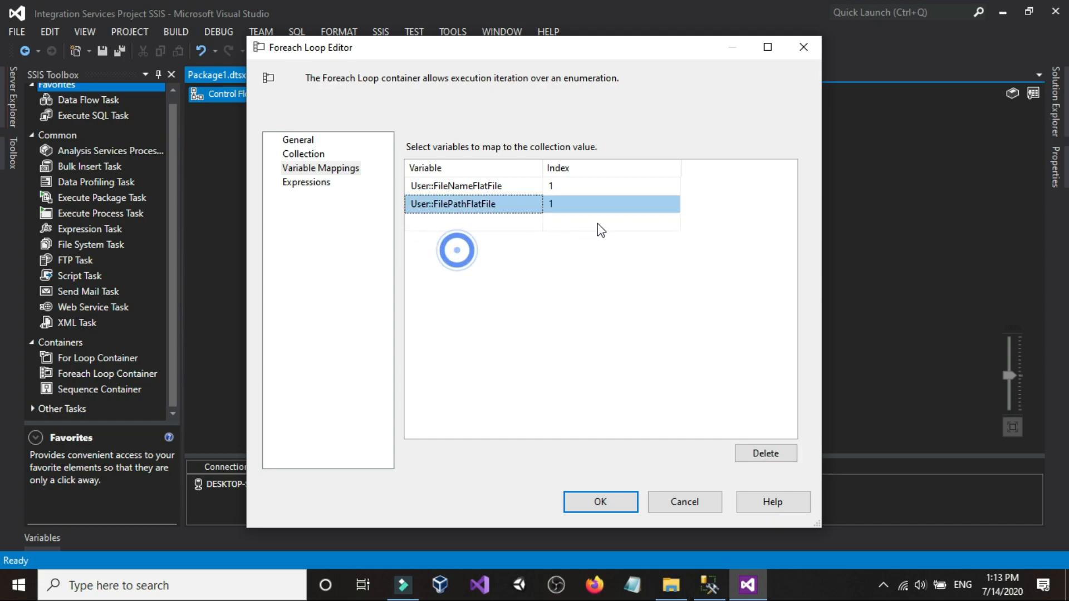
left_click(594, 206)
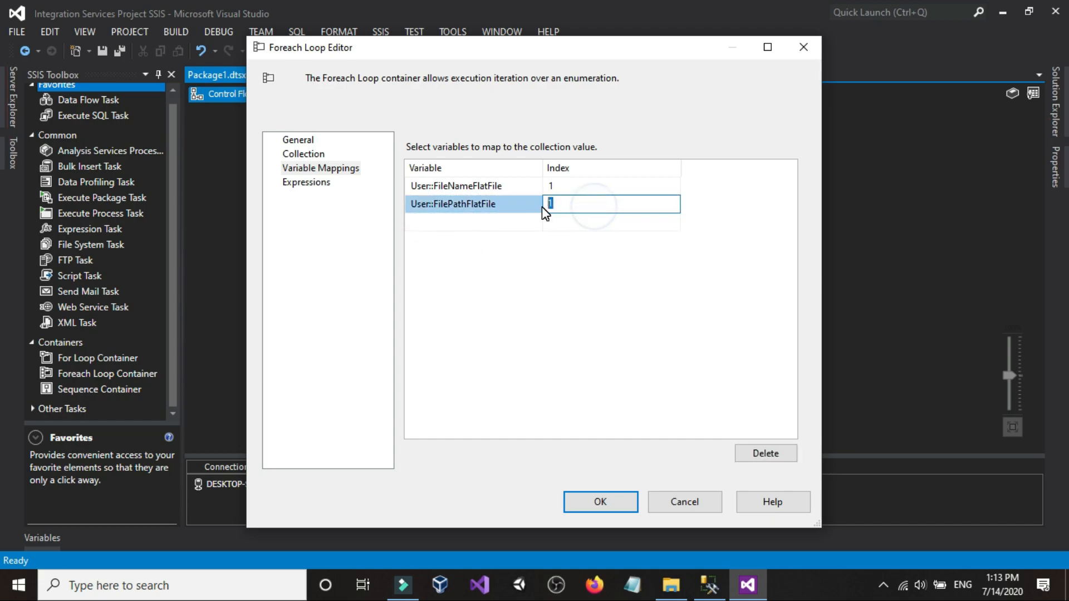
type("0")
left_click(587, 313)
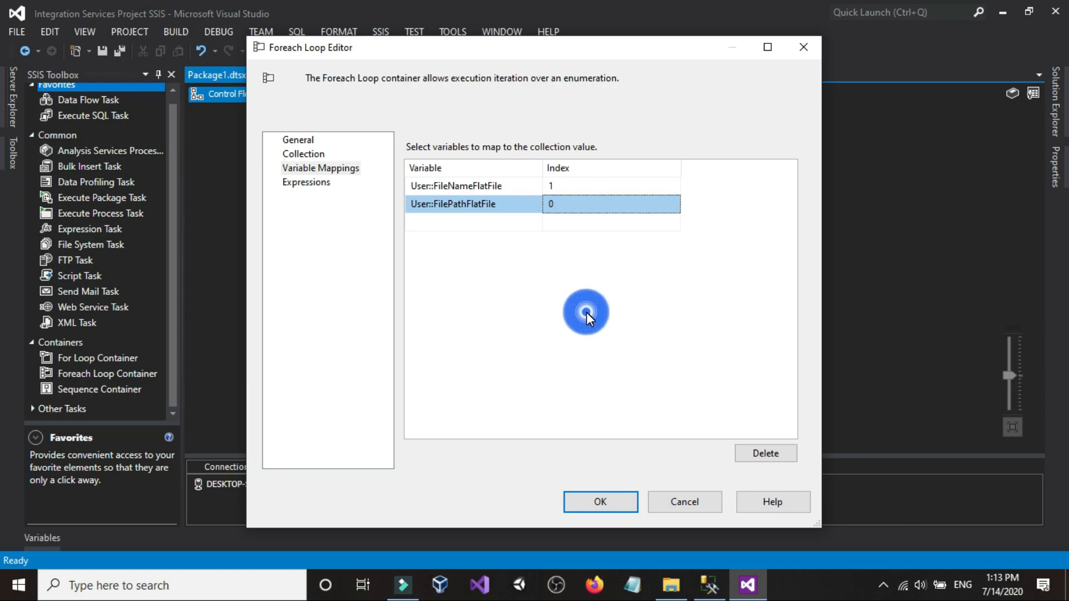
Step: Remove both the file path and file name mappings from the loop's variable mappings
left_click(771, 457)
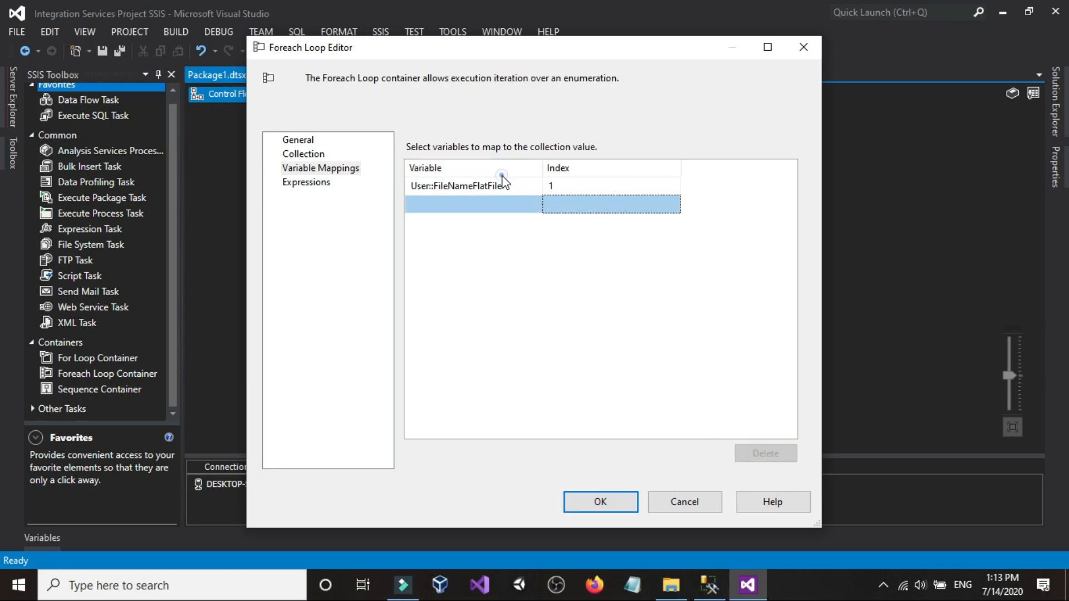
left_click(490, 186)
left_click(771, 454)
Step: Map User::FilePathFlatFile to index 0 and User::FileNameFlatFile to index 1, and accept the loop's settings
left_click(532, 187)
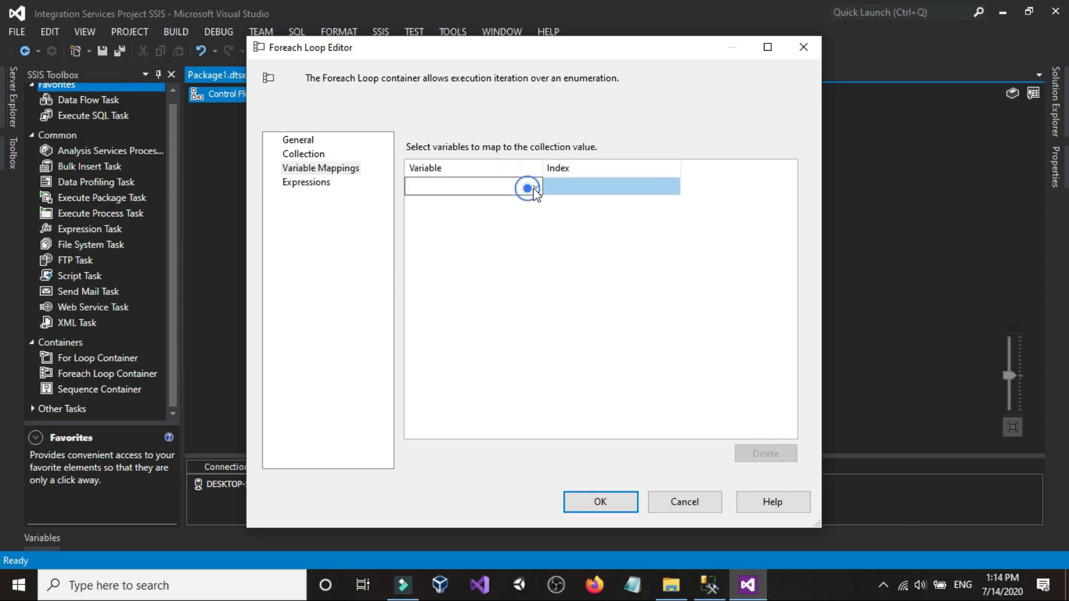
left_click(536, 186)
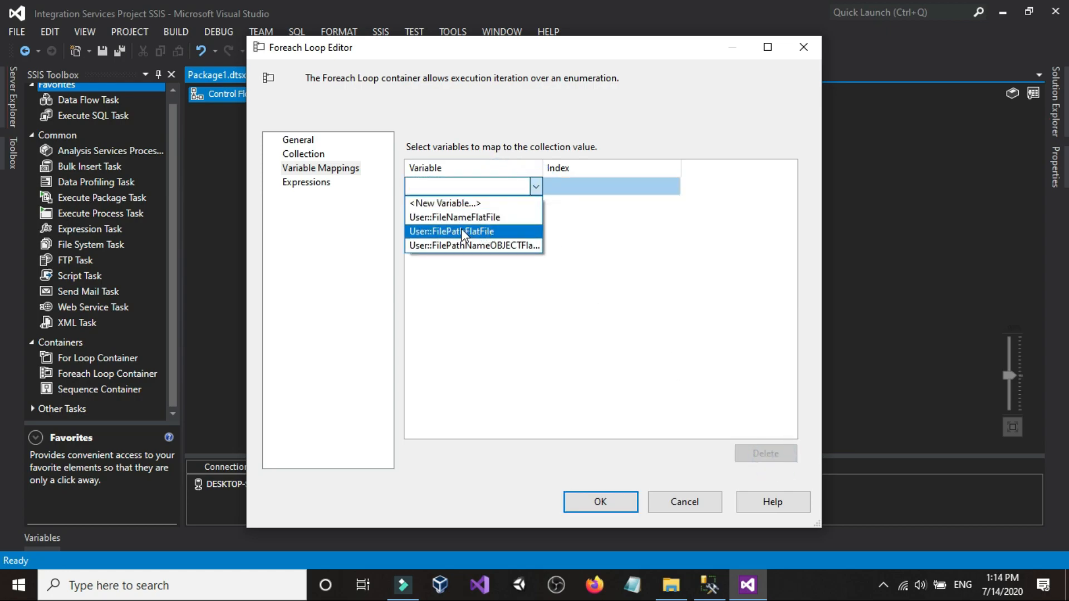
left_click(469, 232)
left_click(522, 206)
left_click(536, 205)
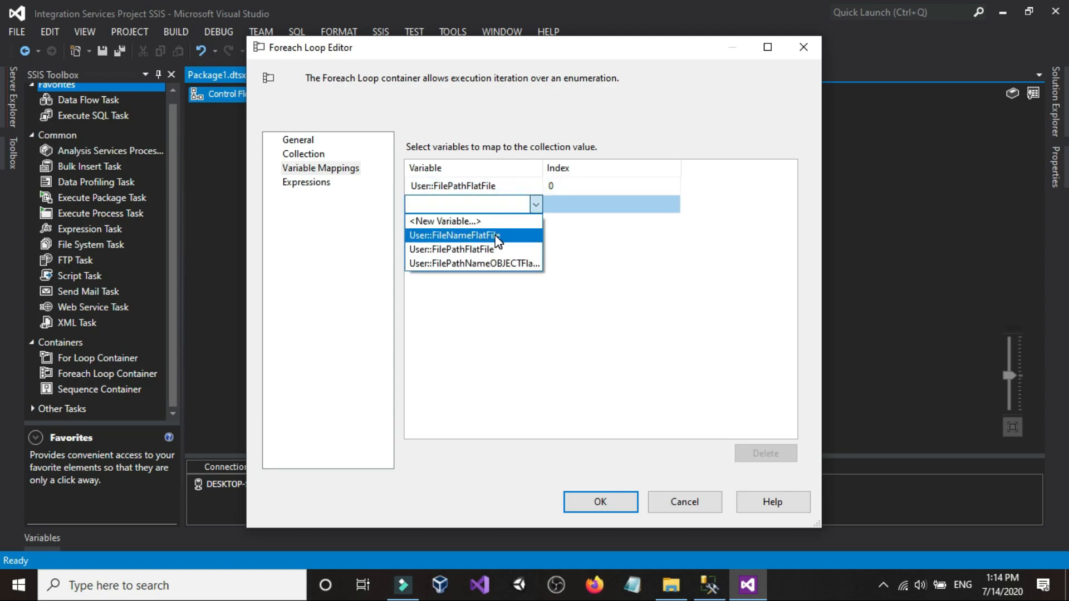
left_click(495, 235)
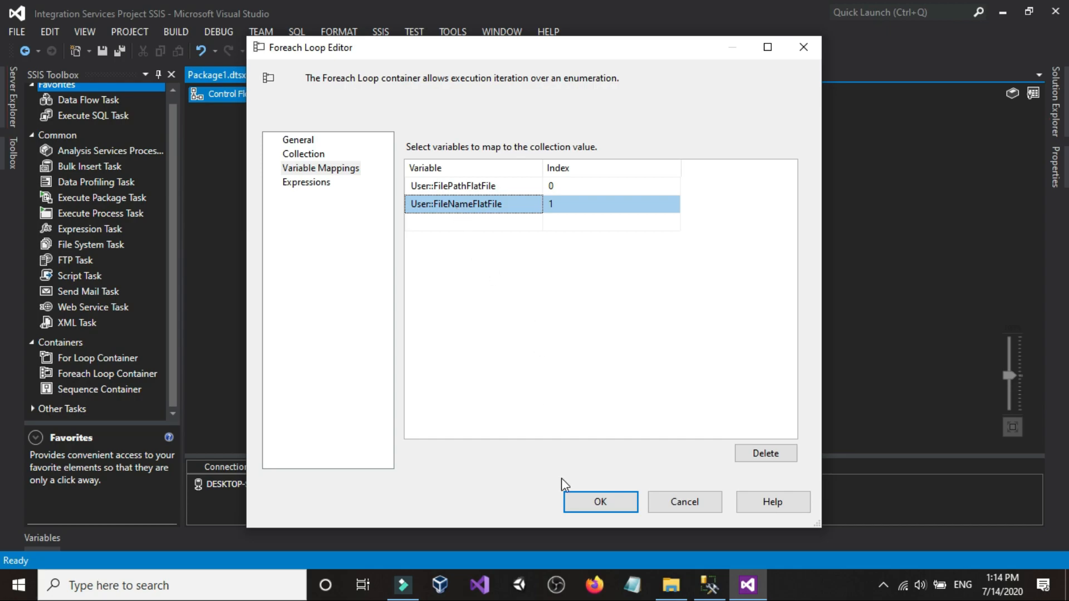
left_click(583, 500)
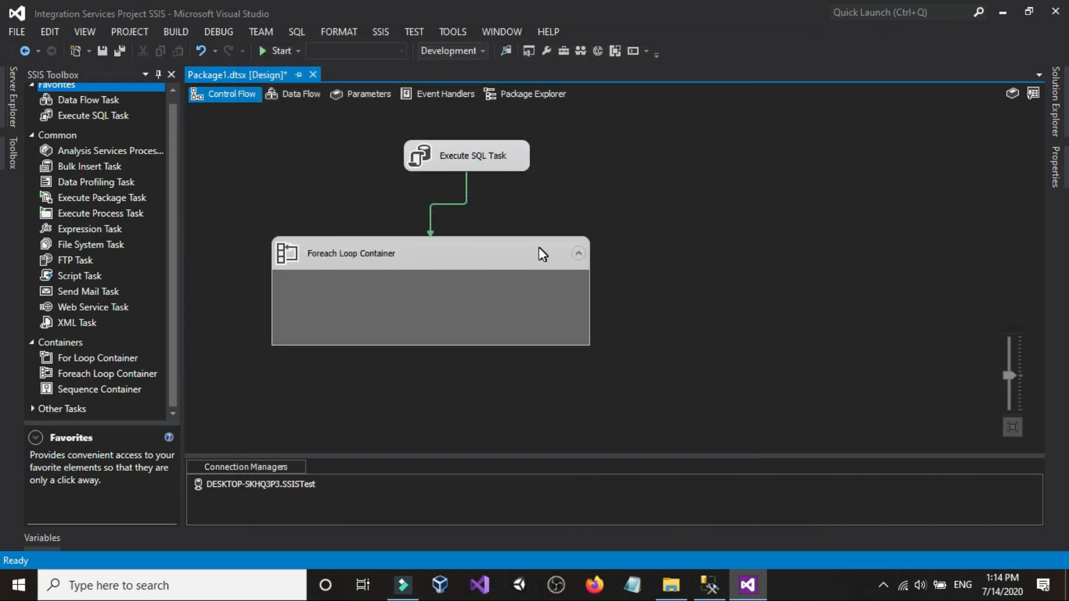
Step: Shift the Foreach Loop Container slightly down and extend its lower edge to make room for a task
left_click_drag(543, 255, 537, 262)
left_click(482, 351)
left_click_drag(482, 351, 483, 402)
left_click(733, 258)
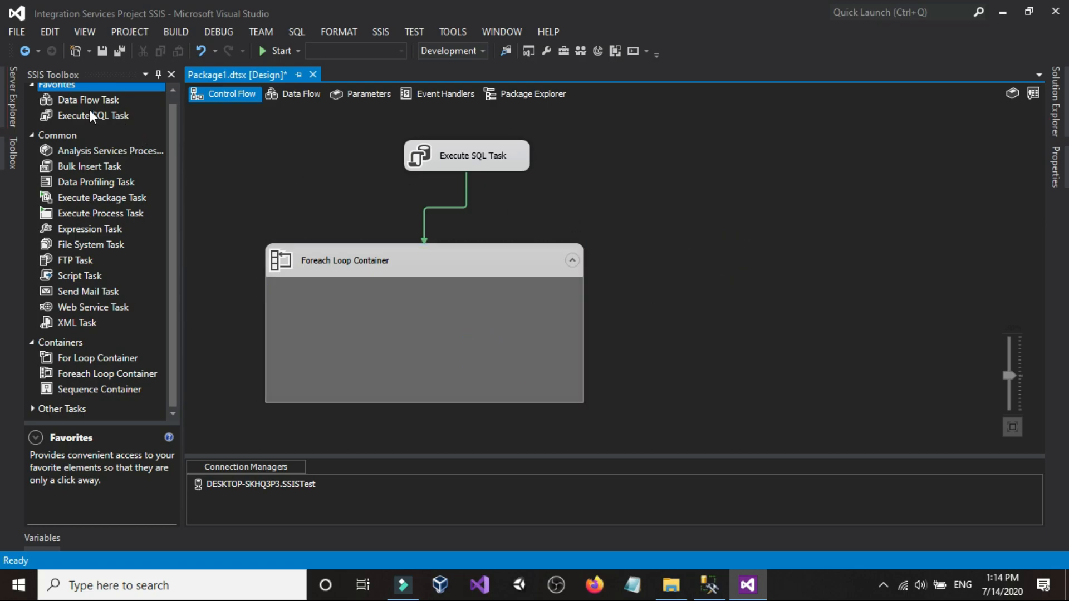
Step: Check the source files in the CustomersTXTFiles folder and return to the package's control flow
left_click(671, 585)
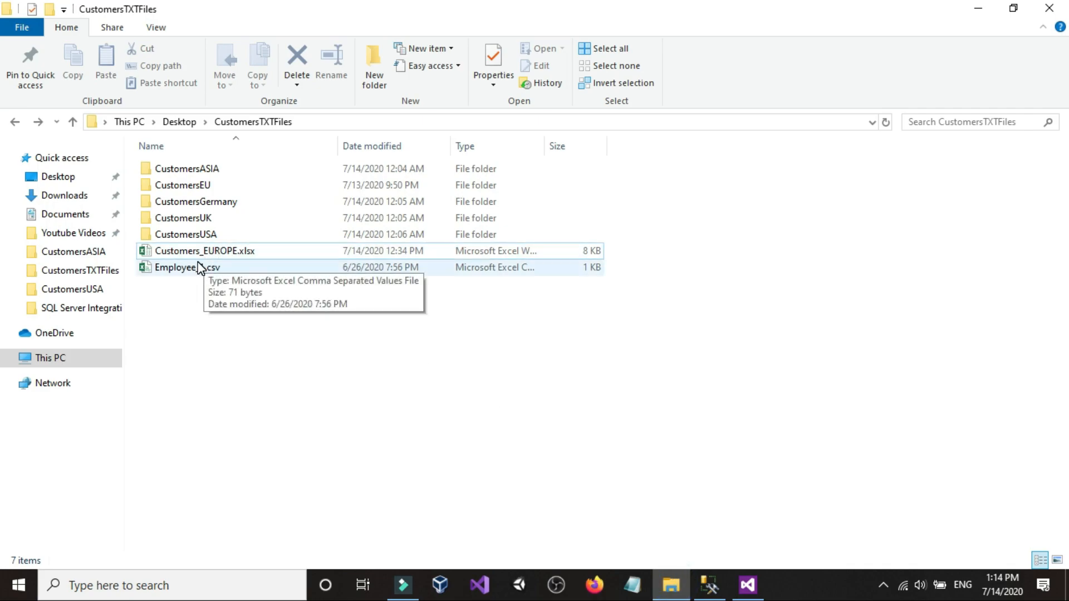
left_click(672, 585)
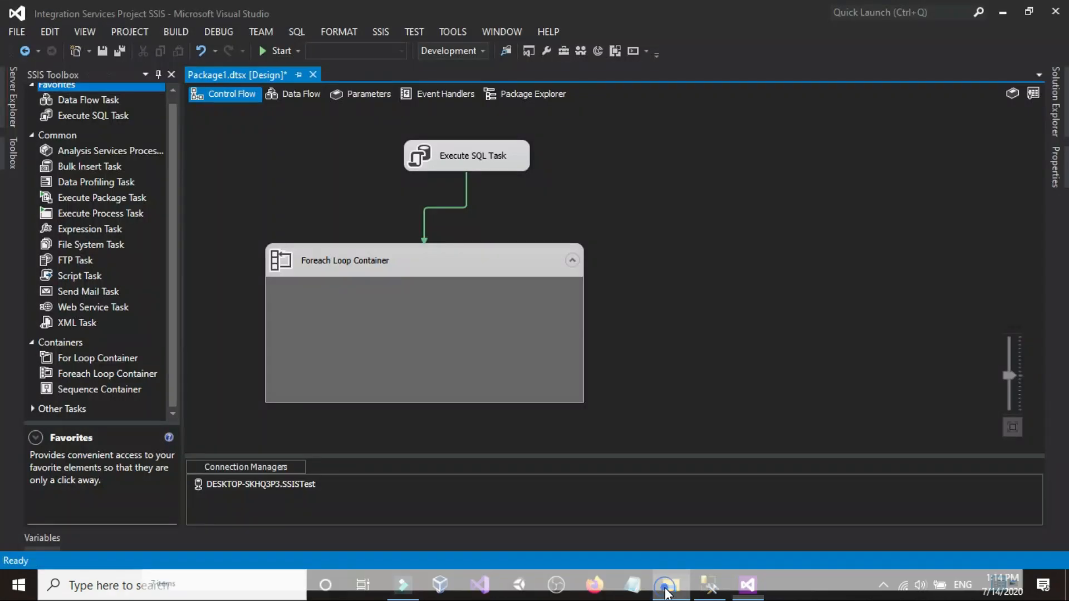
left_click(711, 585)
left_click(748, 585)
Step: Add a Data Flow Task inside the Foreach Loop Container and open its data flow
left_click_drag(99, 104, 329, 320)
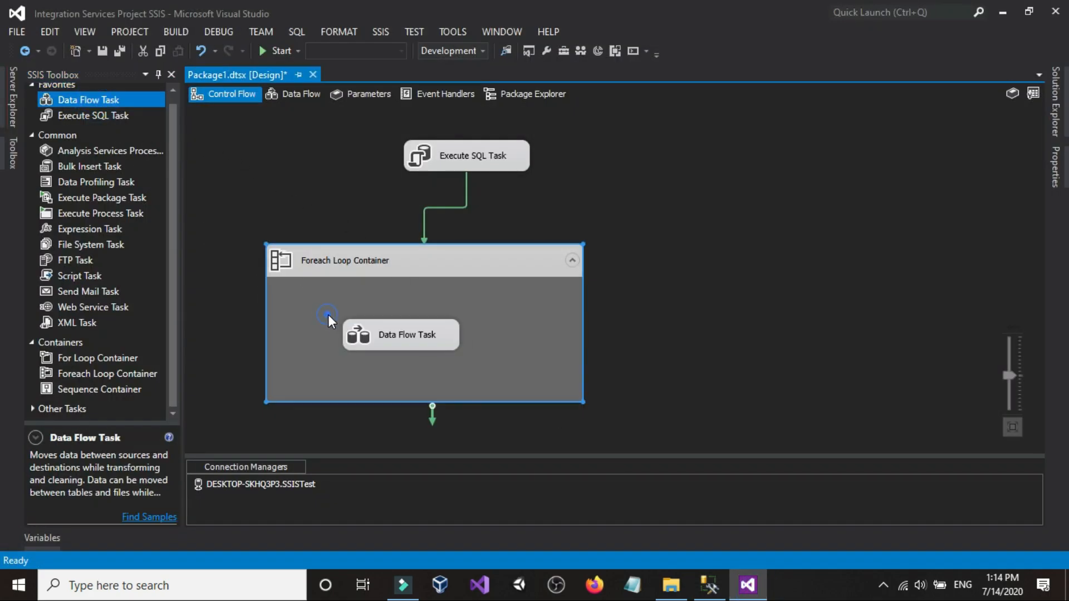
left_click(268, 232)
scroll(267, 231, "up", 1)
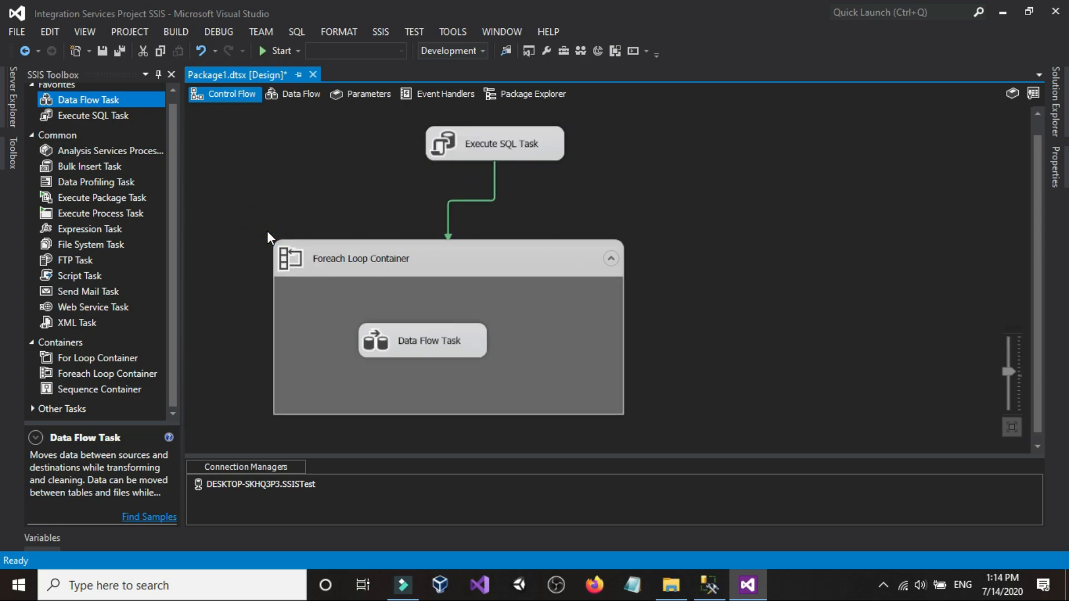
double_click(409, 344)
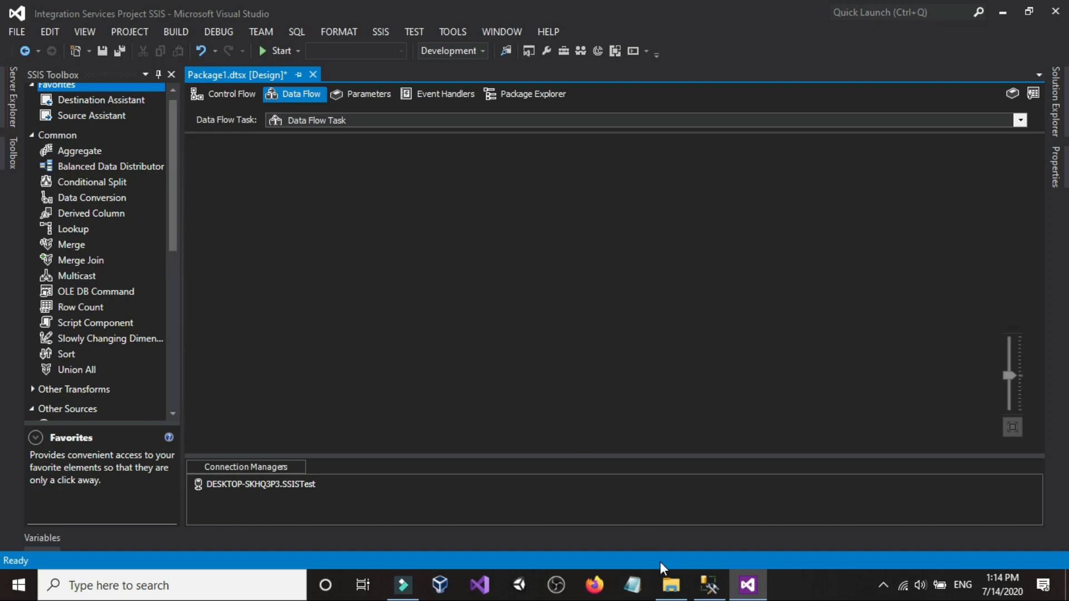
Step: Review the CustomersTXTFiles folder and the file path query results in SQL Server Management Studio
left_click(670, 584)
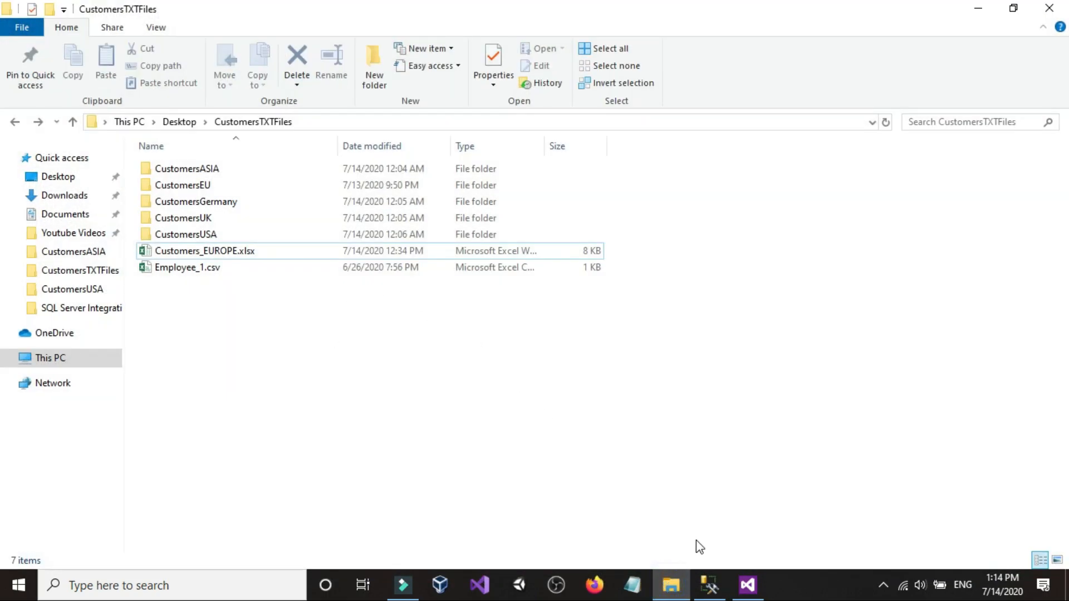
left_click(671, 585)
left_click(711, 585)
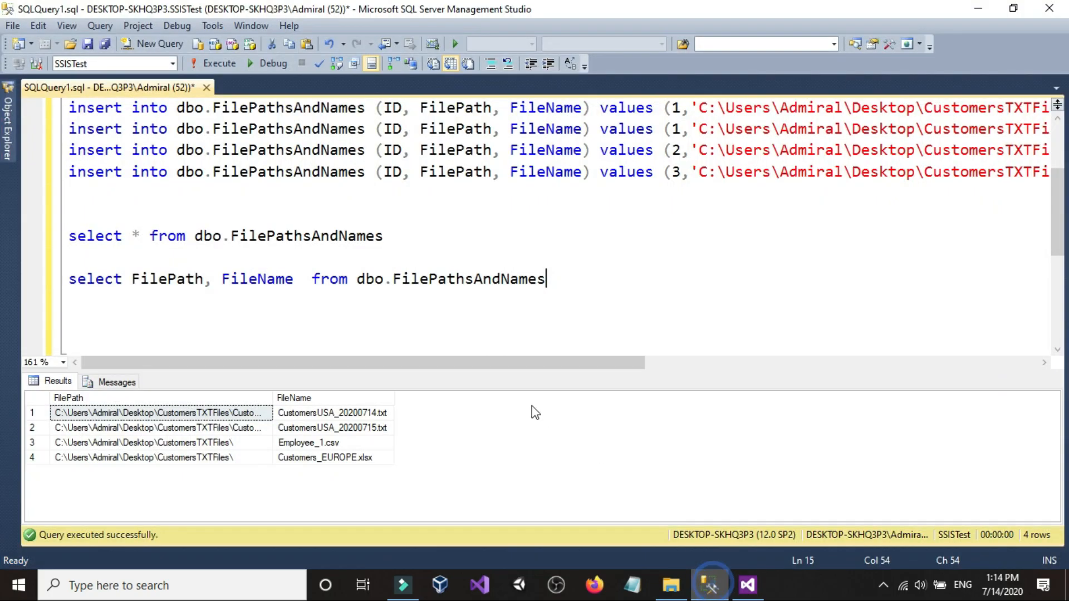
left_click(713, 585)
Step: Add a Flat File Source, an OLE DB Destination and a Data Conversion to the data flow
scroll(109, 354, "down", 4)
left_click_drag(82, 284, 312, 213)
scroll(100, 319, "down", 2)
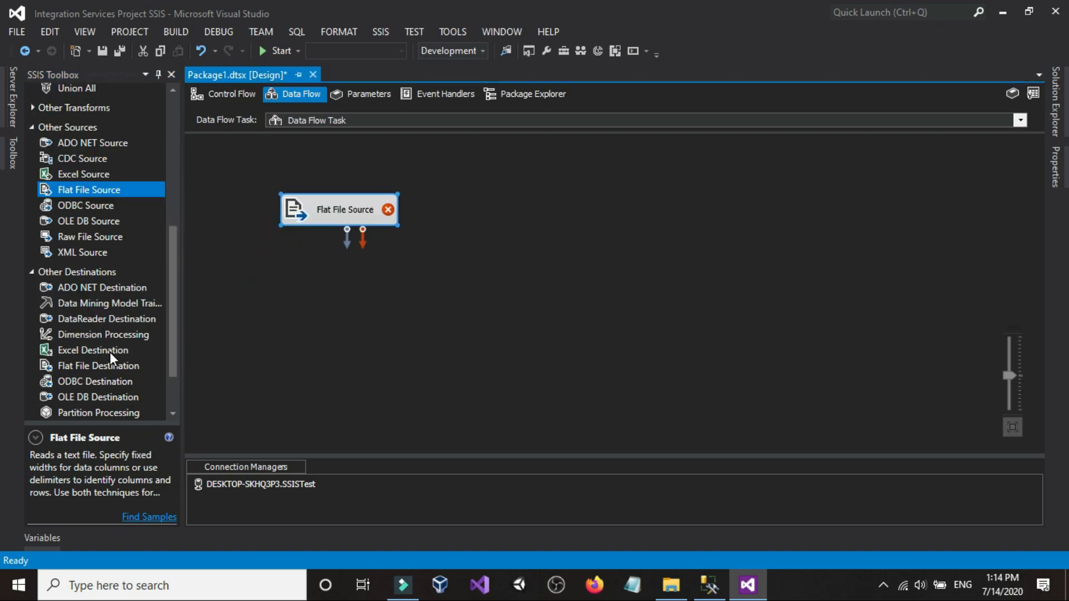
left_click_drag(99, 397, 365, 320)
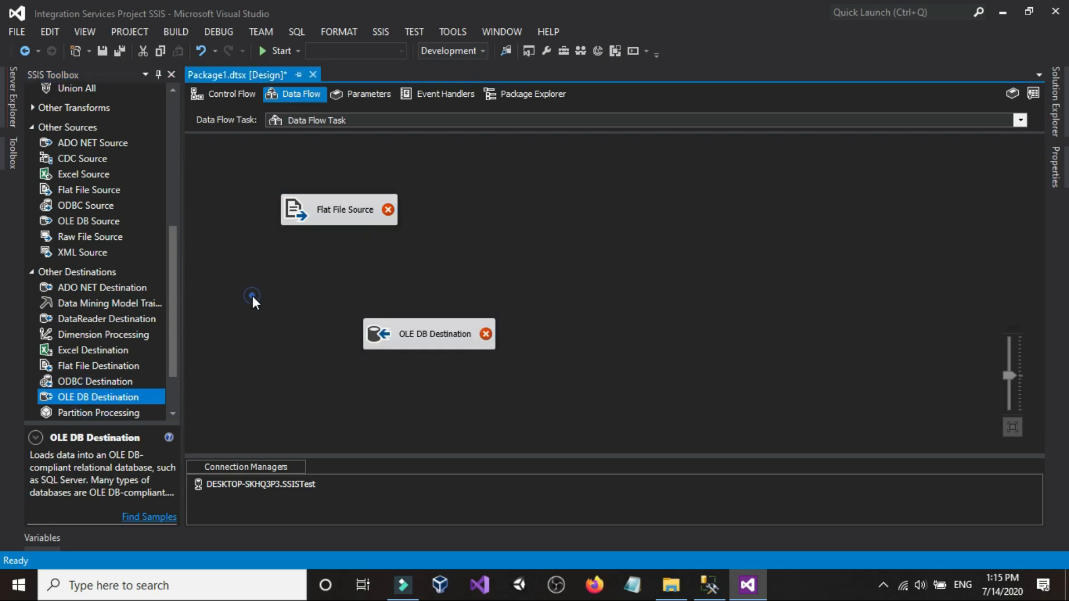
scroll(169, 301, "up", 2)
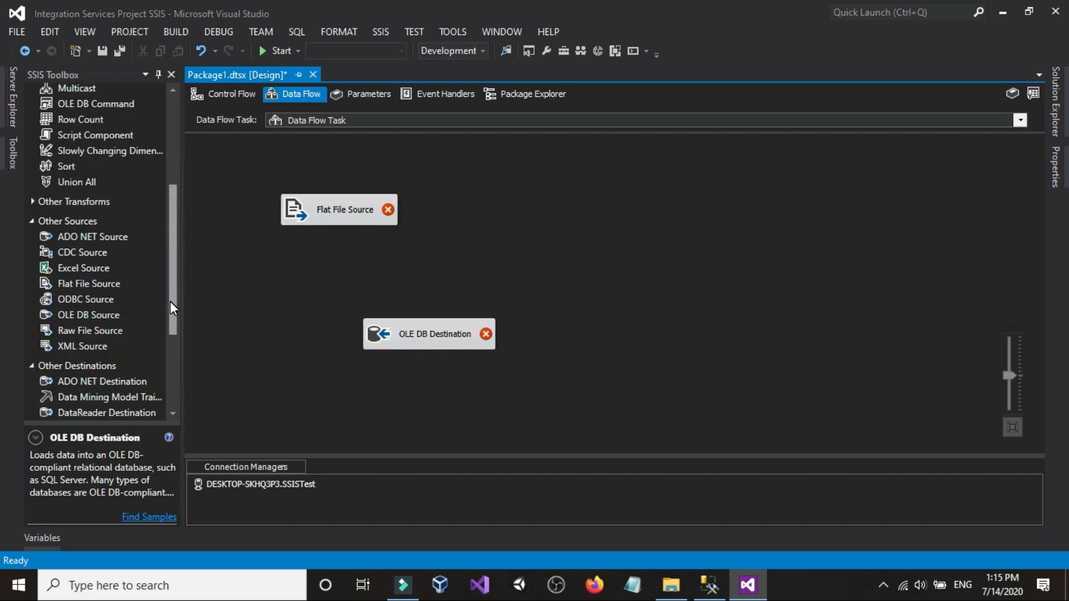
left_click_drag(169, 302, 172, 202)
left_click_drag(92, 205, 279, 262)
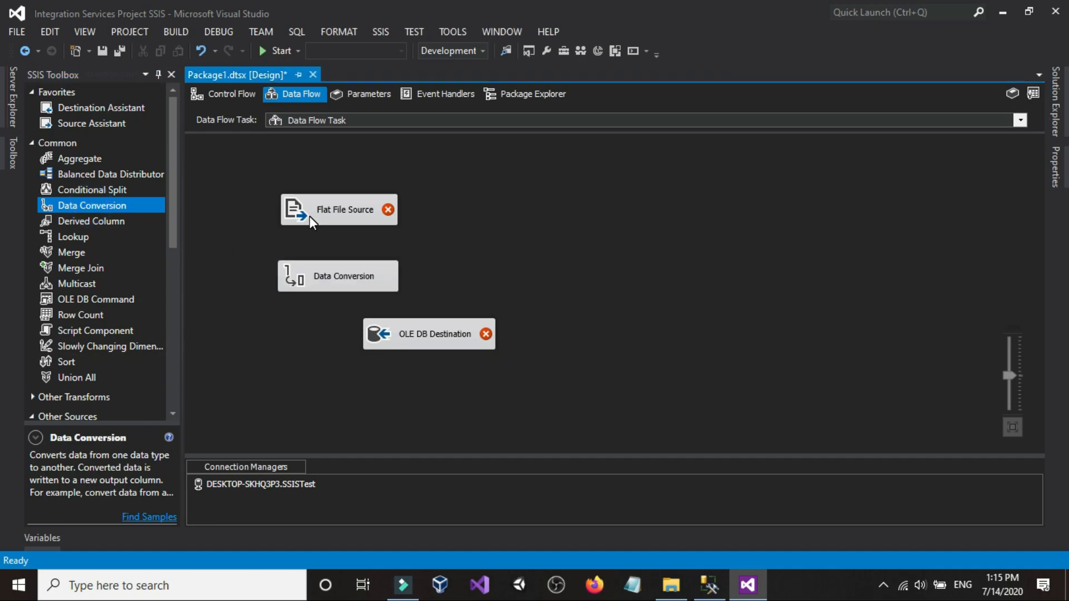
Step: Open CustomersUSA_20200715.txt from the CustomersUSA folder, examine its header row, and close the file
left_click(671, 585)
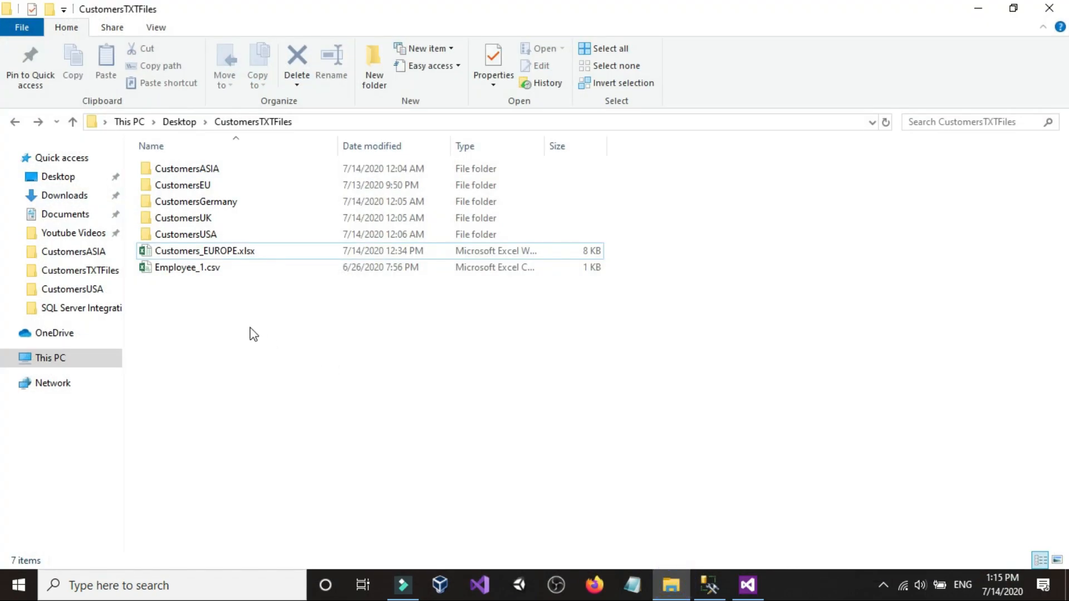
double_click(192, 234)
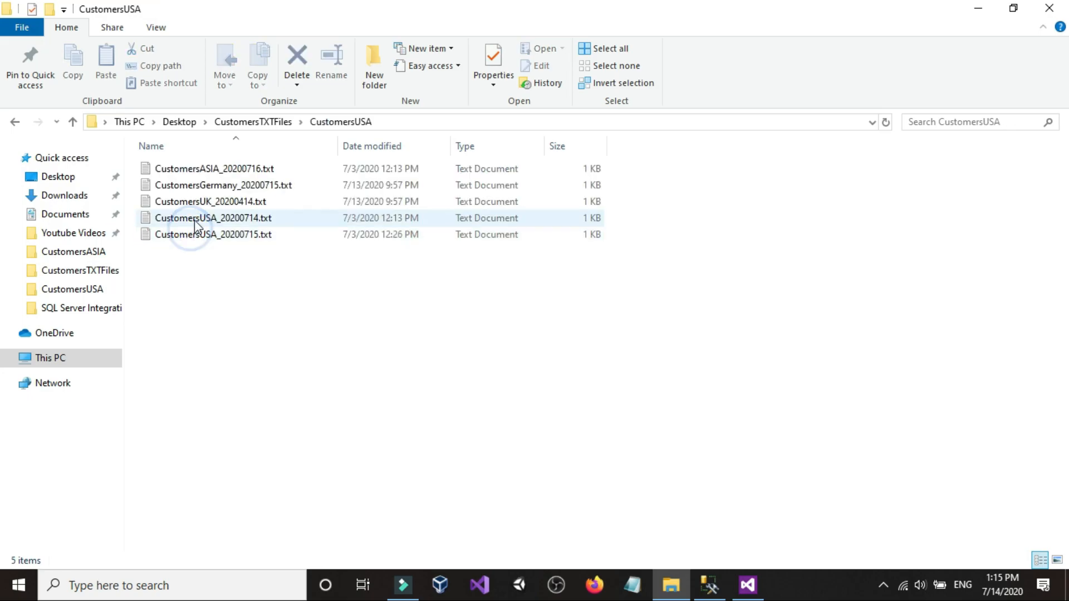
double_click(216, 235)
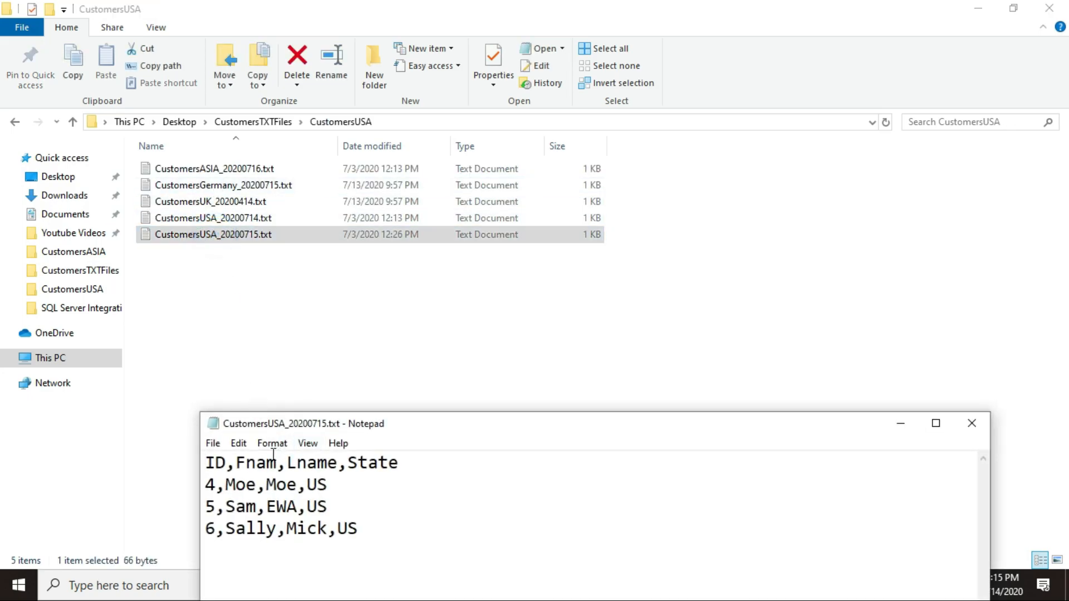
left_click_drag(449, 468, 172, 468)
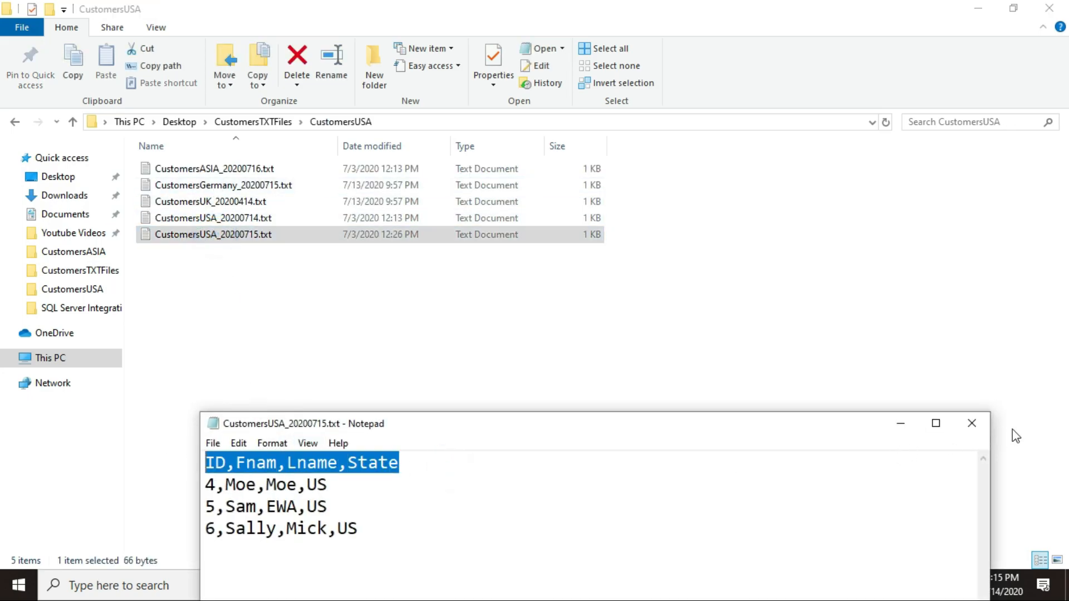
left_click(981, 431)
Step: Examine the columns and data types of dbo.Customers in SQL Server Management Studio, and return to Visual Studio
left_click(709, 585)
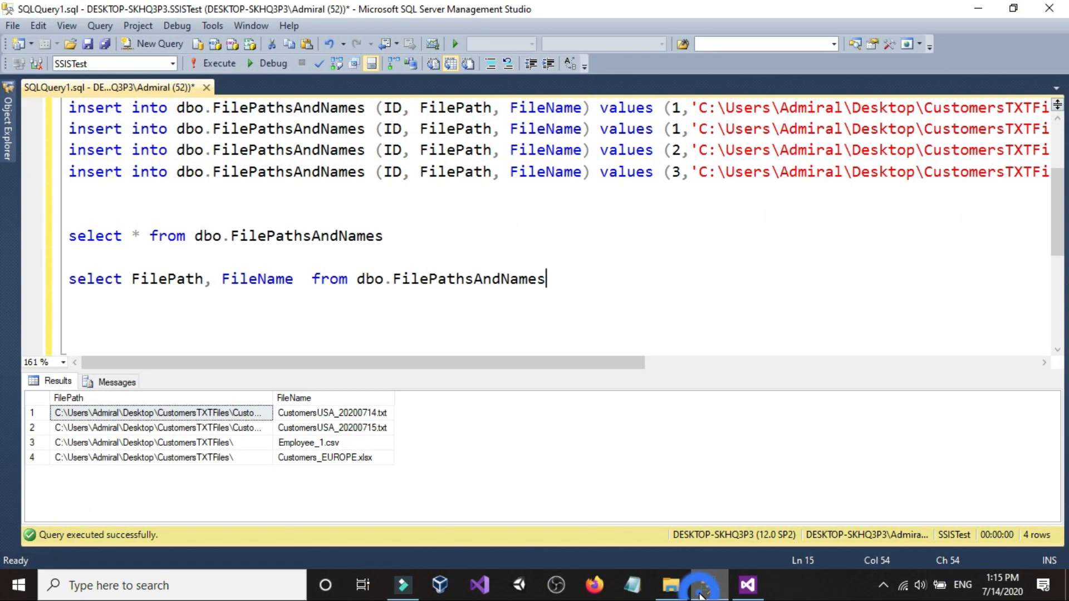
mouse_move(8, 143)
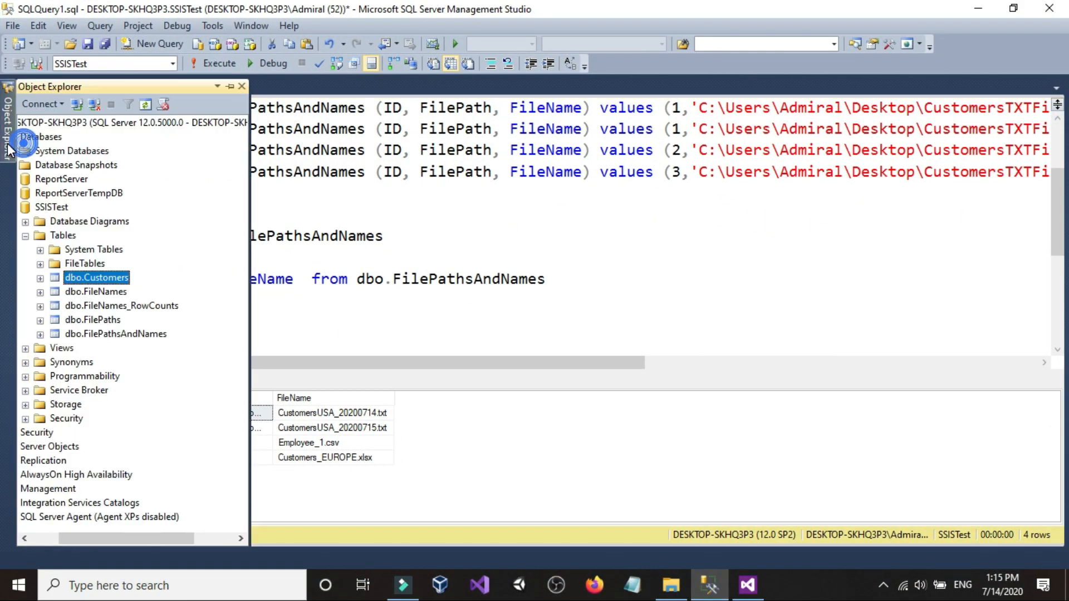
left_click(40, 278)
left_click(55, 292)
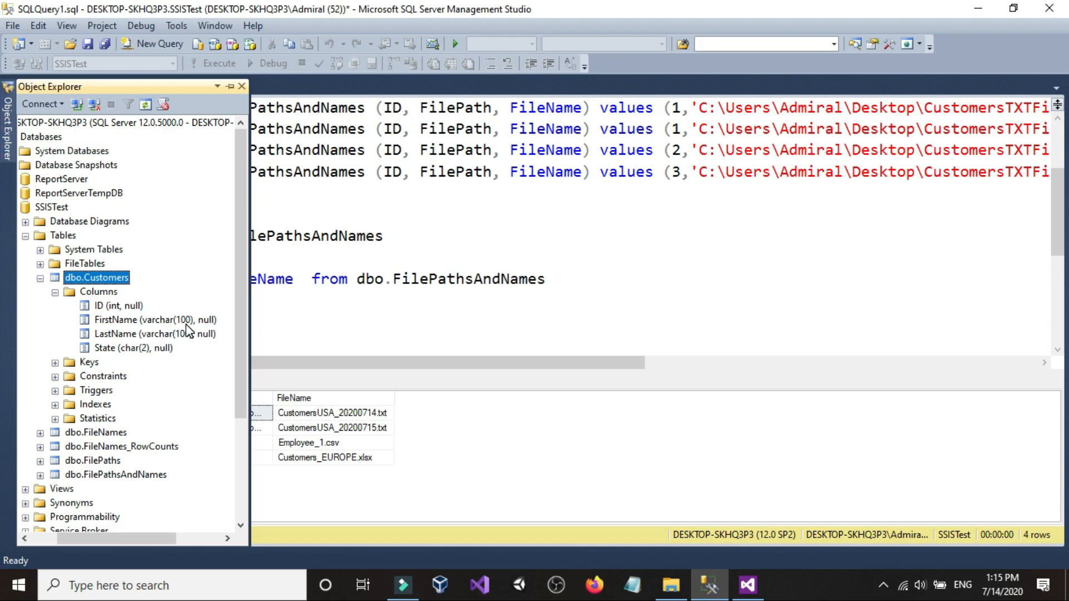
left_click(575, 282)
left_click(746, 586)
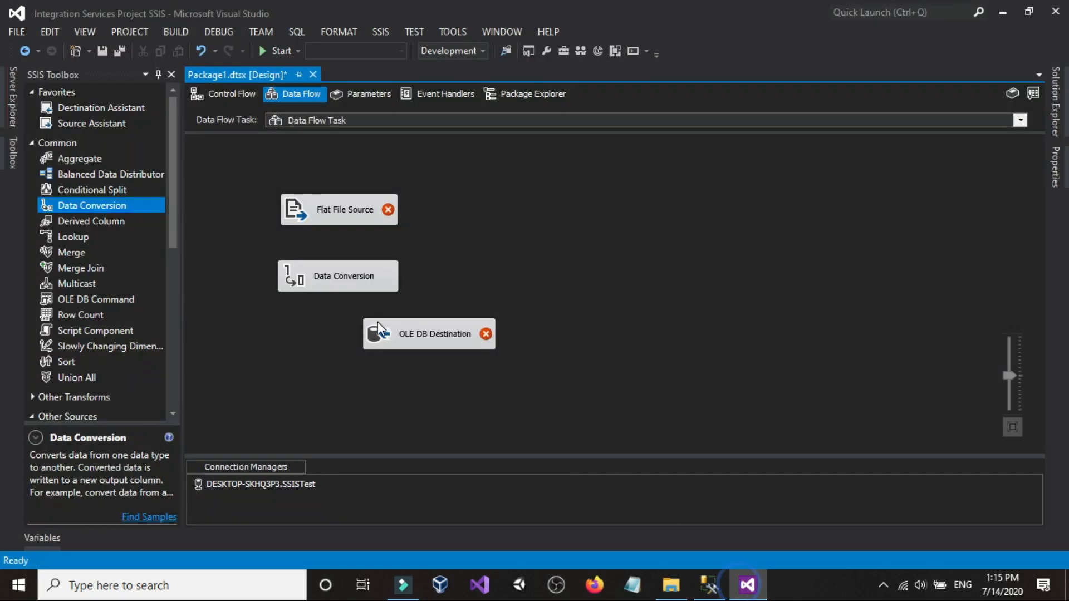
Step: Connect the Flat File Source to the Data Conversion, and the Data Conversion to the OLE DB Destination
left_click(307, 205)
left_click_drag(346, 240, 342, 284)
scroll(301, 318, "up", 1)
left_click(373, 307)
left_click_drag(378, 345, 480, 369)
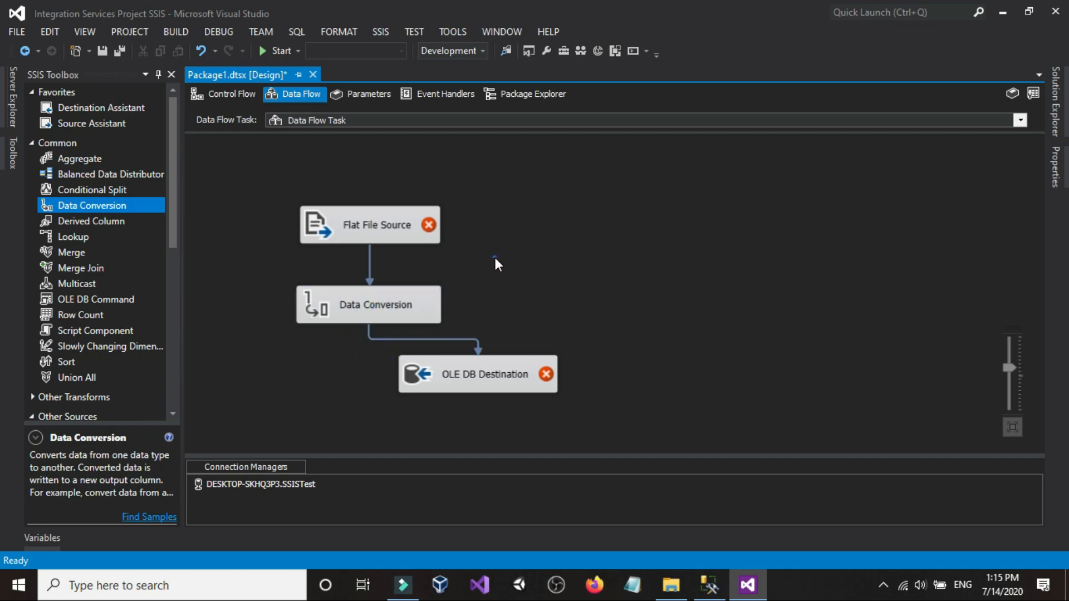
double_click(363, 225)
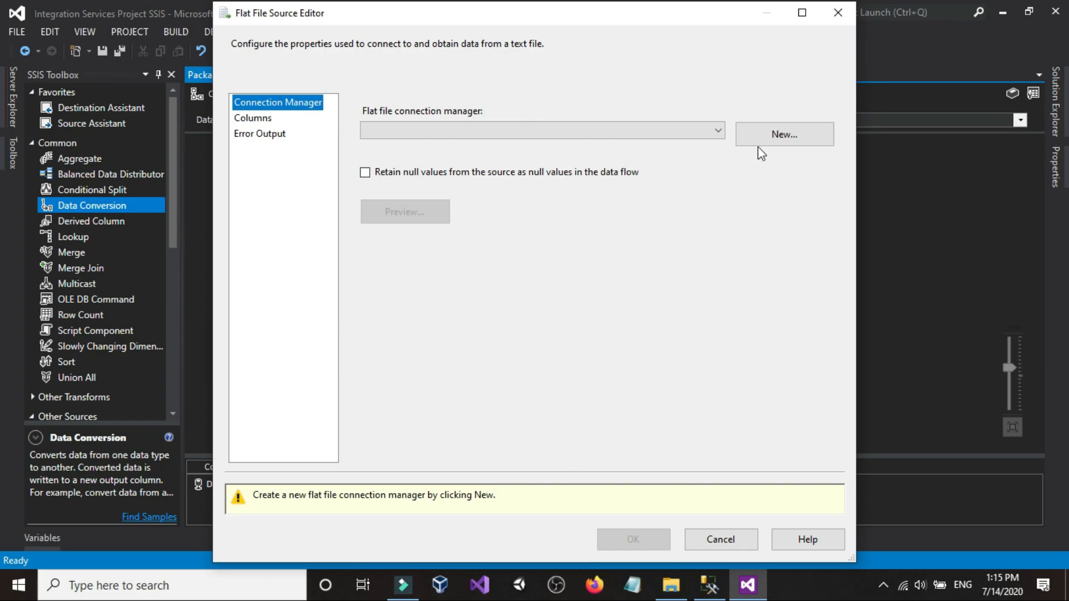
left_click(776, 139)
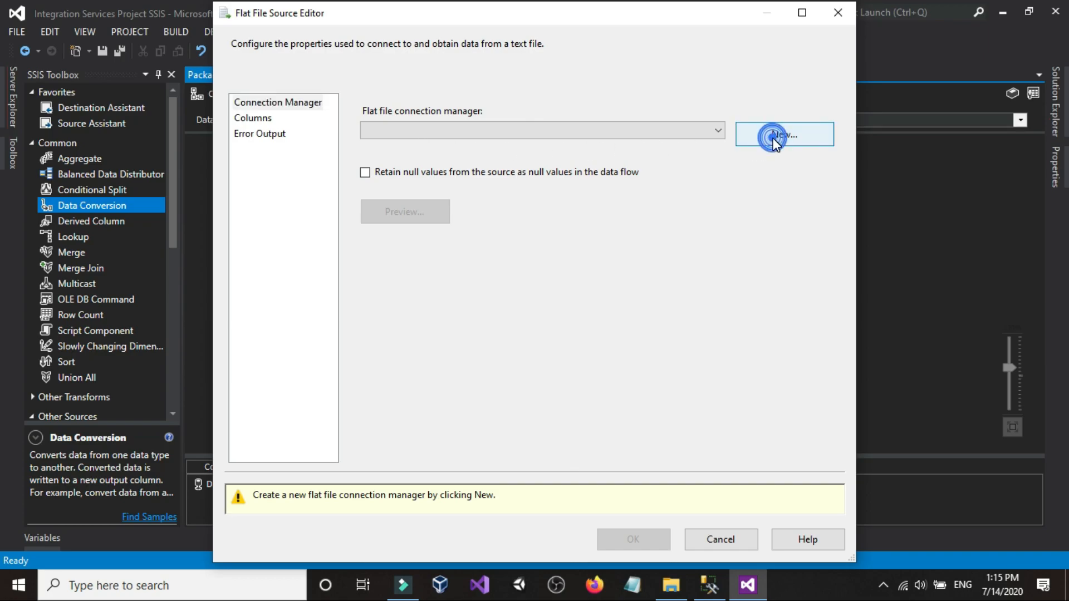
left_click(760, 181)
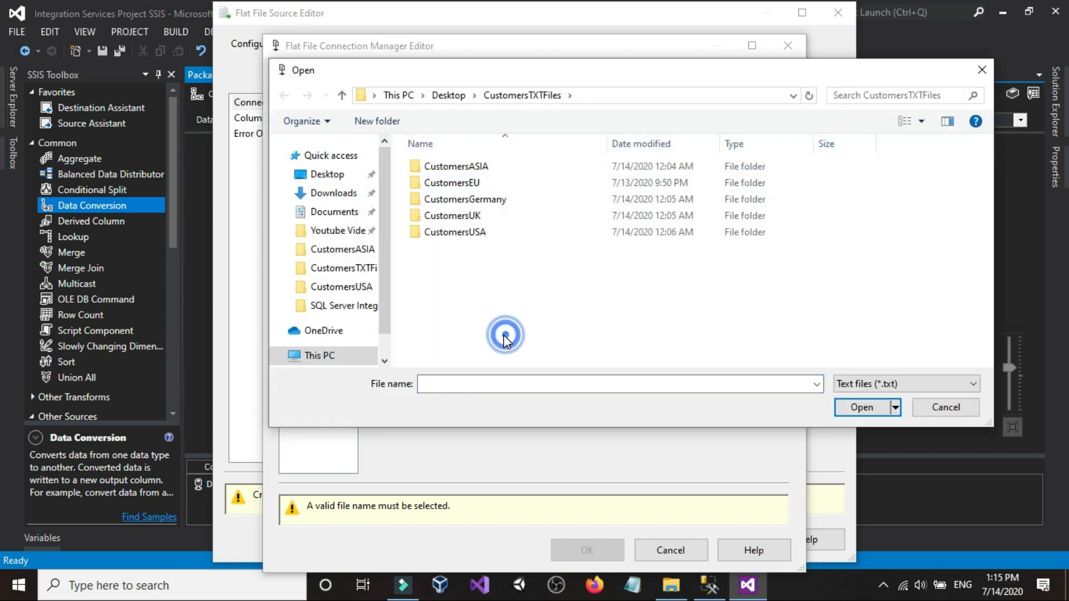
left_click(457, 169)
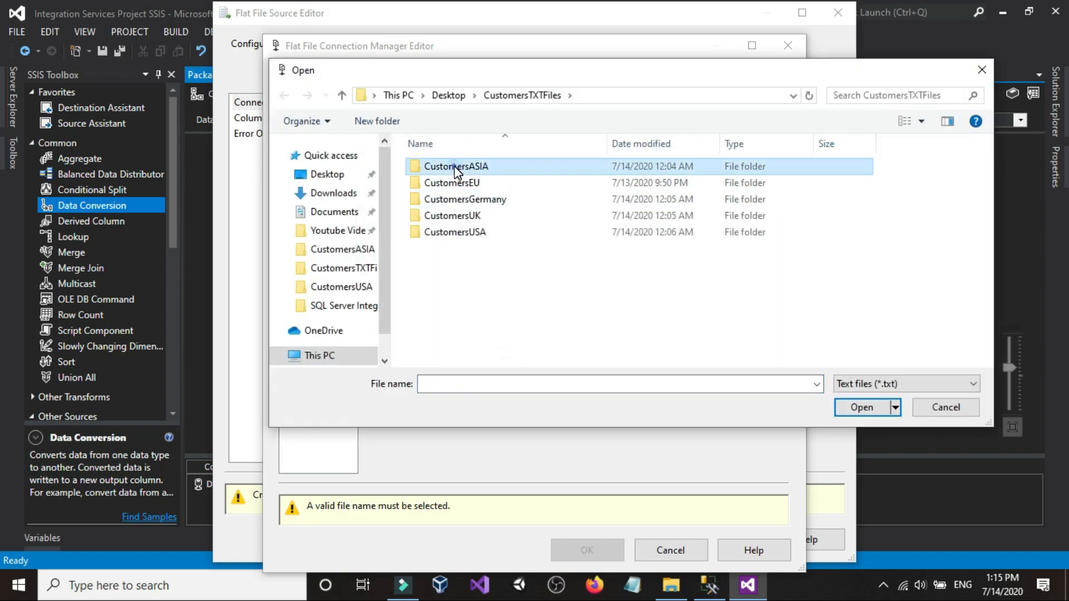
double_click(454, 166)
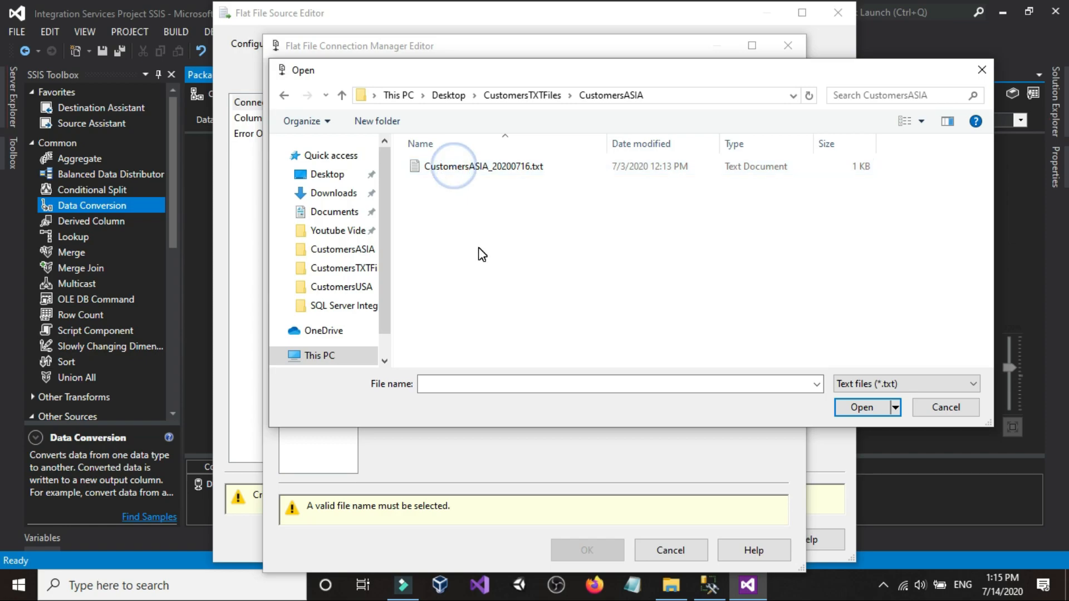
left_click(285, 95)
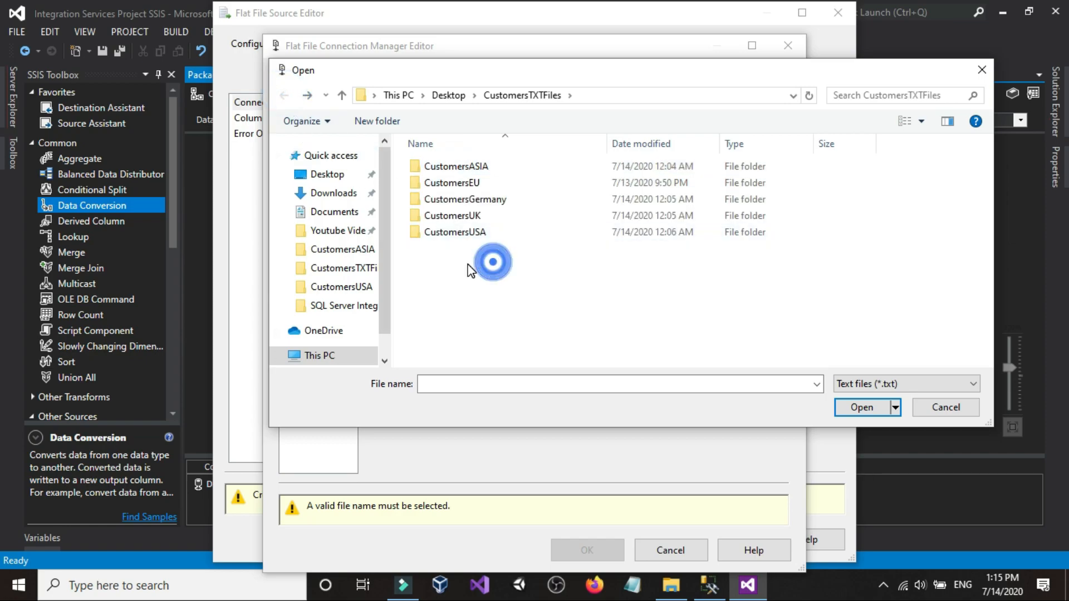
double_click(462, 200)
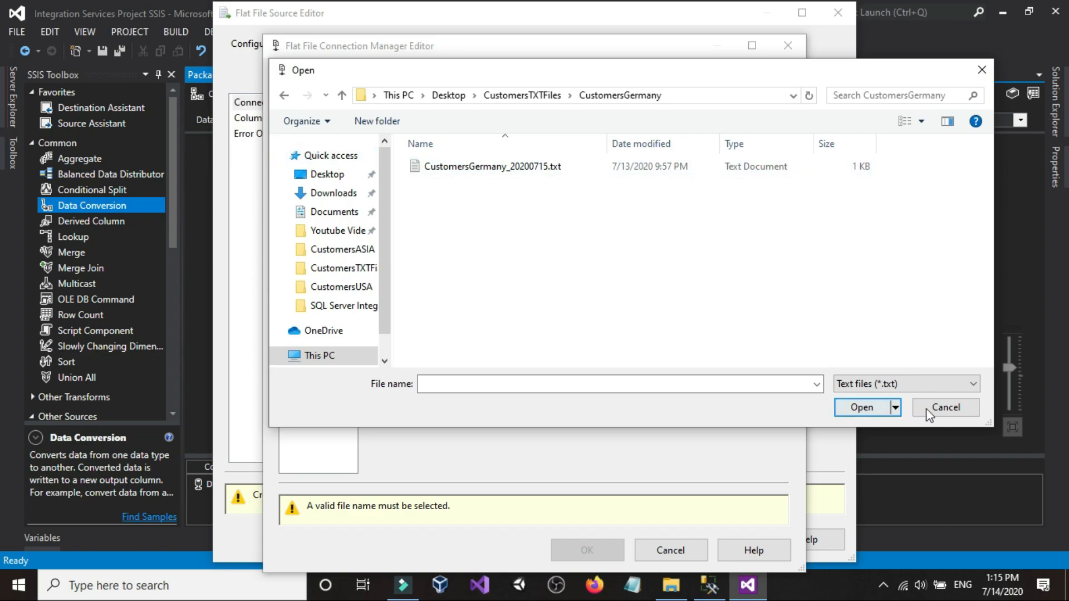
left_click(969, 407)
left_click(694, 556)
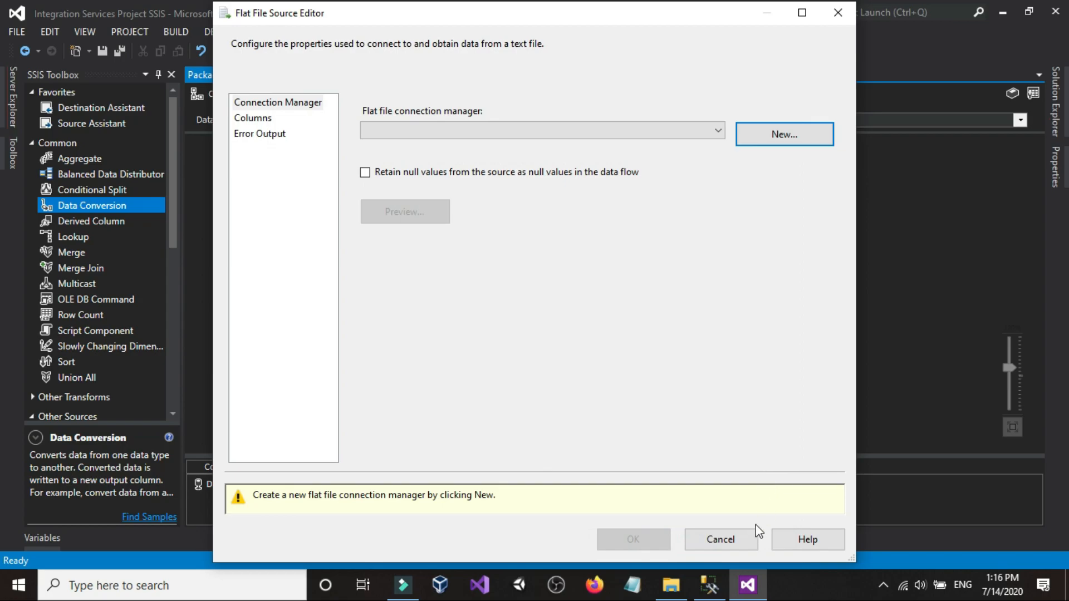
left_click(734, 538)
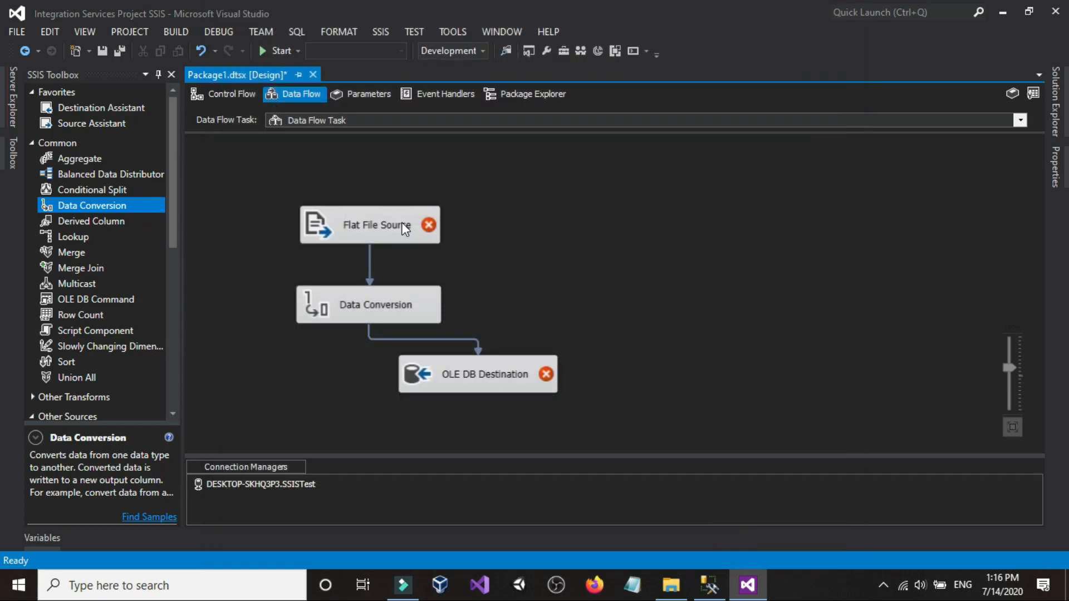
Step: Review the Foreach Loop Container in the control flow and reopen its Data Flow Task
left_click(225, 94)
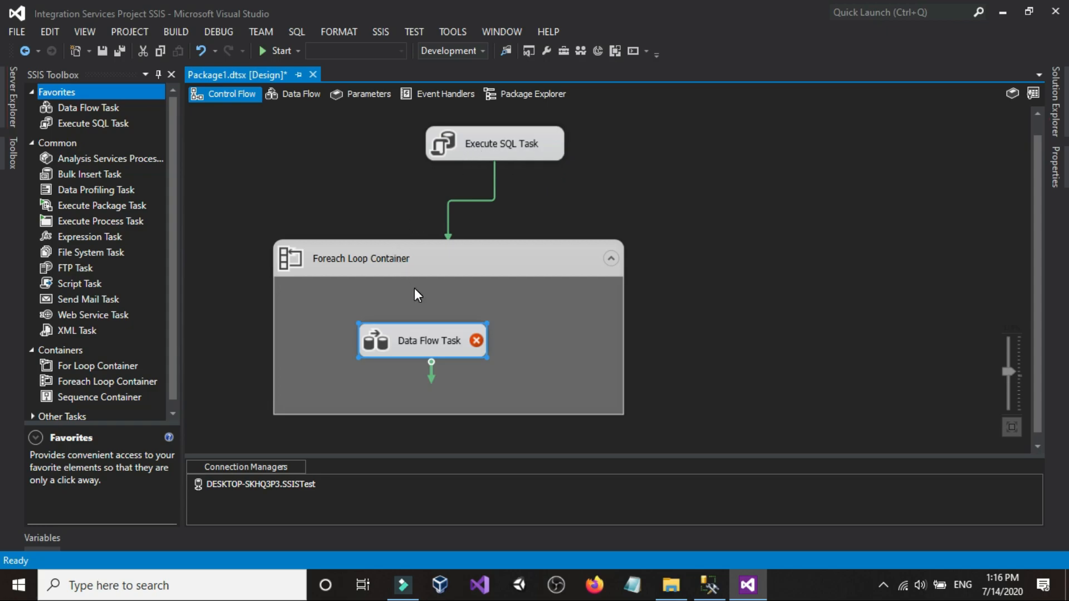
left_click(349, 174)
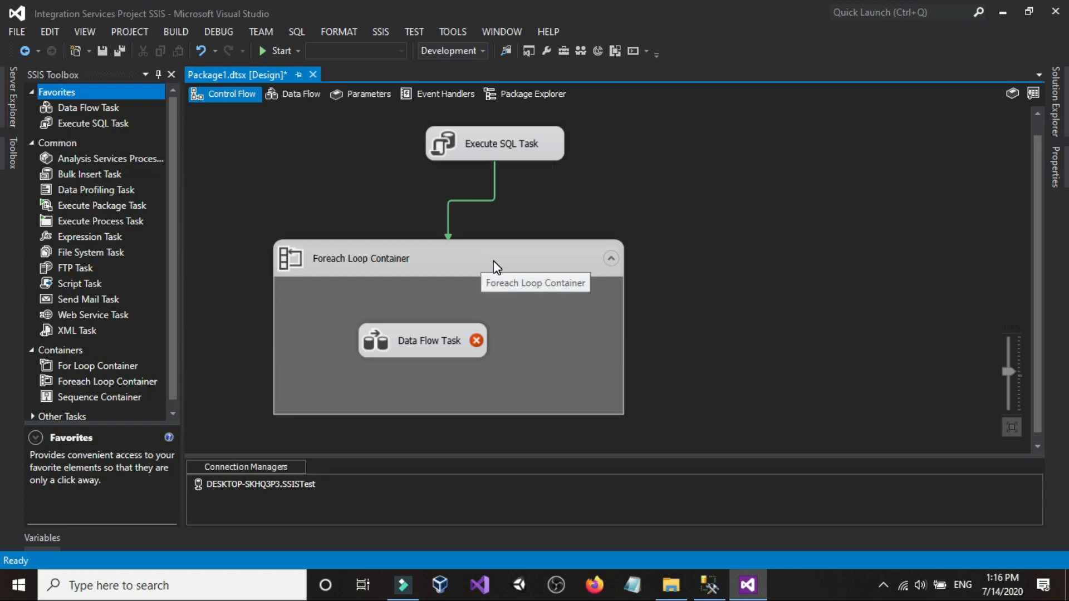
double_click(448, 345)
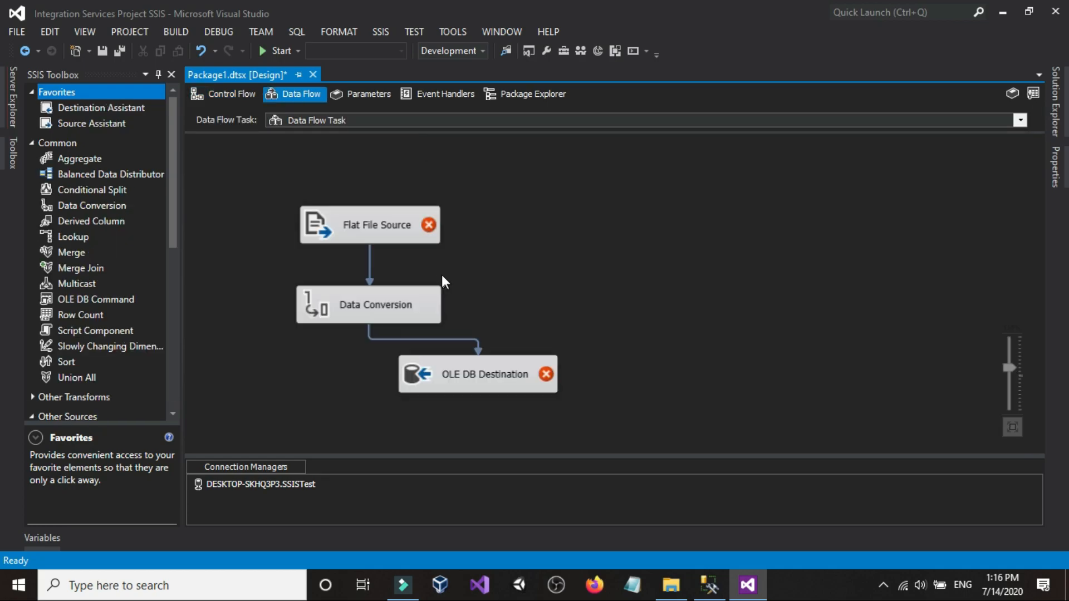
double_click(394, 241)
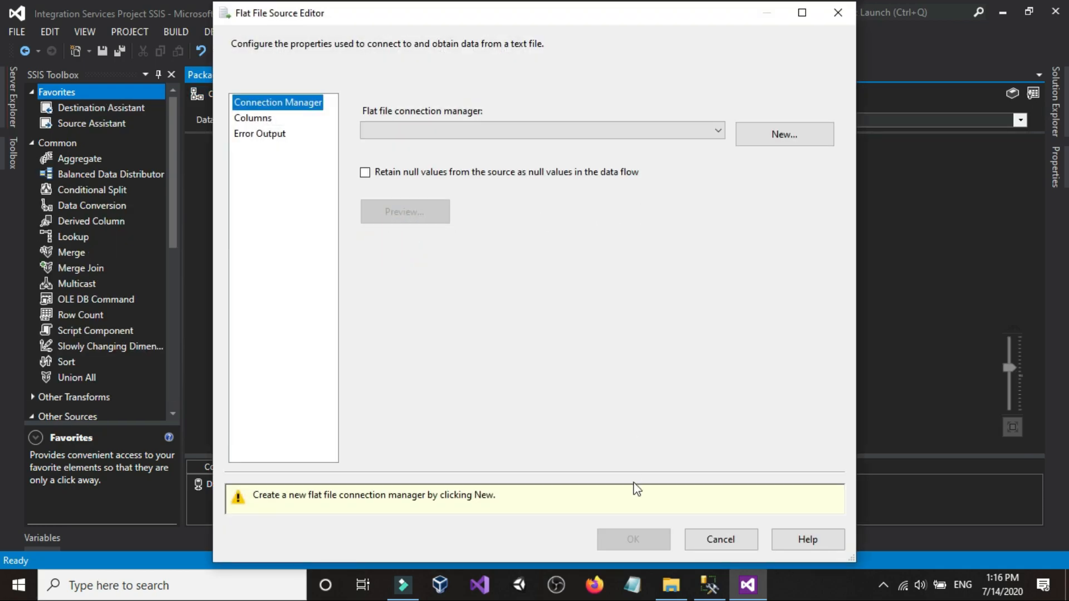
left_click(720, 537)
left_click(689, 409)
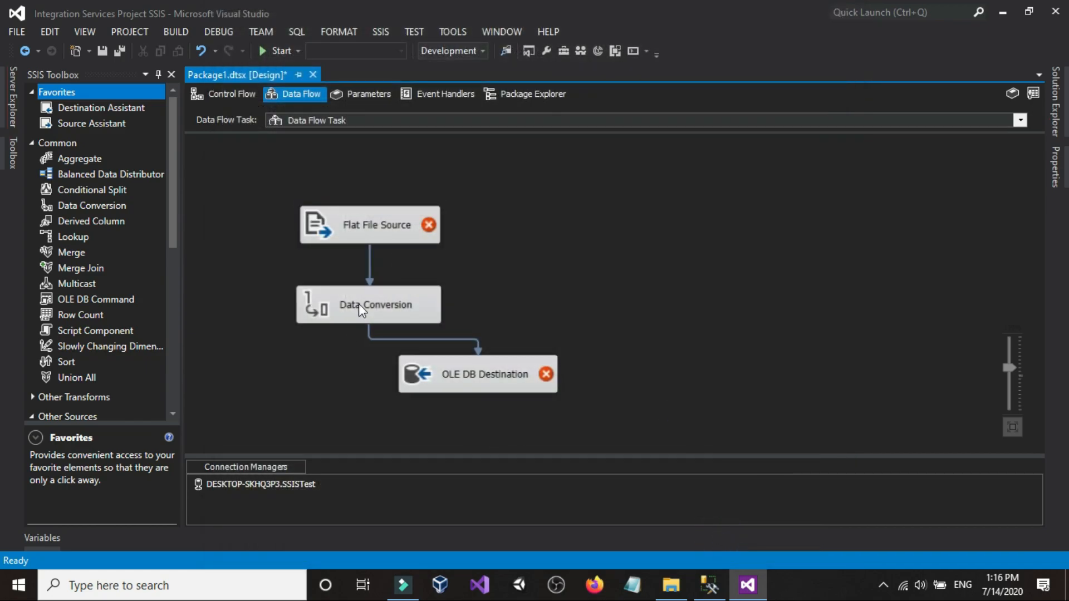
Step: Create a flat file connection manager for the Flat File Source using CustomersGermany_20200715.txt from the CustomersGermany folder
double_click(353, 239)
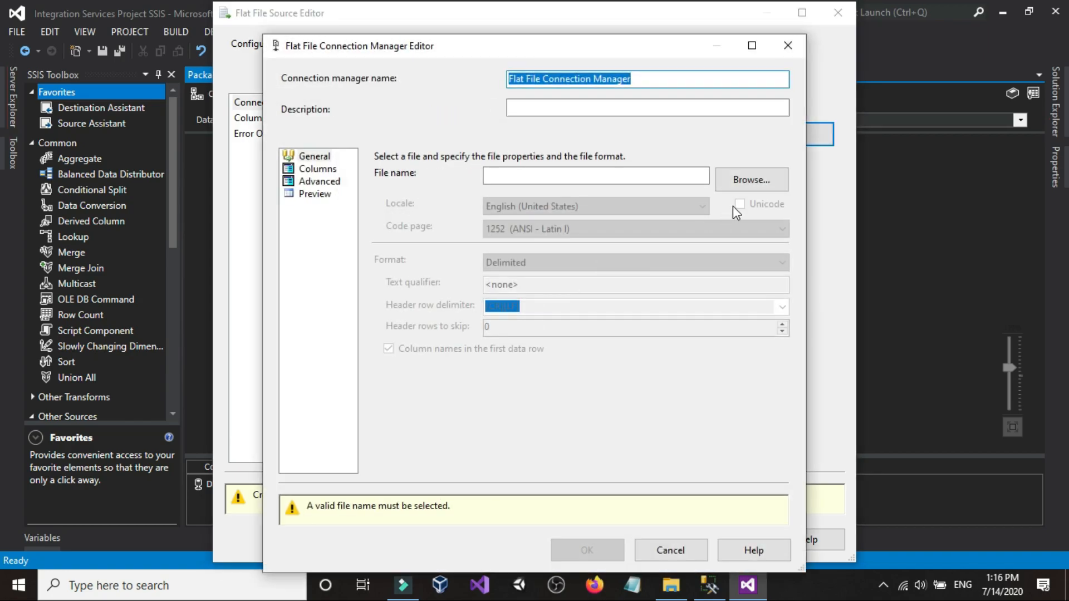
left_click(746, 181)
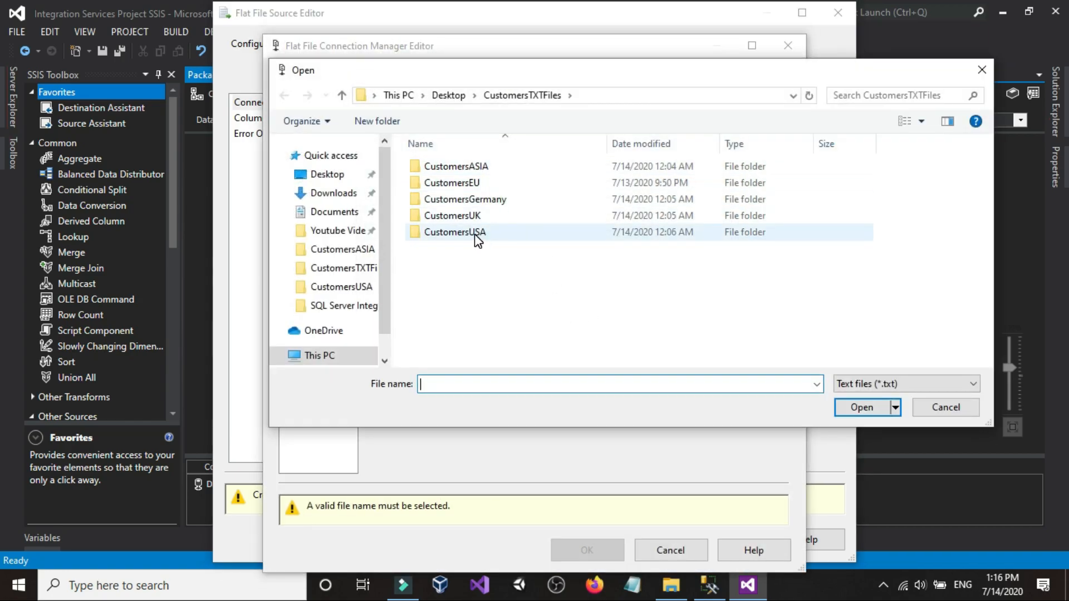
double_click(467, 199)
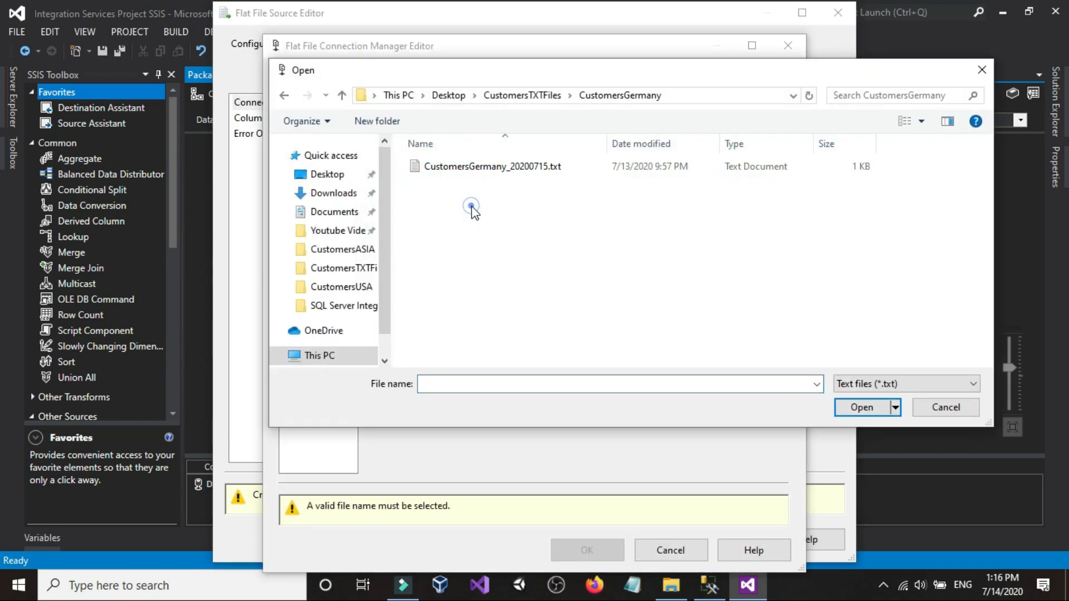
left_click(467, 173)
double_click(466, 167)
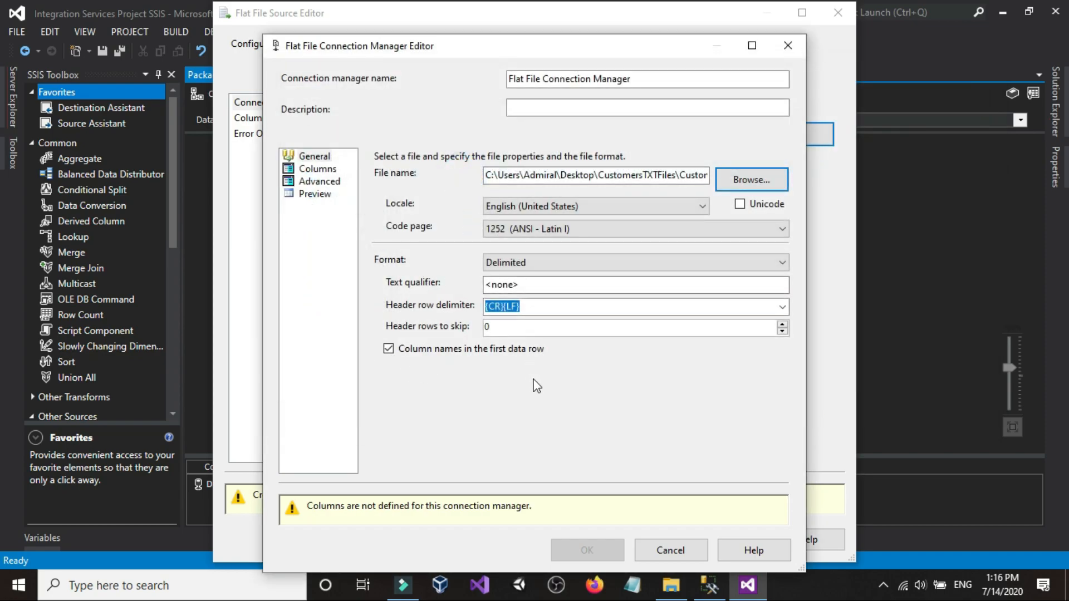
Step: Open CustomersUSA_20200715.txt to check its header row and layout, close it, and return to Visual Studio
left_click(671, 585)
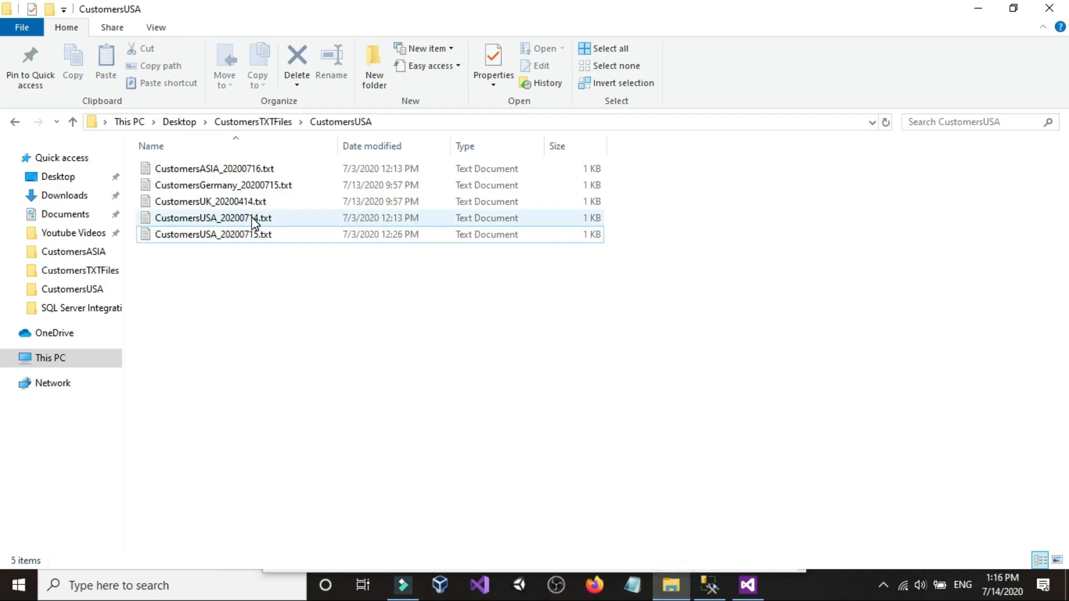
left_click(249, 237)
double_click(249, 237)
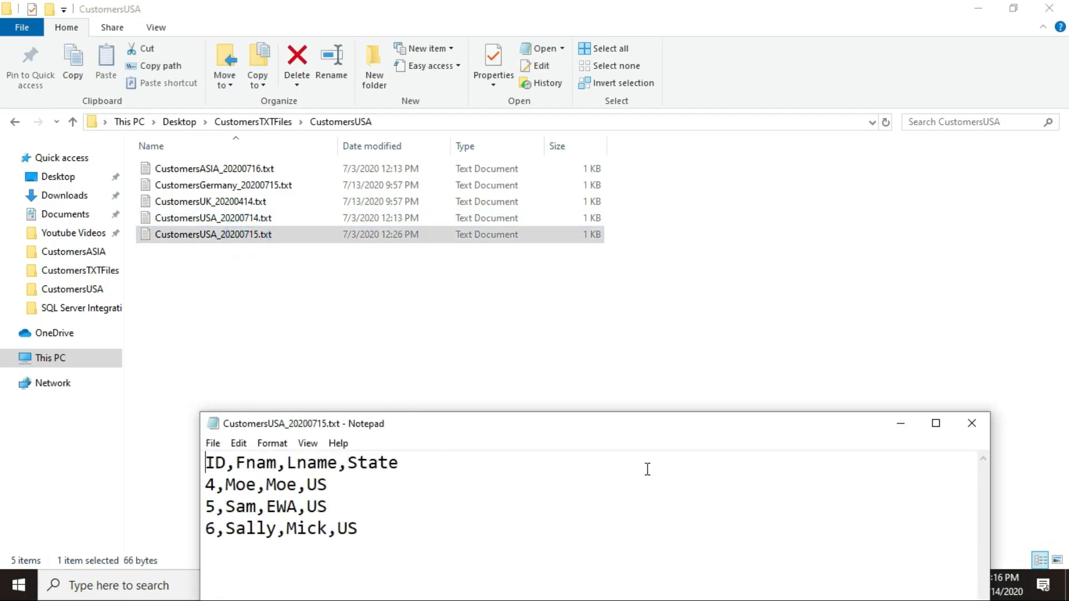
left_click(972, 424)
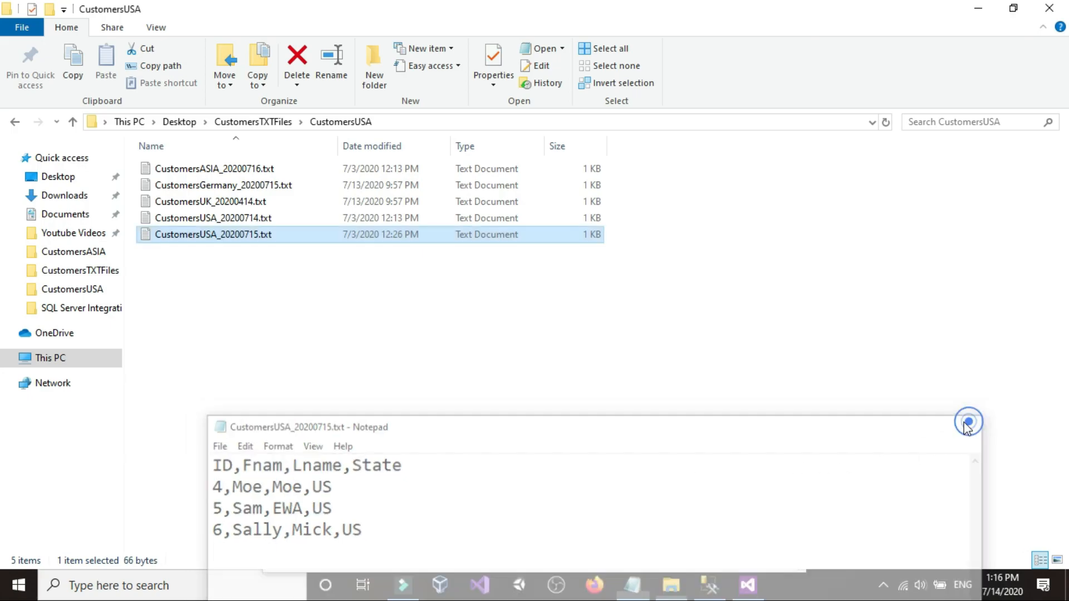
left_click(756, 588)
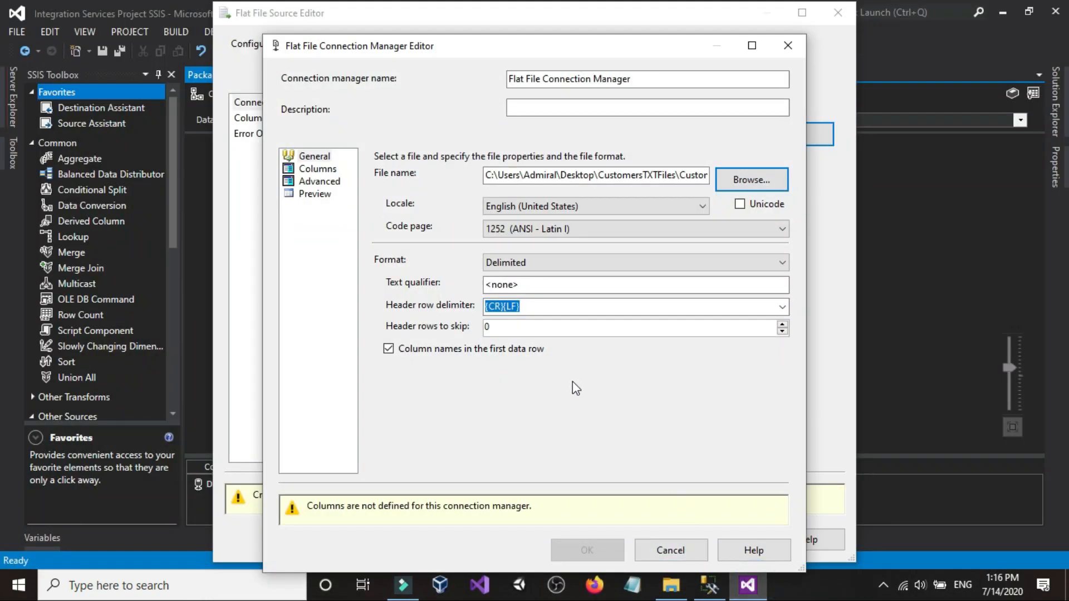
Step: Define the connection manager's columns, accept it, and have the source retain null values as nulls in the data flow
left_click(318, 170)
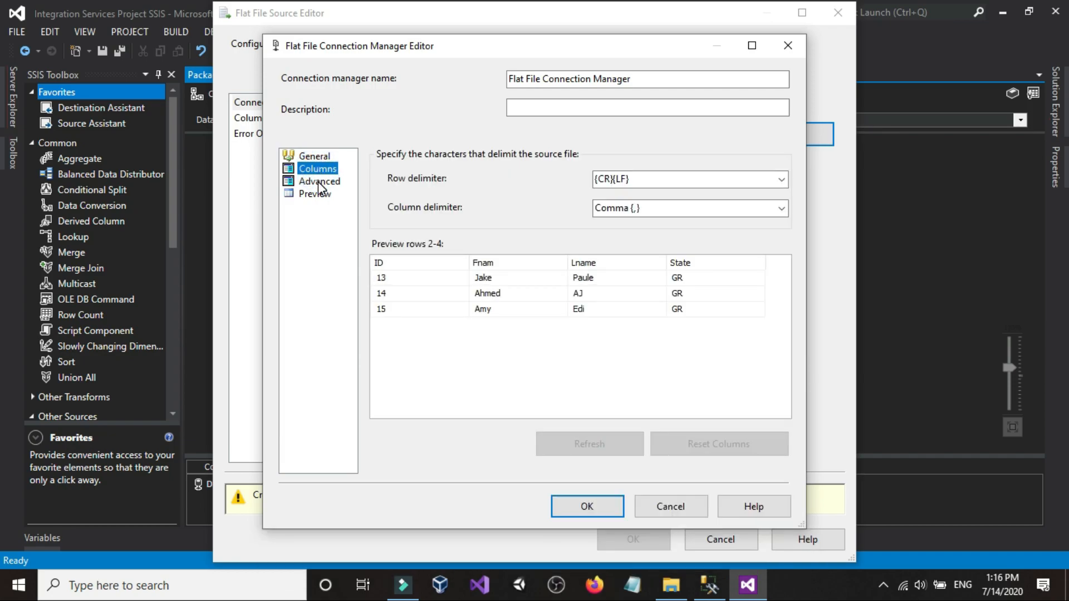
left_click(319, 181)
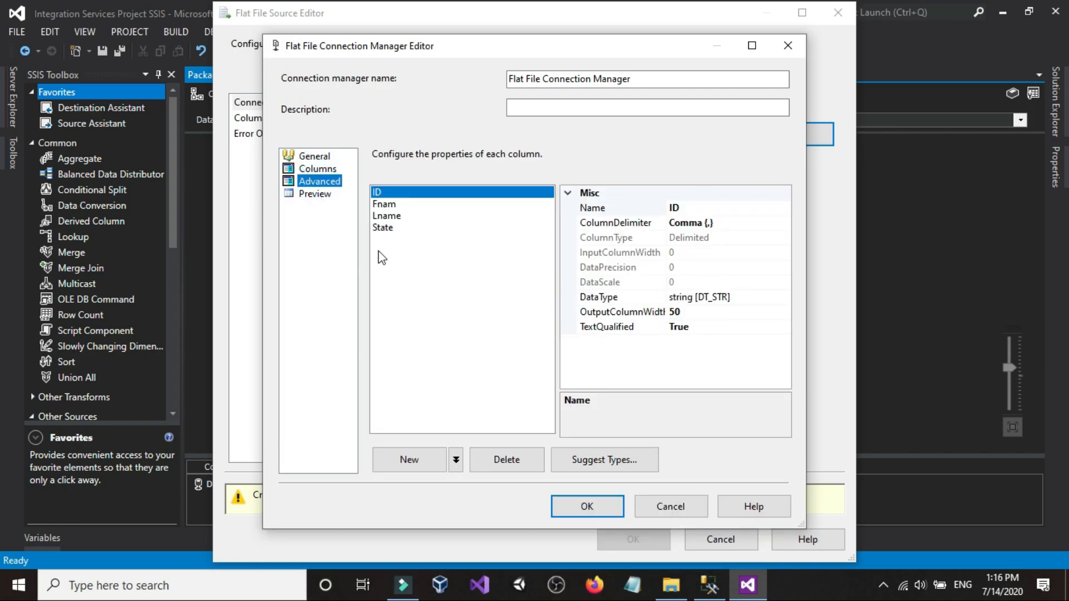
left_click(318, 194)
left_click(583, 504)
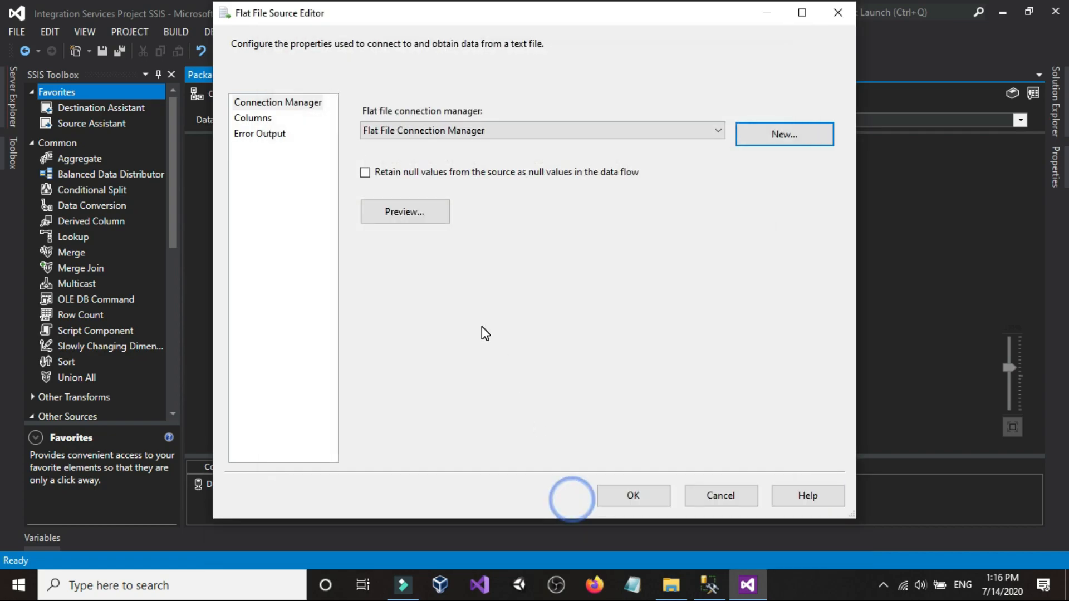
left_click(380, 174)
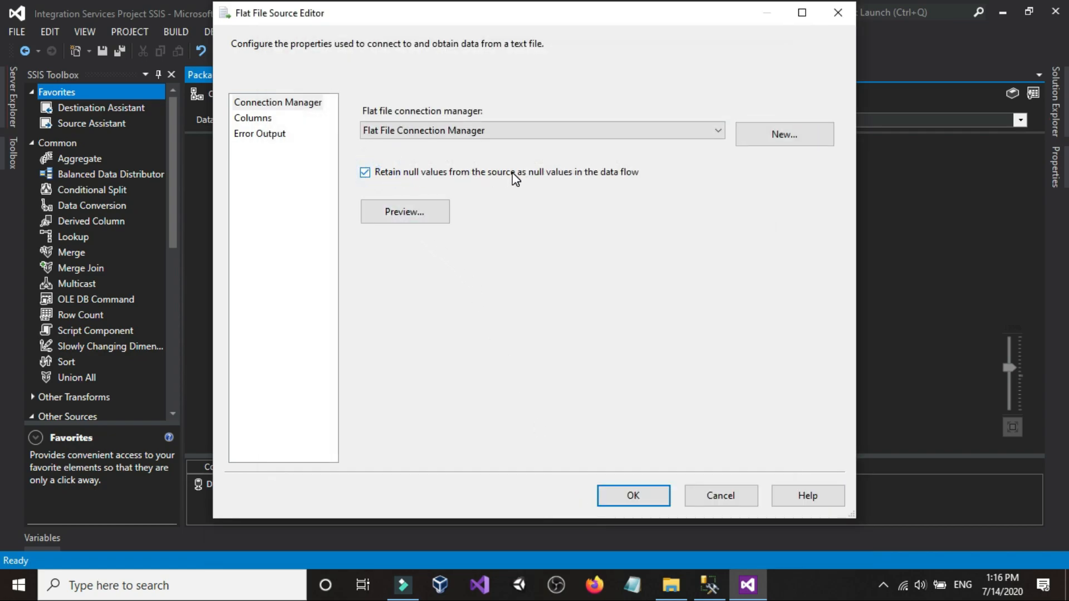
Step: Check the data rows of CustomersUSA_20200715.txt again, close the file, and return to the Flat File Source Editor
left_click(673, 585)
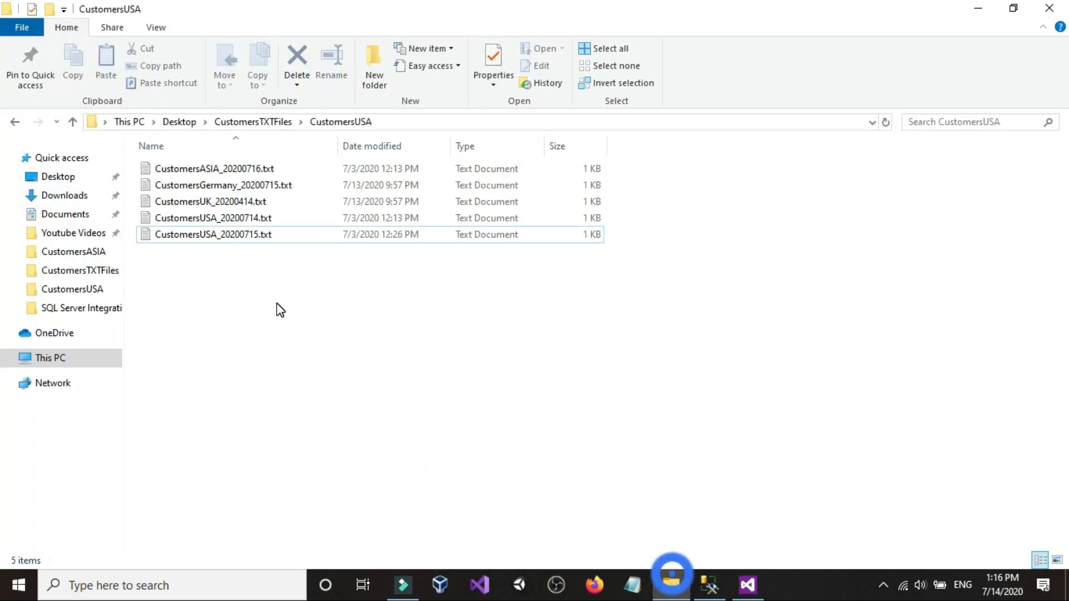
double_click(239, 235)
left_click_drag(308, 490, 337, 493)
left_click(313, 492)
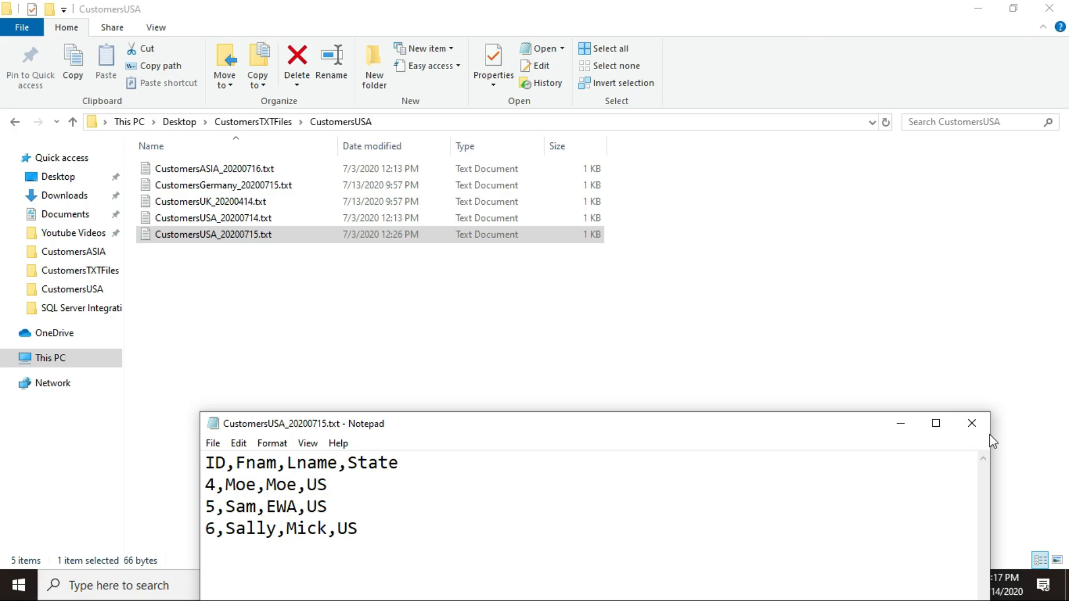
left_click(972, 424)
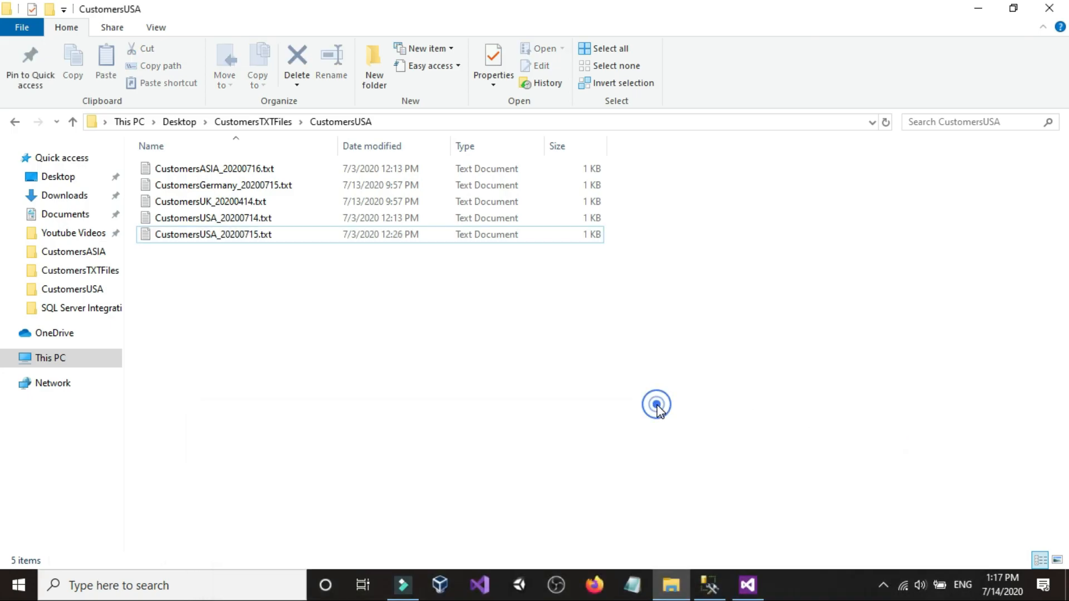
left_click(716, 588)
left_click(748, 585)
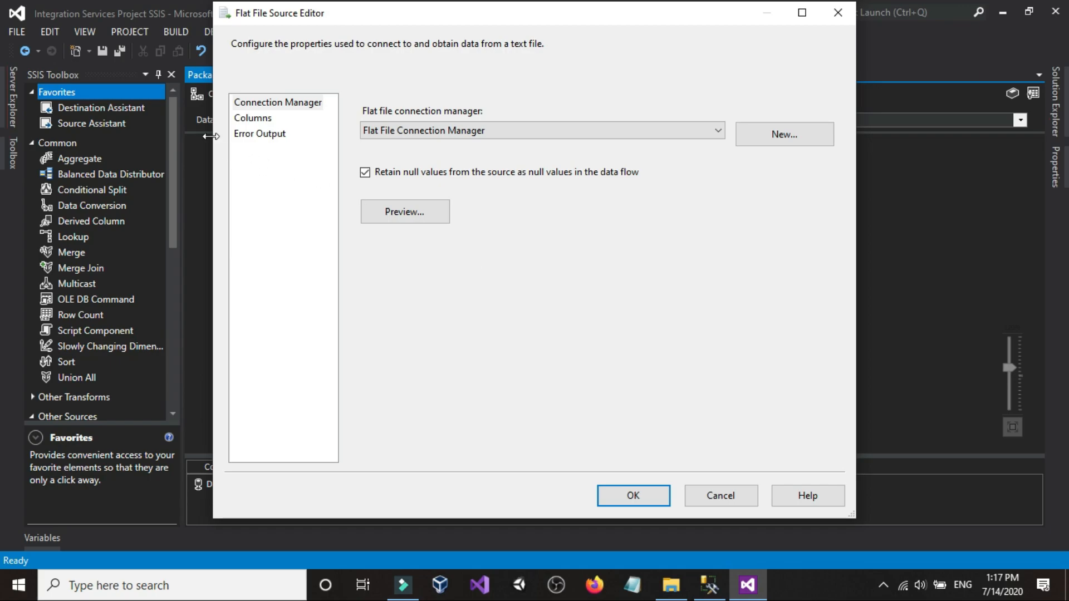
Step: Accept the Flat File Source with all its columns, and select all input columns in the Data Conversion
left_click(253, 118)
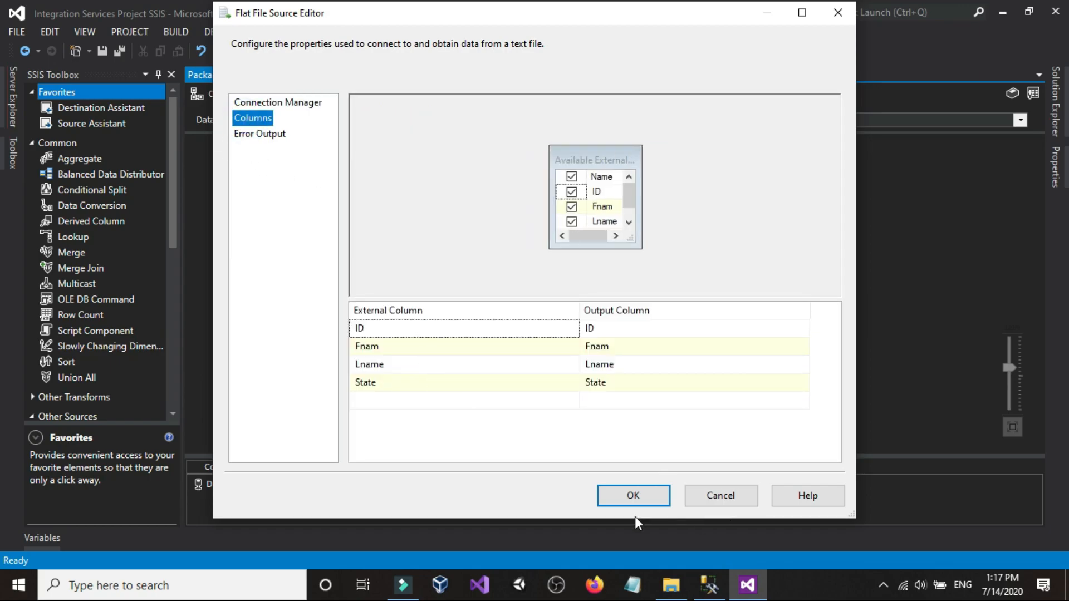
left_click(618, 498)
double_click(335, 301)
left_click(497, 124)
Step: Set the data type of the converted ID column to four-byte signed integer [DT_I4]
left_click(531, 316)
left_click_drag(595, 293, 640, 294)
left_click(632, 314)
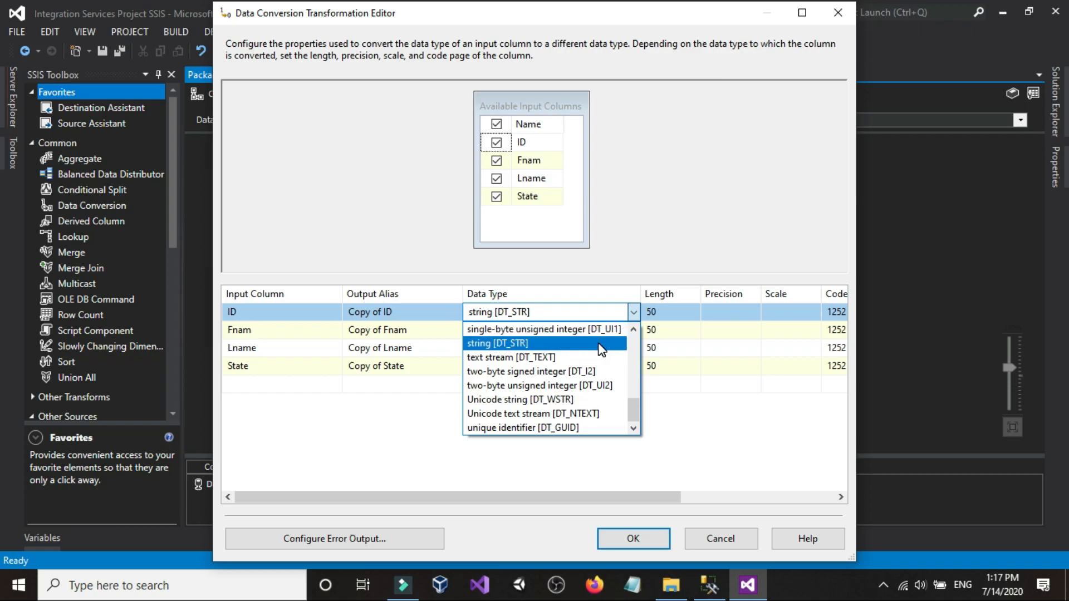
scroll(594, 368, "up", 1)
scroll(594, 368, "up", 3)
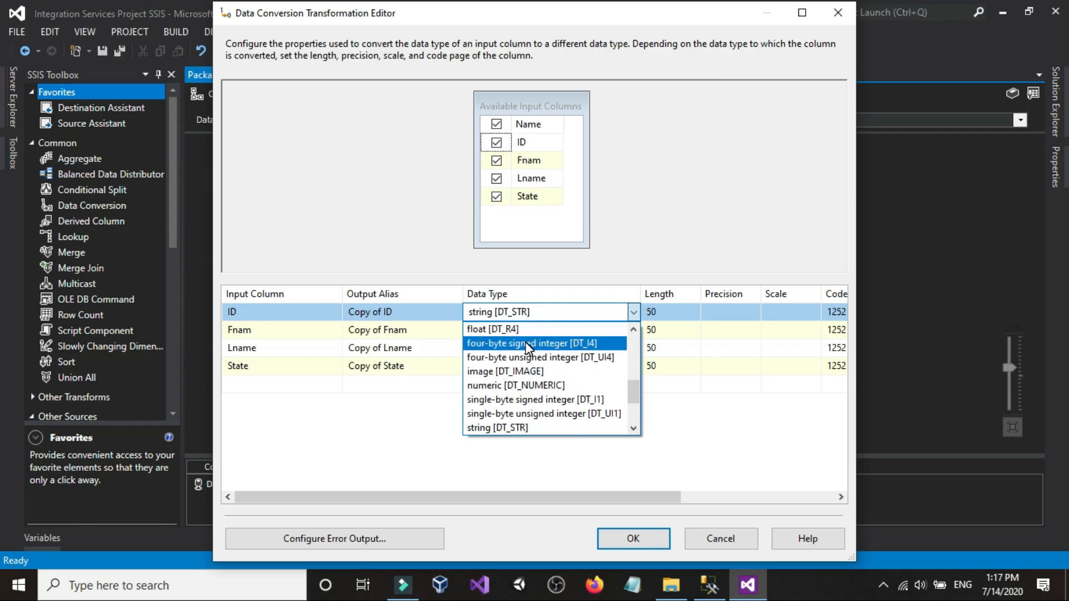
left_click(528, 344)
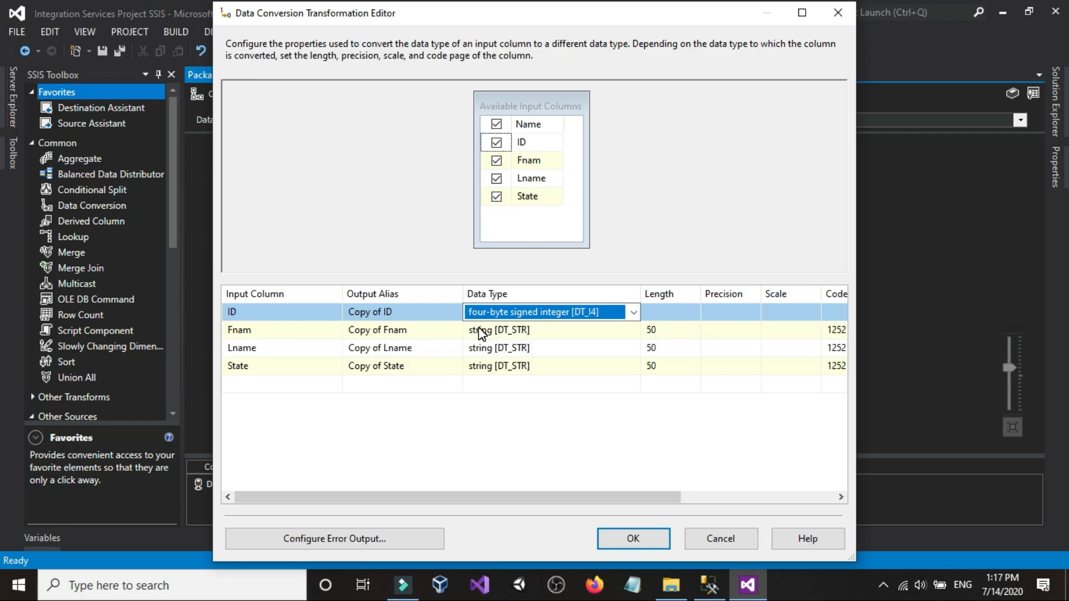
Step: Set the converted lengths to 100 for Fnam, 100 for Lname and 2 for State, and accept the Data Conversion
left_click(671, 334)
double_click(671, 334)
type("10")
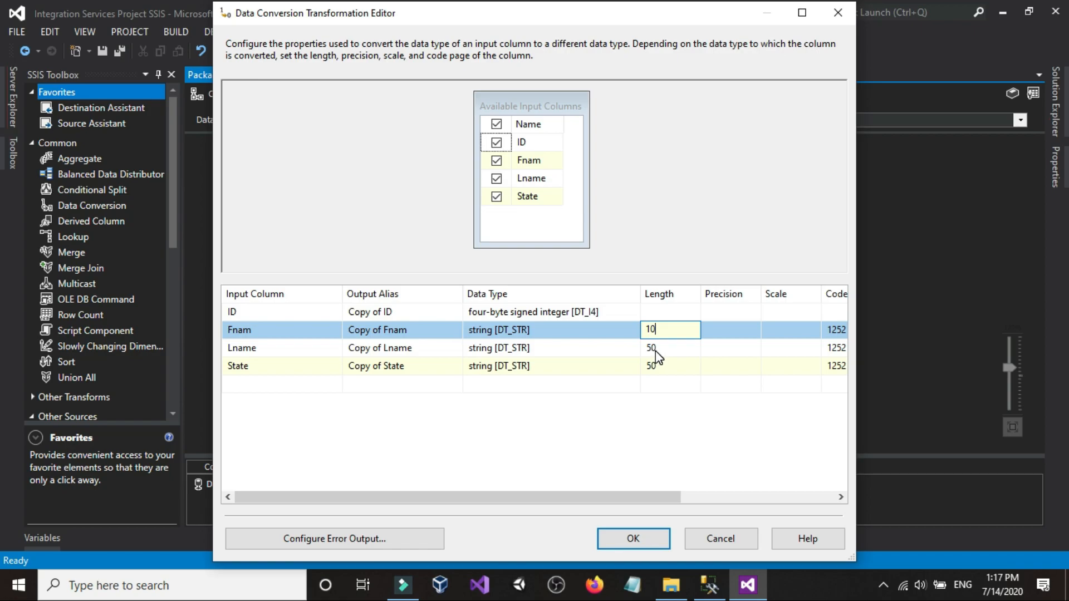
type("0")
left_click(676, 346)
left_click_drag(675, 346, 631, 372)
type("100")
left_click(674, 366)
type("2")
left_click(629, 444)
left_click(637, 539)
Step: Point the OLE DB Destination to the [dbo].[Customers] table through the SSISTest connection
left_click(543, 362)
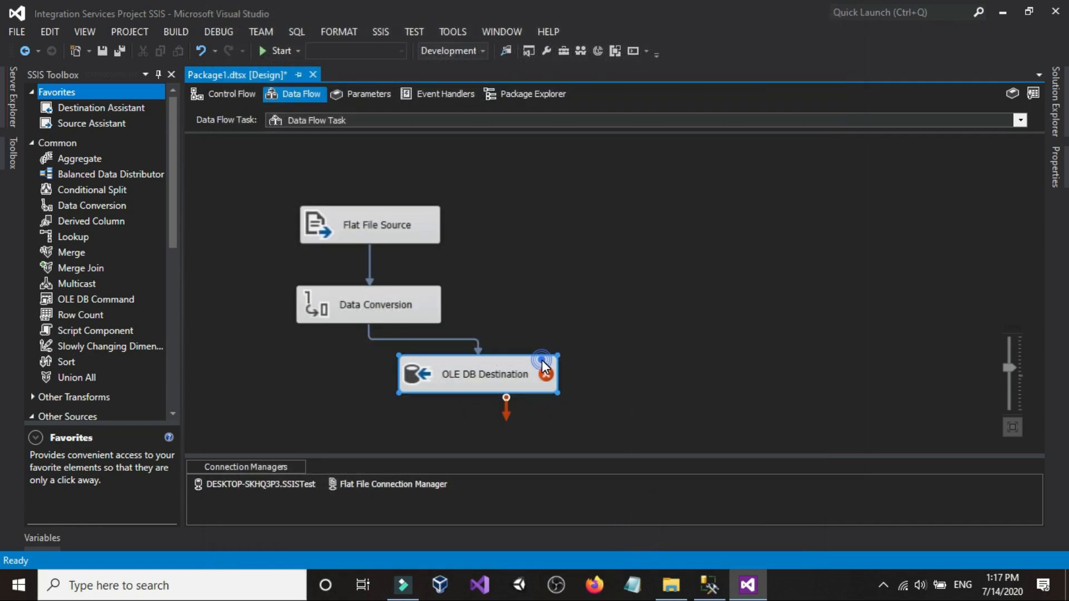
double_click(543, 362)
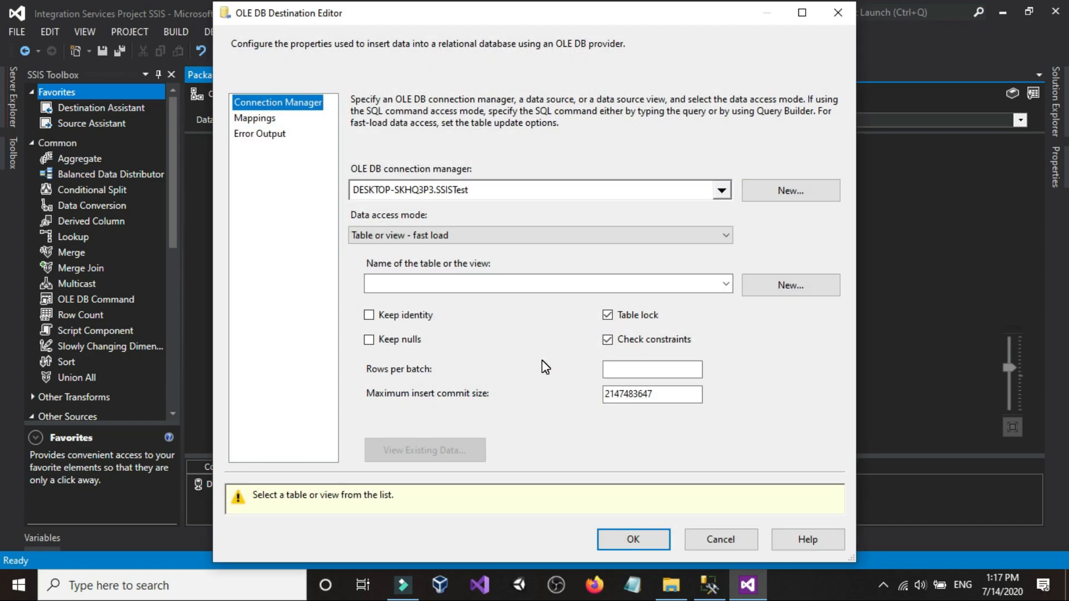
left_click(652, 193)
left_click(681, 355)
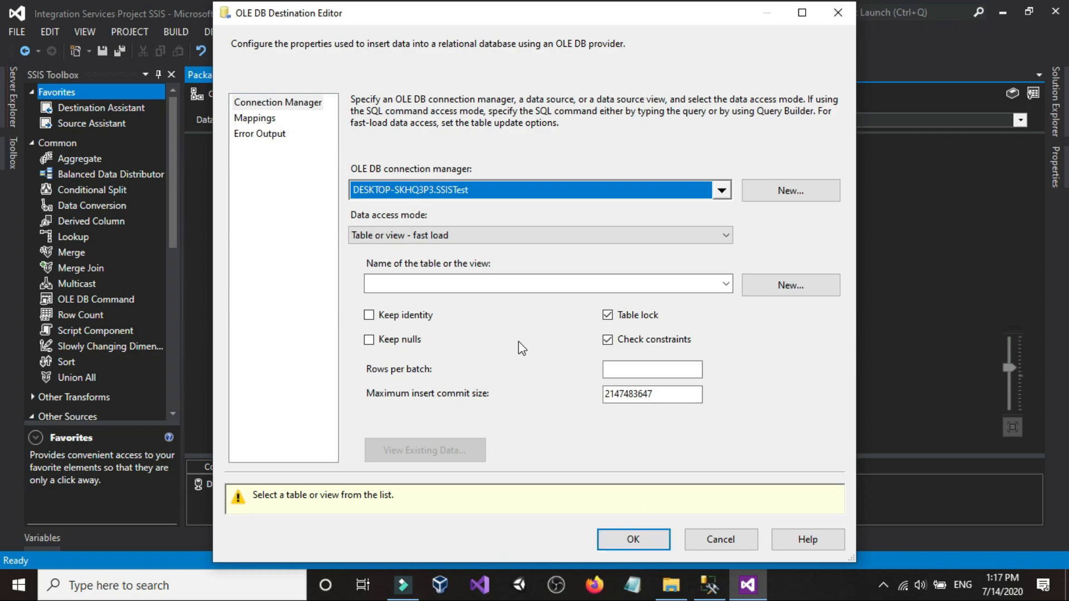
left_click(503, 283)
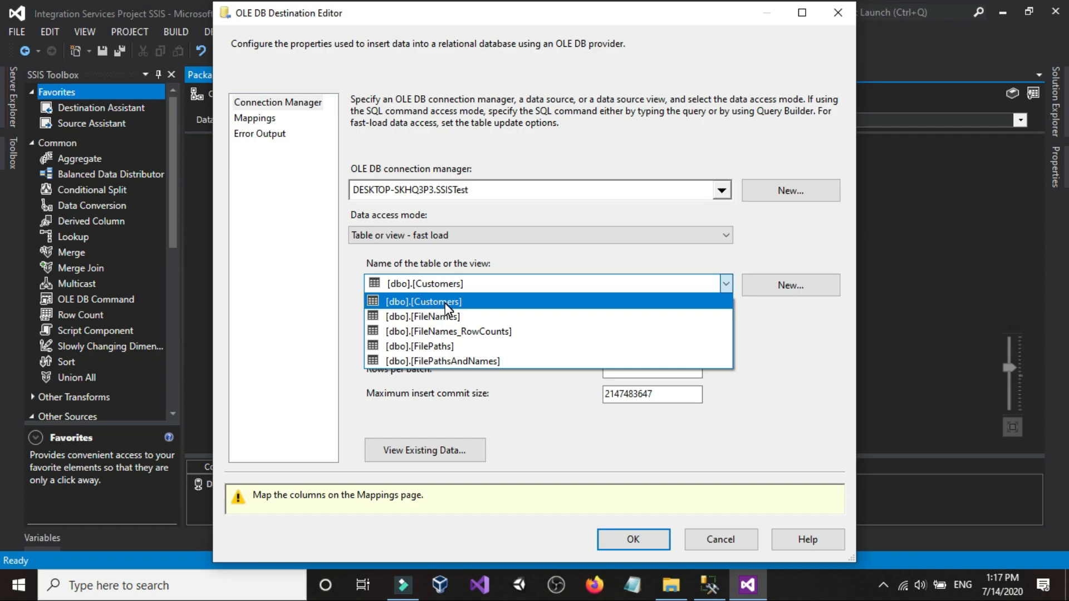
left_click(445, 303)
Step: Query all rows of dbo.Customers in SQL Server Management Studio, and return to the destination editor in Visual Studio
left_click(709, 585)
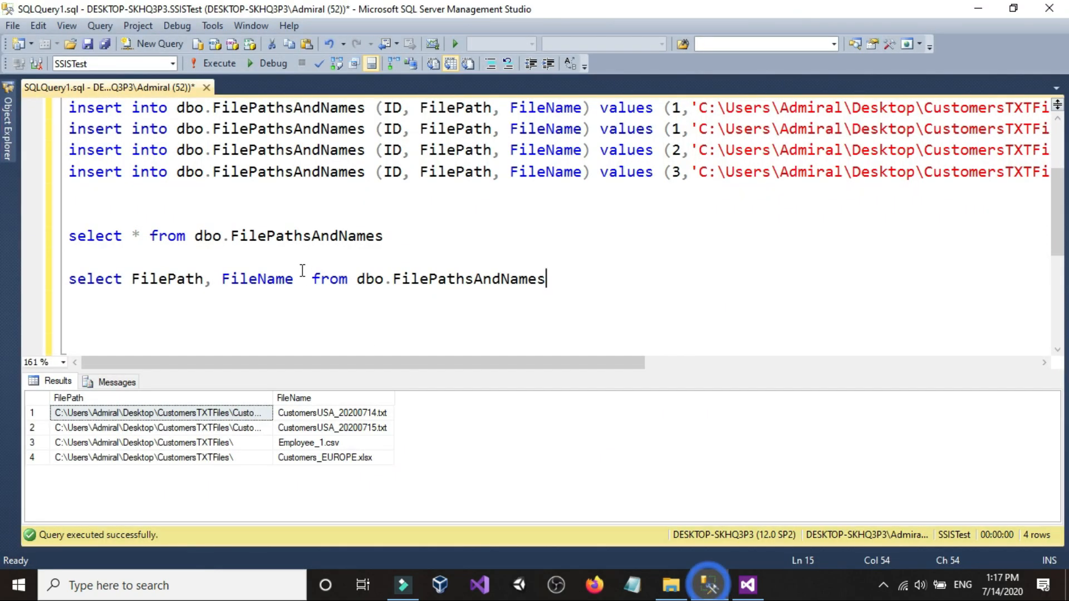
scroll(249, 337, "up", 2)
left_click(336, 110)
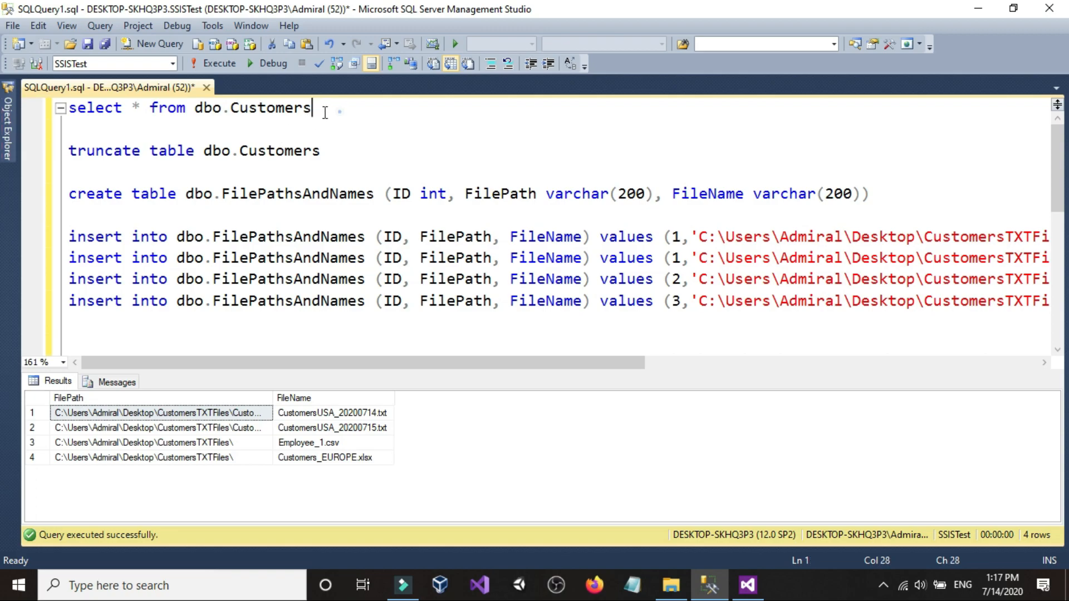
key("shift+Home")
left_click(235, 66)
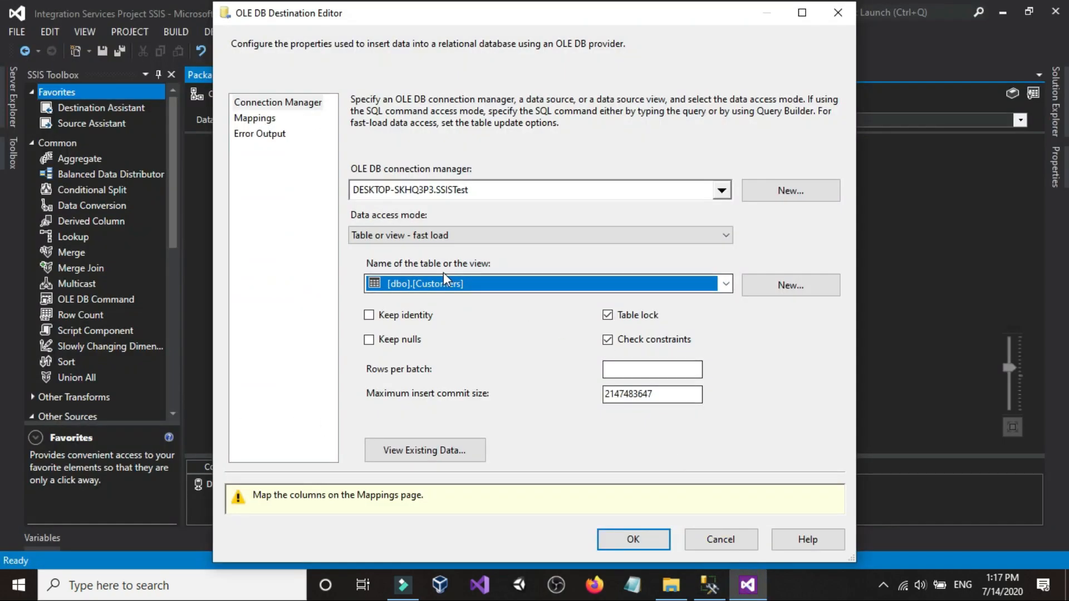
Step: Inspect the input columns available for the destination's ID mapping and accept the OLE DB Destination
left_click(251, 108)
left_click(254, 118)
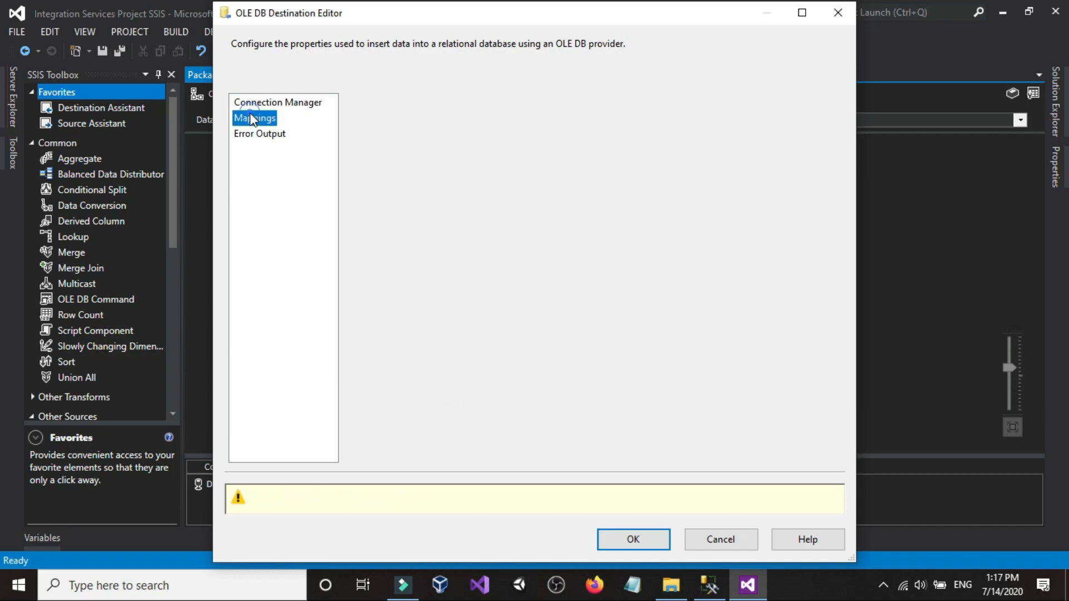
left_click(450, 332)
left_click(447, 326)
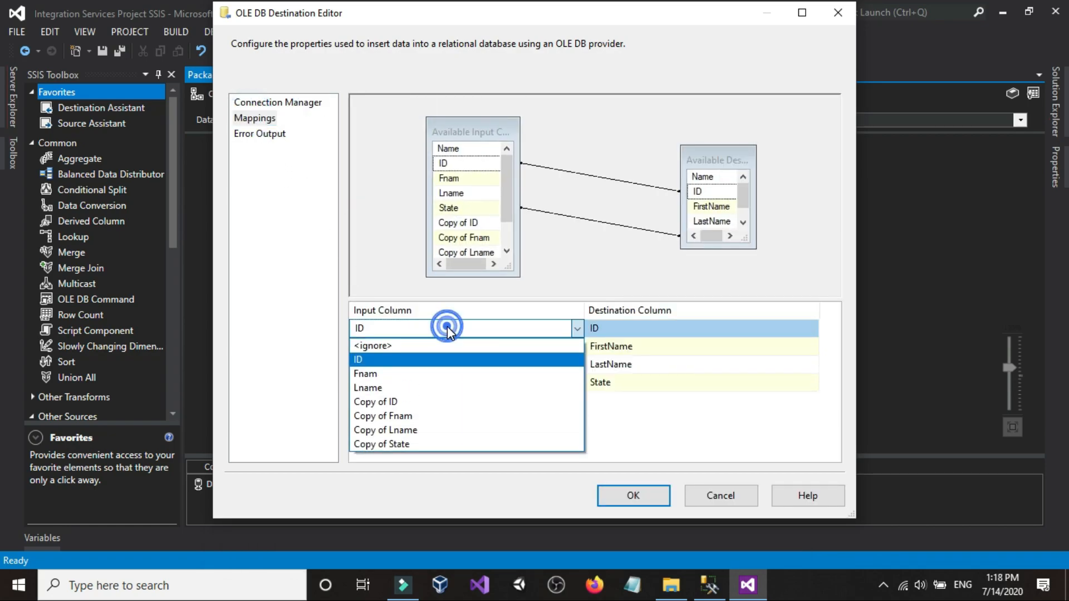
left_click(446, 326)
left_click(627, 492)
Step: Review the output aliases, data types and lengths in the Data Conversion and close its editor
left_click(661, 305)
left_click(349, 315)
double_click(349, 315)
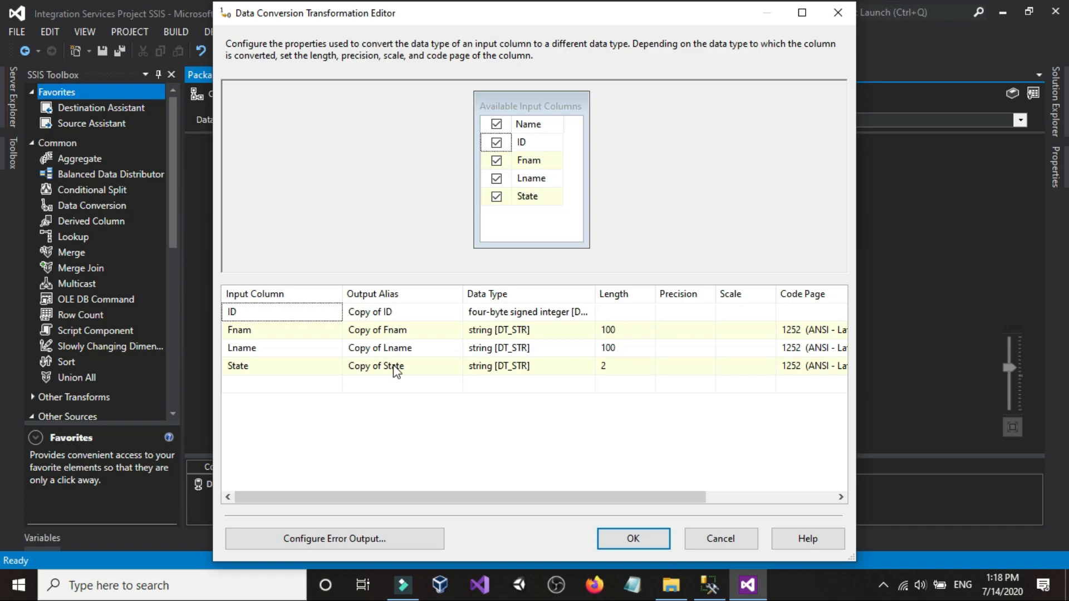
left_click(619, 531)
Step: Map Copy of ID to ID, Copy of Fnam to FirstName and Copy of Lname to LastName in the OLE DB Destination
left_click(510, 382)
double_click(510, 382)
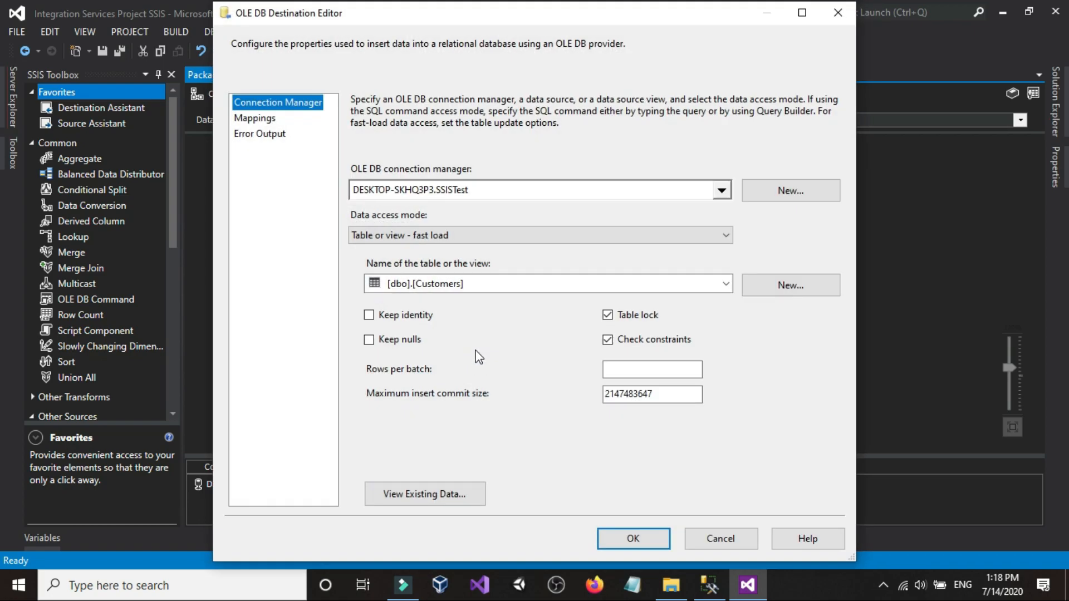
left_click(262, 118)
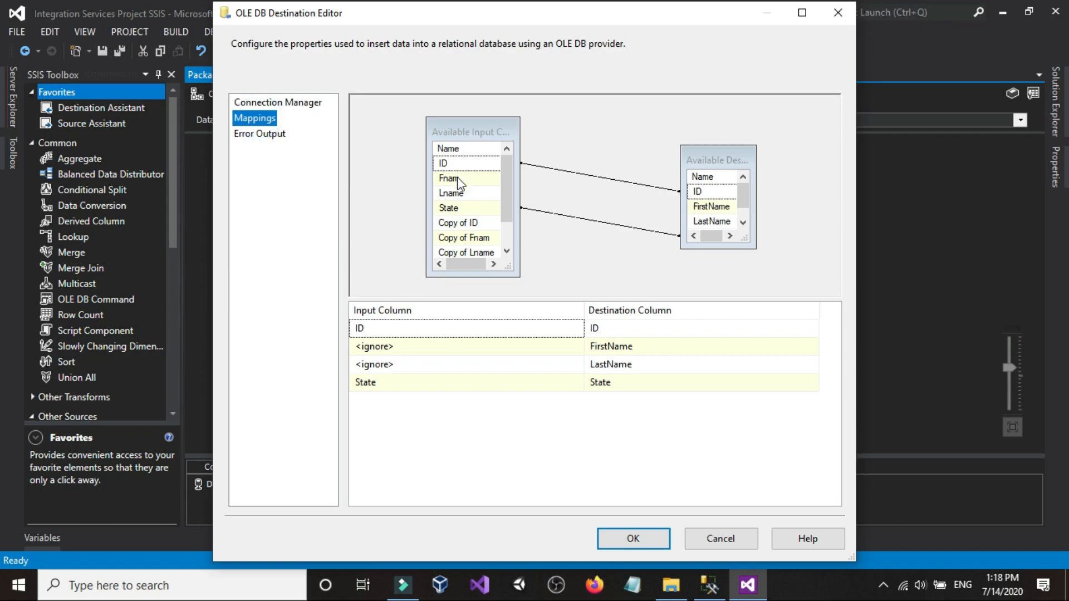
left_click_drag(467, 223, 707, 195)
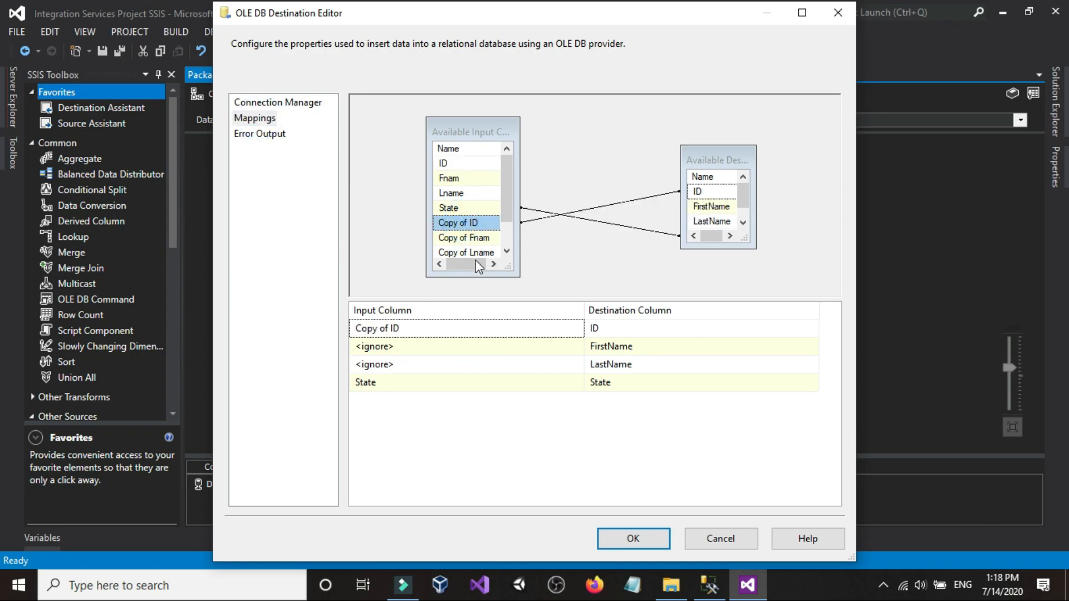
left_click_drag(474, 237, 705, 210)
left_click_drag(482, 252, 708, 223)
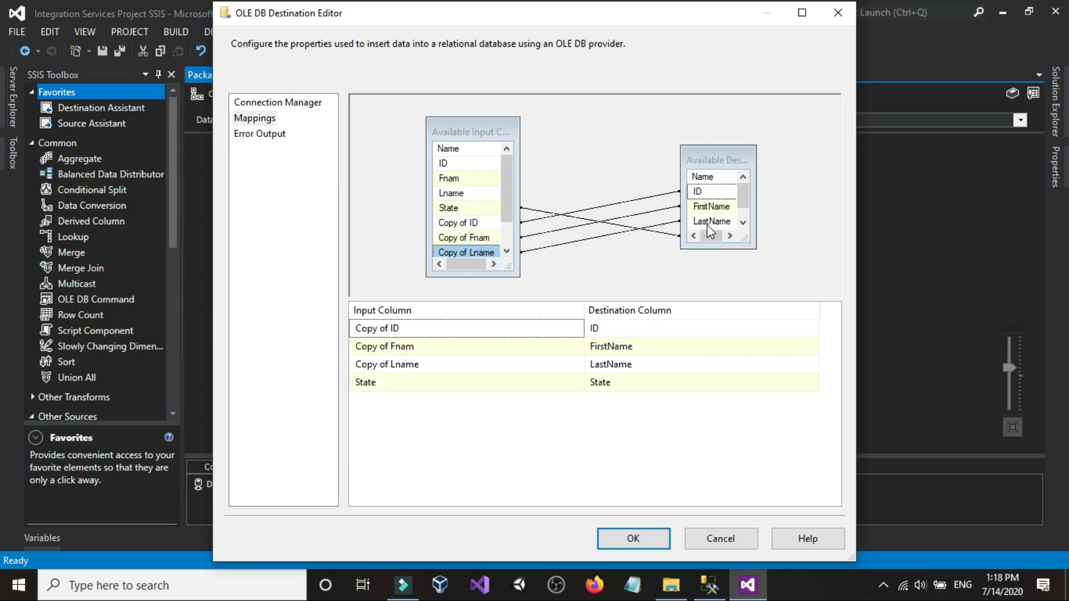
Step: Map Copy of State to the destination's State column, accept the OLE DB Destination and return to the package's control flow
left_click(499, 385)
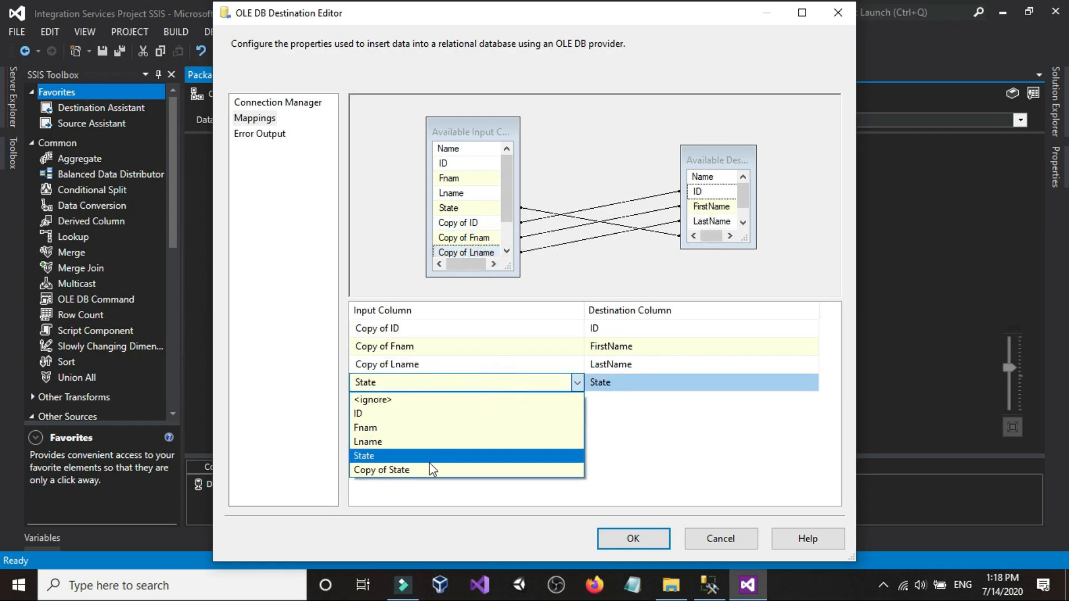
left_click(432, 468)
left_click(599, 538)
left_click(233, 157)
left_click(225, 94)
left_click(683, 248)
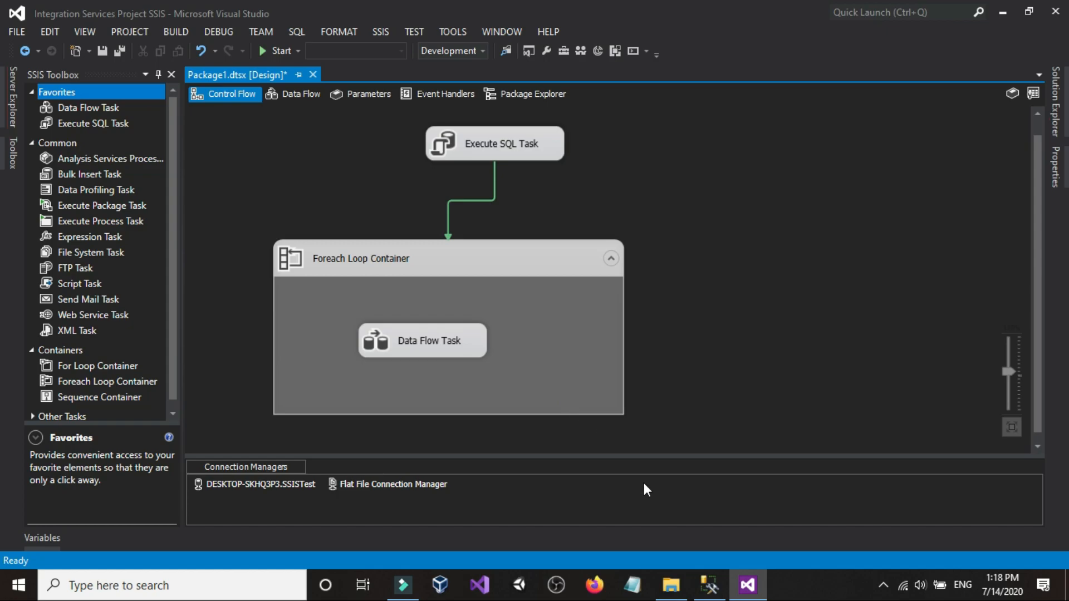
Step: Examine the data rows of CustomersASIA_20200716.txt in the CustomersUSA folder using File Explorer, and close the file
left_click(673, 585)
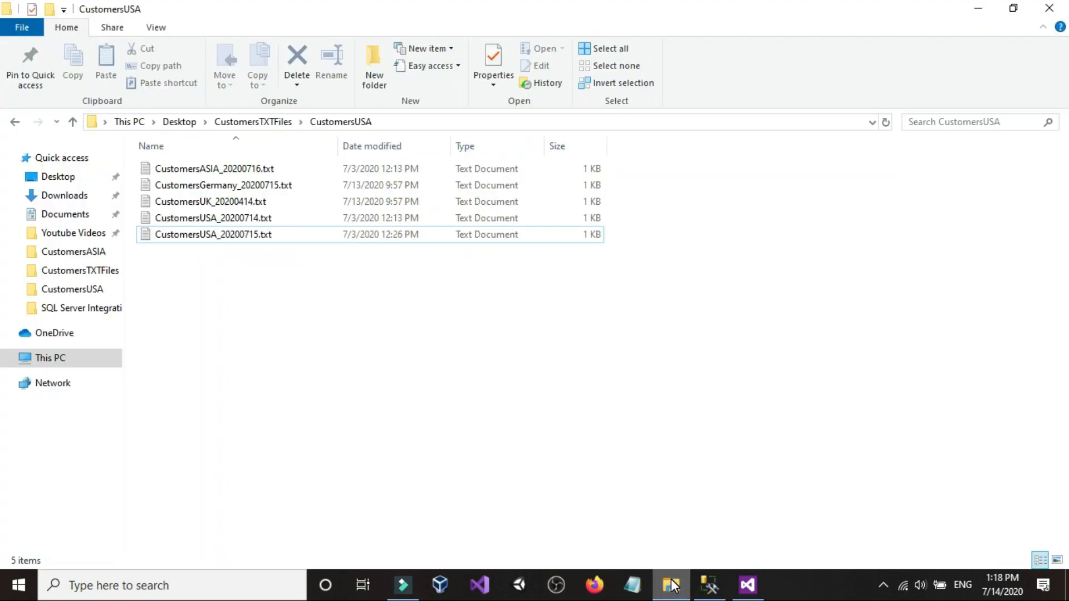
left_click(673, 585)
left_click(671, 584)
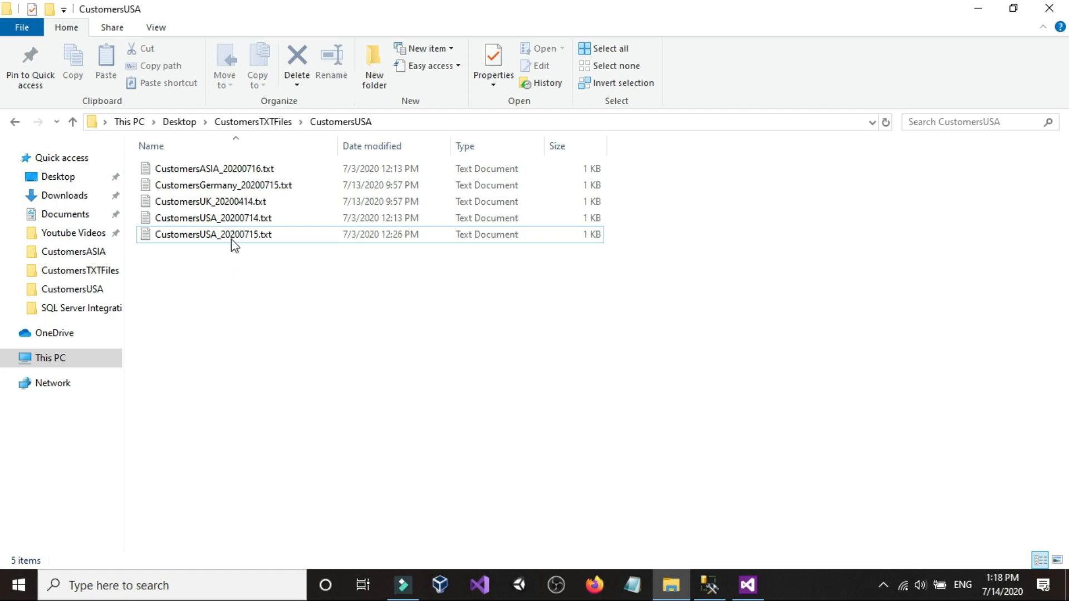
double_click(230, 170)
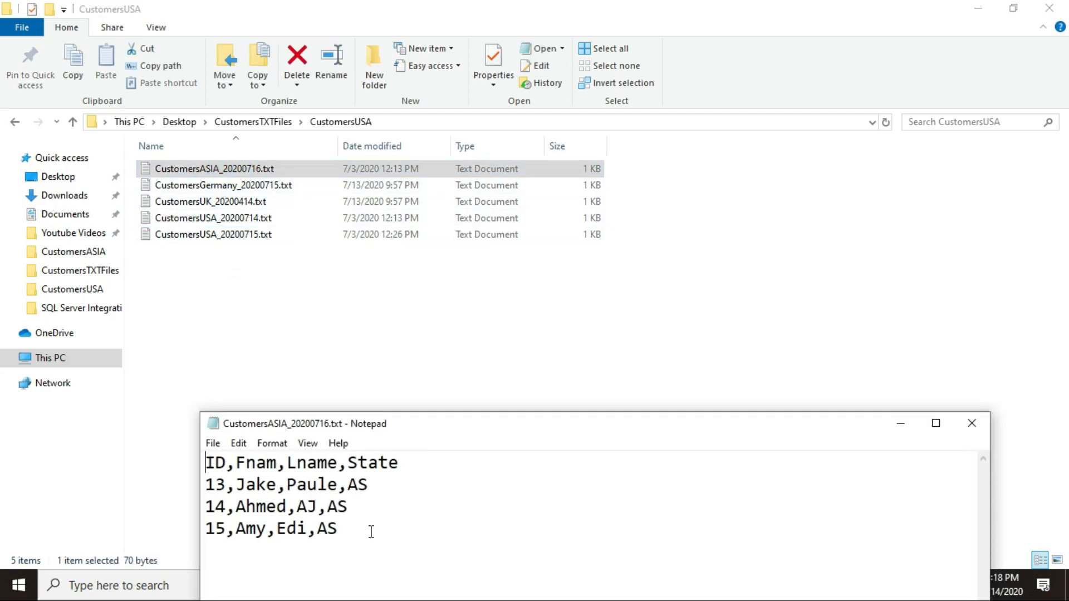
left_click_drag(372, 532, 204, 483)
left_click(354, 541)
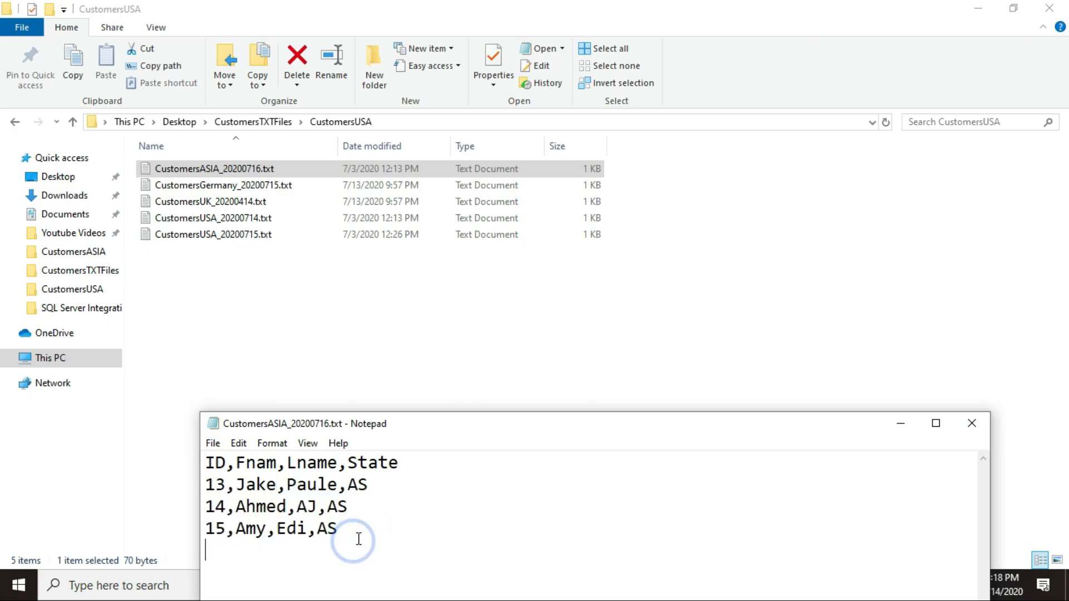
left_click_drag(349, 530, 199, 478)
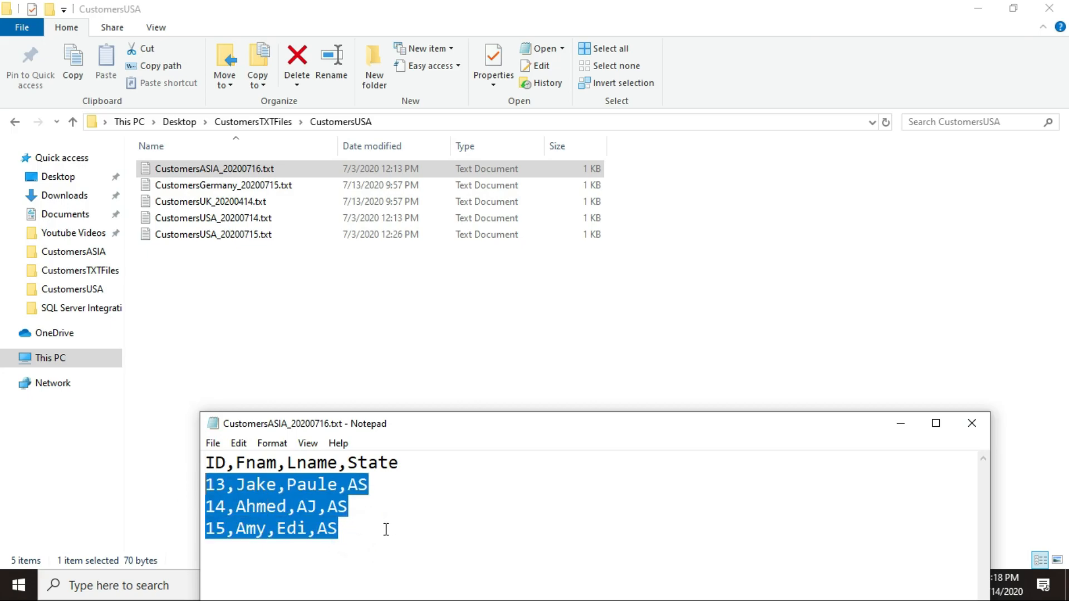
left_click(381, 529)
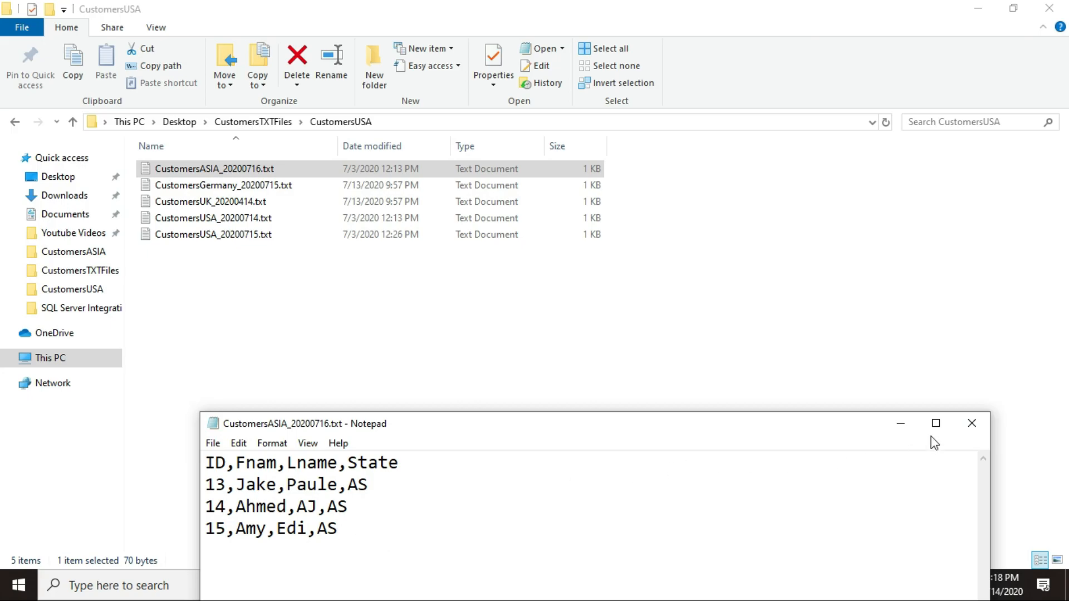
left_click(972, 424)
left_click(482, 451)
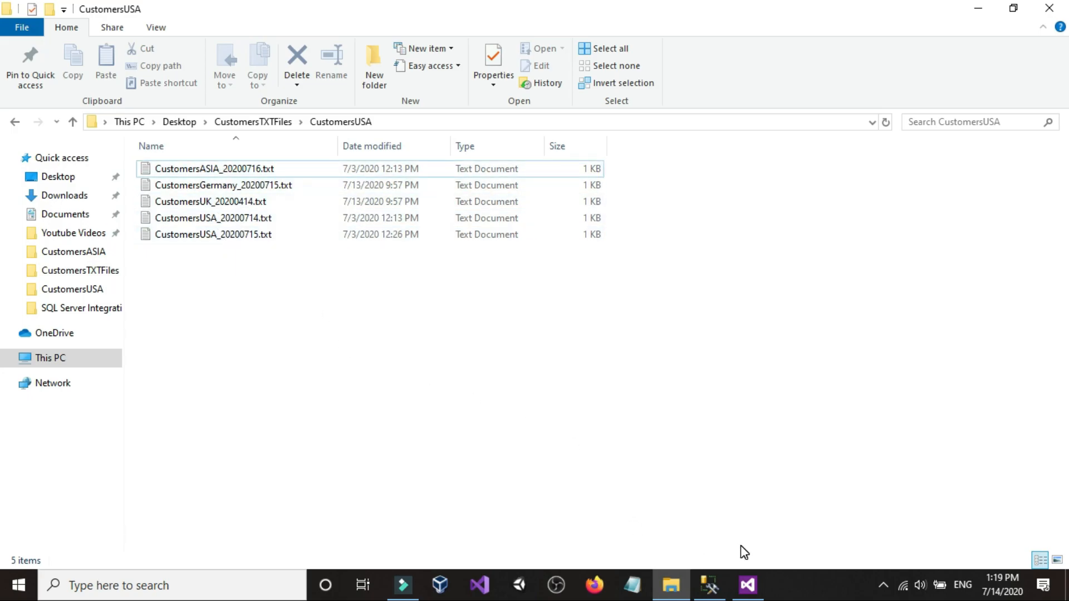
Step: Review the file paths and file names in the dbo.FilePathsAndNames insert statements in SQL Server Management Studio
left_click(710, 585)
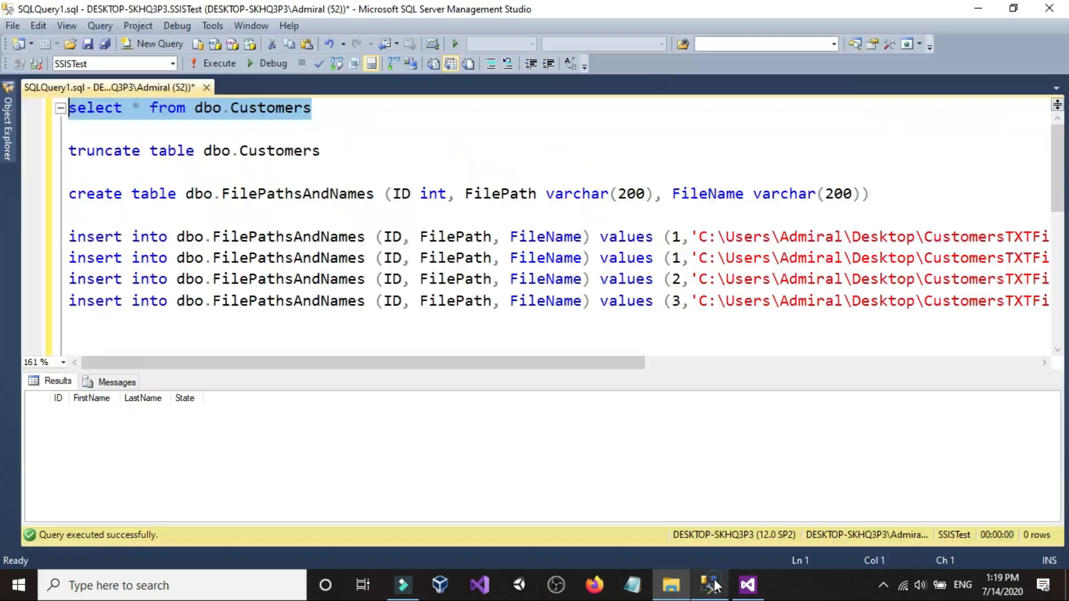
left_click_drag(611, 368, 901, 365)
left_click(893, 237)
left_click(874, 256)
left_click(703, 279)
left_click(713, 303)
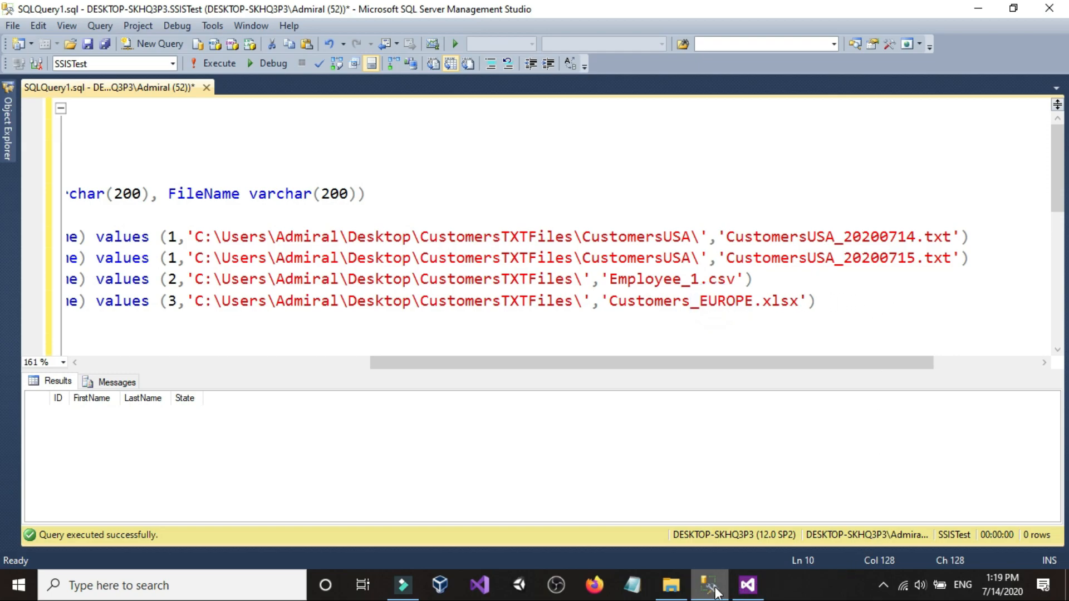
Step: Switch to Visual Studio and start a ConnectionString property expression for the Flat File Connection Manager in the Expression Builder
left_click(747, 585)
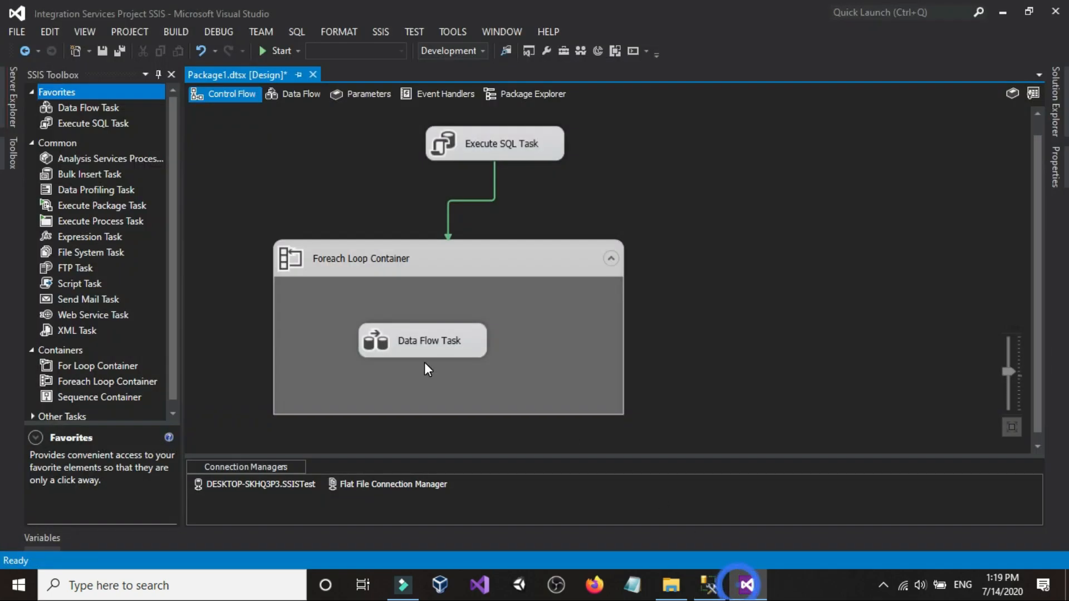
right_click(377, 490)
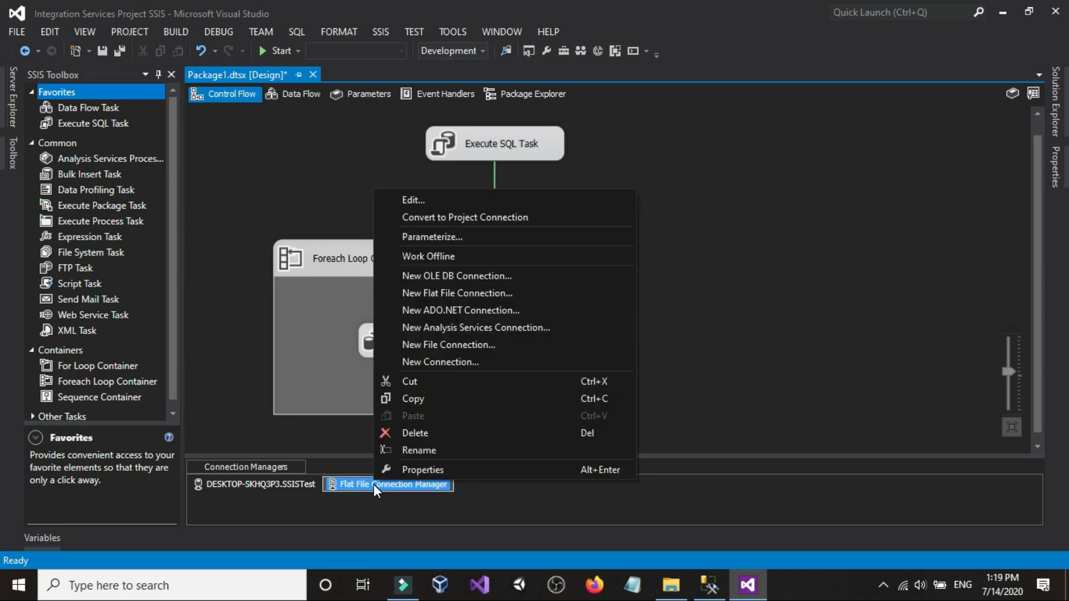
left_click(406, 471)
left_click(938, 294)
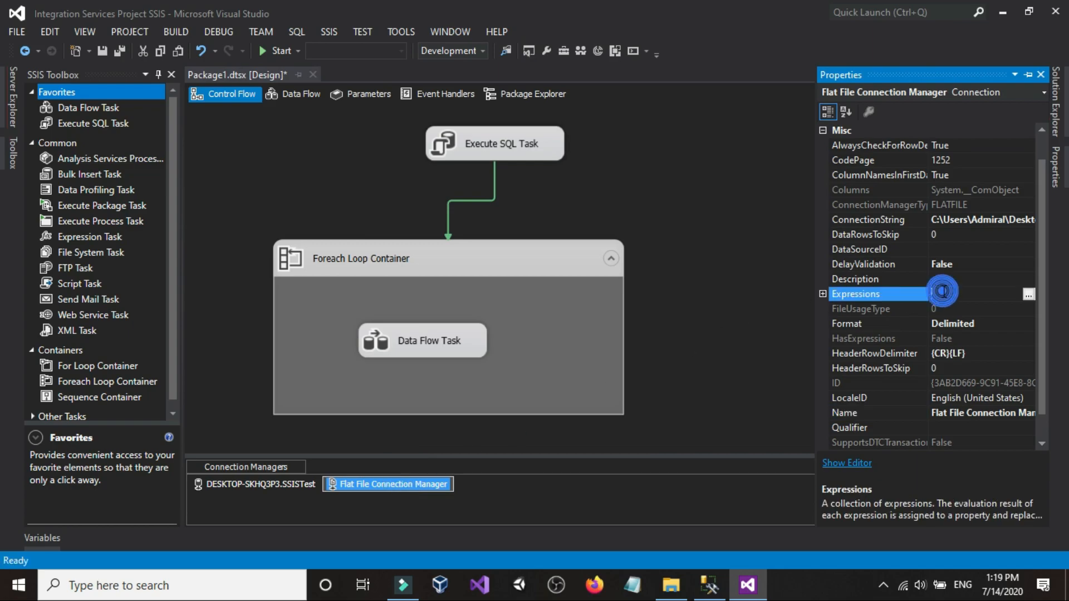
left_click(1029, 295)
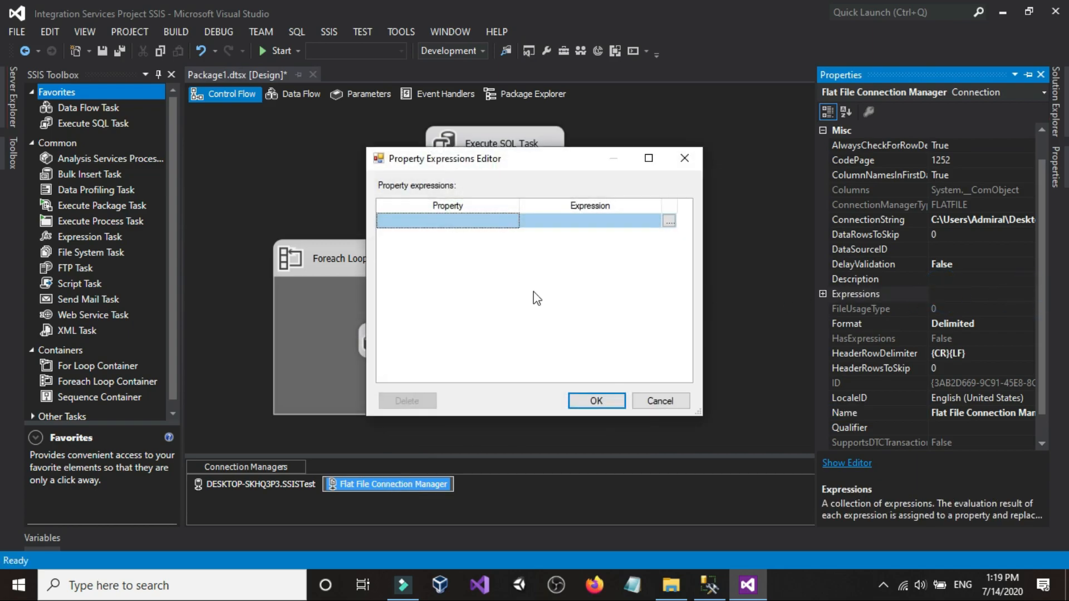
left_click(513, 220)
left_click(513, 220)
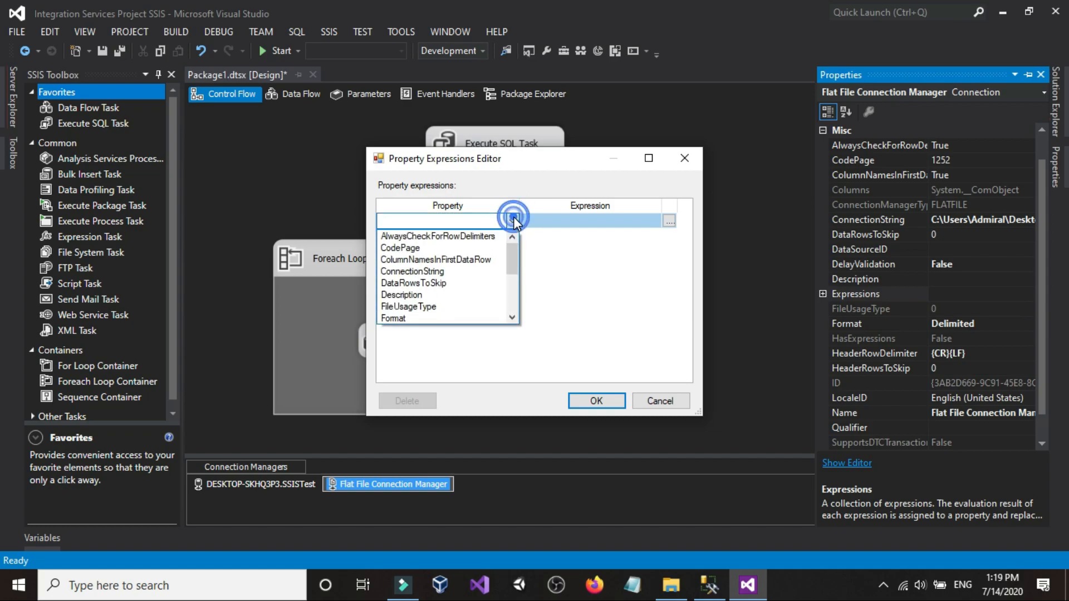
left_click(458, 272)
left_click(669, 221)
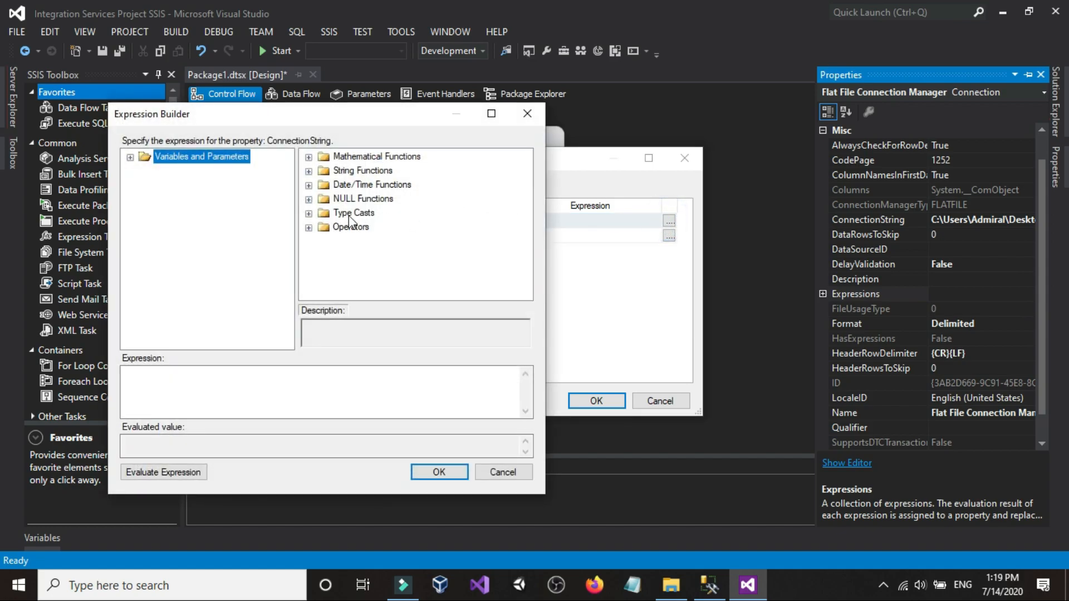
Step: Build the ConnectionString expression @[User::FilePathFlatFile]+ @[User::FileNameFlatFile] from the user variables
double_click(239, 161)
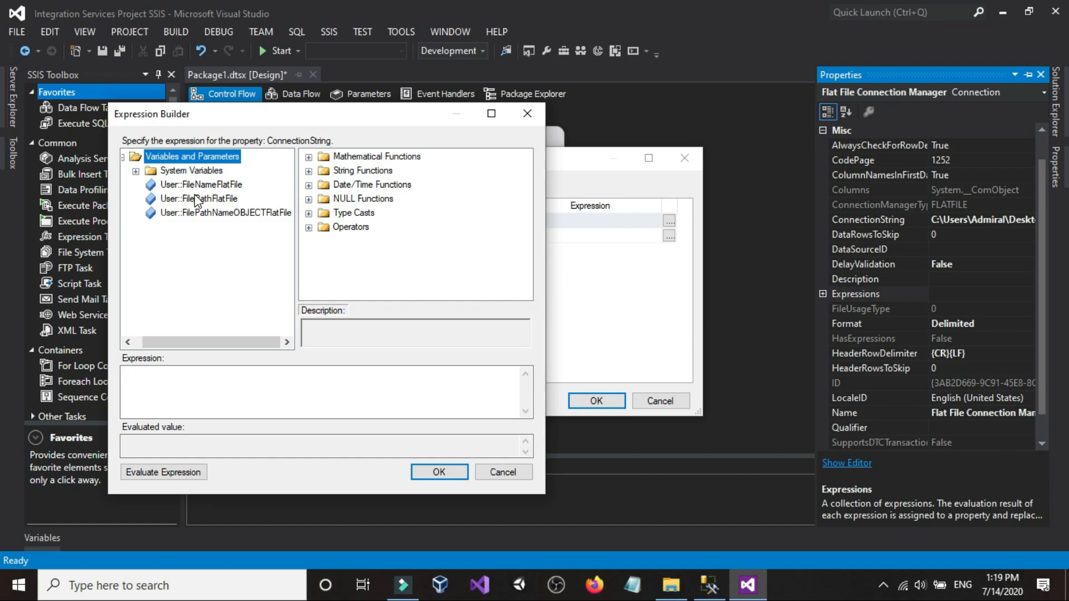
left_click_drag(202, 202, 220, 377)
left_click(277, 382)
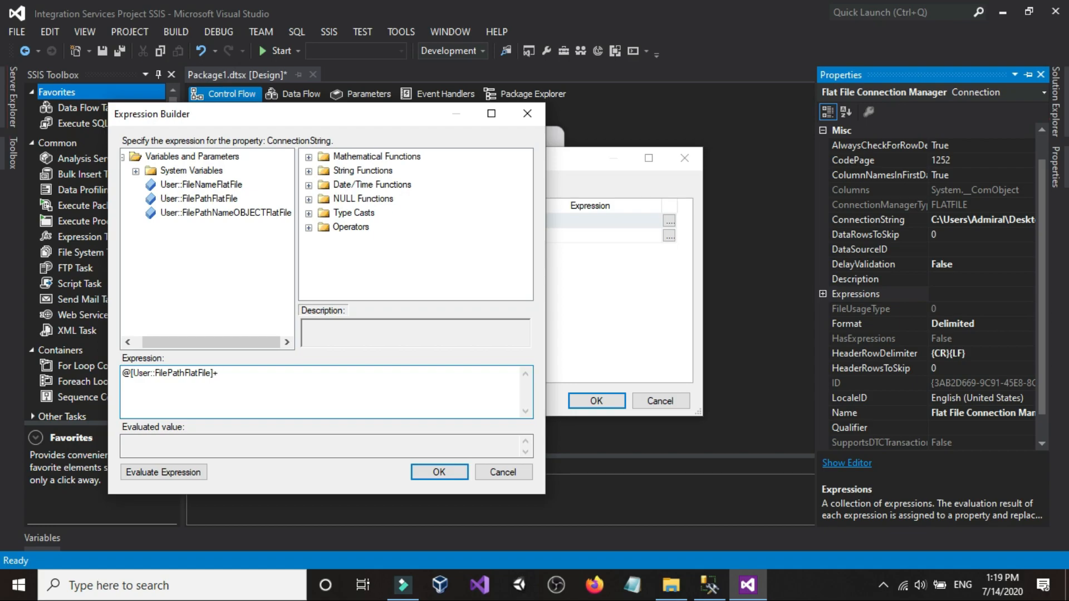
left_click_drag(213, 186, 286, 376)
left_click(286, 376)
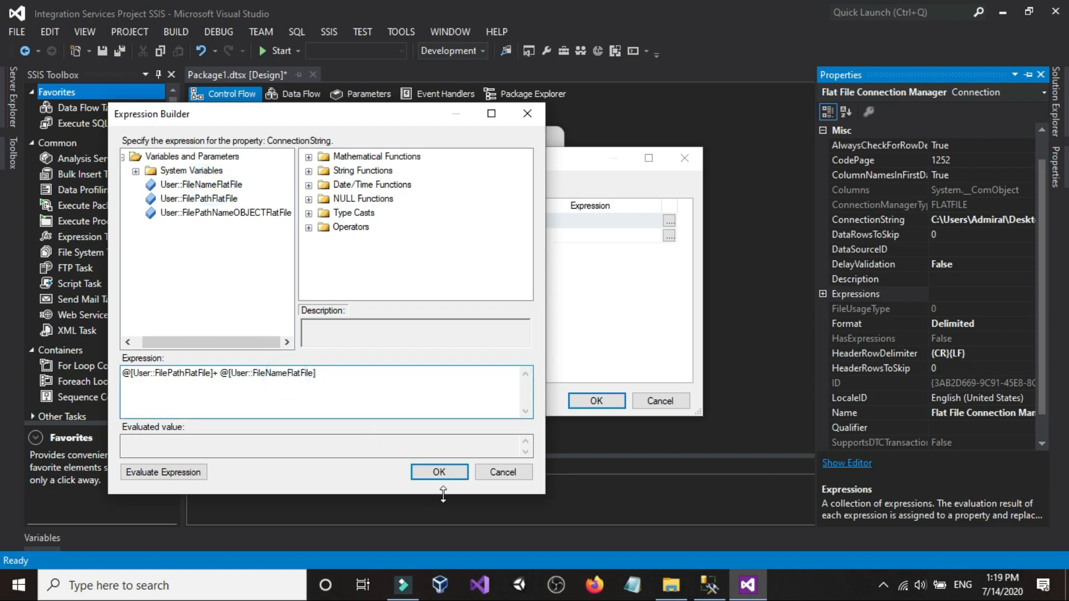
Step: Check the trailing backslash of the first inserted file path in SQL Server Management Studio, and return to the Expression Builder in Visual Studio
left_click(710, 585)
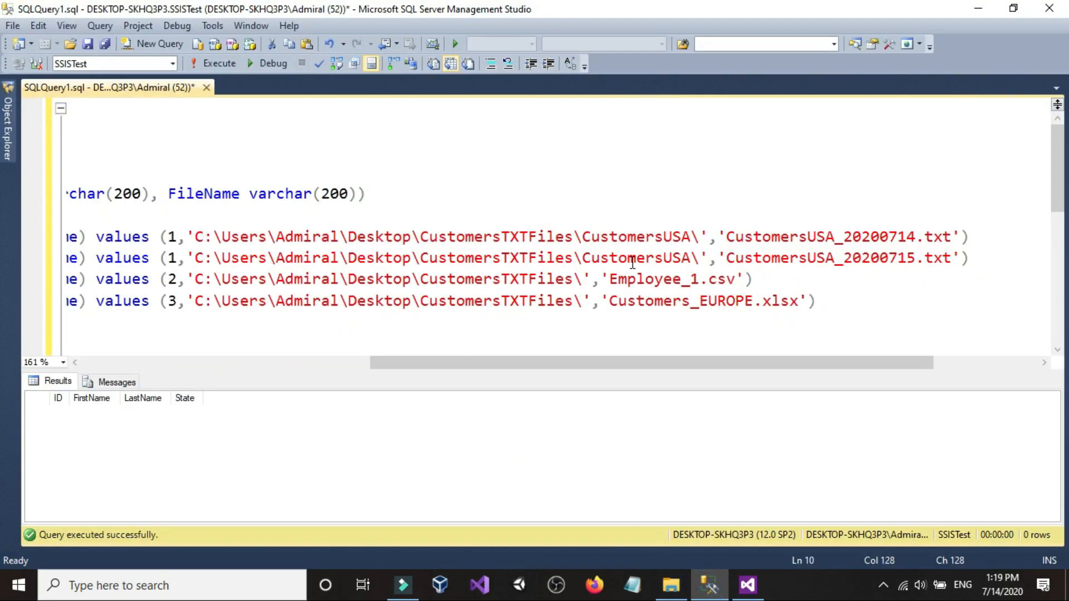
left_click_drag(703, 244, 695, 240)
key("Delete")
left_click(748, 585)
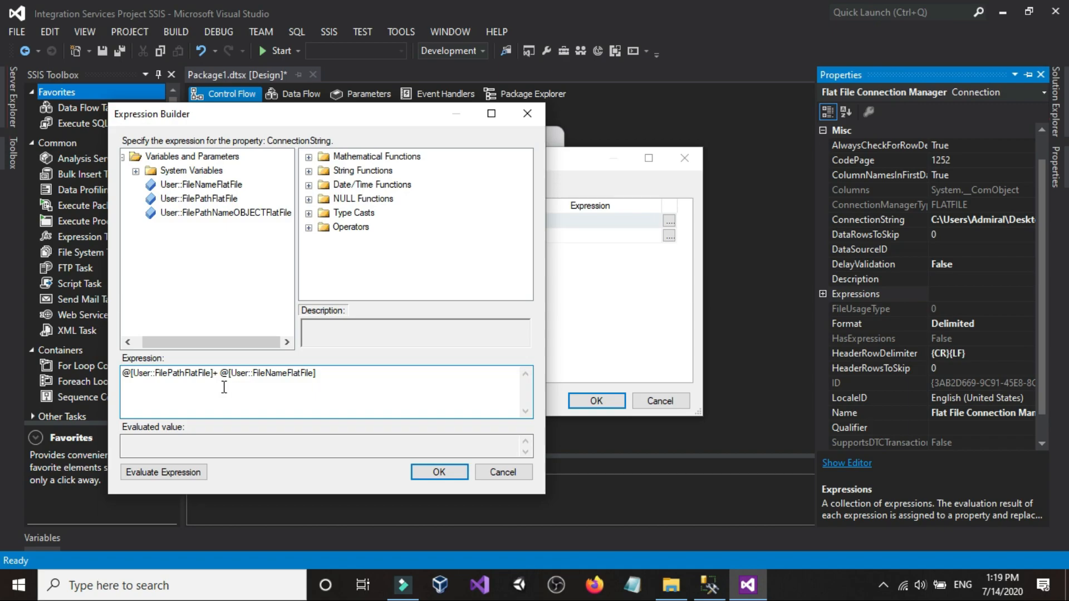
Step: Try a "\\" separator between the path and file name variables in the expression, and remove it again
left_click(219, 377)
type("\"\\\\\"")
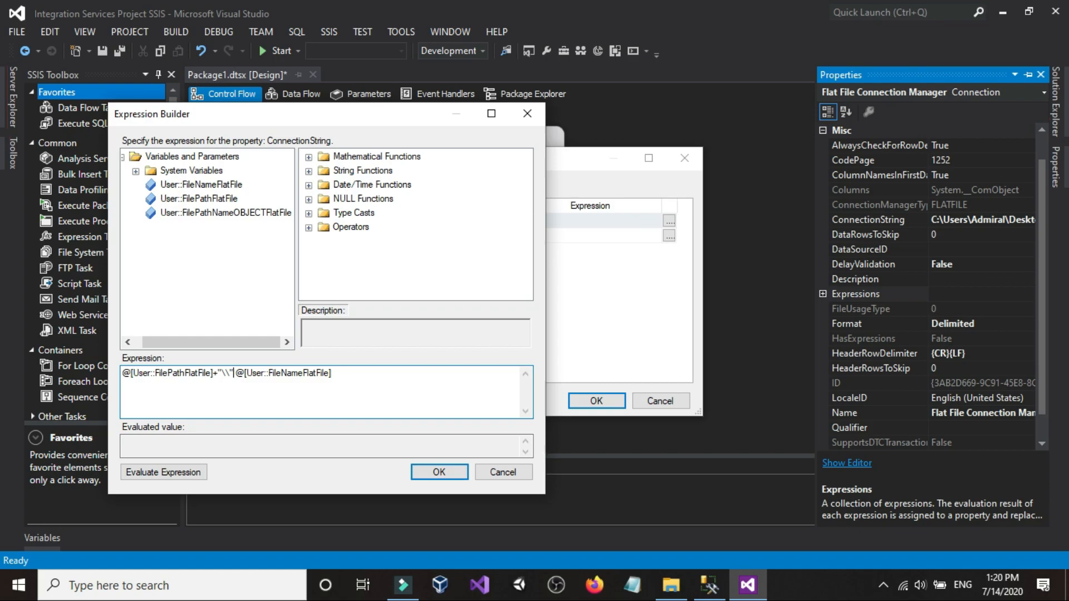
key("BackSpace")
key("BackSpace")
key("BackSpace")
key("BackSpace")
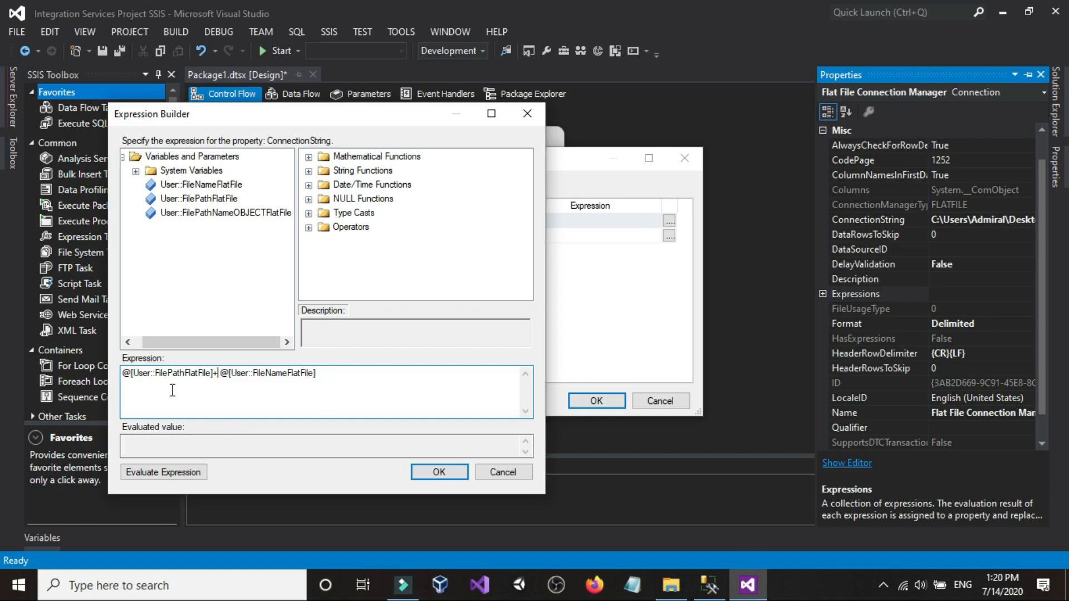
Step: Accept the ConnectionString expression and close the Flat File Connection Manager's property expressions
left_click(182, 379)
left_click(287, 383)
left_click(440, 472)
left_click(592, 403)
left_click(698, 335)
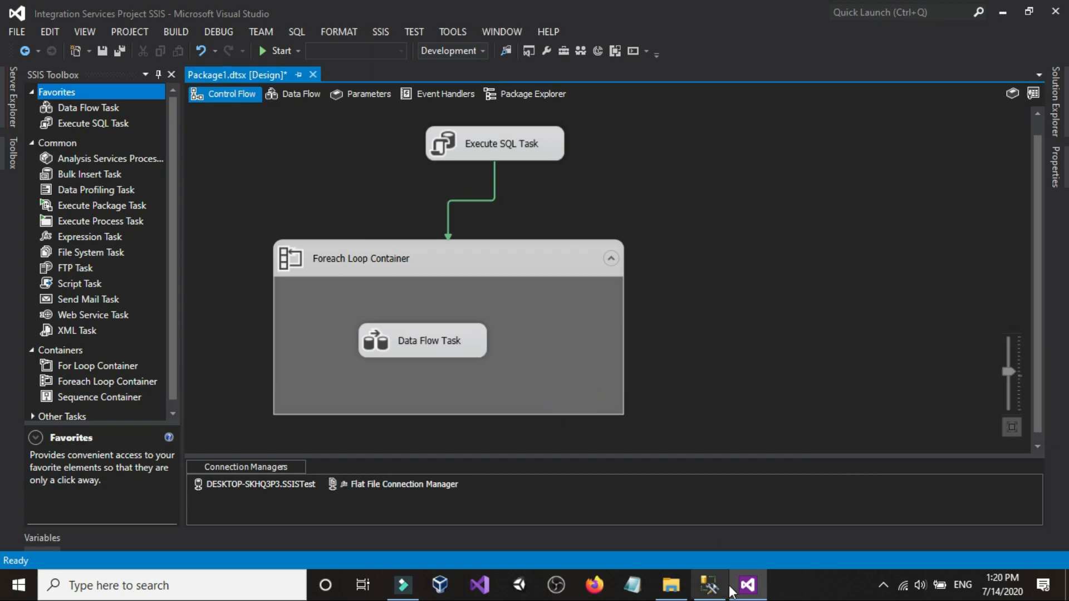
Step: Query all rows of dbo.Customers in SQL Server Management Studio, and switch to the CustomersUSA folder in File Explorer
left_click(709, 585)
left_click_drag(372, 360, 110, 365)
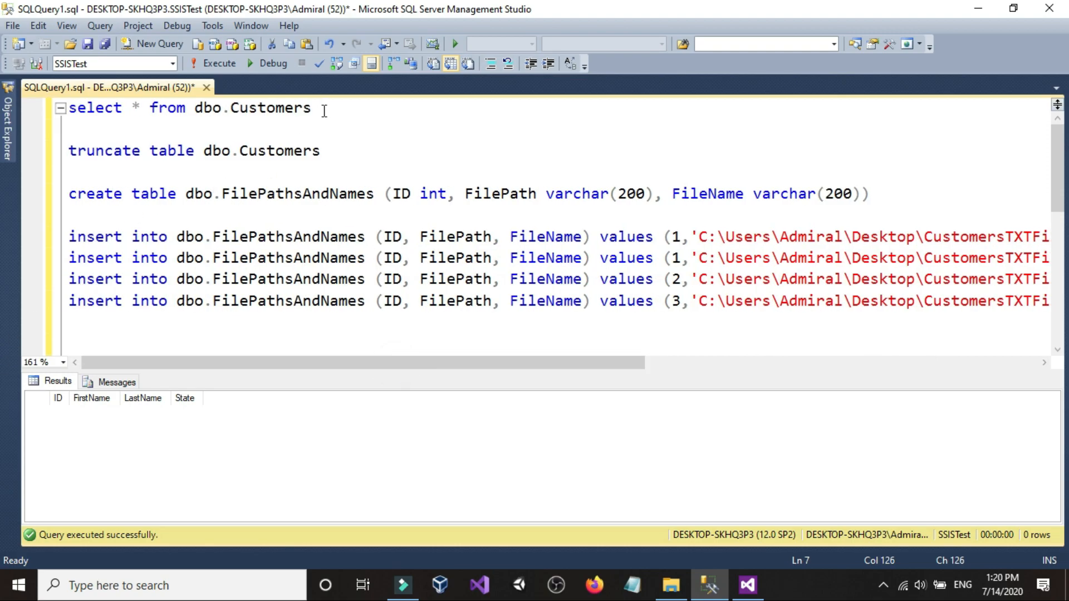
left_click_drag(325, 111, 69, 107)
left_click(218, 65)
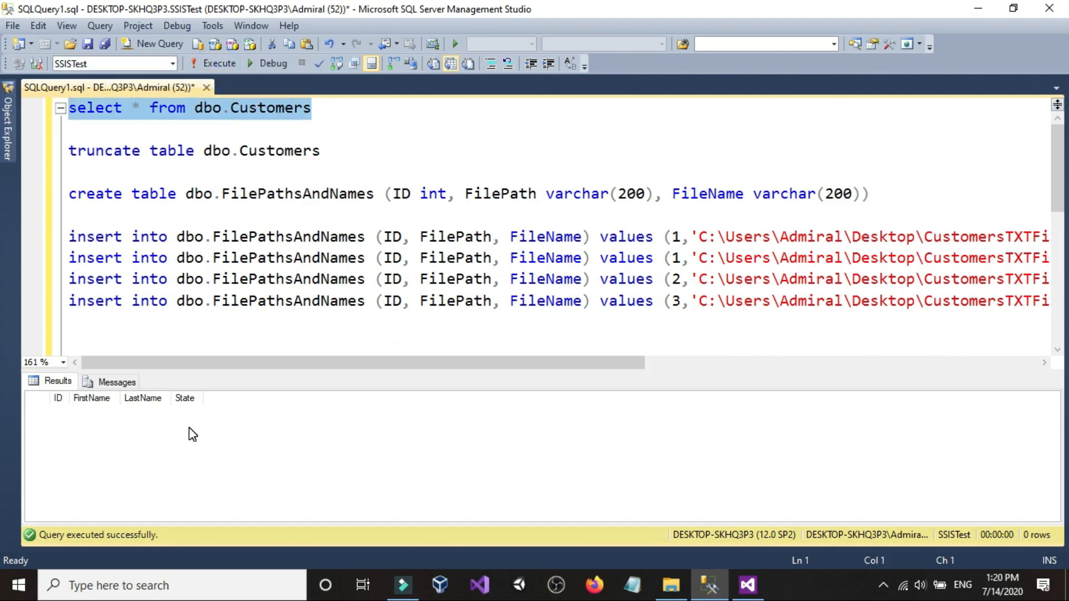
left_click(673, 587)
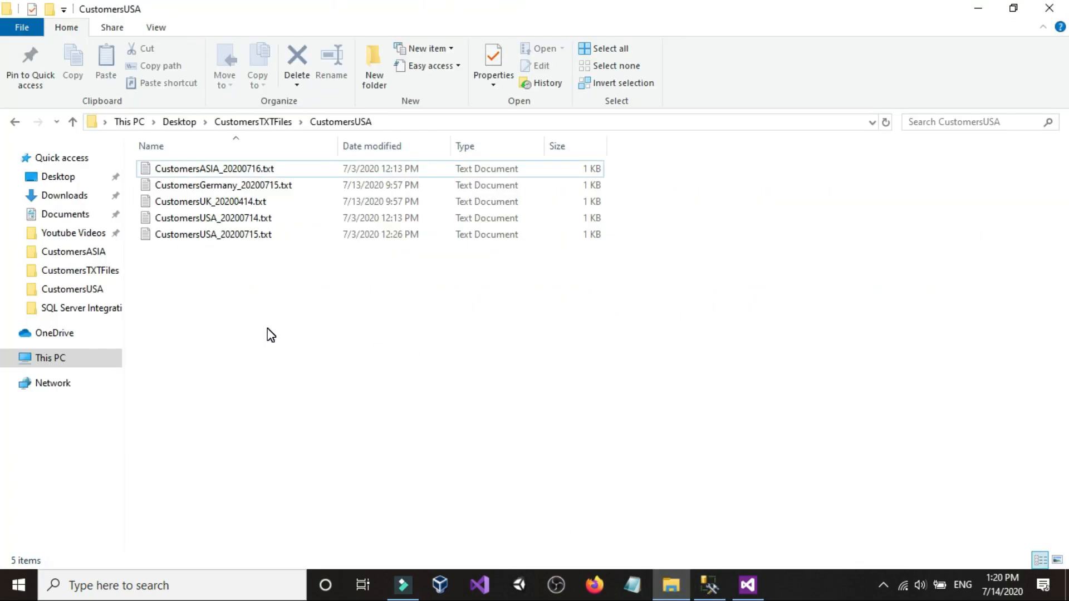
Step: Switch to SQL Server Management Studio and review the file paths and file names in the FilePathsAndNames insert statements
left_click(714, 586)
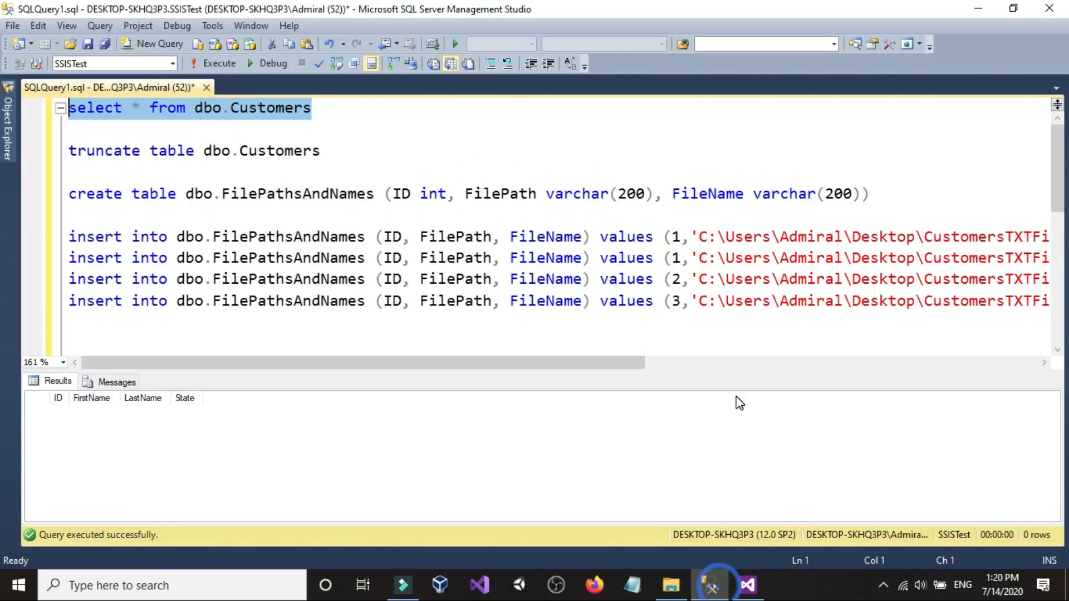
left_click_drag(580, 363, 895, 366)
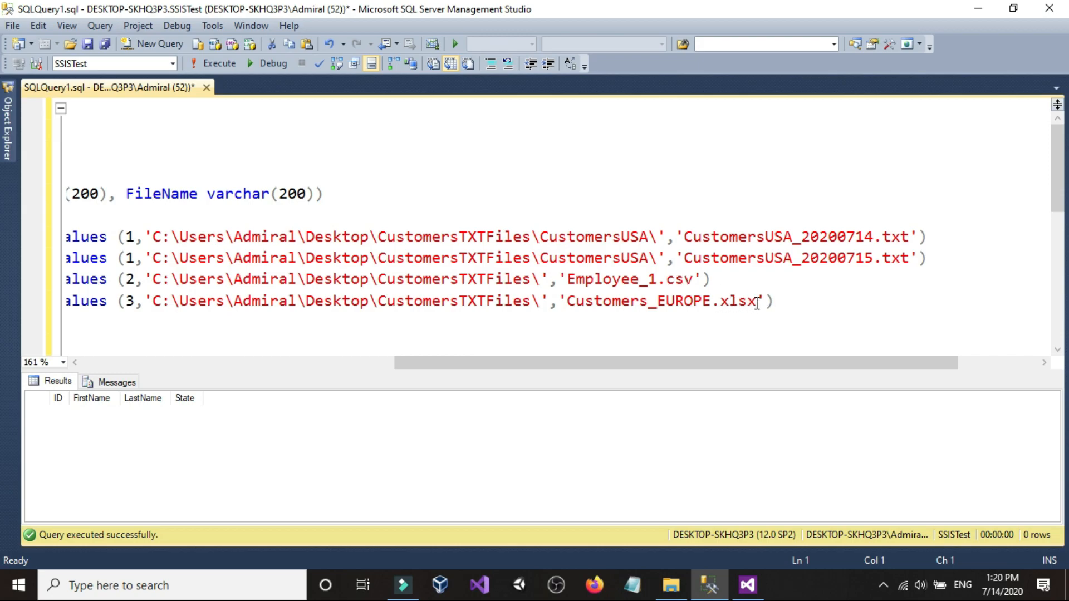
left_click_drag(739, 363, 712, 363)
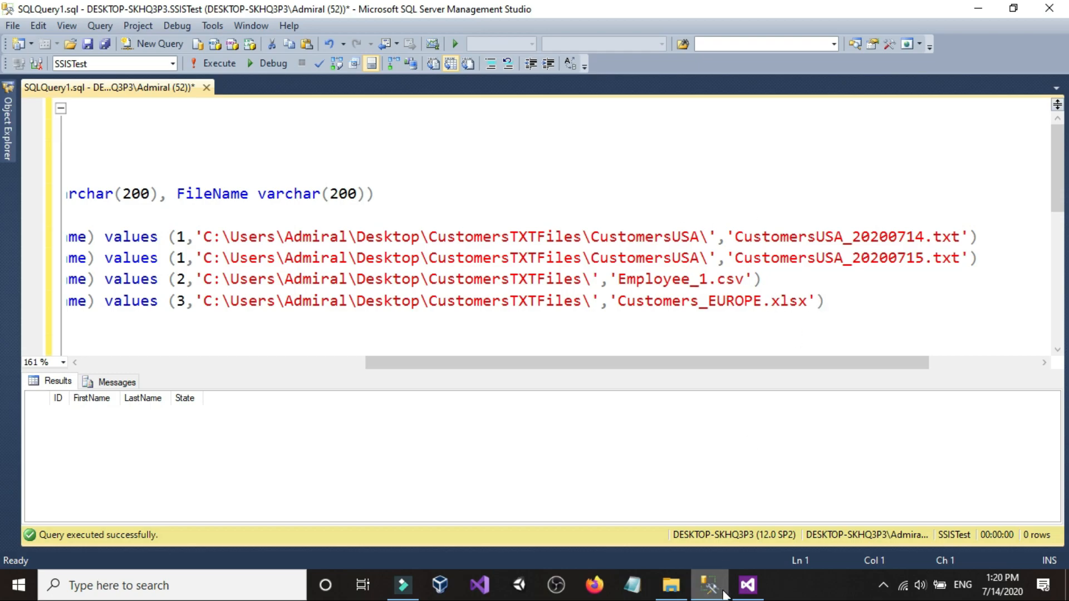
Step: Switch to Visual Studio, open the Data Flow Task inside the Foreach Loop Container, and find Excel Source among the available sources
left_click(748, 585)
double_click(412, 341)
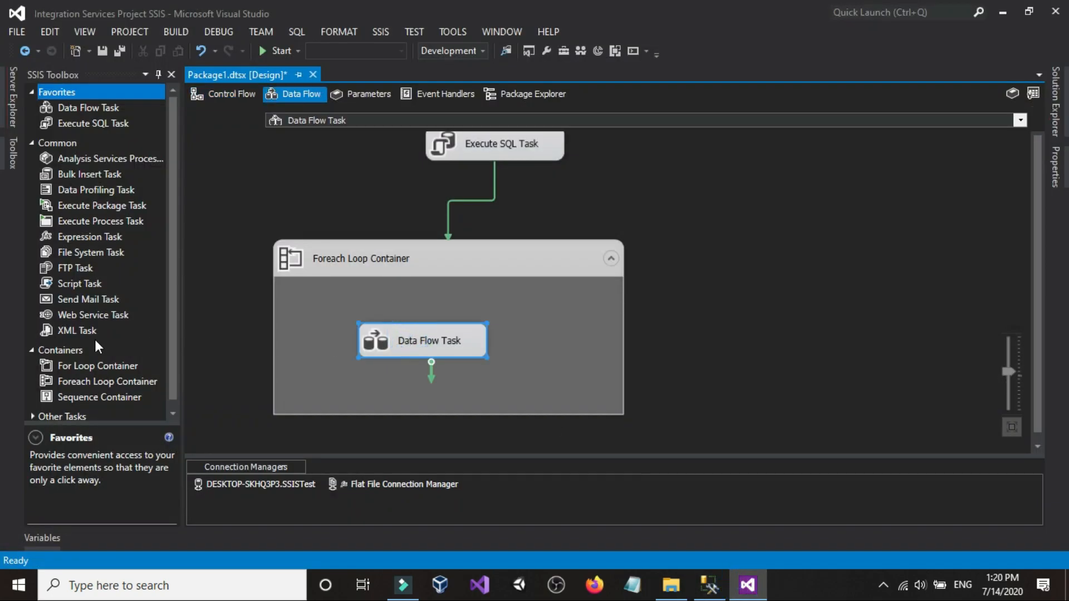
scroll(90, 334, "down", 6)
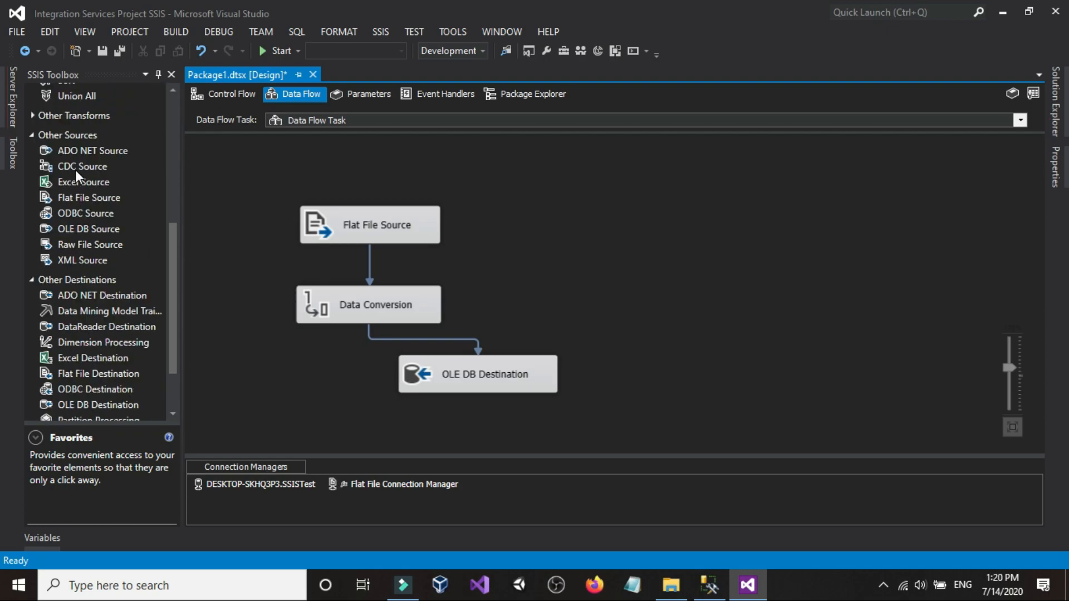
left_click(63, 182)
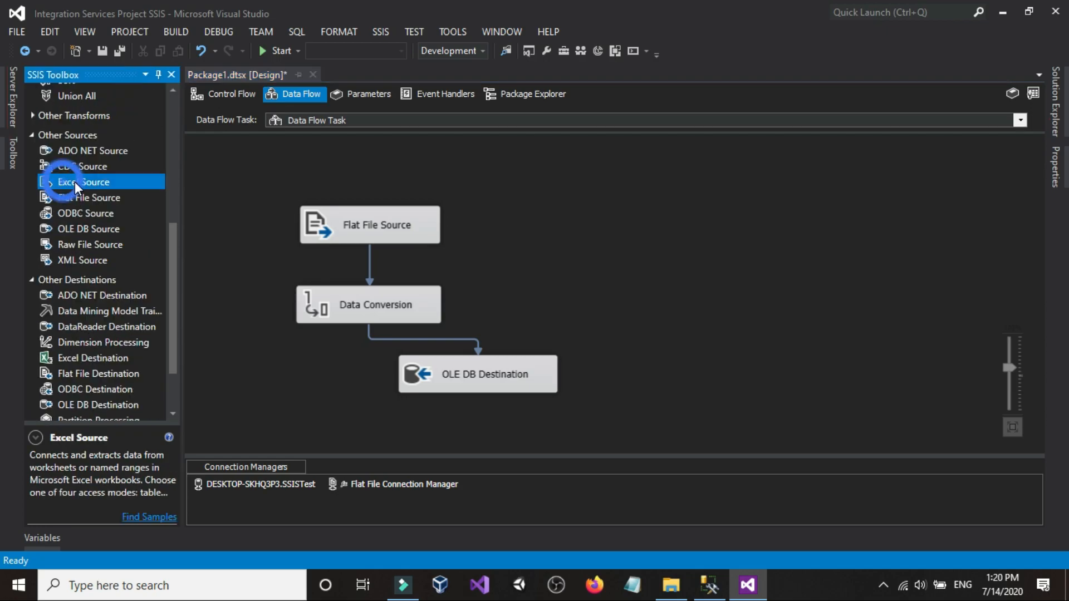
Step: Return to the package's control flow, run the package in debug mode, and stop debugging
left_click(239, 97)
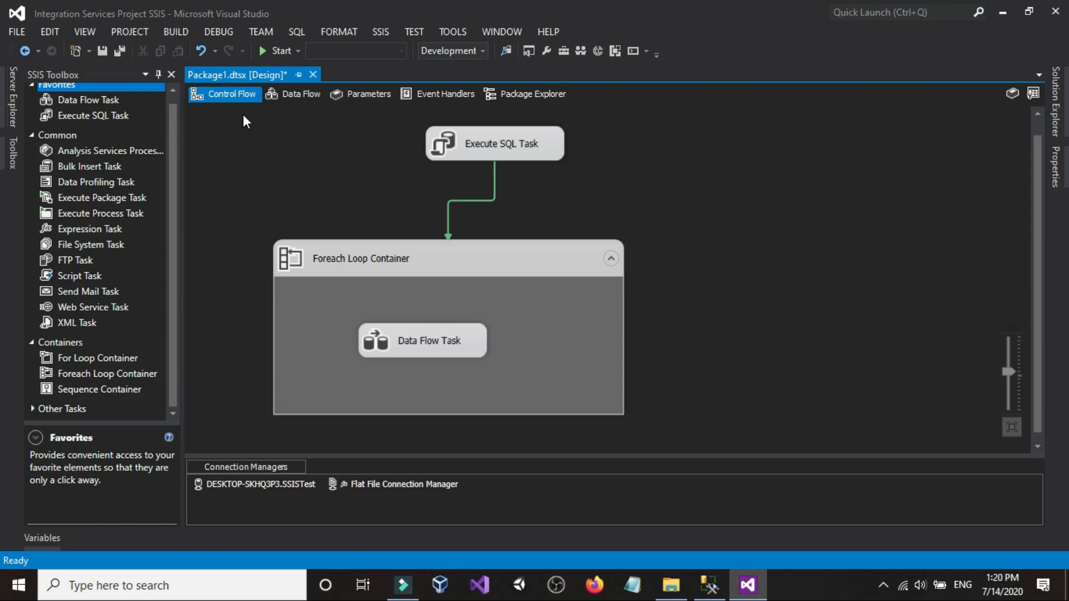
left_click(273, 50)
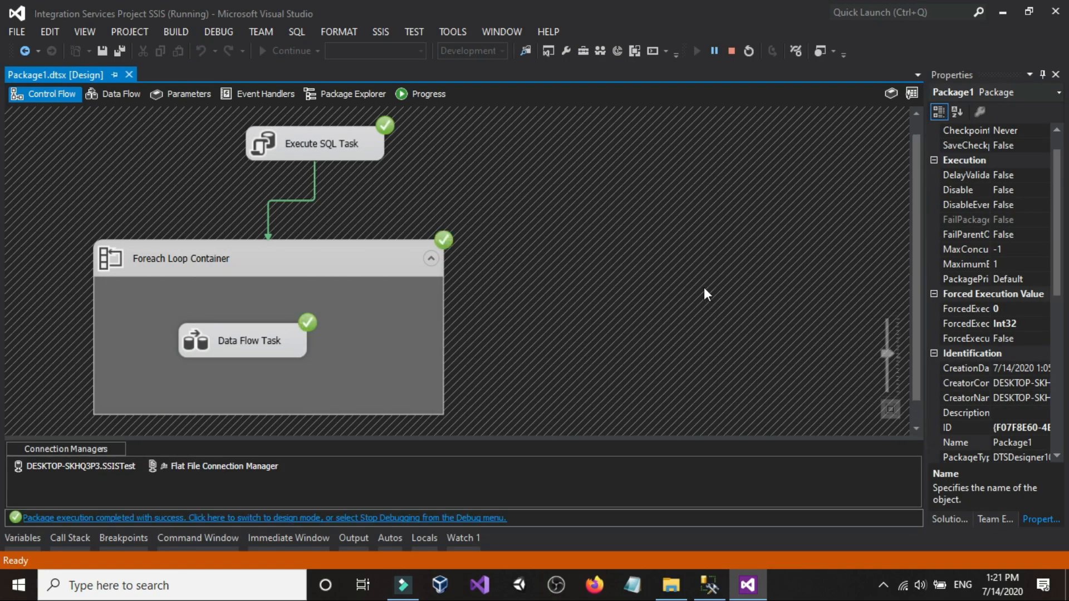
left_click(730, 51)
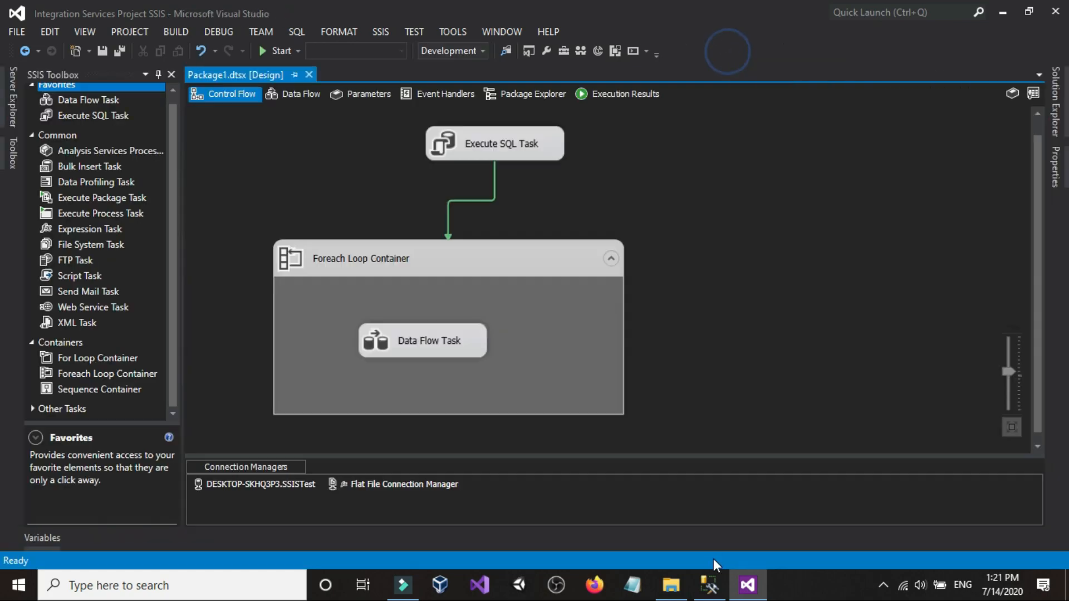
Step: Query all rows of dbo.Customers in SQL Server Management Studio and look through the loaded records
left_click(709, 584)
left_click_drag(417, 367, 73, 361)
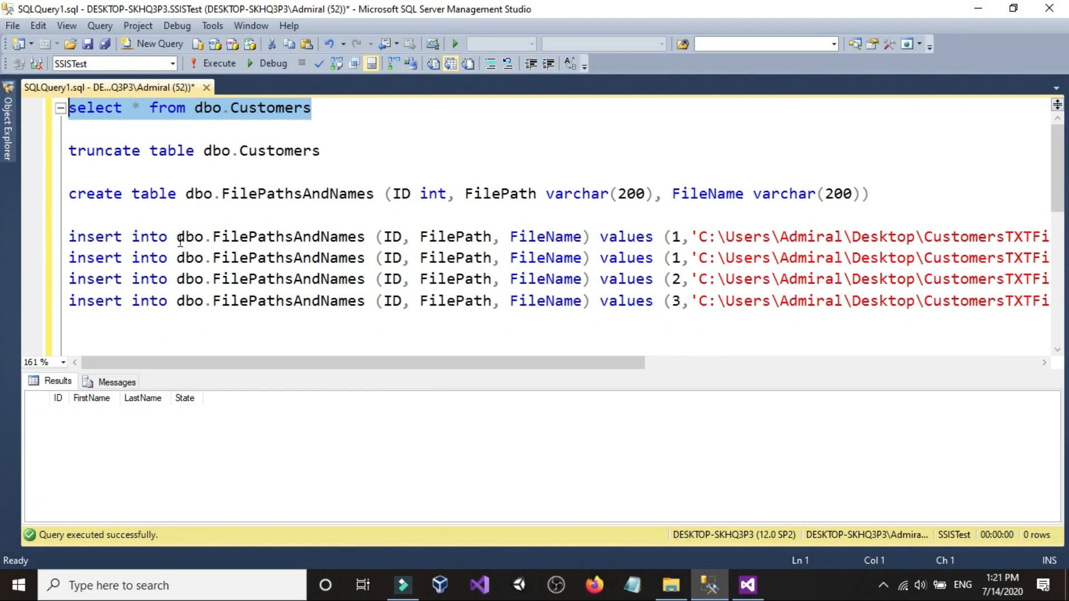
left_click(201, 65)
left_click(351, 454)
scroll(351, 454, "down", 1)
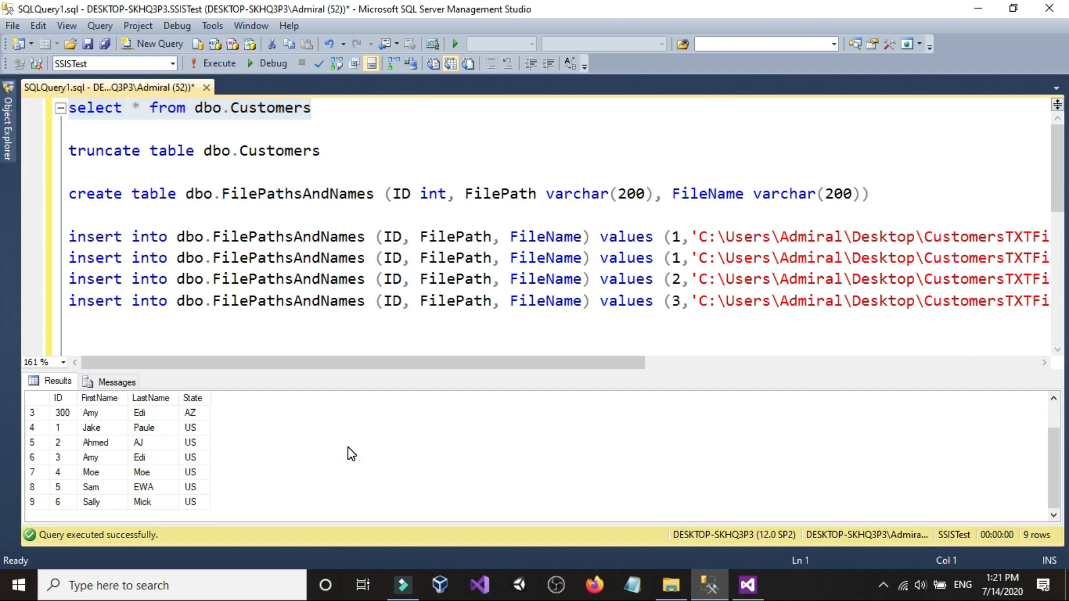
scroll(351, 454, "up", 1)
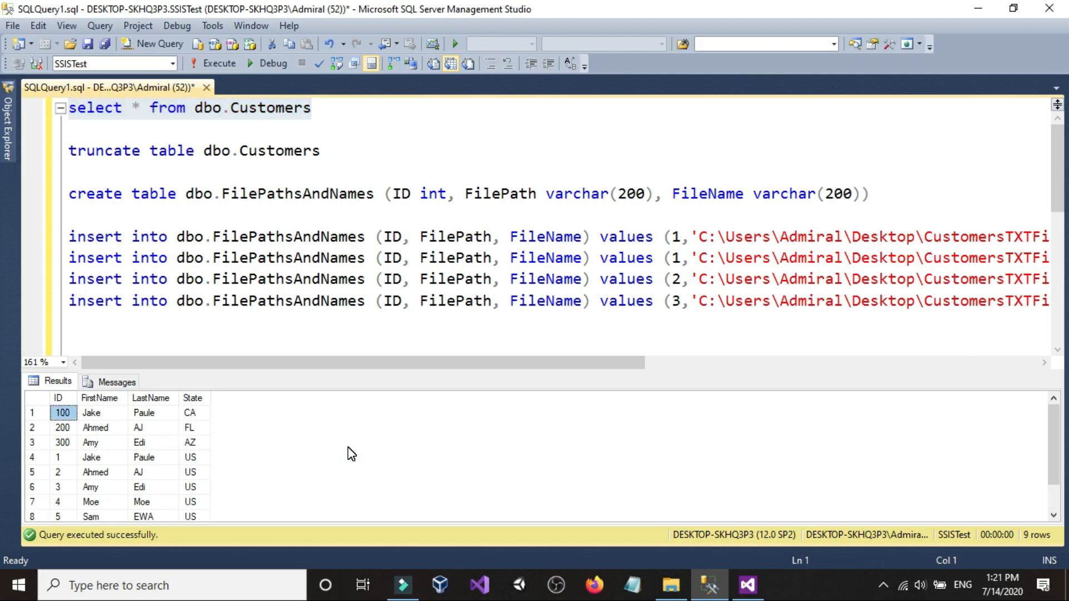
scroll(350, 454, "down", 1)
Step: Check the inserted file names, and view CustomersUSA_20200714.txt and CustomersUSA_20200715.txt from the CustomersUSA folder to compare their rows
left_click_drag(474, 362, 757, 371)
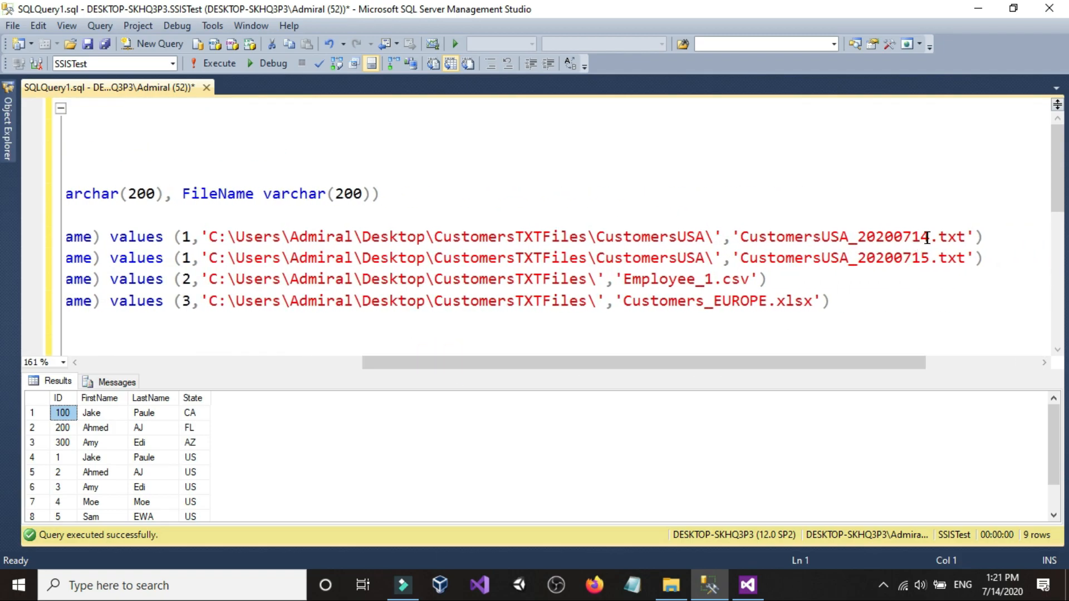
left_click(671, 585)
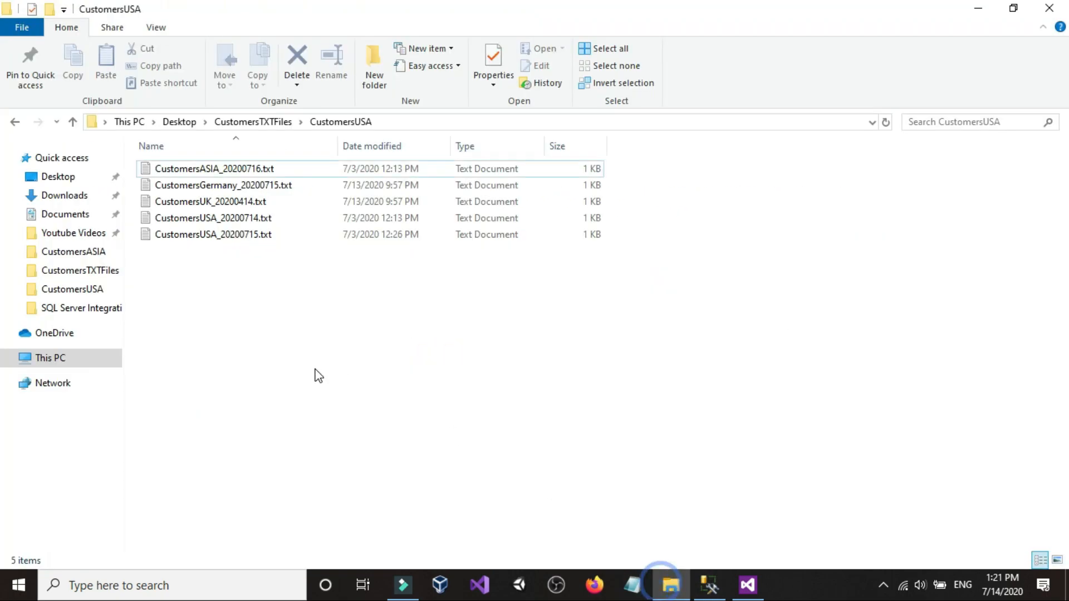
double_click(238, 234)
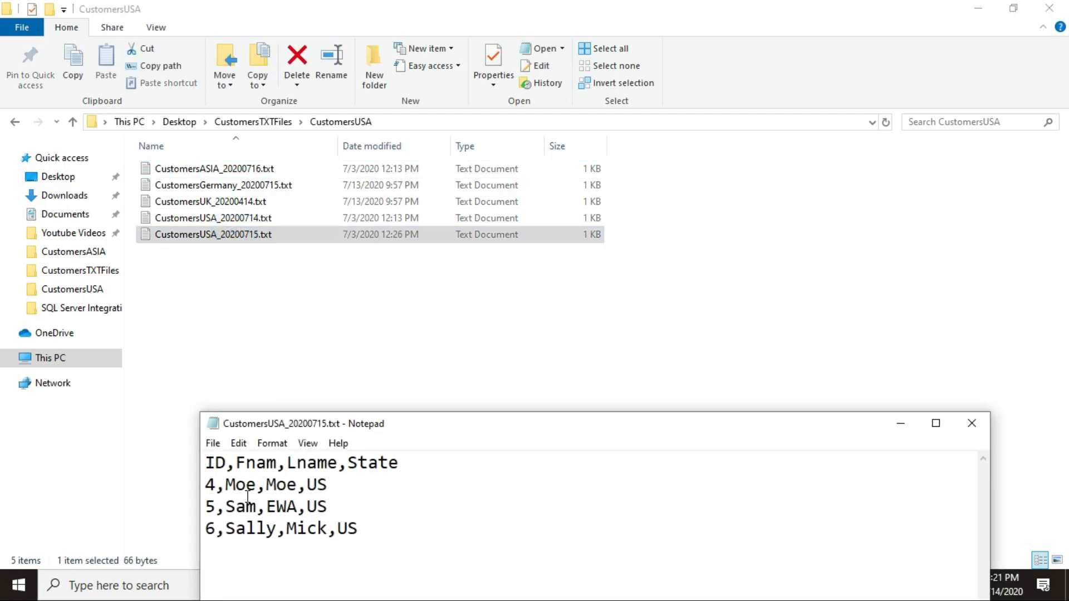
double_click(241, 218)
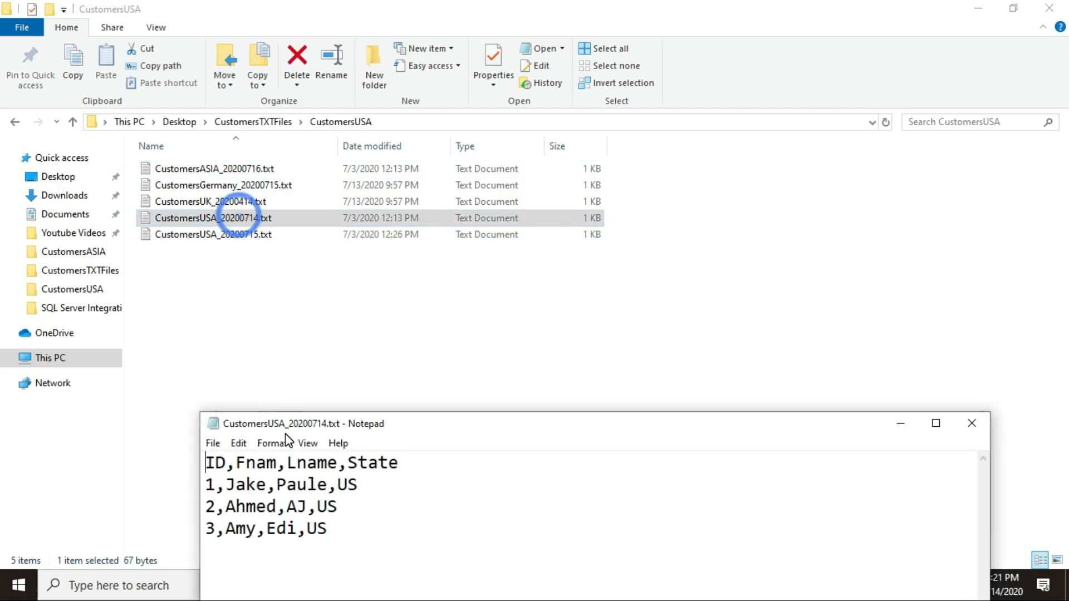
double_click(220, 234)
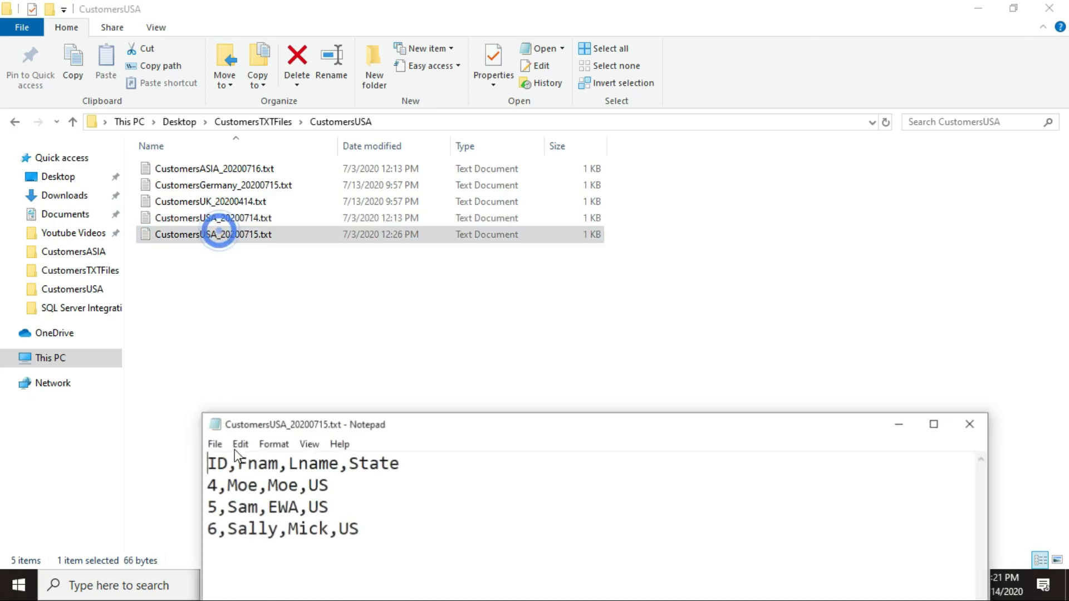
Step: Return to the CustomersTXTFiles folder and close the Notepad window showing CustomersUSA_20200715.txt
left_click(269, 296)
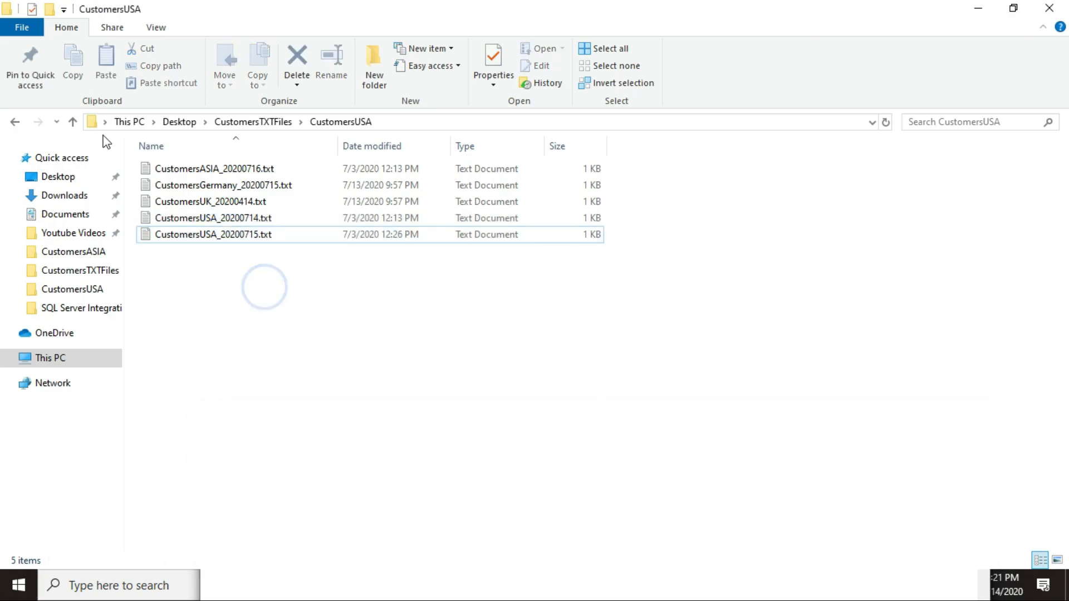
left_click(15, 121)
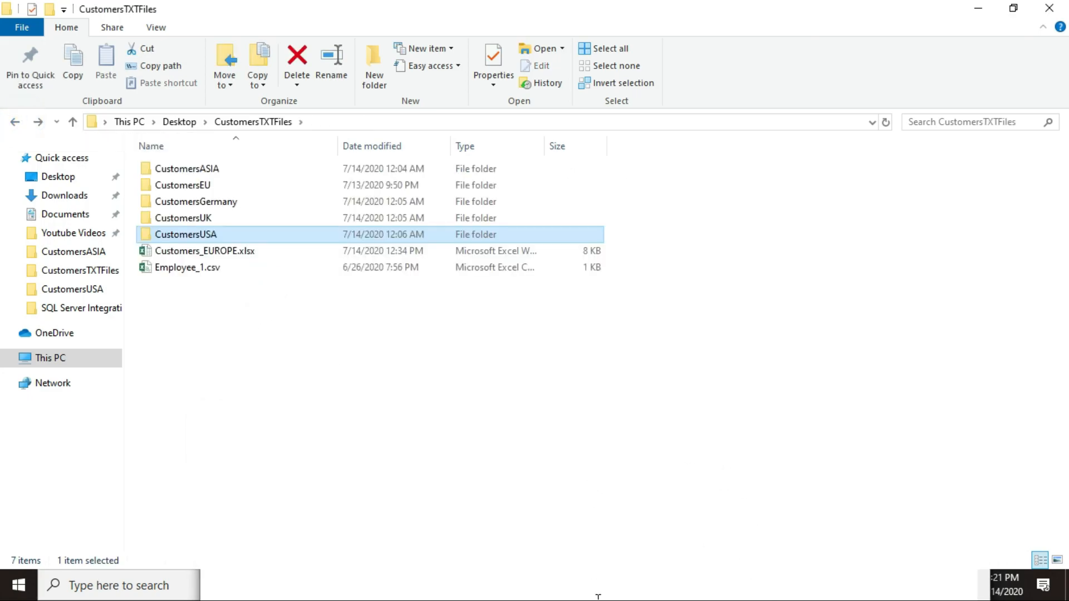
left_click(577, 422)
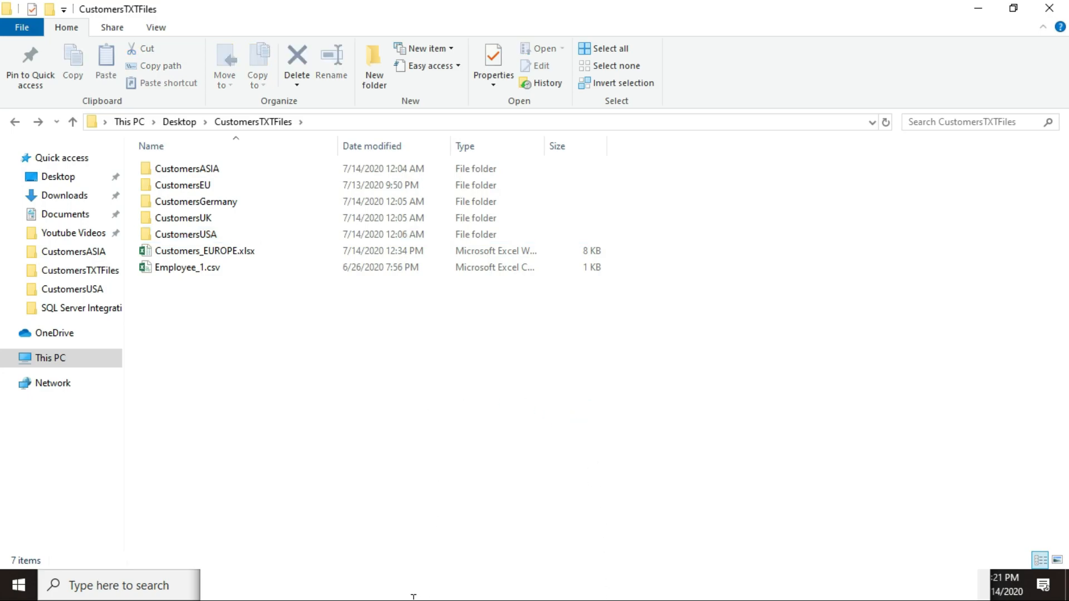
left_click(299, 593)
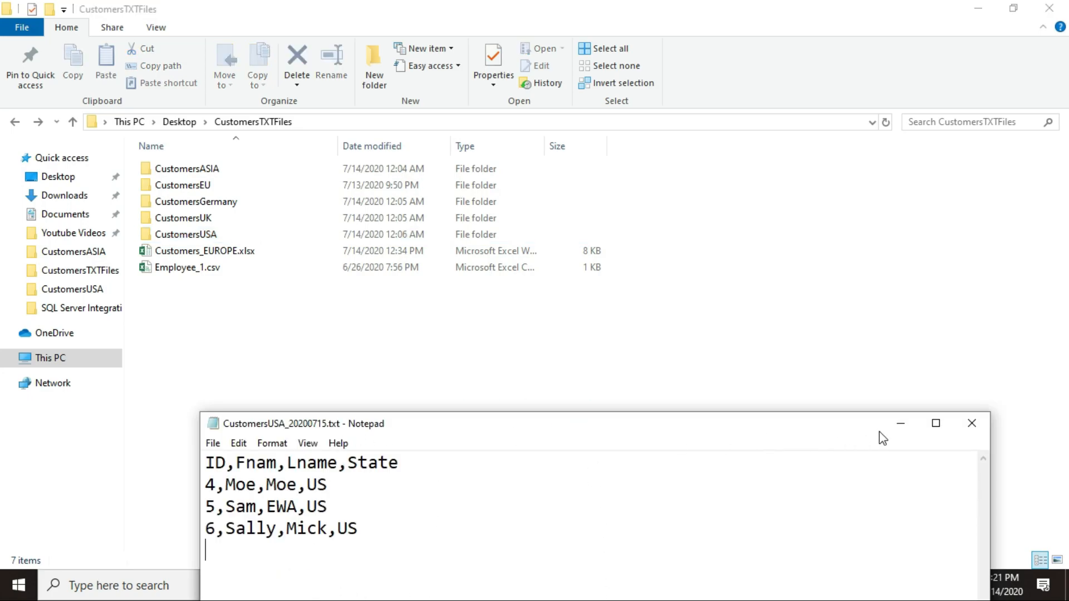
left_click(980, 431)
left_click(616, 410)
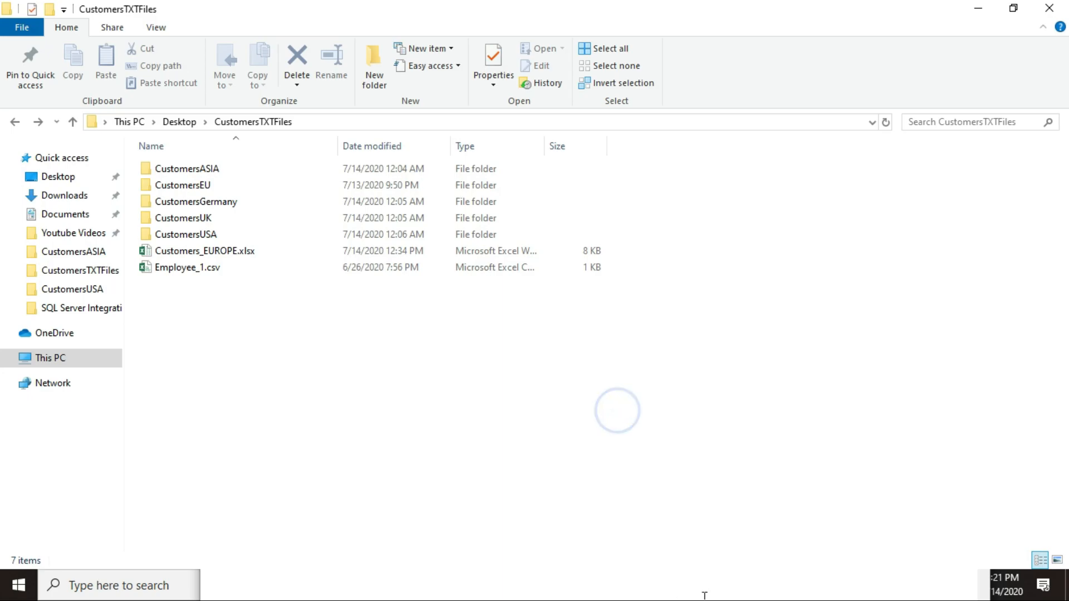
left_click(808, 581)
left_click(981, 430)
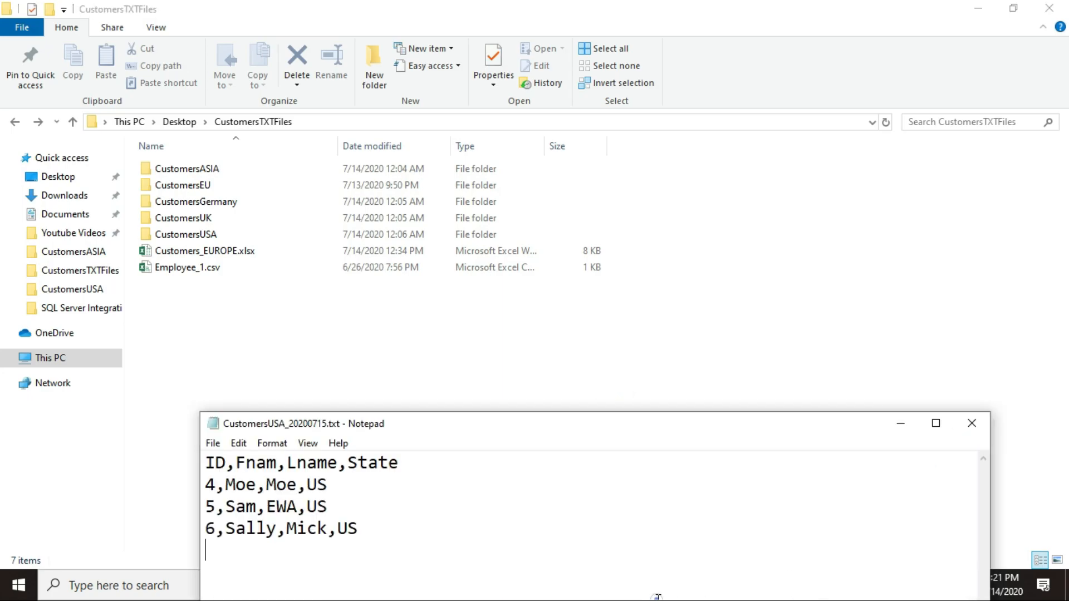
left_click(986, 434)
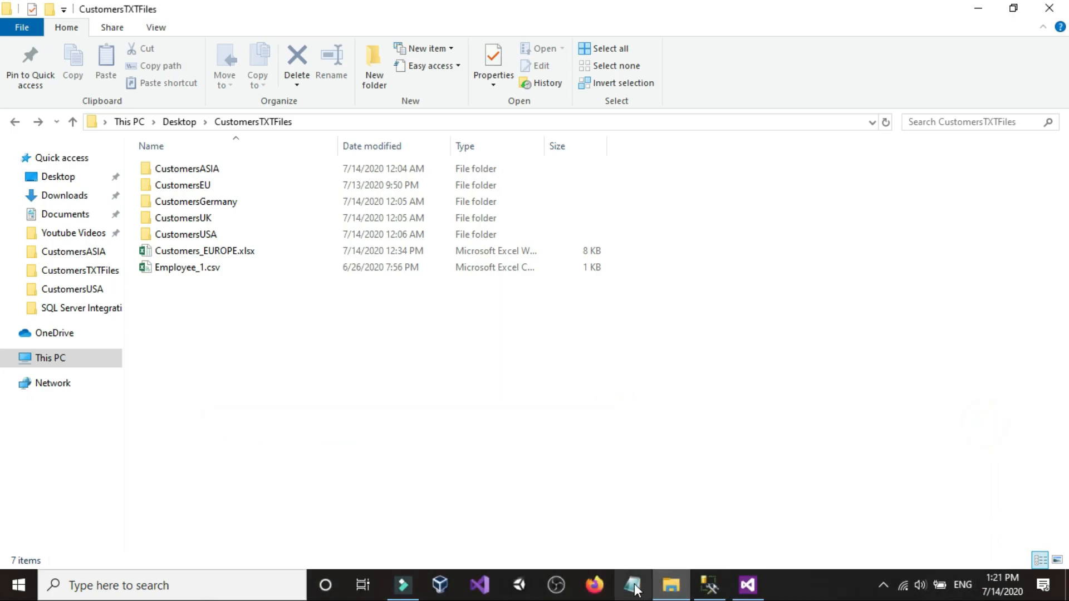
Step: Switch to SQL Server Management Studio and check the US customer rows in the query results
left_click(709, 586)
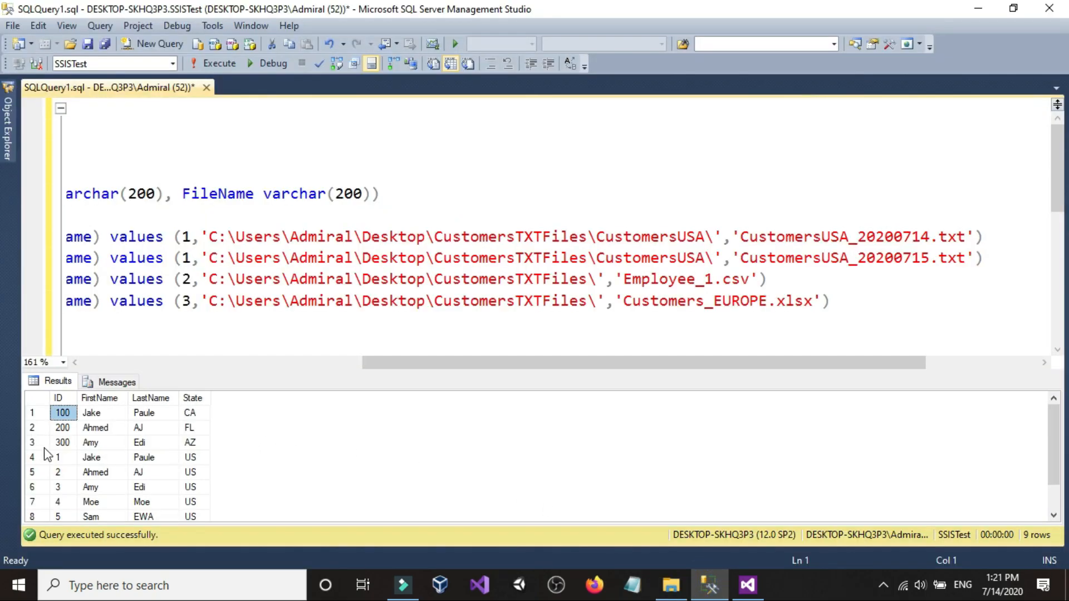
scroll(66, 468, "down", 1)
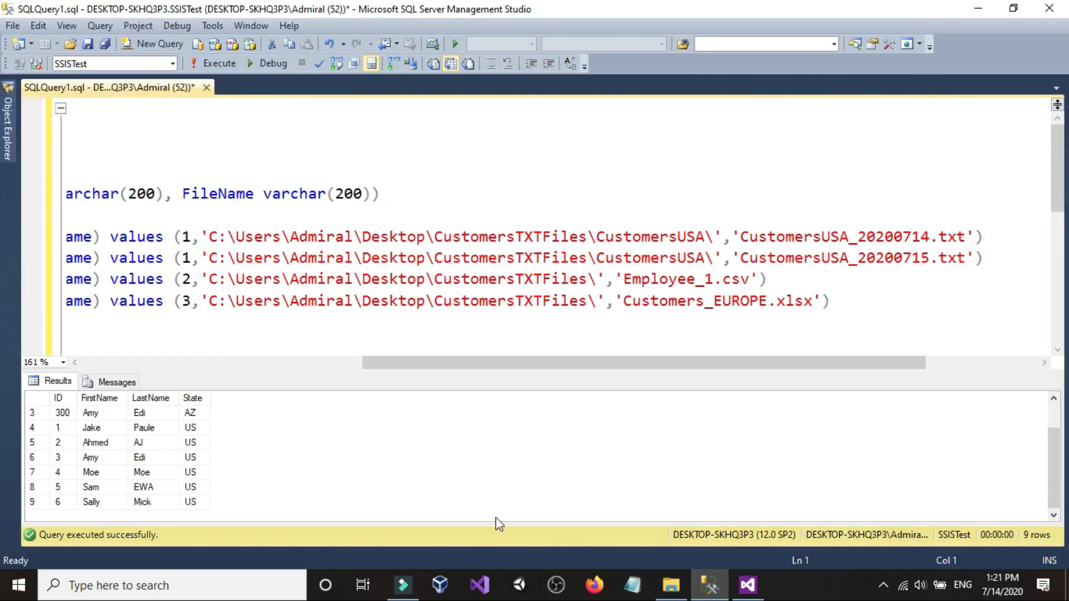
scroll(148, 445, "up", 1)
Step: View Employee_1.csv in Notepad from File Explorer, close it, and compare its rows with the query results in SQL Server Management Studio
left_click(671, 586)
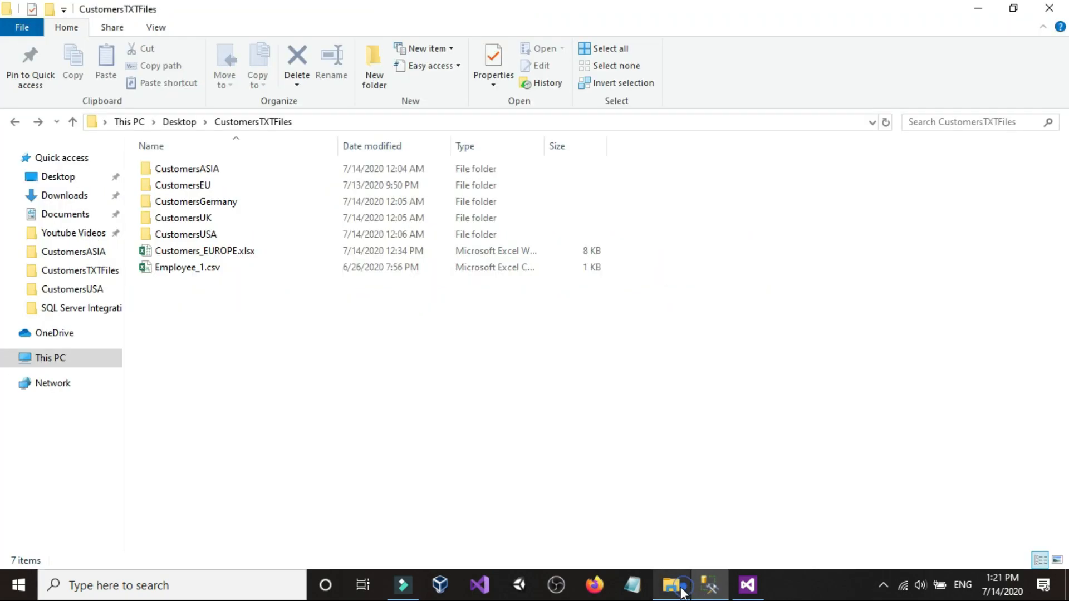
right_click(203, 268)
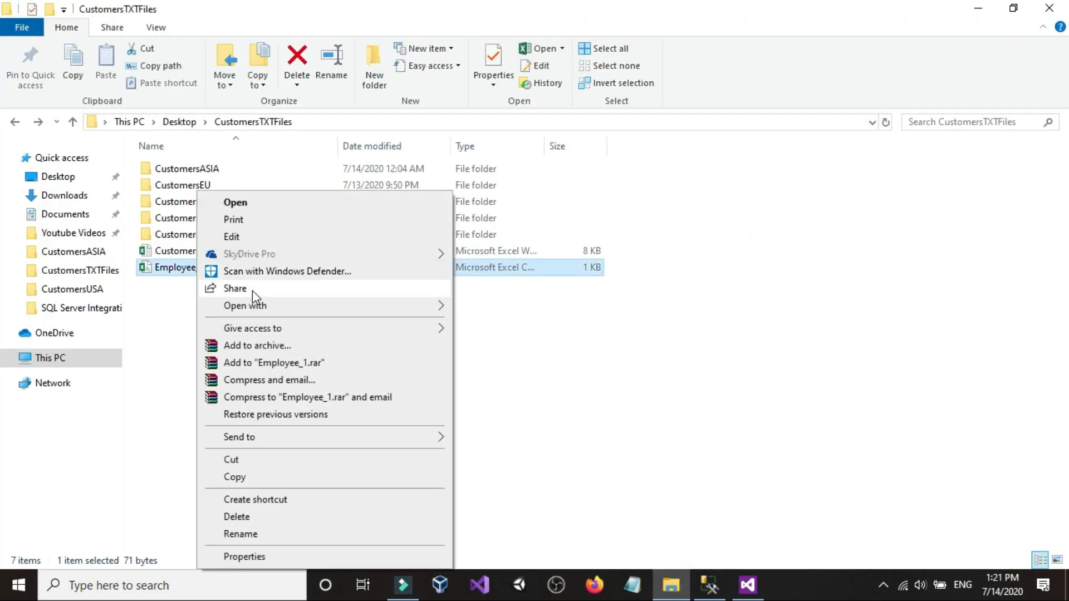
mouse_move(278, 306)
left_click(493, 324)
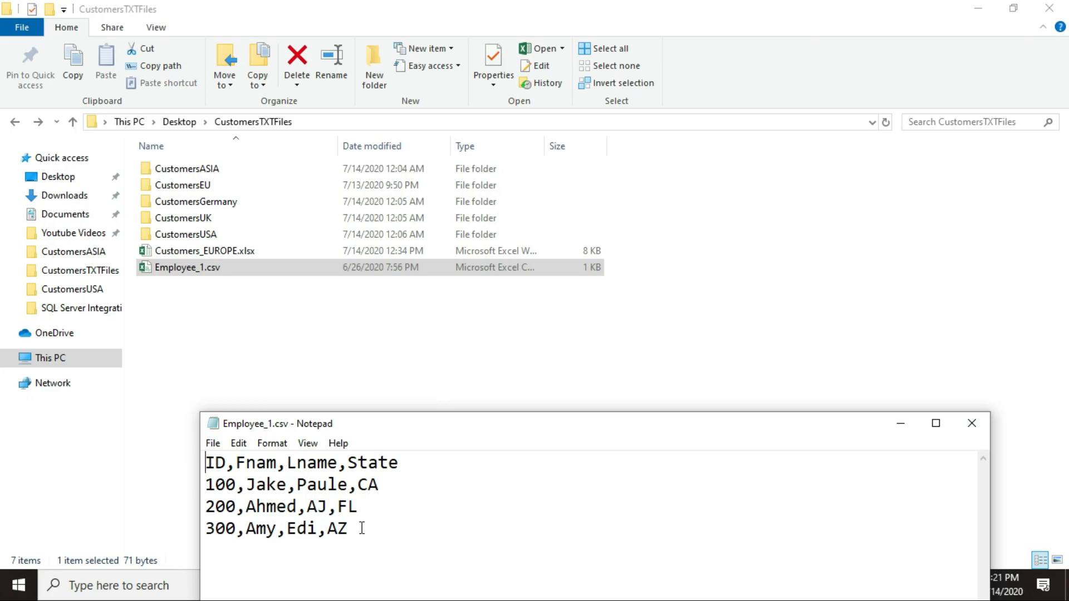
left_click(972, 423)
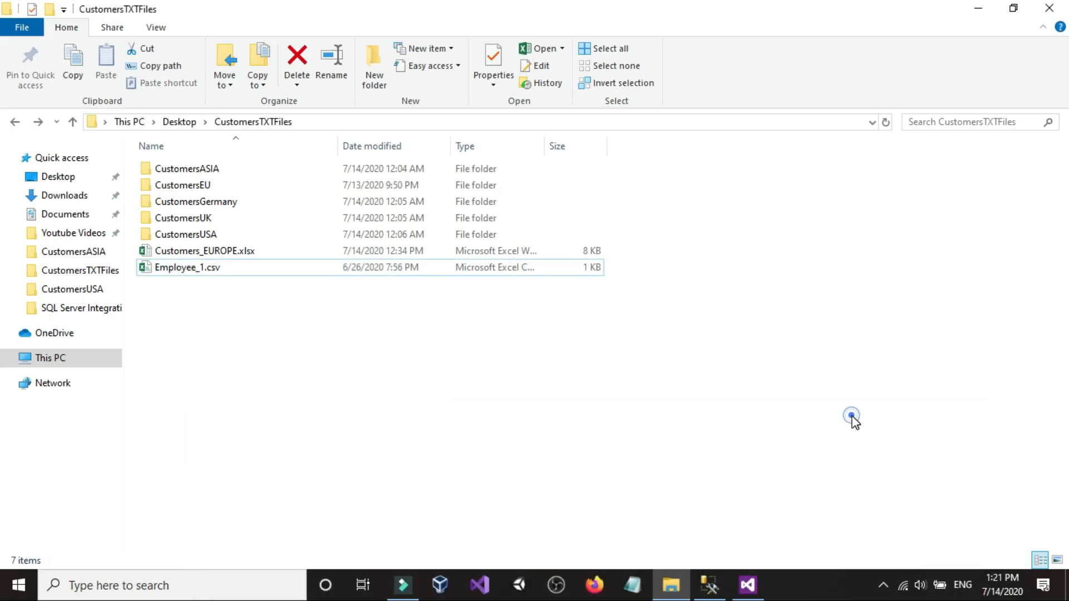
left_click(704, 585)
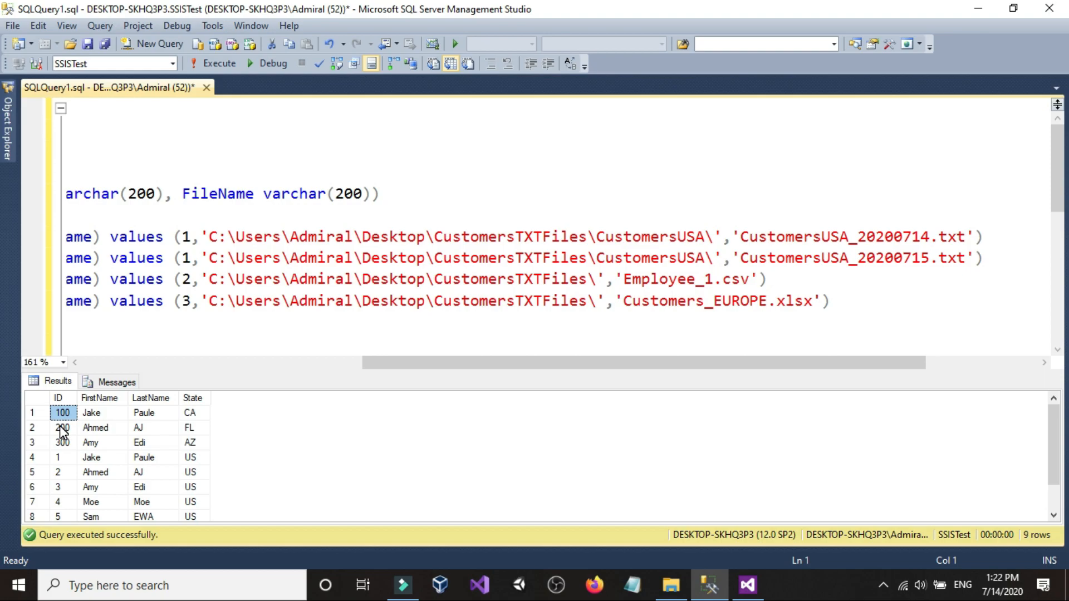
scroll(59, 425, "down", 1)
Step: View Customers_EUROPE.xlsx in Excel from File Explorer, close it, and check the SQL Server Management Studio results for its rows
left_click(672, 585)
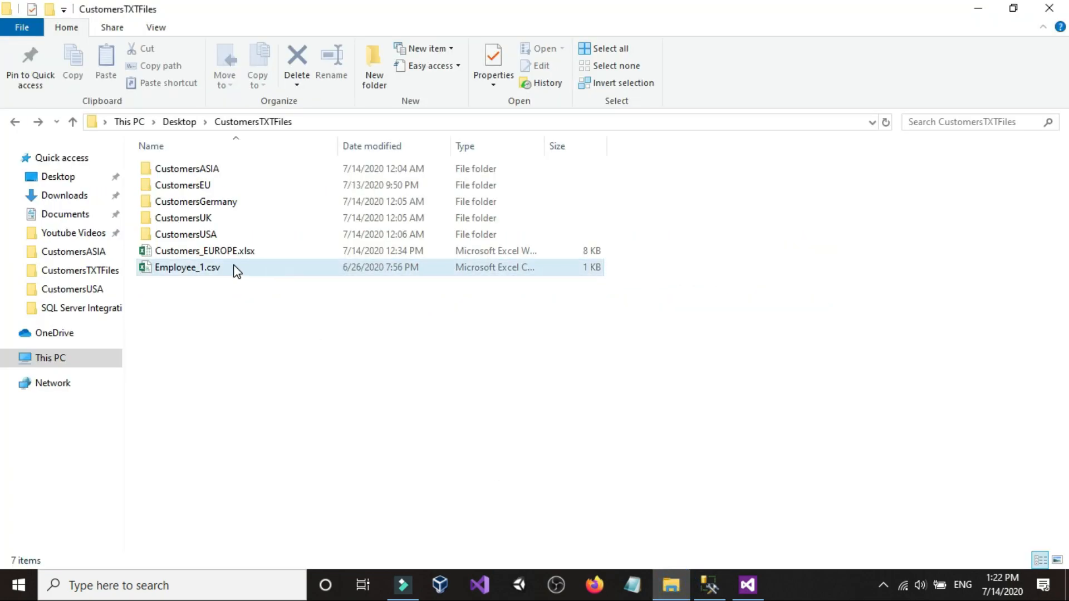
double_click(225, 250)
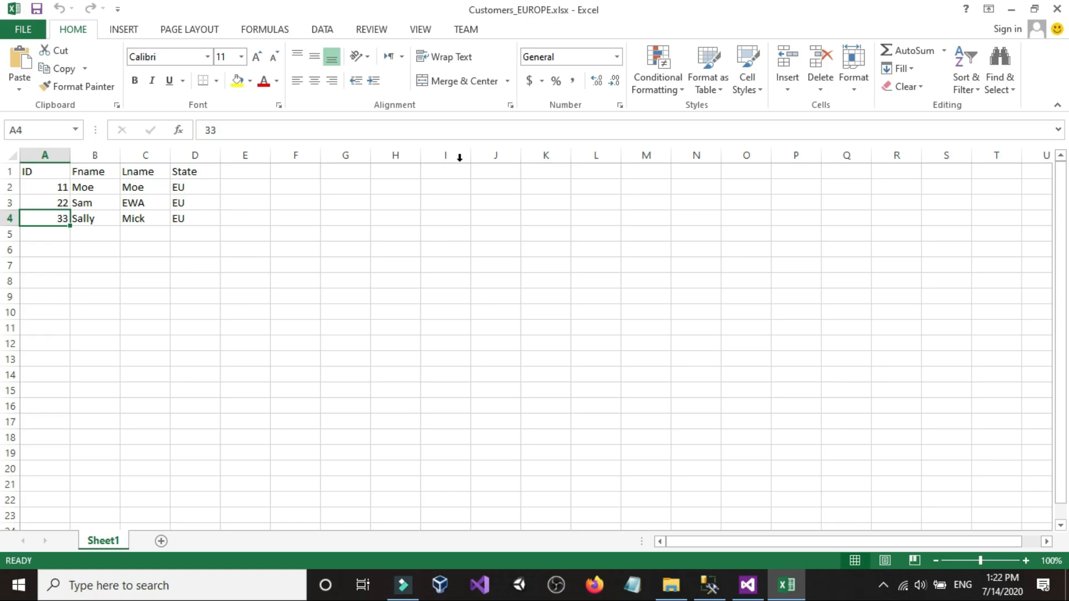
left_click(1057, 8)
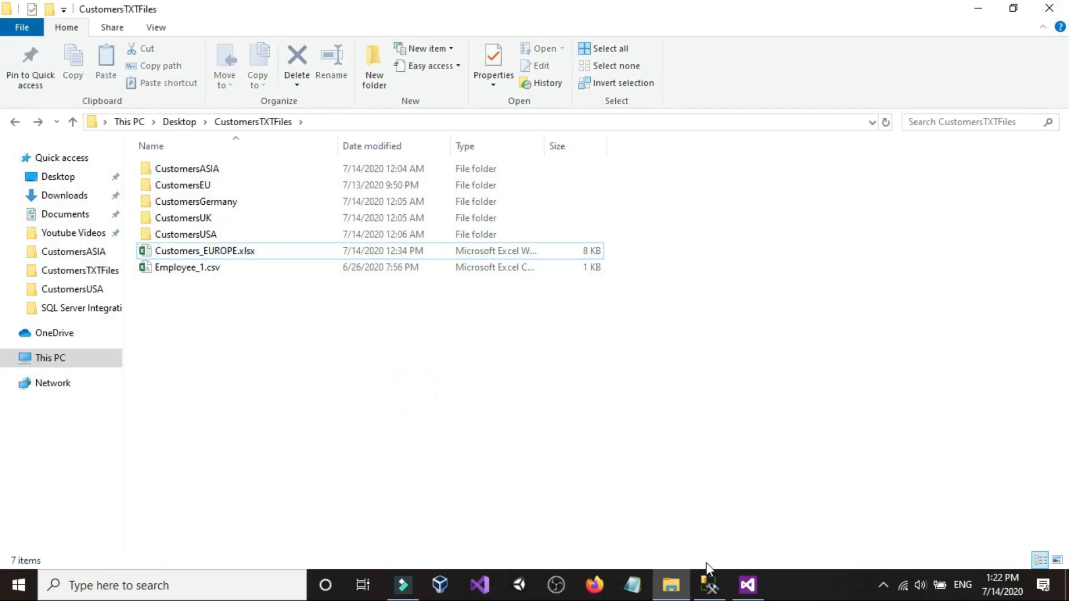
left_click(709, 579)
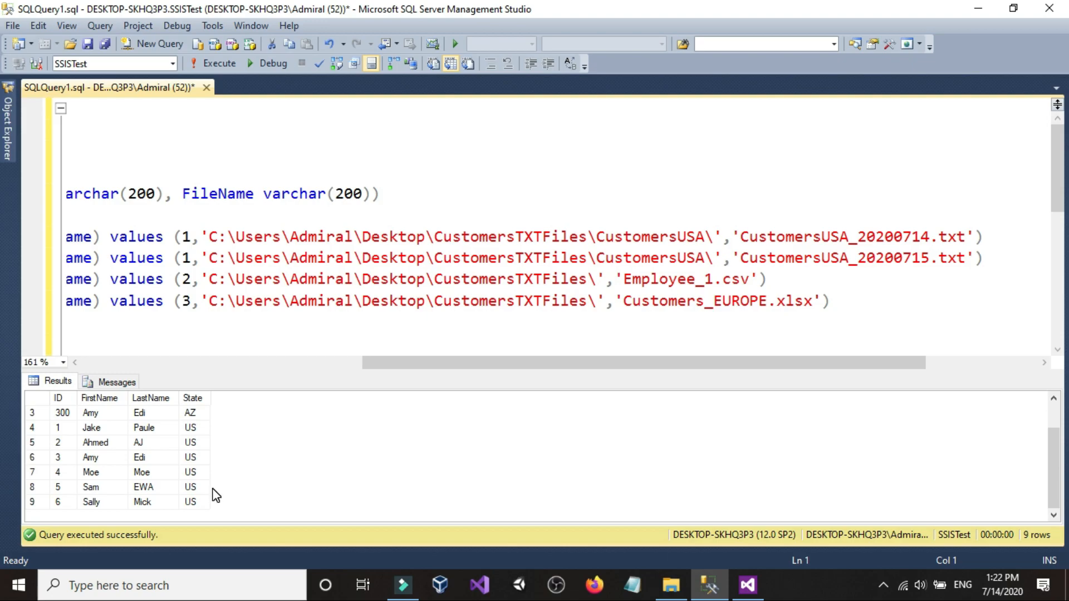
scroll(214, 493, "up", 1)
scroll(190, 454, "down", 1)
scroll(194, 486, "up", 1)
Step: Examine the file extensions of the FileName values in the insert statements, comparing the .txt, .csv and .xlsx entries
left_click(811, 302)
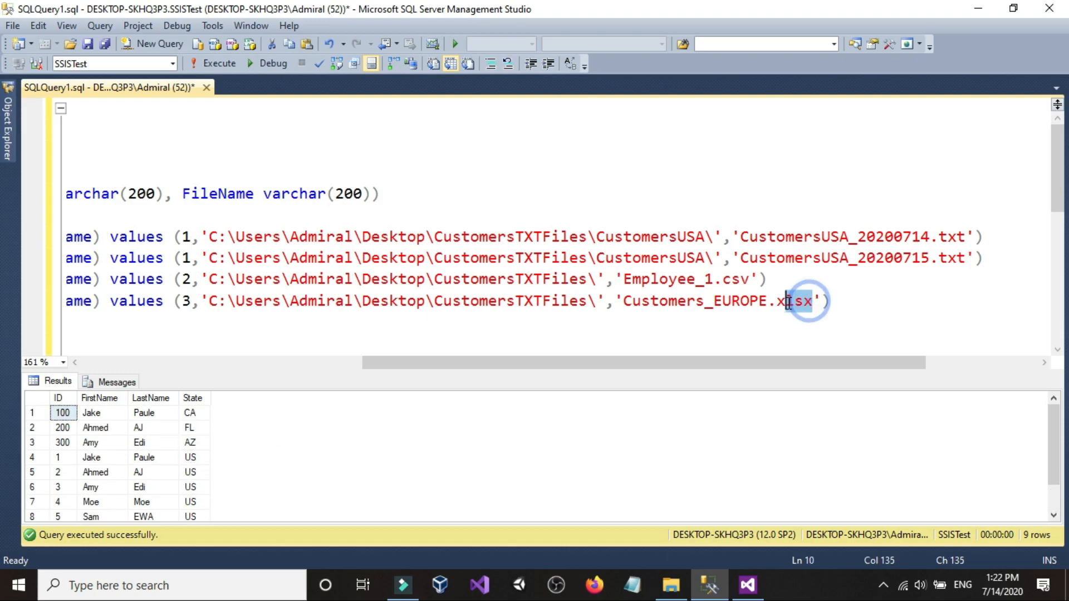
left_click(823, 302)
left_click(832, 302)
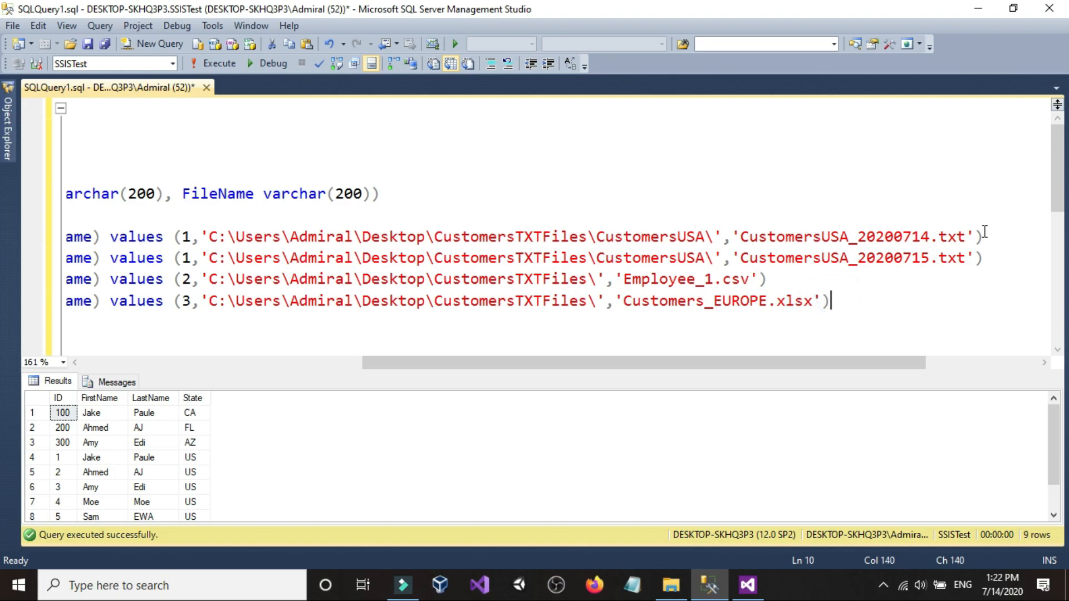
left_click_drag(969, 237, 942, 243)
left_click(840, 245)
left_click(747, 280)
left_click(853, 300)
mouse_move(814, 306)
left_mouse_down()
mouse_move(778, 305)
mouse_move(826, 304)
mouse_move(815, 305)
left_mouse_up()
left_click(778, 305)
left_click(816, 304)
Step: Switch to Visual Studio and shift the Foreach Loop Container and Execute SQL Task leftward on the control flow canvas to free space
left_click(748, 585)
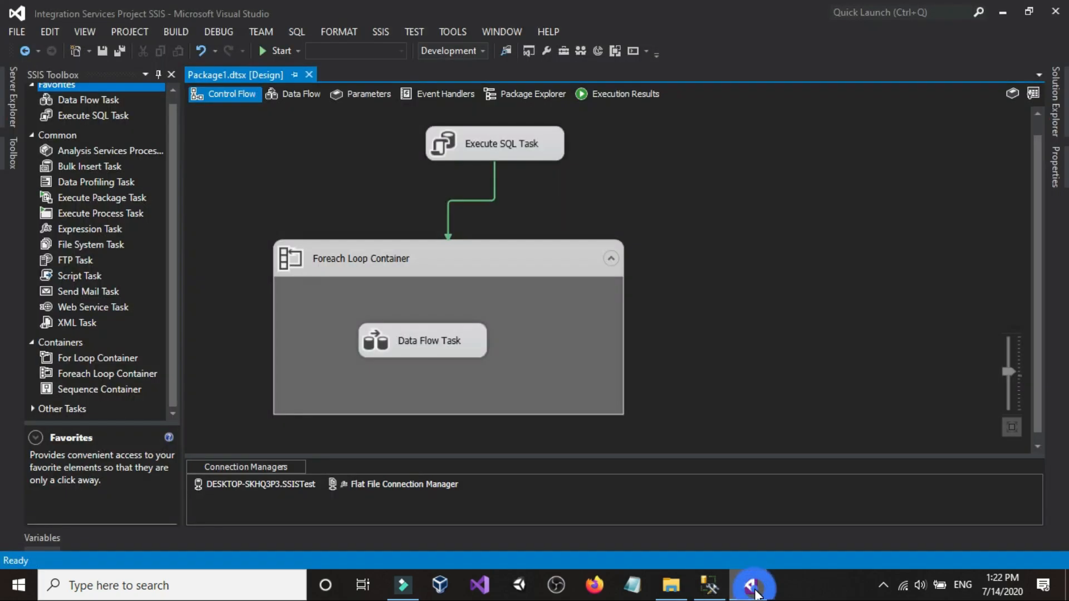
left_click(723, 249)
left_click_drag(568, 267, 479, 260)
left_click_drag(473, 162, 367, 165)
left_click(565, 177)
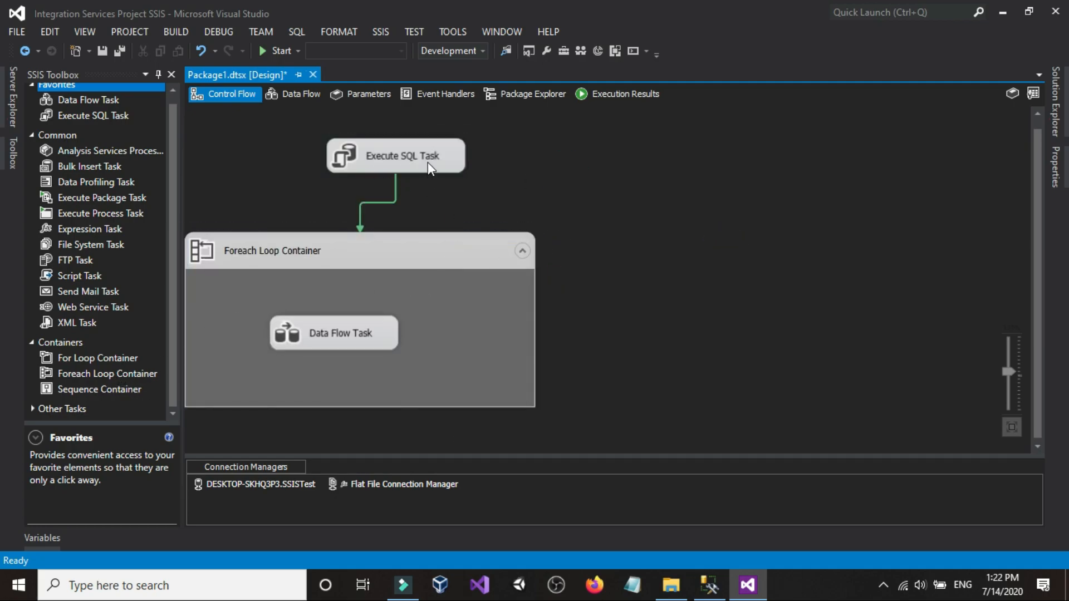
Step: Add a second Execute SQL Task to the control flow and set its connection to DESKTOP-SKHQ3P3.SSISTest
left_click_drag(97, 118, 623, 147)
left_click(737, 229)
double_click(723, 170)
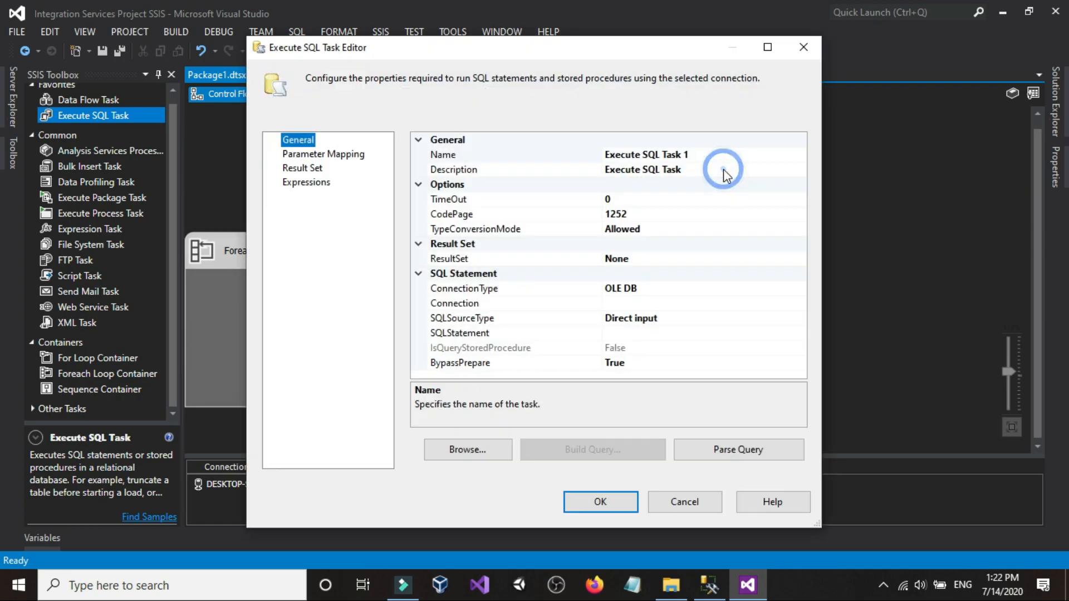
left_click(709, 317)
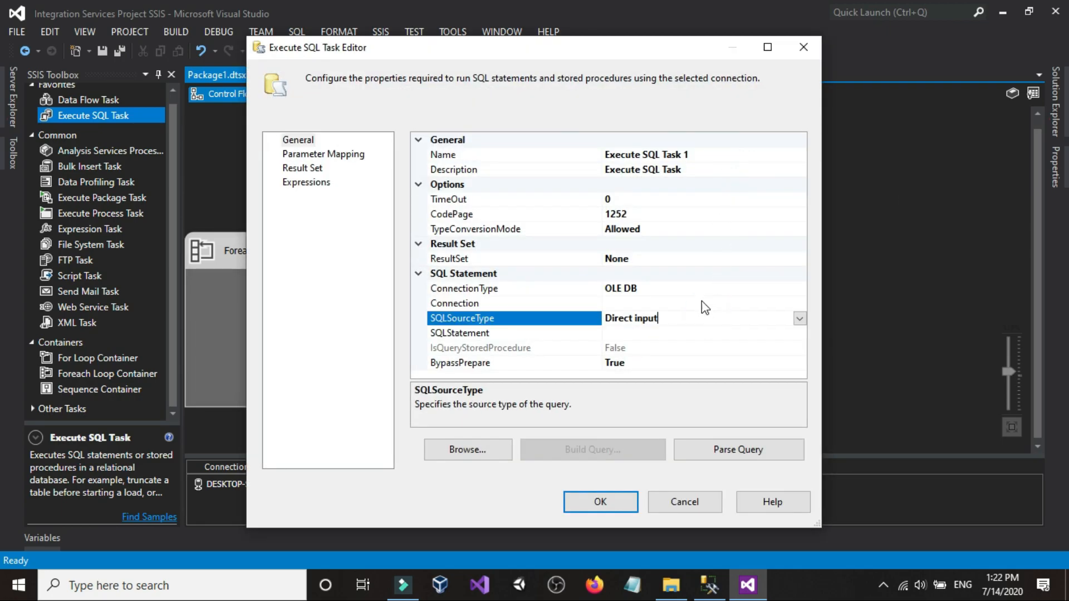
left_click(700, 303)
left_click(800, 303)
left_click(680, 333)
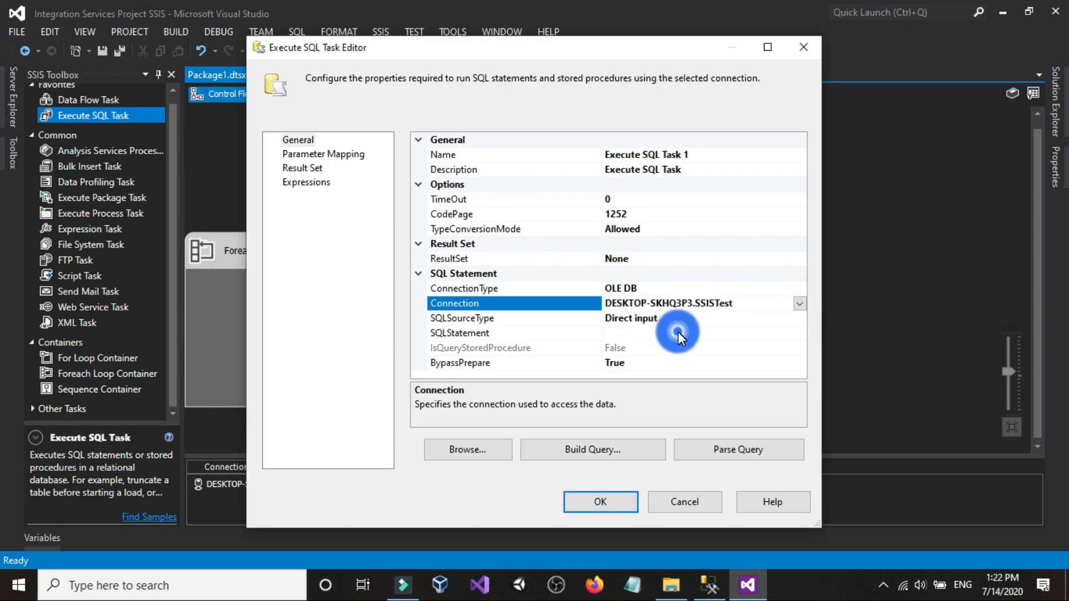
left_click(664, 328)
left_click(800, 333)
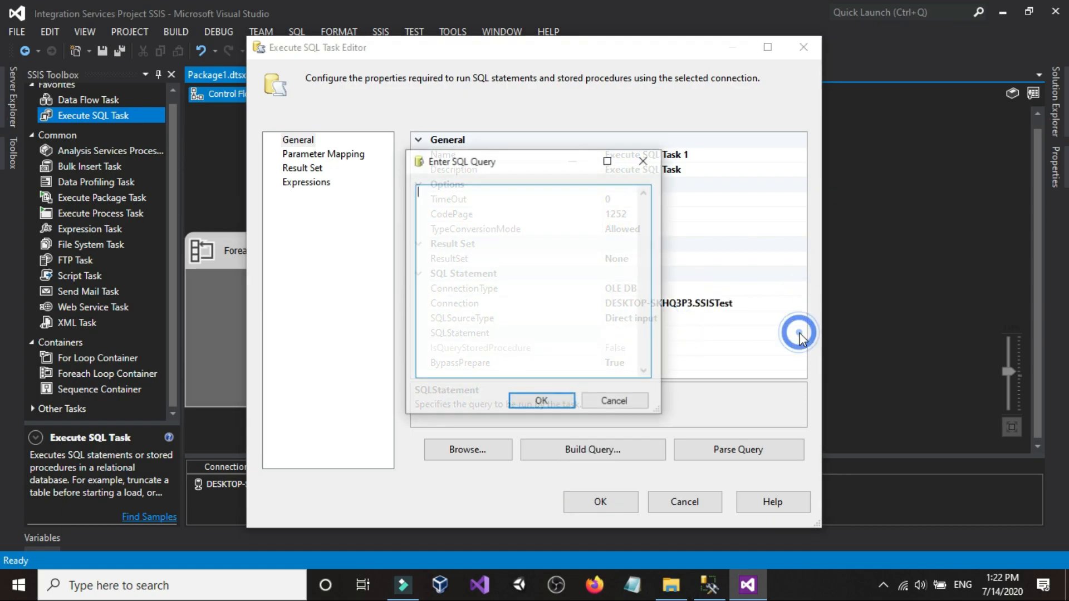
left_click(634, 403)
left_click(667, 335)
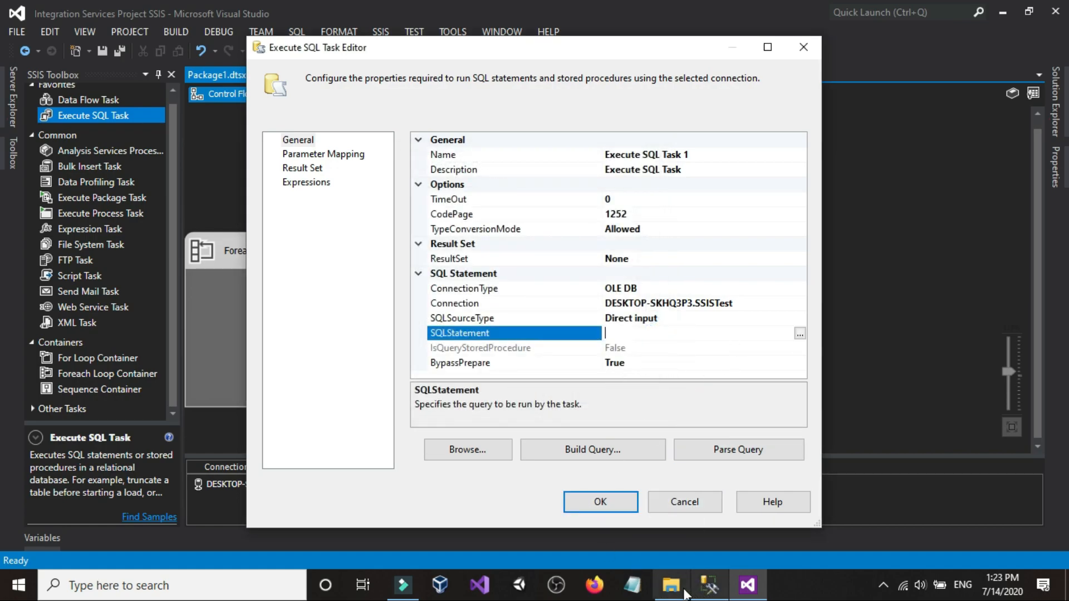
Step: Switch to SQL Server Management Studio and run only the query select * from dbo.FilePathsAndNames
left_click(708, 585)
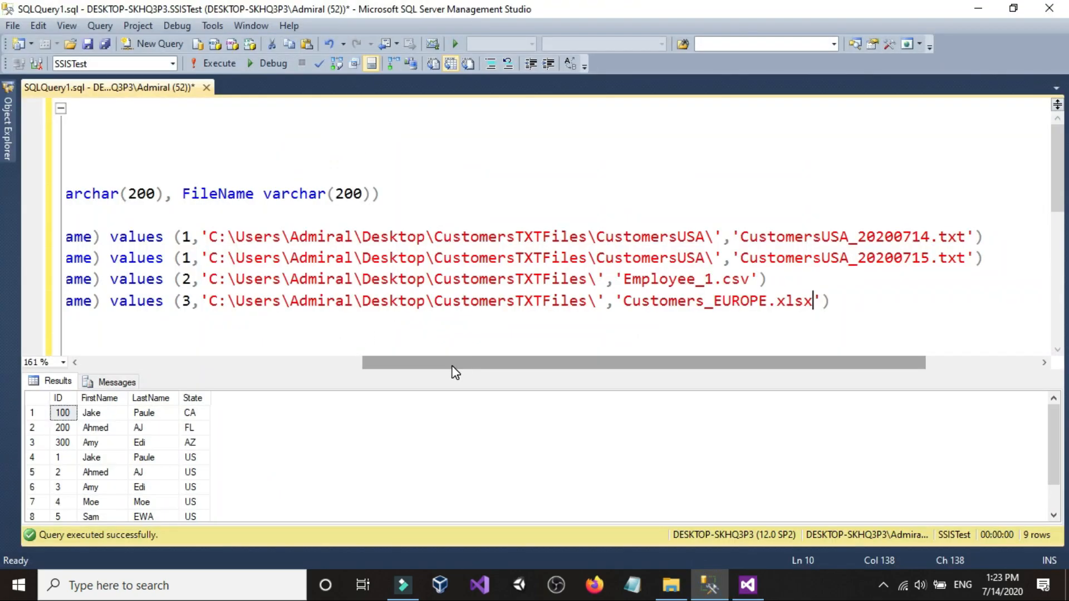
scroll(453, 363, "left", 5)
scroll(299, 260, "down", 2)
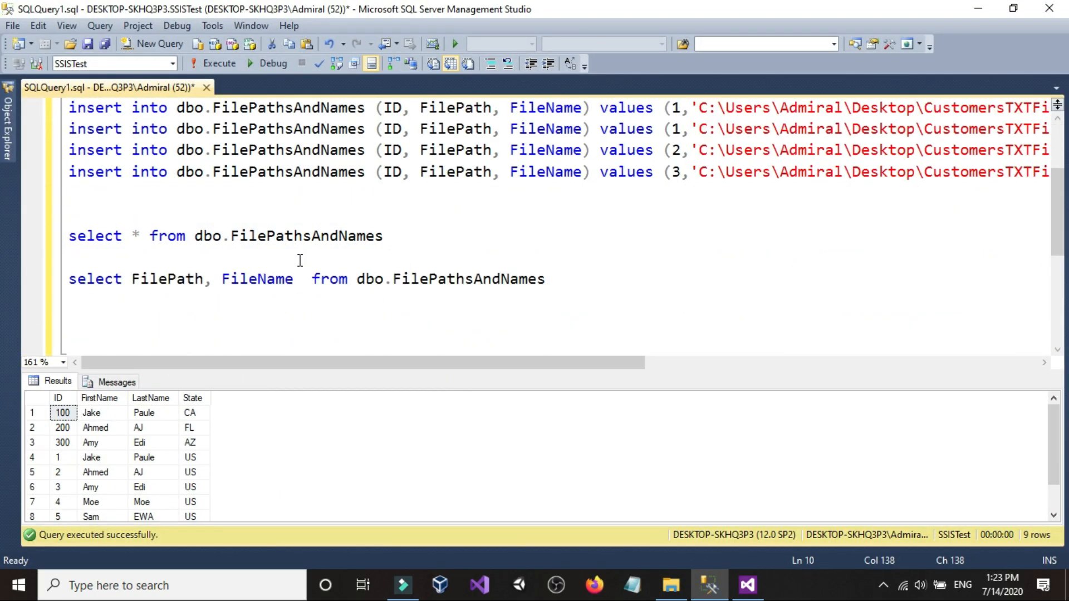
left_click_drag(463, 246, 68, 214)
left_click(209, 62)
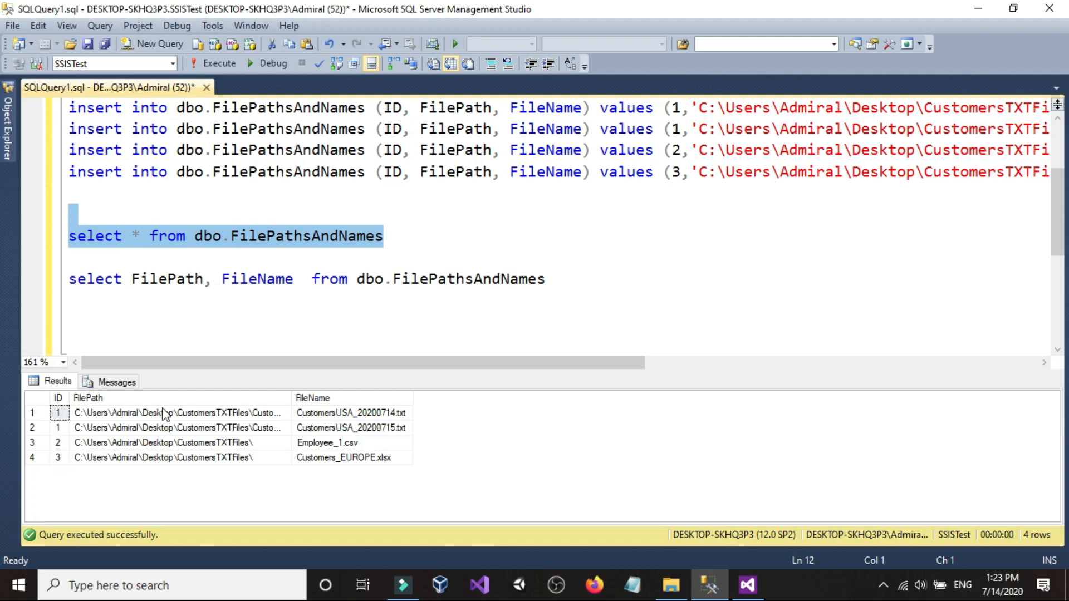
Step: Run only the query selecting FilePath and FileName from dbo.FilePathsAndNames, and rerun the select * query on that table for comparison
left_click(418, 250)
left_click(264, 318)
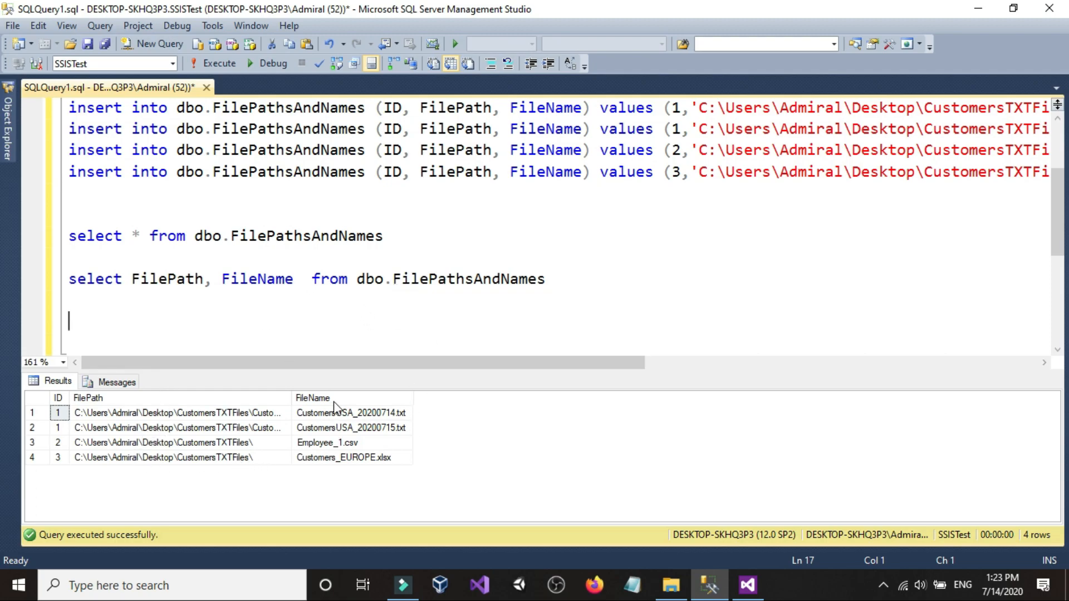
left_click(561, 301)
left_click_drag(568, 282, 55, 279)
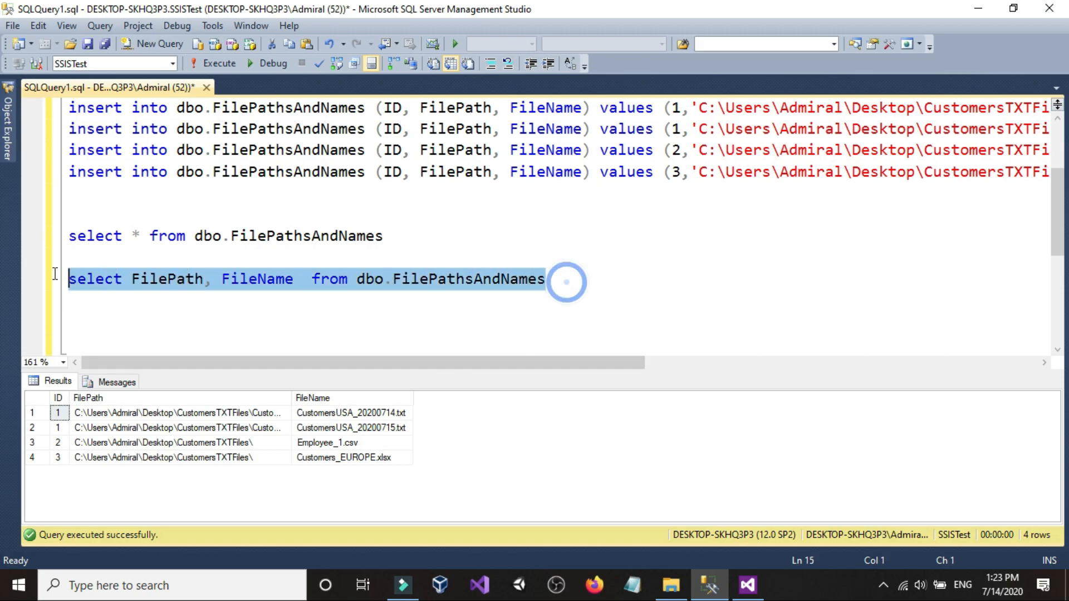
left_click(207, 68)
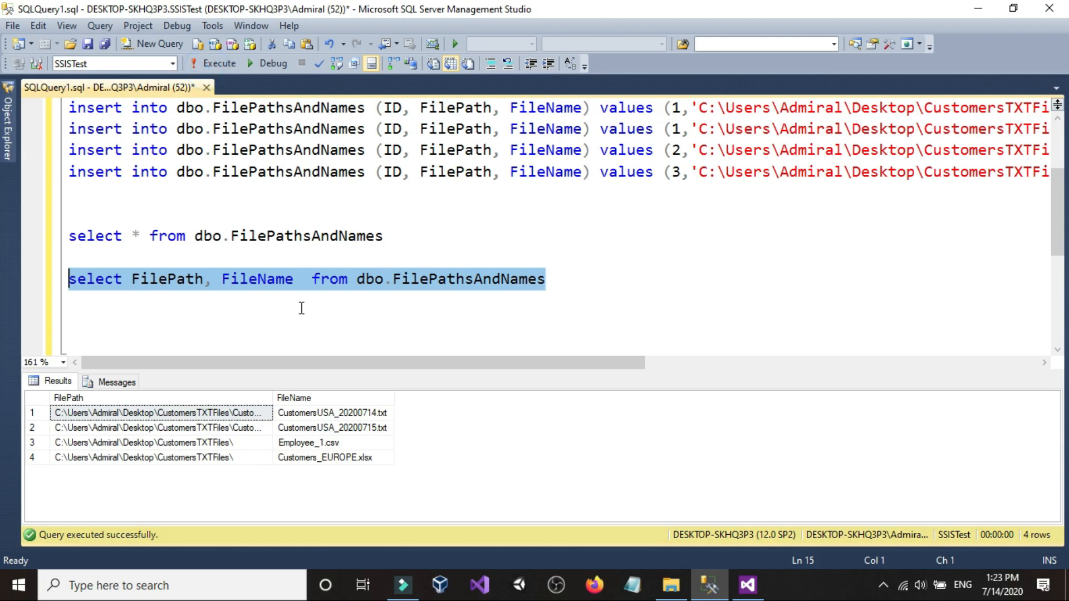
left_click_drag(432, 241, 70, 213)
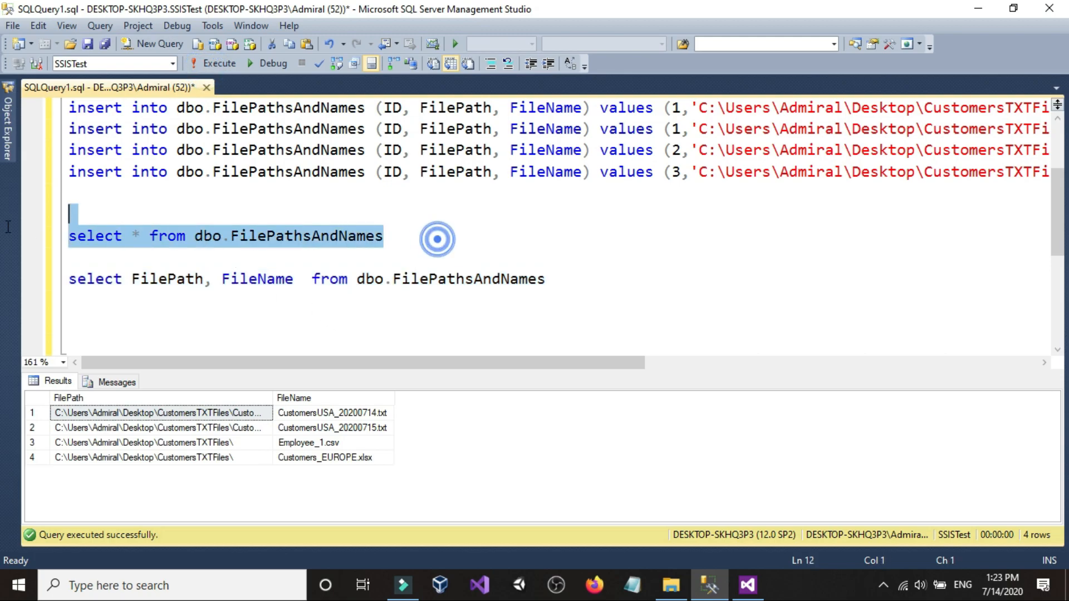
left_click(219, 63)
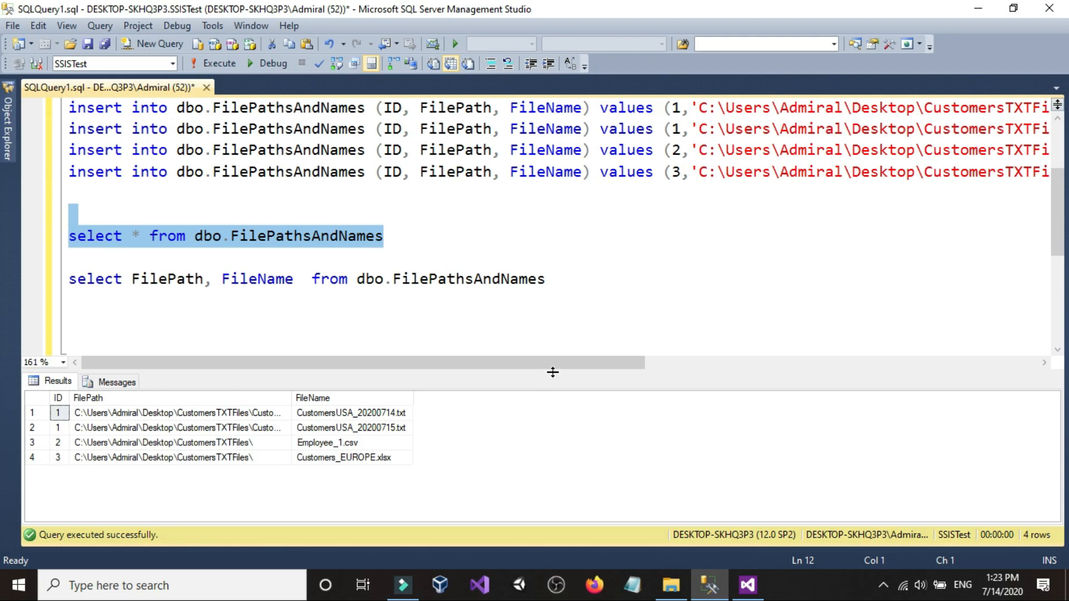
Step: Add the filter where ID=3 to the FilePath and FileName query, run only that query, and widen the FilePath result column
left_click(568, 284)
type("where id")
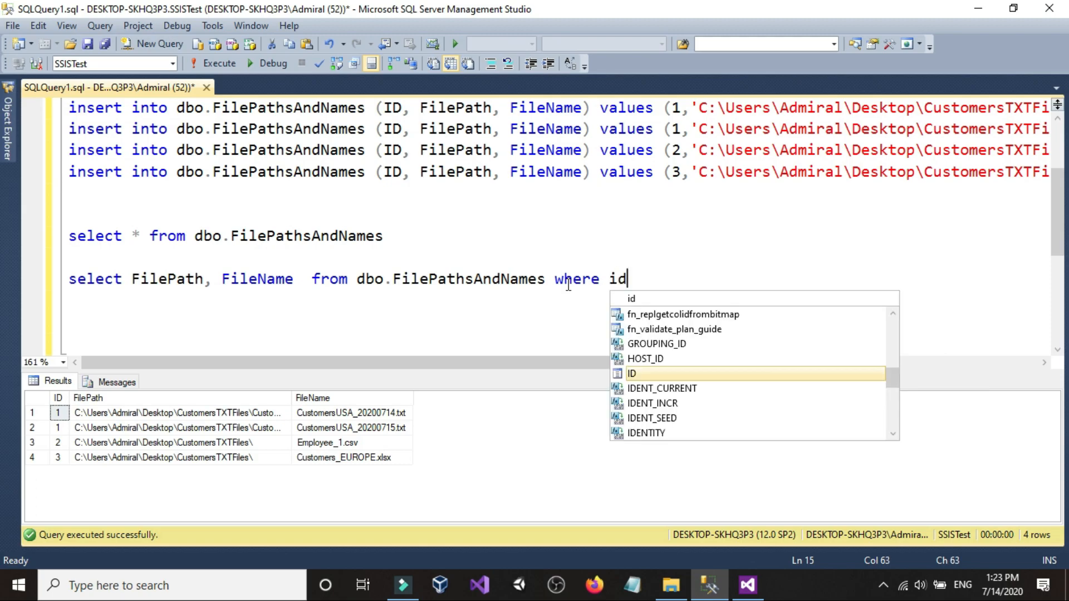
key("Tab")
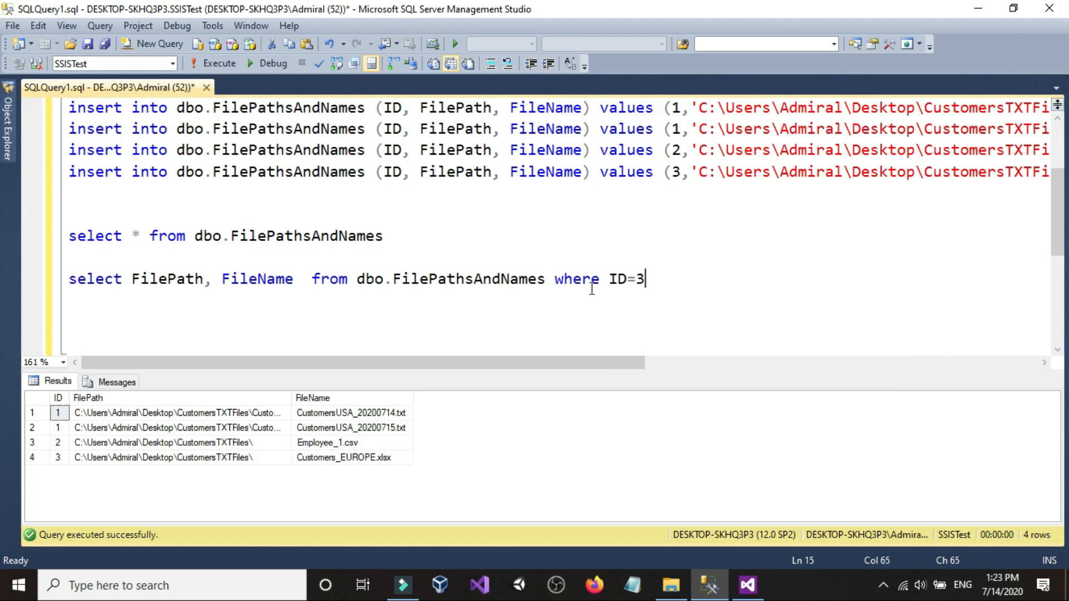
left_click_drag(646, 280, 3, 285)
left_click(215, 63)
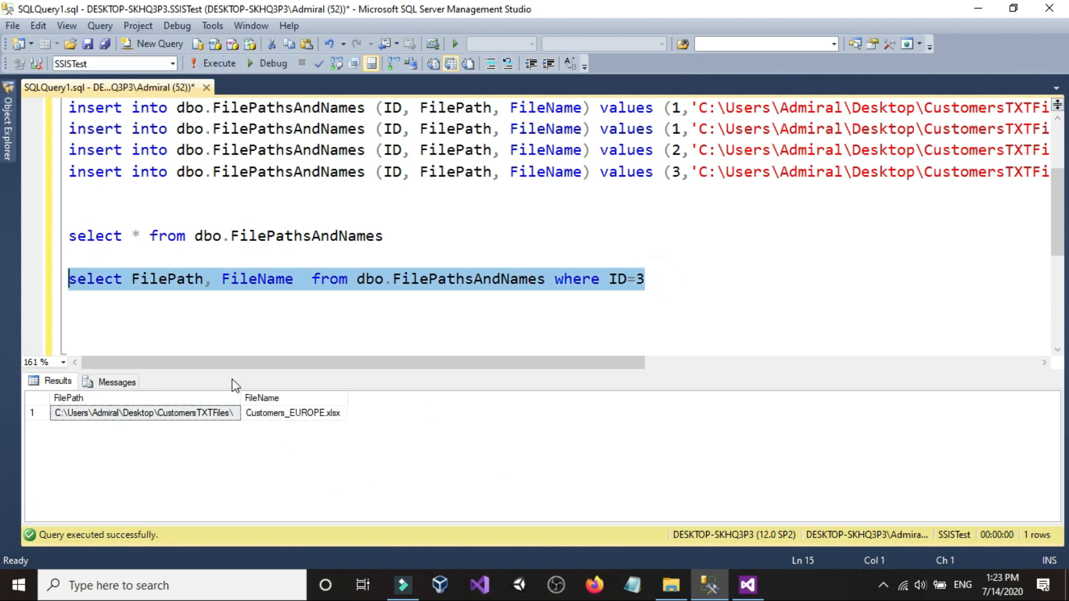
double_click(241, 395)
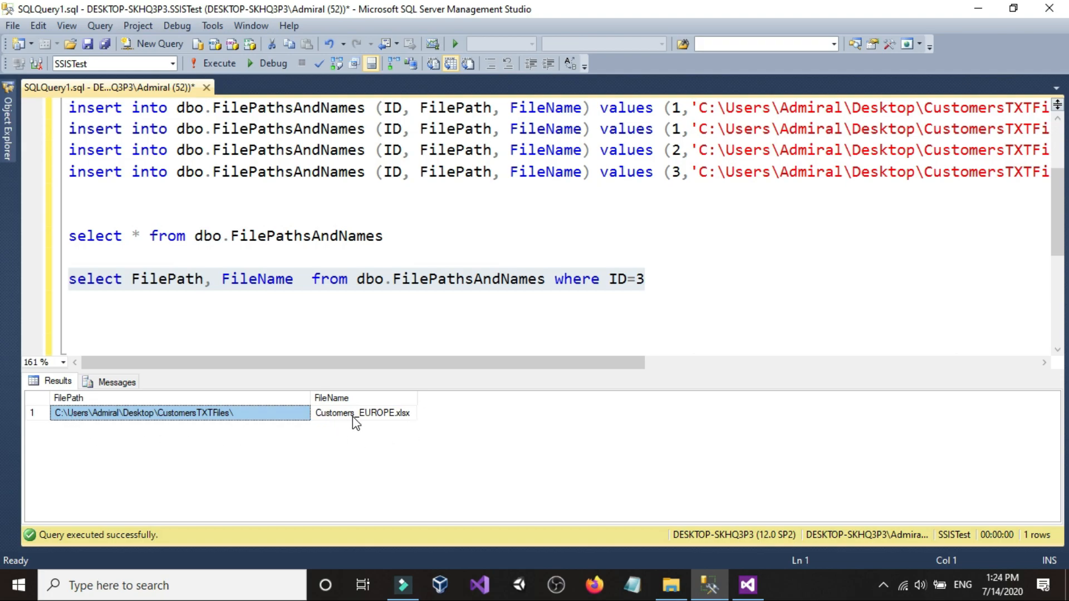
Step: Copy the ID=3 query, switch to Visual Studio, and paste it as the SQL statement of Execute SQL Task 1
left_click_drag(680, 283, 56, 281)
key("ctrl+c")
right_click(101, 277)
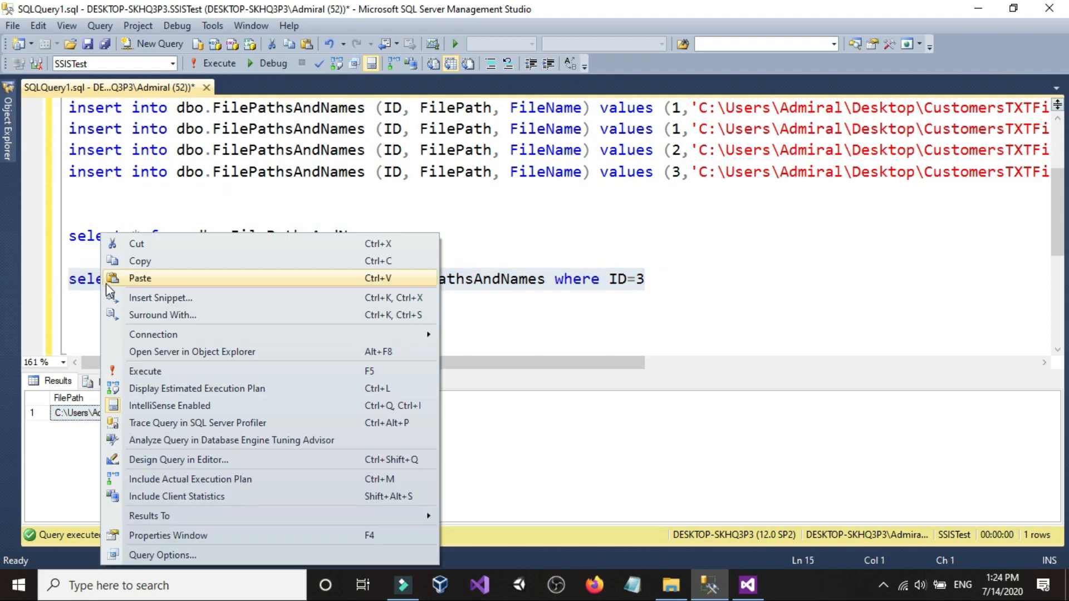
left_click(136, 261)
left_click(207, 313)
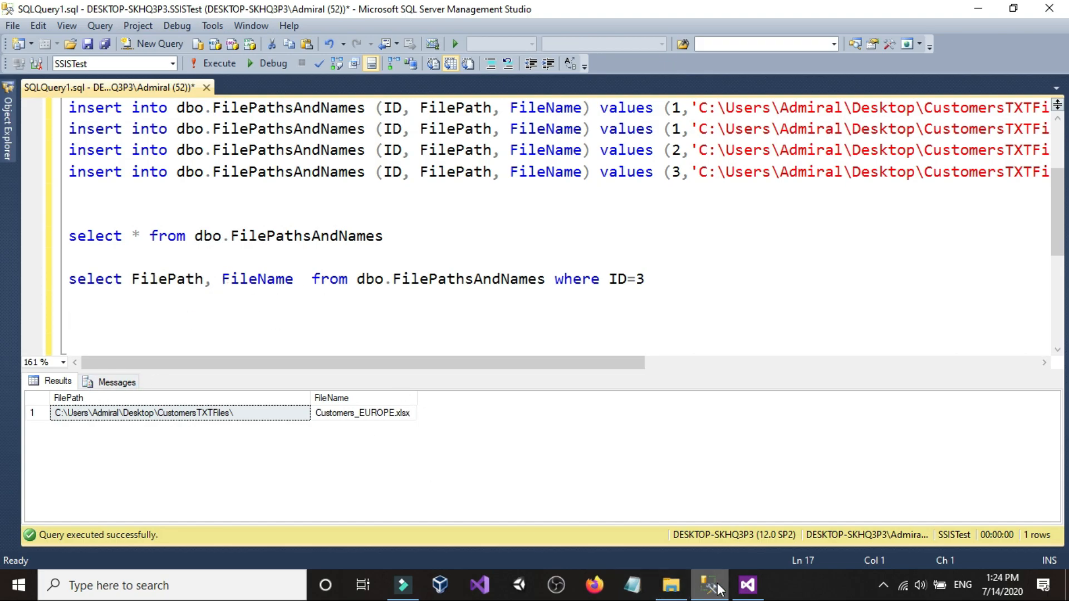
left_click(747, 585)
left_click(800, 334)
right_click(539, 274)
left_click(568, 336)
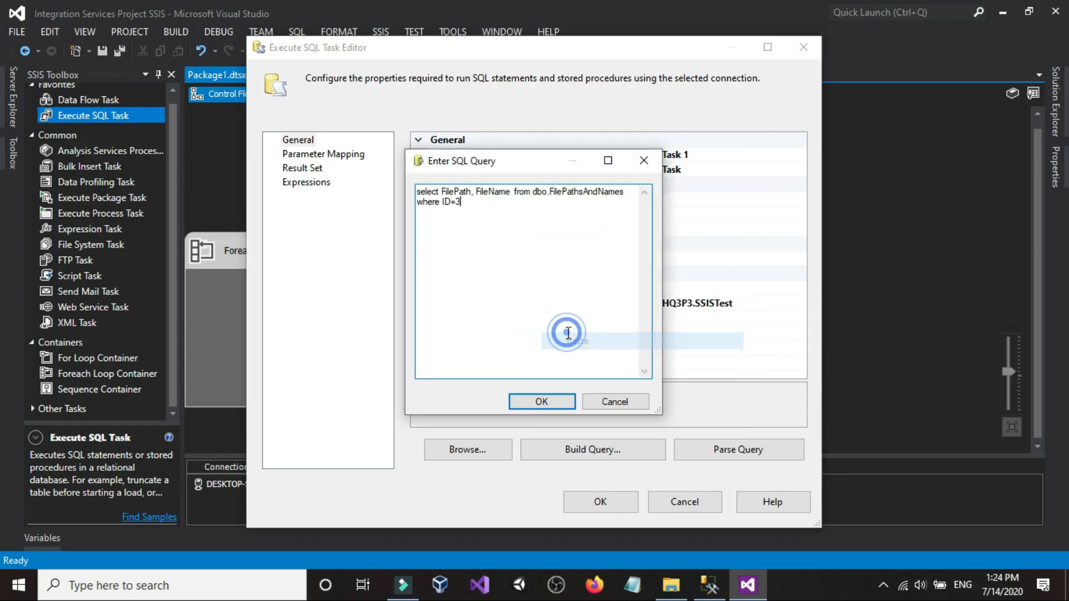
left_click(542, 401)
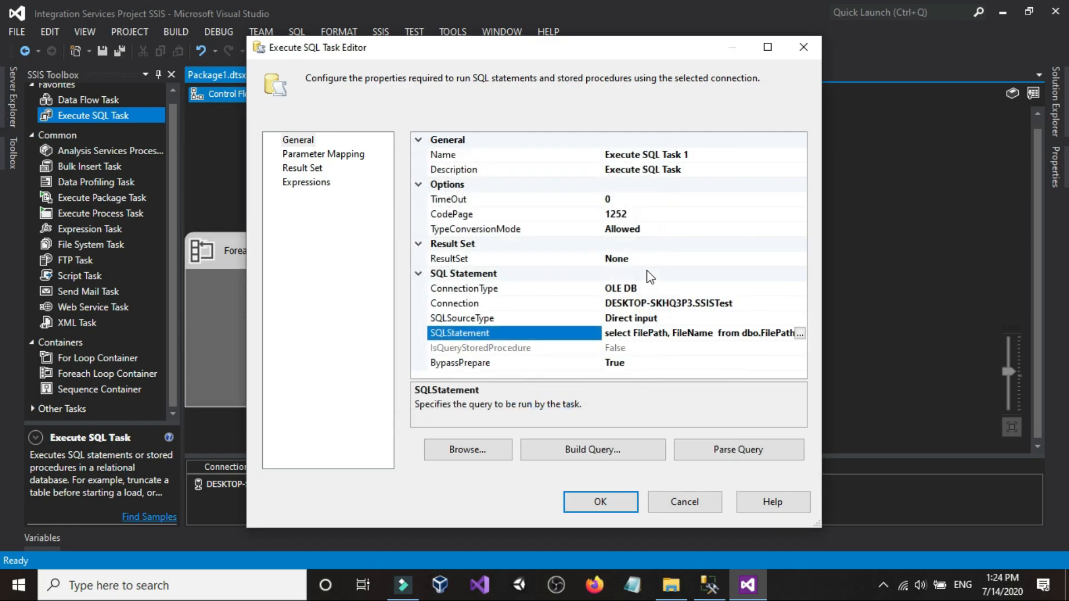
Step: Set the task's ResultSet to Full result set and add a result named 0
left_click(658, 260)
left_click(799, 259)
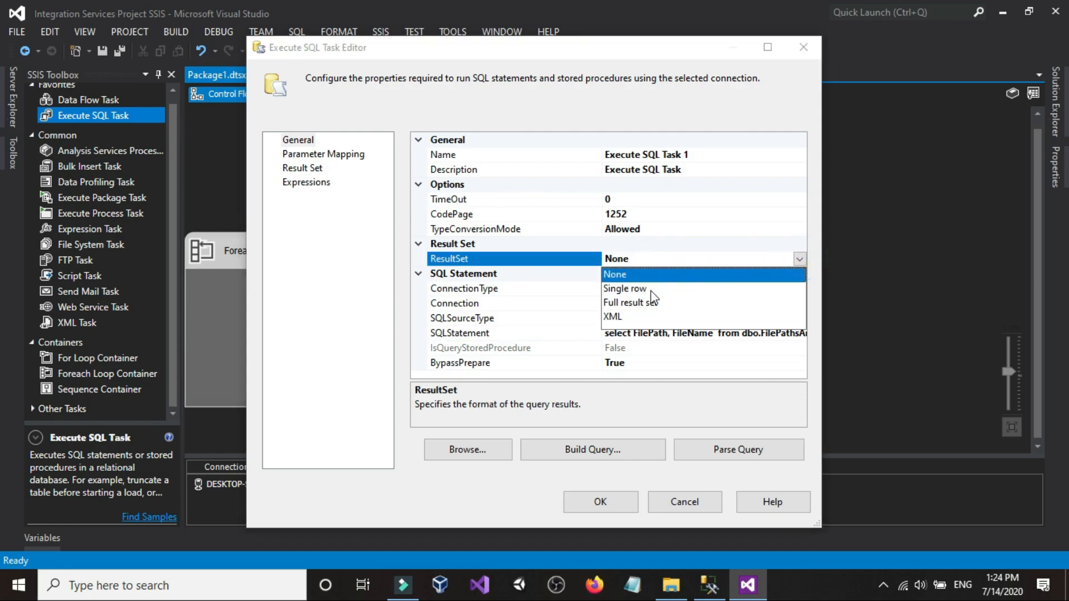
left_click(637, 303)
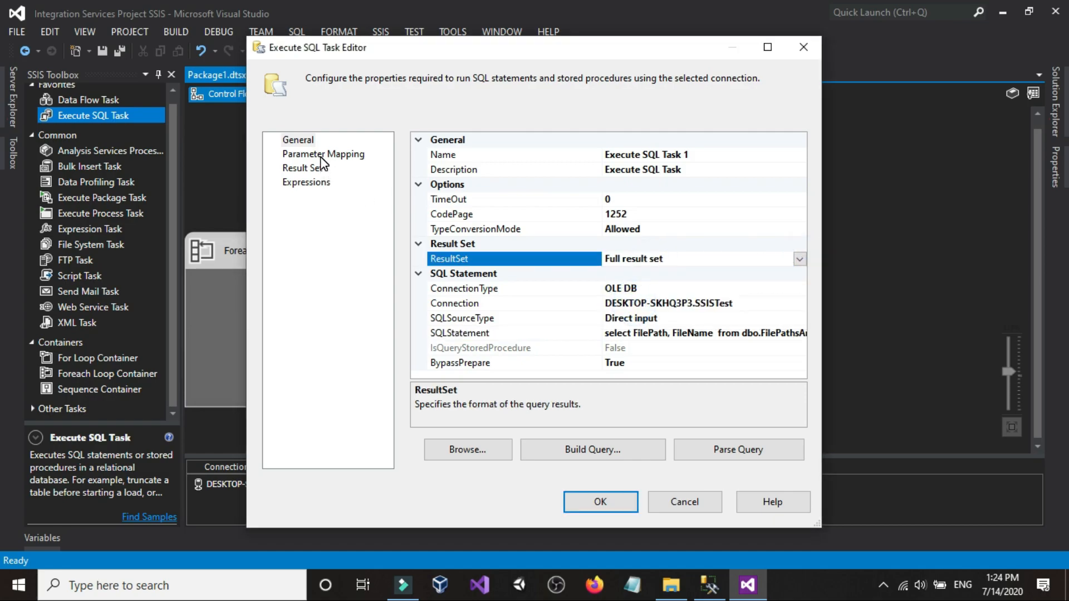
left_click(312, 169)
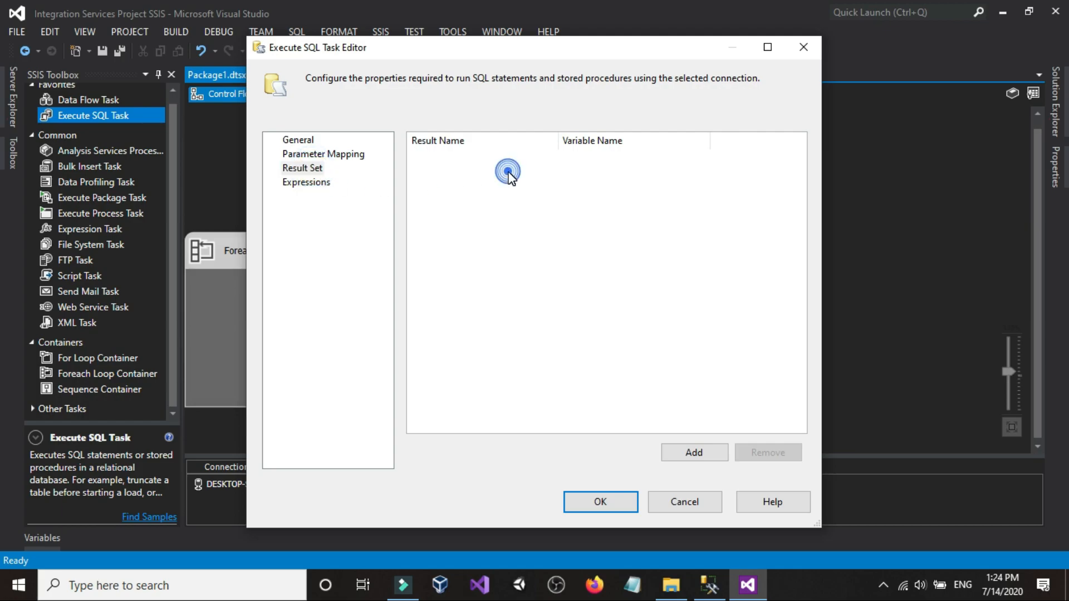
left_click(671, 449)
left_click(544, 160)
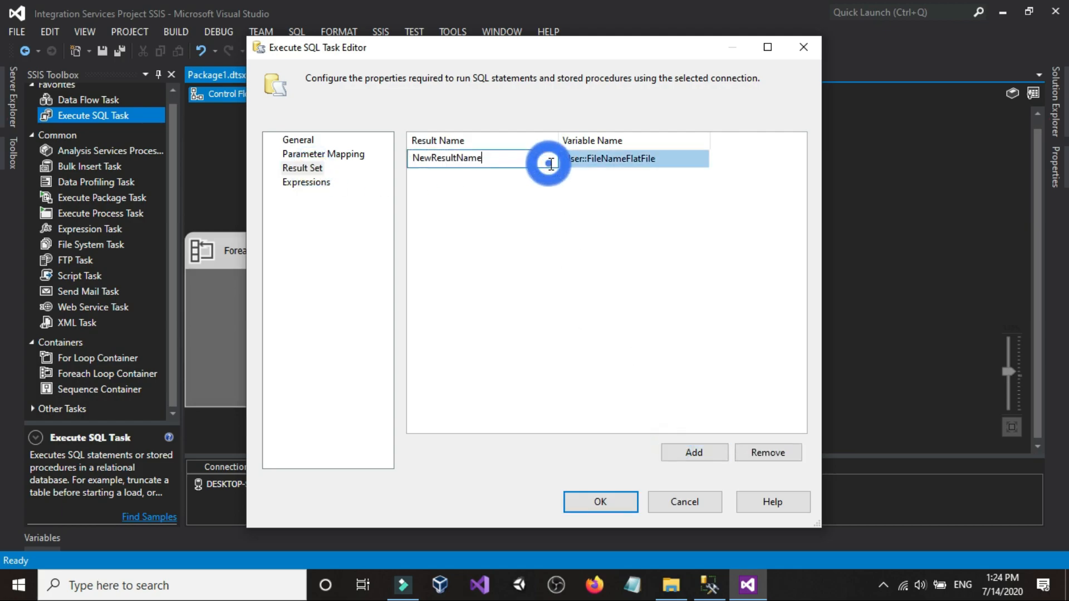
left_click_drag(543, 160, 392, 160)
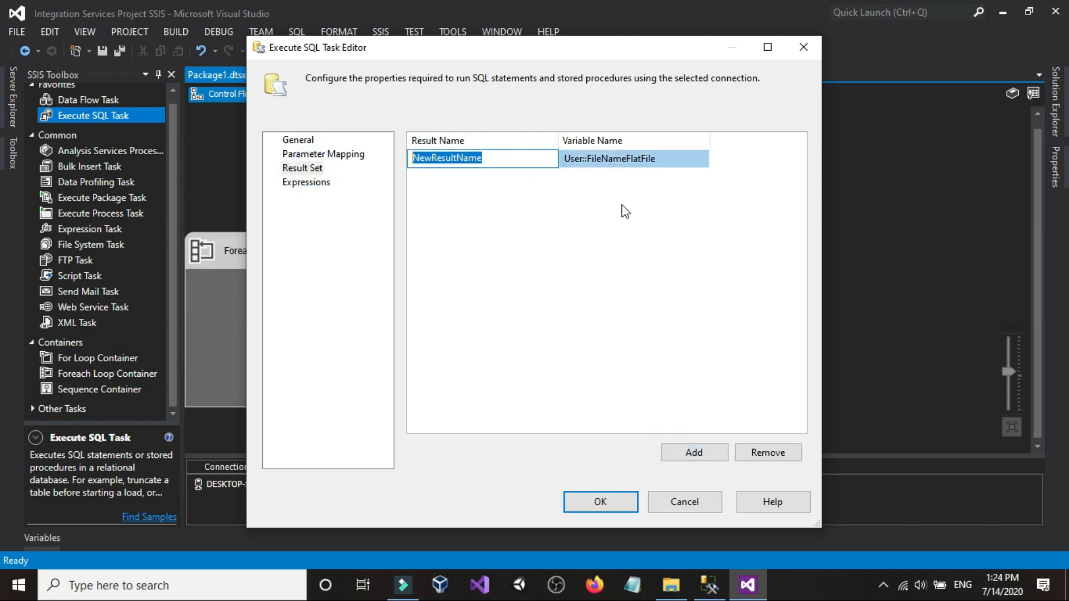
type("0")
left_click(701, 211)
Step: Map result 0 to a new Object variable named FilePathAndNameObjectEXCELFile in the Package1 container and save the task
left_click(680, 161)
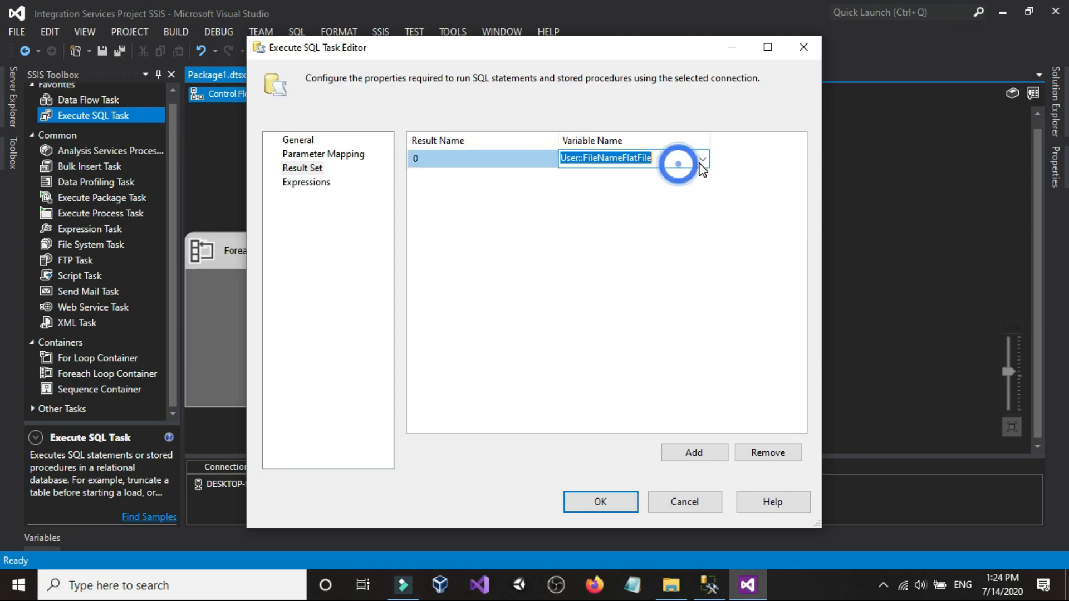
left_click(700, 161)
left_click(674, 176)
left_click(579, 252)
double_click(531, 254)
type("FilePathAndNameObjectEXCELFile")
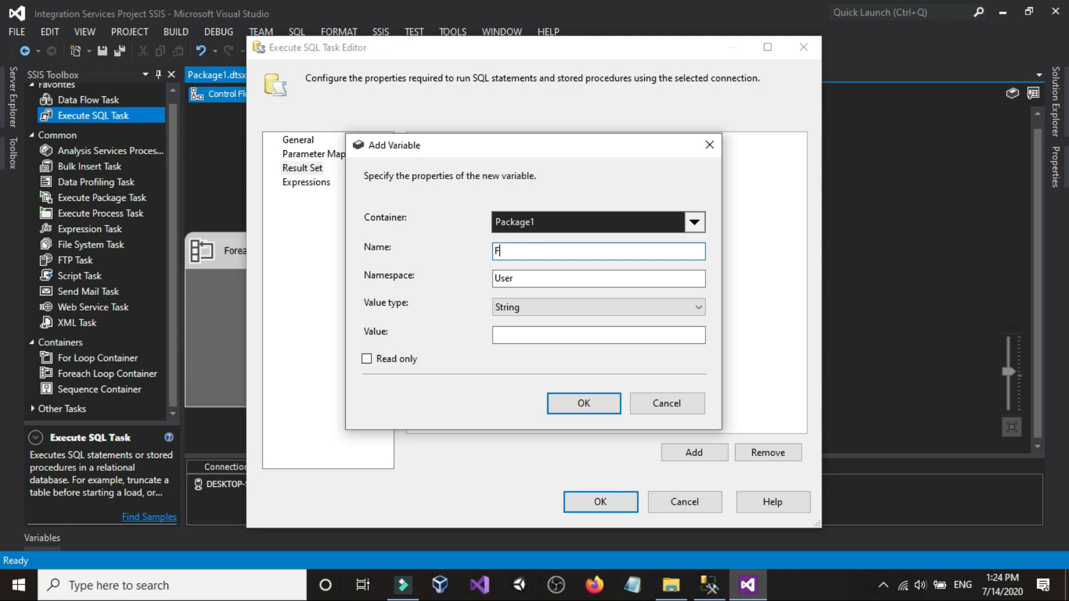
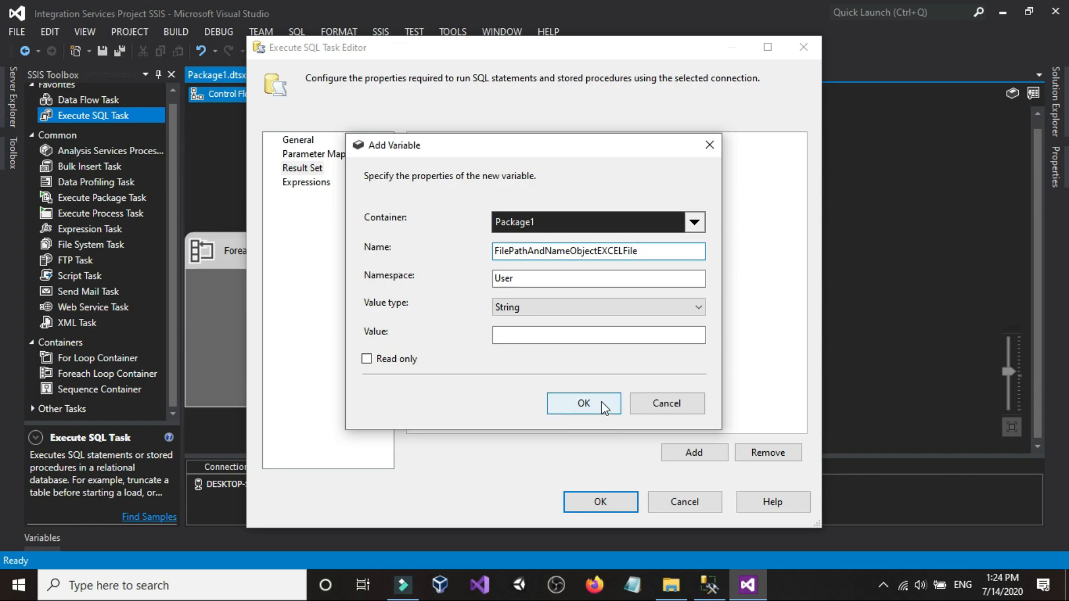
left_click(571, 308)
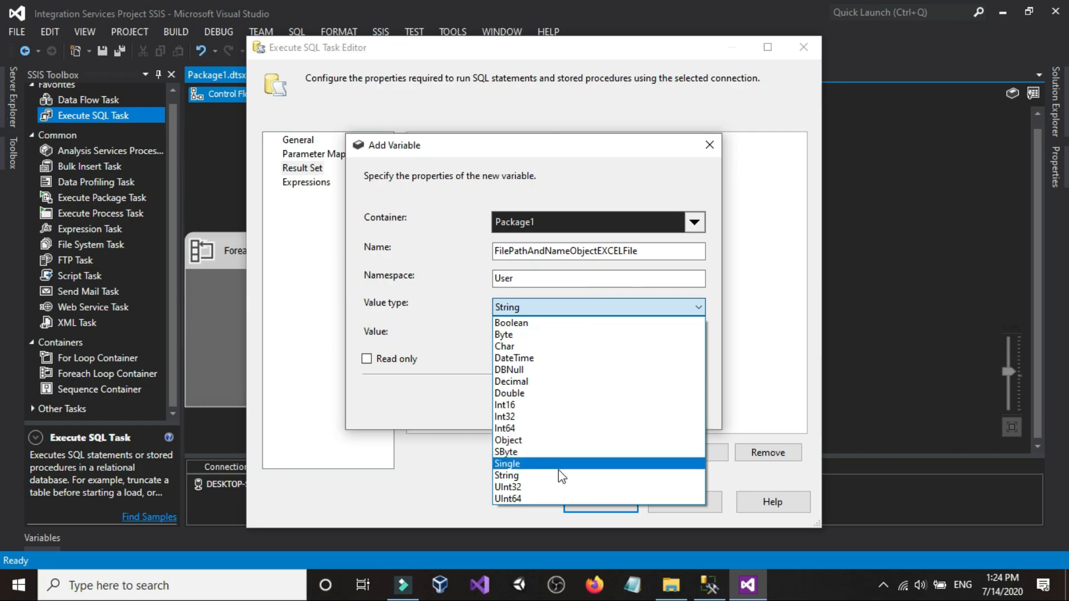
left_click(547, 440)
left_click(575, 410)
left_click(594, 512)
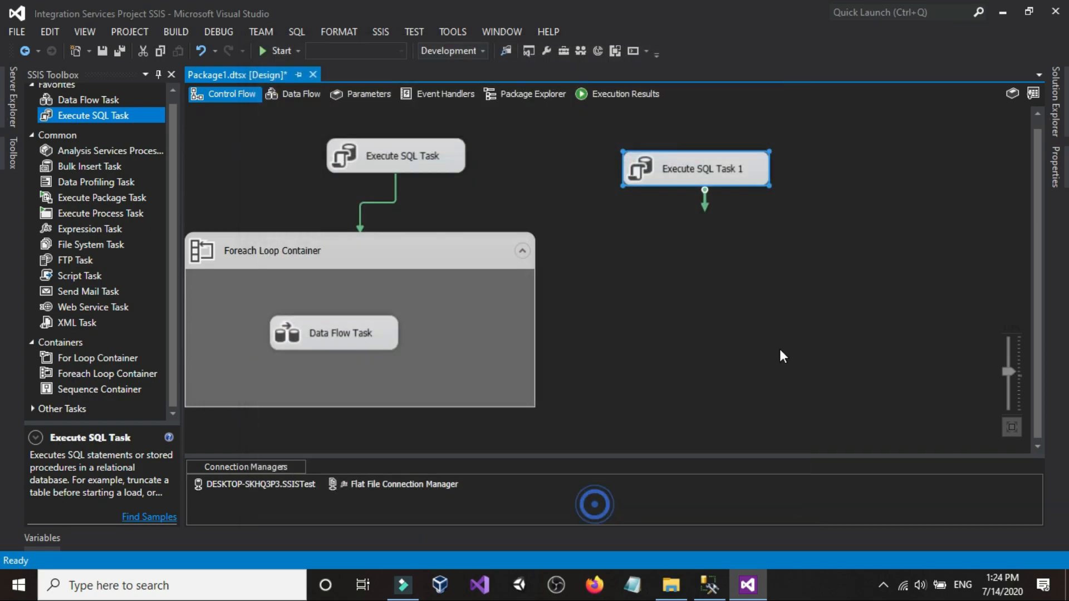
Step: Add a second Foreach Loop Container below Execute SQL Task 1, enlarge it, and connect the task to it
left_click_drag(91, 375, 648, 283)
left_click(647, 268)
left_click_drag(806, 274, 837, 246)
left_click(783, 216)
left_click(740, 171)
left_click_drag(696, 193, 710, 265)
left_click(676, 222)
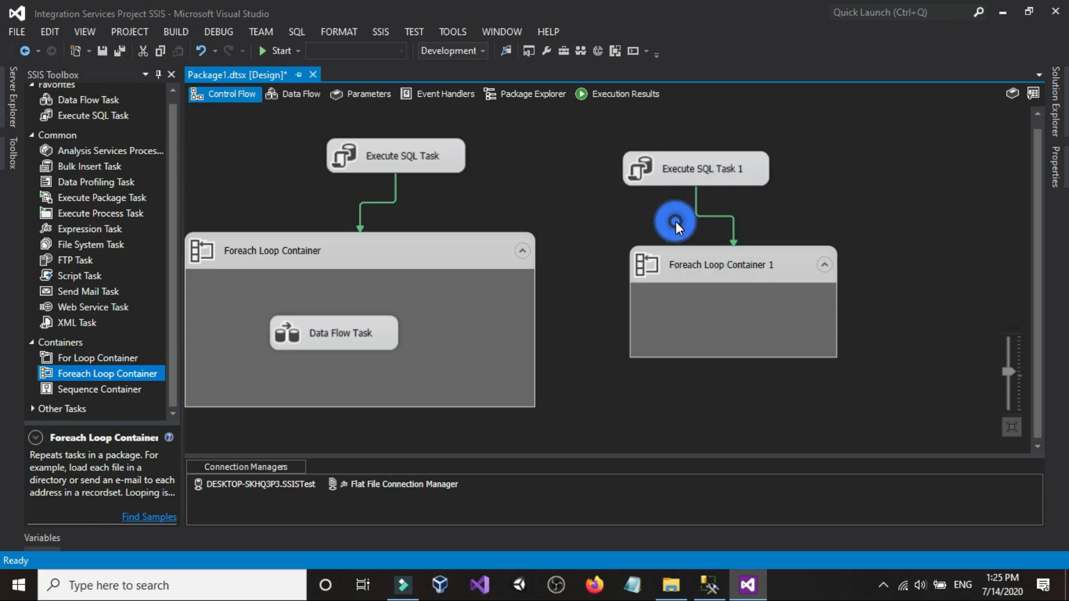
Step: Configure Foreach Loop Container 1 with the Foreach ADO Enumerator and User::FilePathAndNameObjectEXCELFile as the ADO object source variable
double_click(689, 266)
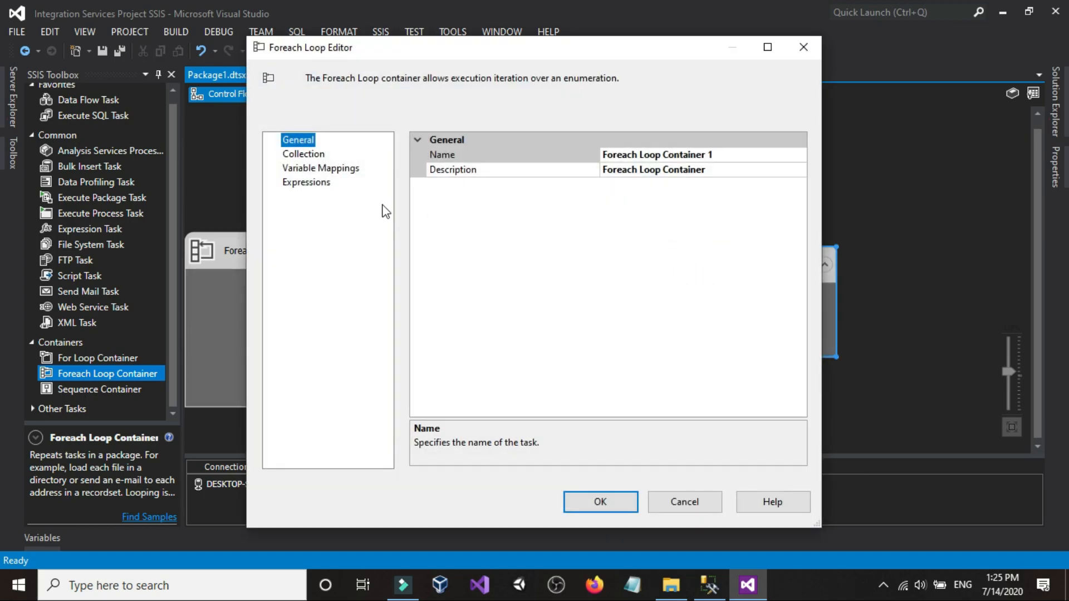
left_click(303, 154)
left_click(739, 155)
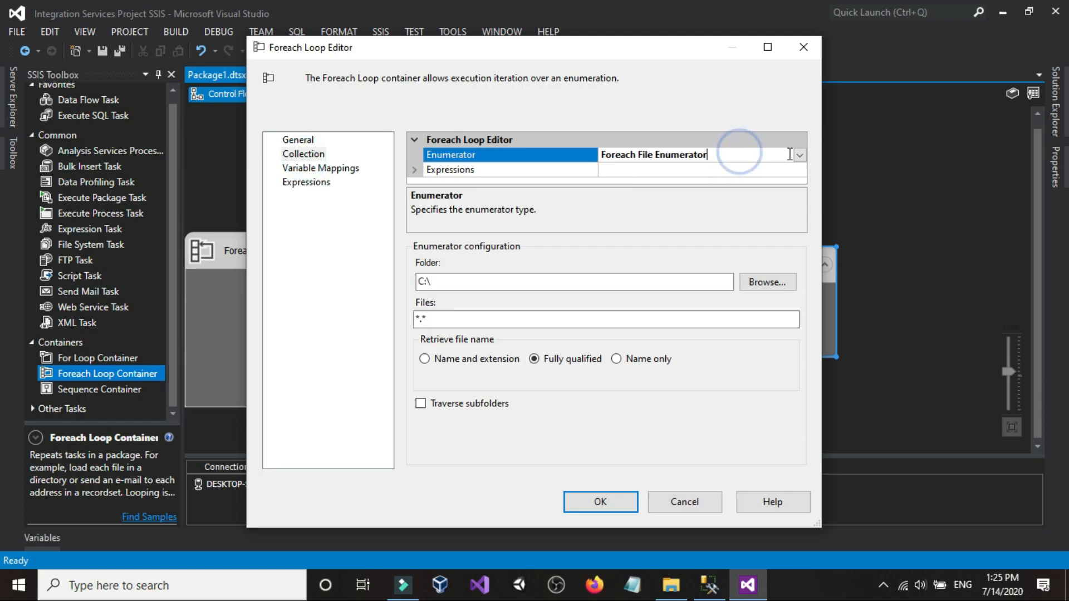
left_click(800, 154)
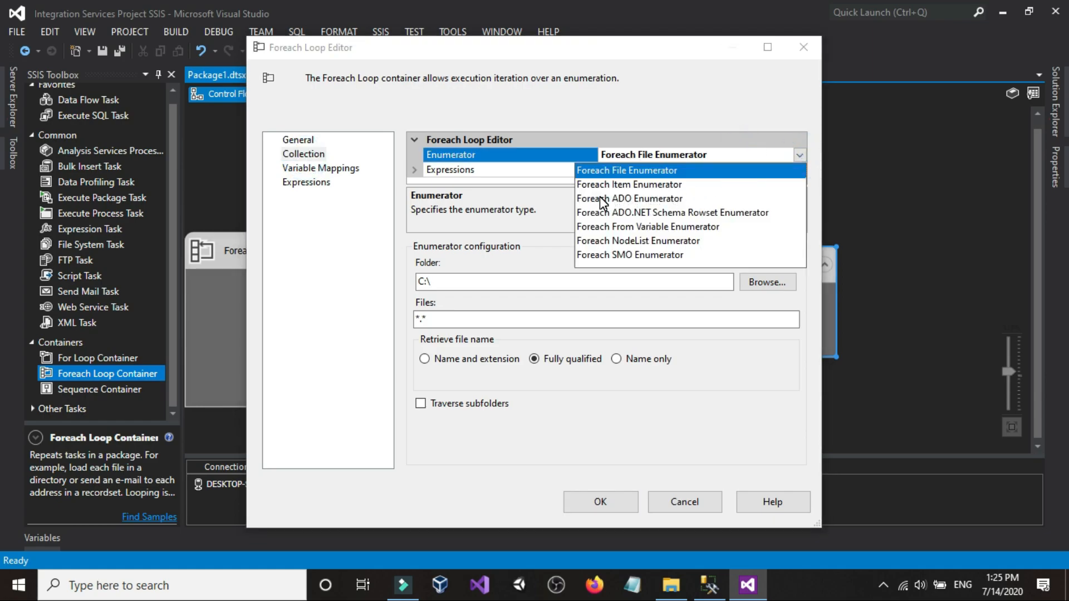
left_click(602, 199)
left_click(567, 281)
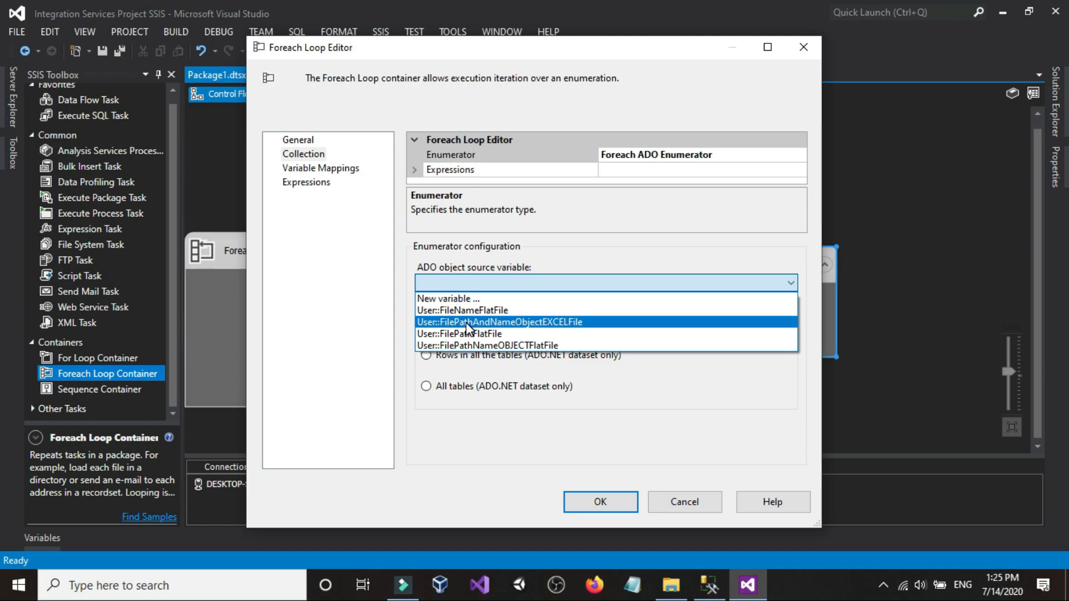
left_click(566, 331)
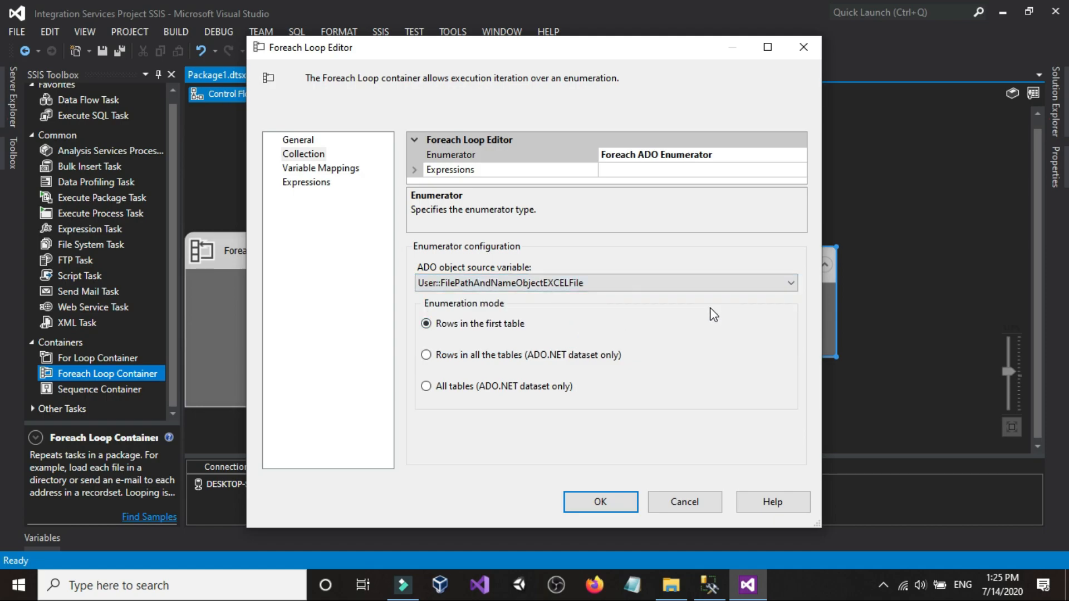
left_click(322, 170)
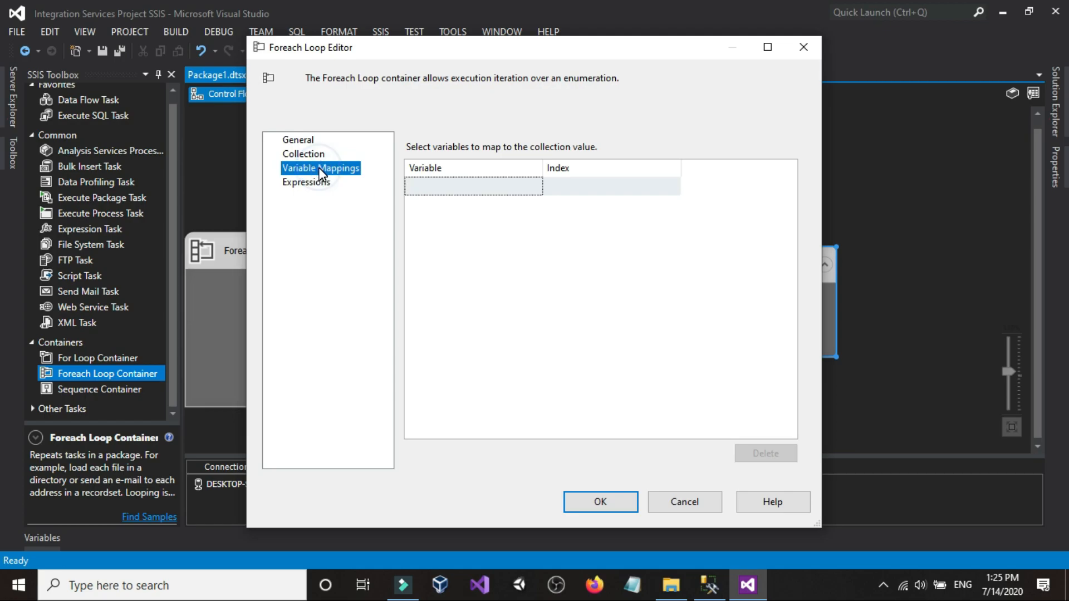
left_click(530, 186)
left_click(535, 187)
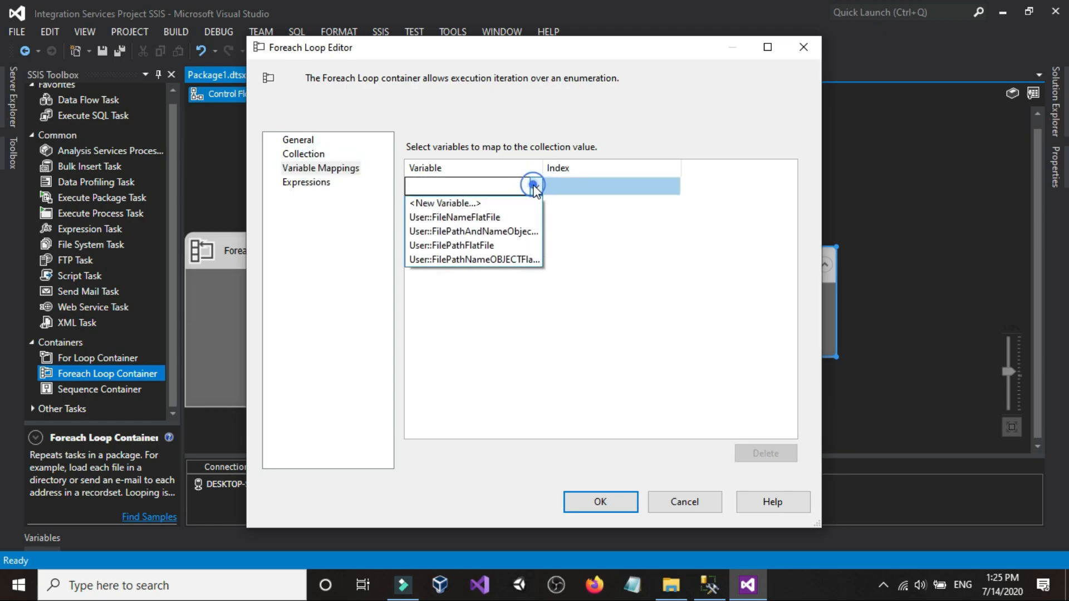
left_click(534, 188)
left_click(601, 500)
Step: Review the SQL statement of Execute SQL Task 1 and close its editor without changes
left_click(719, 178)
double_click(719, 178)
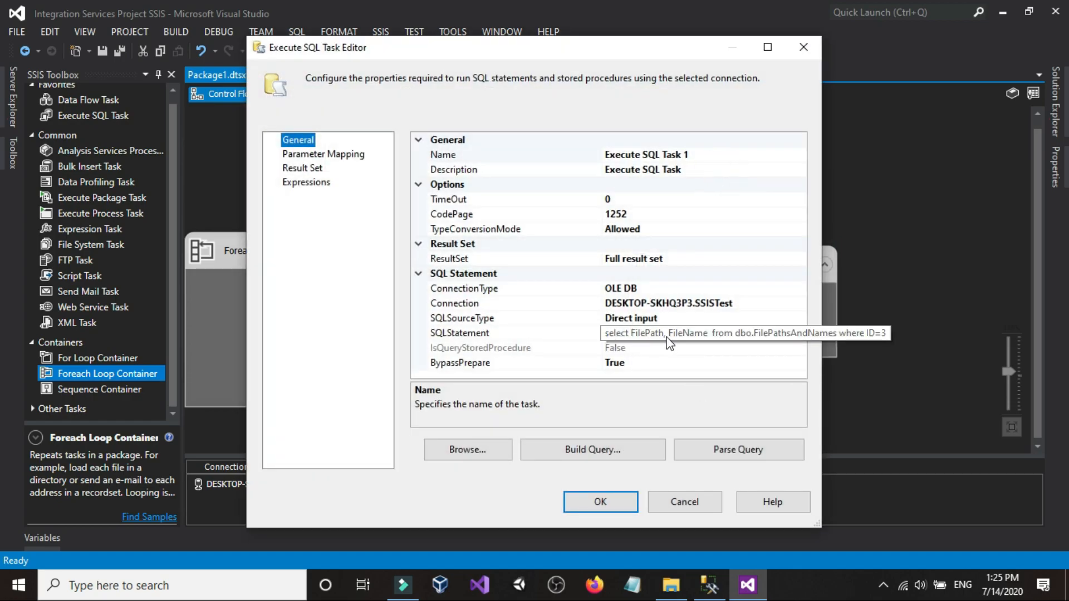
left_click(687, 507)
Step: Map a new String variable named FilePathExcel to index 0 in Foreach Loop Container 1's variable mappings
double_click(692, 268)
left_click(305, 154)
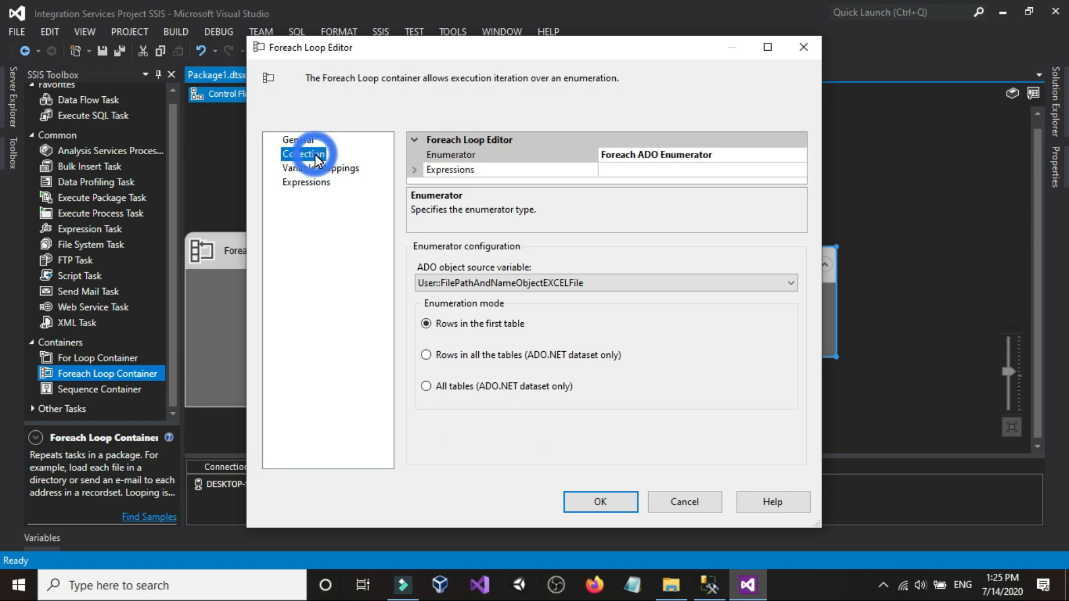
left_click(773, 158)
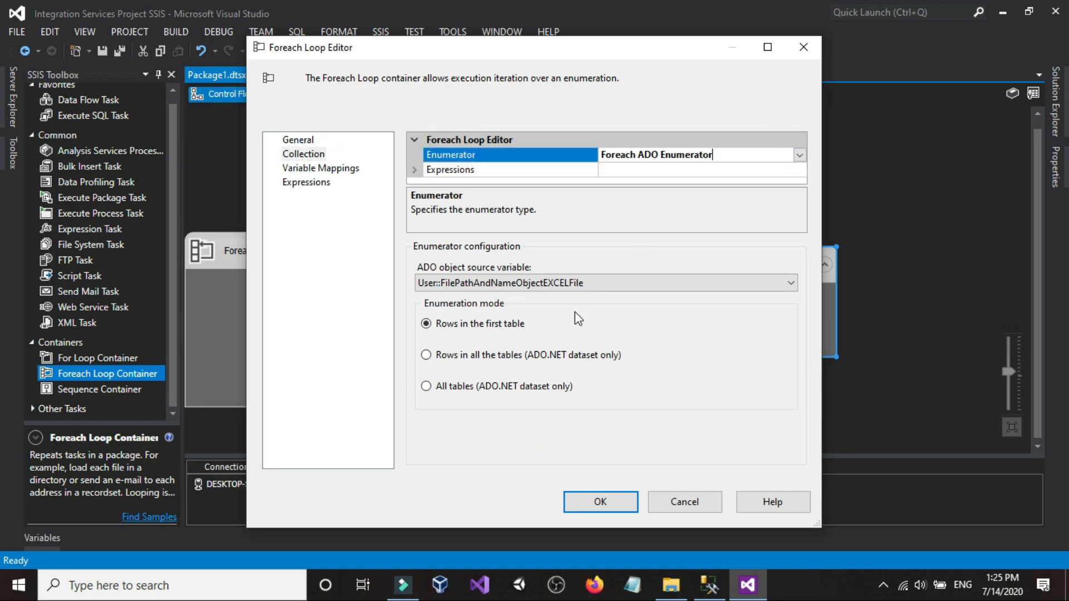
left_click(325, 168)
left_click(499, 185)
left_click(536, 185)
left_click(510, 200)
left_click_drag(557, 251, 486, 251)
double_click(556, 252)
type("FilePathExcel")
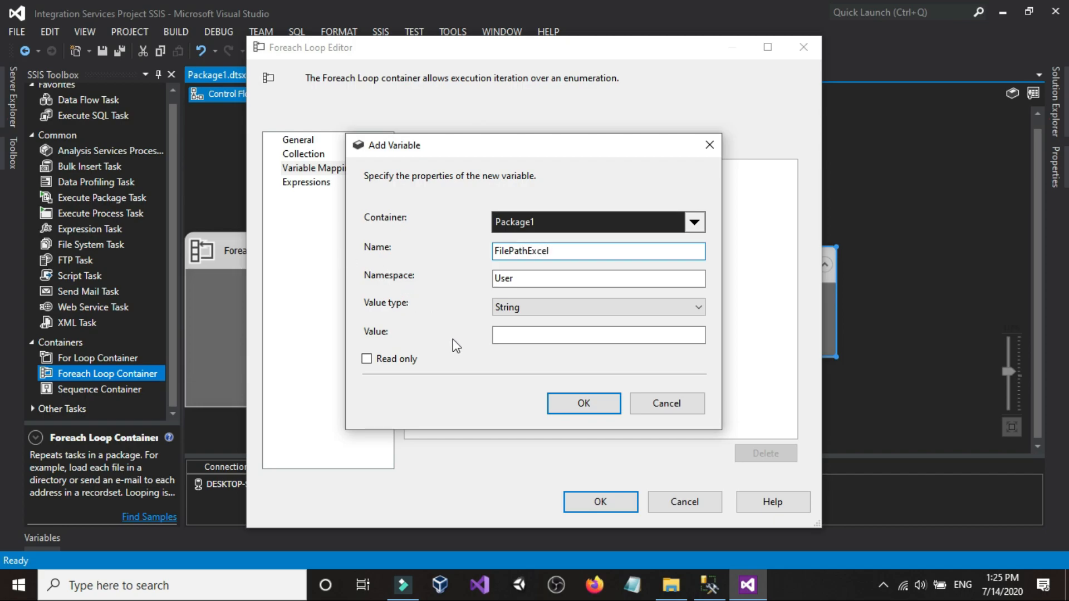
left_click(584, 403)
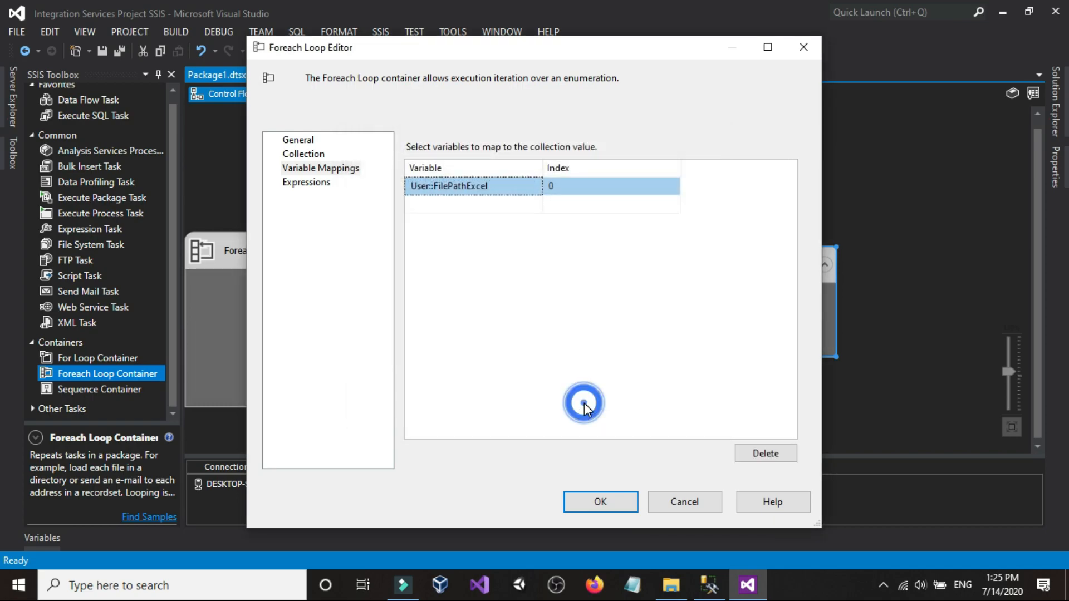
Step: Map a second new String variable named FileNameExcel in Foreach Loop Container 1 and save the loop settings
left_click(478, 205)
left_click(536, 203)
left_click(509, 219)
double_click(544, 251)
type("FileNameExcel")
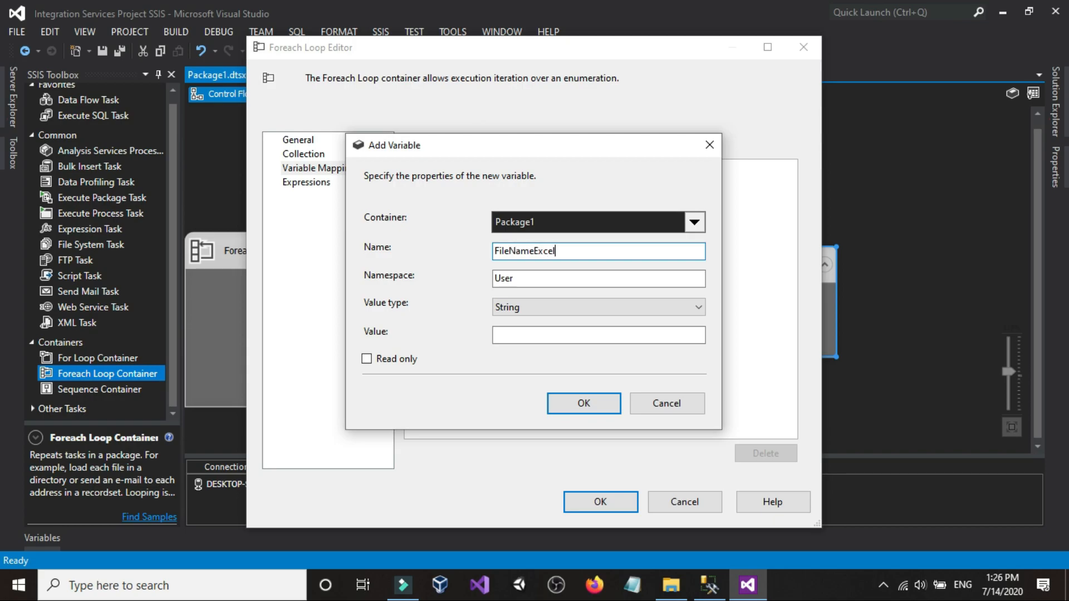
left_click(548, 403)
left_click(585, 497)
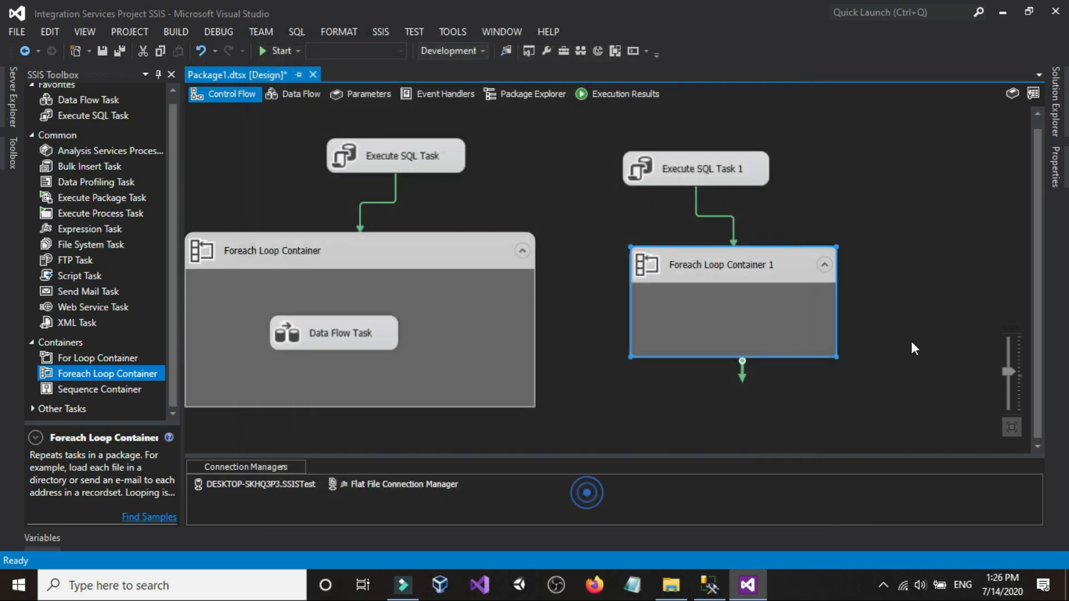
Step: Enlarge Foreach Loop Container 1 and add a Data Flow Task inside it
left_click(907, 201)
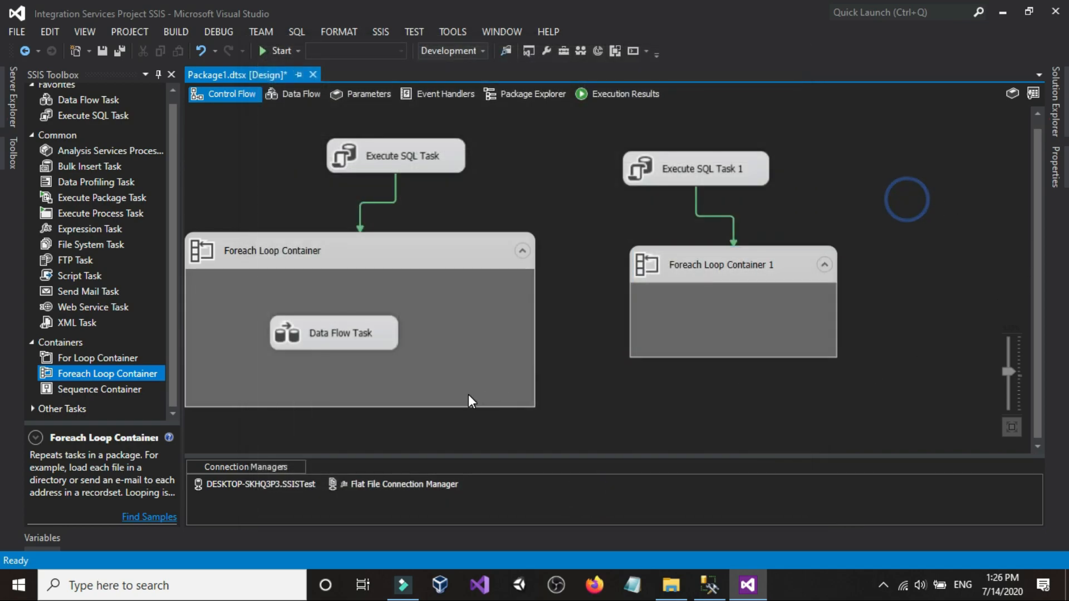
left_click(718, 270)
left_click_drag(839, 245, 859, 217)
left_click(833, 167)
left_click_drag(103, 102, 667, 284)
left_click(589, 282)
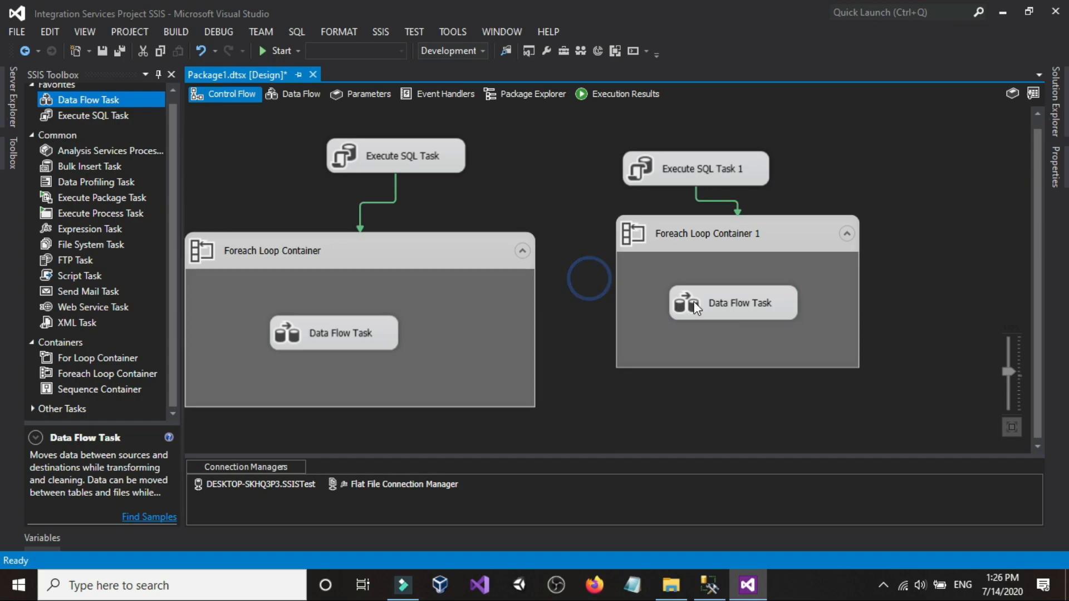
Step: Add an Excel Source, a Data Conversion and an OLE DB Destination to the Data Flow Task inside Foreach Loop Container 1
double_click(715, 306)
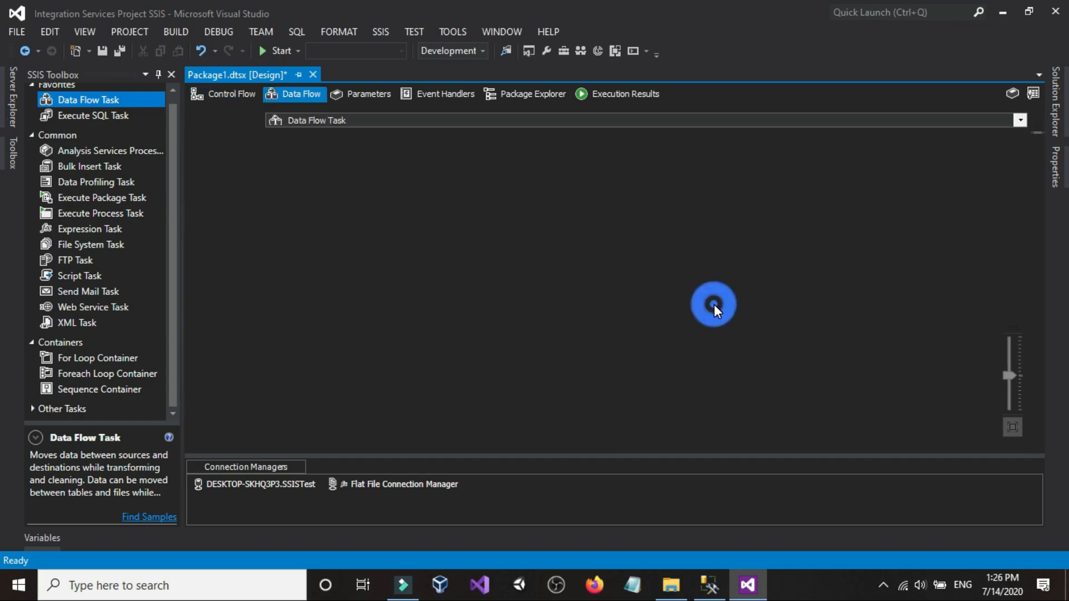
scroll(151, 356, "down", 2)
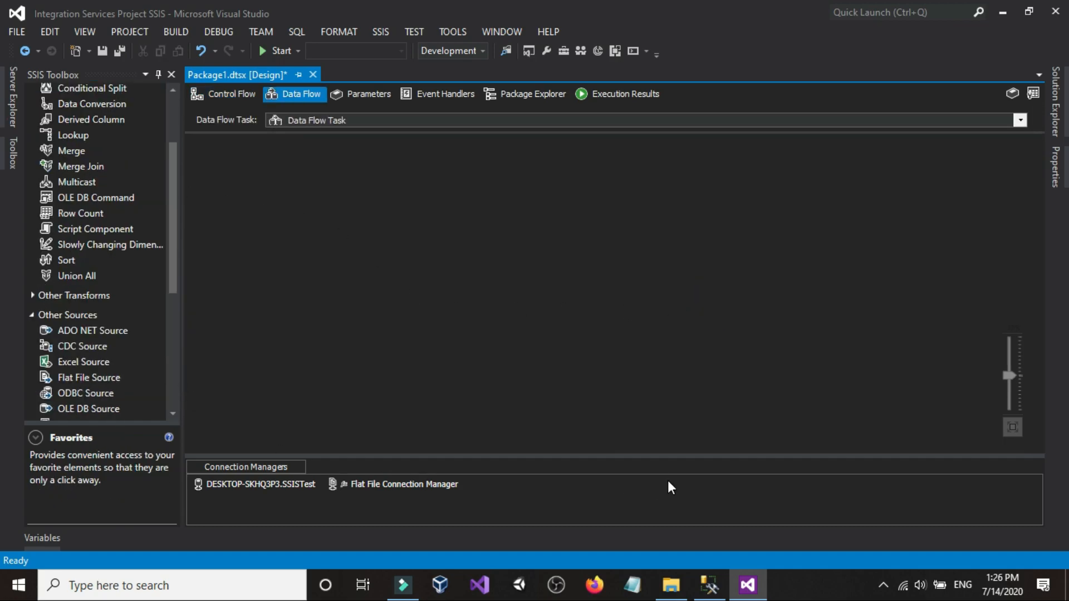
left_click(672, 586)
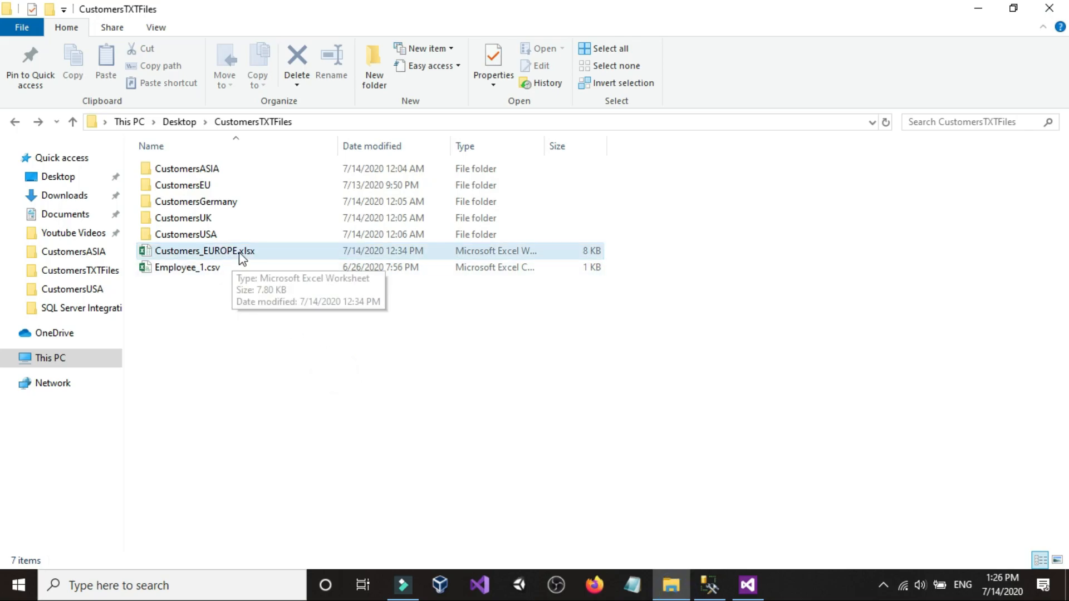
left_click(748, 585)
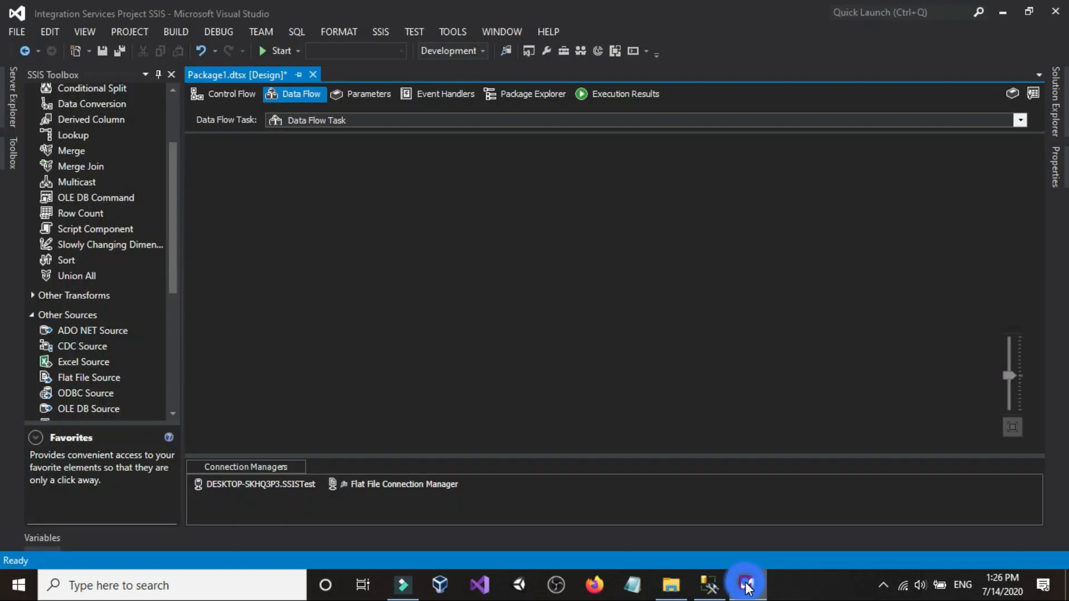
left_click_drag(85, 362, 245, 201)
scroll(152, 213, "up", 2)
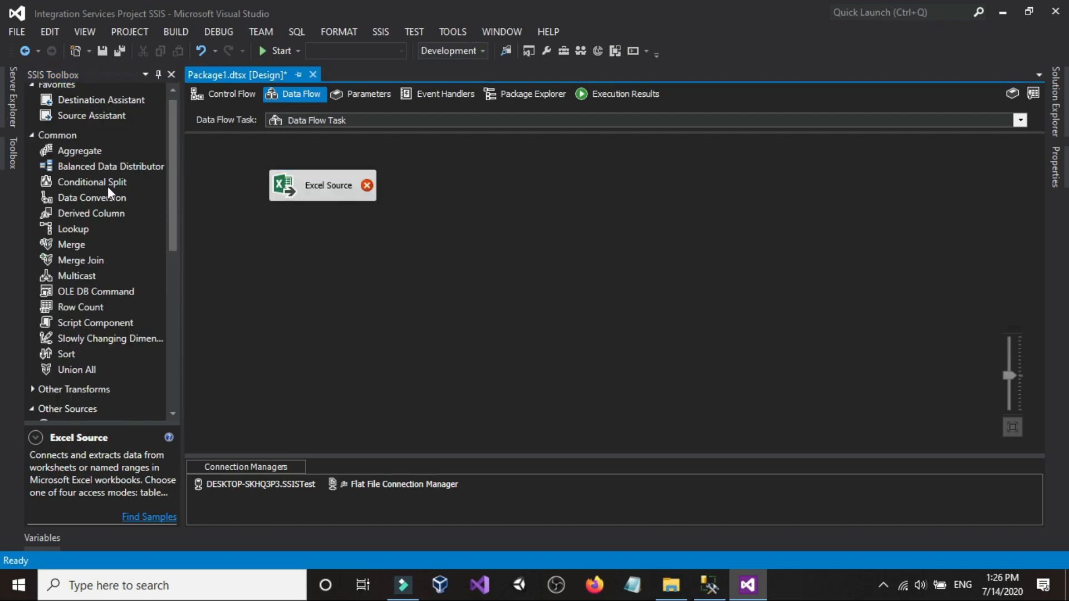
left_click_drag(81, 195, 351, 253)
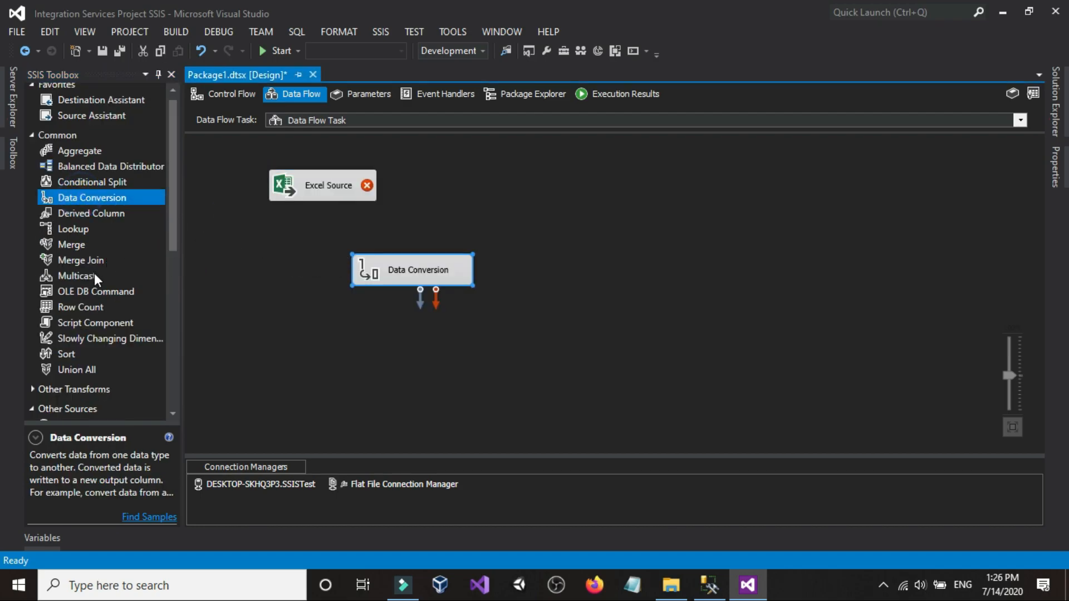
scroll(93, 272, "down", 7)
left_click_drag(90, 329, 484, 342)
left_click(341, 270)
scroll(340, 269, "up", 1)
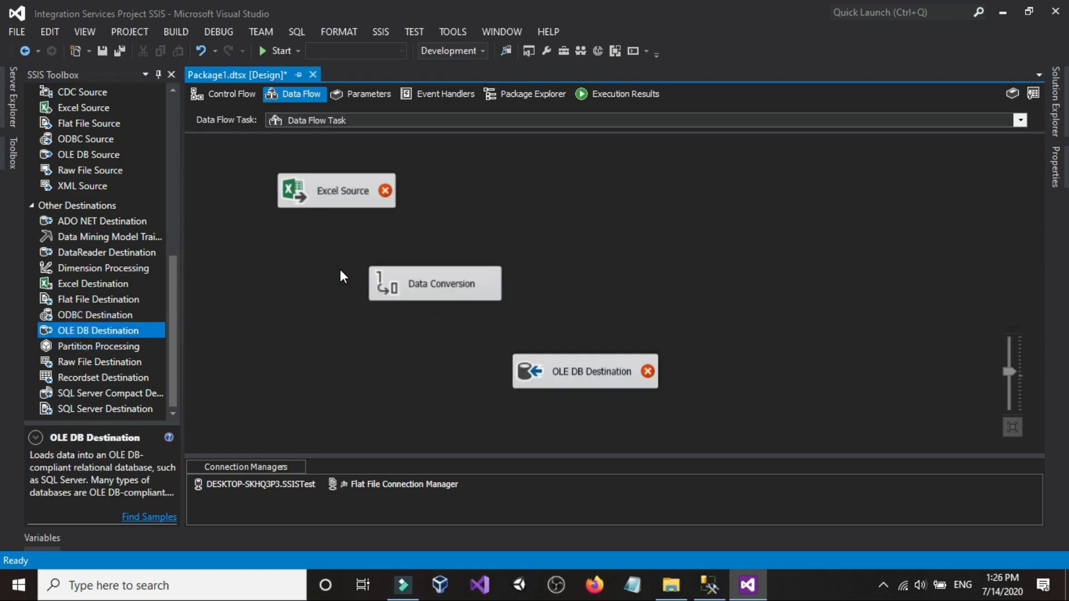
Step: Connect the Excel Source to the Data Conversion, and the Data Conversion to the OLE DB Destination
left_click(338, 196)
left_click_drag(345, 226, 416, 282)
left_click_drag(443, 316, 518, 374)
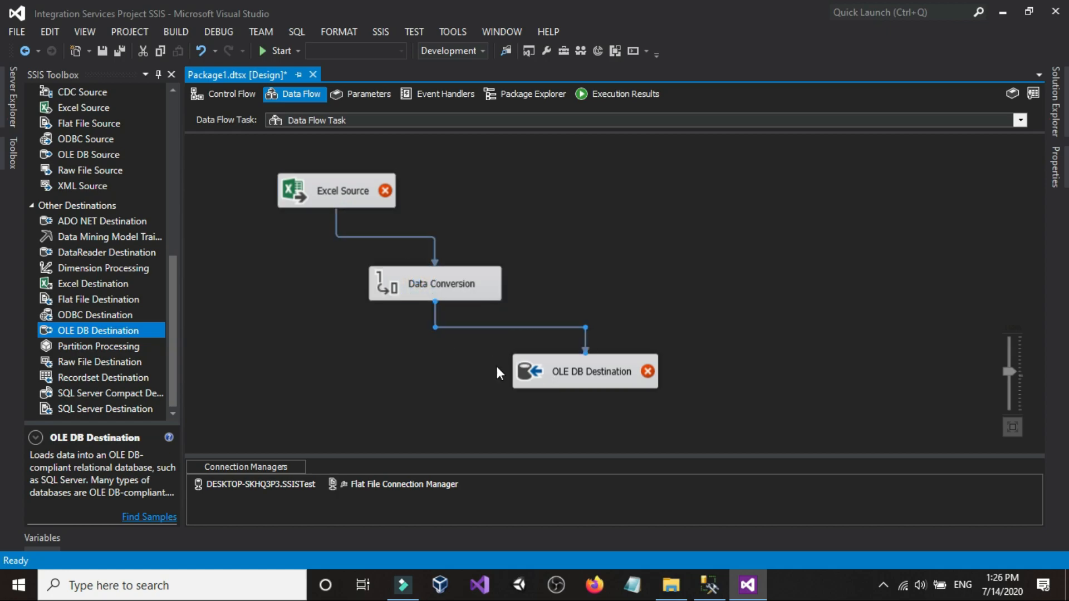
Step: Start a new Excel connection for the Excel Source, pointing to Customers_EUROPE.xlsx in the CustomersTXTFiles folder
double_click(319, 192)
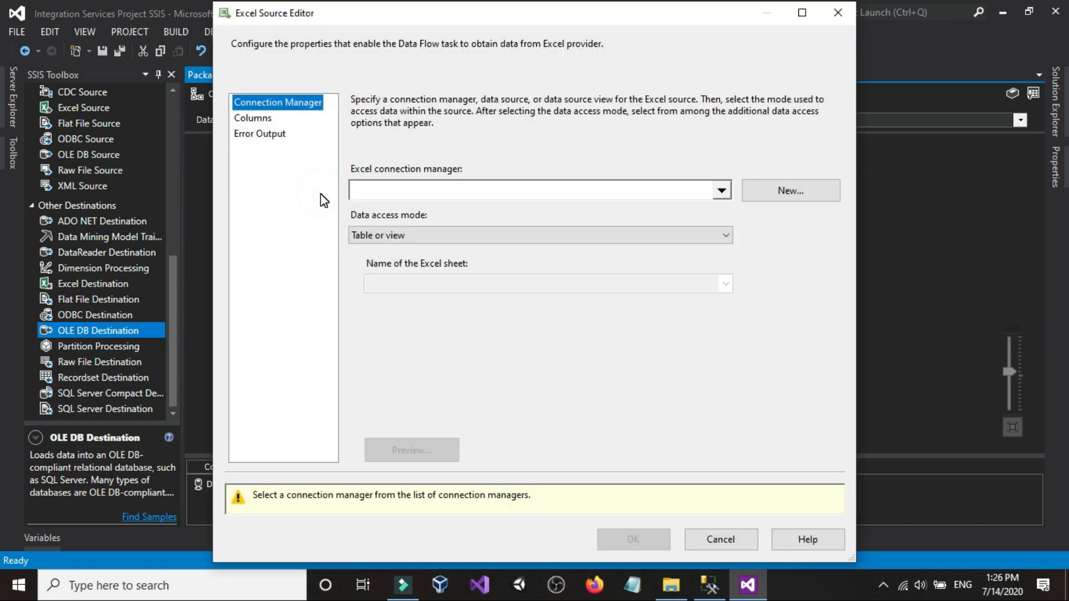
left_click(797, 195)
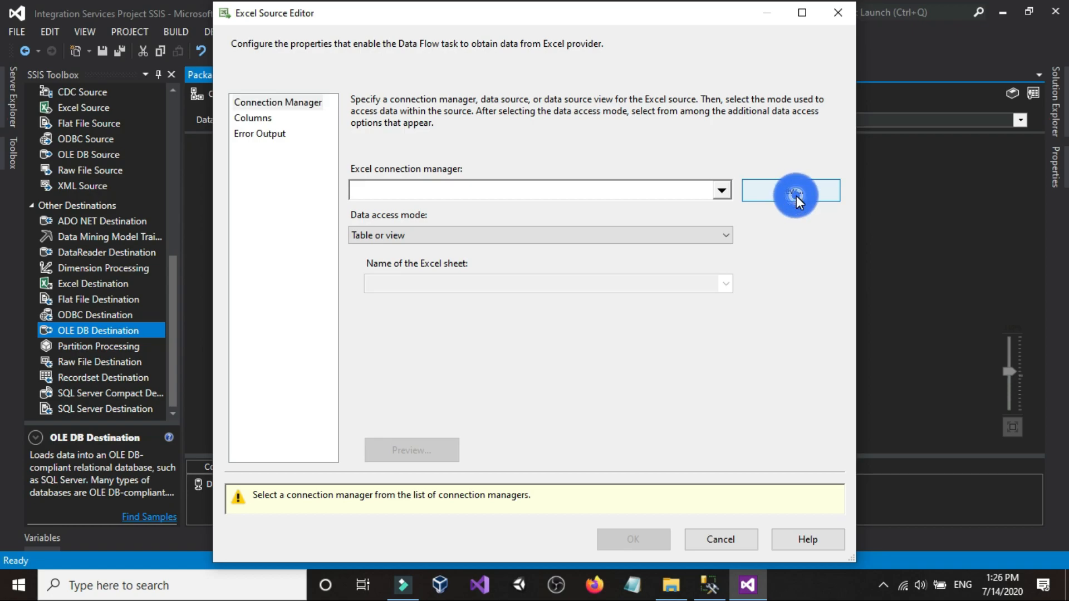
left_click(740, 236)
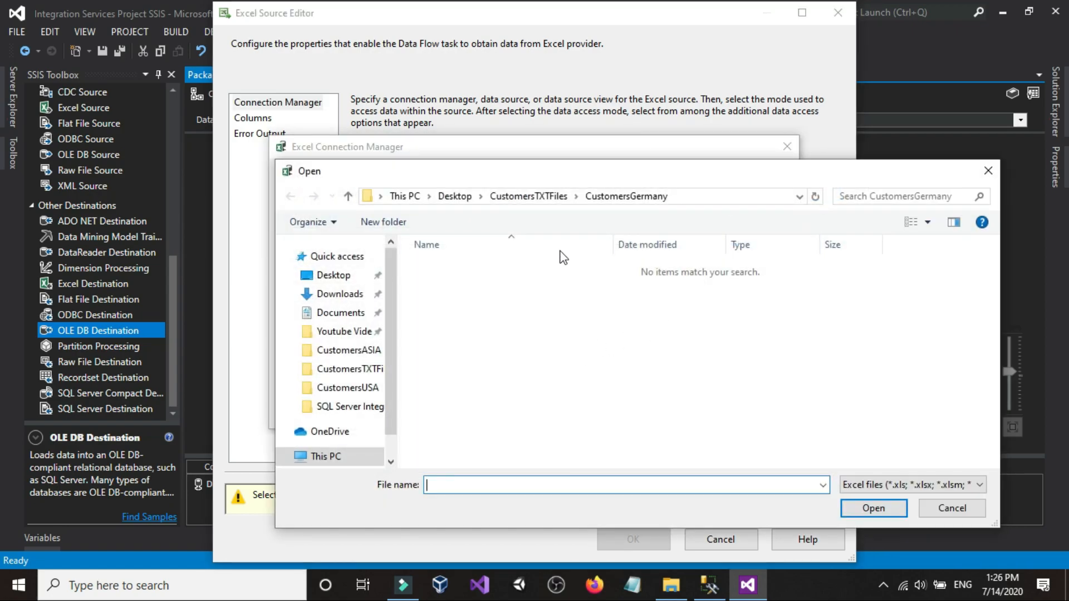
left_click(549, 196)
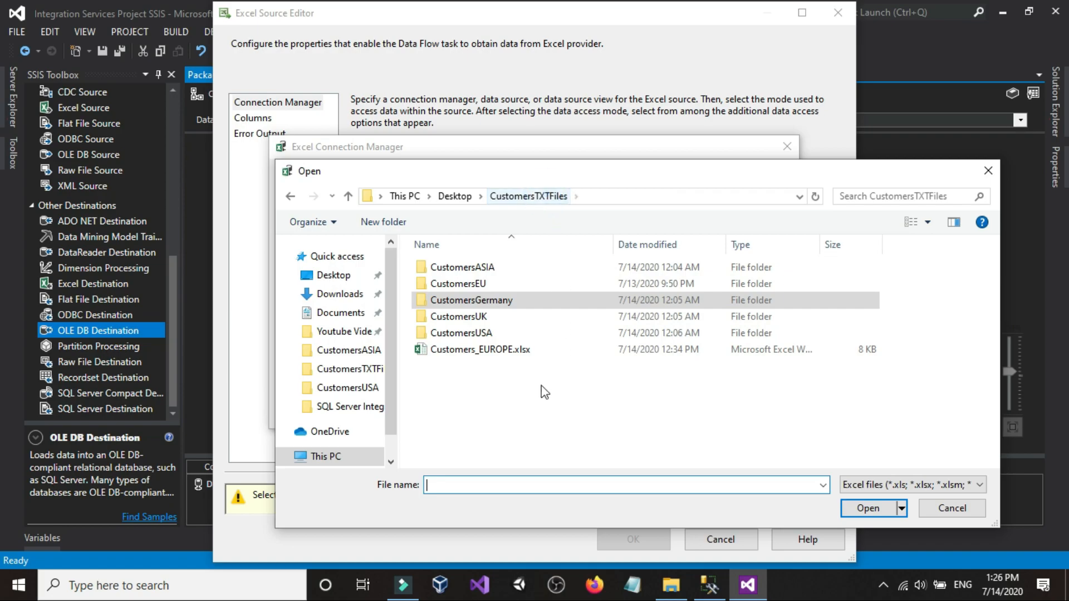
double_click(495, 351)
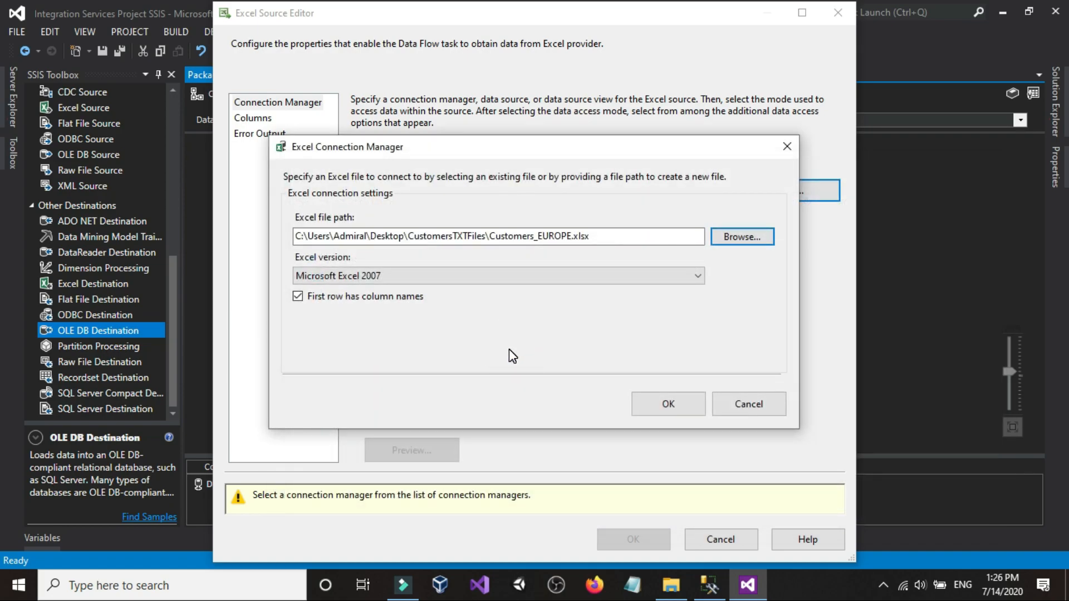
left_click(722, 236)
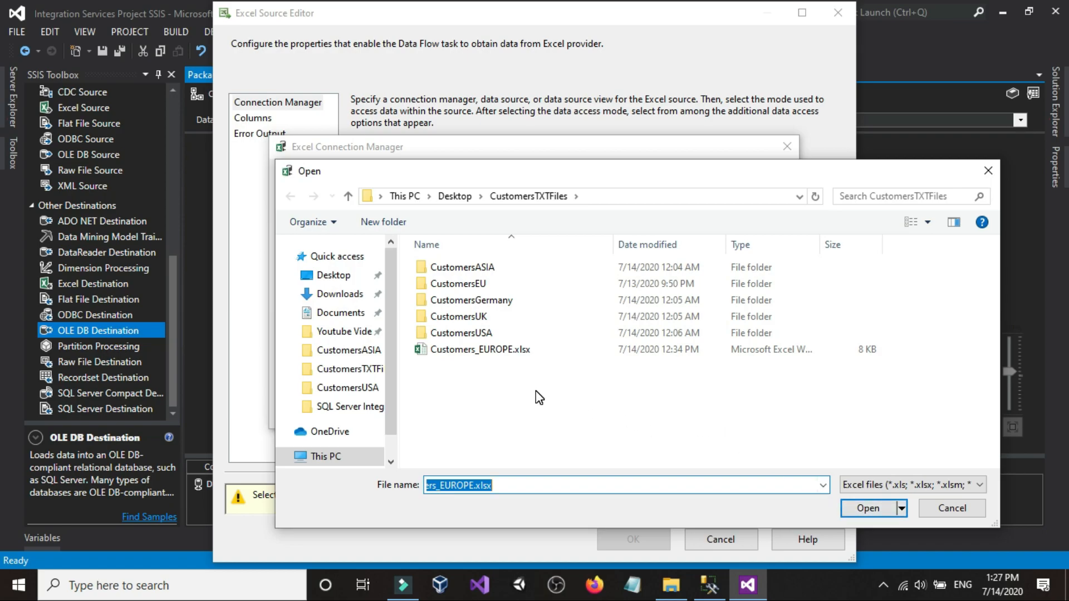
double_click(530, 356)
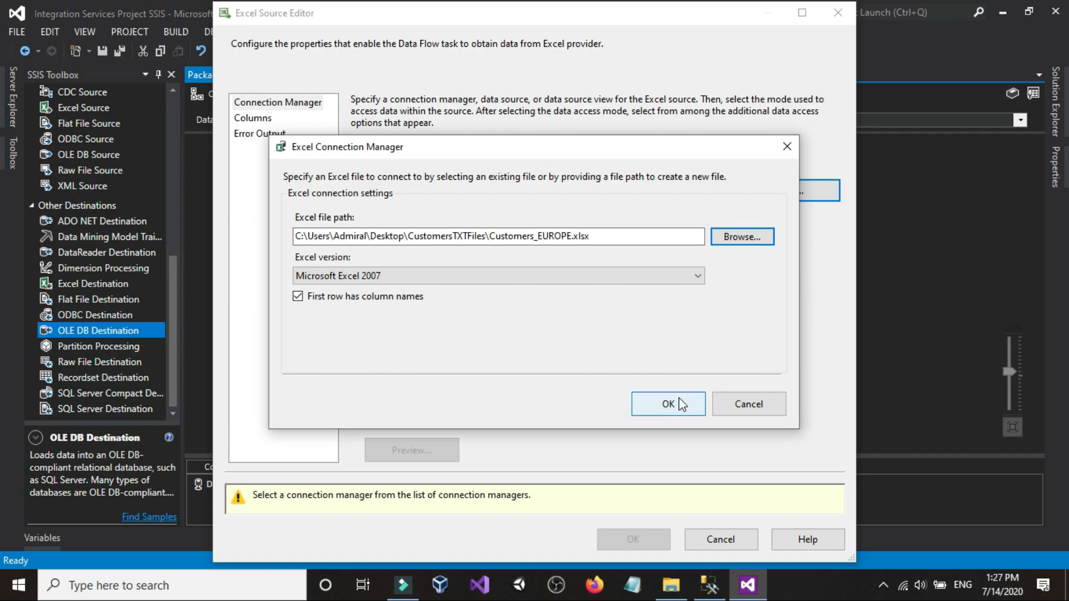
Step: Check the header row of Customers_EUROPE.xlsx in Excel and close the workbook
left_click(675, 581)
double_click(186, 250)
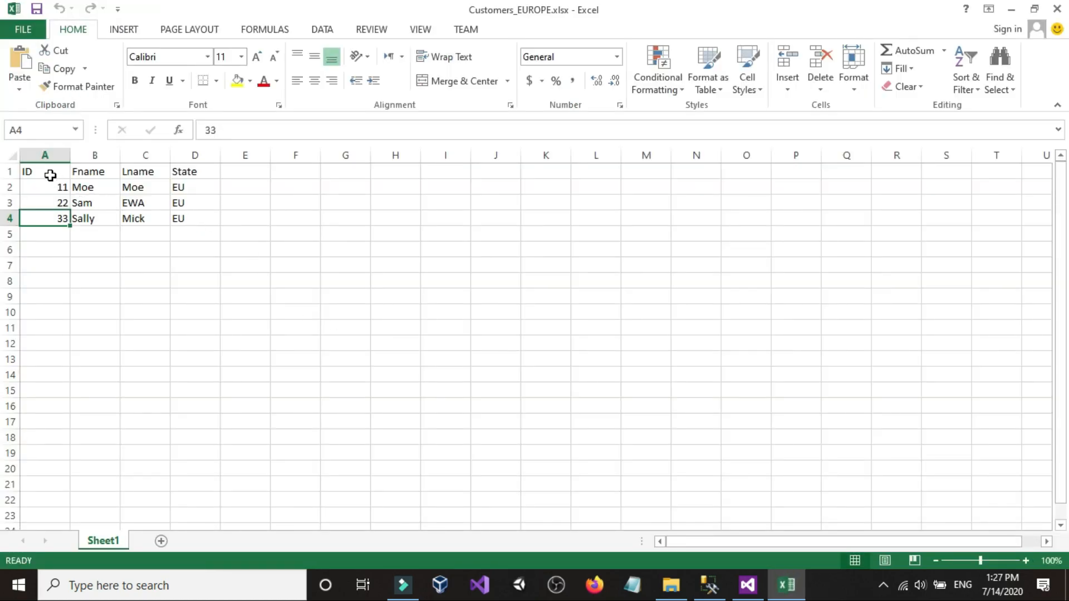
left_click(1057, 9)
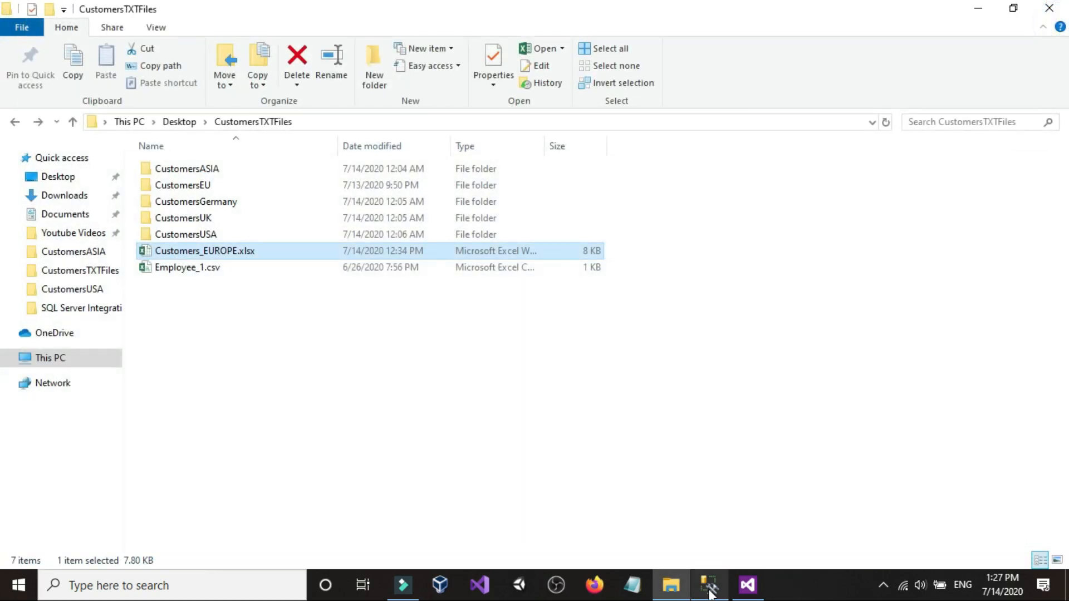
left_click(709, 591)
Step: Confirm the Excel connection and choose Sheet1$ as the Excel Source's sheet
left_click(685, 404)
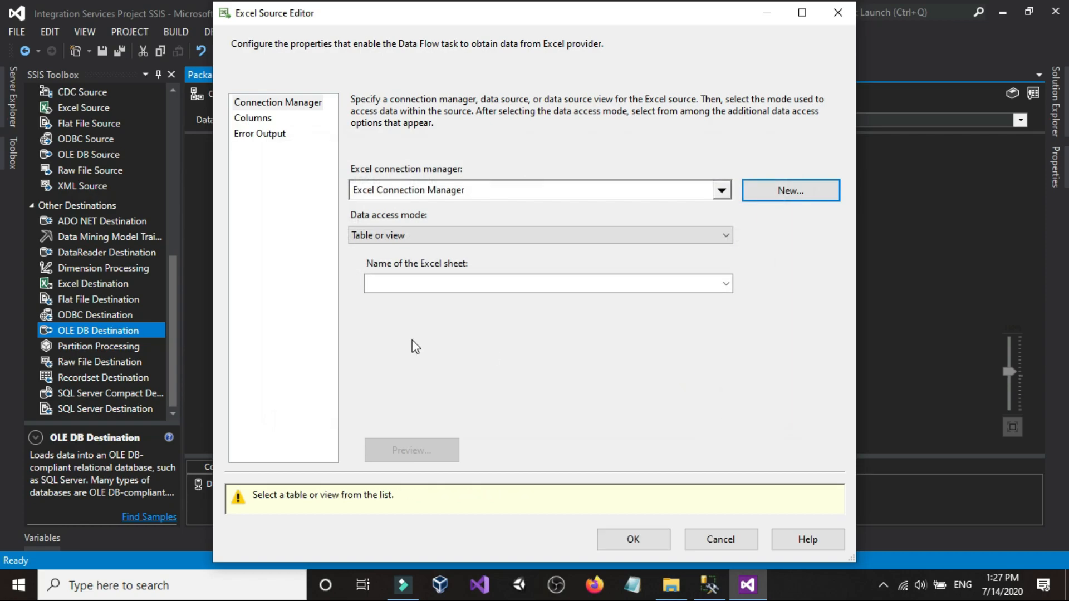
left_click(423, 283)
left_click(421, 300)
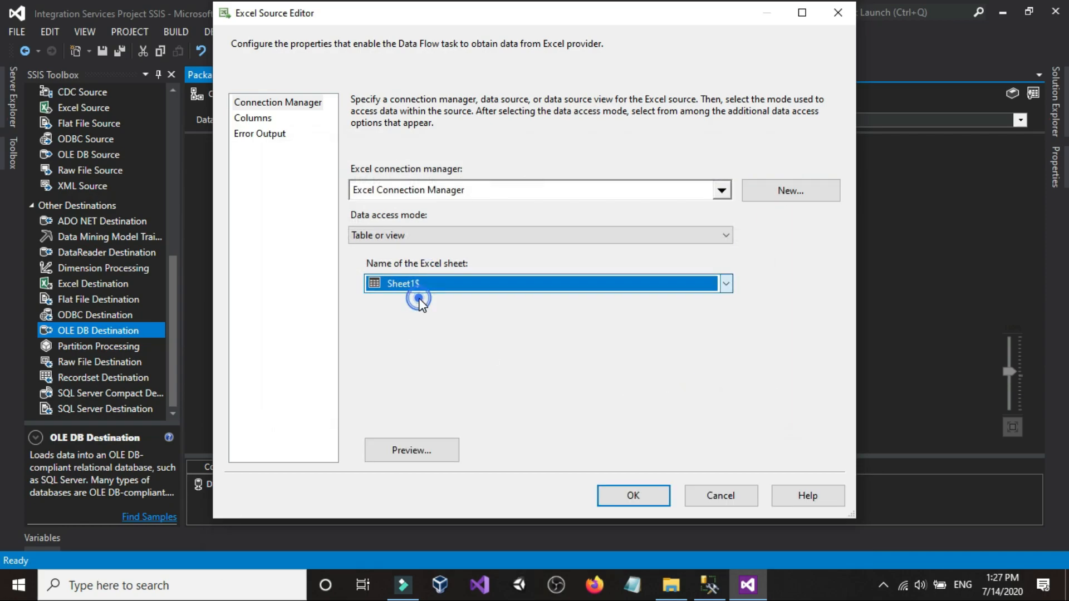
Step: Check the sheet name in Customers_EUROPE.xlsx, then review the Excel Source's columns and save its settings
left_click(671, 584)
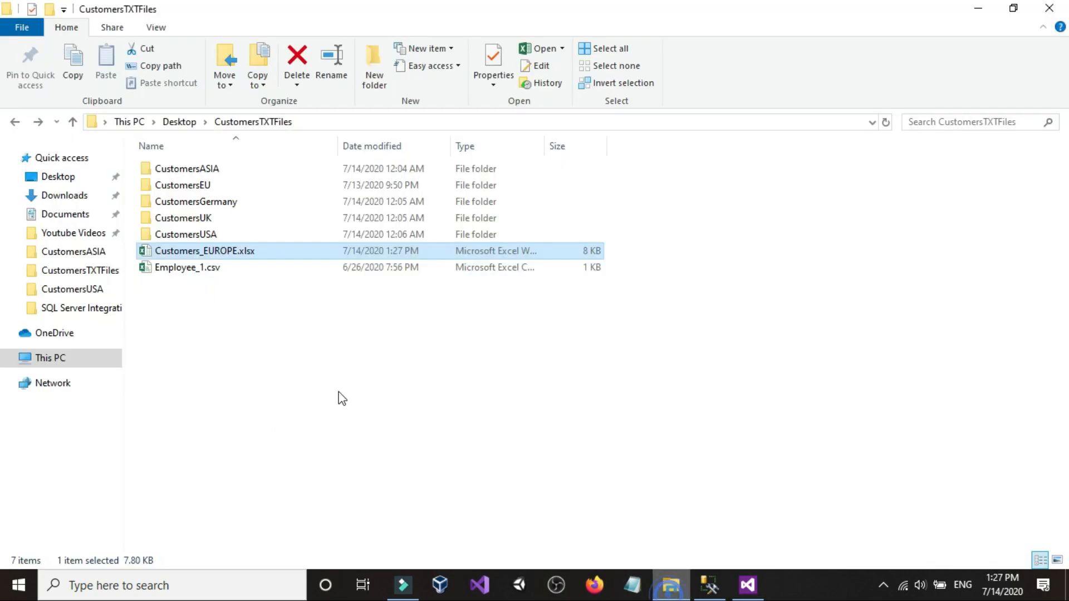
double_click(212, 251)
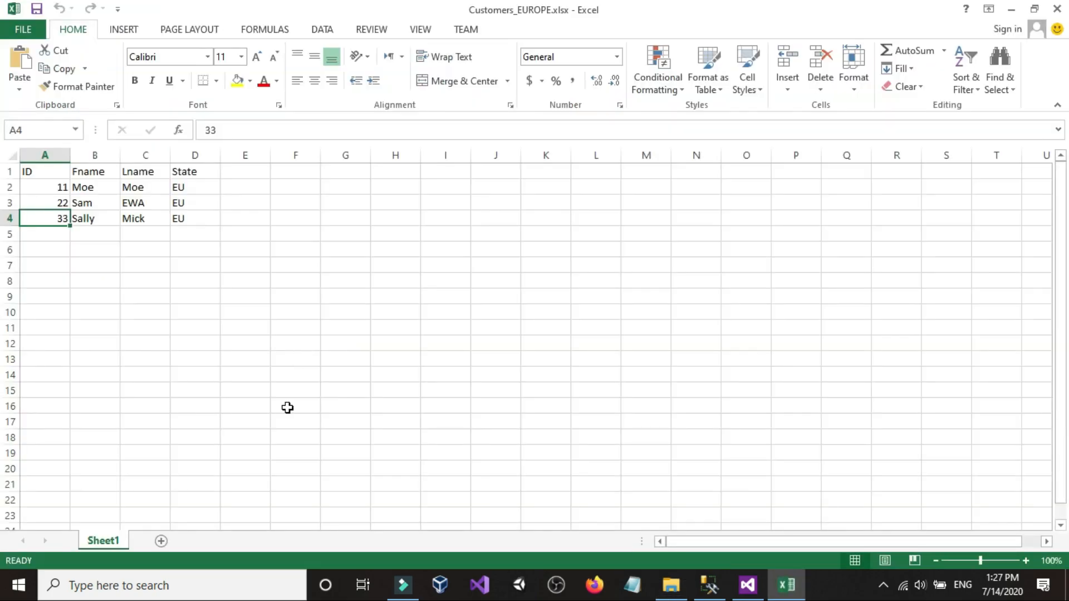
left_click(1057, 8)
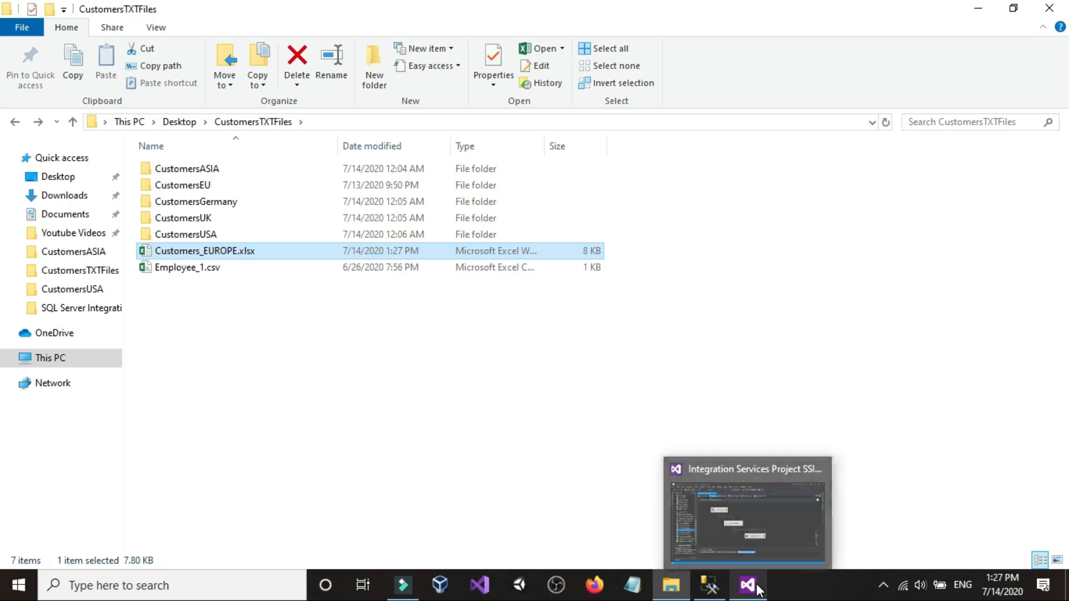
left_click(748, 584)
left_click(252, 119)
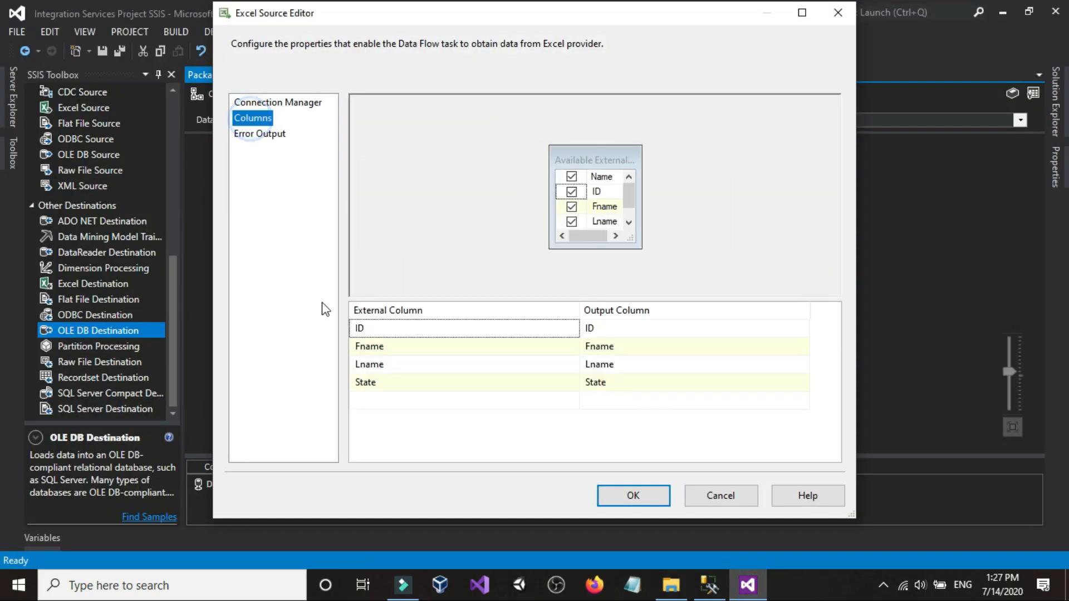
left_click(633, 495)
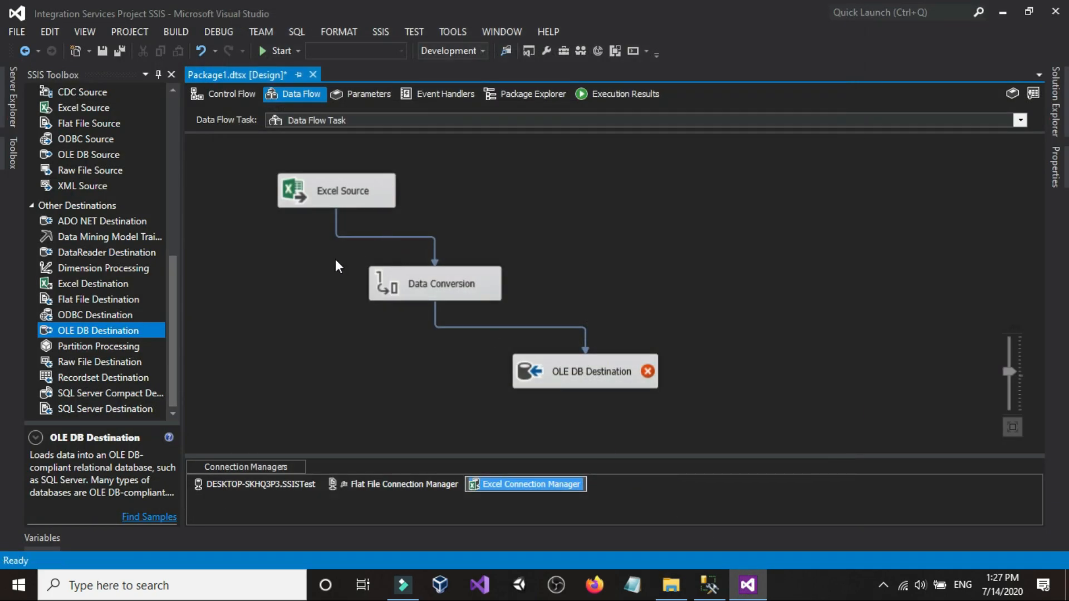
Step: Include all input columns in the Data Conversion and set ID's data type to four-byte signed integer [DT_I4]
double_click(452, 286)
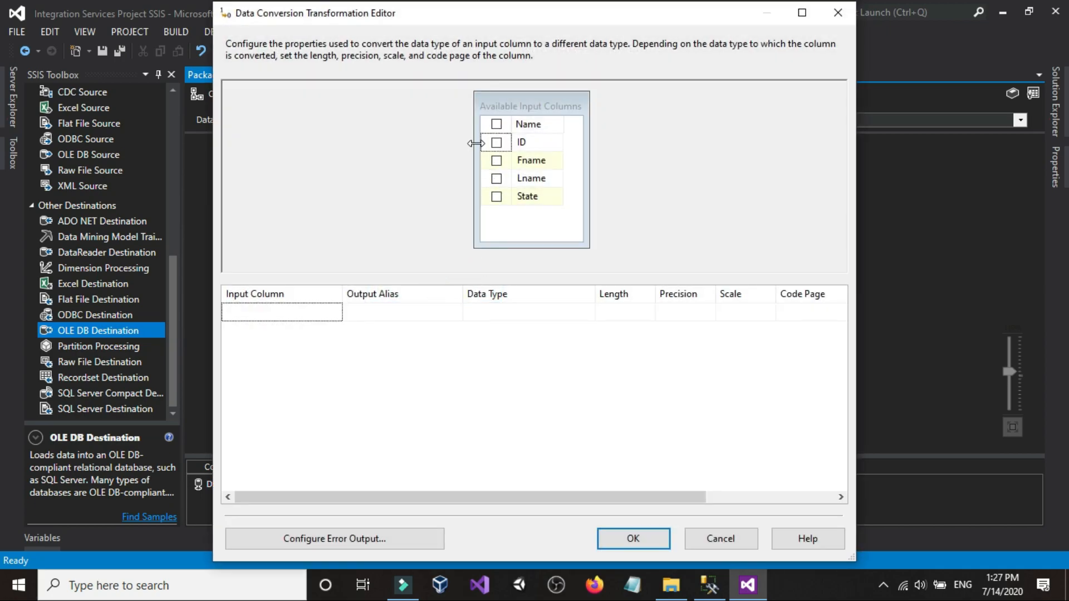
left_click(494, 122)
left_click_drag(594, 293, 634, 292)
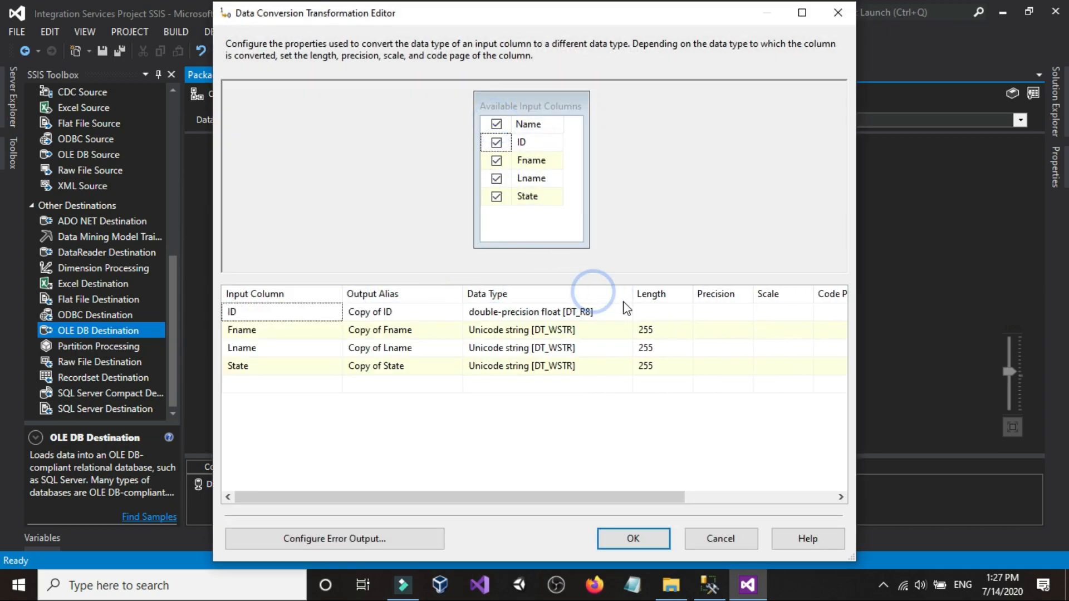
left_click(620, 309)
left_click(619, 309)
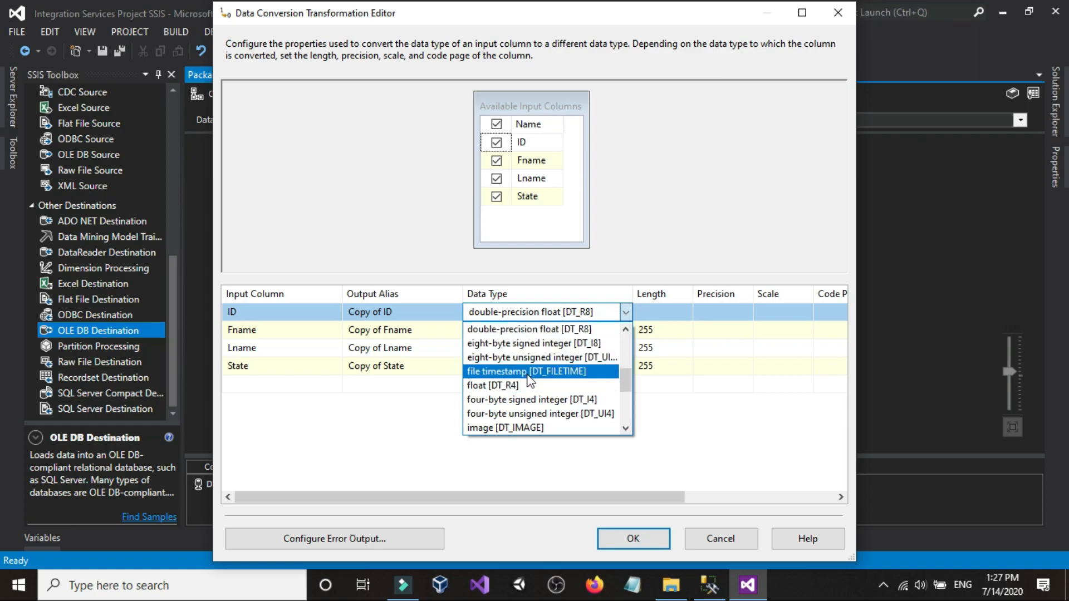
left_click(530, 399)
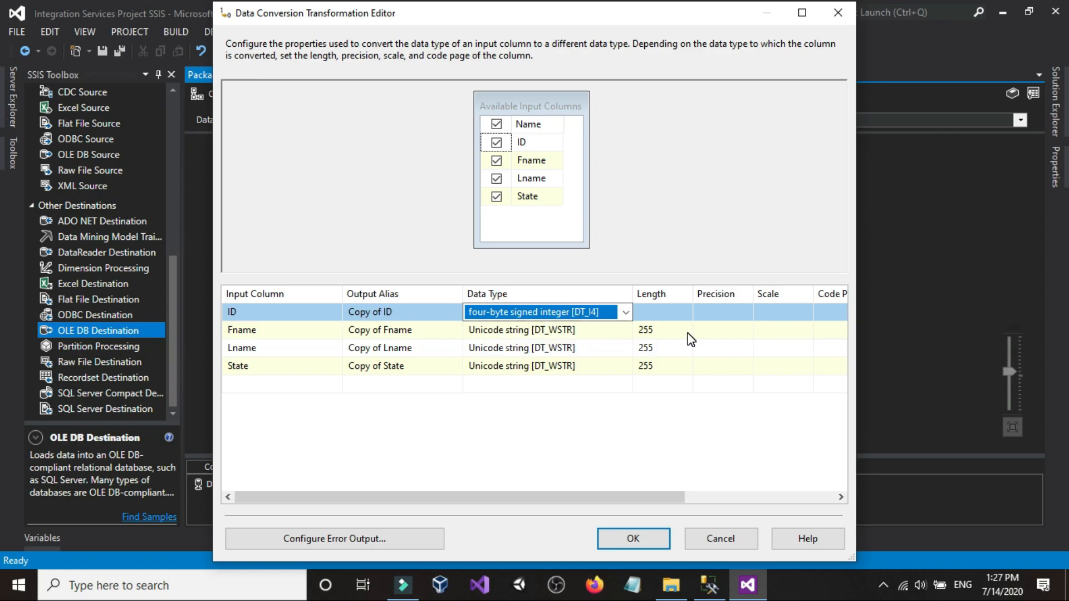
Step: Switch to SQL Server Management Studio and examine the column data types of dbo.Customers
left_click(709, 585)
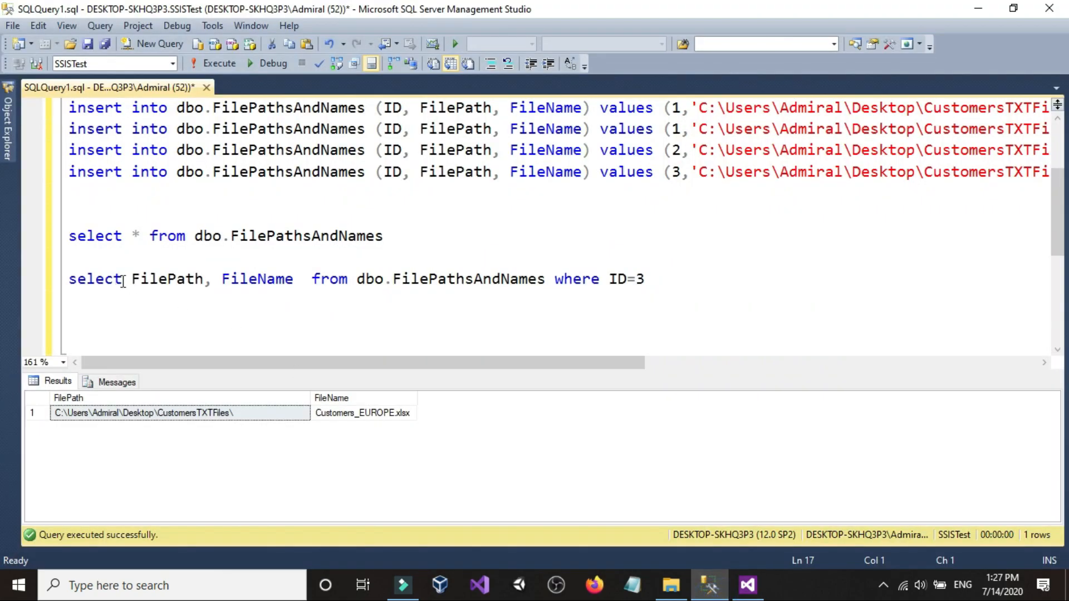
left_click(8, 146)
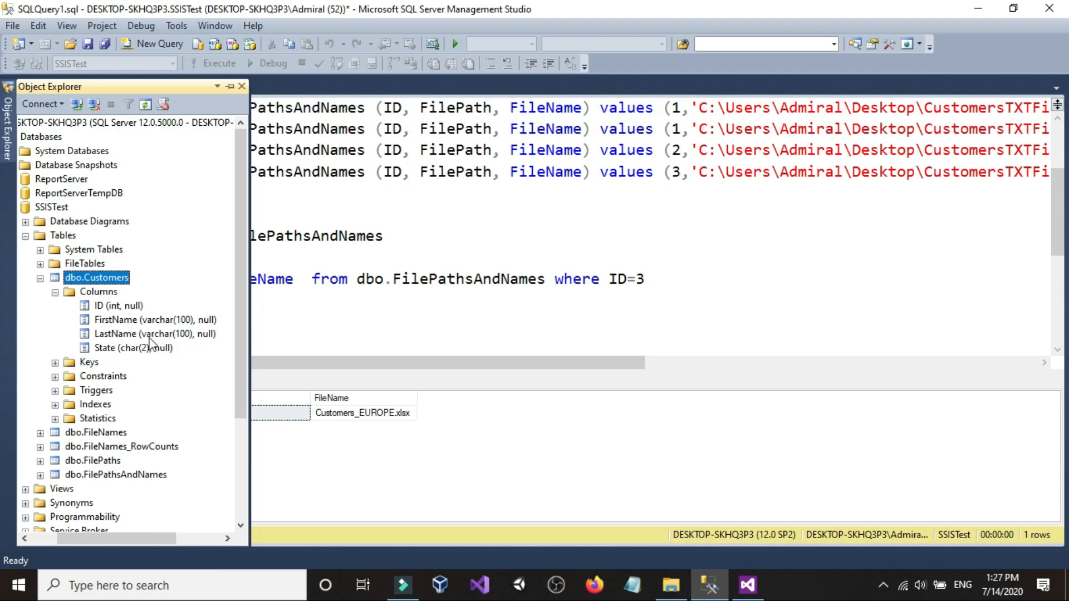
left_click(748, 585)
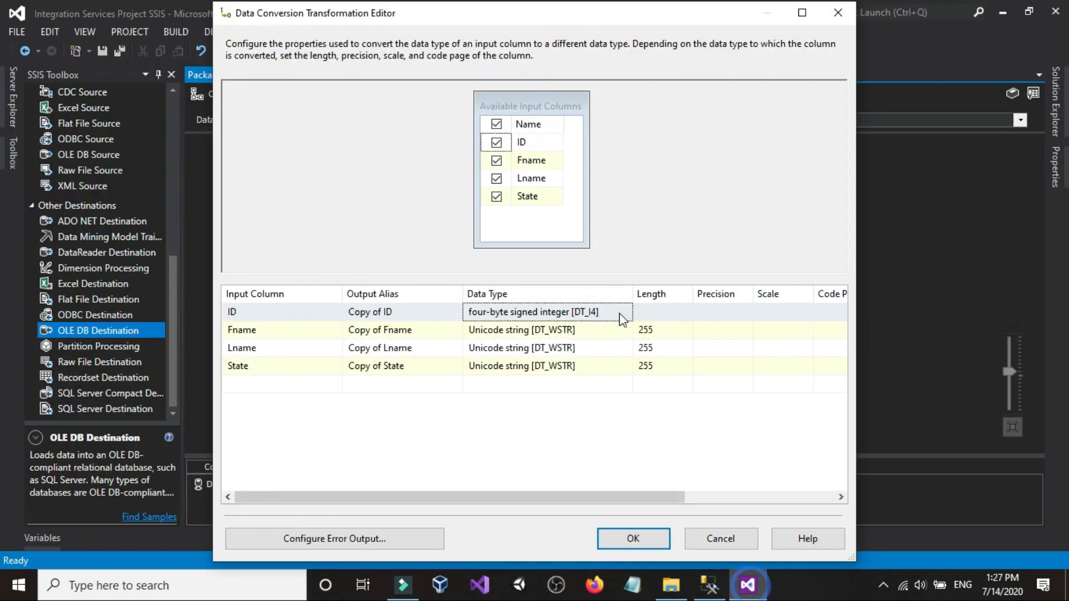
Step: Set the data type of the Fname, Lname and State columns to string [DT_STR] in the Data Conversion
left_click(612, 331)
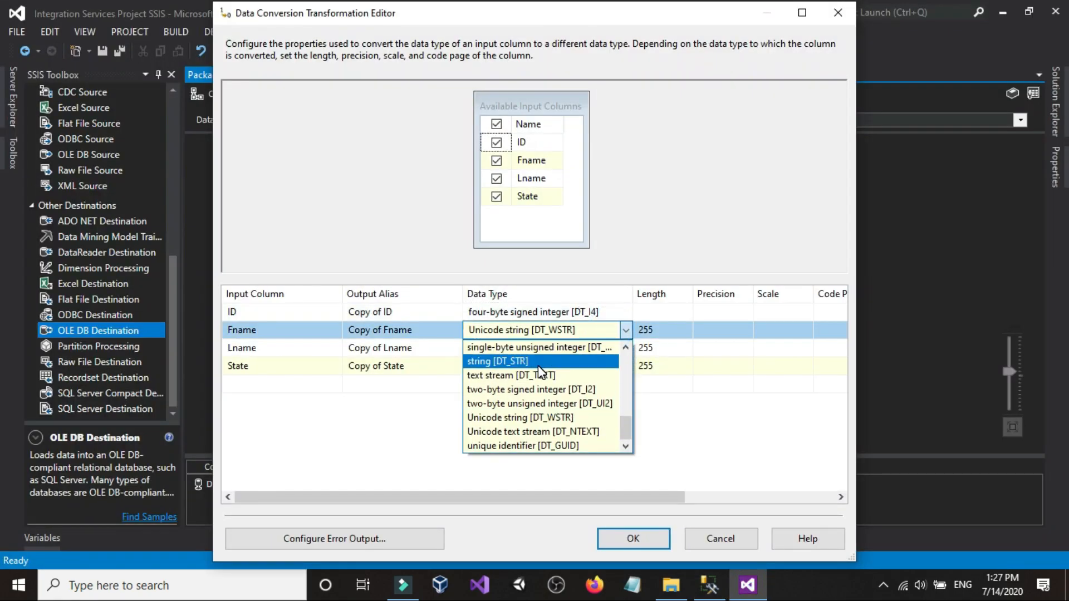
left_click(559, 351)
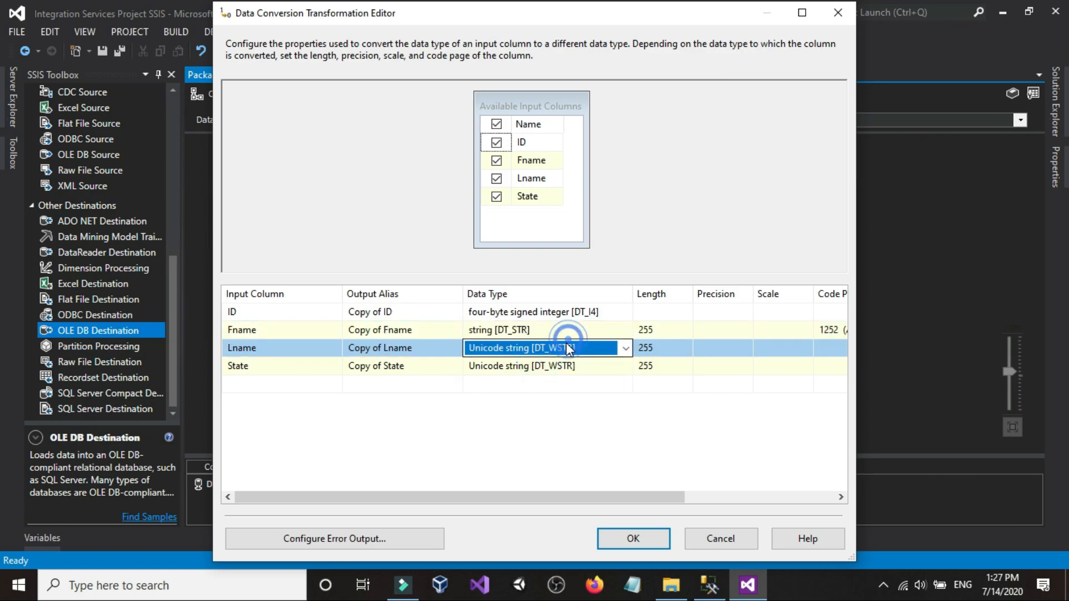
left_click(554, 351)
left_click(522, 373)
left_click(522, 371)
left_click(522, 371)
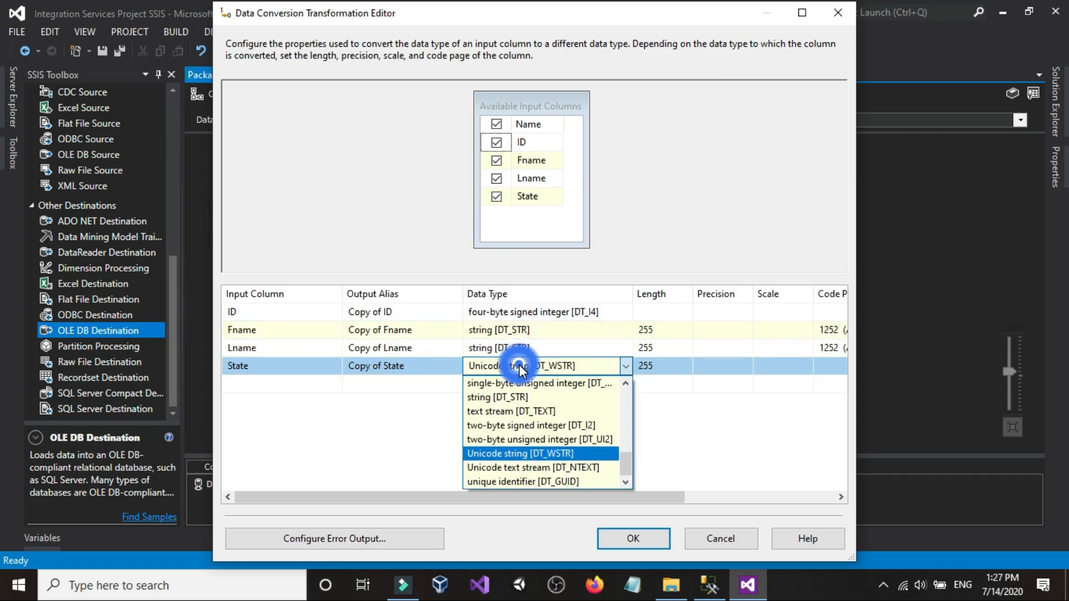
left_click(508, 394)
Step: Set the converted column lengths to 100 for Fname, 100 for Lname and 2 for State, and save the Data Conversion
left_click(668, 329)
double_click(668, 329)
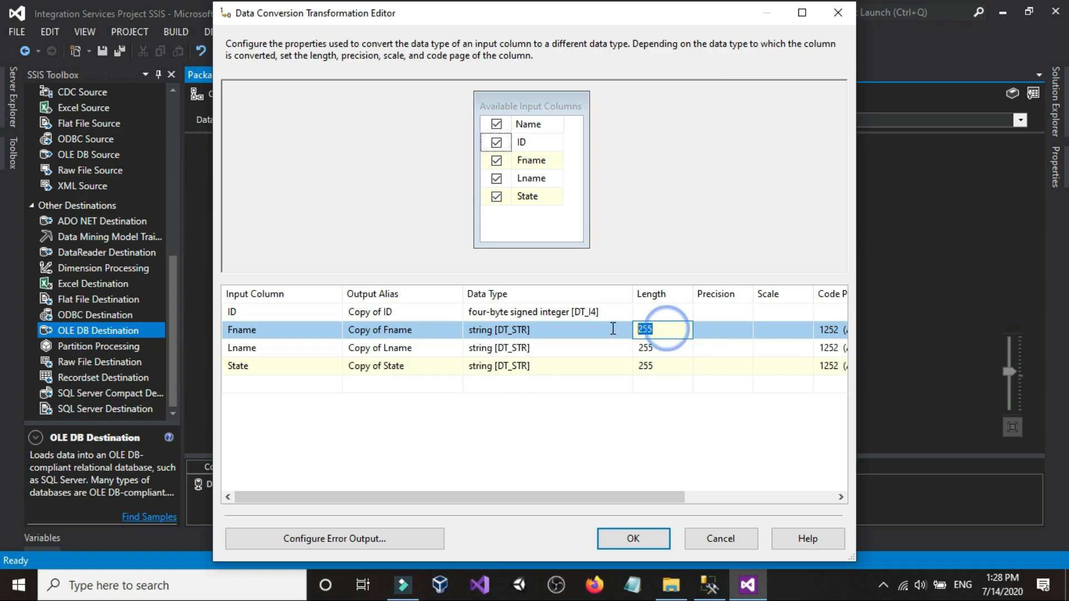
type("100")
left_click(671, 348)
double_click(671, 348)
type("100")
left_click(667, 364)
double_click(668, 364)
type("2")
left_click(617, 413)
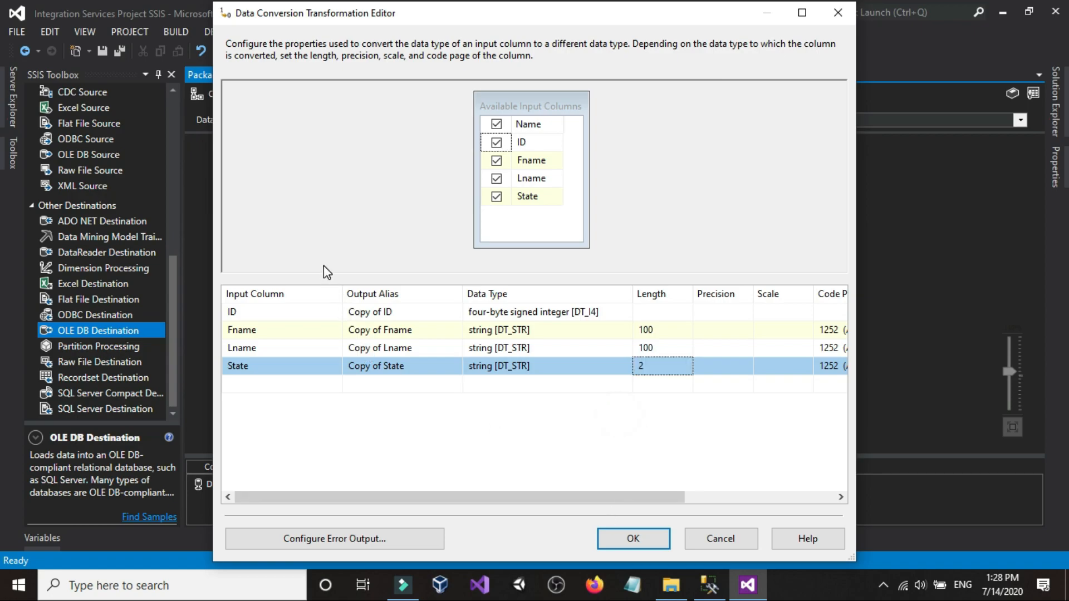
left_click(633, 539)
Step: Open the OLE DB Destination's settings and choose [dbo].[Customers] as its destination table
left_click(595, 379)
double_click(596, 379)
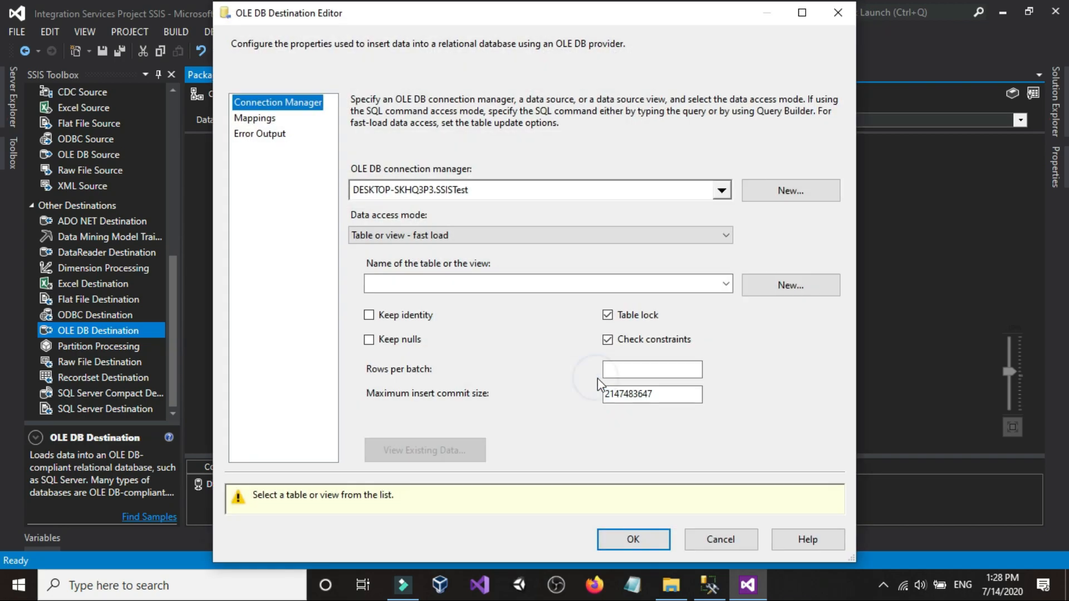
left_click(476, 278)
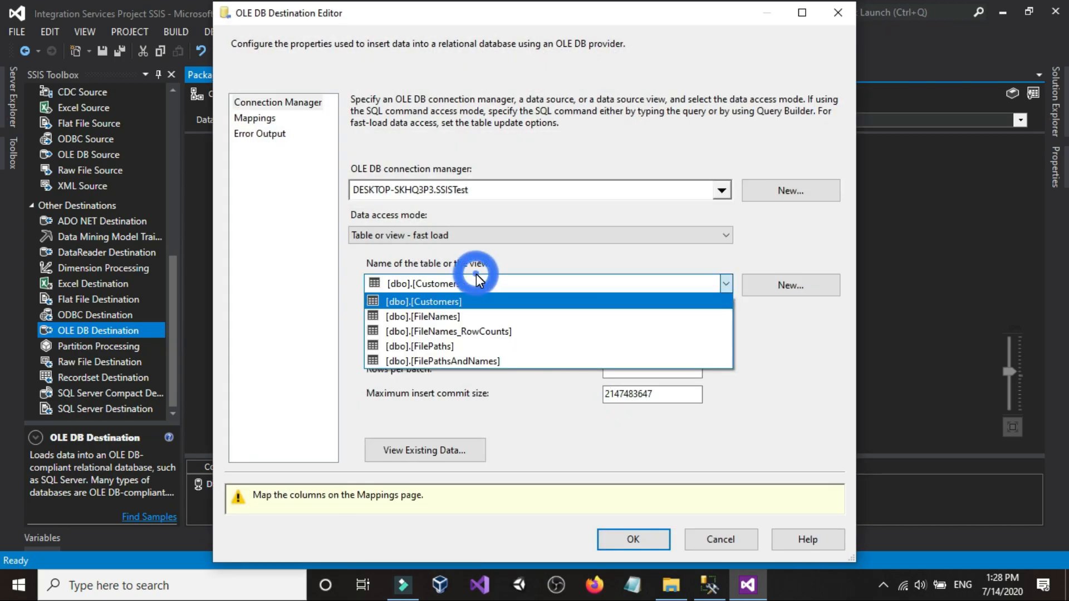
left_click(519, 166)
left_click(446, 281)
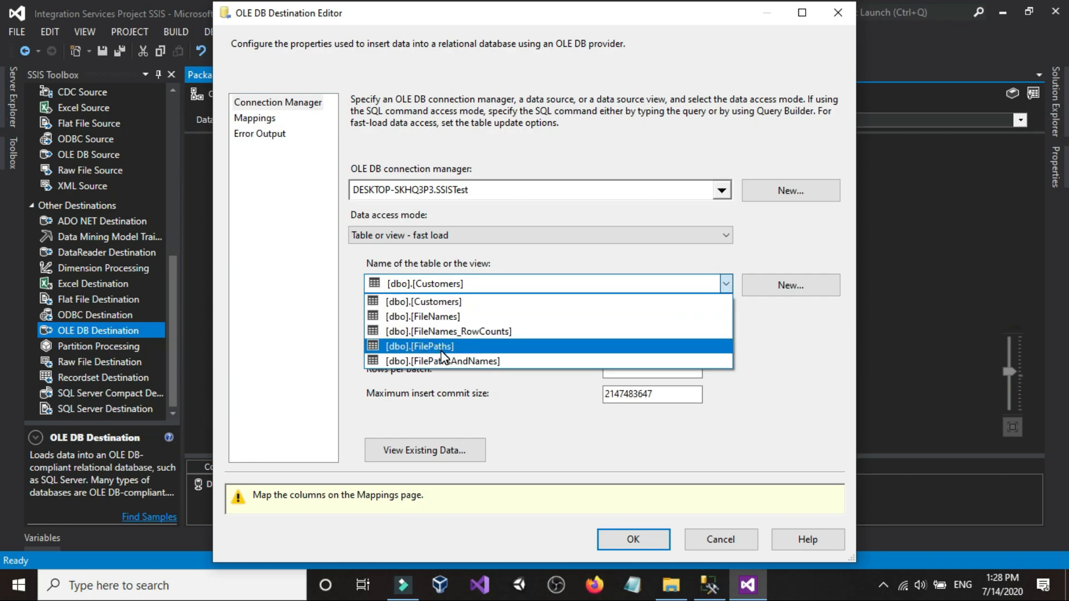
left_click(435, 304)
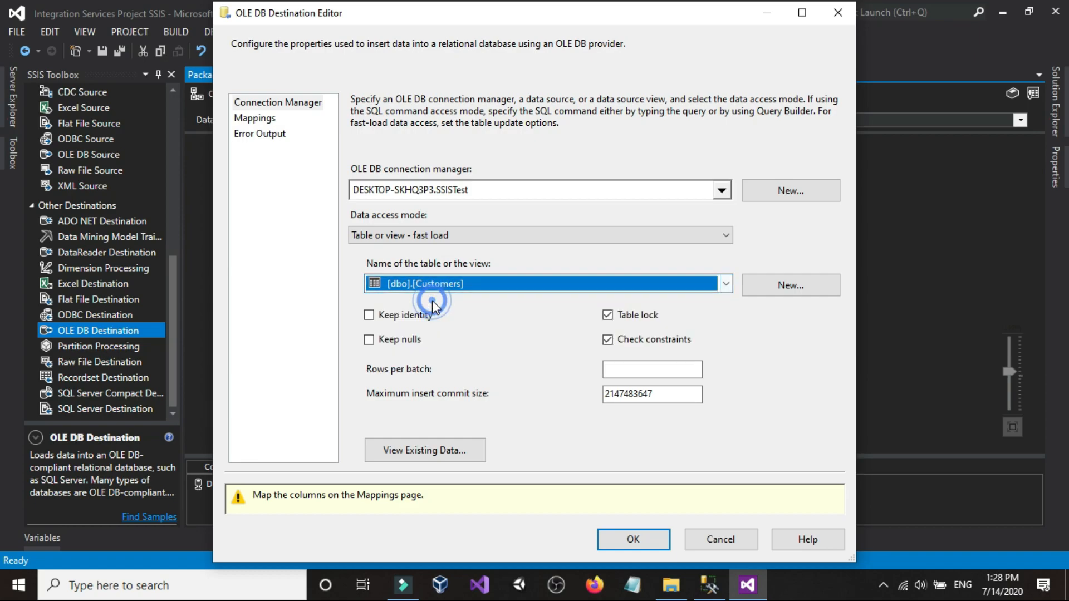
Step: Map Copy of ID, Copy of Fname, Copy of Lname and Copy of State to ID, FirstName, LastName and State, and save the destination
left_click(257, 119)
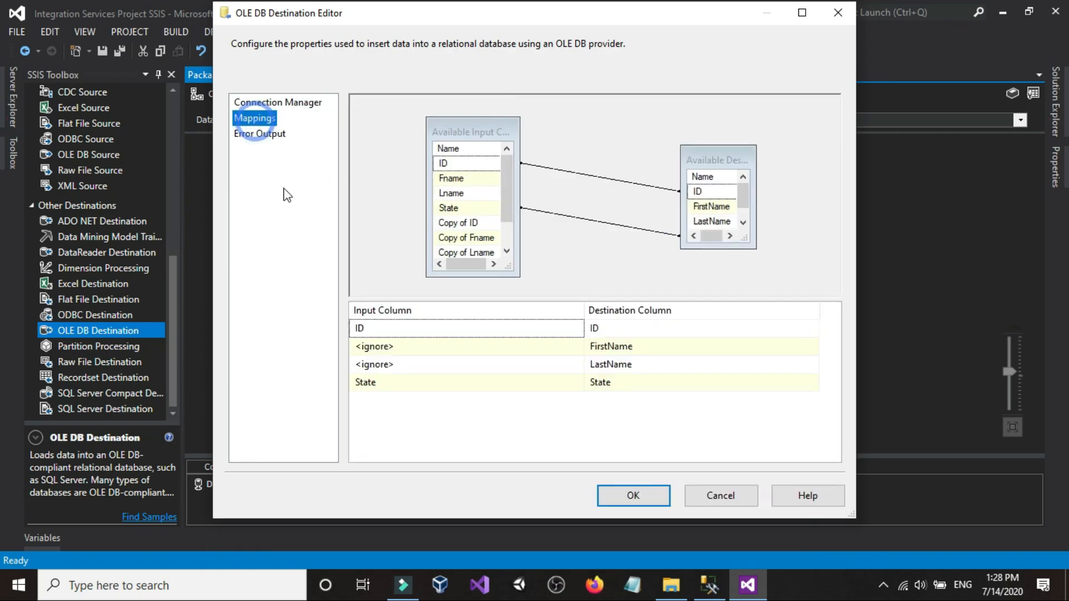
left_click(463, 332)
left_click(439, 399)
left_click(439, 347)
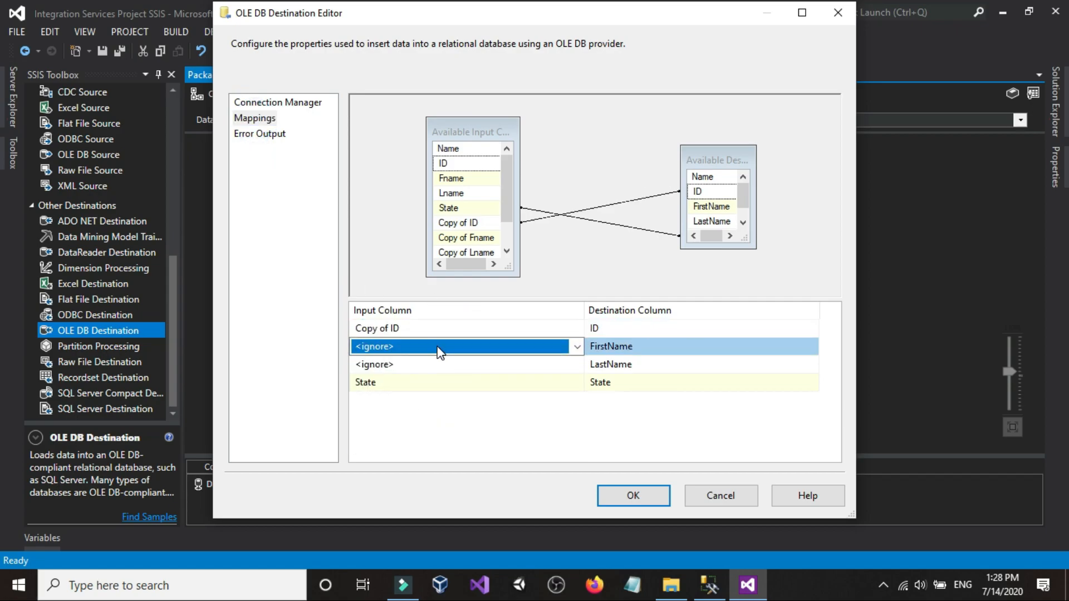
left_click(430, 419)
left_click(423, 365)
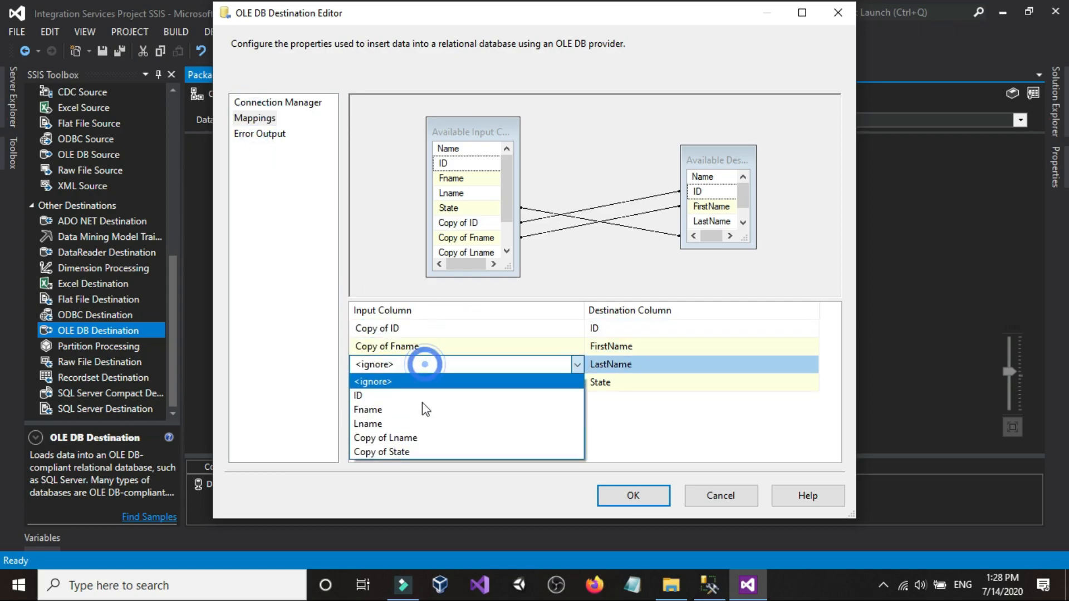
left_click(413, 437)
left_click(420, 380)
left_click(409, 469)
left_click(616, 487)
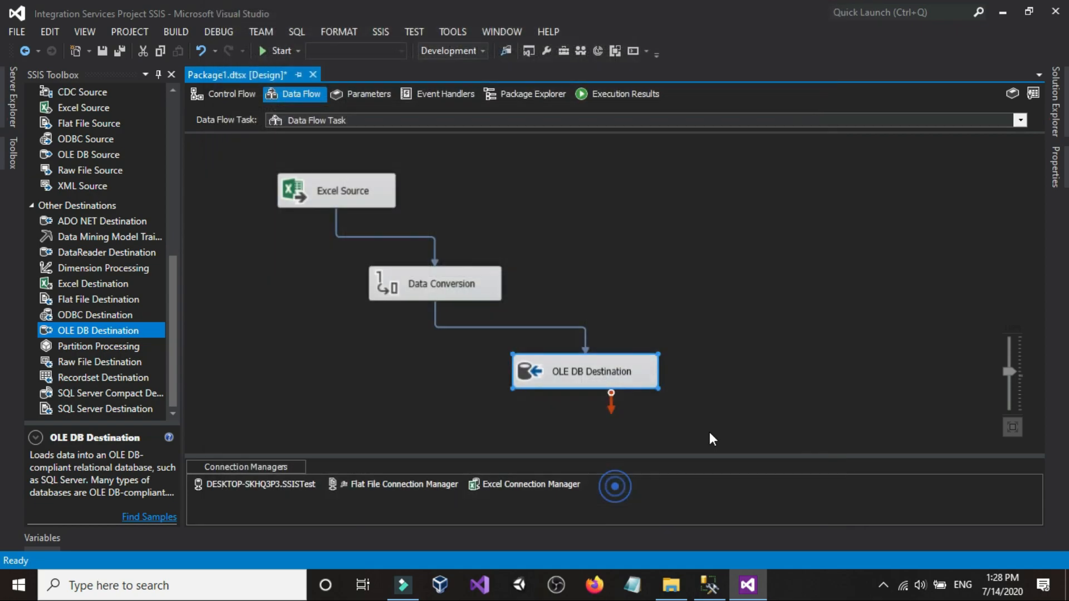
Step: Return to the control flow, then switch to File Explorer and check Customers_EUROPE.xlsx in the CustomersTXTFiles folder
left_click(236, 96)
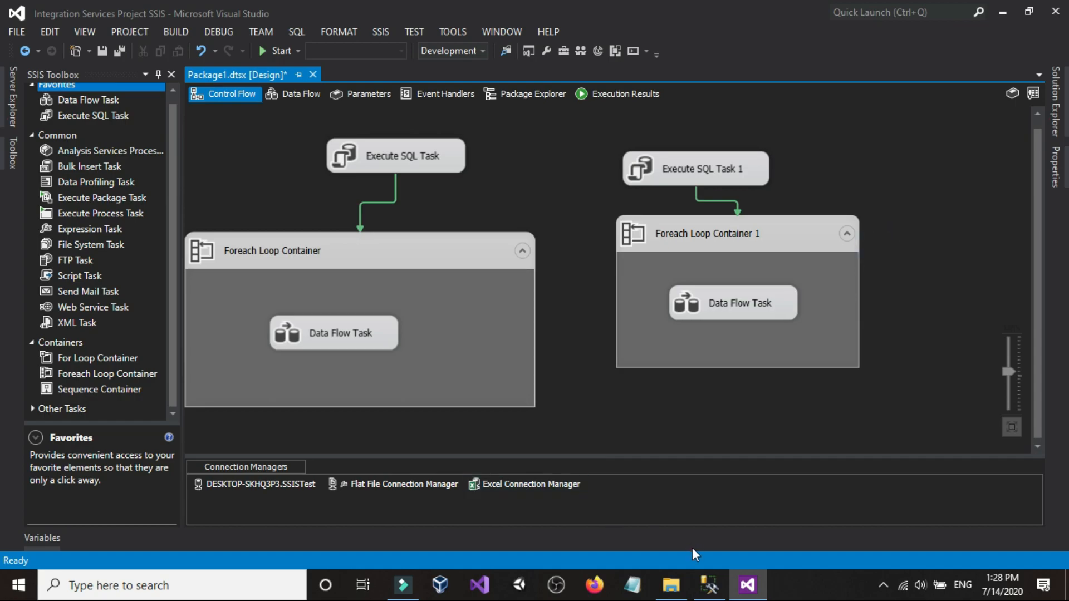
left_click(672, 585)
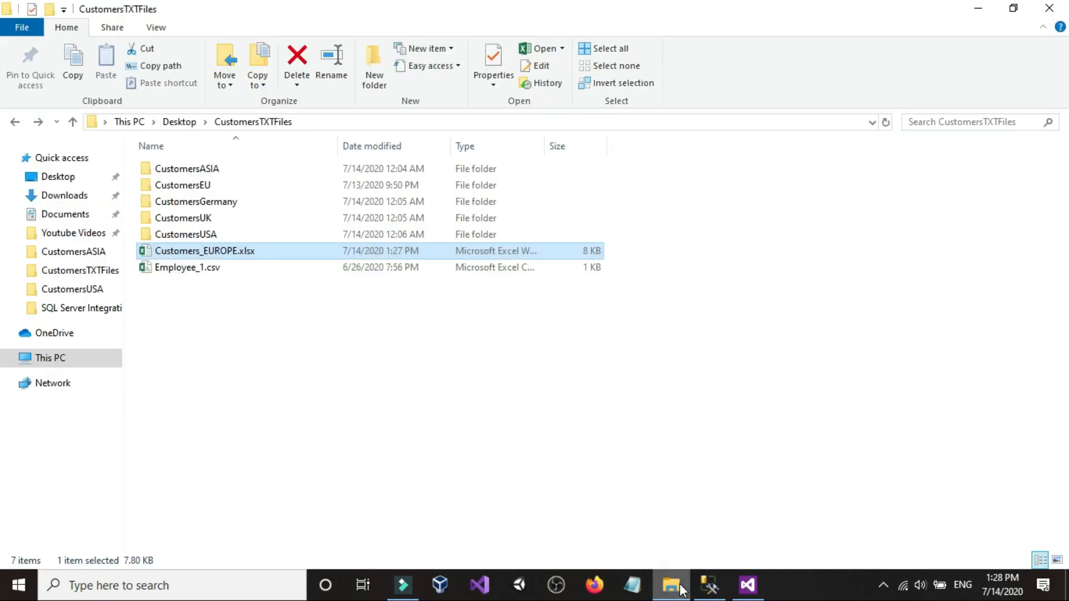
left_click(371, 350)
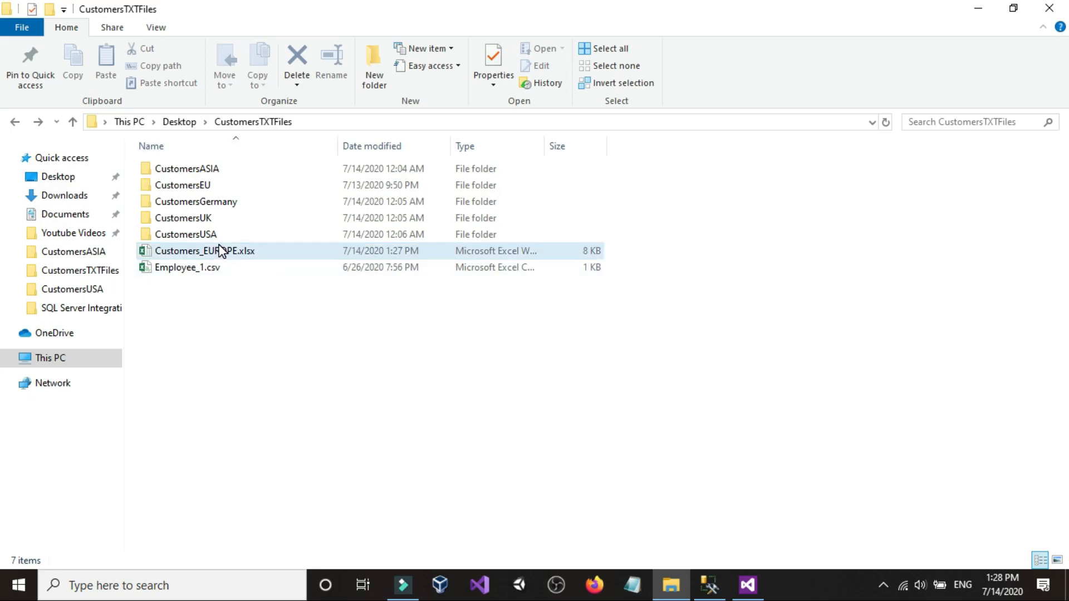
Step: Switch back to Visual Studio, add an ExcelFilePath property expression to the Excel Connection Manager and open its Expression Builder
left_click(748, 586)
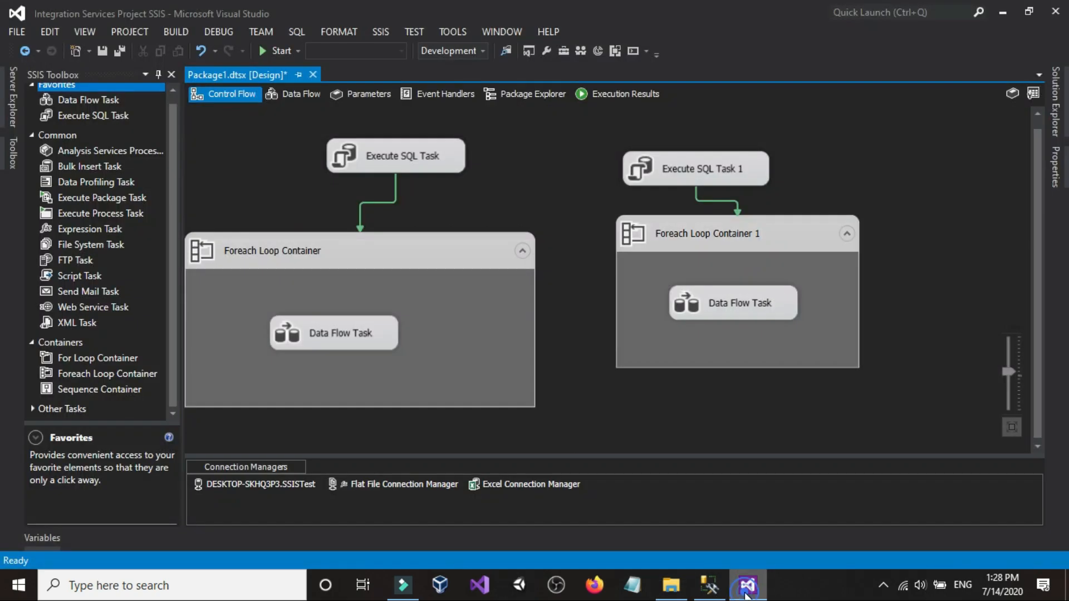
right_click(522, 486)
left_click(551, 467)
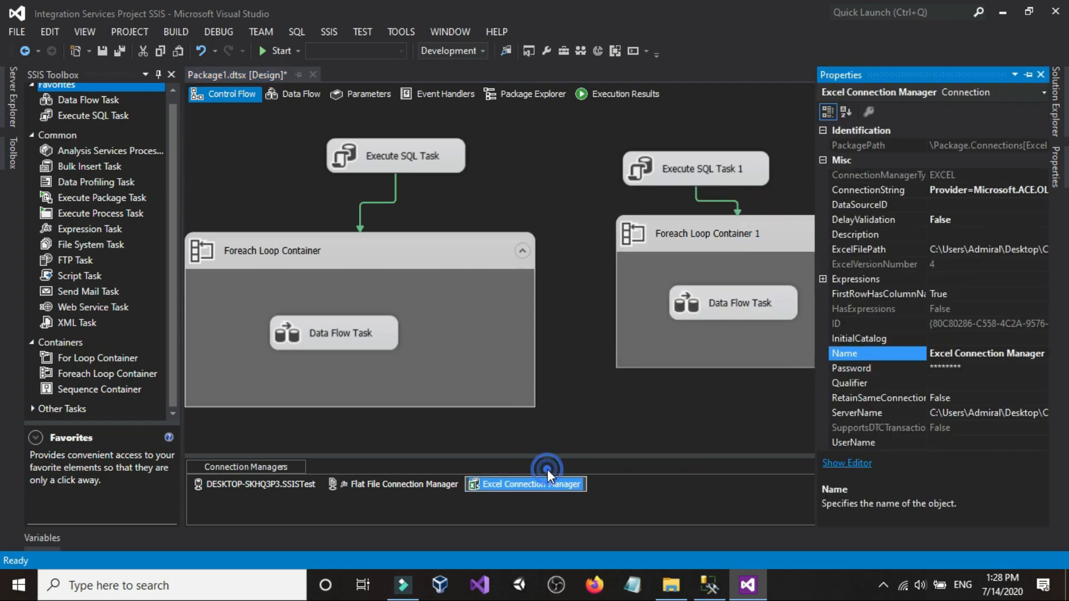
left_click(1011, 280)
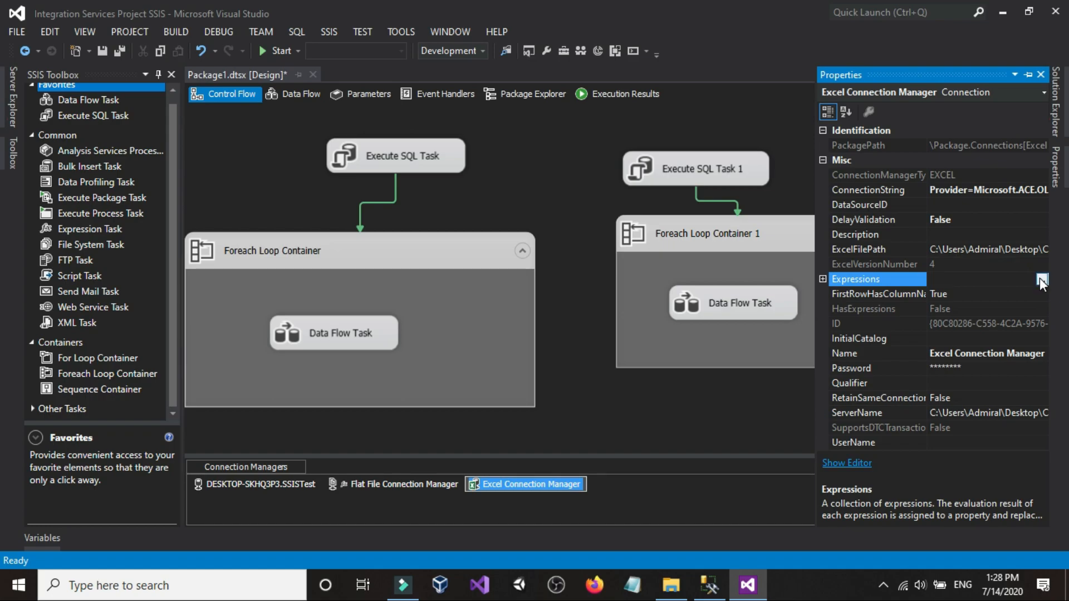
left_click(1040, 279)
left_click(501, 221)
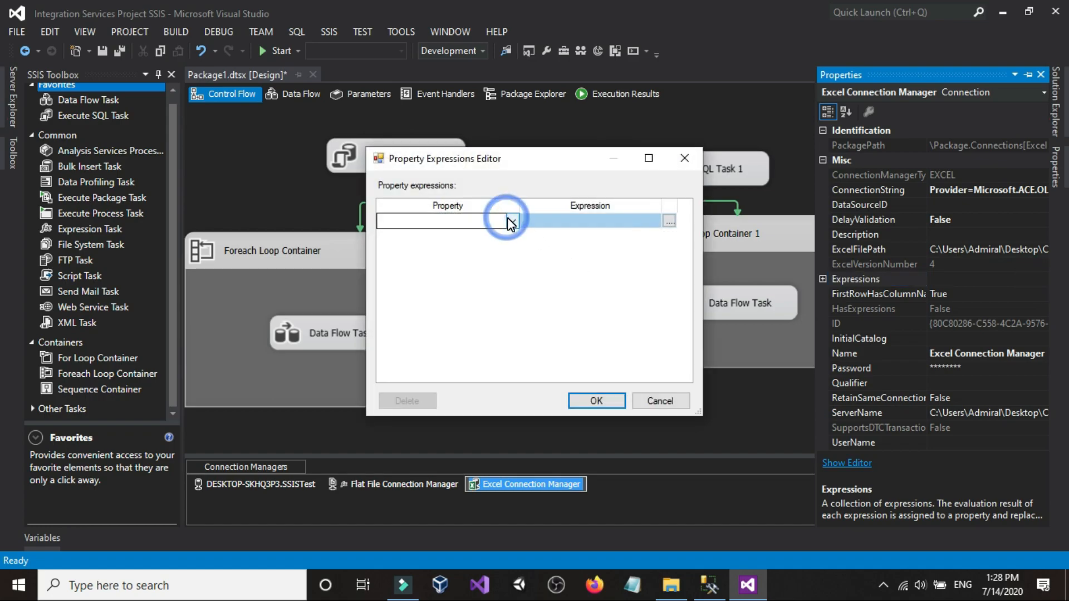
left_click(512, 221)
left_click(437, 260)
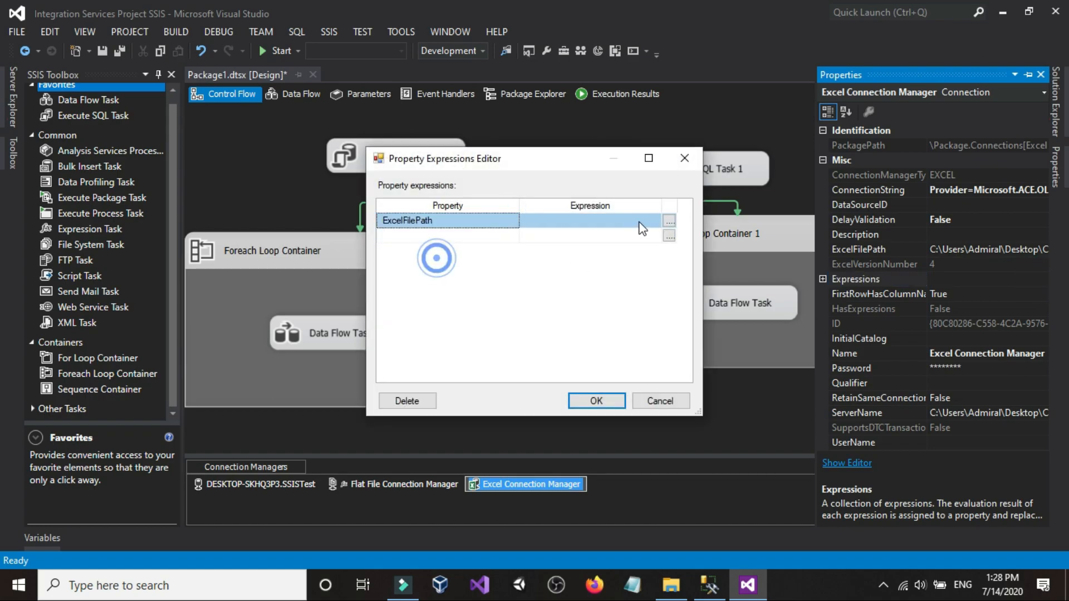
left_click(669, 221)
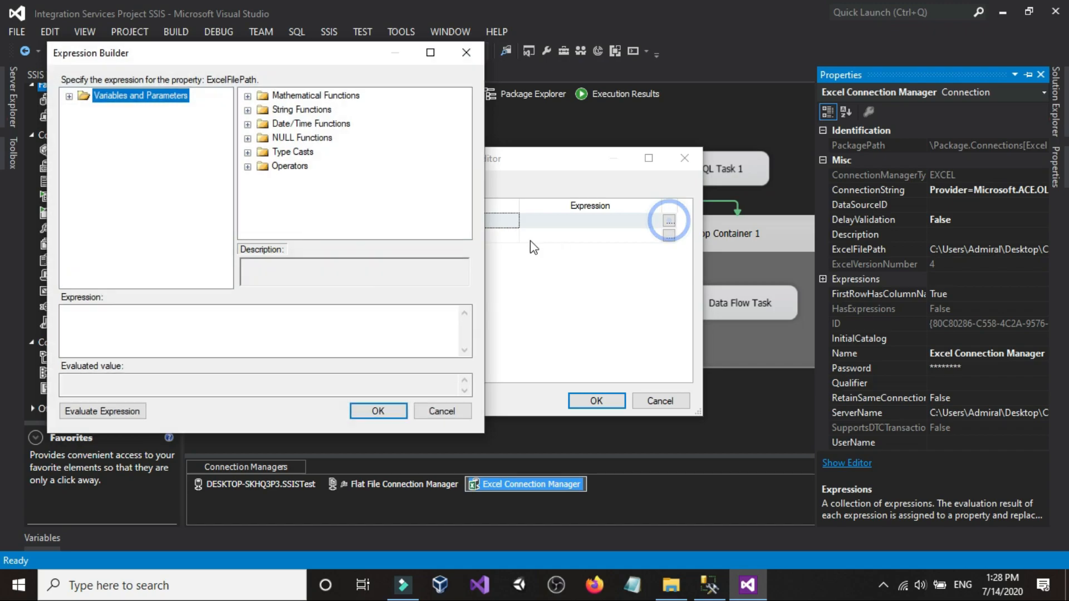
Step: Build the ExcelFilePath expression @[User::FilePathExcel]+ @[User::FileNameExcel] from the user variables and save the property expression
double_click(171, 98)
left_click_drag(171, 281, 196, 282)
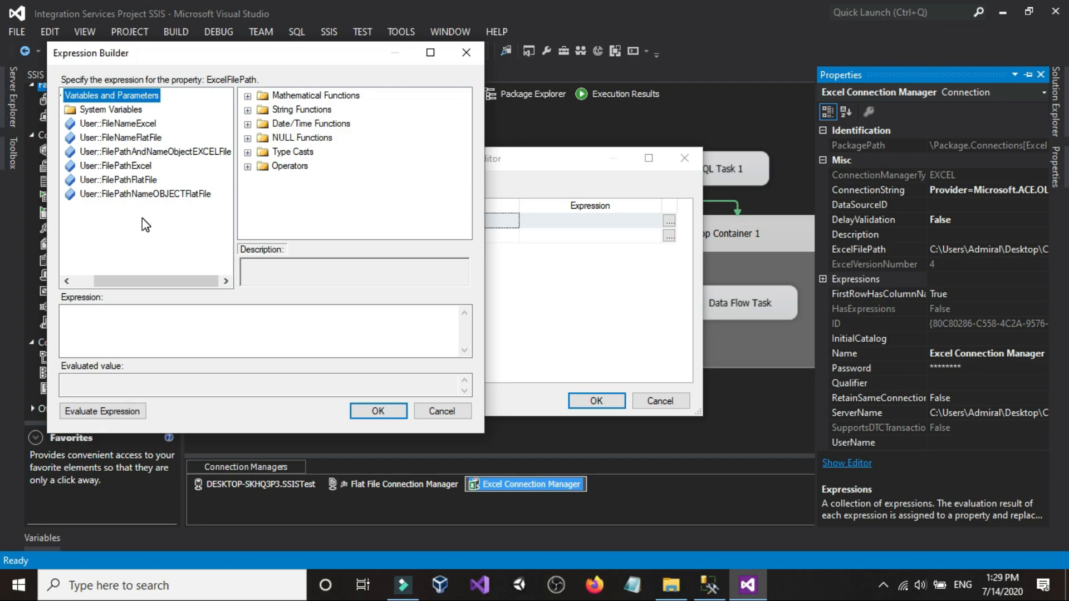
left_click_drag(117, 164, 156, 318)
left_click(157, 318)
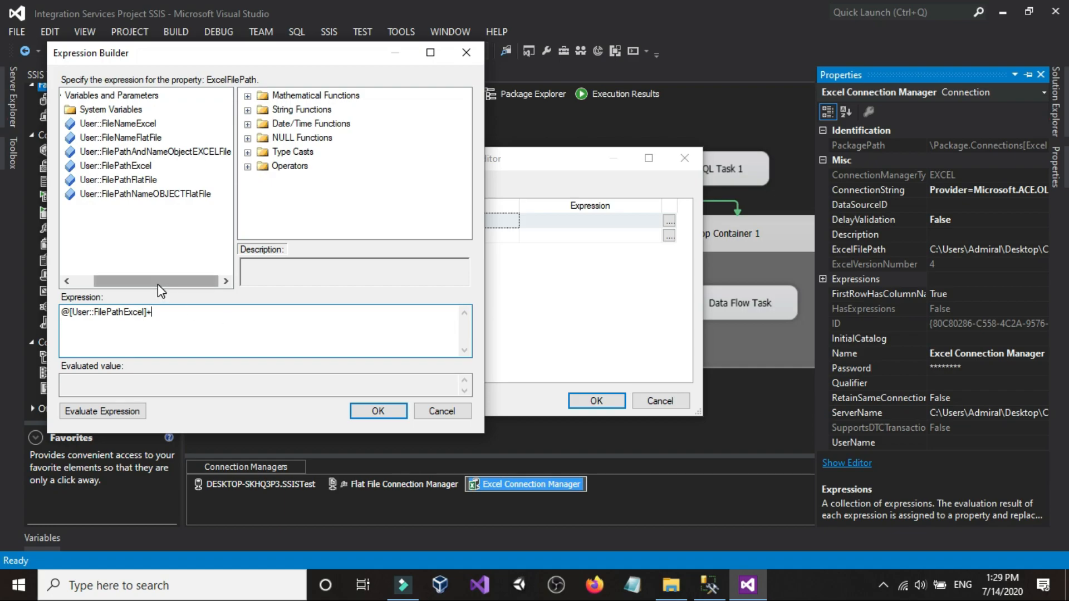
left_click_drag(128, 127, 235, 322)
left_click(253, 319)
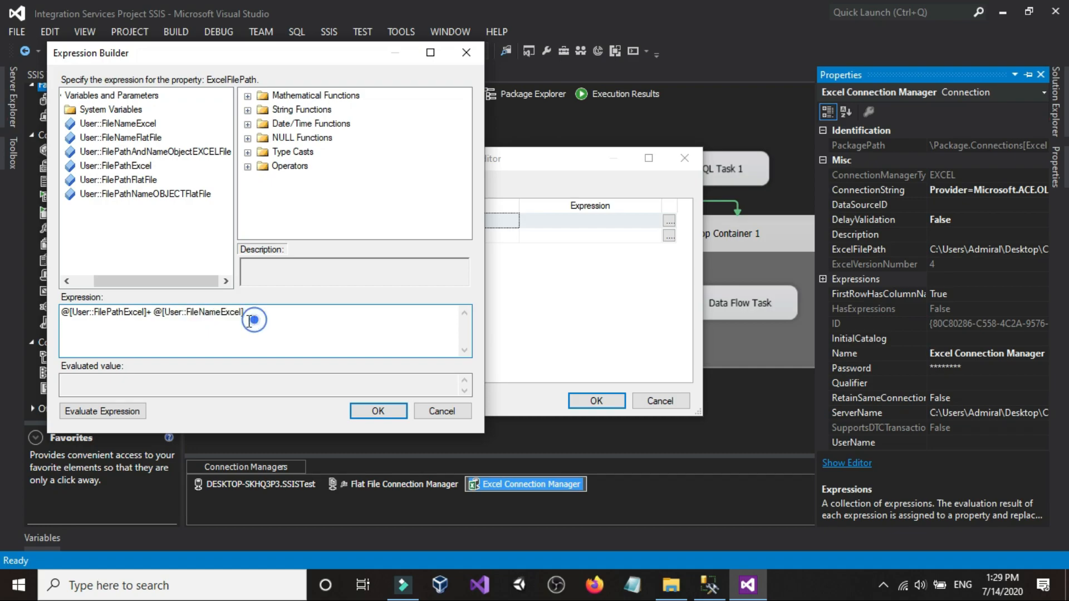
left_click(105, 315)
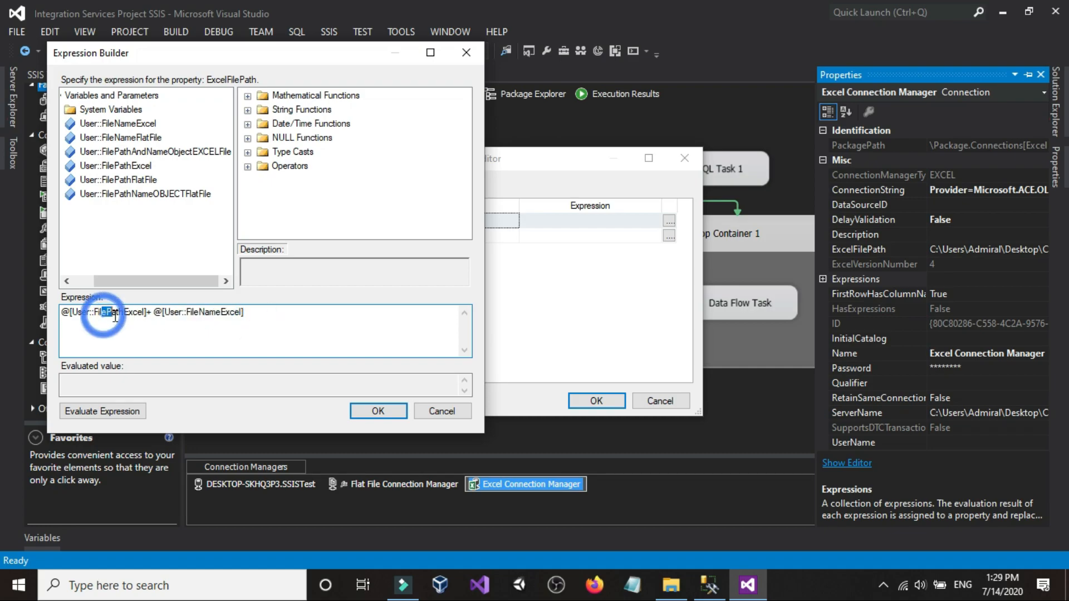
left_click(109, 318)
left_click(131, 317)
left_click(251, 316)
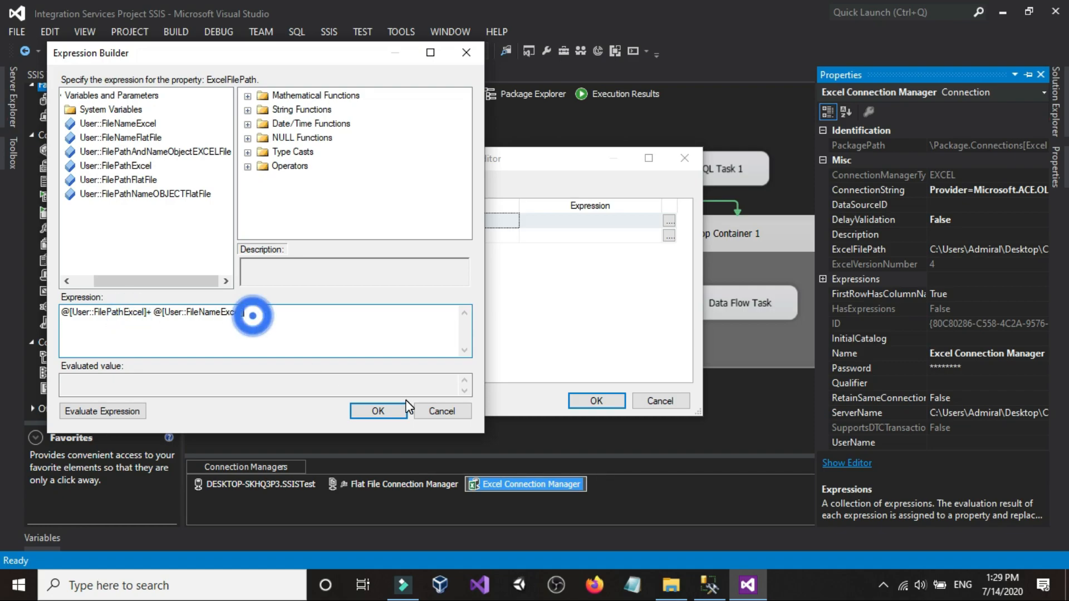
left_click(378, 411)
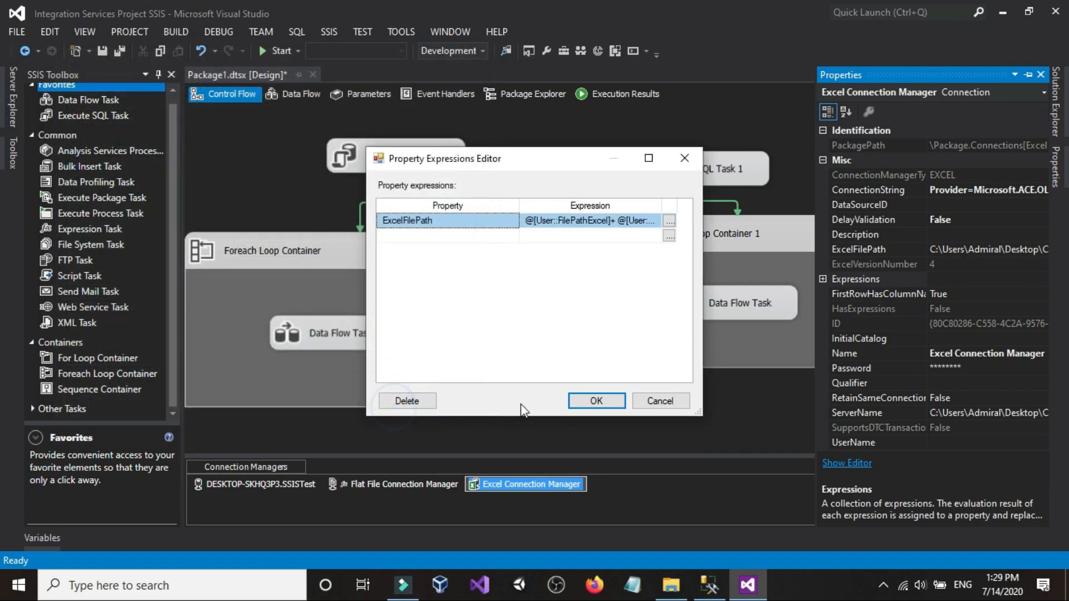
left_click(596, 402)
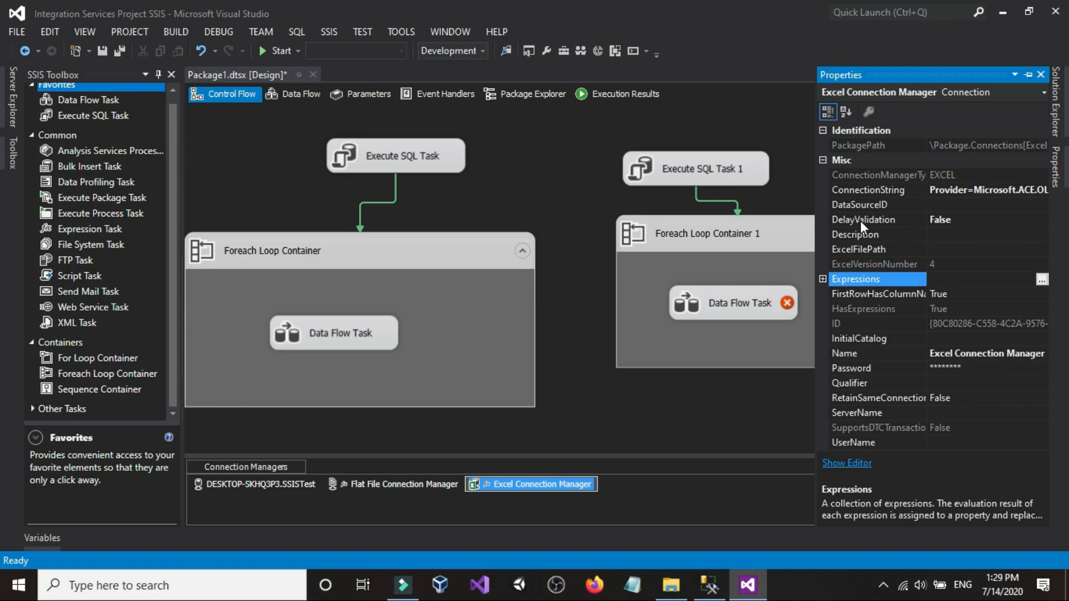
Step: Set DelayValidation to True for the Excel Connection Manager and for the Data Flow Task in Foreach Loop Container 1
double_click(991, 219)
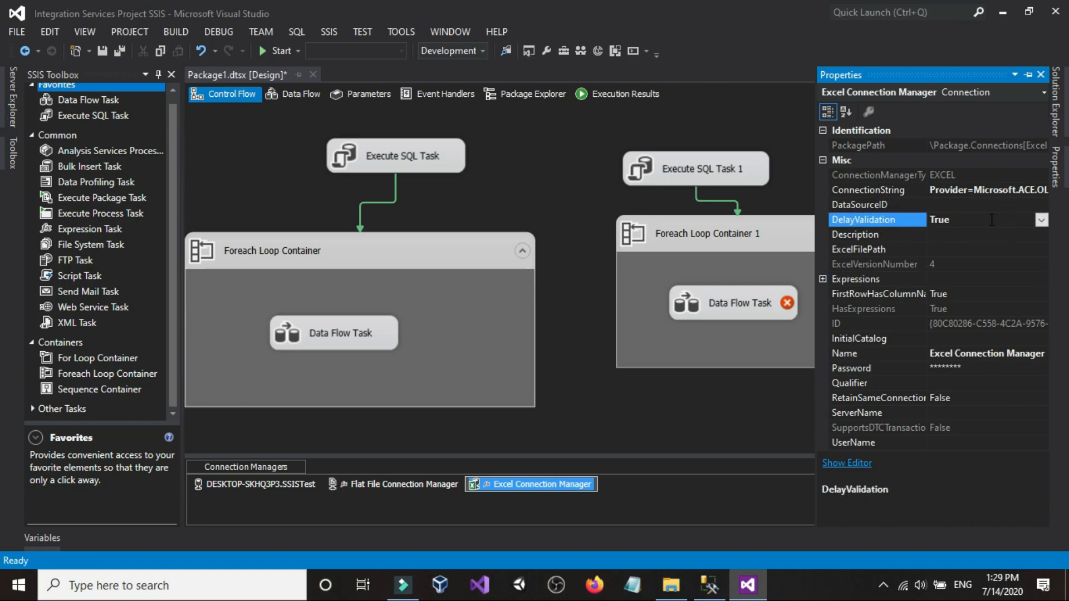
left_click(720, 306)
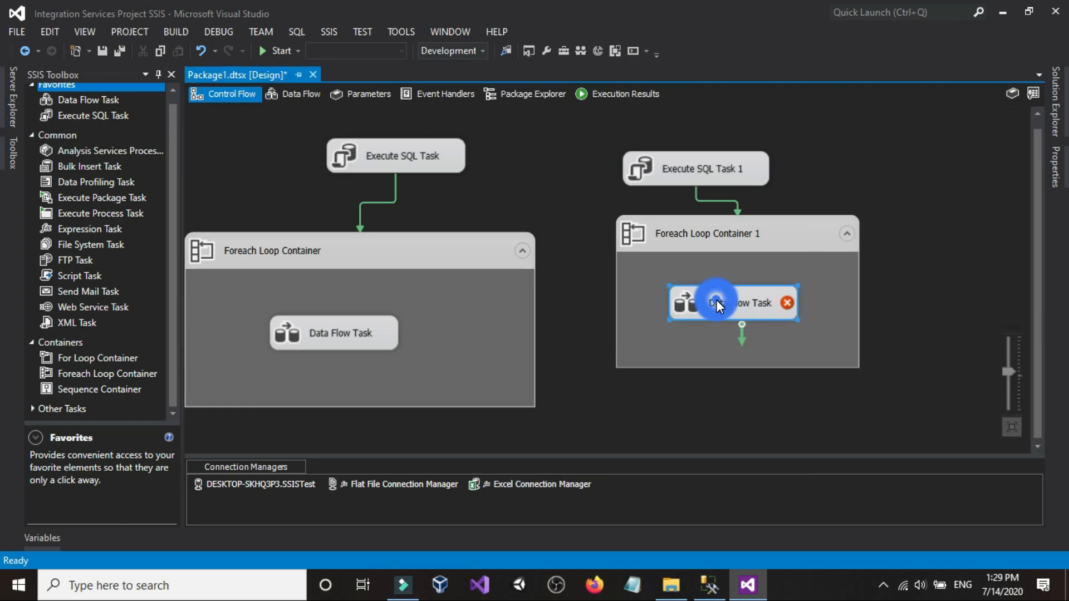
right_click(720, 306)
left_click(753, 289)
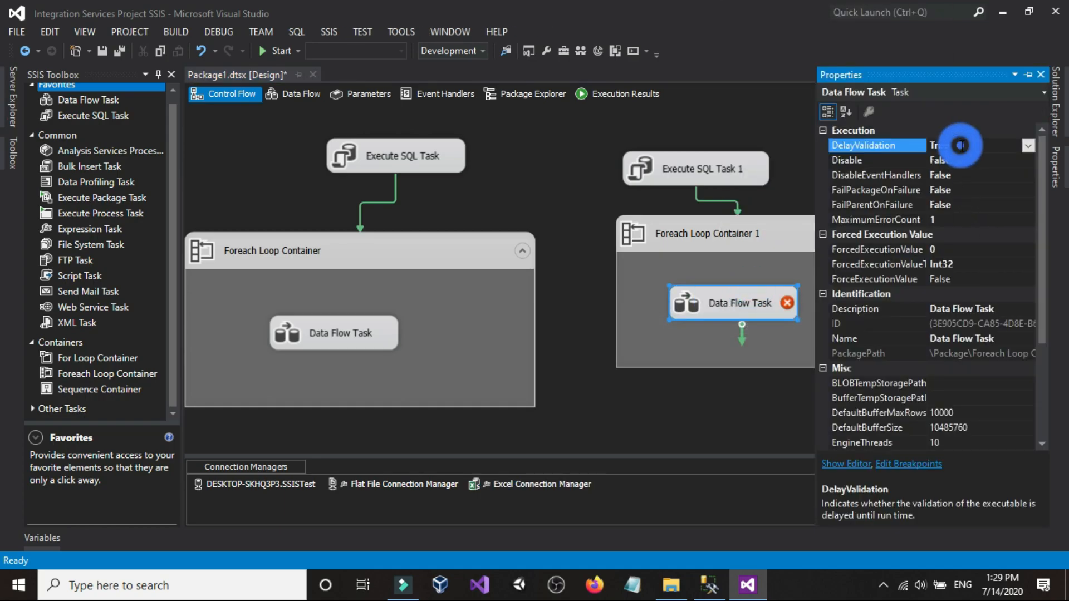
left_click(690, 432)
left_click(574, 187)
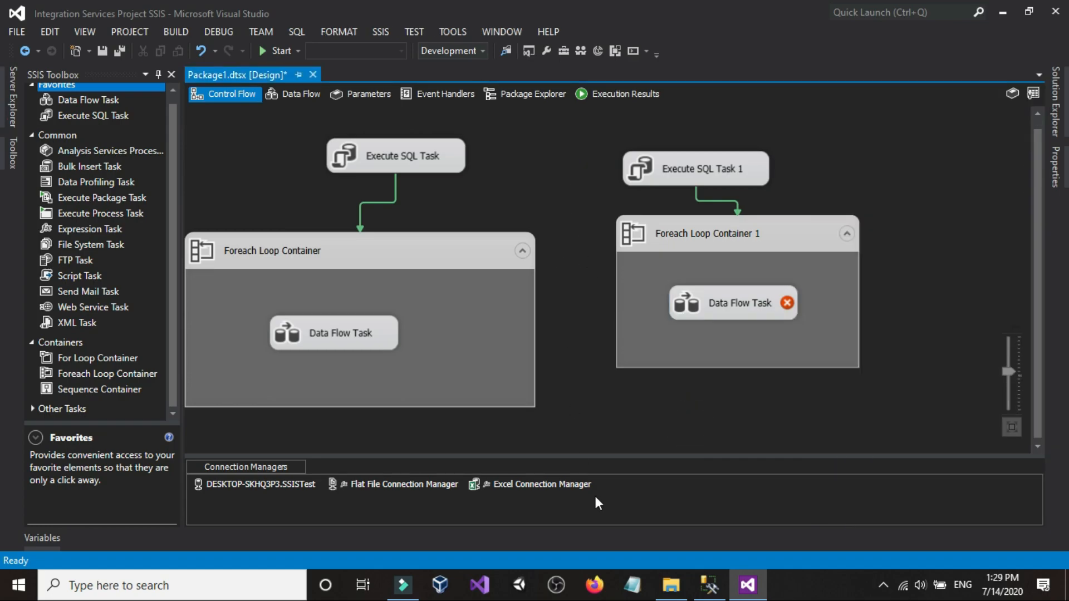
Step: Switch to SQL Server Management Studio and run the select query on dbo.Customers
left_click(710, 585)
left_click(438, 228)
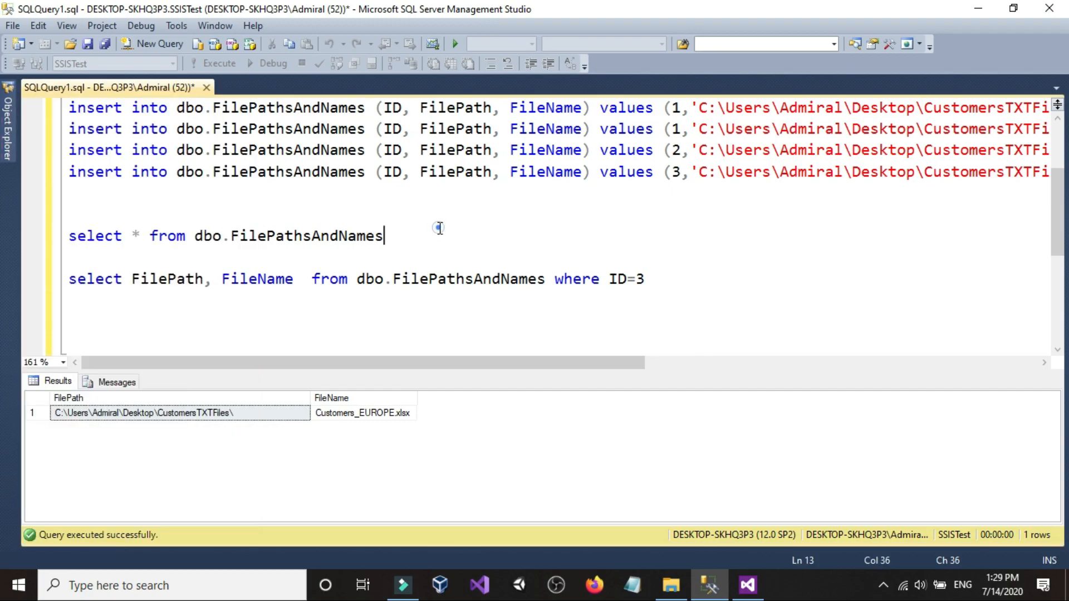
scroll(440, 229, "up", 2)
left_click(370, 111)
key("shift+Home")
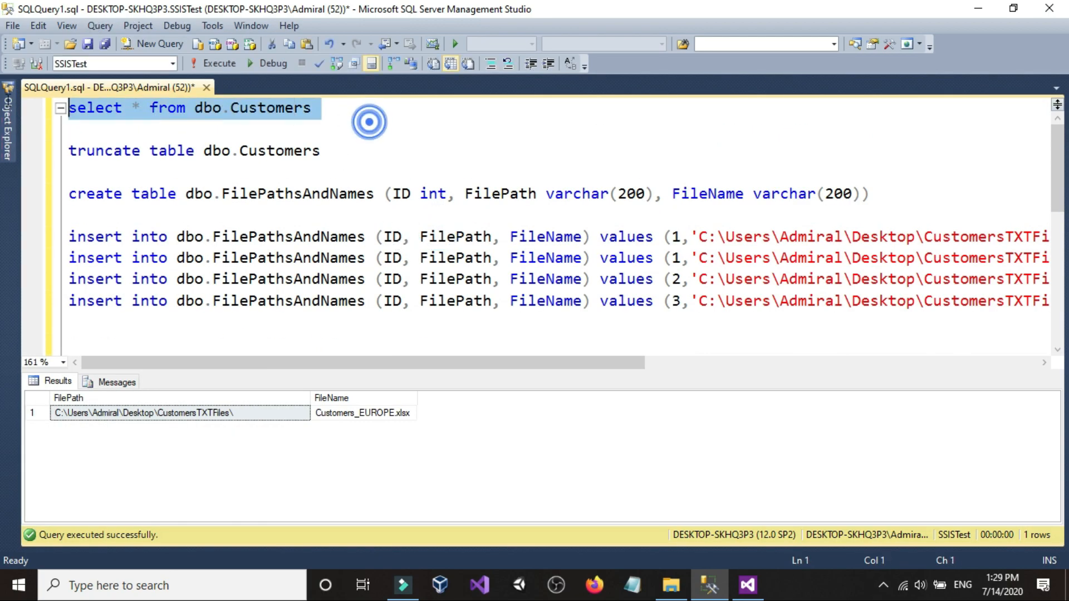
left_click(225, 63)
Step: Truncate dbo.Customers and rerun its select query before switching back to Visual Studio
left_click_drag(350, 151, 69, 151)
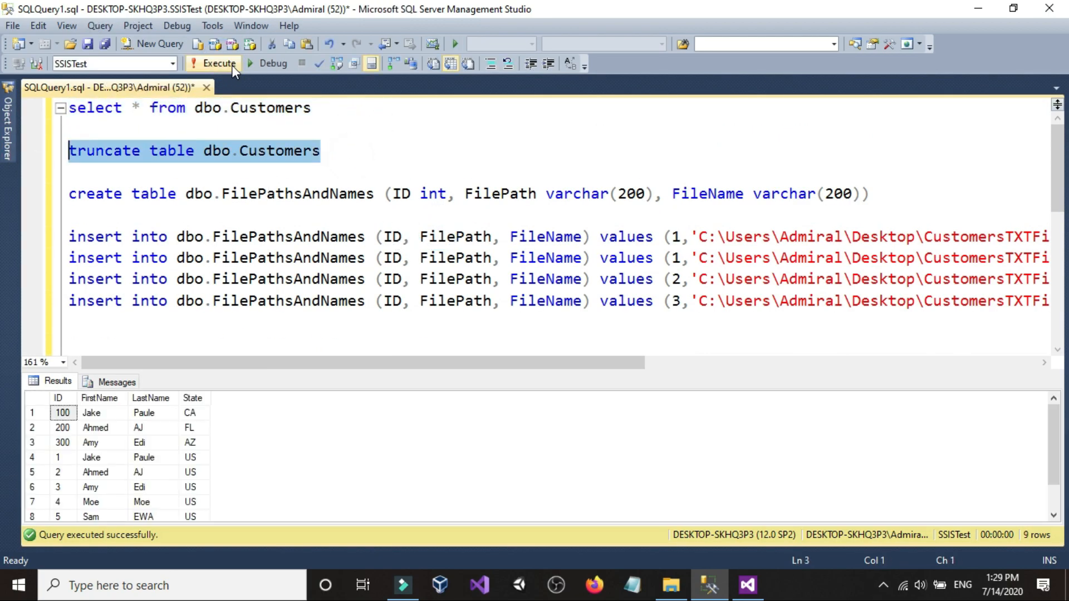
left_click(232, 65)
left_click_drag(320, 107, 69, 107)
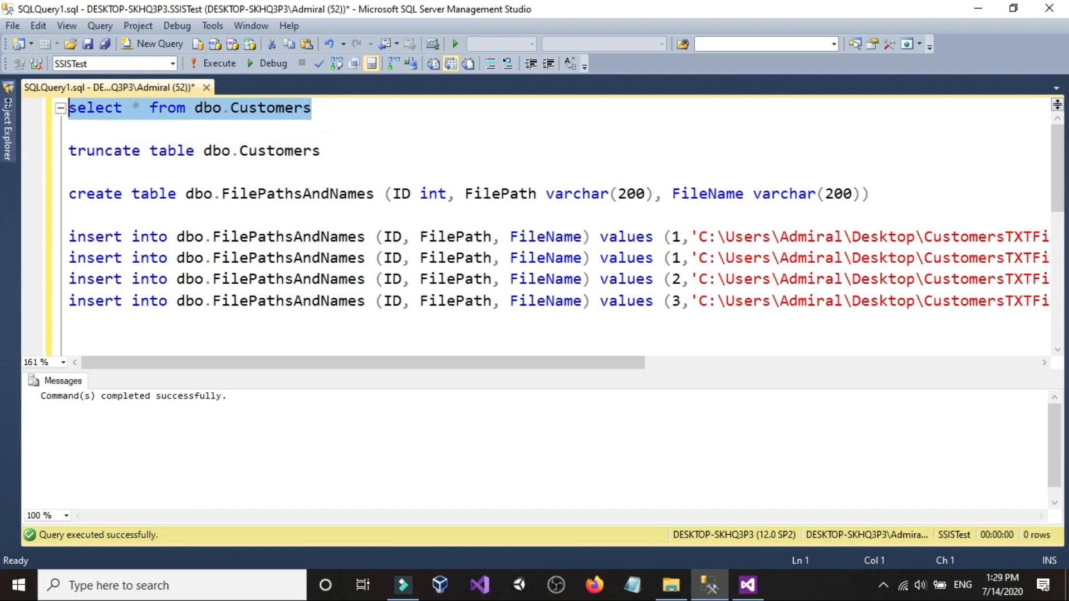
left_click(218, 65)
left_click(746, 586)
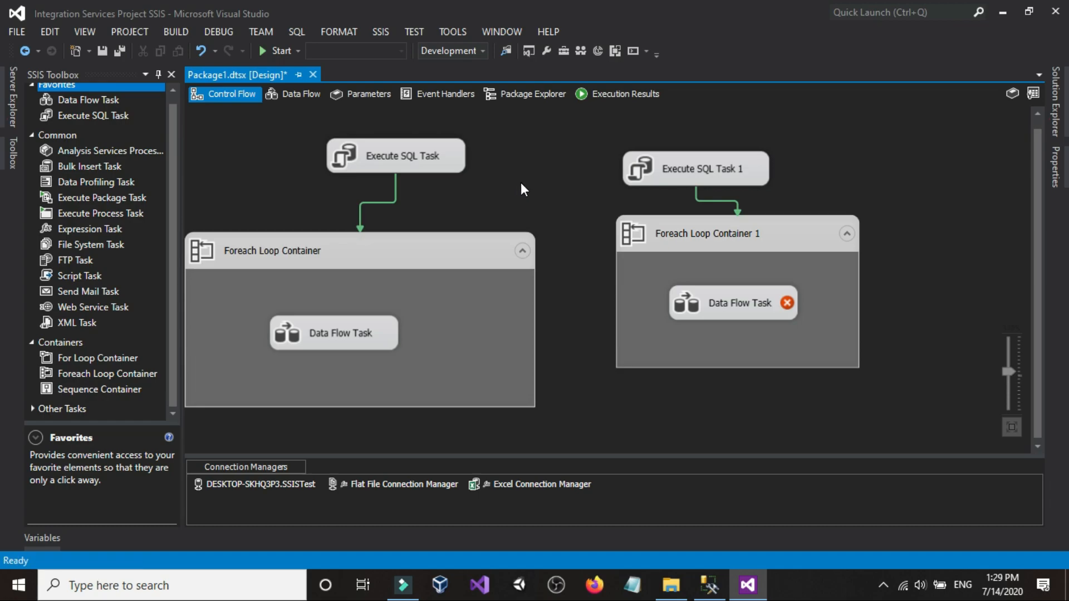
Step: Run the package and read its execution progress log through to the end
left_click(278, 51)
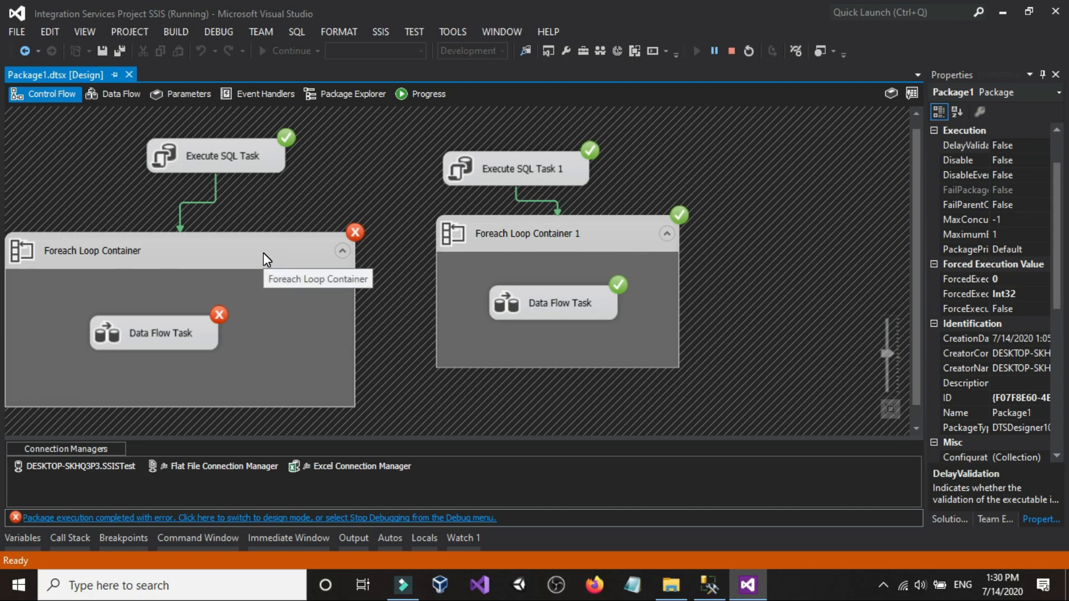
left_click(420, 93)
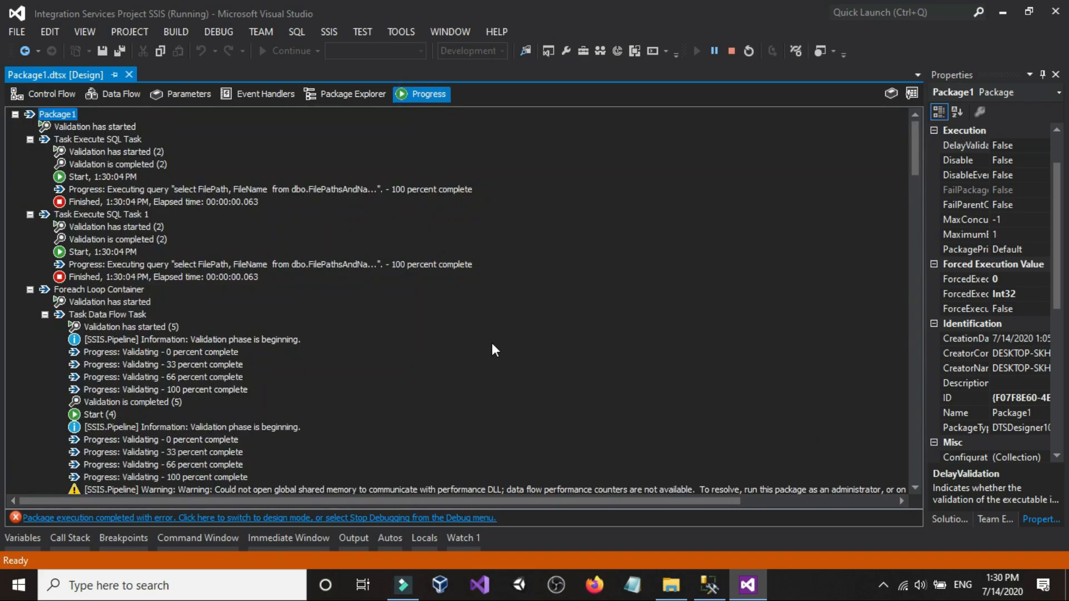
scroll(491, 342, "down", 10)
scroll(492, 345, "down", 8)
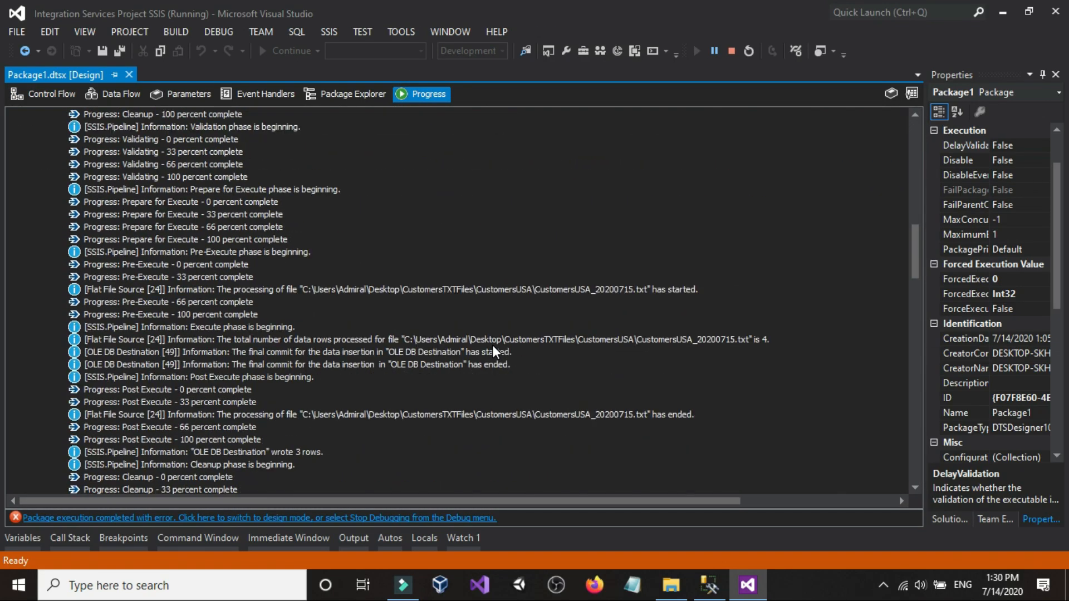
scroll(492, 345, "down", 18)
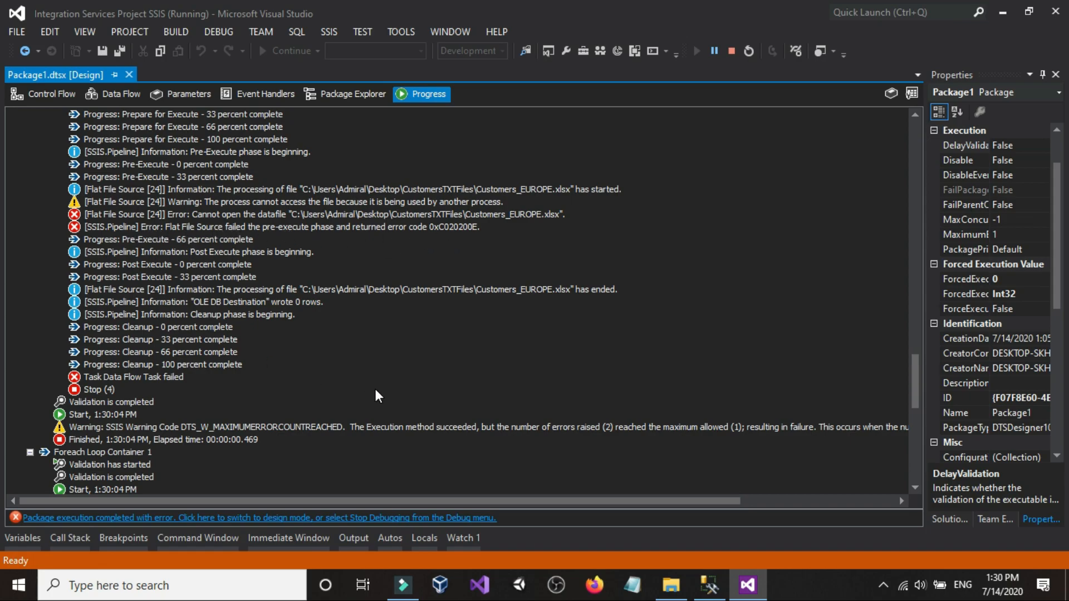
scroll(376, 391, "down", 15)
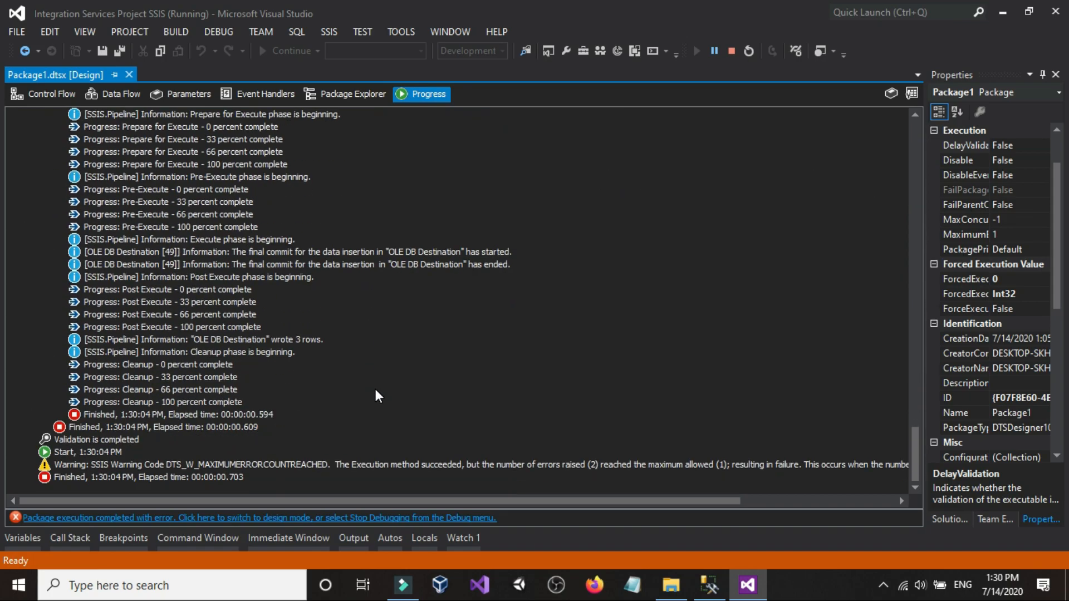
Step: Examine the Flat File Source messages and the file paths processed under Foreach Loop Container in the progress log
scroll(376, 391, "up", 7)
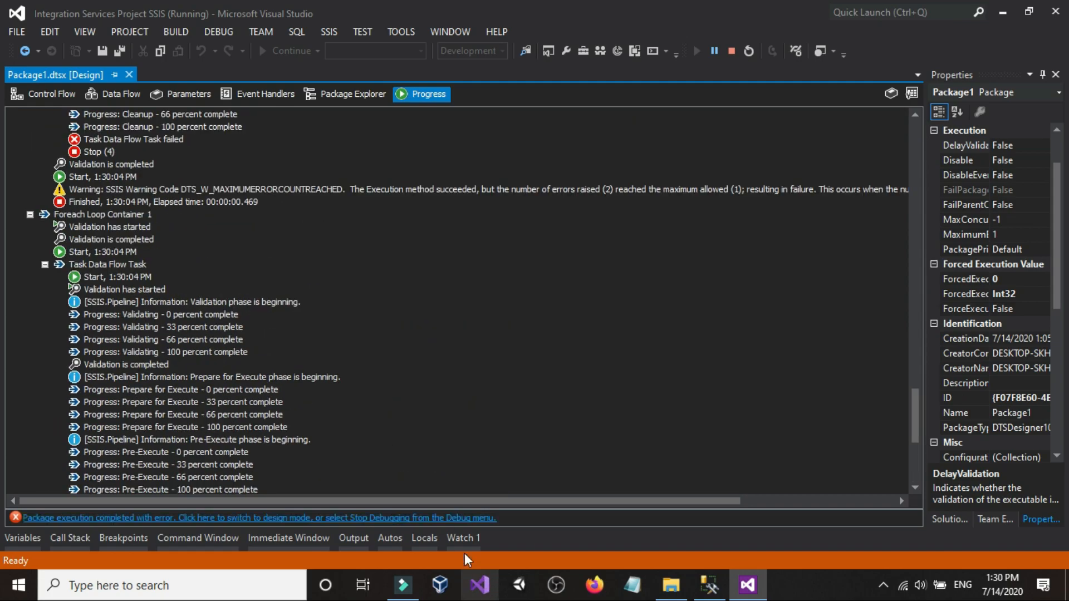
left_click_drag(451, 502, 513, 502)
scroll(400, 461, "up", 3)
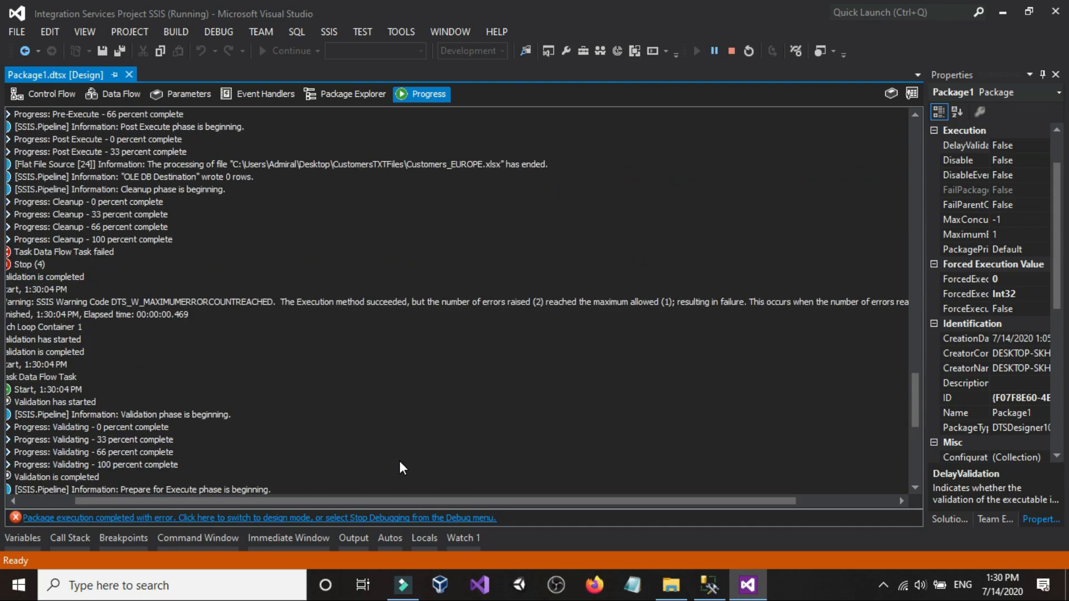
scroll(386, 448, "up", 3)
left_click_drag(423, 500, 363, 500)
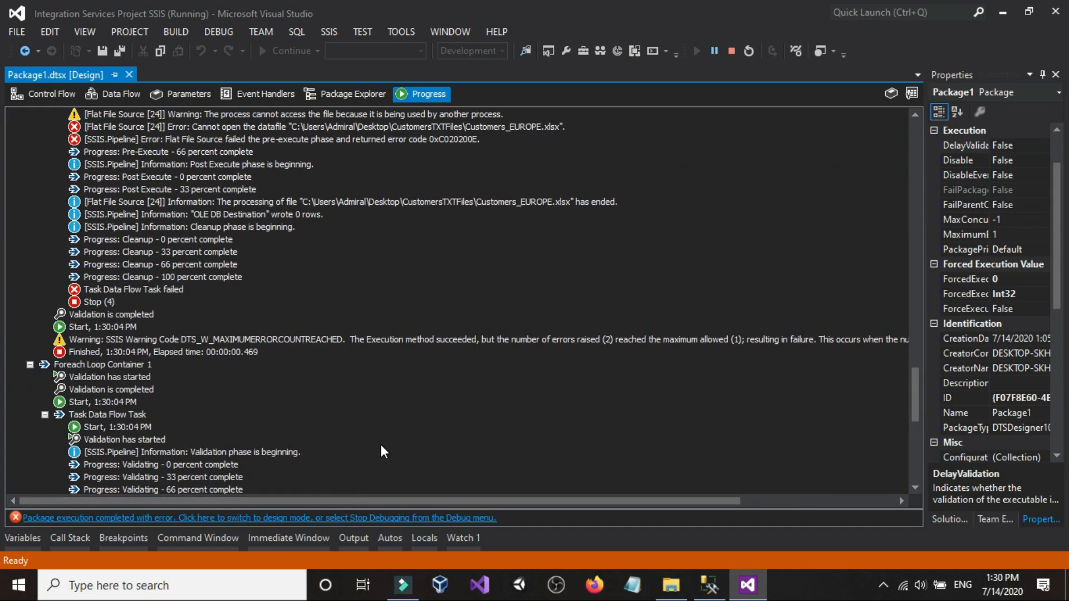
scroll(381, 446, "up", 3)
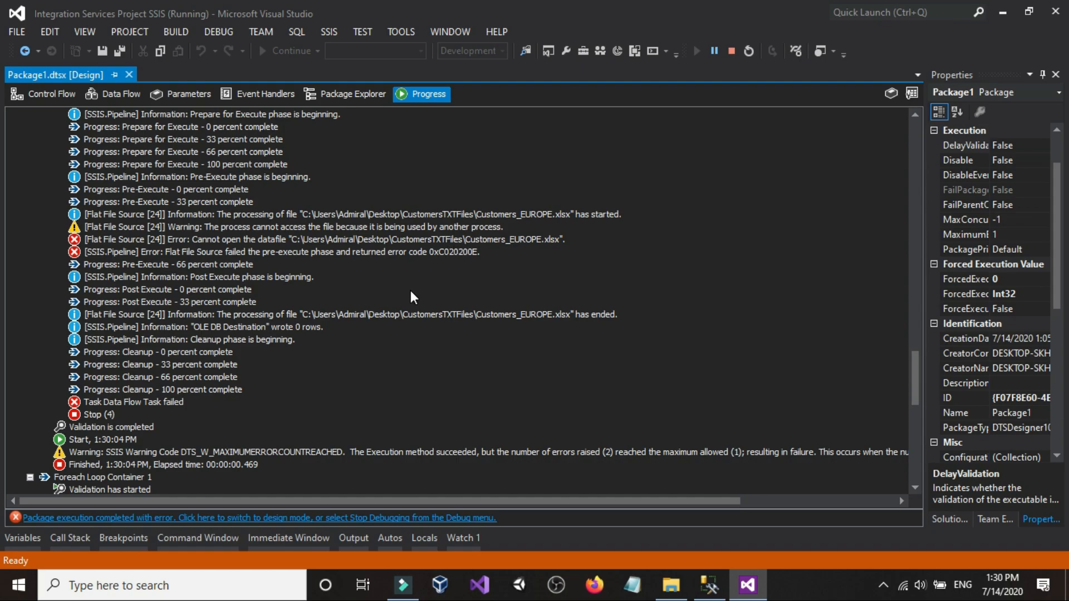
scroll(411, 293, "up", 6)
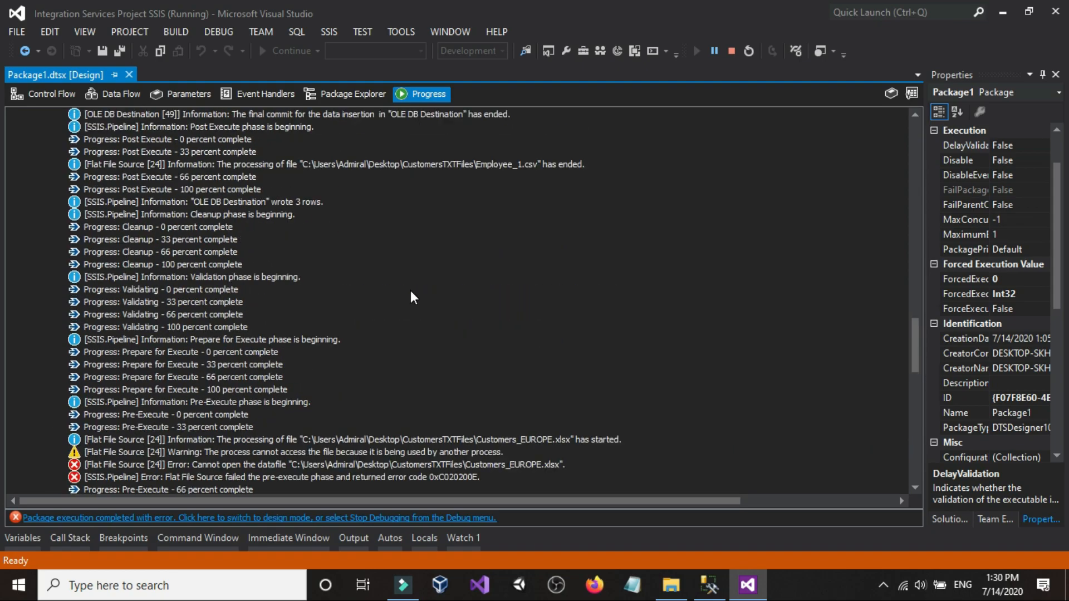
scroll(412, 293, "up", 1)
scroll(411, 293, "up", 15)
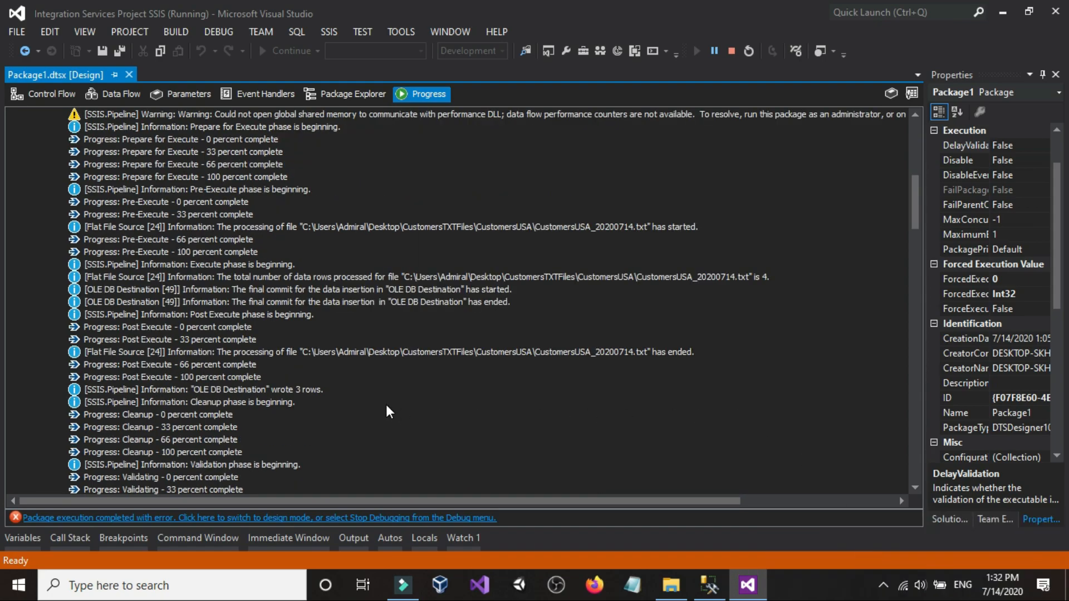
scroll(411, 412, "up", 5)
scroll(411, 412, "down", 5)
scroll(409, 407, "down", 7)
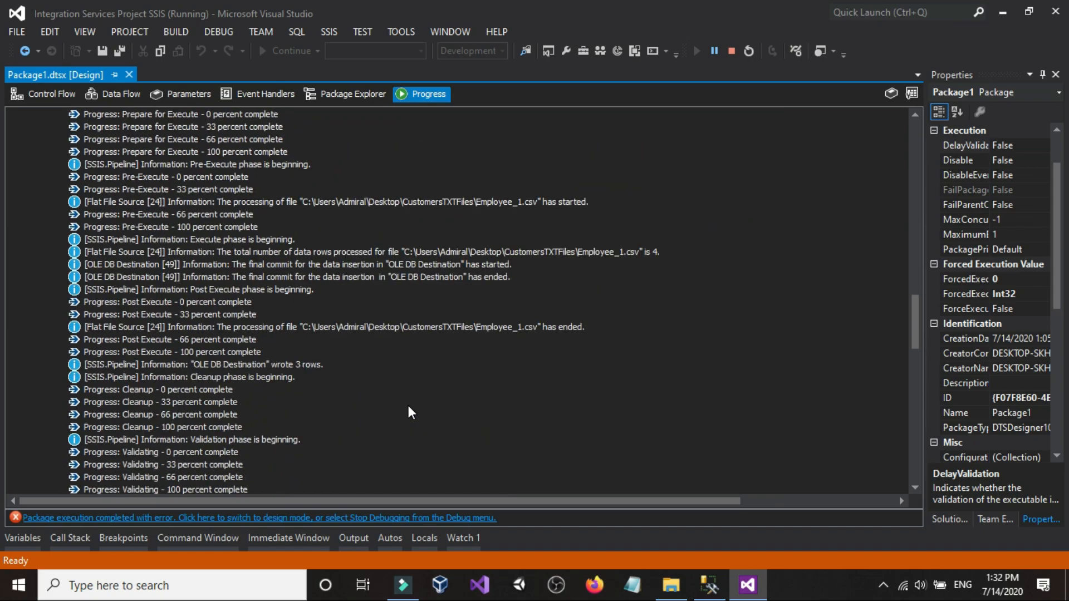
scroll(409, 408, "down", 4)
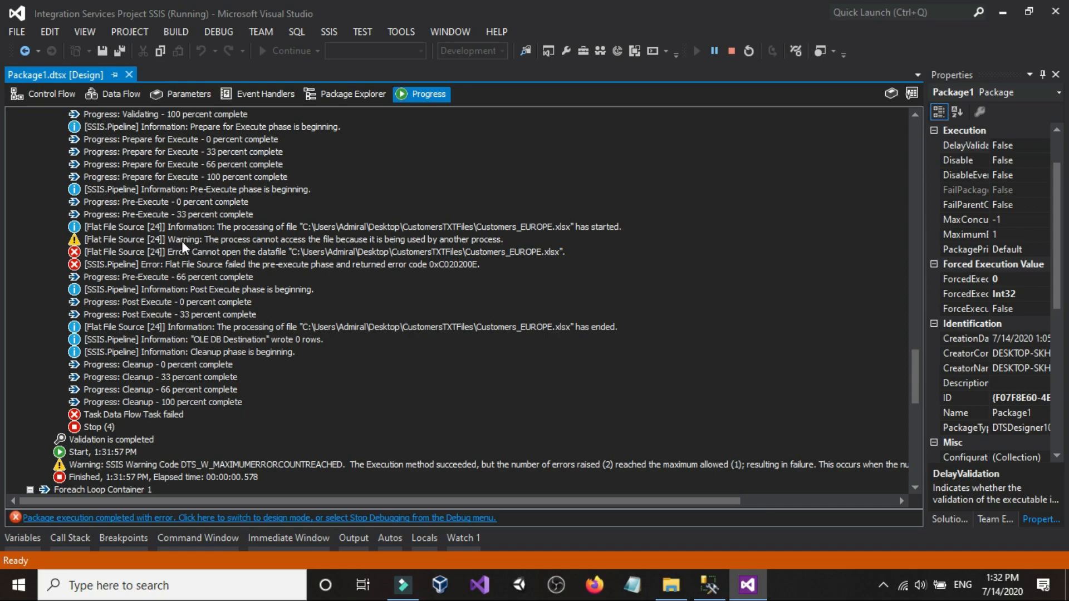
Step: Copy the Flat File Source warning about file access from the progress log and paste it into a new Notepad document
left_click(478, 239)
right_click(491, 240)
left_click(493, 249)
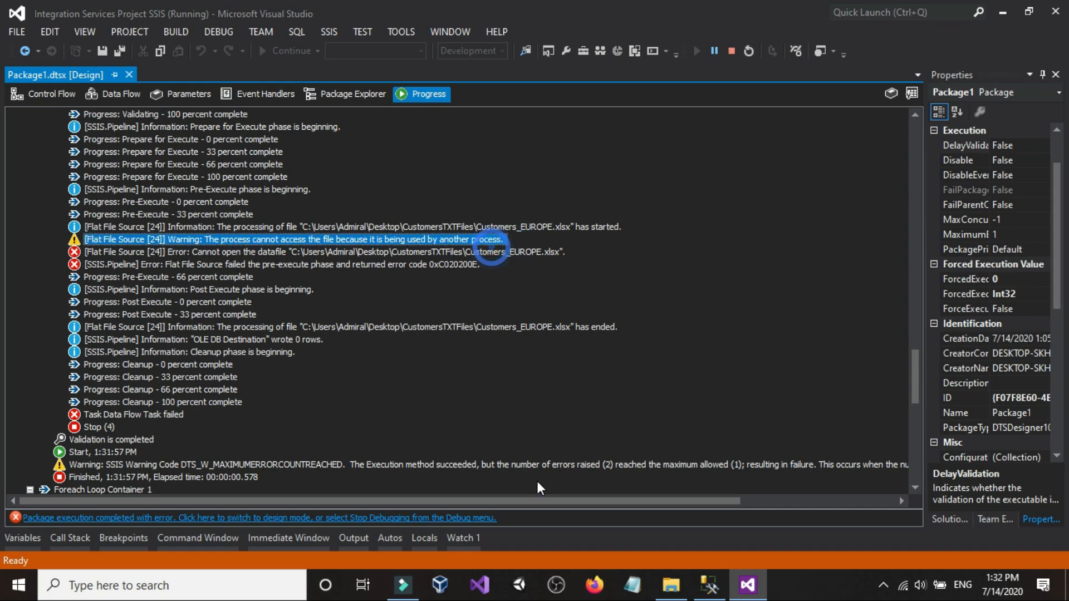
left_click(630, 574)
left_click(628, 585)
right_click(338, 483)
left_click(392, 319)
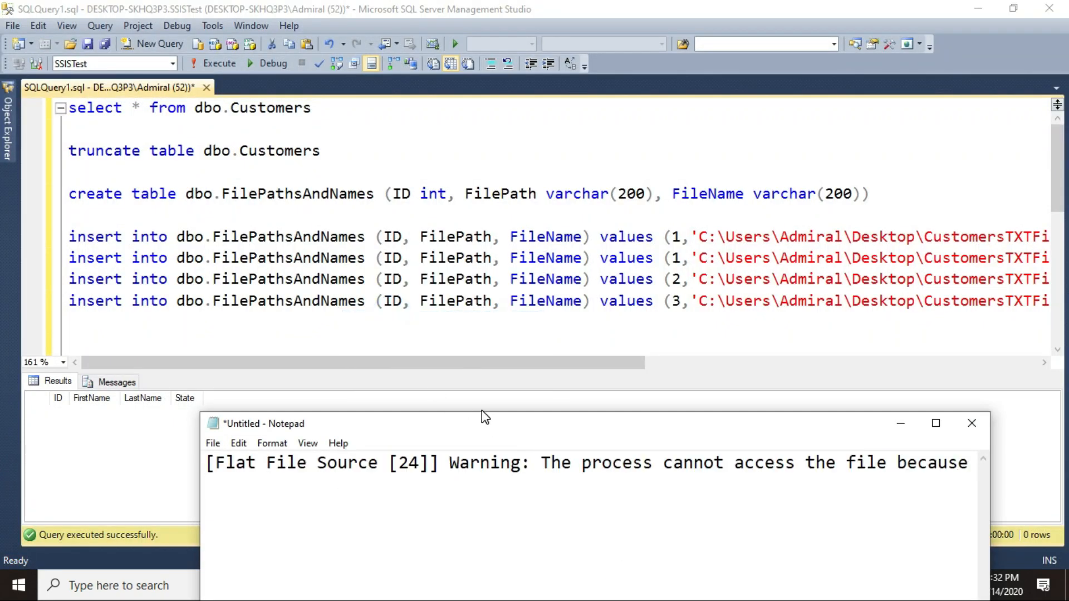
Step: Maximize Notepad to read the full pasted warning, and close it without saving
double_click(470, 421)
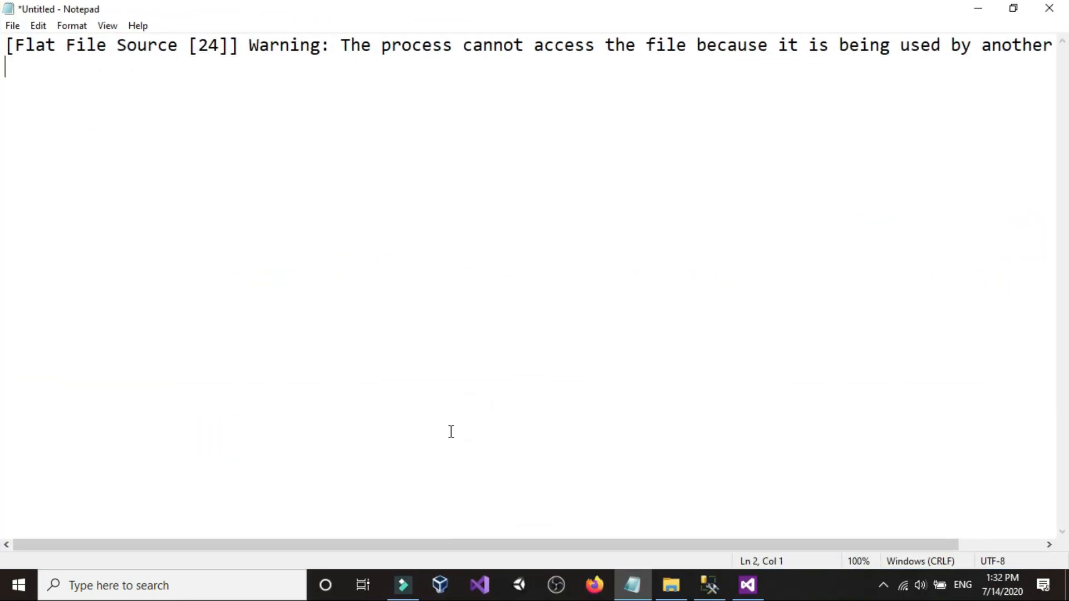
left_click_drag(453, 548, 362, 543)
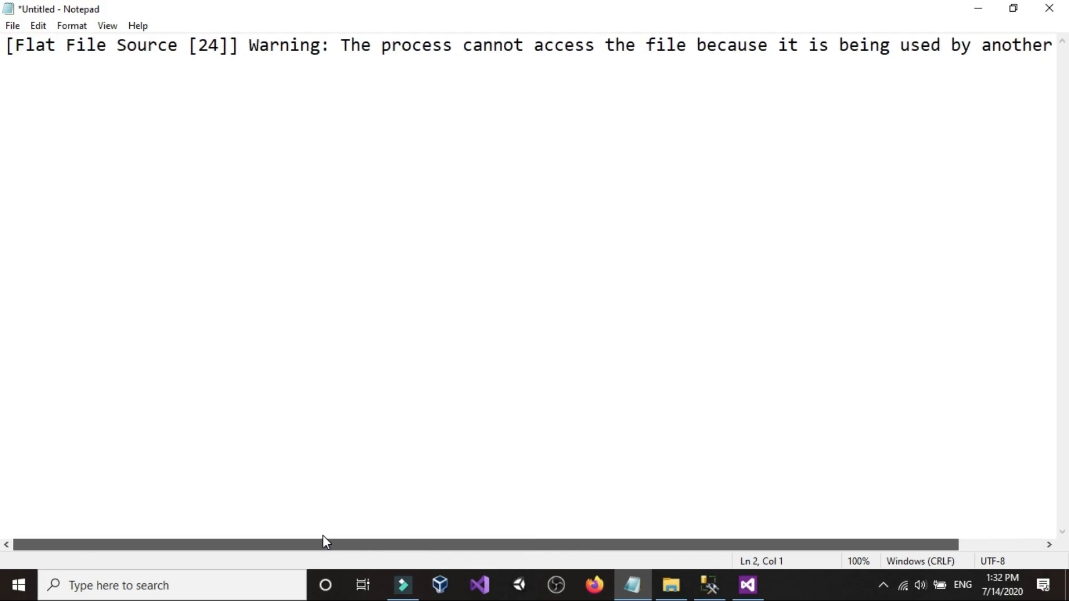
left_click_drag(474, 530, 637, 530)
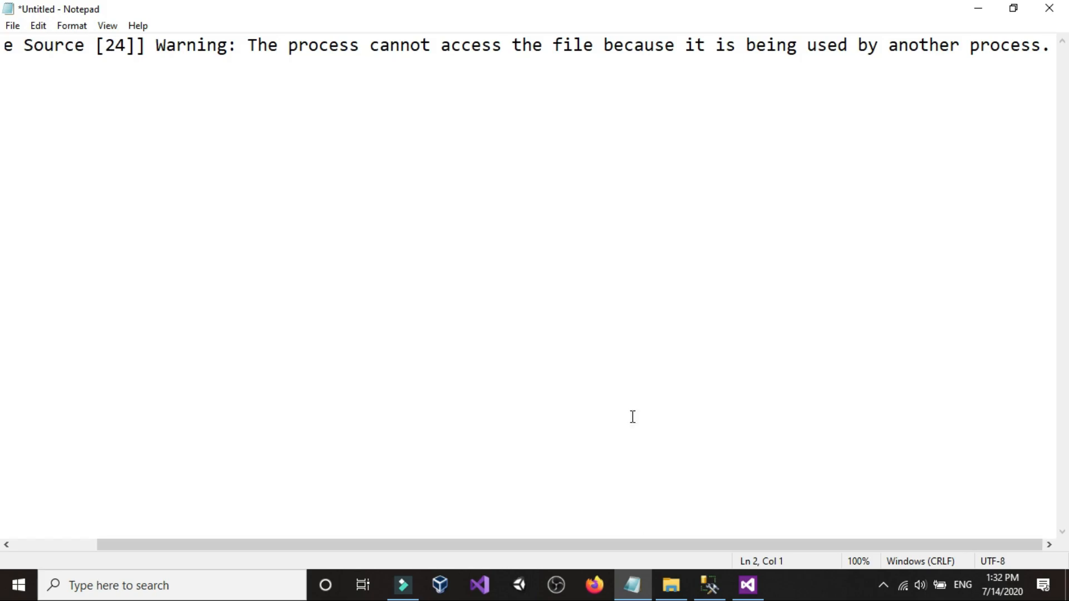
left_click(1049, 9)
left_click(551, 294)
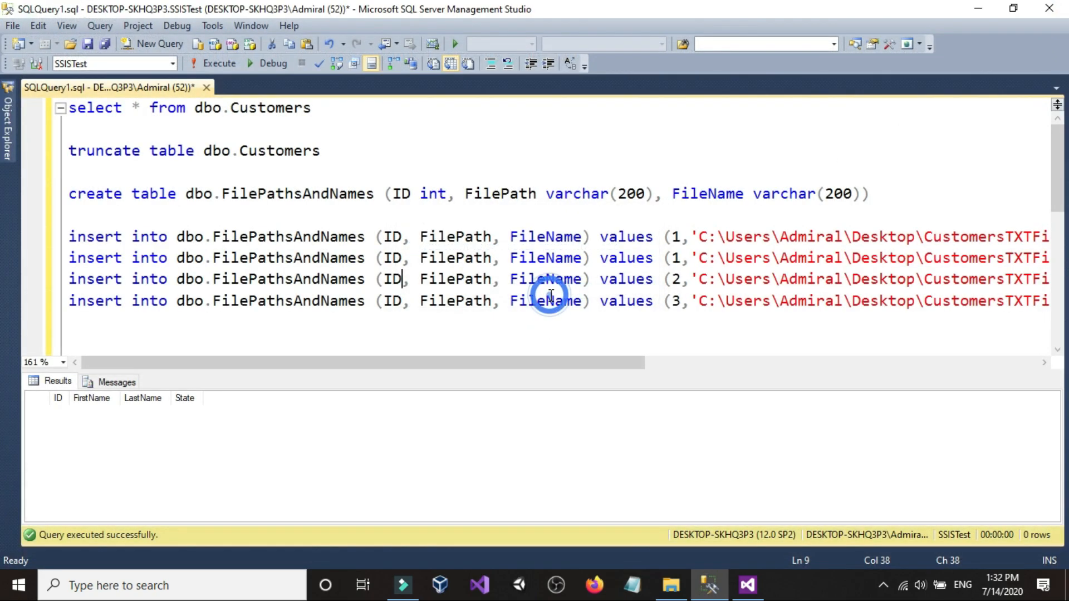
Step: Review the package's control flow in Visual Studio, the files in the CustomersTXTFiles folder and the insert statements in SQL Server Management Studio
left_click(748, 584)
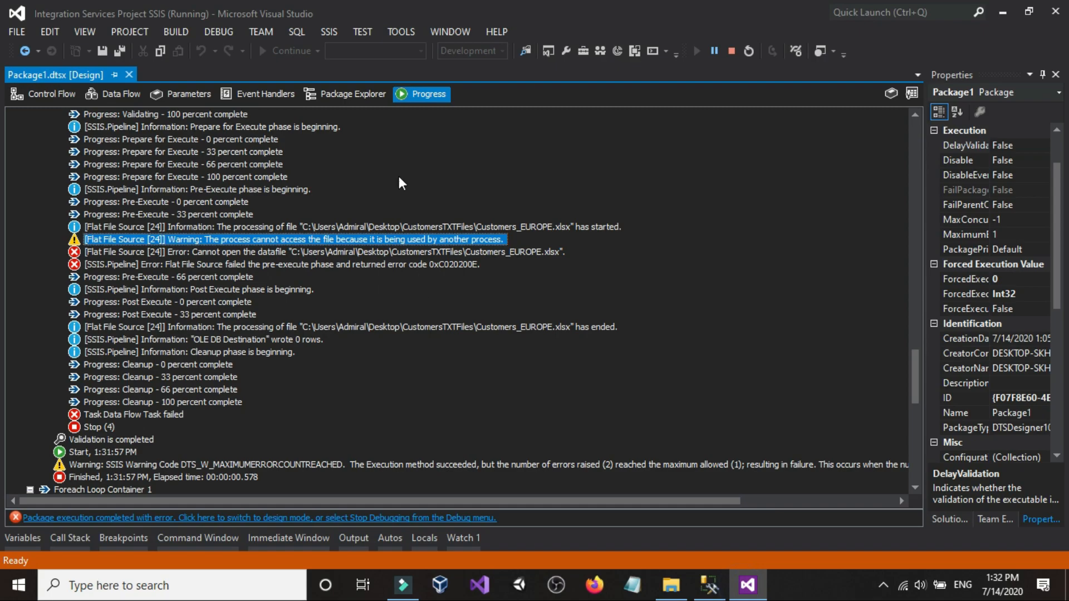
left_click(44, 96)
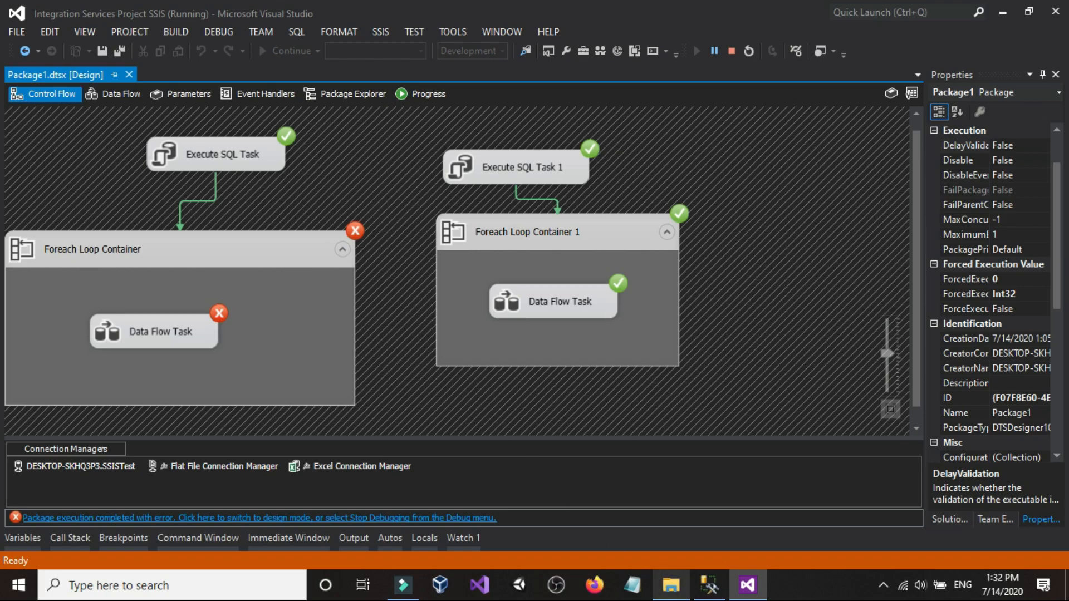
left_click(671, 585)
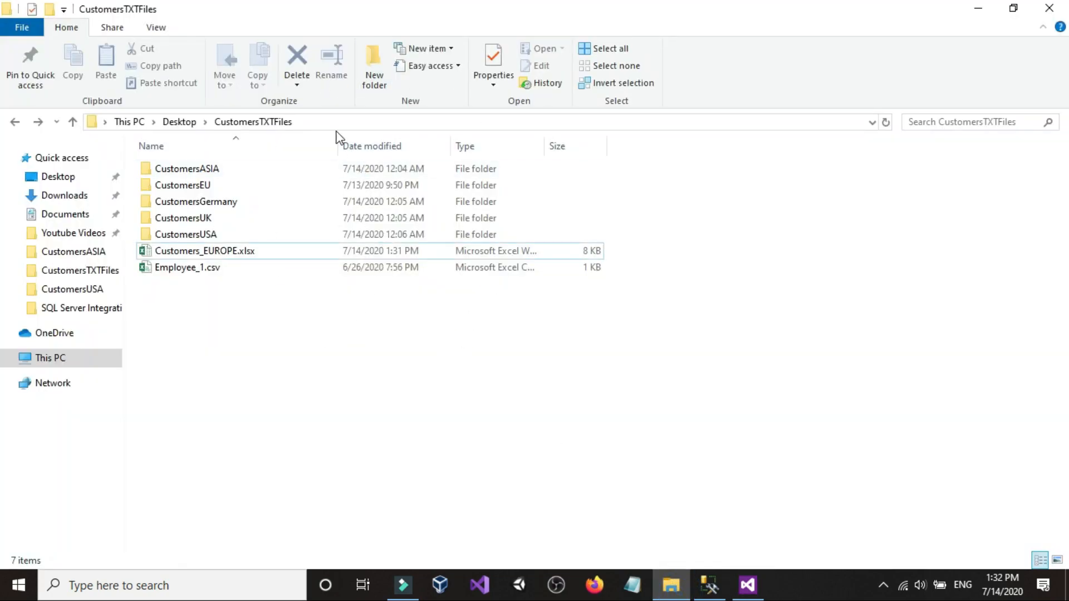
left_click(747, 584)
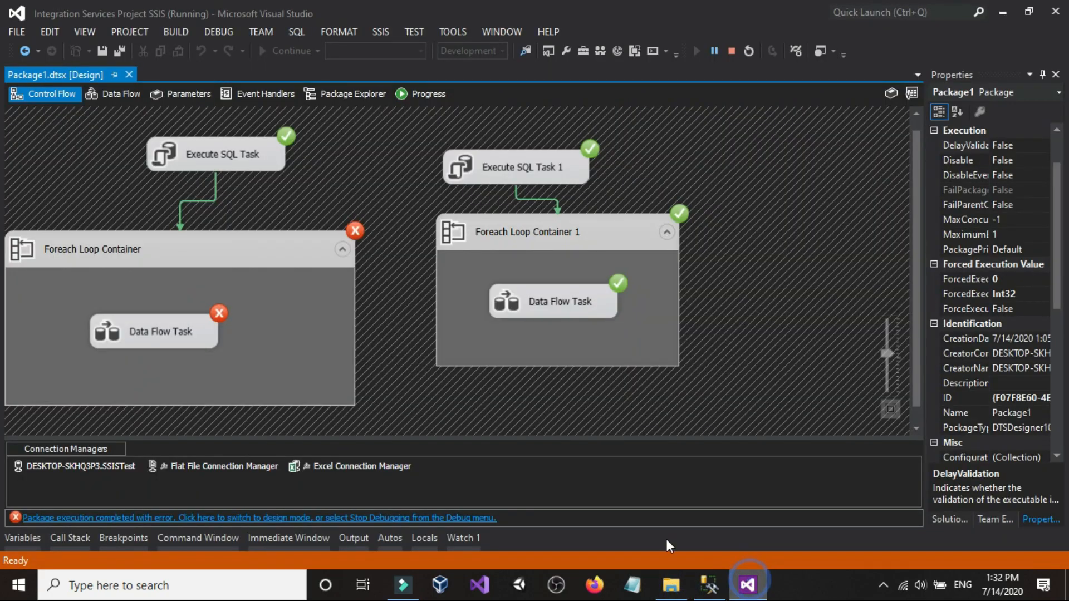
left_click(708, 586)
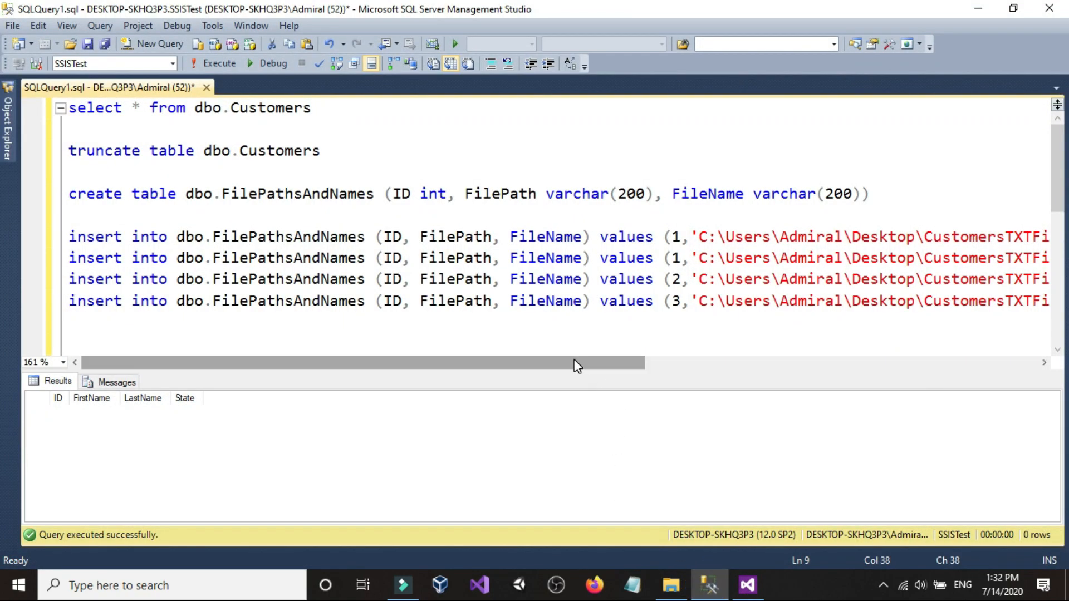
mouse_move(598, 362)
left_mouse_down()
mouse_move(888, 366)
mouse_move(579, 364)
left_mouse_up()
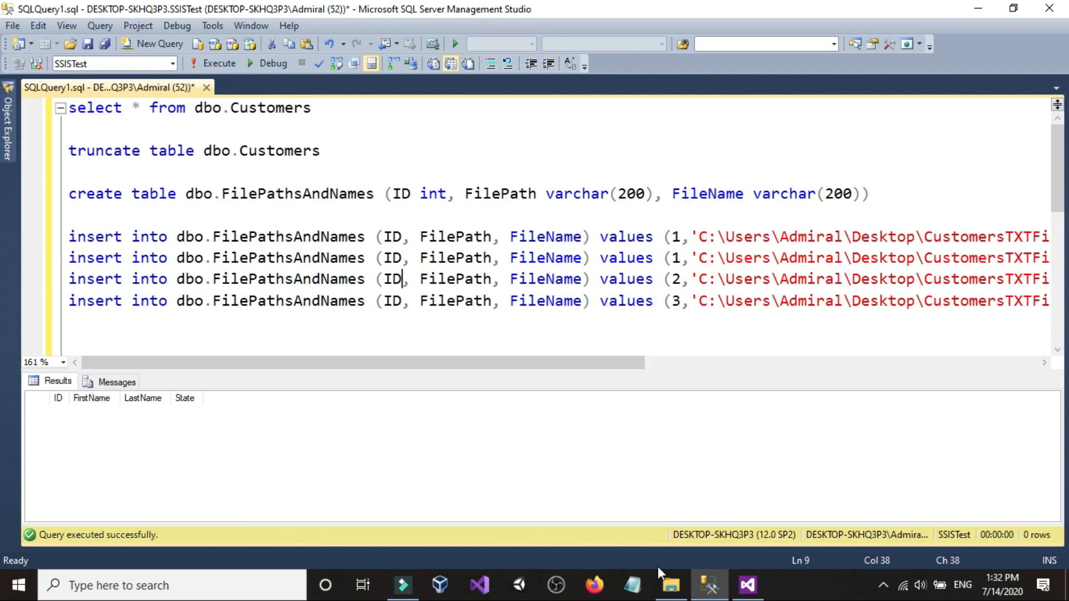
mouse_move(677, 590)
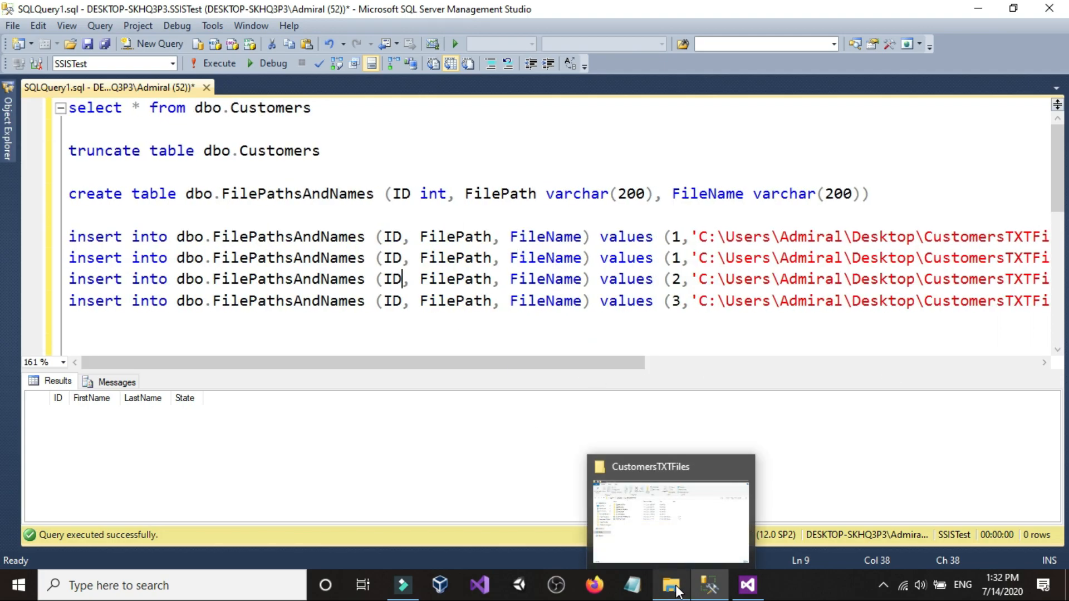
left_click(748, 585)
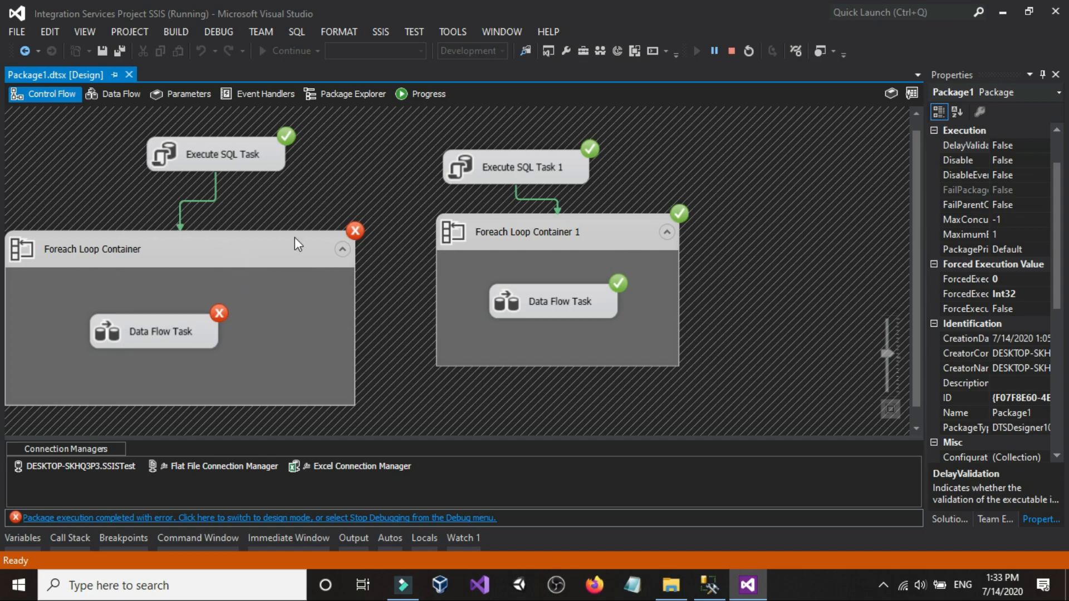
Step: Stop debugging and connect Foreach Loop Container to Foreach Loop Container 1 with a success precedence constraint
left_click(732, 52)
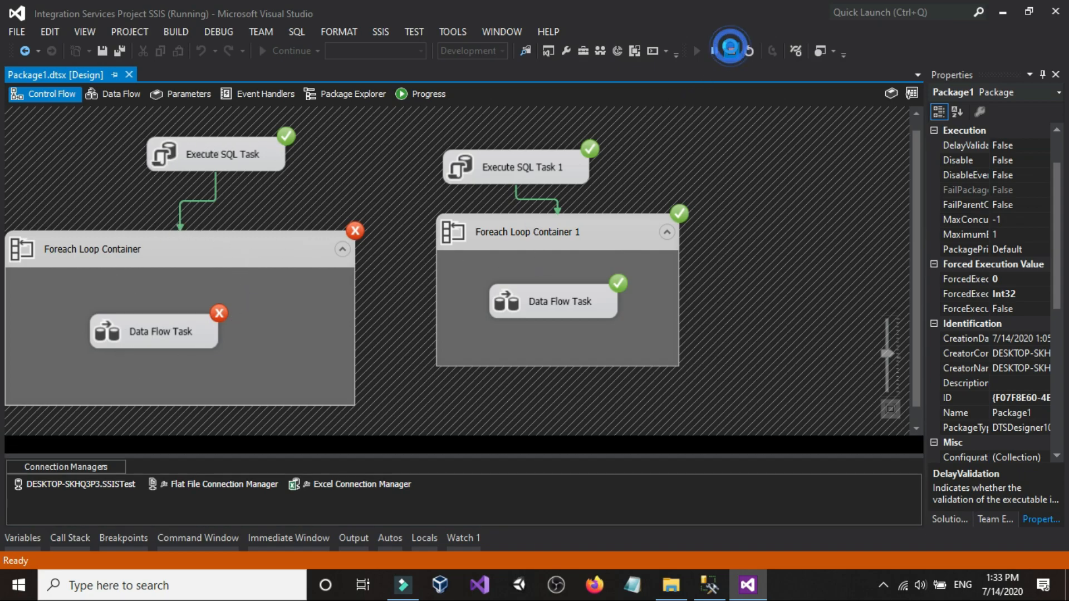
left_click(417, 339)
left_click_drag(371, 426, 625, 333)
left_click(594, 178)
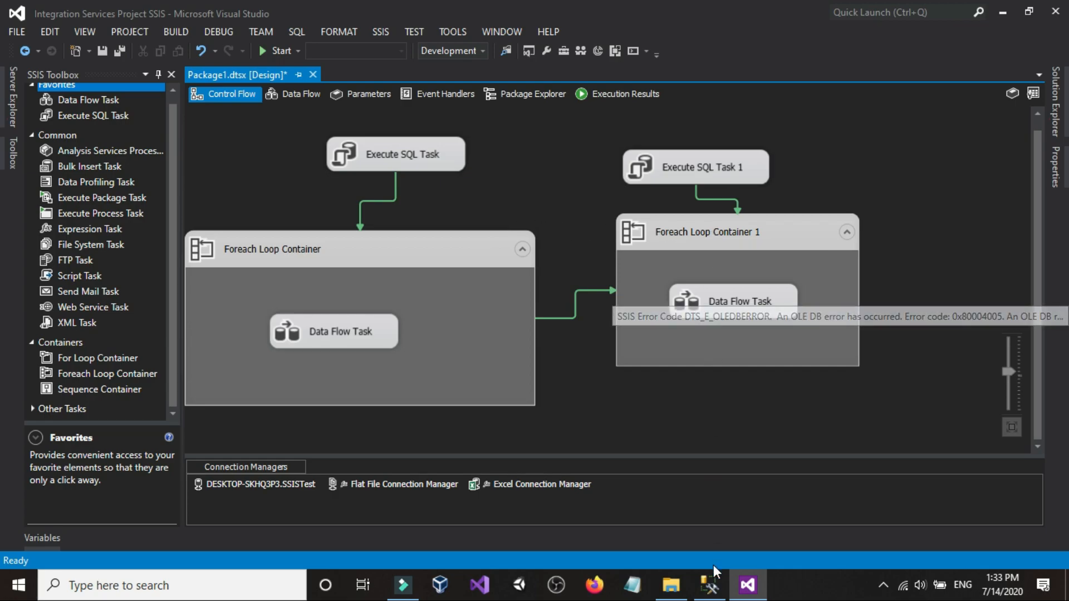
Step: Switch to SQL Server Management Studio, truncate dbo.Customers, and run its select query before and after the truncation
left_click(708, 586)
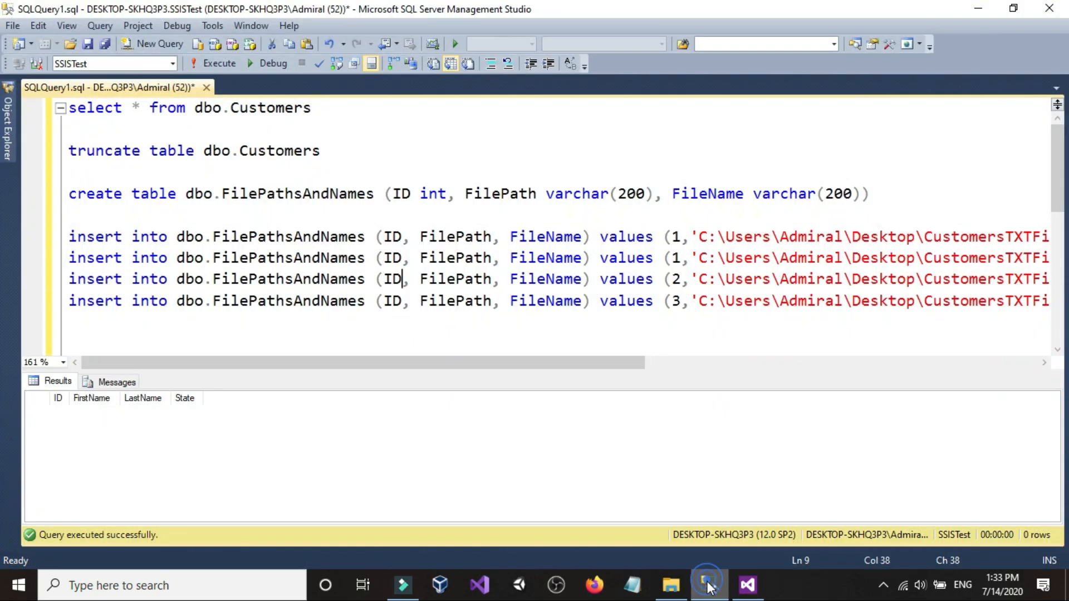
left_click(359, 121)
key("shift+Home")
key("F5")
left_click(340, 157)
key("shift+Home")
key("F5")
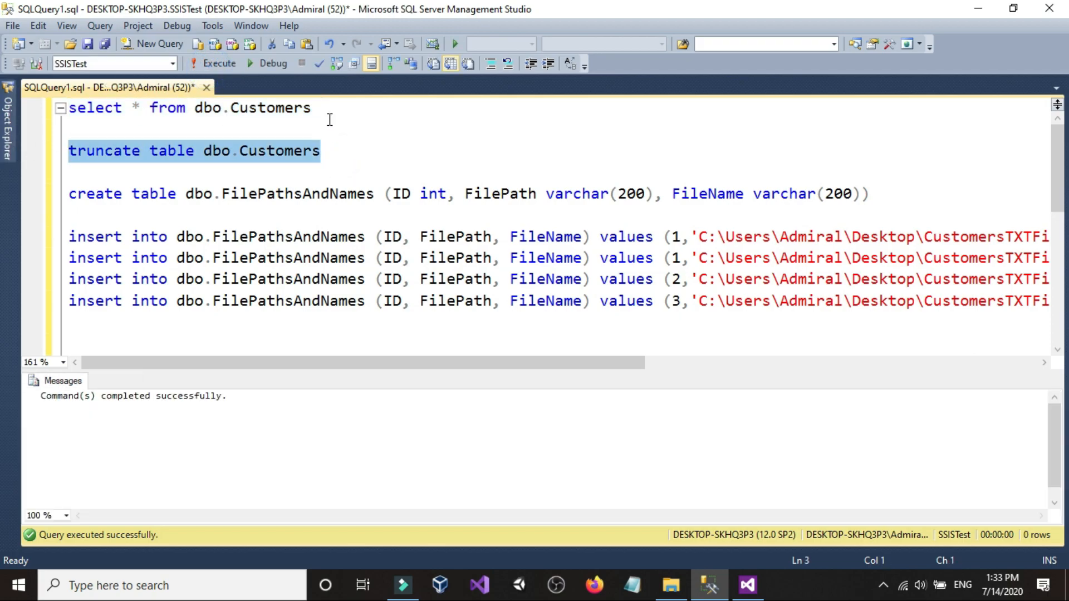
left_click(322, 111)
key("shift+Home")
left_click(215, 63)
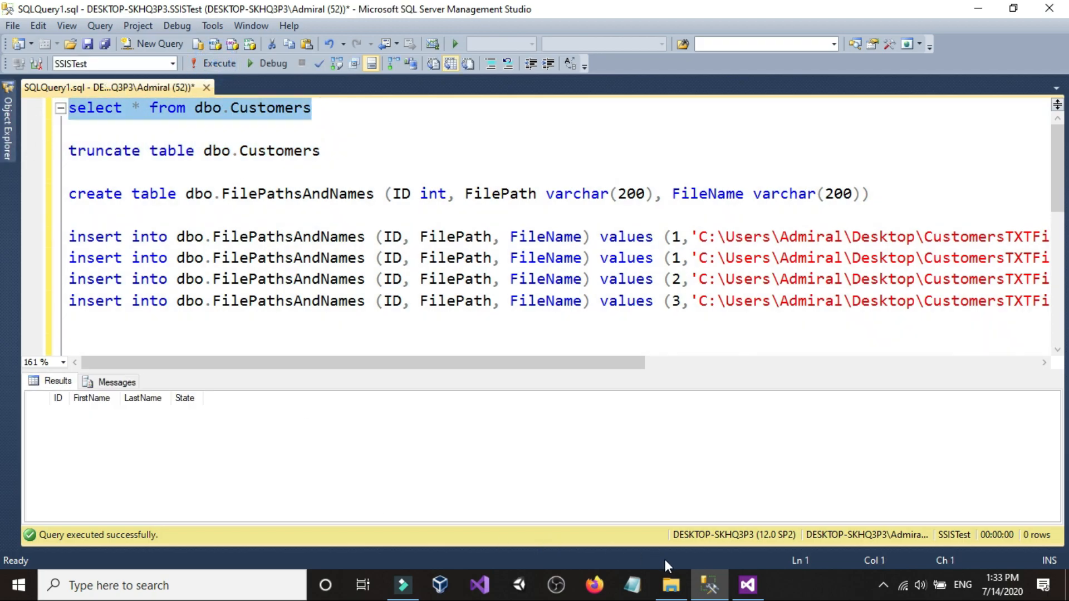
Step: Switch back to Visual Studio, run the package with the linked Foreach loops, and stop debugging after the execution
left_click(748, 585)
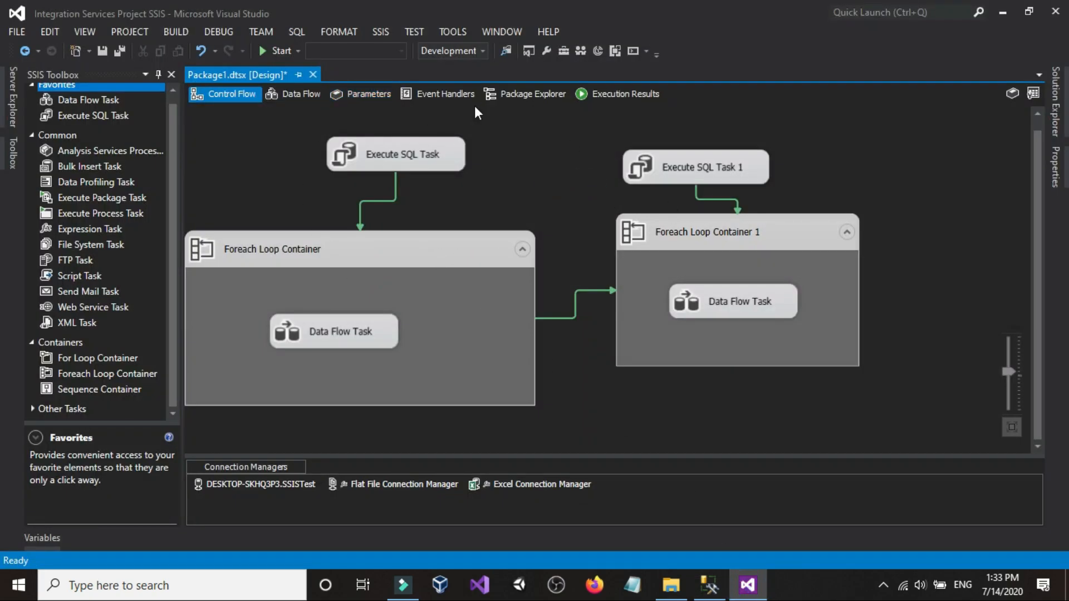
left_click(279, 51)
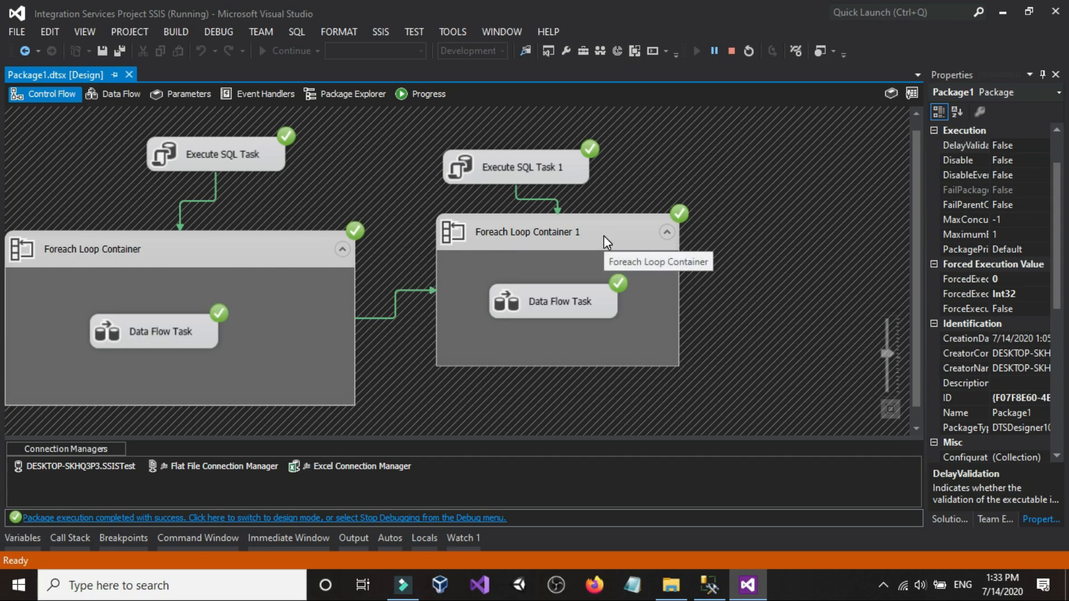
left_click(731, 50)
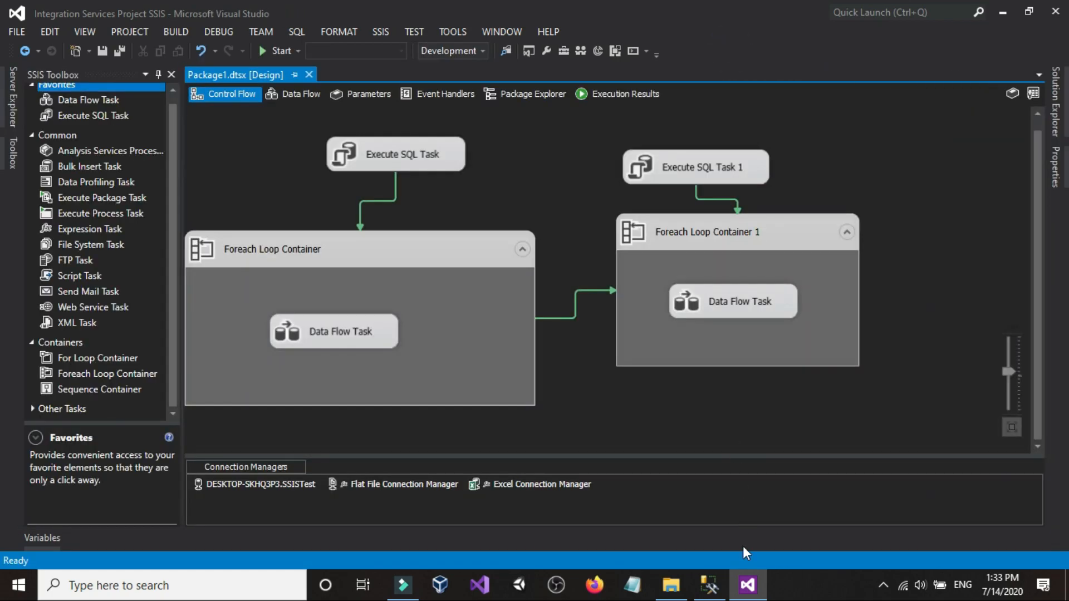
Step: Switch to SQL Server Management Studio, run the select query on dbo.Customers, and examine the loaded rows
left_click(709, 585)
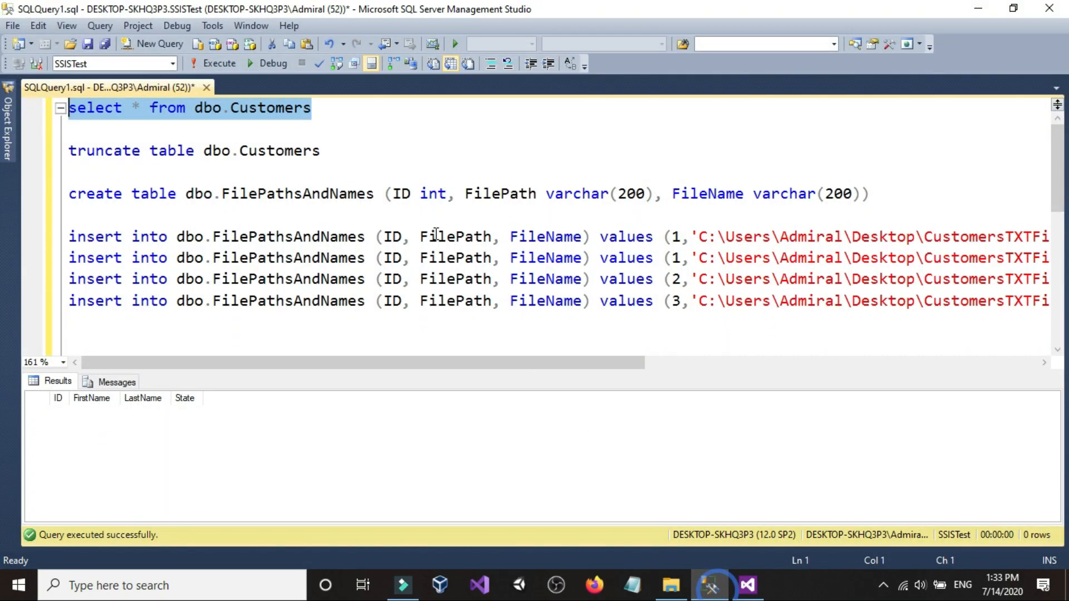
left_click(214, 63)
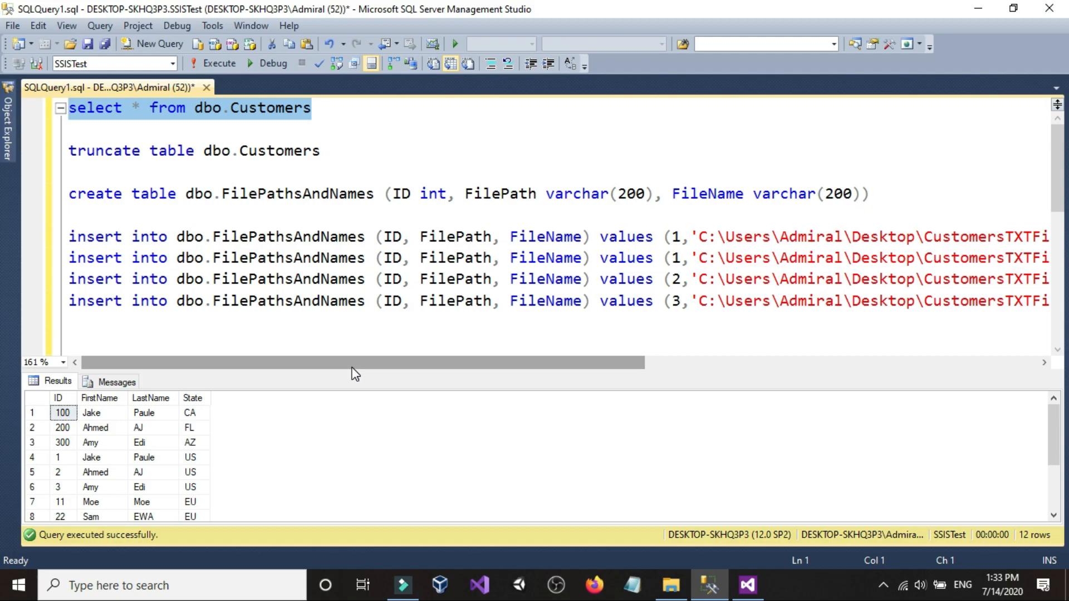
left_click_drag(352, 371, 353, 168)
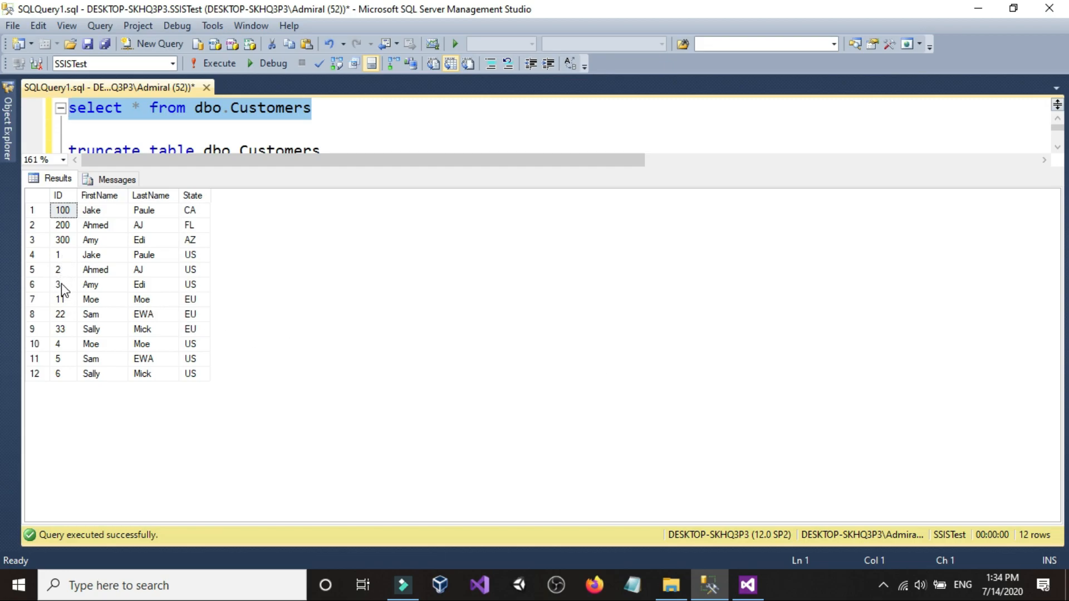
left_click_drag(62, 345, 61, 375)
left_click(62, 375)
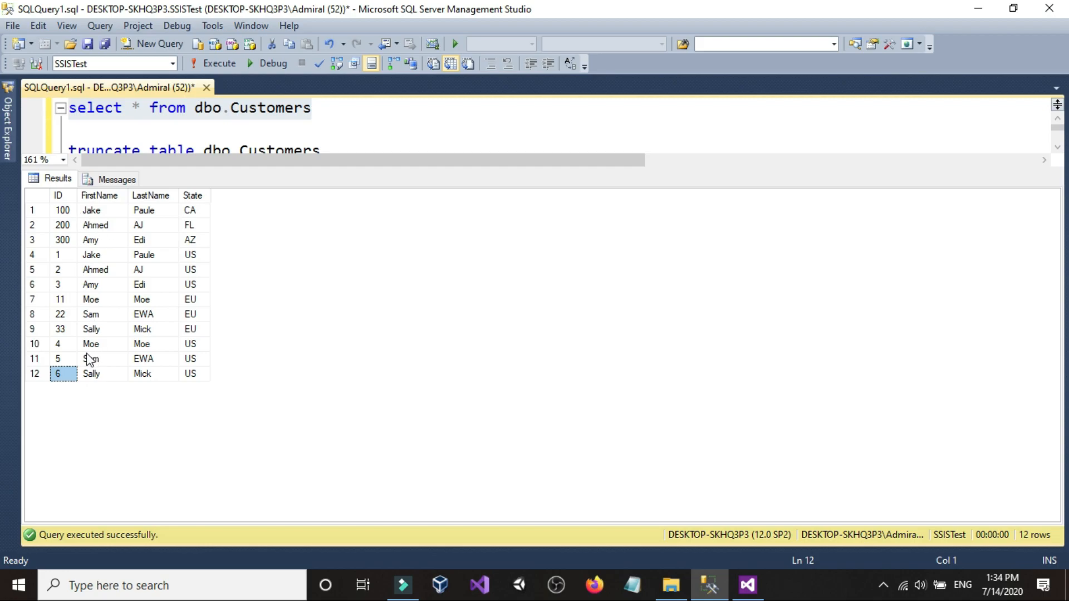
left_click_drag(106, 212, 98, 241)
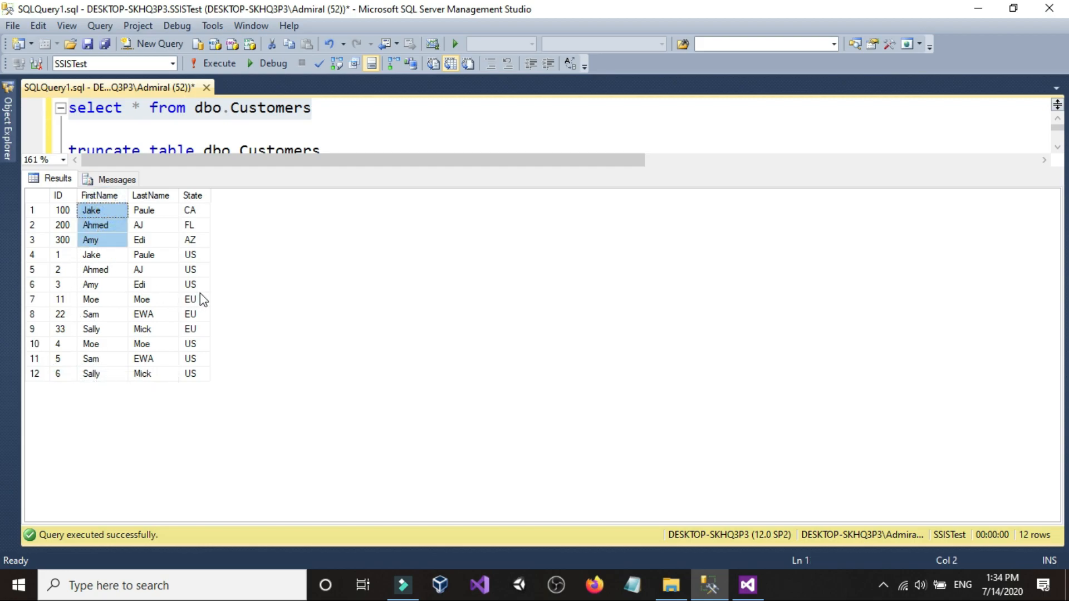
left_click_drag(192, 300, 195, 336)
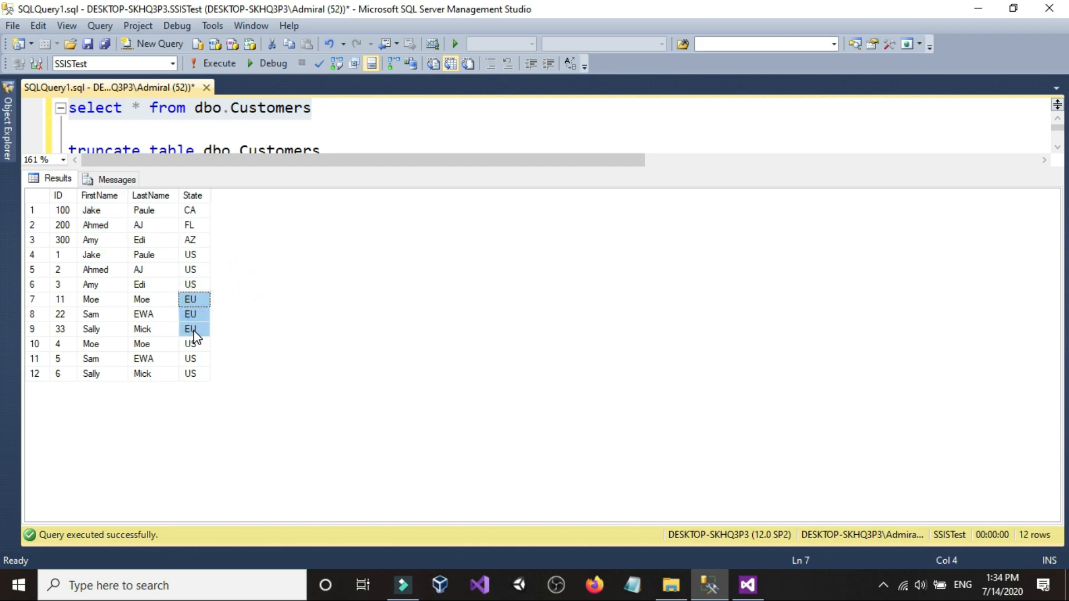
Step: Open Customers_EUROPE.xlsx from the CustomersTXTFiles folder and compare its rows with the dbo.Customers query results
left_click(671, 585)
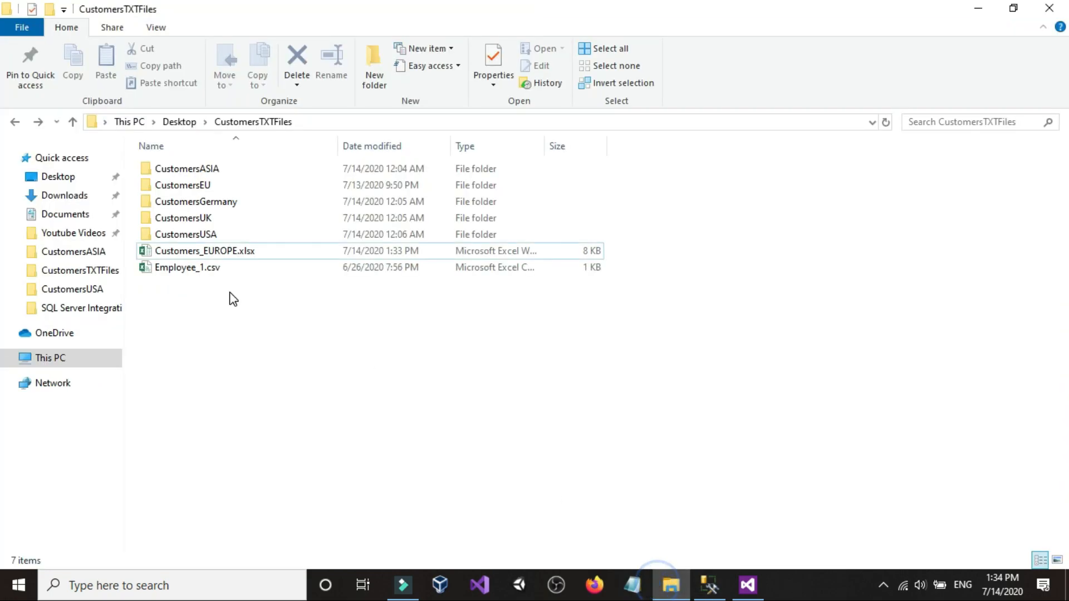
left_click(230, 254)
double_click(230, 254)
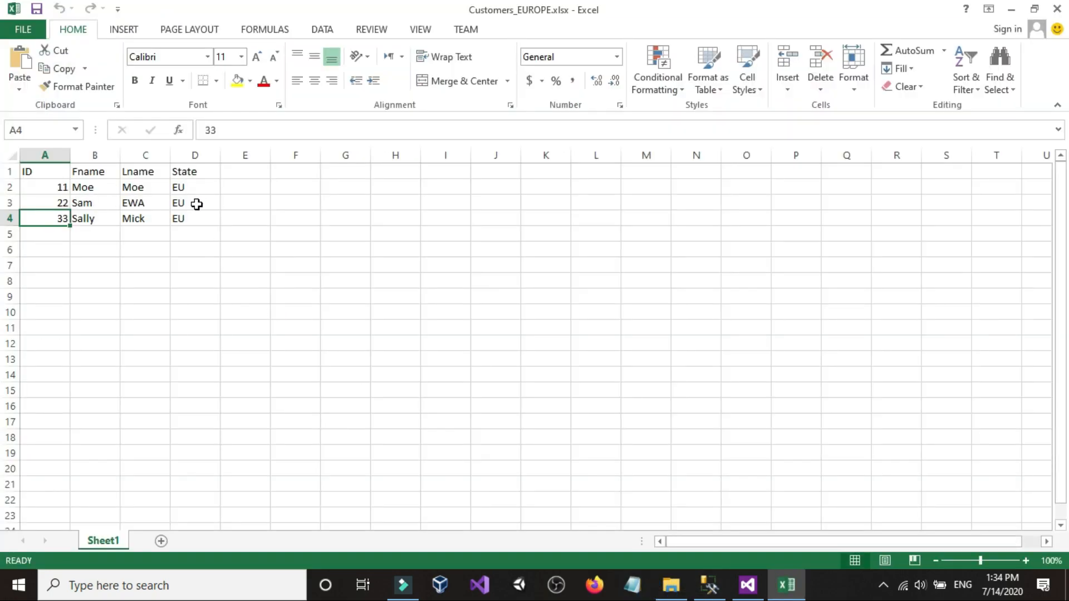
left_click(1057, 9)
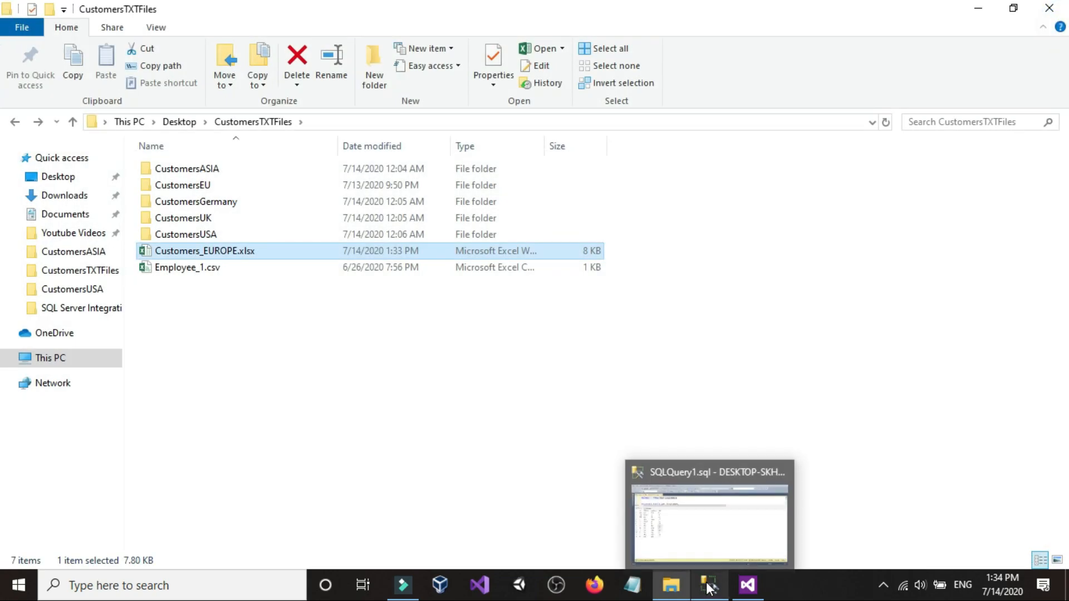
left_click(709, 585)
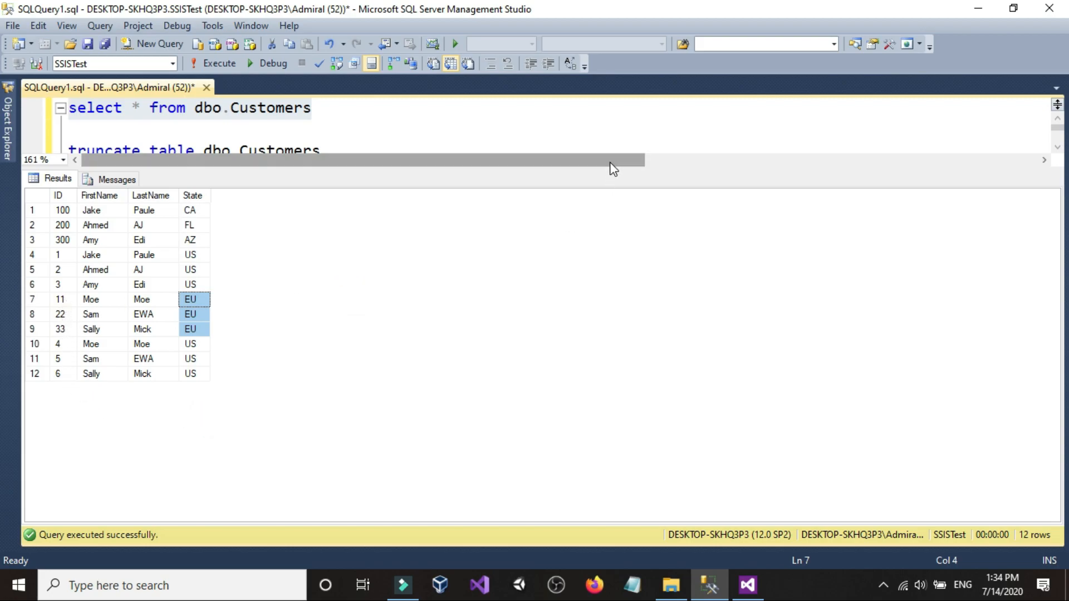
left_click_drag(607, 167, 601, 399)
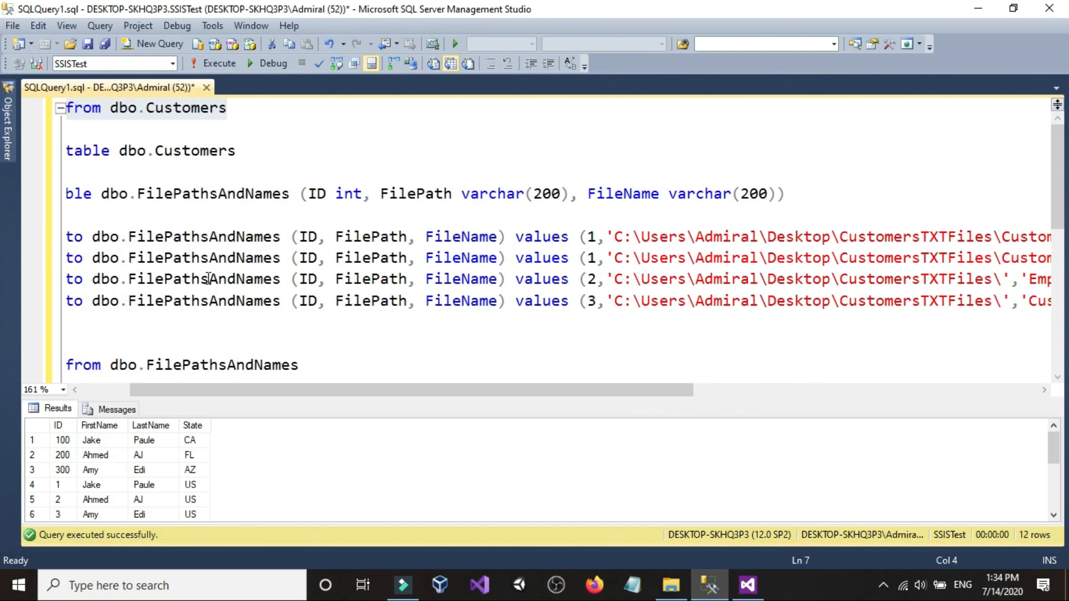
Step: Switch to File Explorer and look through the CustomersGermany, CustomersASIA and CustomersUK folders for their text files
left_click(671, 584)
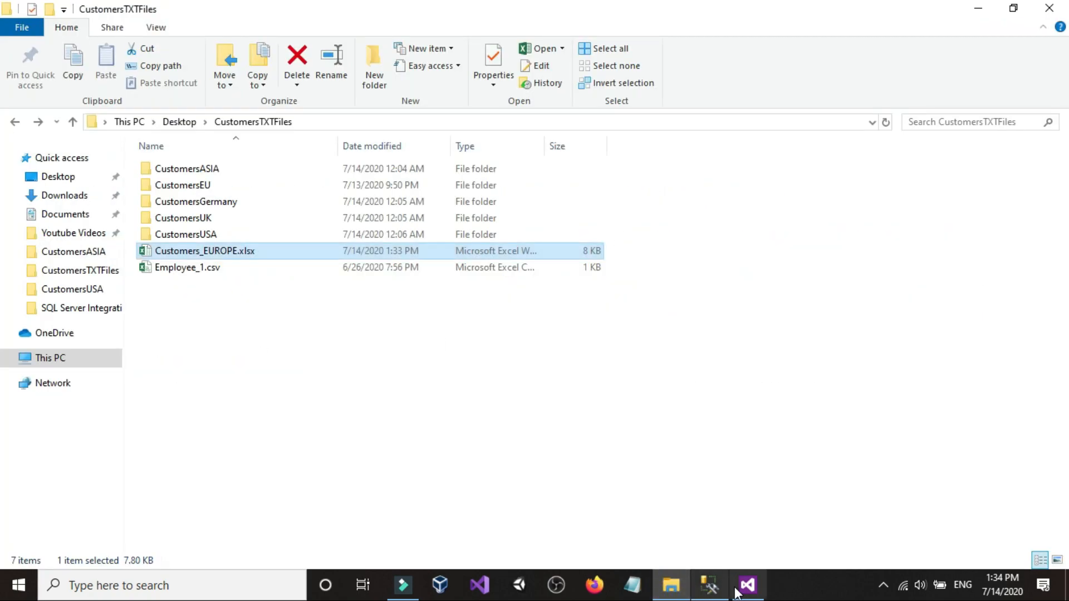
left_click(381, 350)
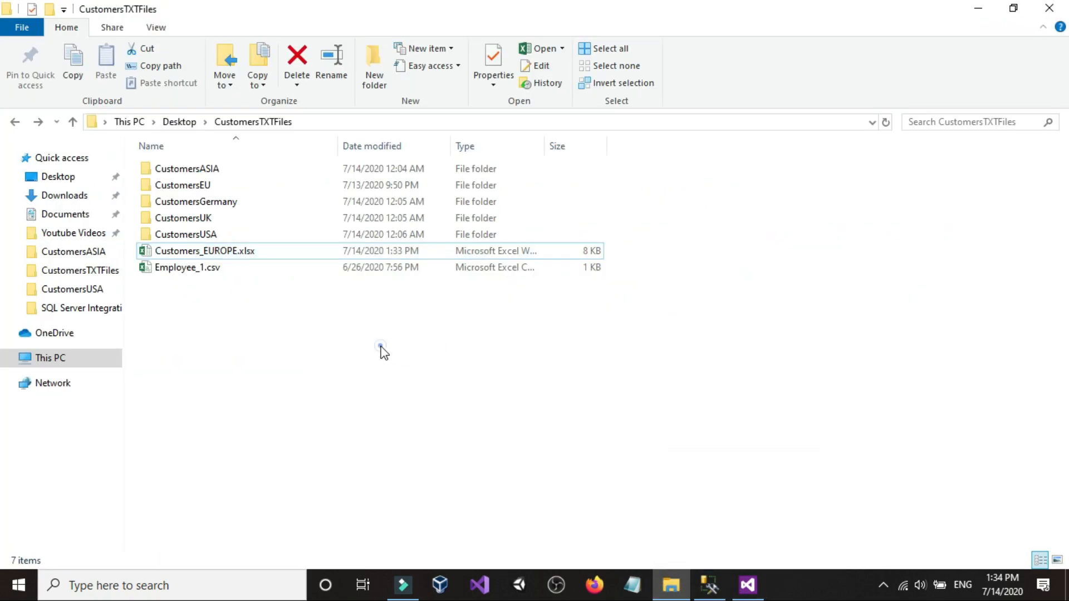
double_click(179, 203)
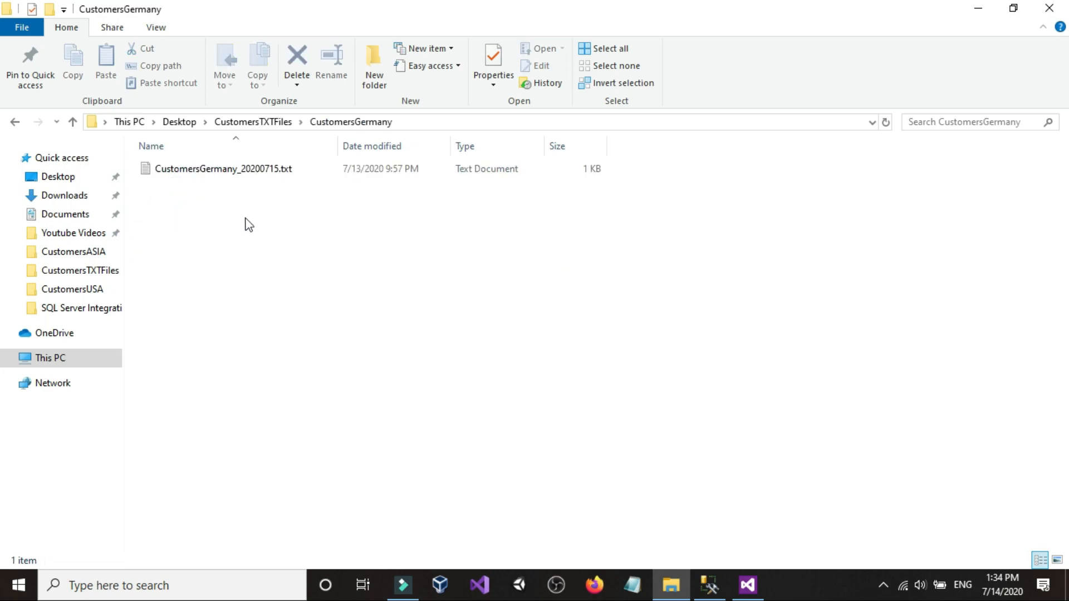
left_click(425, 121)
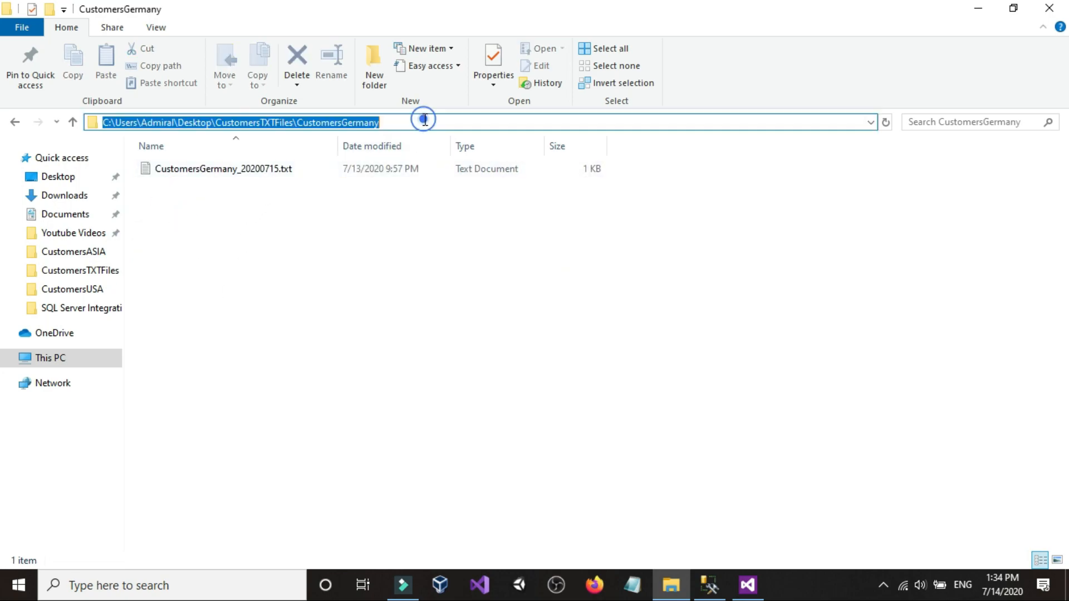
left_click(363, 262)
left_click(16, 122)
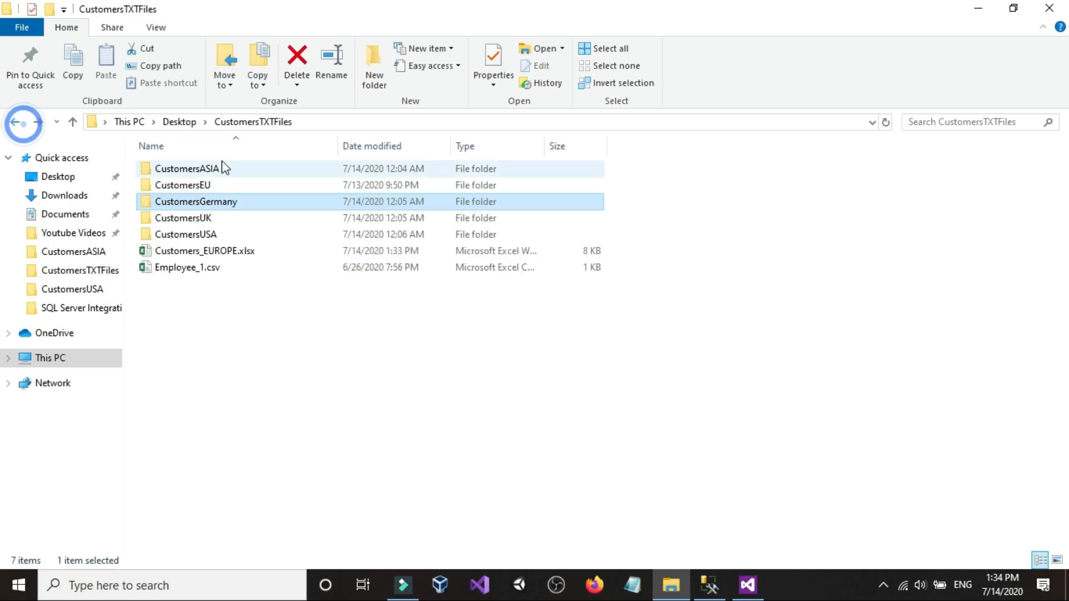
double_click(246, 168)
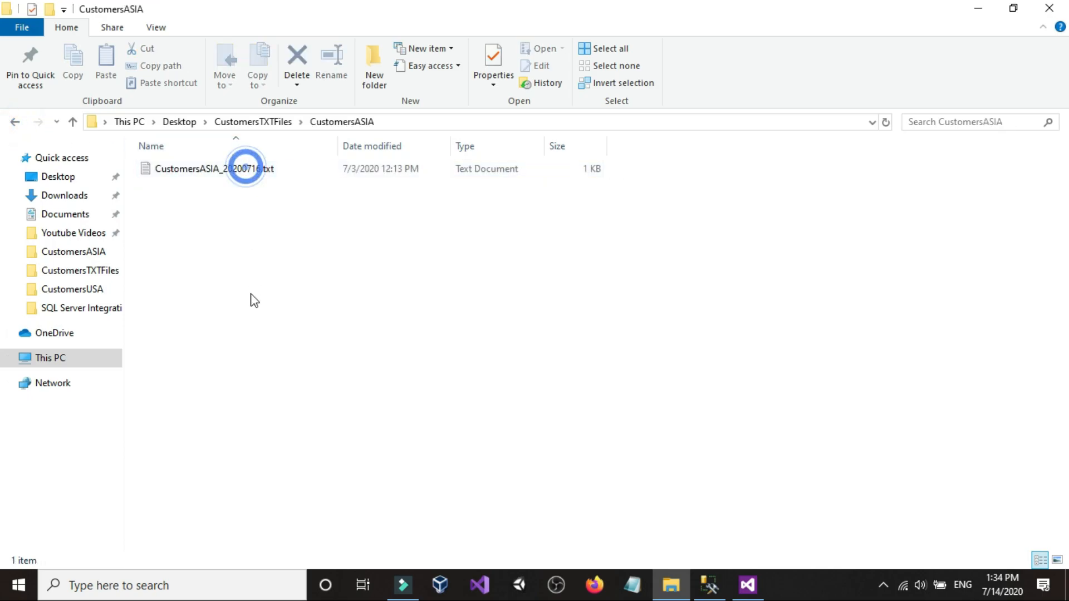
left_click(15, 122)
double_click(184, 218)
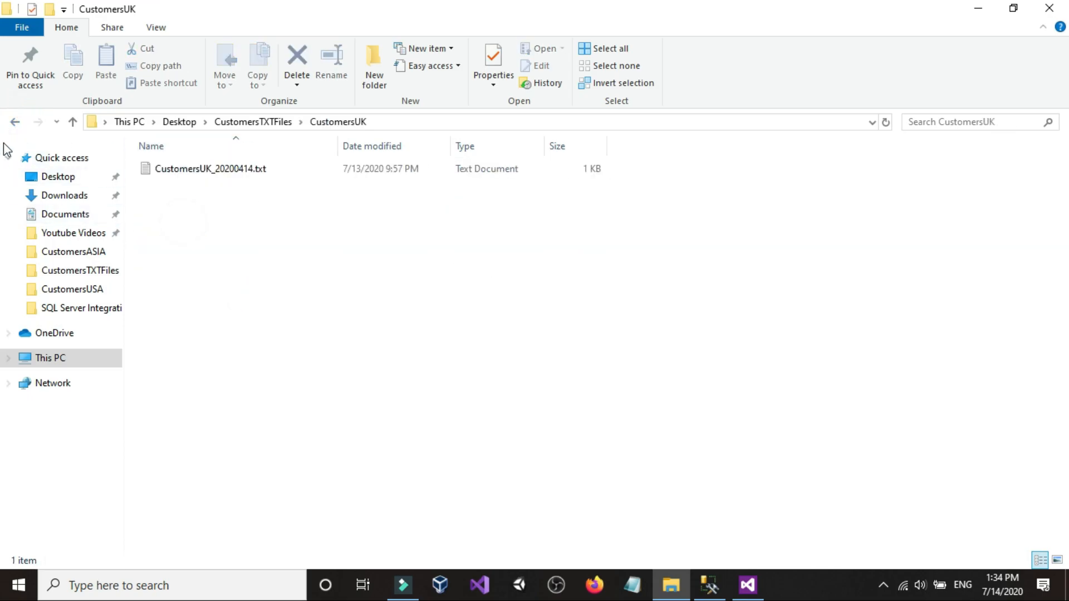
left_click(15, 121)
left_click(199, 359)
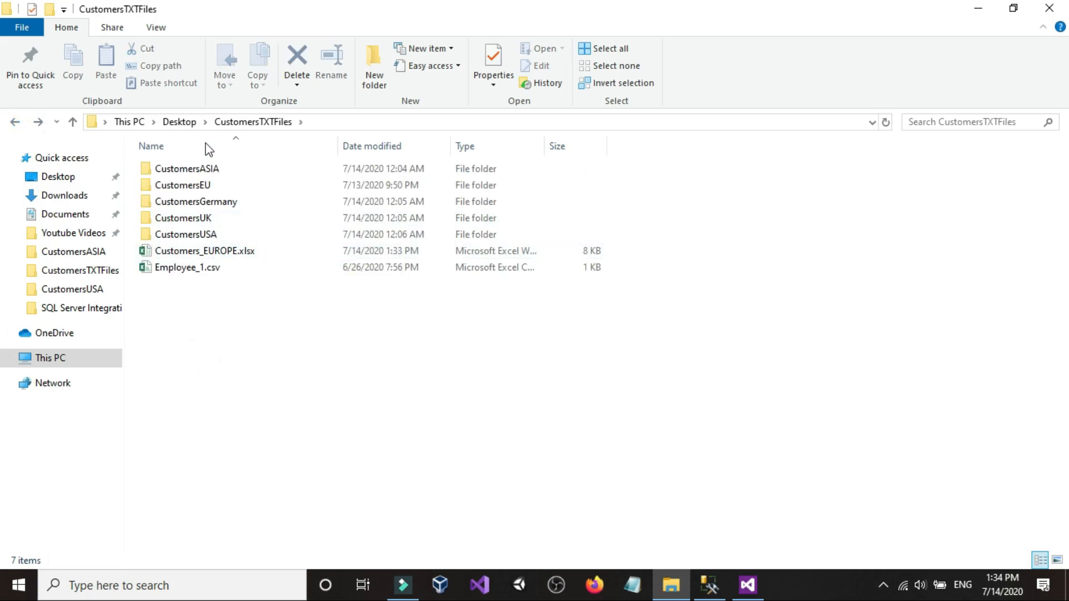
Step: Make three copies of CustomersASIA_20200716.txt inside the CustomersASIA folder
double_click(210, 170)
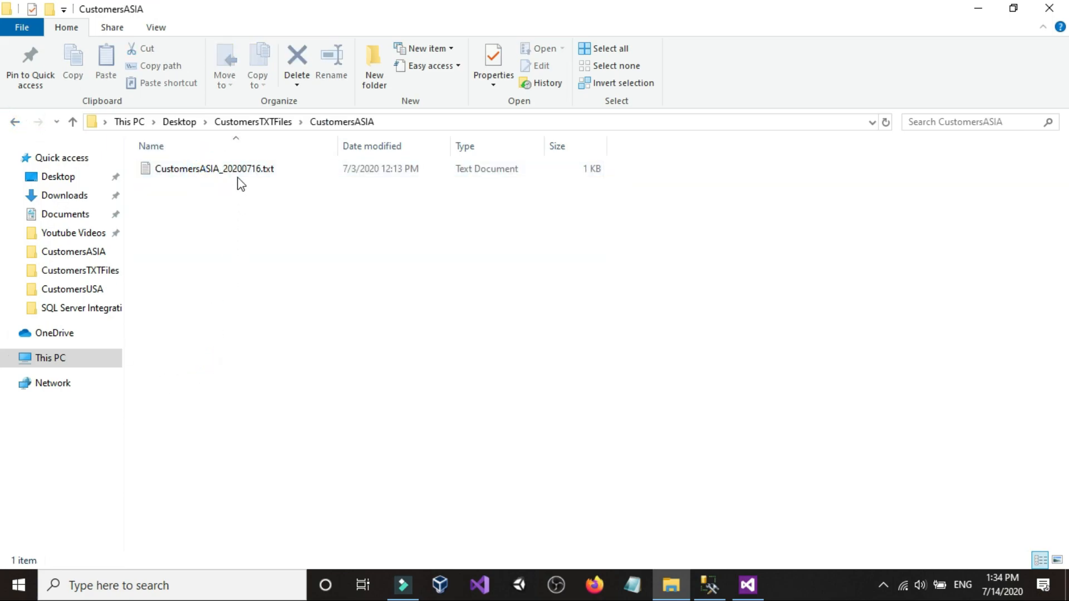
right_click(239, 173)
left_click(268, 455)
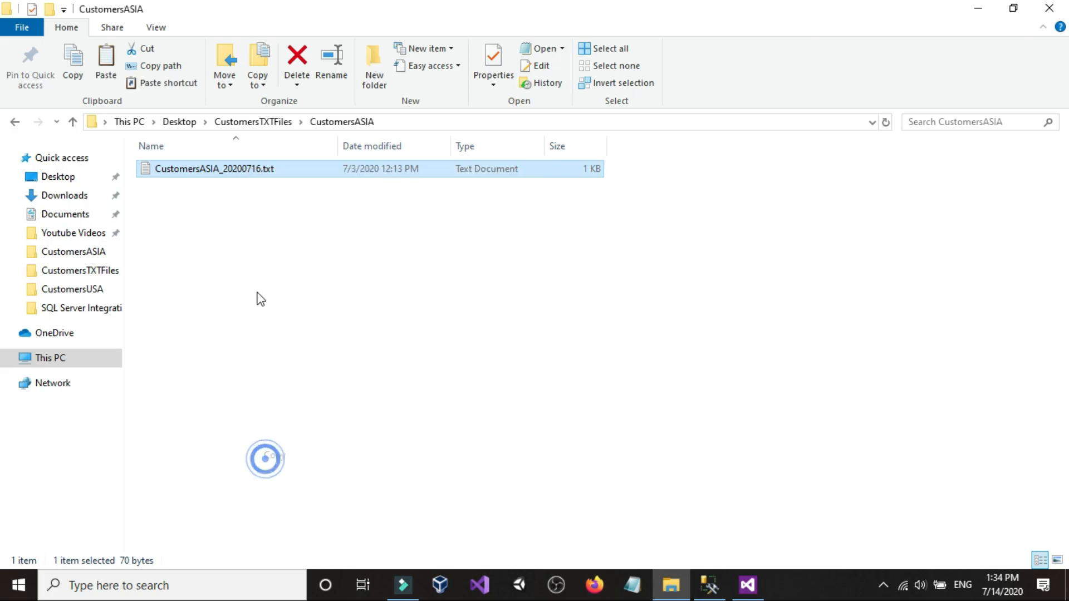
right_click(254, 289)
left_click(202, 271)
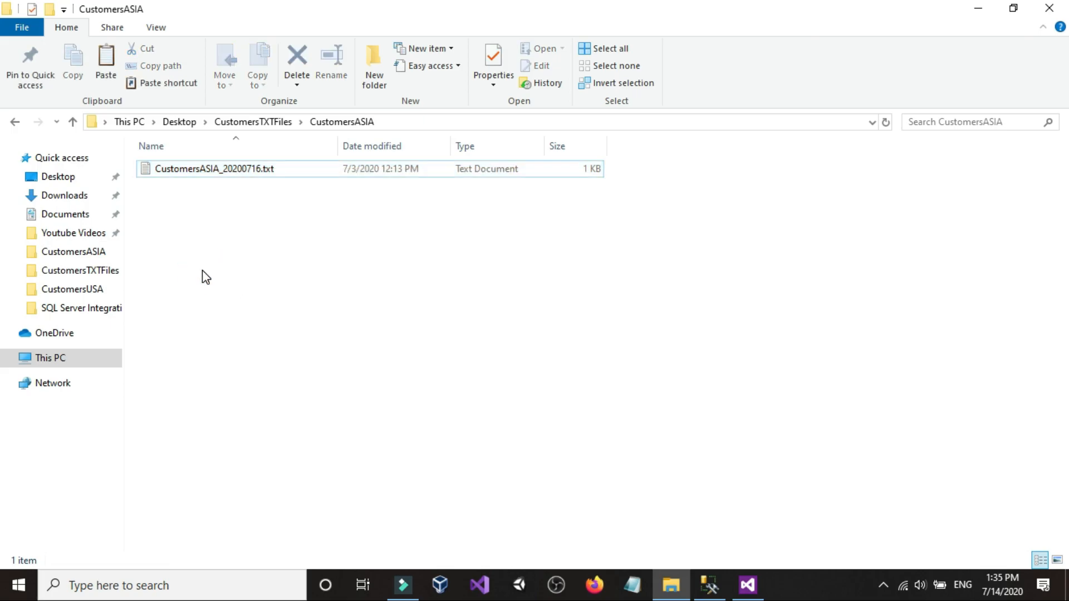
key("ctrl+v")
left_click(203, 269)
key("ctrl+v")
left_click(202, 270)
key("ctrl+v")
left_click(202, 270)
left_click(232, 219)
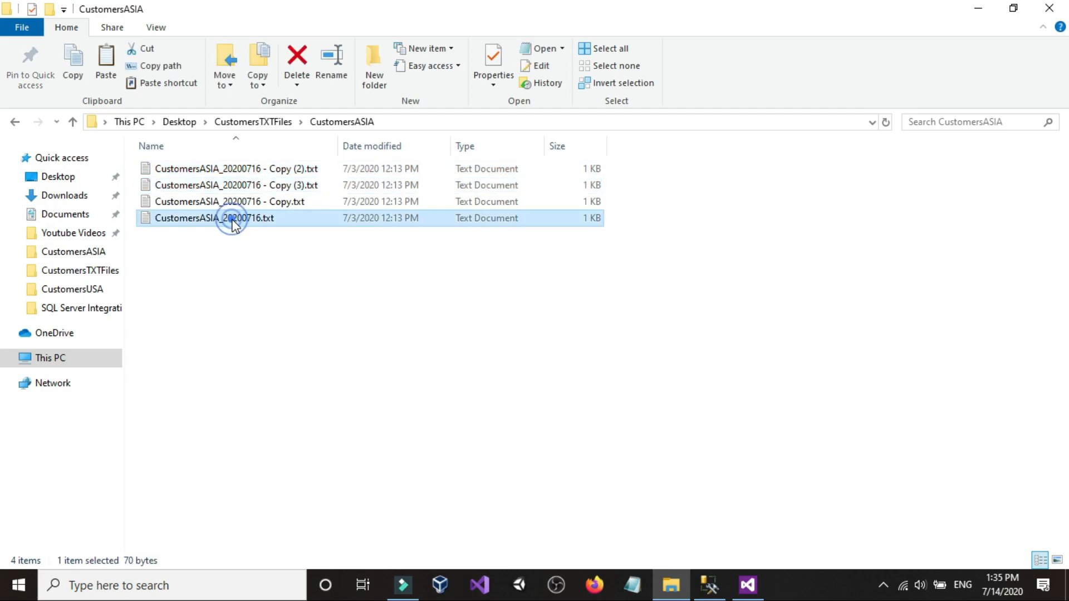
left_click(233, 283)
Step: Copy the full path of the CustomersASIA folder and switch to Visual Studio
left_click(424, 122)
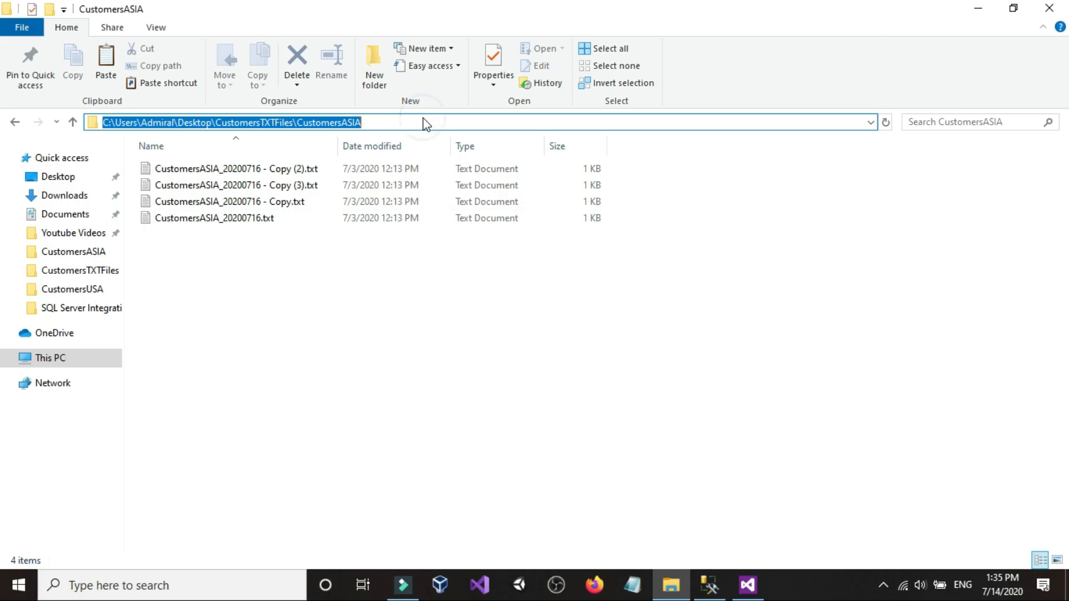
right_click(426, 123)
left_click(446, 166)
left_click(563, 318)
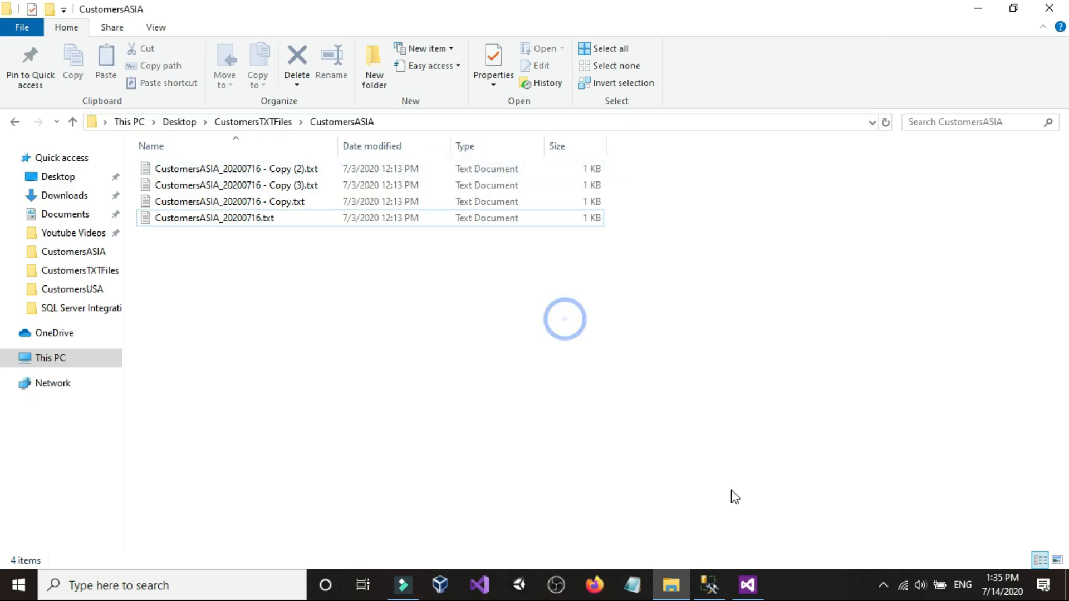
left_click(746, 590)
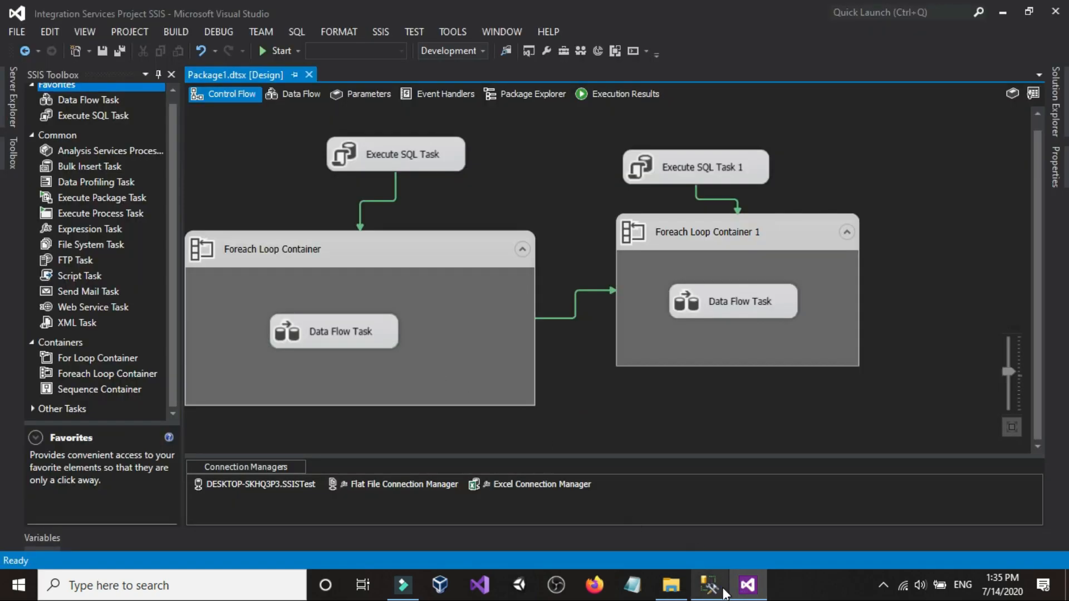
Step: Switch to SQL Server Management Studio and duplicate the Customers_EUROPE.xlsx insert statement on a new line directly below it
left_click(709, 585)
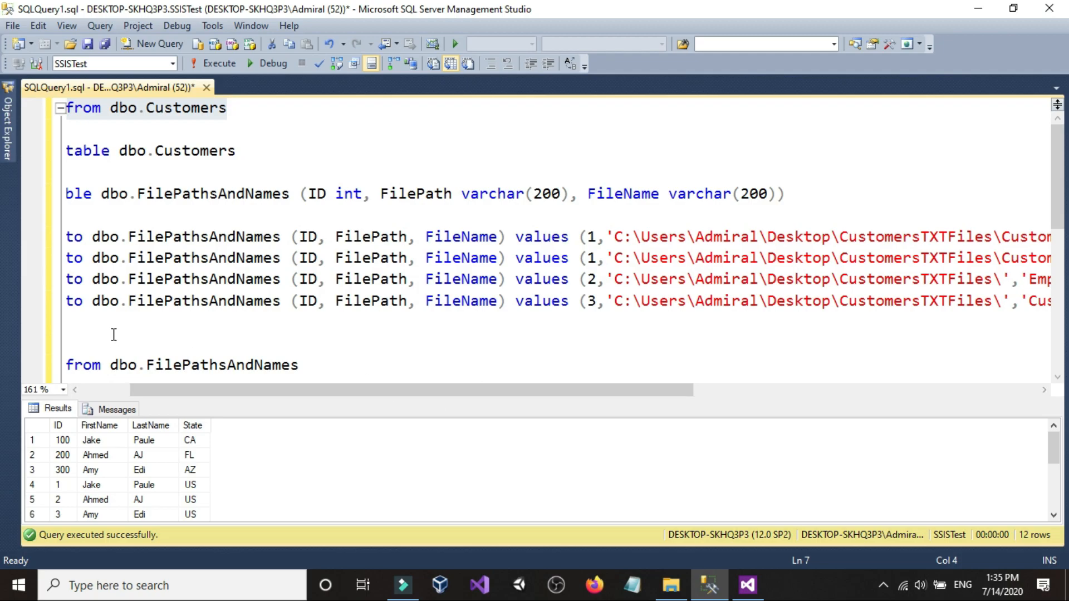
left_click_drag(242, 389, 118, 393)
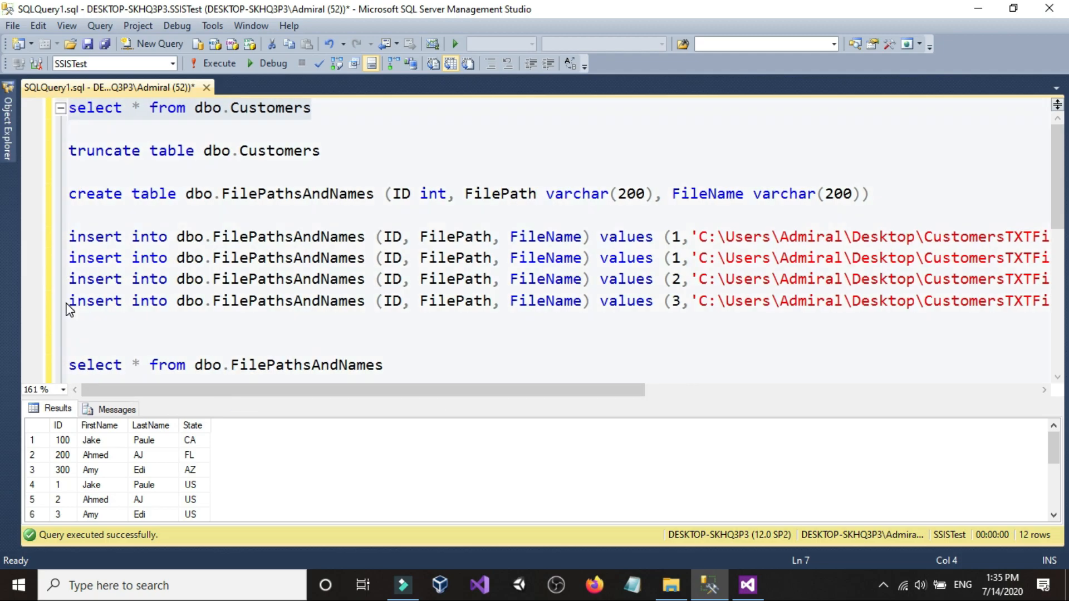
left_click_drag(69, 301, 1065, 302)
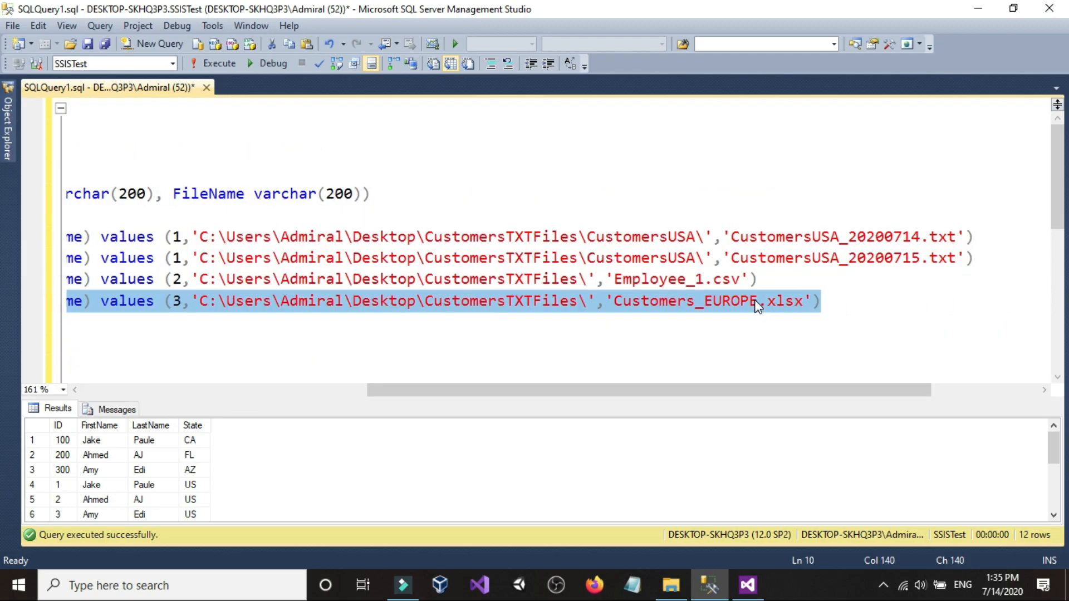
right_click(759, 302)
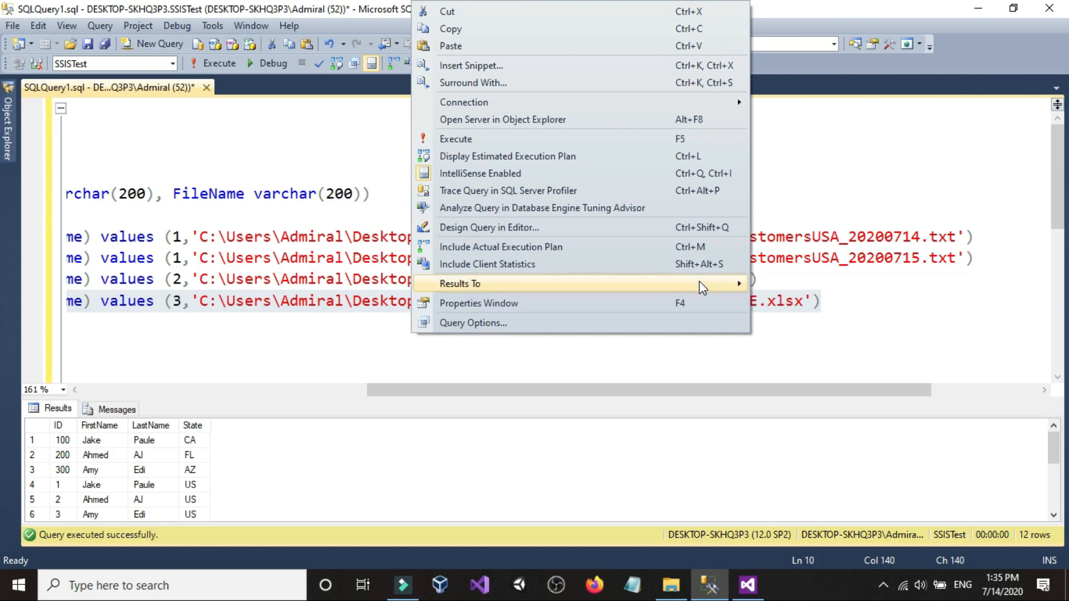
left_click(601, 31)
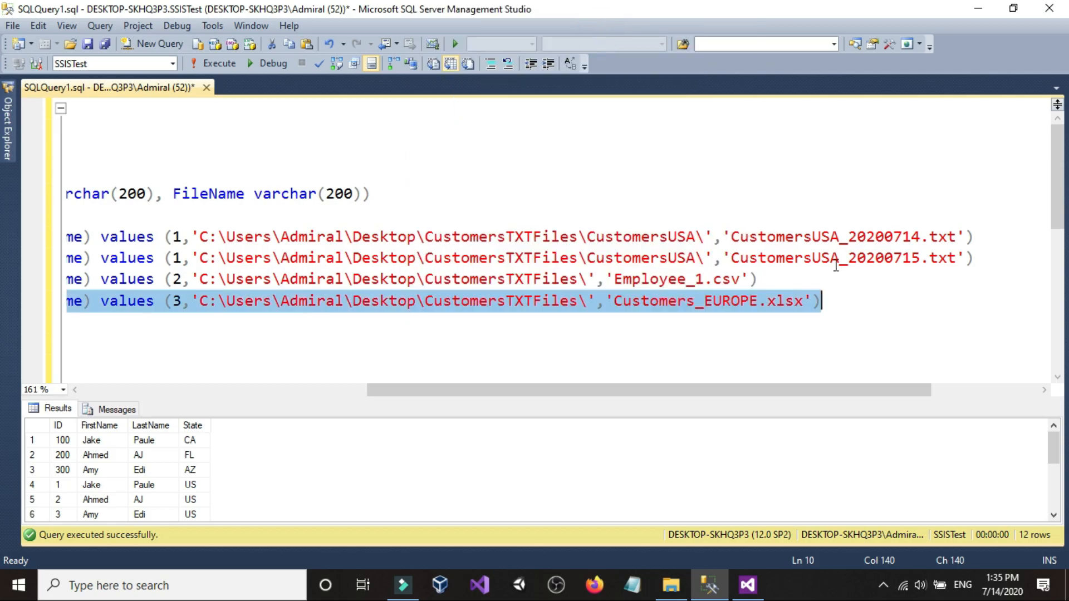
left_click(847, 301)
key("Return")
right_click(170, 333)
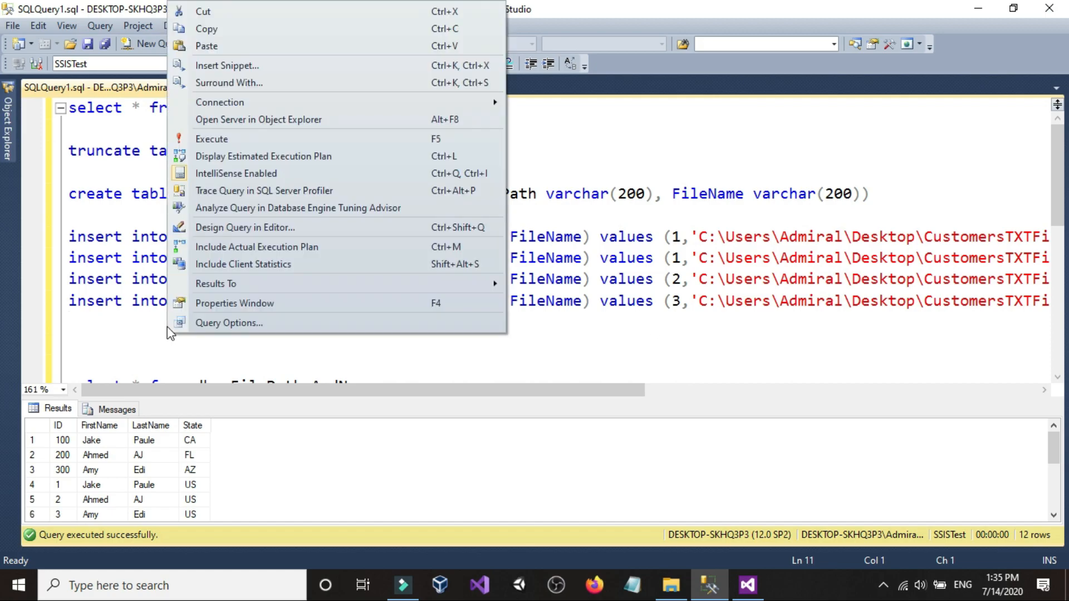
left_click(223, 43)
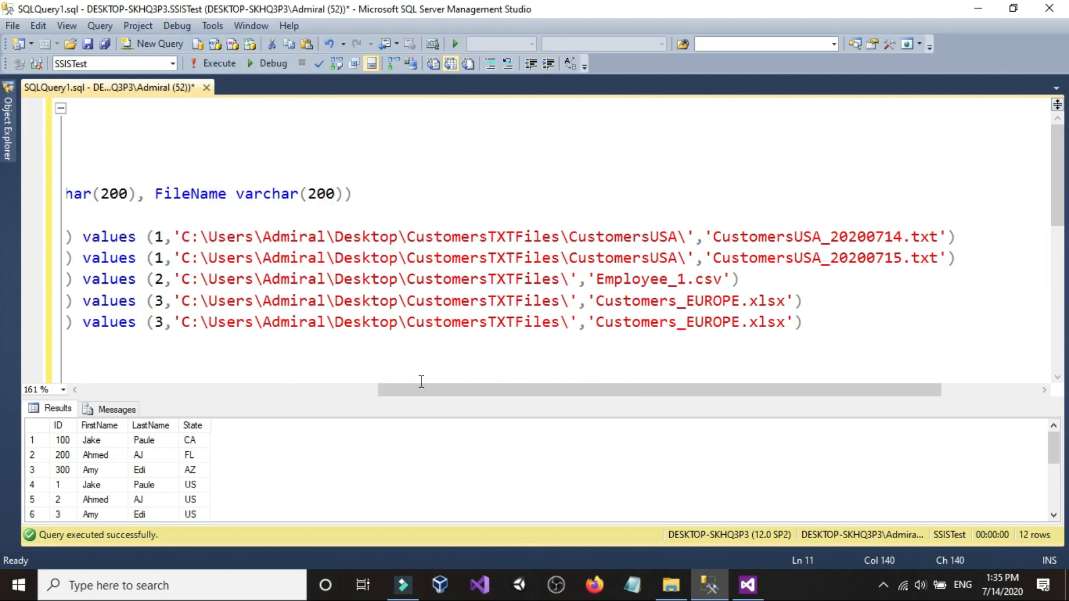
scroll(421, 381, "left", 10)
Step: Copy the CustomersASIA folder's full path from File Explorer and replace the last insert statement's folder path with it, keeping the trailing backslash
left_click(671, 584)
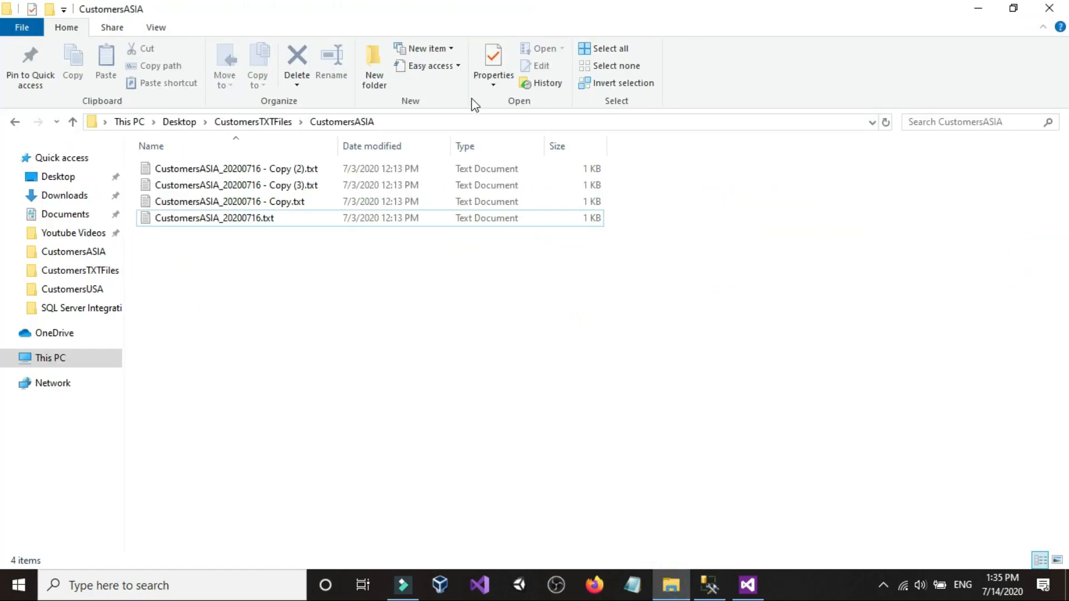
left_click(476, 126)
right_click(476, 125)
left_click(508, 174)
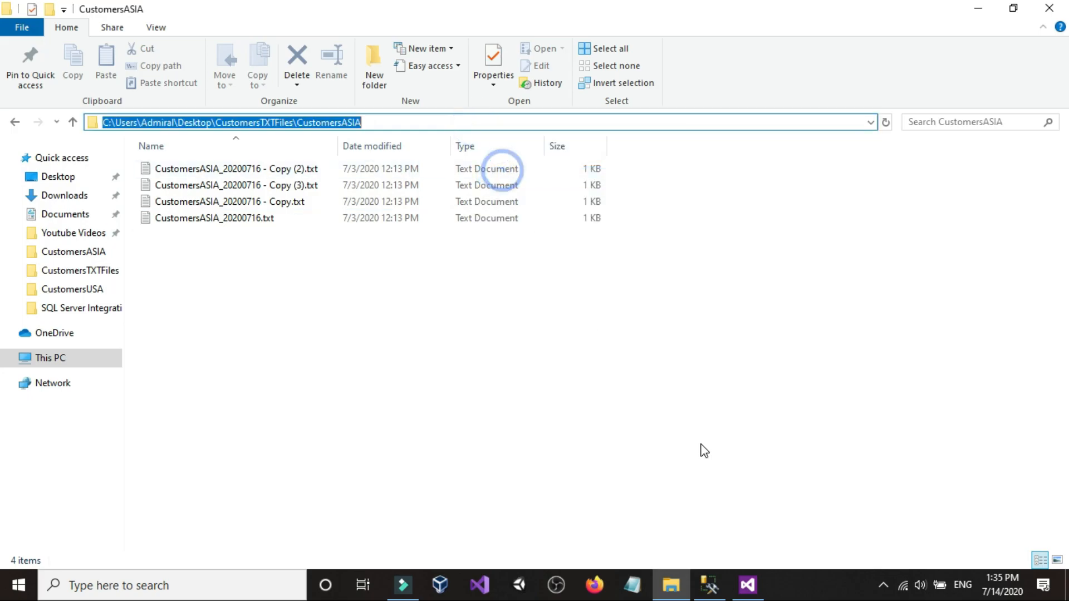
left_click(748, 586)
left_click(708, 582)
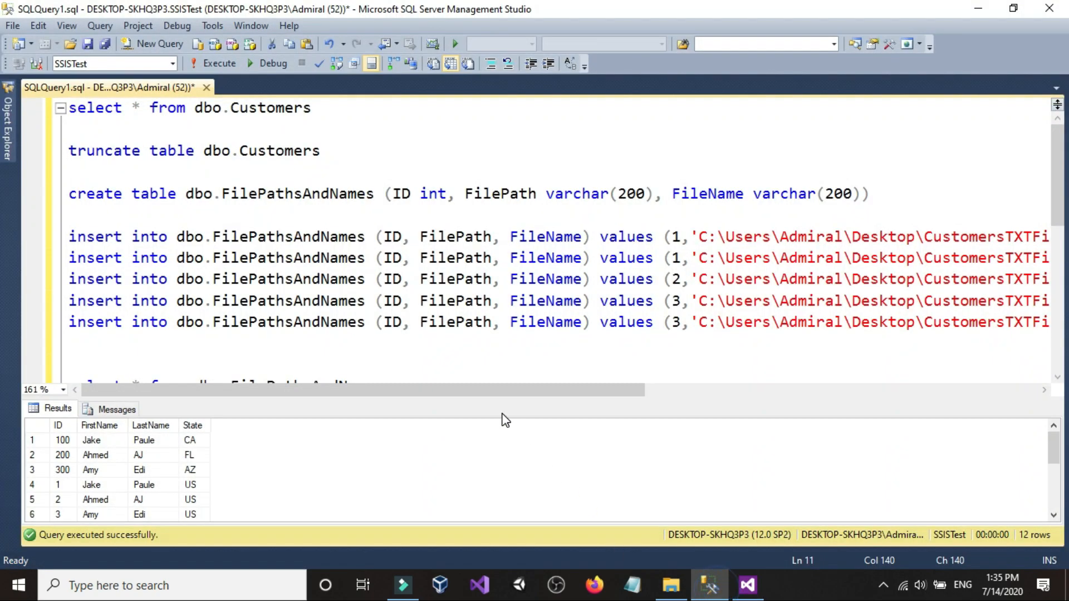
scroll(483, 390, "right", 10)
left_click_drag(280, 323, 659, 326)
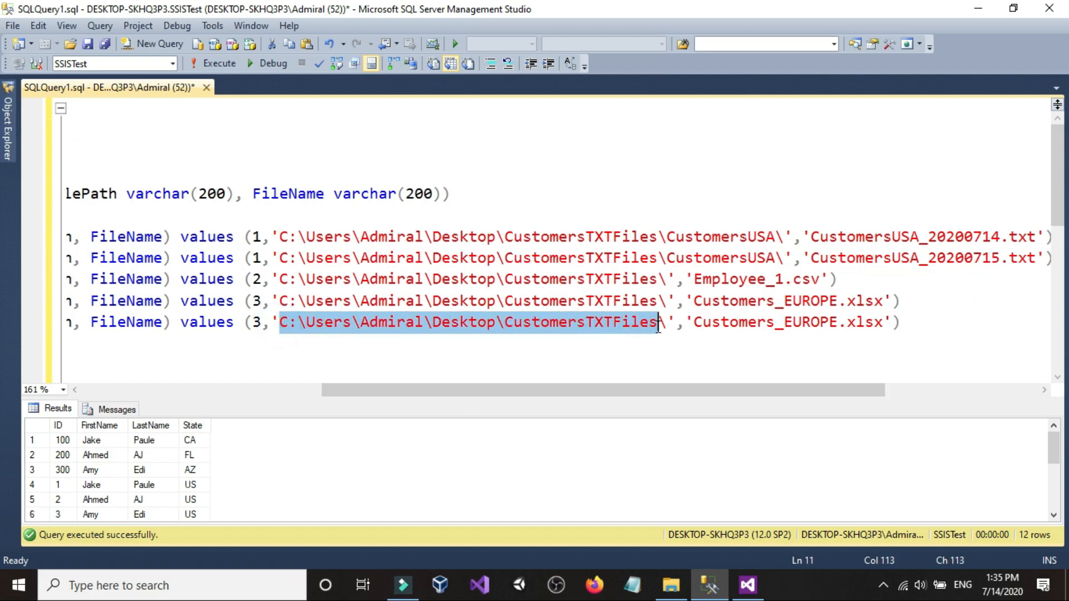
right_click(636, 325)
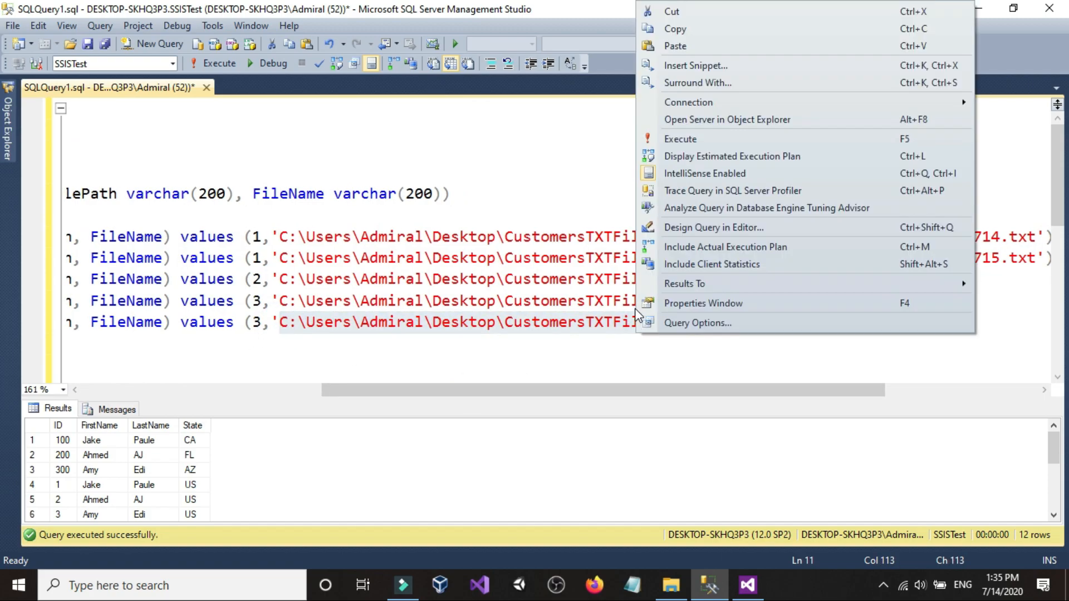
left_click(676, 49)
scroll(747, 389, "right", 3)
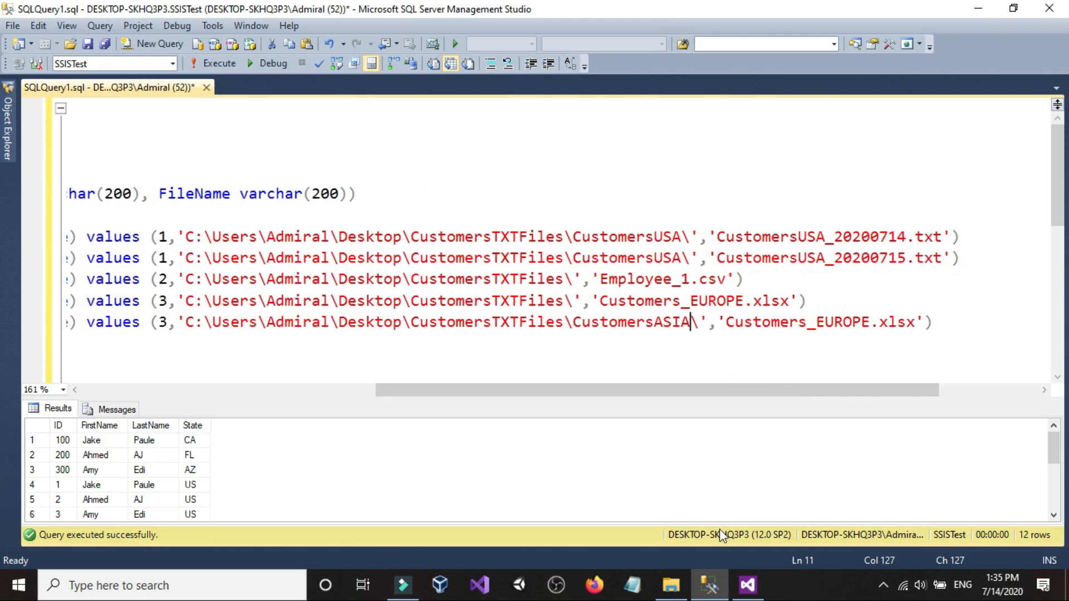
Step: Copy the file name CustomersASIA_20200716.txt from File Explorer and replace Customers_EUROPE.xlsx with it in the last insert statement
left_click(684, 585)
left_click(262, 220)
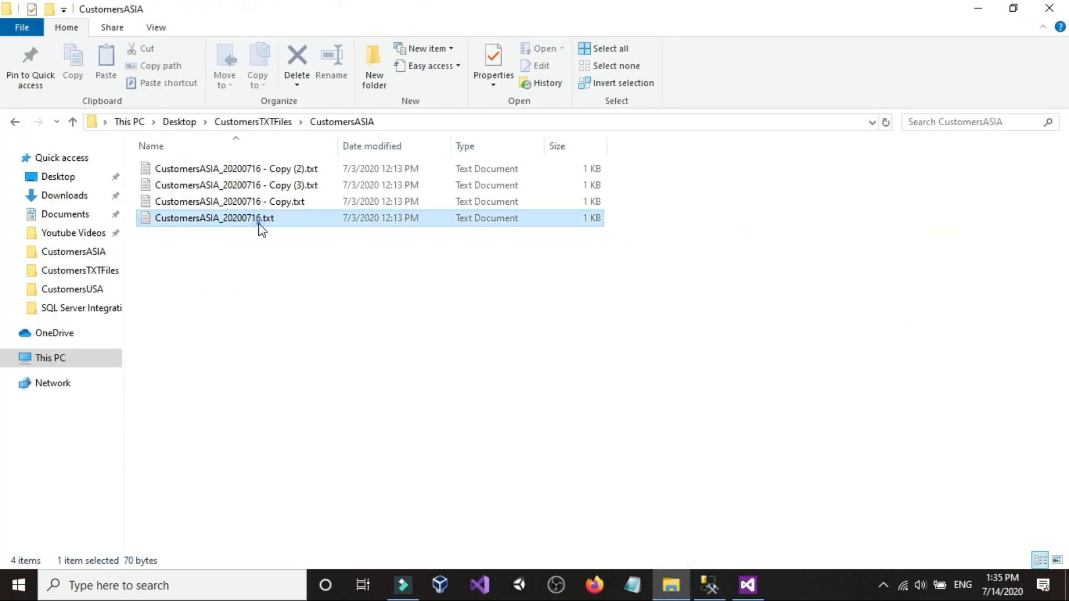
left_click(271, 222)
double_click(282, 218)
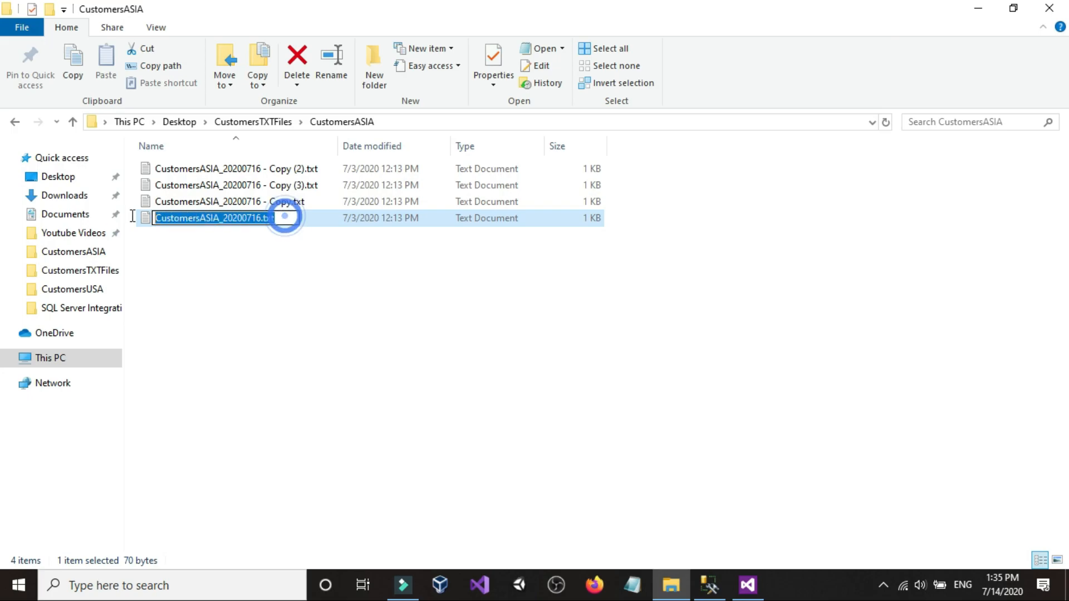
right_click(200, 216)
left_click(222, 263)
left_click(232, 263)
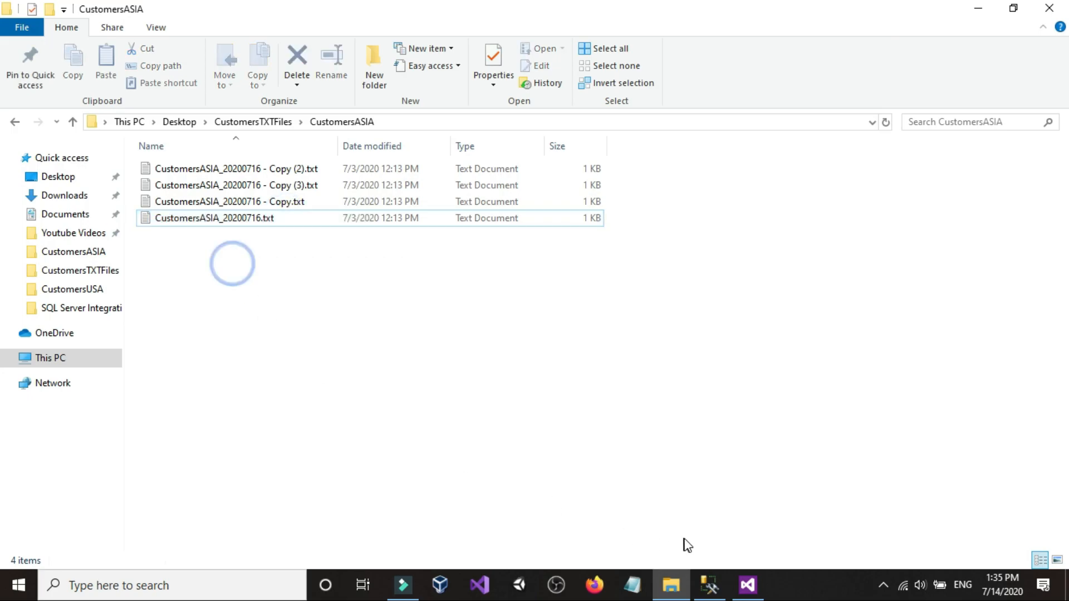
left_click(744, 592)
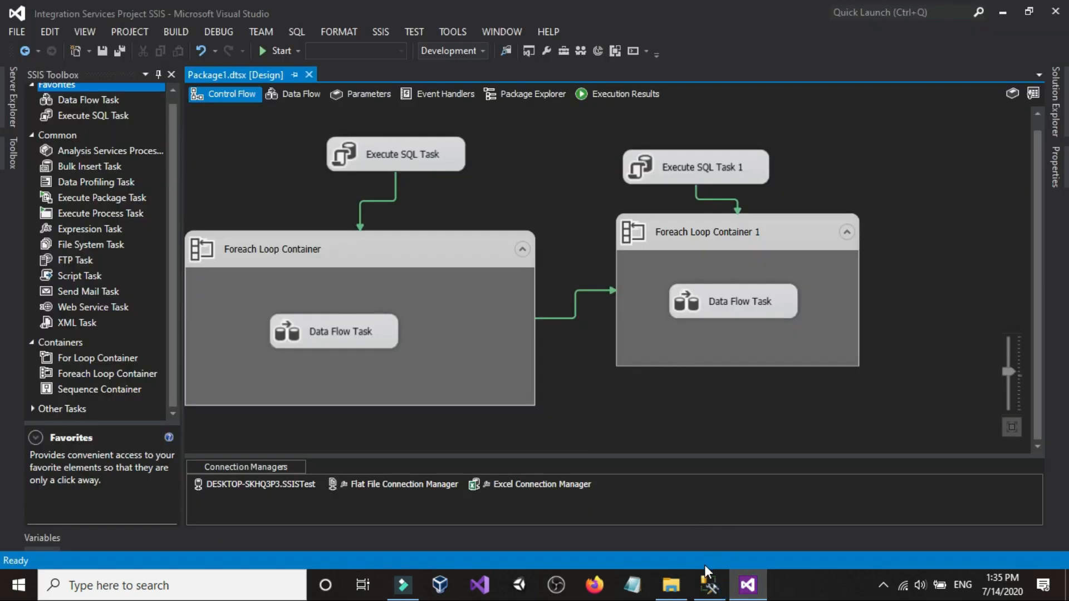
left_click(707, 574)
left_click_drag(736, 323, 906, 325)
right_click(905, 330)
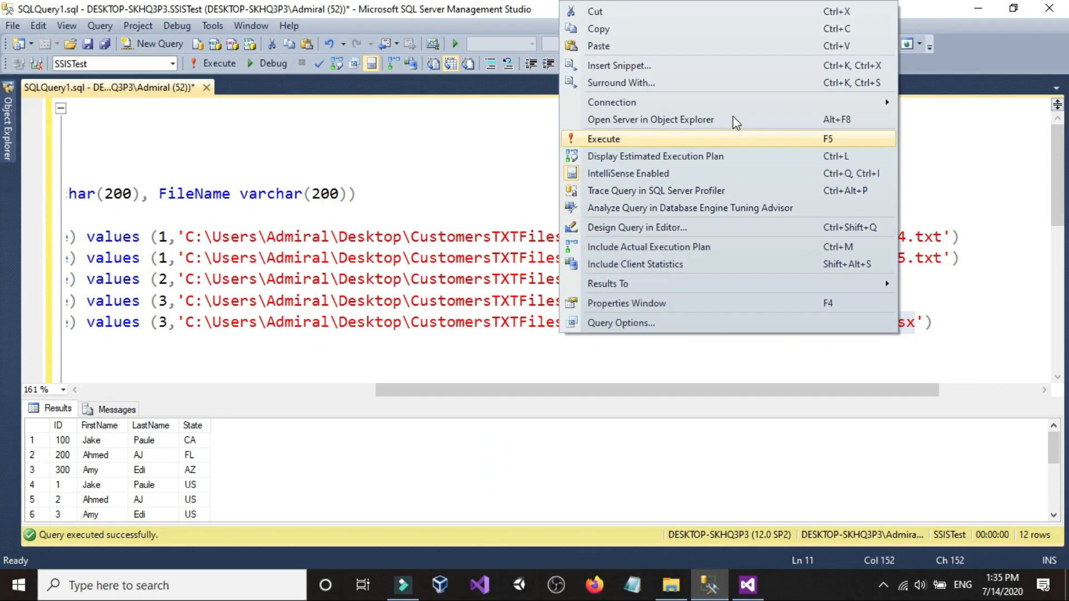
left_click(703, 47)
Step: Set the ID value in the CustomersASIA insert statement to 55
left_click_drag(681, 391, 530, 399)
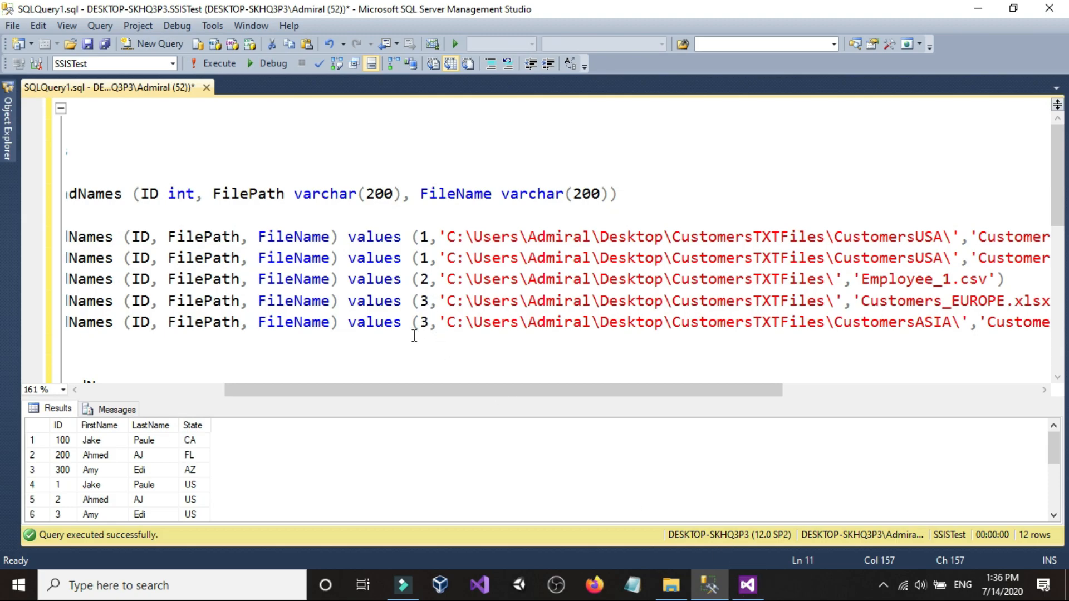
scroll(404, 368, "down", 5)
left_click_drag(395, 393, 119, 382)
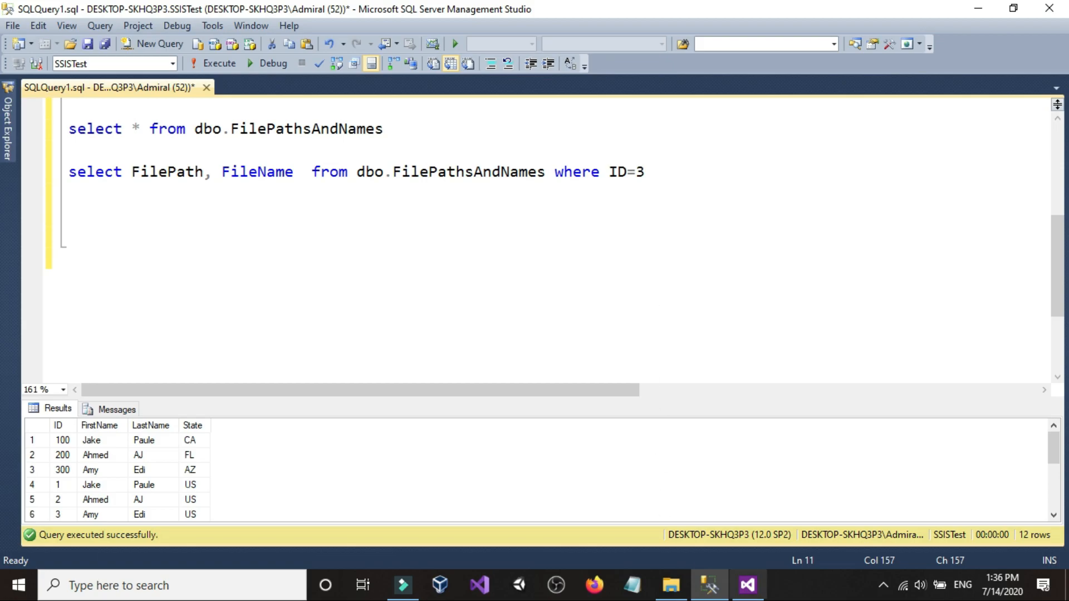
left_click(748, 585)
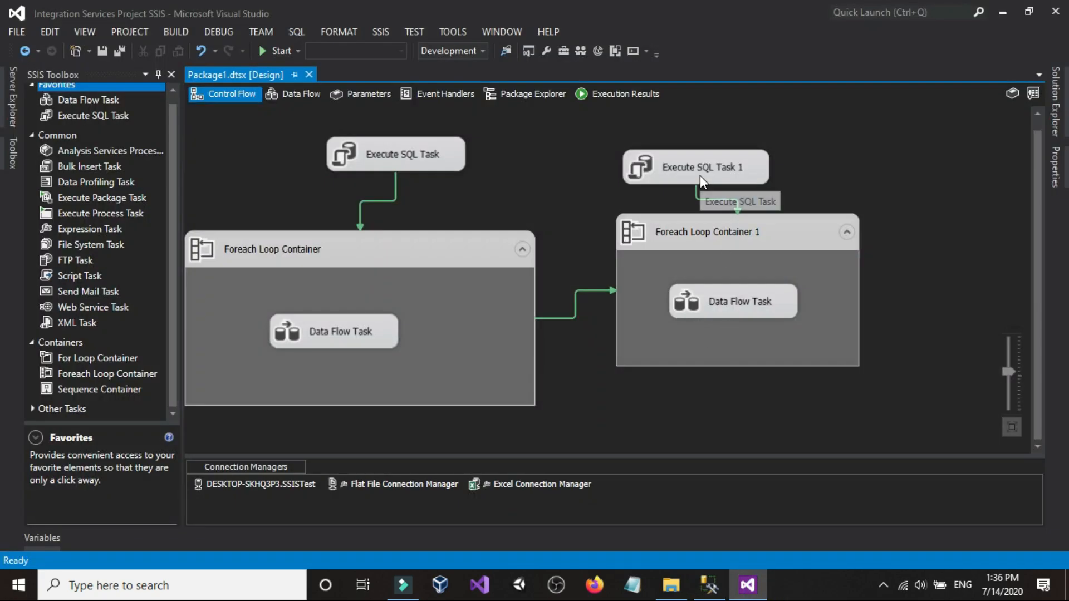
left_click(710, 585)
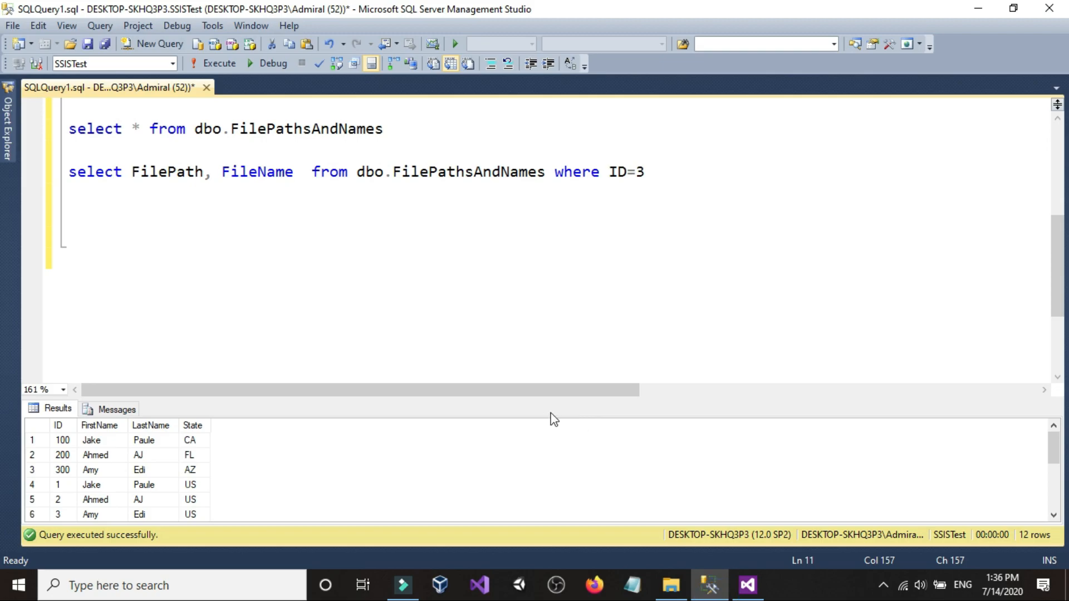
scroll(519, 288, "up", 3)
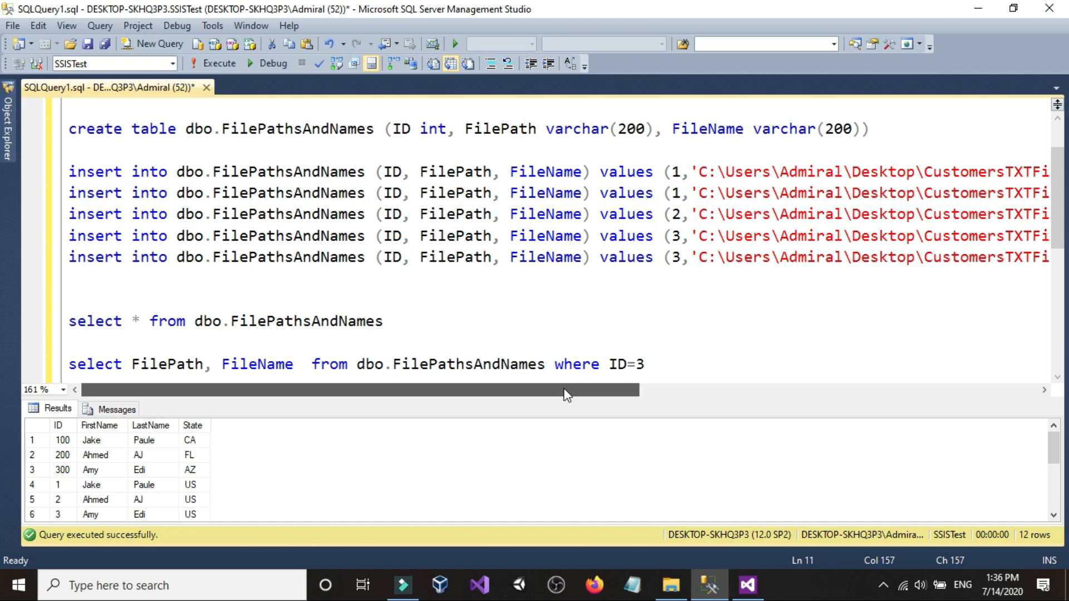
left_click_drag(564, 389, 836, 389)
left_click(204, 257)
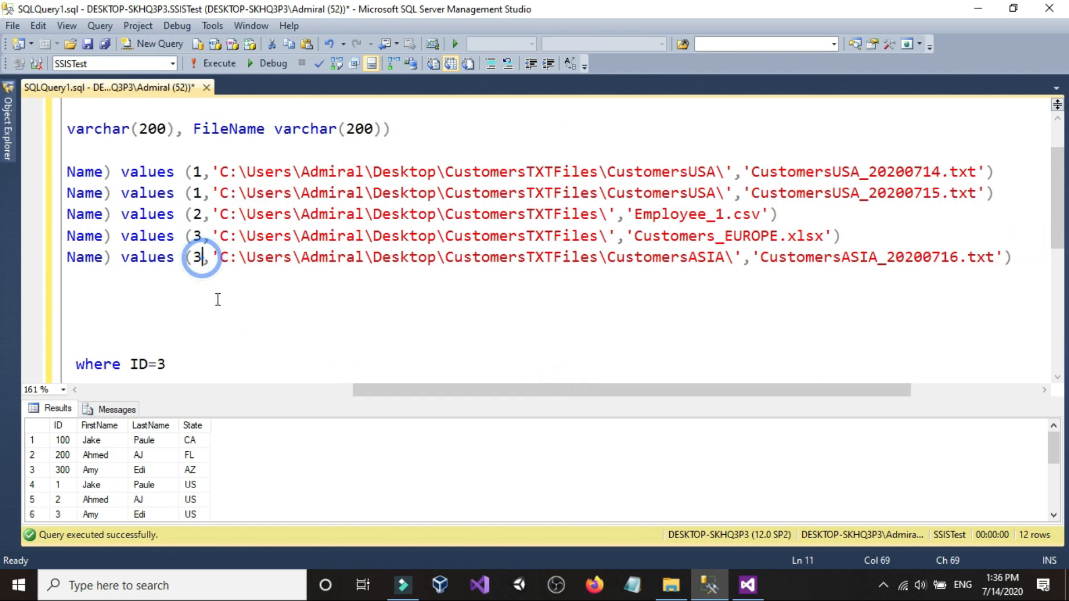
key("BackSpace")
type("55")
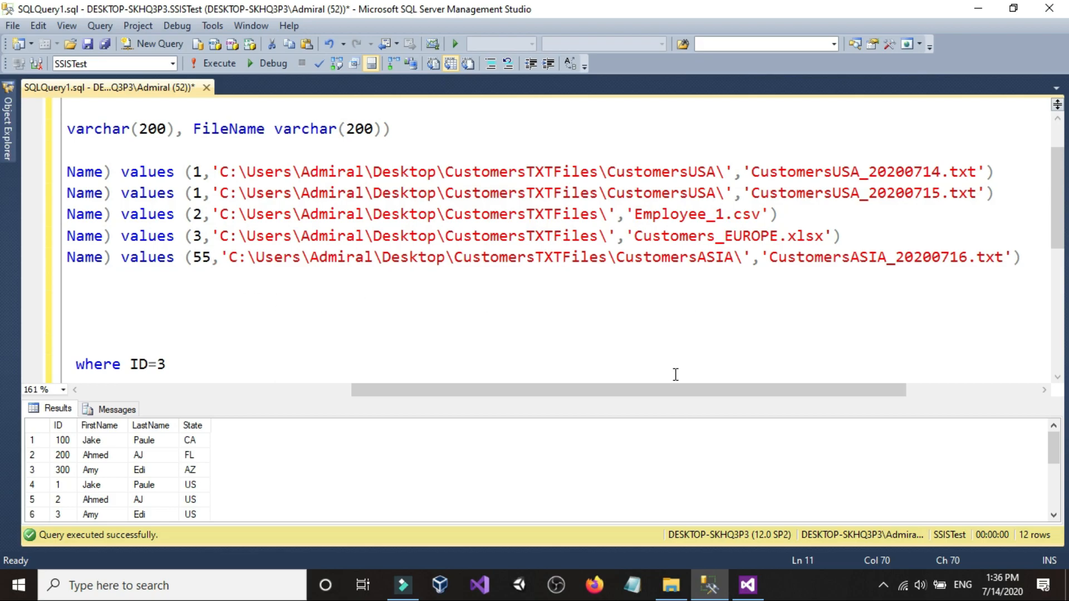
Step: Execute only the insert statement with ID 55 to add the CustomersASIA file to dbo.FilePathsAndNames
left_click_drag(678, 389, 843, 395)
left_click_drag(841, 250, 8, 262)
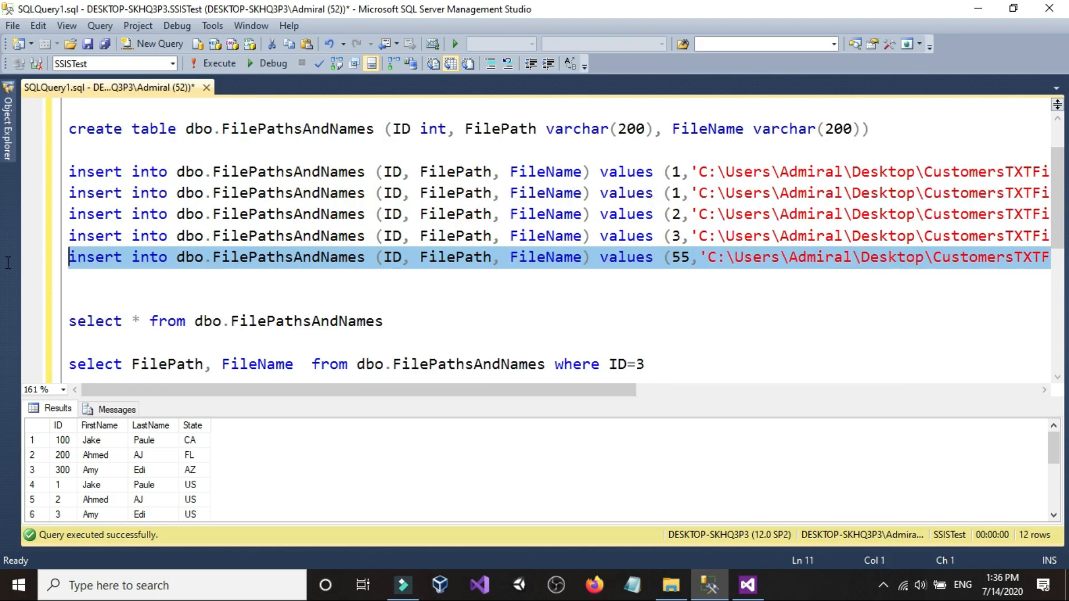
left_click(219, 62)
scroll(281, 358, "up", 1)
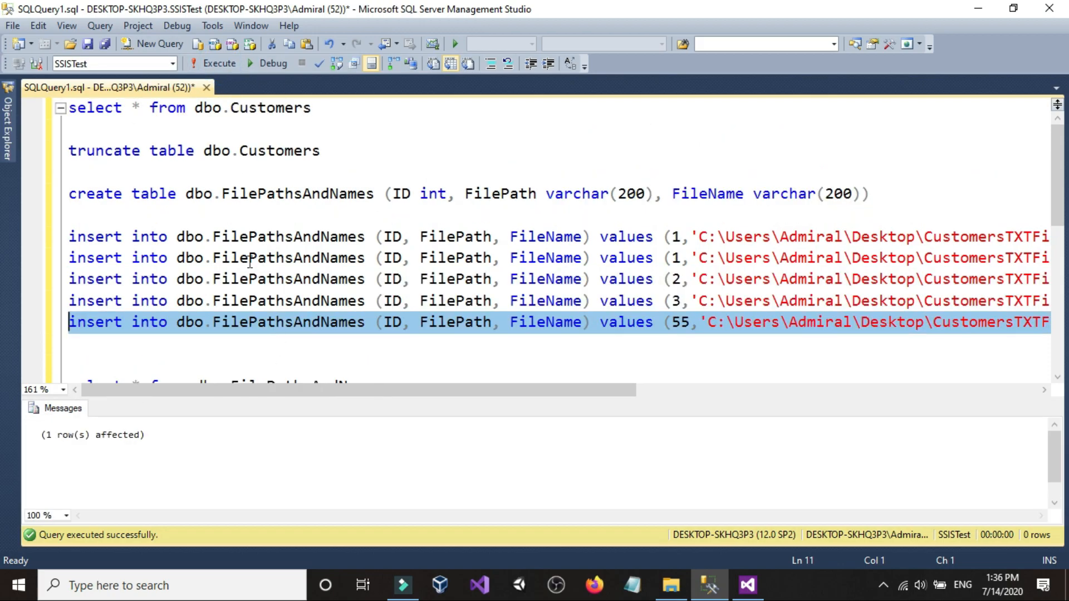
Step: Run the select query on dbo.FilePathsAndNames to check the registered files
scroll(433, 299, "down", 3)
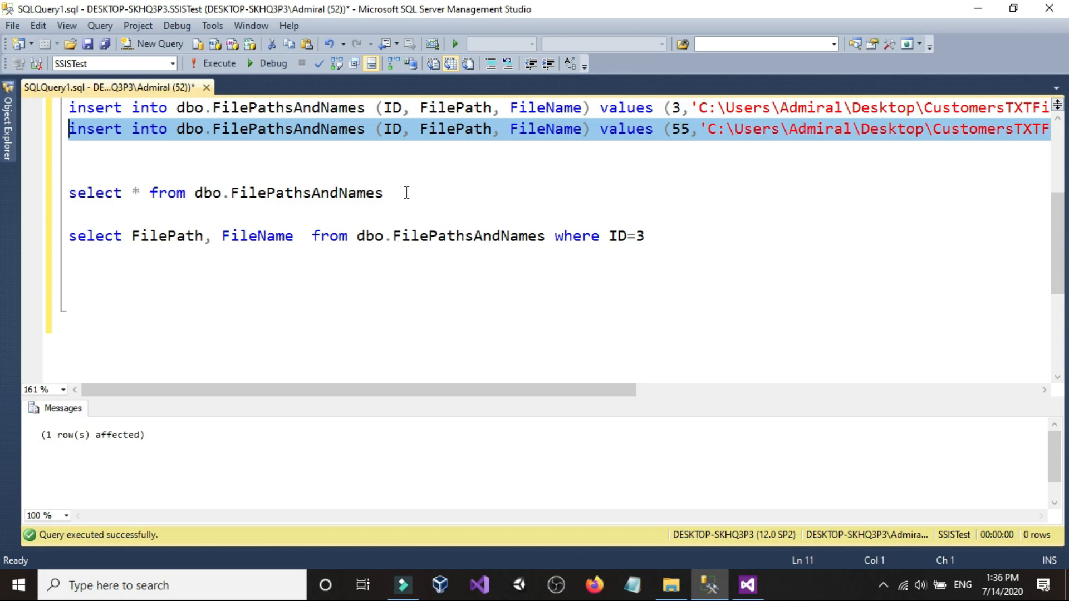
left_click_drag(407, 193, 33, 193)
left_click(212, 63)
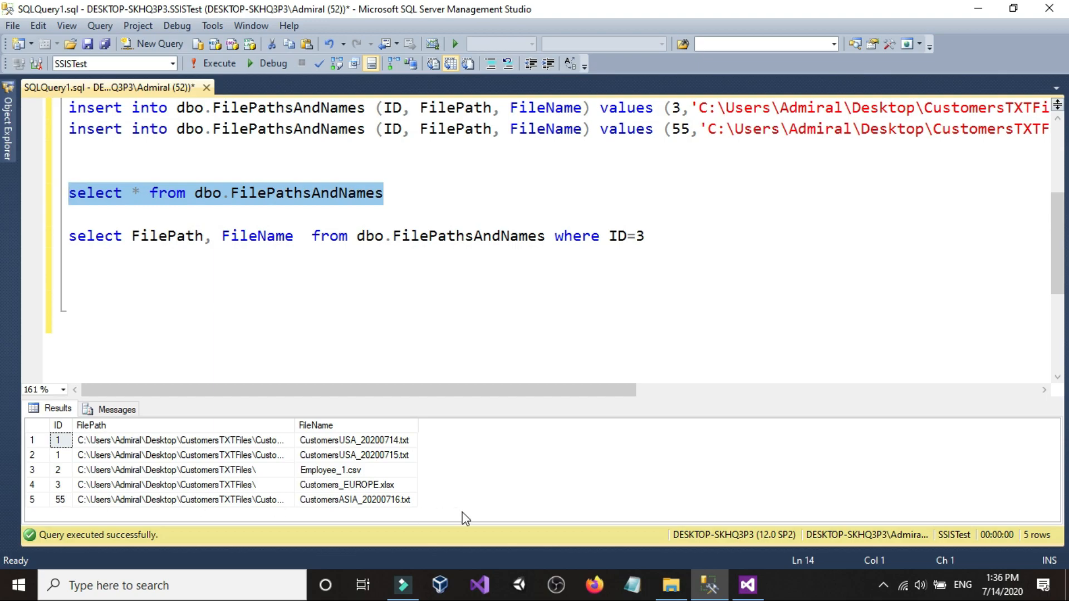
Step: Switch to Visual Studio and inspect the SQL statement of Execute SQL Task, leaving the editor without changes
left_click(671, 586)
left_click(748, 585)
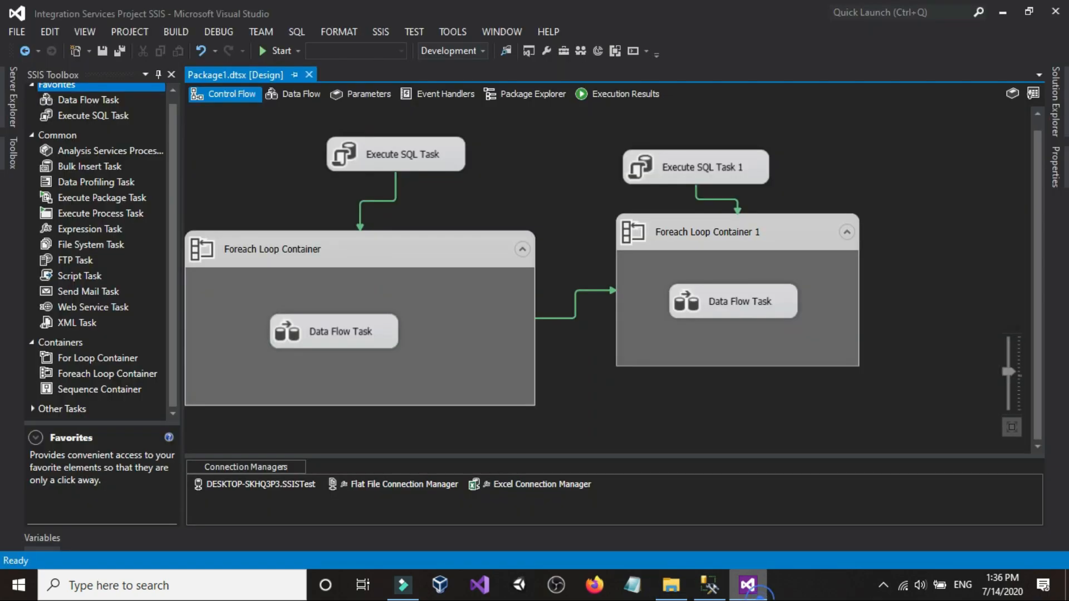
double_click(428, 161)
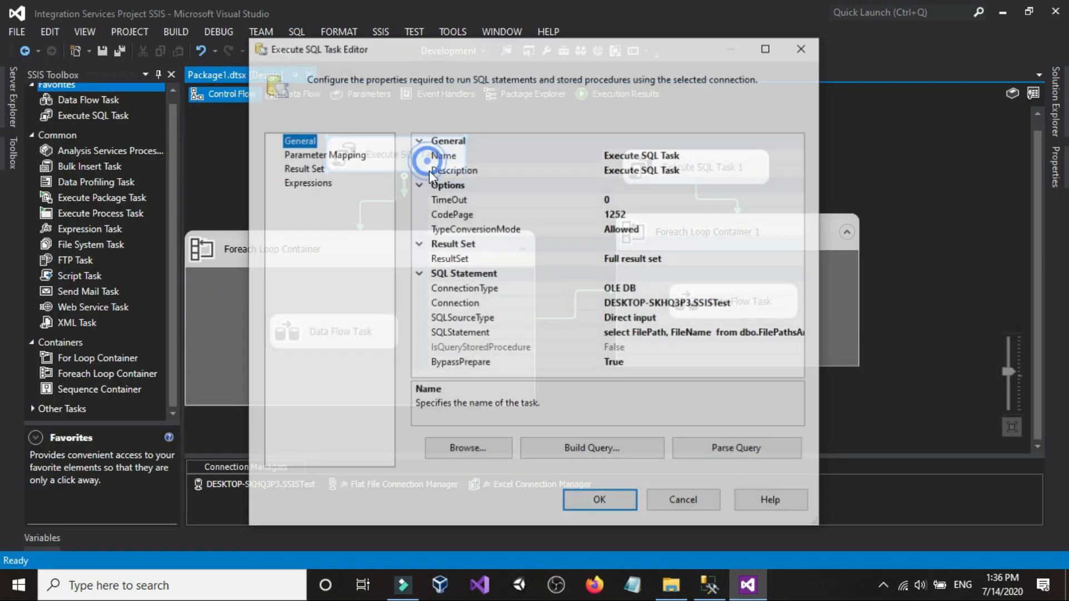
left_click(724, 333)
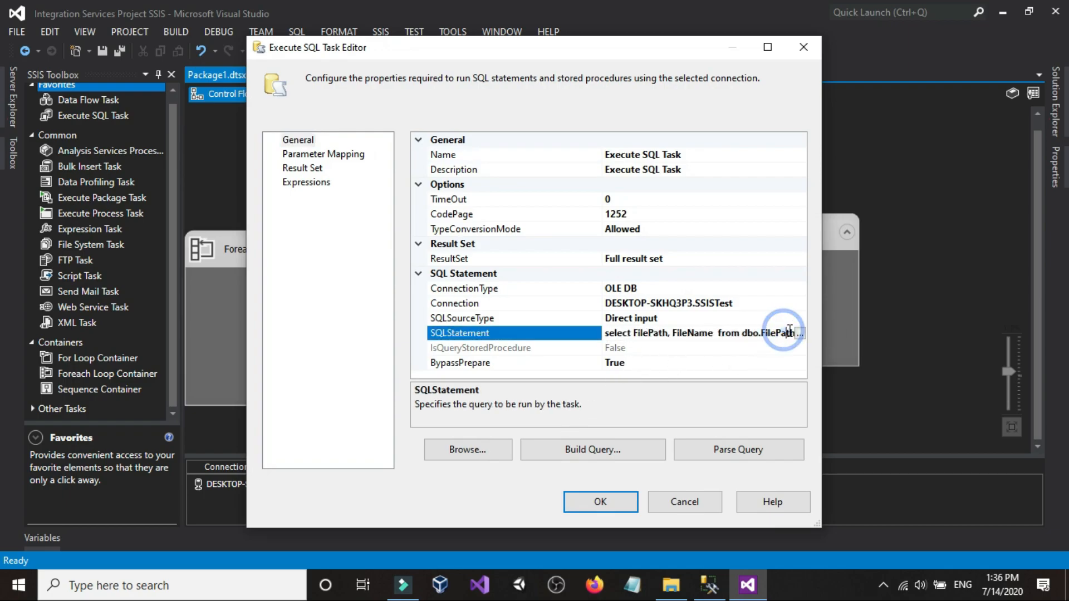
left_click(800, 333)
left_click(615, 401)
left_click(684, 502)
Step: Inspect the SQL statement of Execute SQL Task 1 and leave its editor without changes
left_click(651, 167)
double_click(651, 167)
left_click(755, 334)
left_click(802, 334)
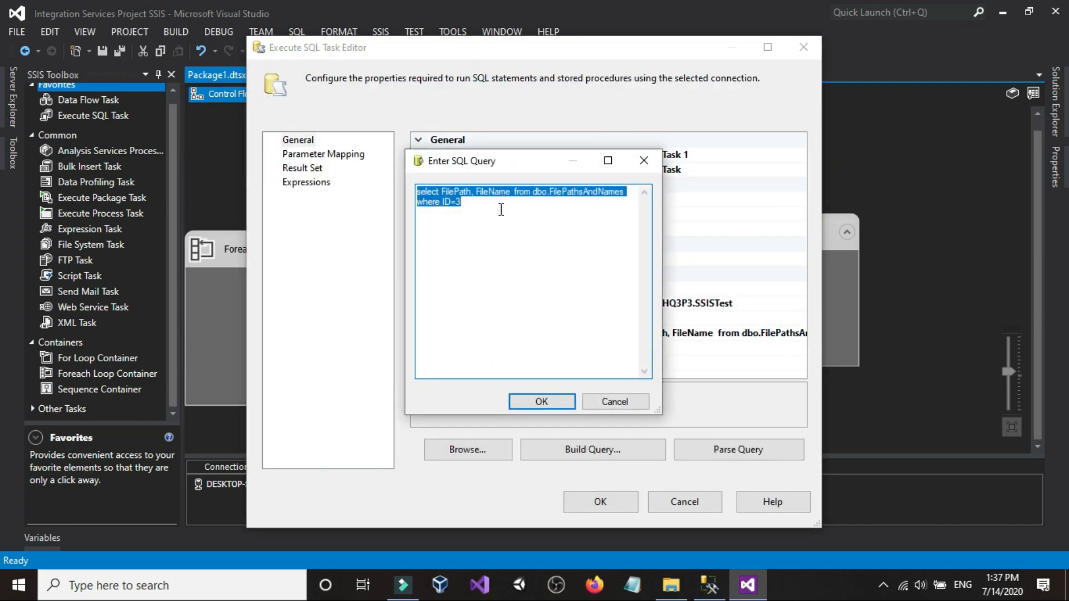
left_click(475, 207)
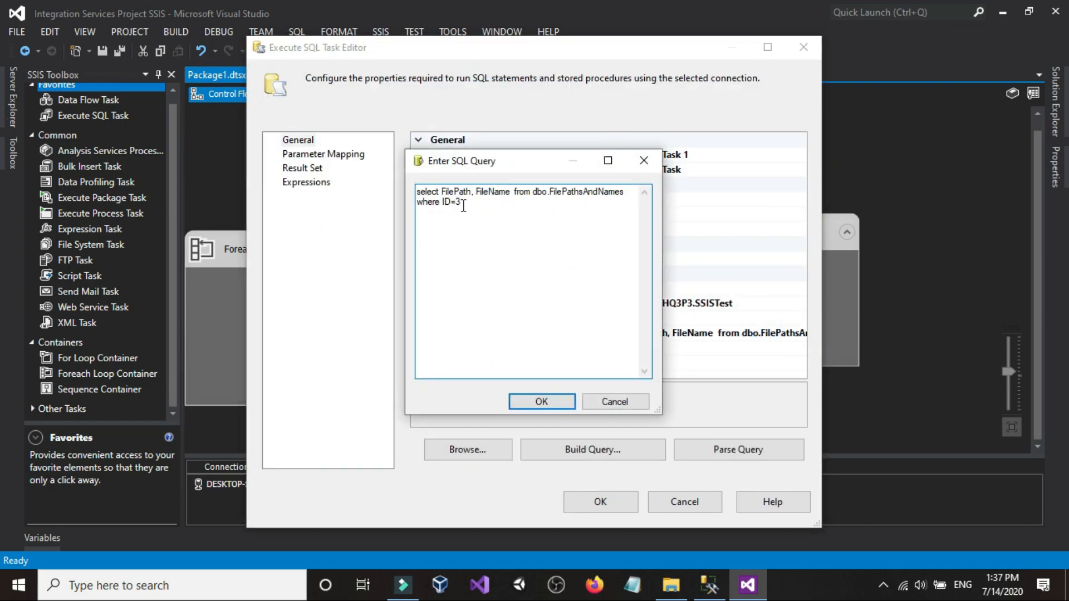
left_click(615, 402)
left_click(704, 502)
left_click(917, 358)
Step: Switch to SQL Server Management Studio and execute the truncate statement to empty dbo.Customers
left_click(709, 585)
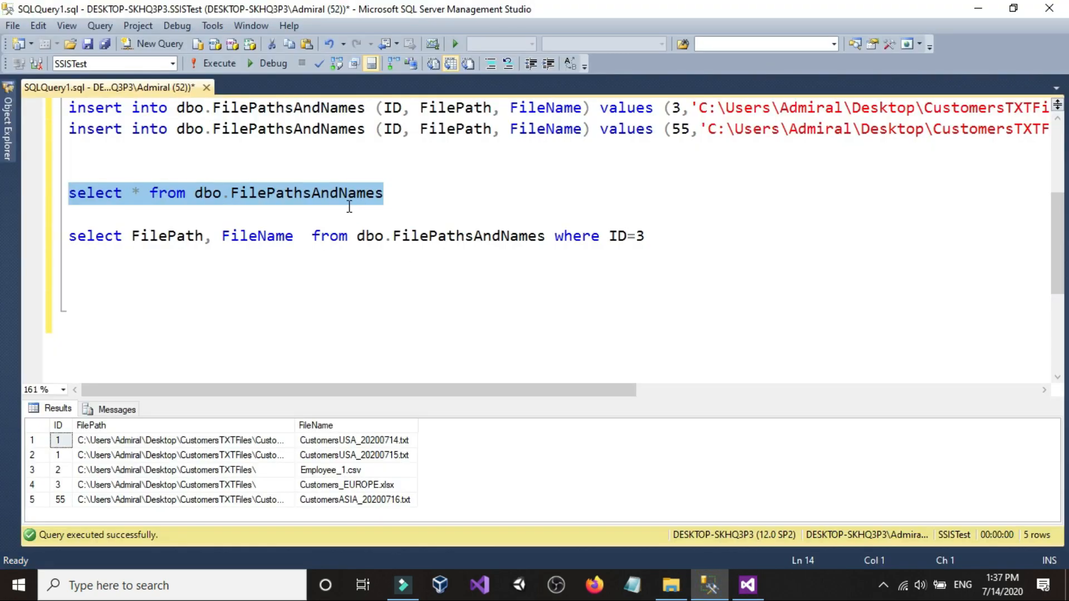
scroll(344, 207, "up", 3)
left_click(315, 151)
key("shift+Home")
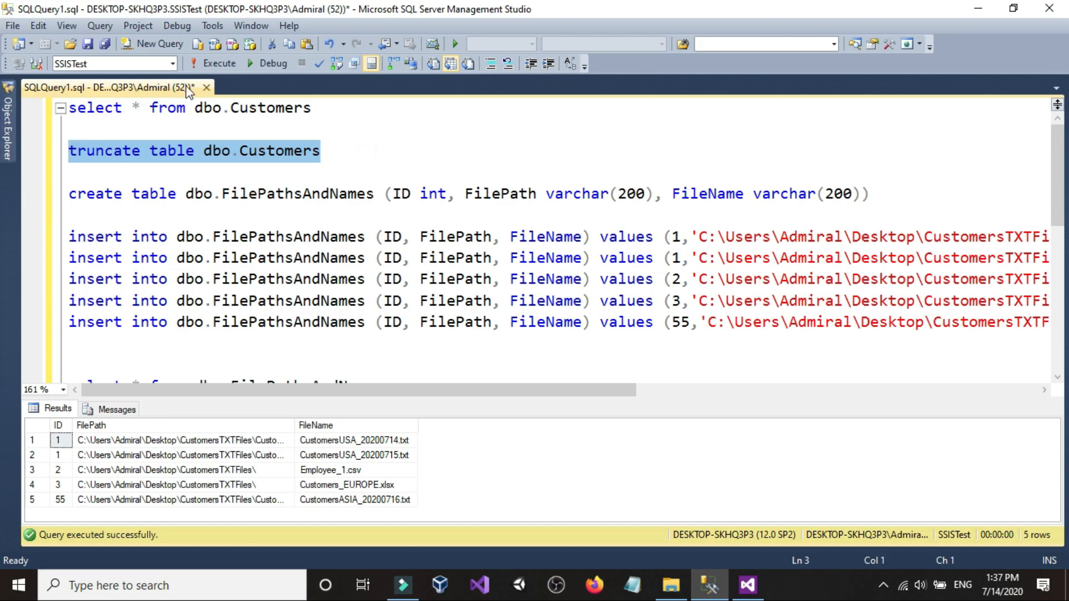
left_click(214, 63)
Step: Run the select query on dbo.Customers to check the table's contents
left_click(339, 109)
key("shift+Home")
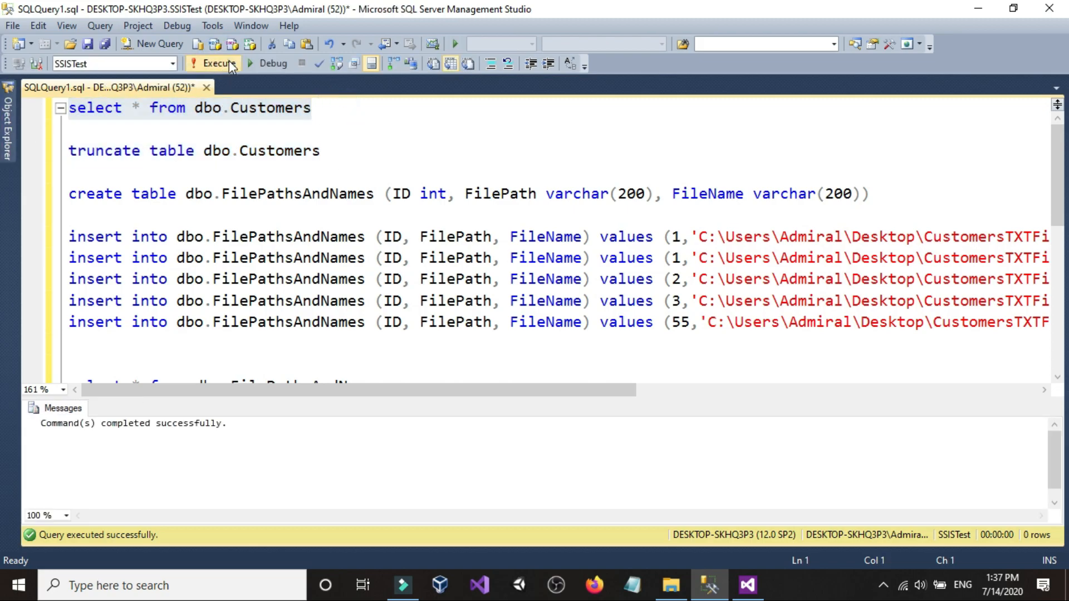
left_click(217, 63)
Step: Switch to File Explorer, open CustomersASIA_20200716.txt to review its records, and close the file
left_click(671, 584)
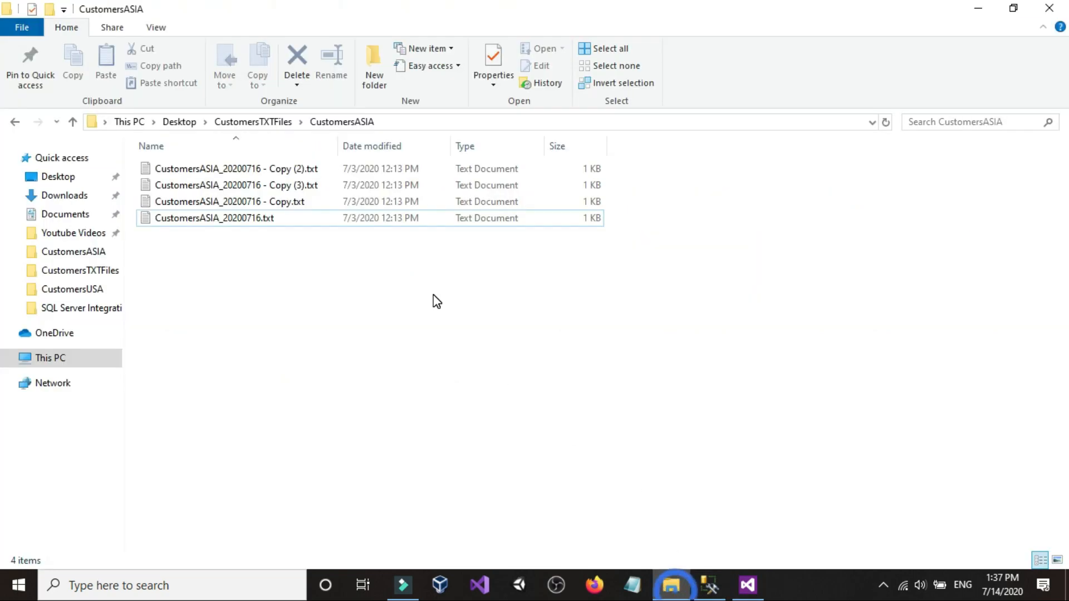
double_click(216, 222)
left_click(381, 494)
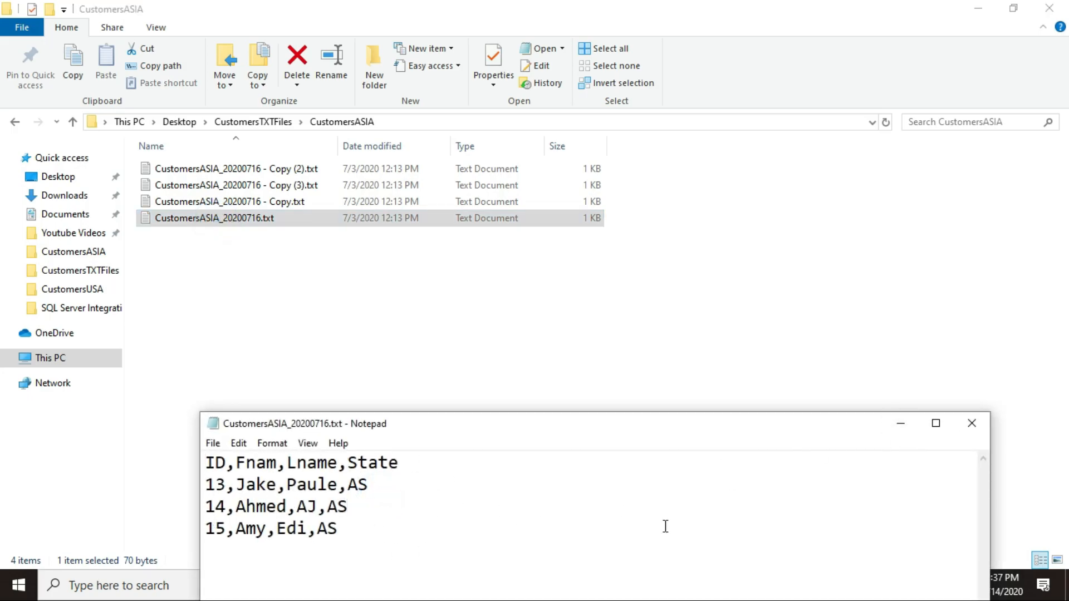
left_click(972, 423)
Step: Switch to Visual Studio and run Package1.dtsx
left_click(710, 585)
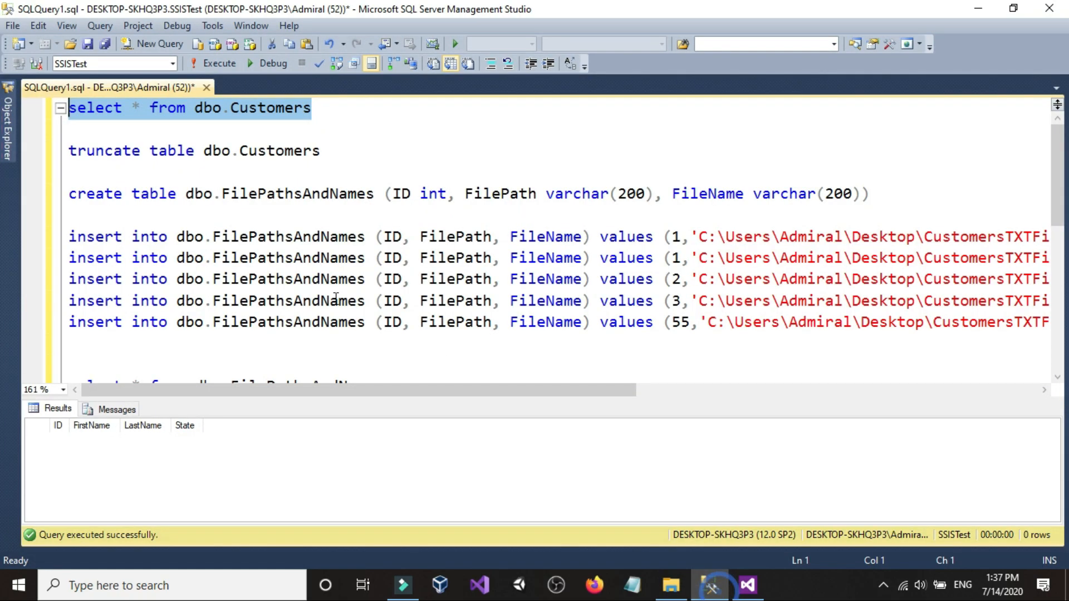
left_click(756, 598)
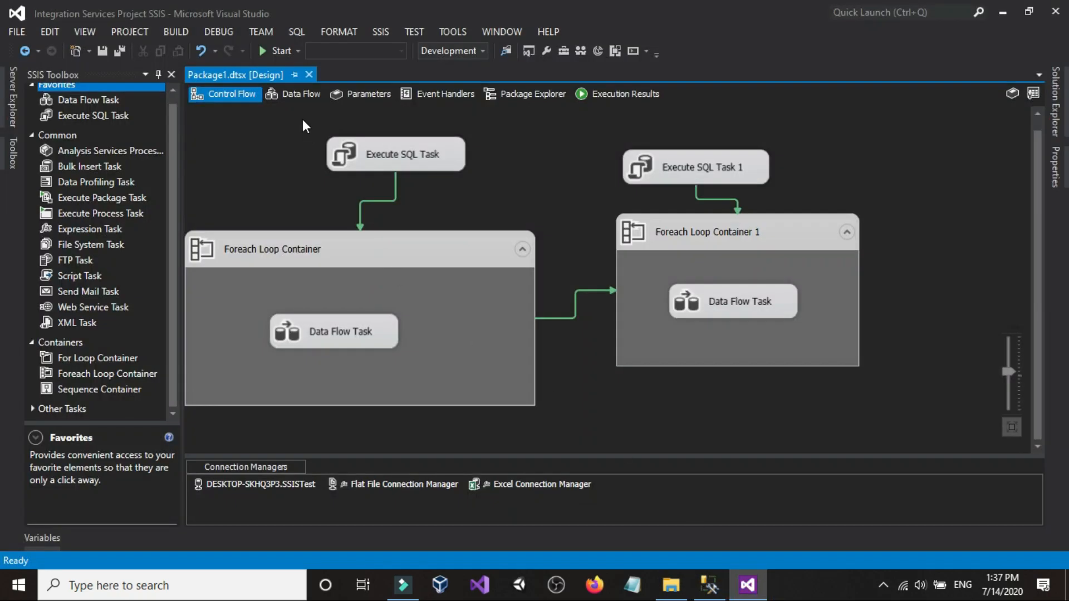
left_click(279, 51)
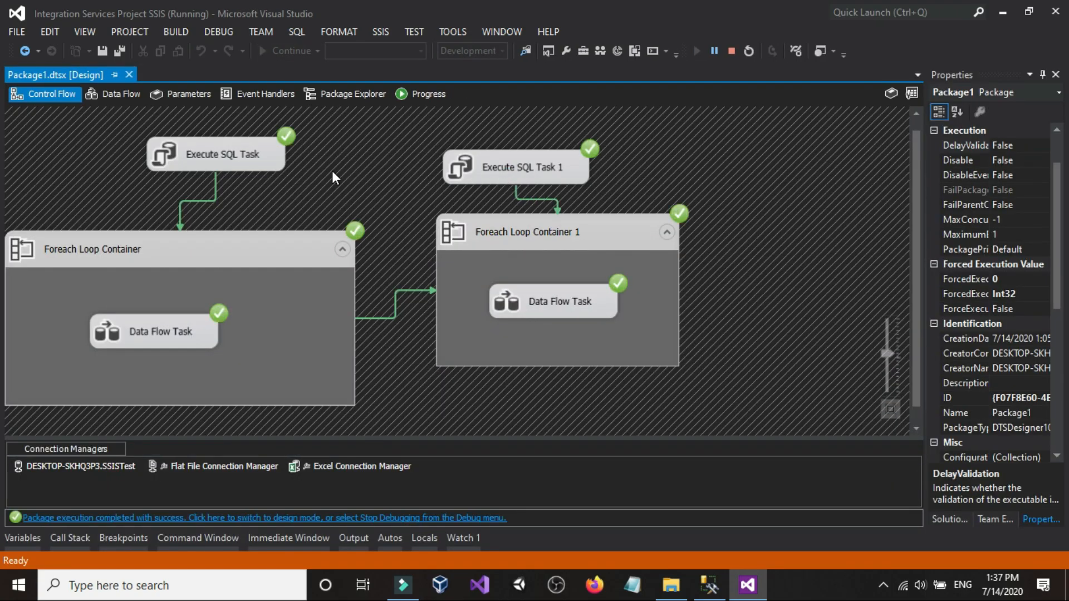
Step: Stop debugging the package, switch to SQL Server Management Studio, and run the select query on dbo.Customers
left_click(733, 49)
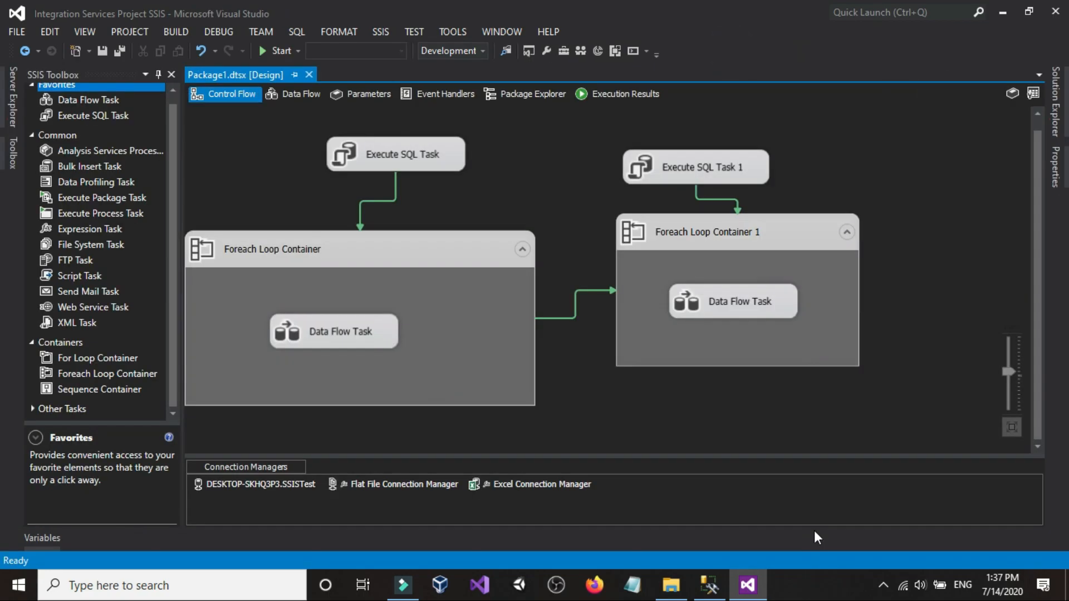
left_click(710, 584)
scroll(347, 349, "down", 2)
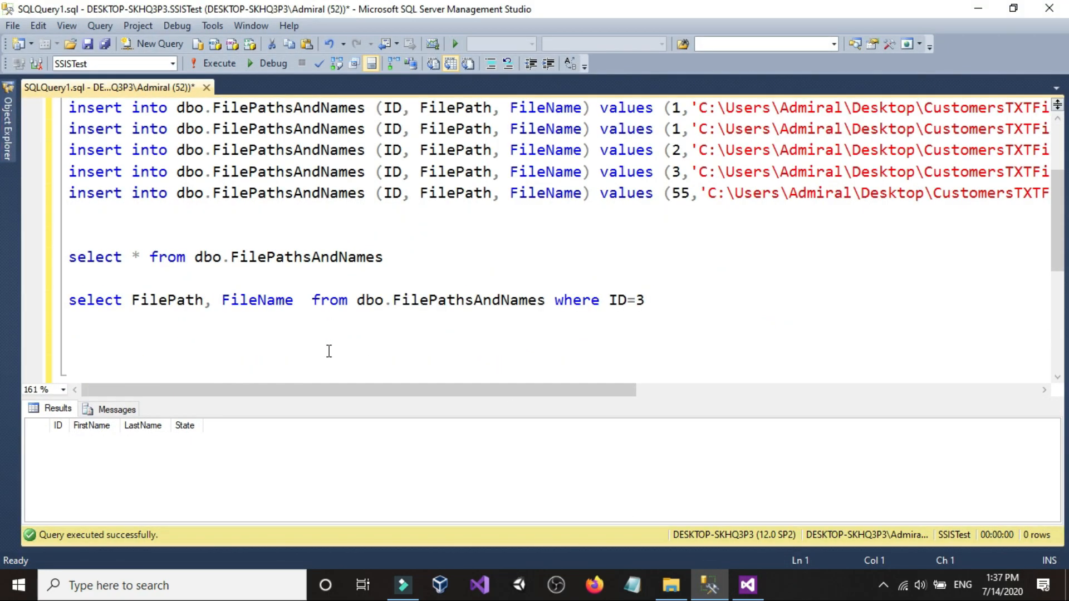
scroll(450, 260, "up", 2)
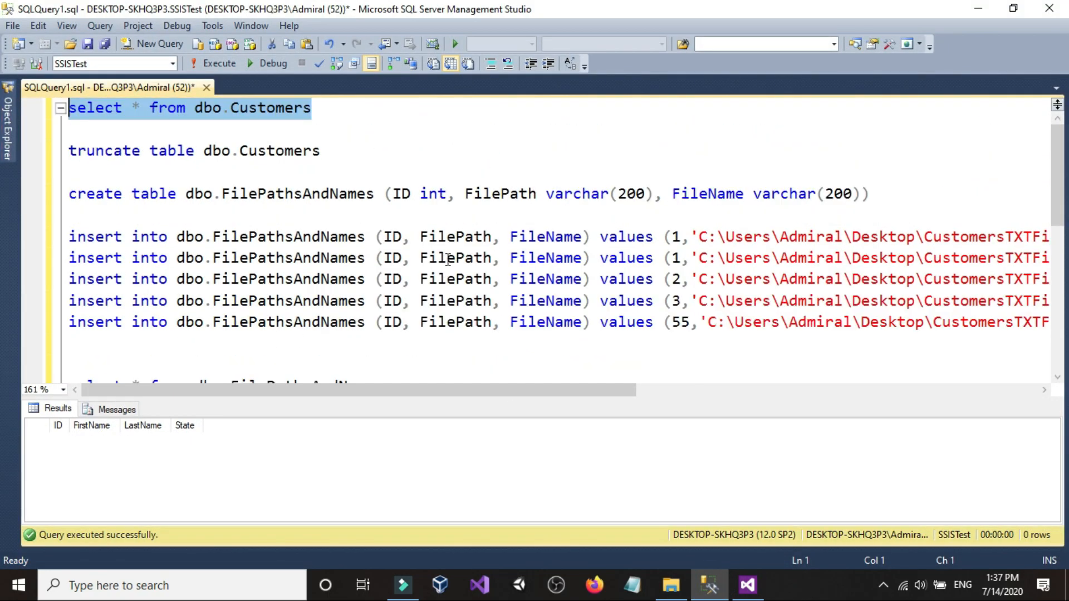
left_click(227, 69)
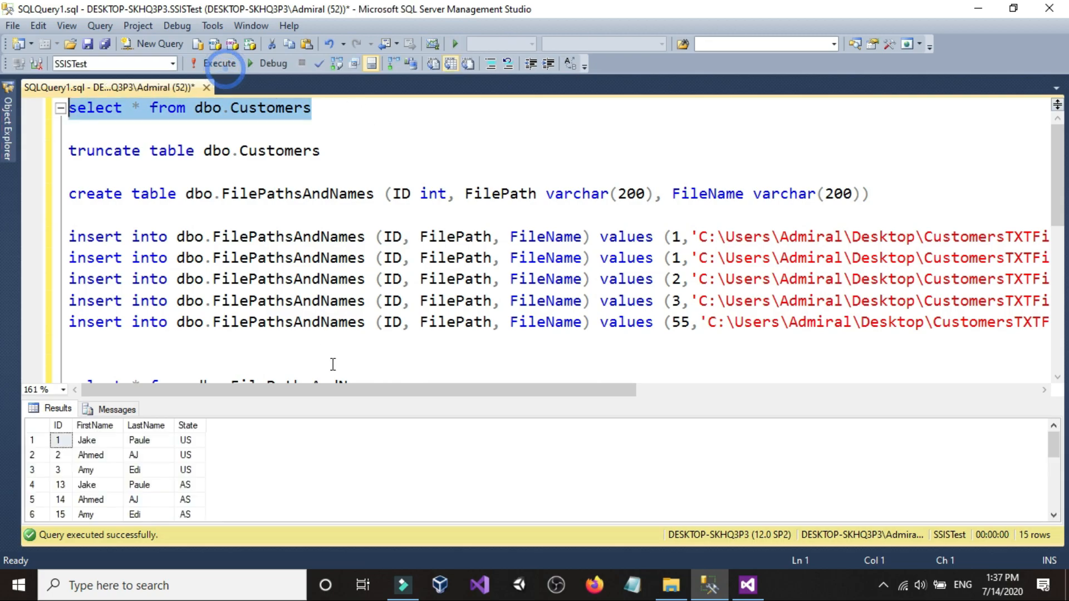
Step: Enlarge the query results area to review the loaded dbo.Customers rows, and shrink it again to show the SQL statements
left_click_drag(400, 399, 421, 191)
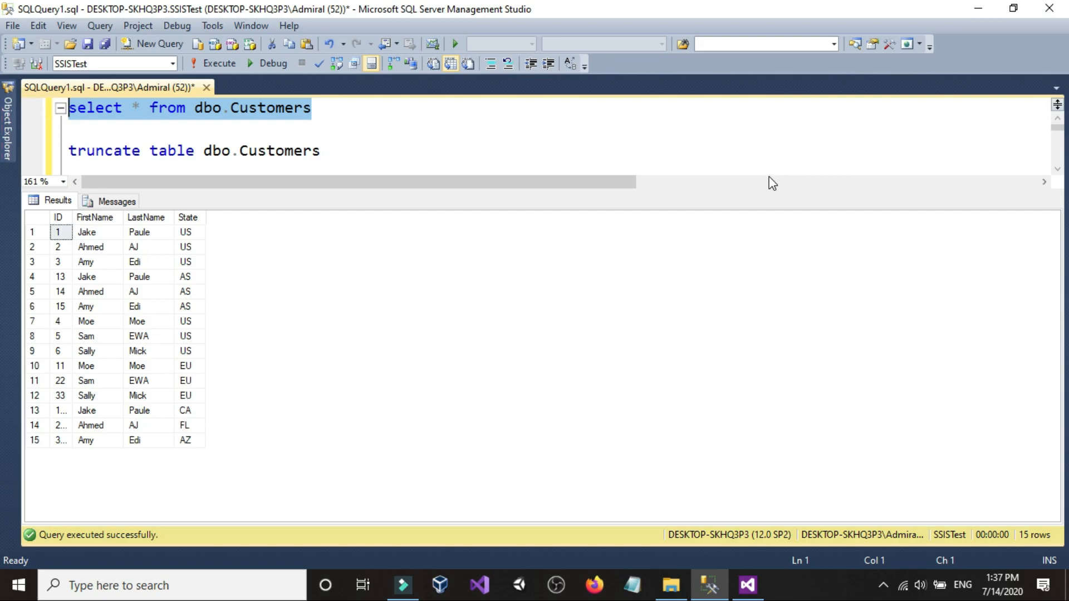
left_click(639, 182)
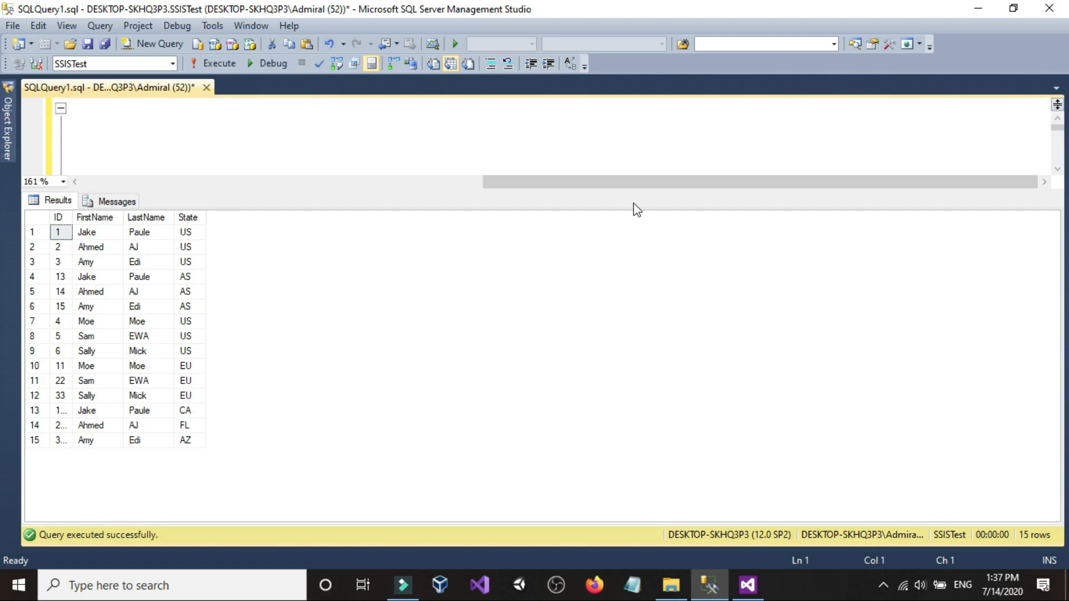
left_click_drag(634, 188, 168, 347)
left_click(577, 195)
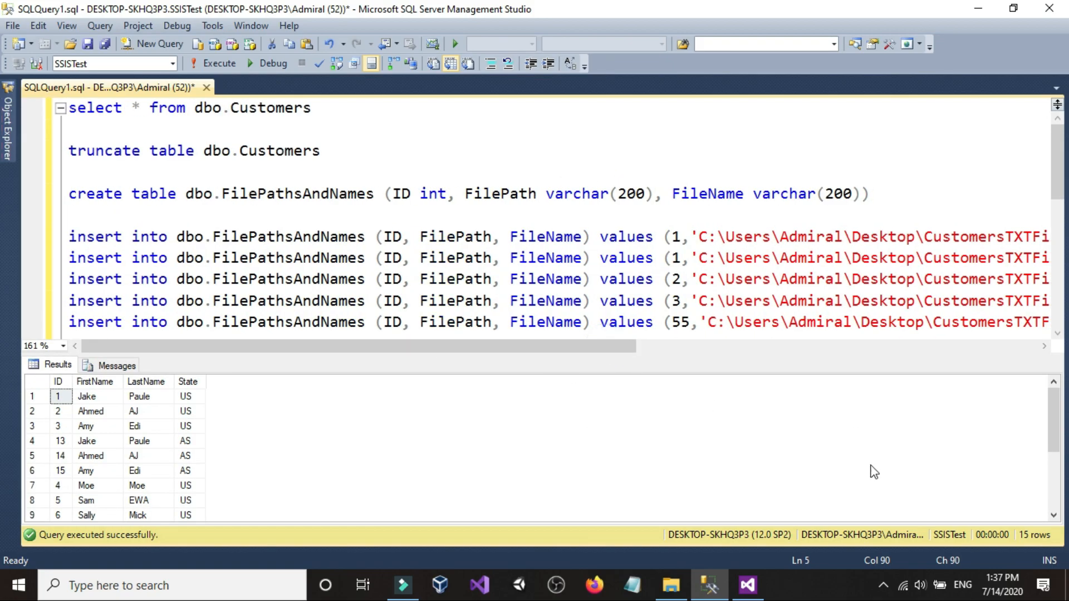
Step: Switch to Visual Studio and add a Script Task inside each Foreach Loop container, connected ahead of its Data Flow Task
left_click(752, 585)
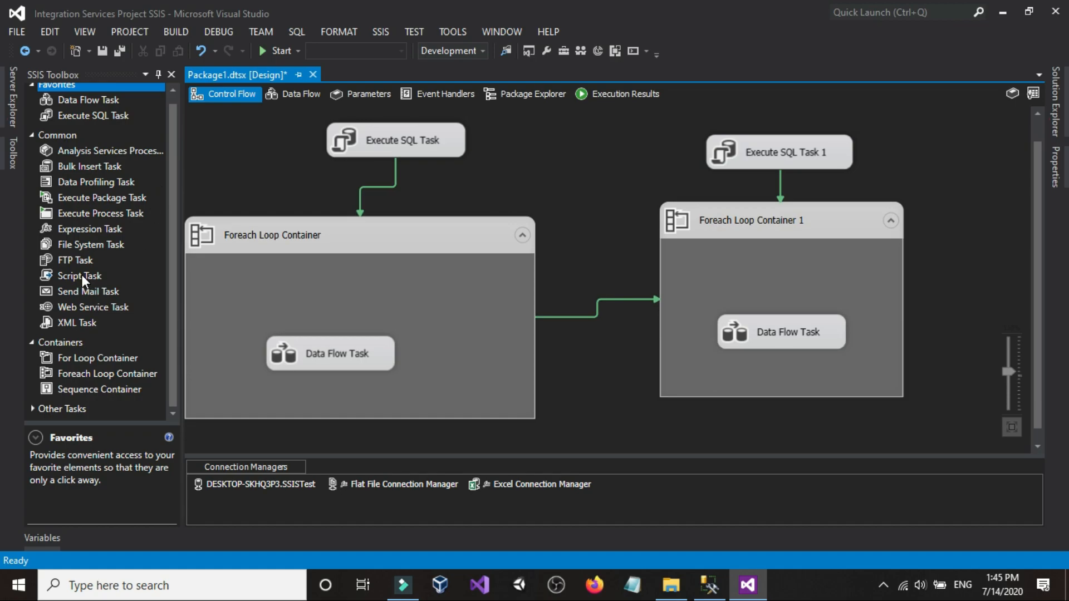
left_click_drag(82, 278, 305, 288)
left_click(419, 297)
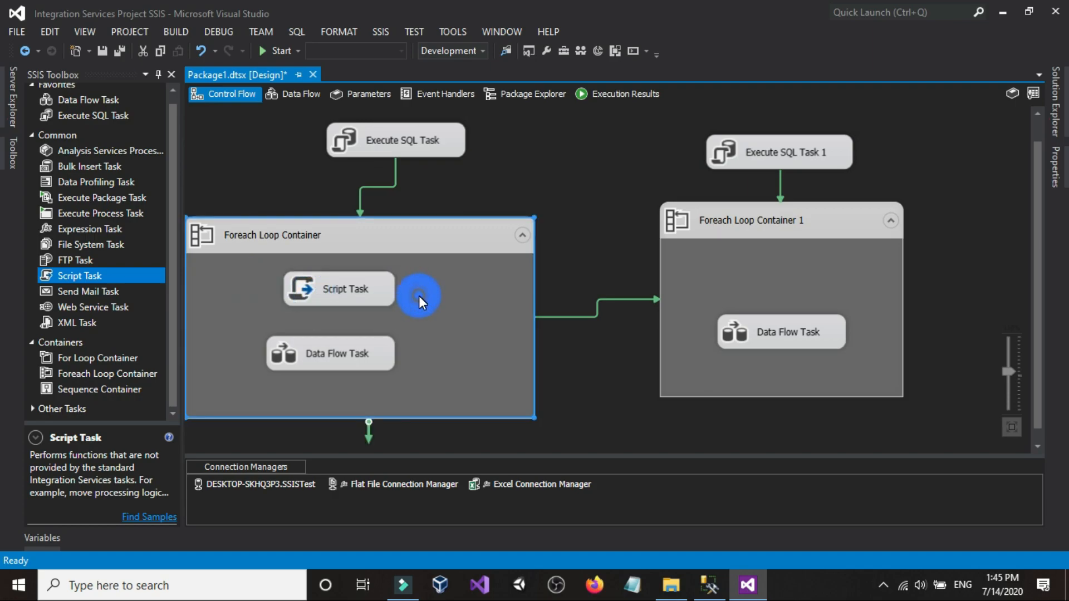
left_click(346, 290)
left_click_drag(347, 310, 344, 344)
left_click(234, 279)
left_click_drag(57, 287, 781, 334)
left_click(673, 310)
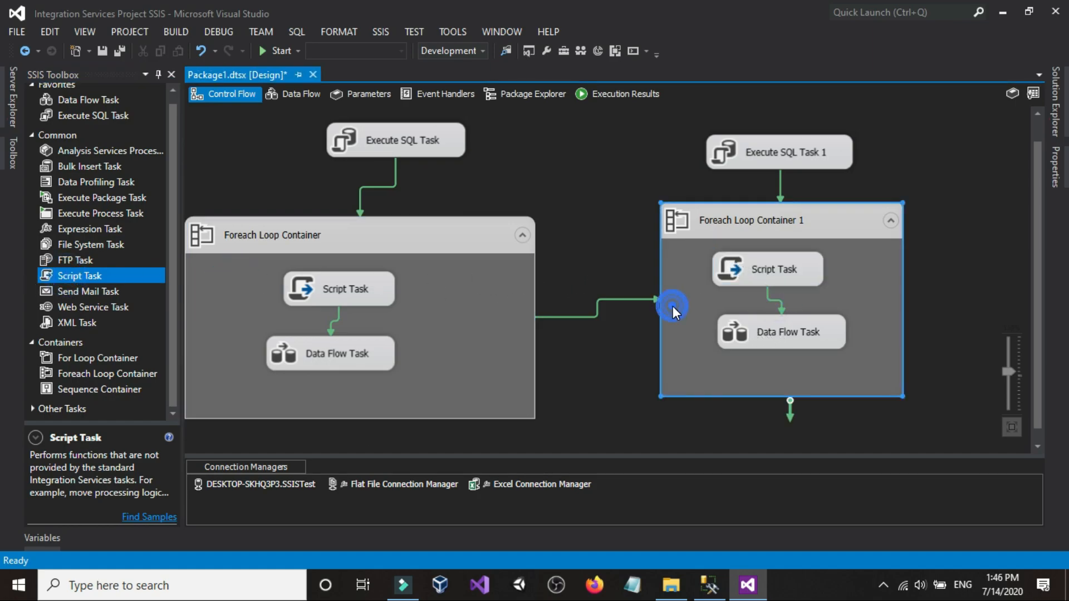
Step: Open the Script Task in the first Foreach Loop Container for editing and choose Microsoft Visual C# 2012 as its script language
double_click(322, 294)
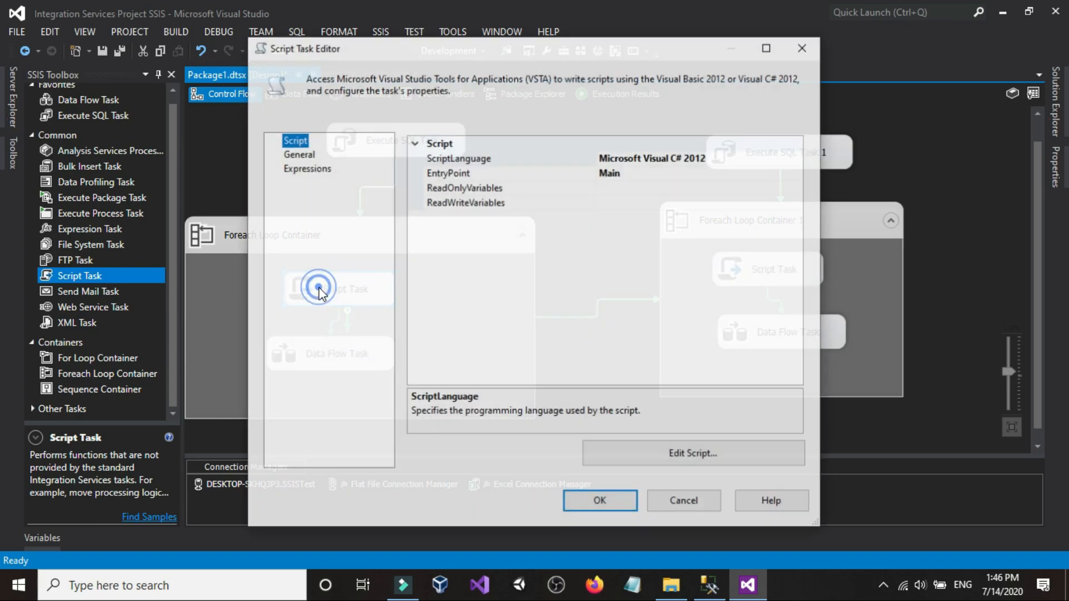
left_click(723, 157)
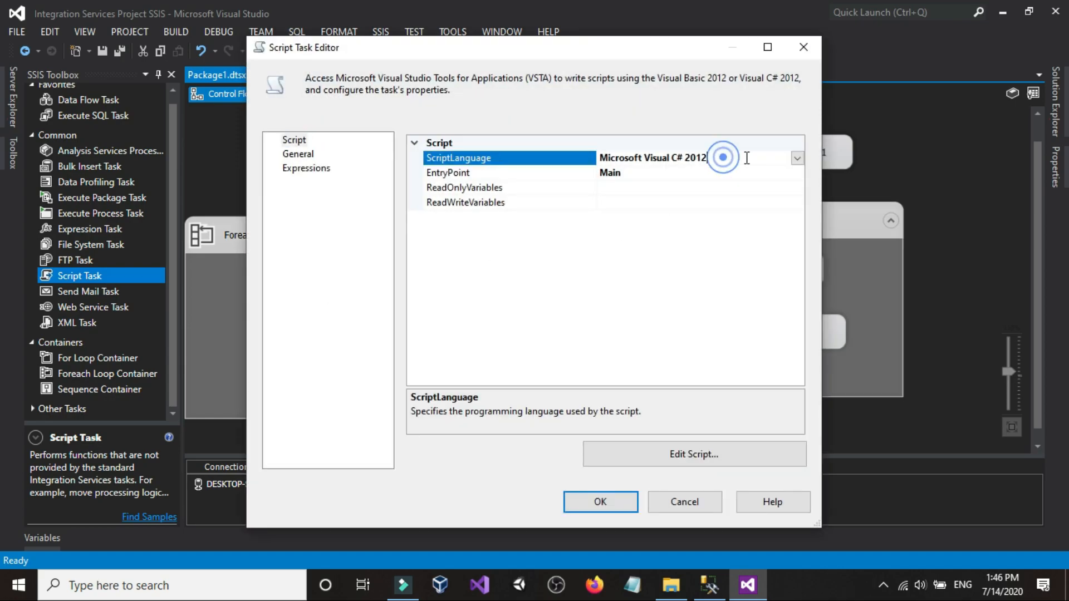
left_click(798, 159)
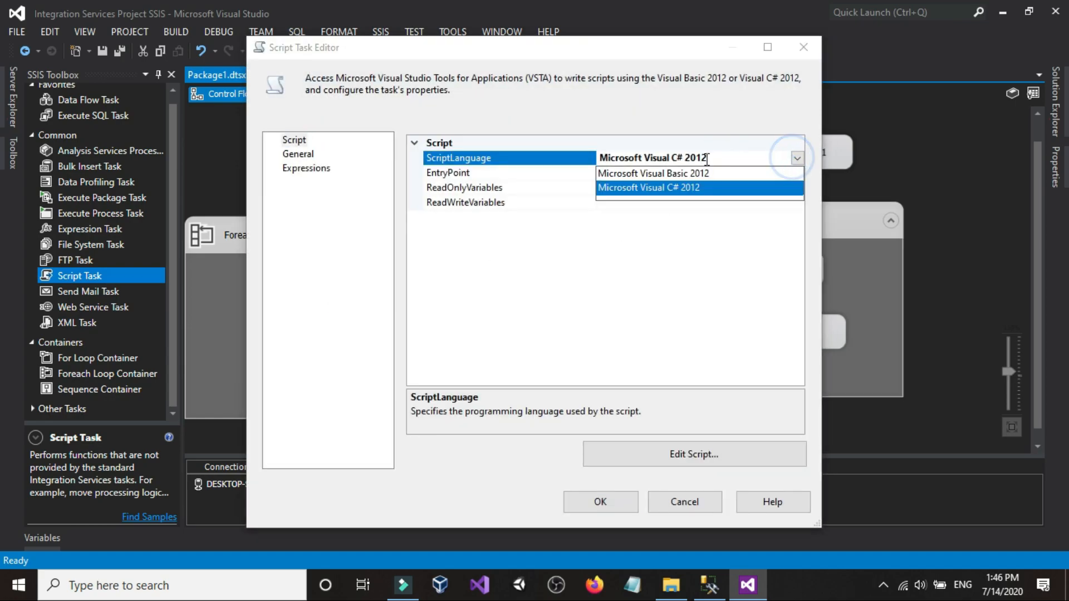
left_click(674, 188)
Step: Set the Script Task's ReadOnlyVariables to User::FileNameFlatFile and User::FilePathFlatFile
left_click(608, 188)
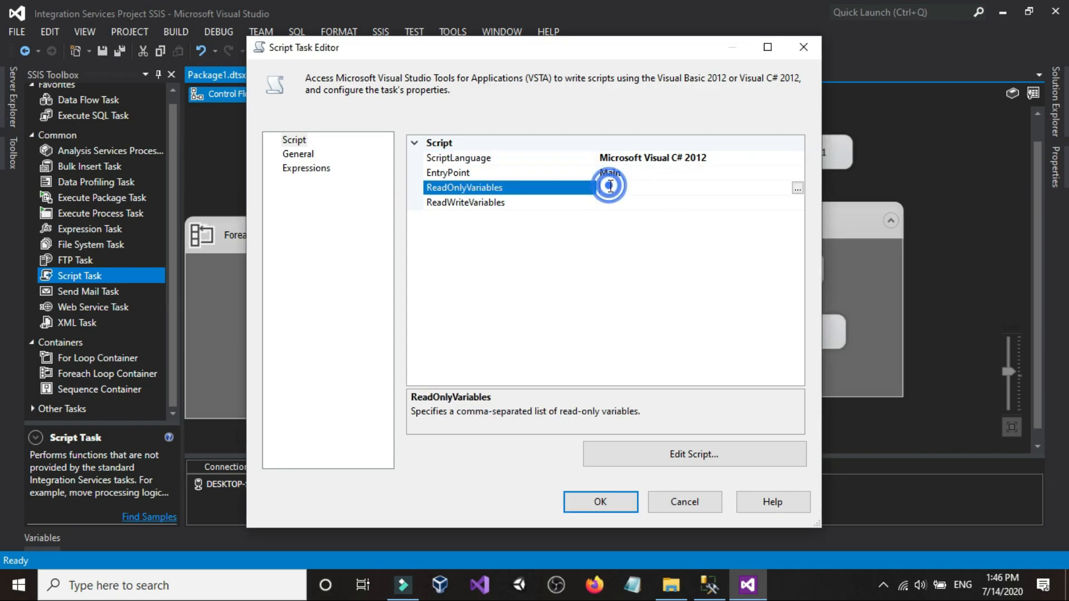
left_click(797, 189)
left_click(377, 32)
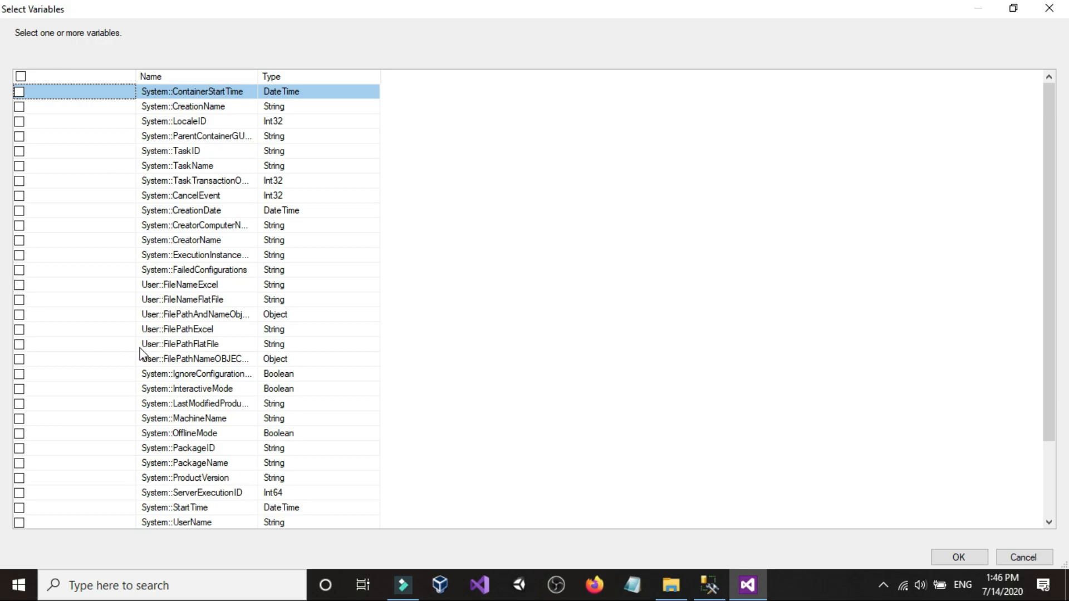
left_click(21, 345)
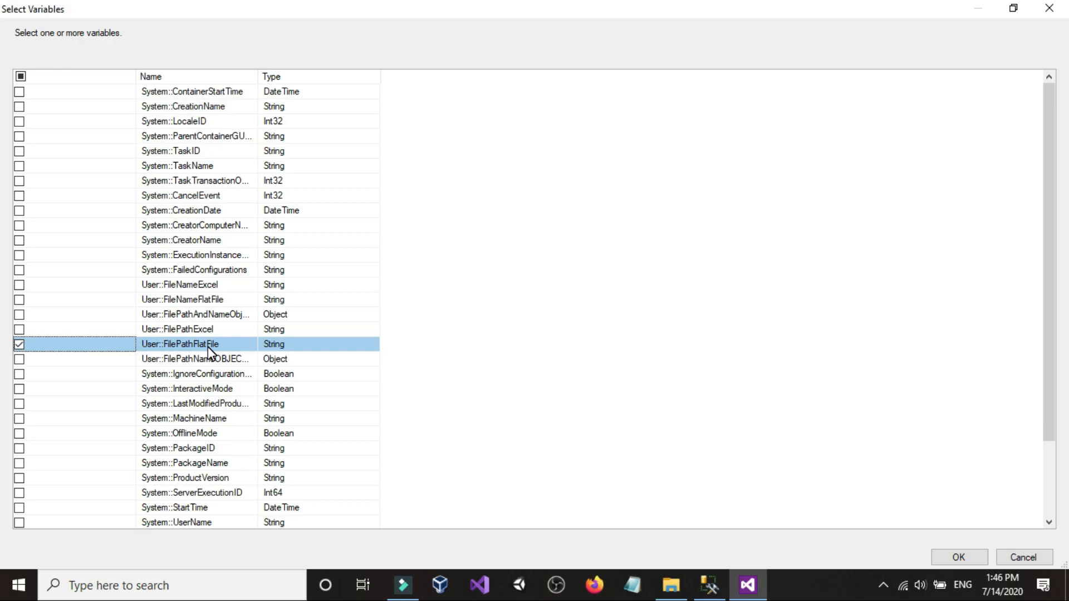
left_click(19, 301)
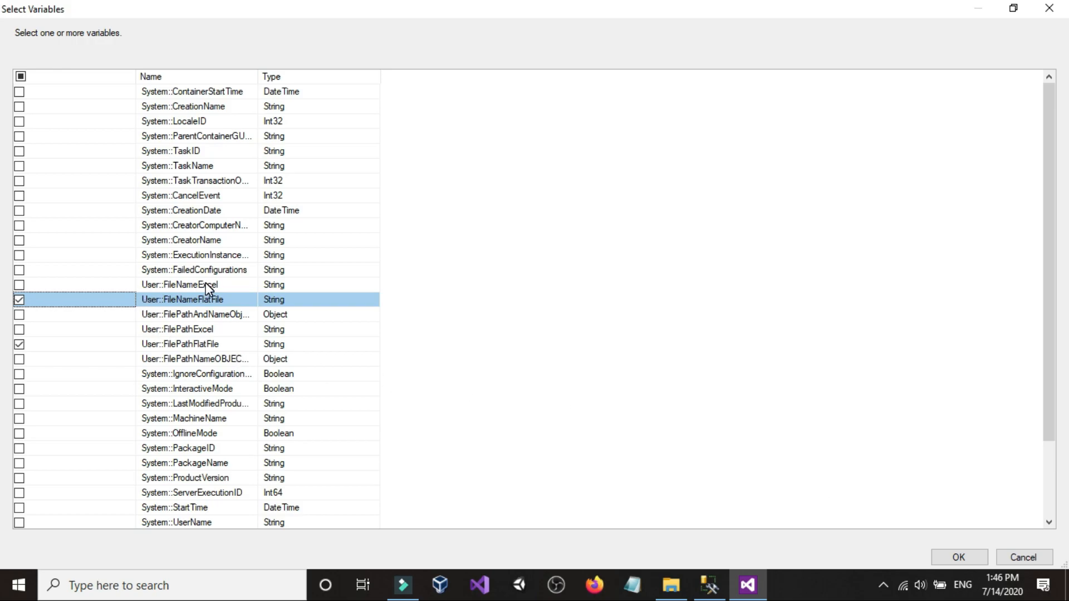
left_click(954, 554)
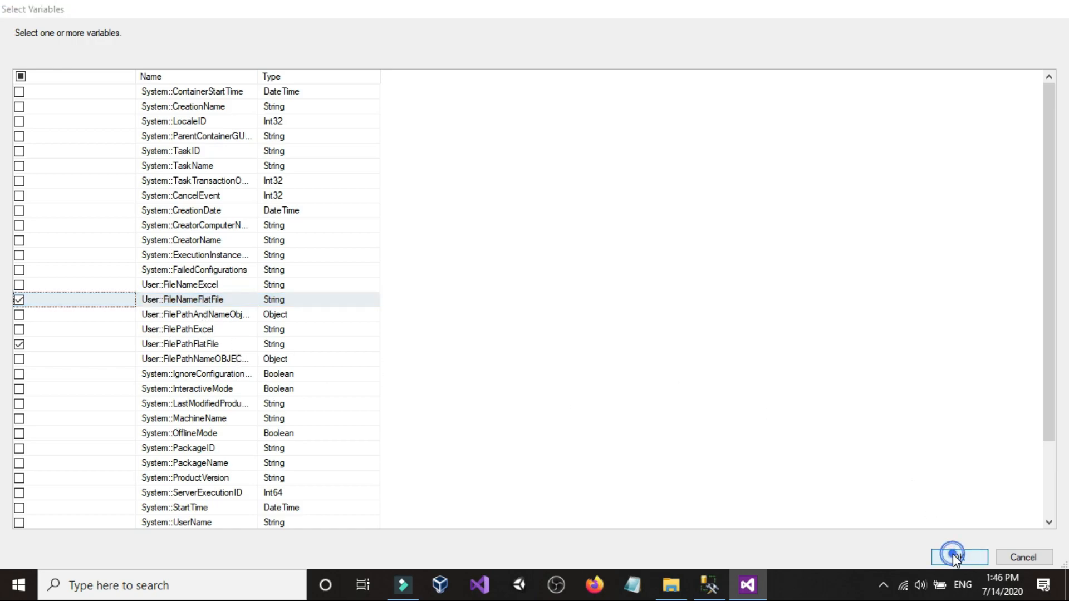
Step: Copy the ReadOnlyVariables value and paste it into an empty Notepad document
left_click(691, 184)
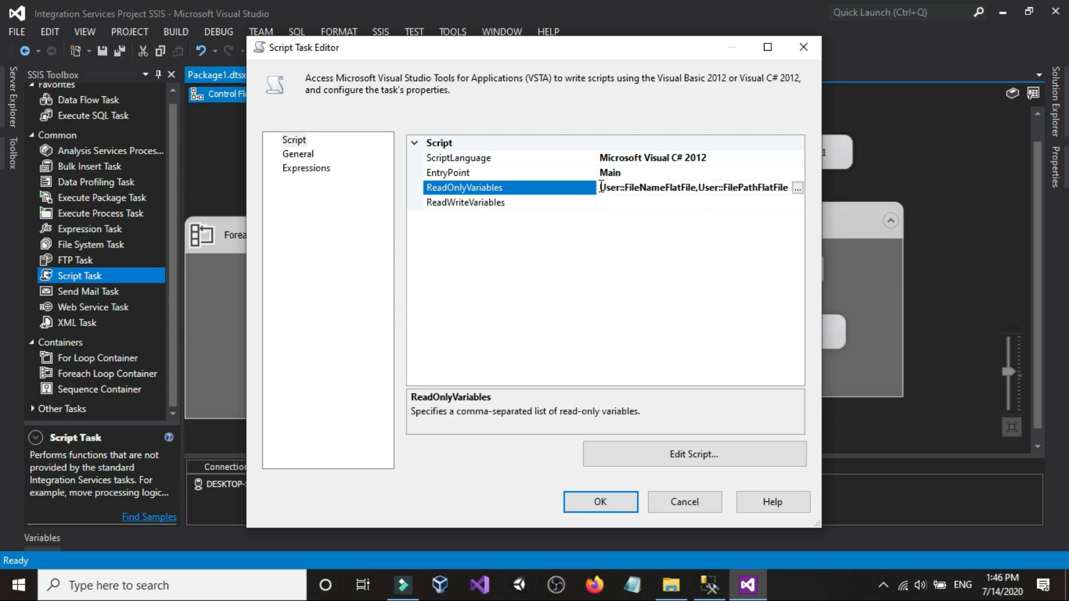
left_click_drag(601, 187, 812, 187)
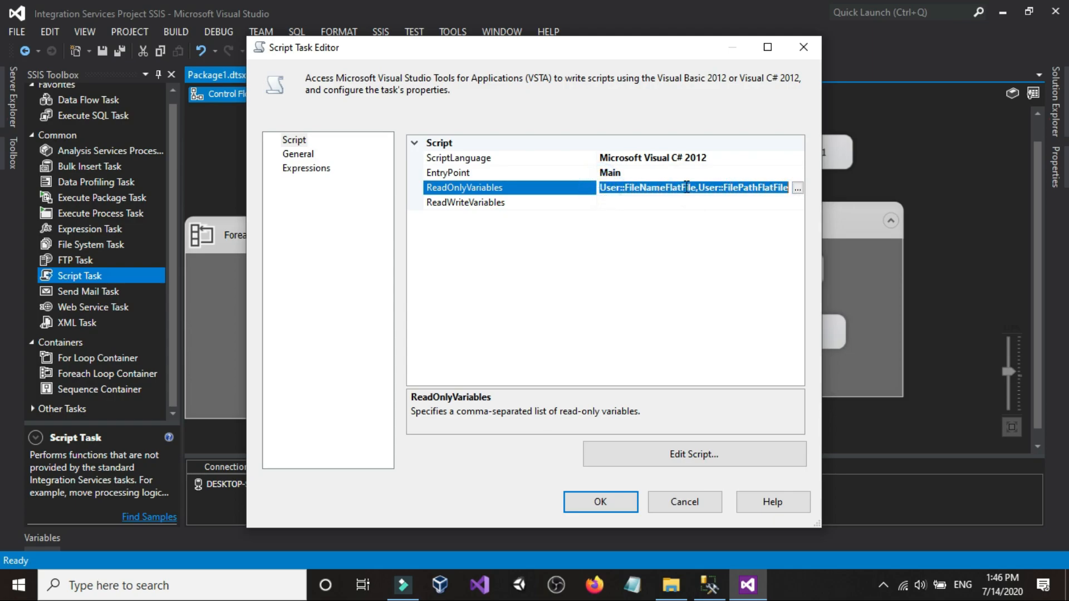
right_click(687, 187)
left_click(711, 233)
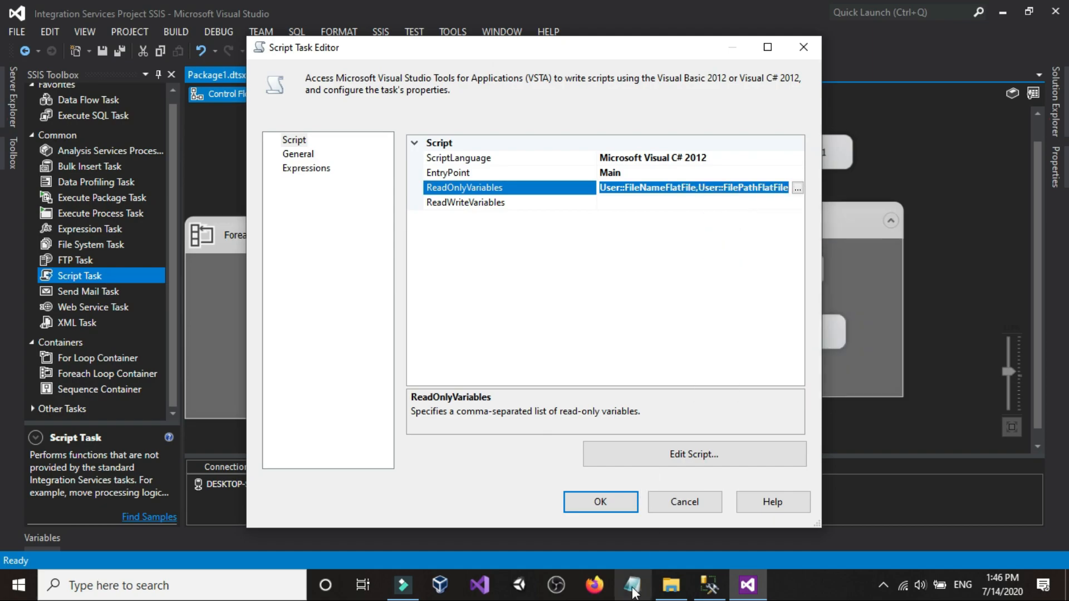
left_click(635, 592)
right_click(239, 494)
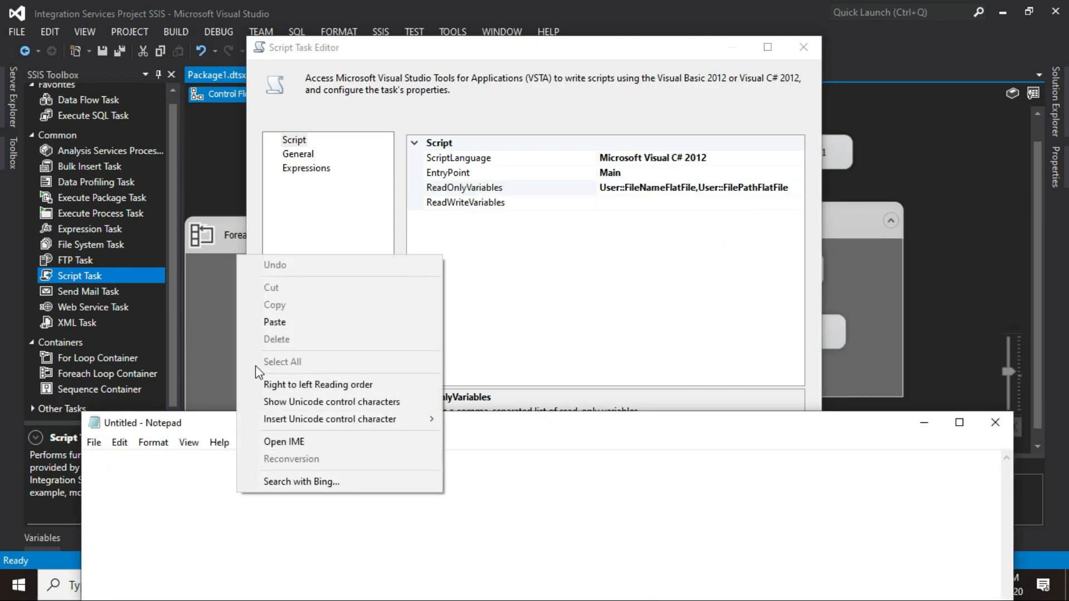
left_click(273, 323)
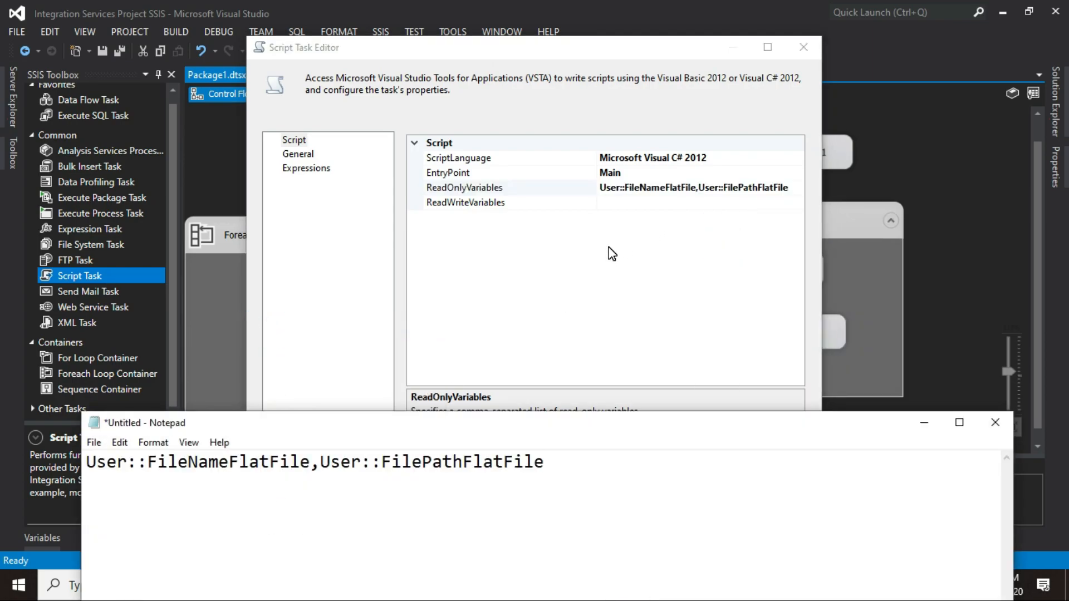
Step: Return to the Script Task Editor, open its script, and start a MessageBox.Show( call below the TODO comment in Main()
left_click(610, 251)
left_click(669, 456)
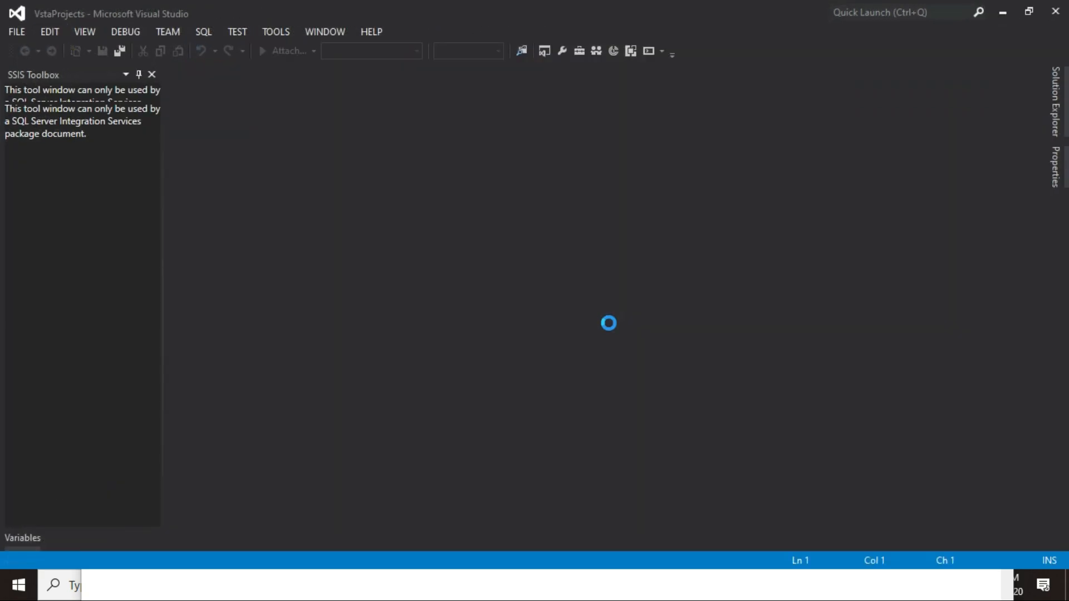
scroll(349, 410, "down", 2)
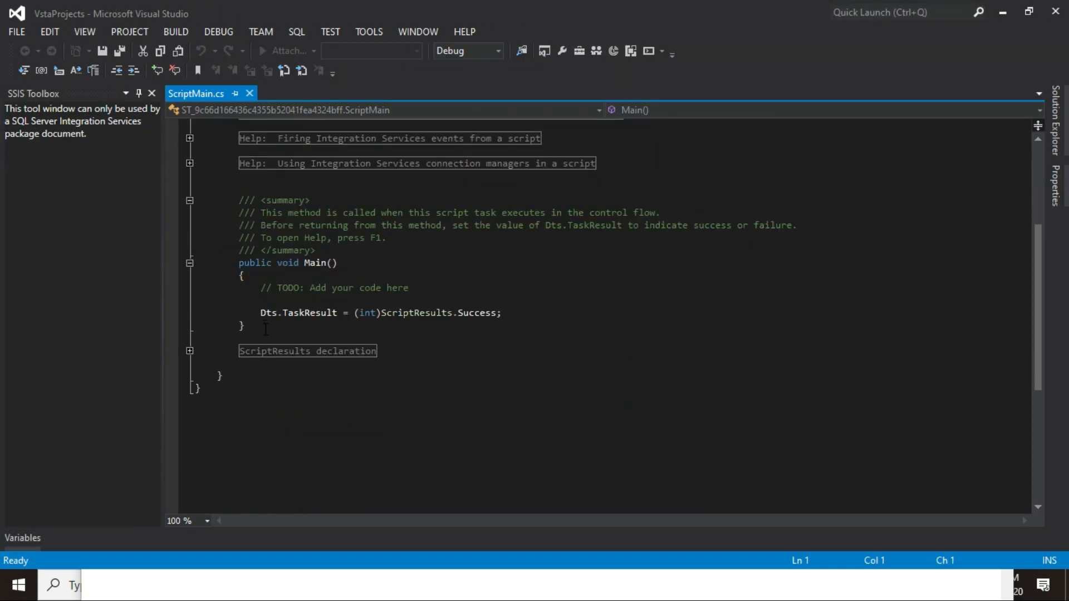
left_click(269, 296)
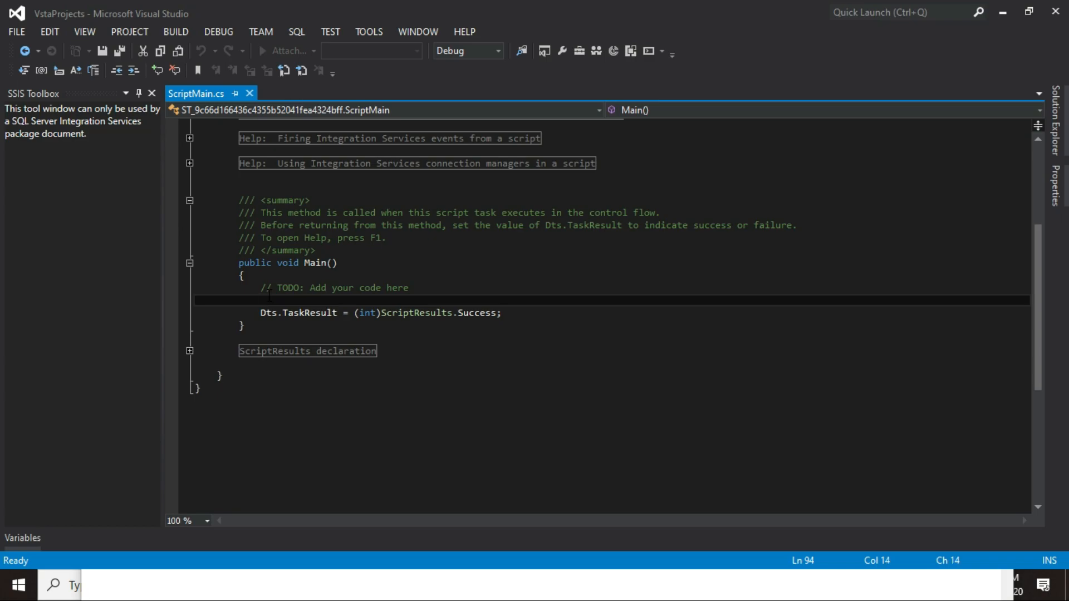
type("message")
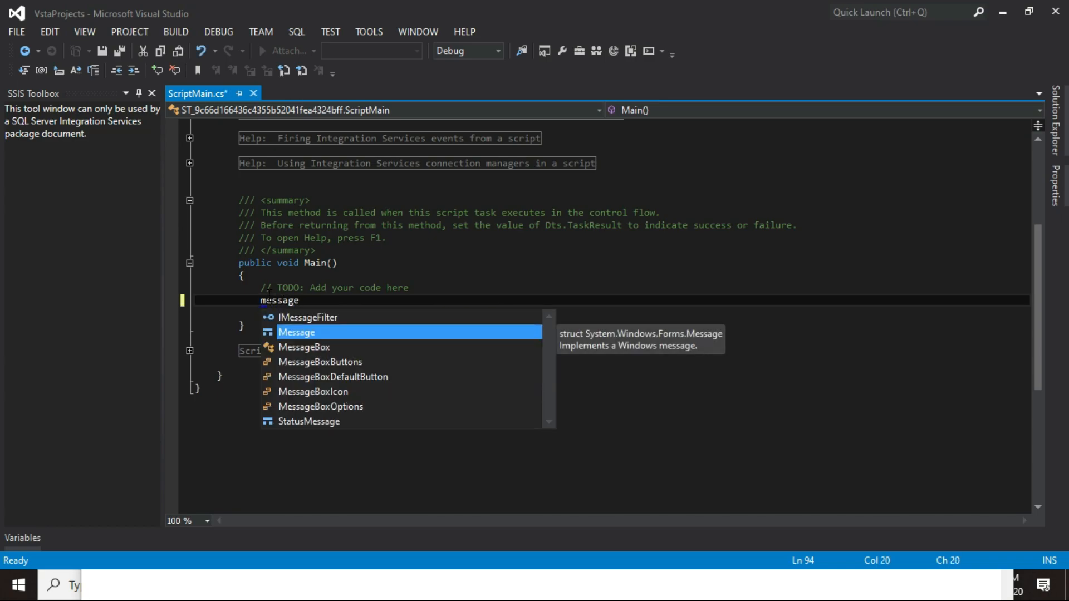
type("bo.s")
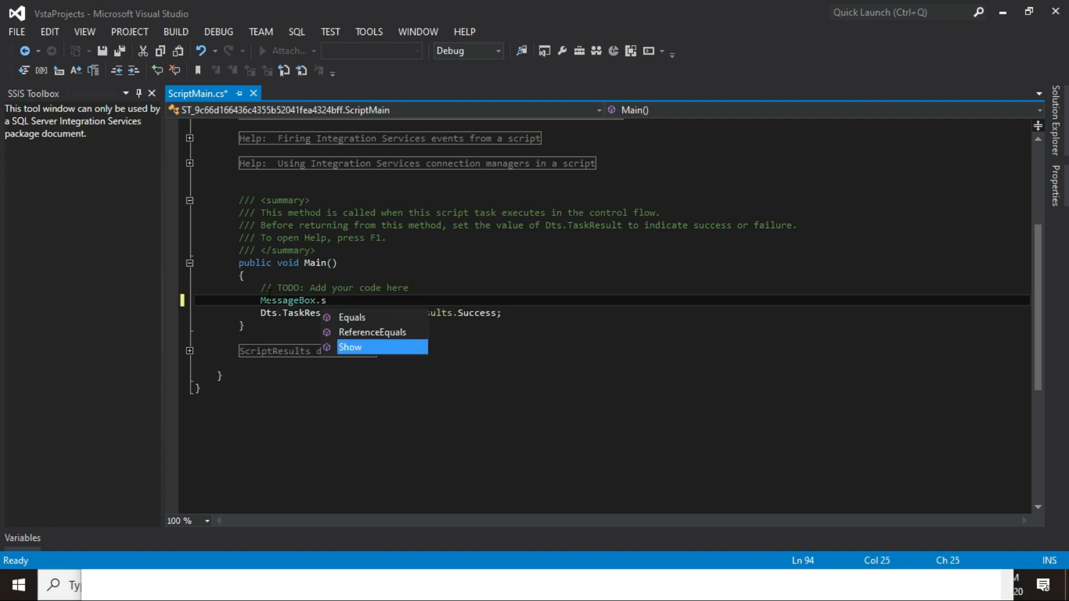
type("how(")
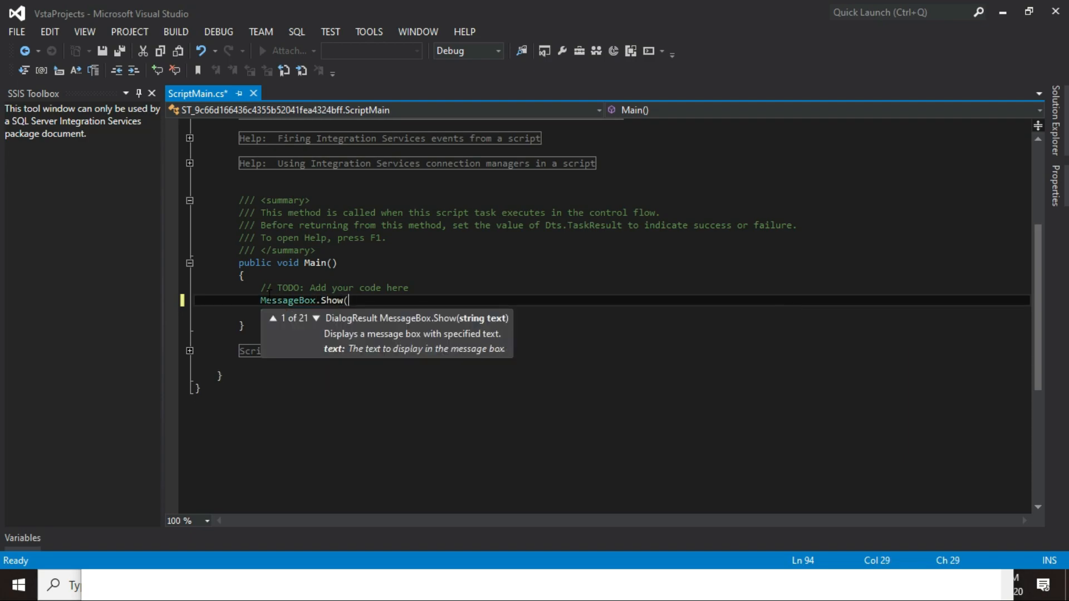
left_click(268, 297)
type("dts")
key("ctrl+z")
key("End")
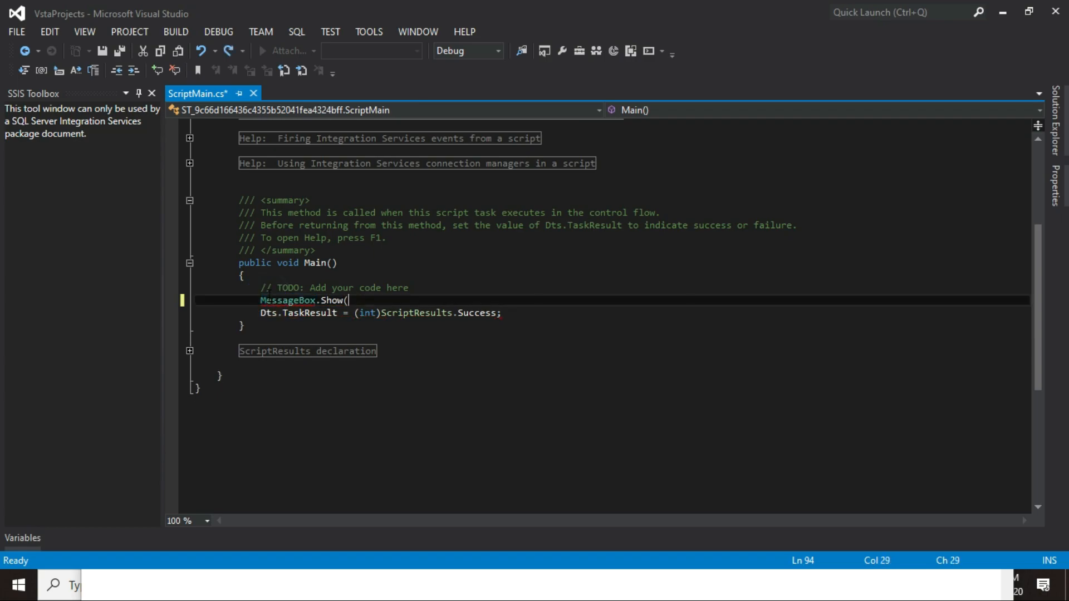
Step: Continue the argument of the MessageBox.Show call with Dts.Variables[
type("dts")
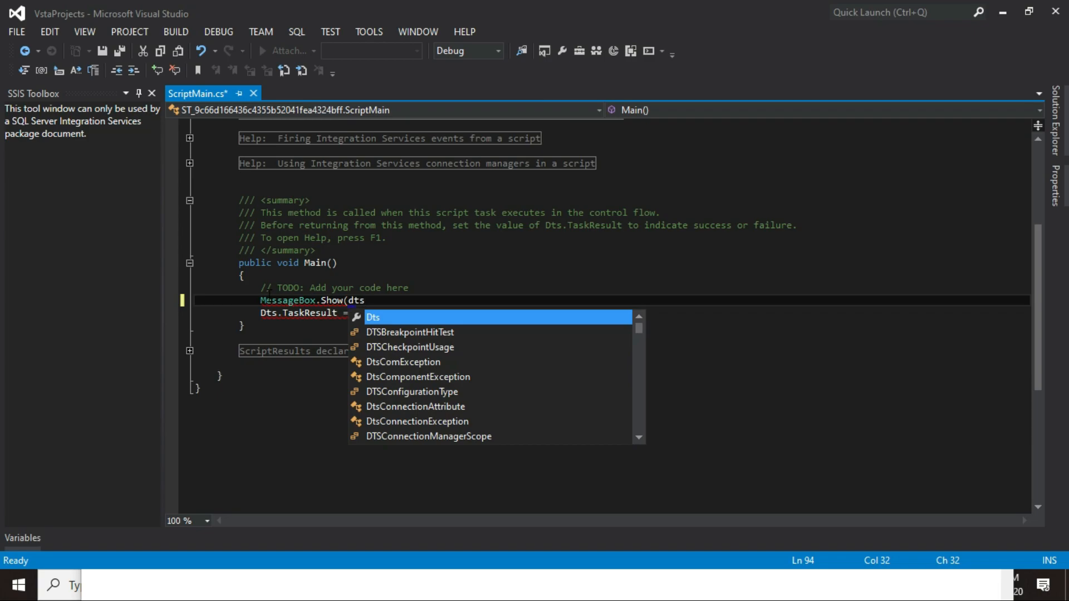
type(".variables")
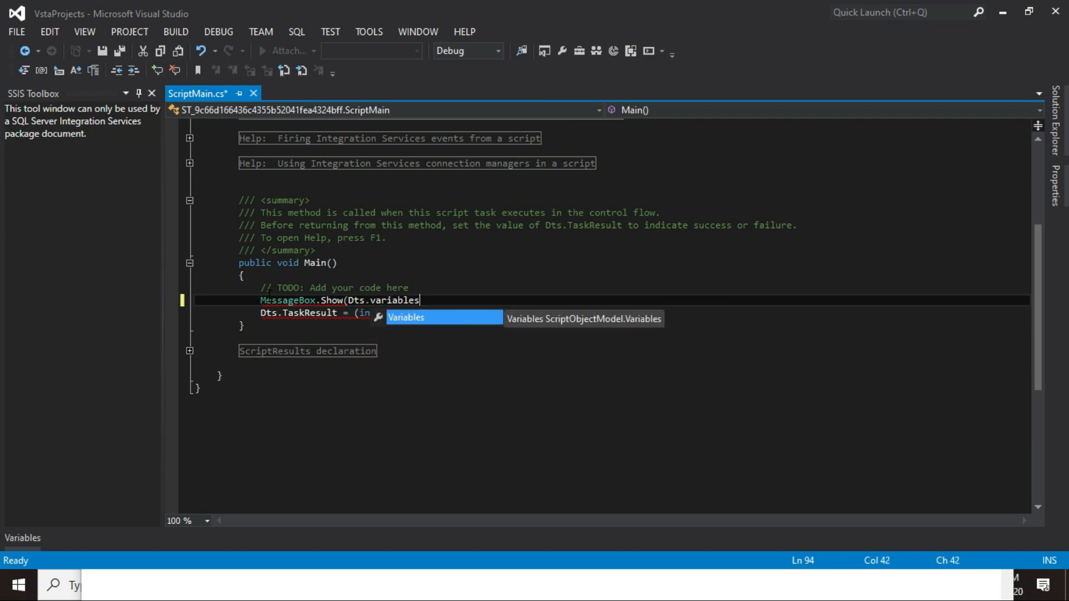
type("[")
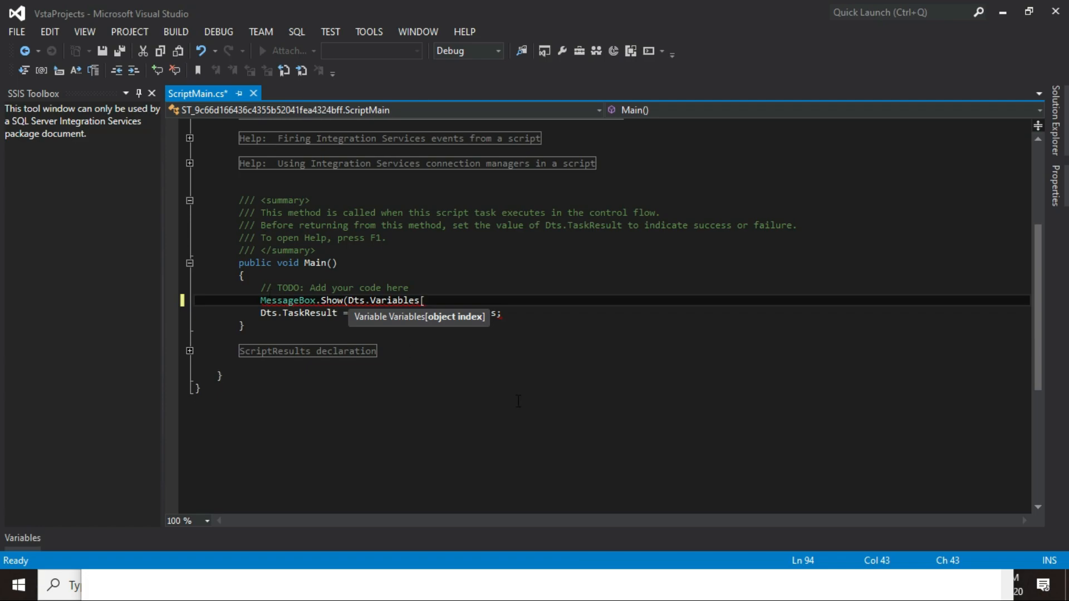
Step: Copy User::FilePathFlatFile from the Notepad document and insert it in quotes after Dts.Variables[ in the script
left_click(618, 583)
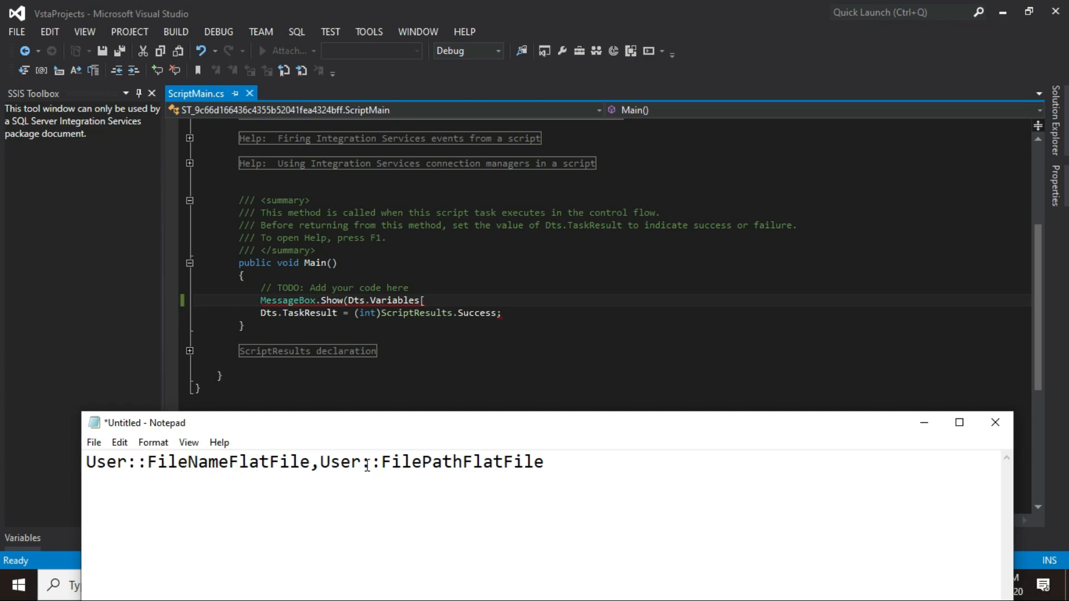
left_click_drag(320, 463, 609, 463)
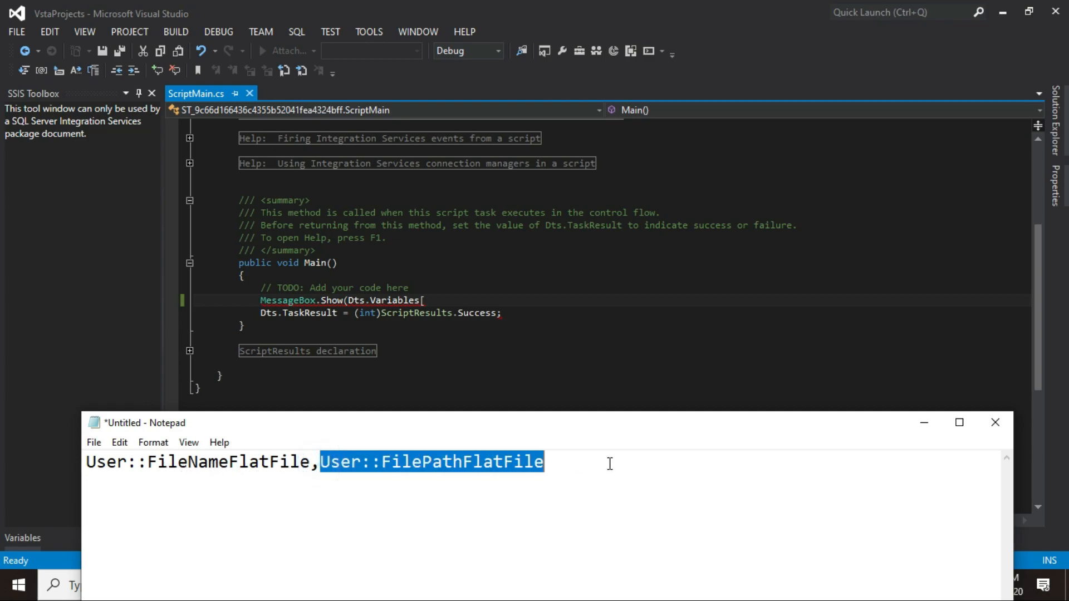
right_click(528, 463)
left_click(562, 276)
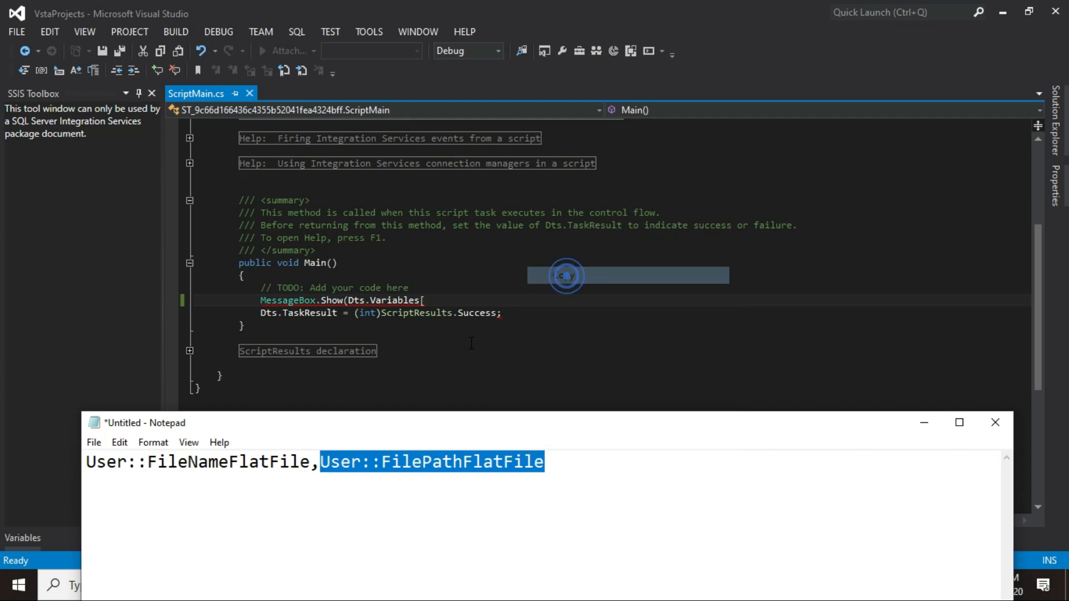
left_click(456, 303)
type("\"")
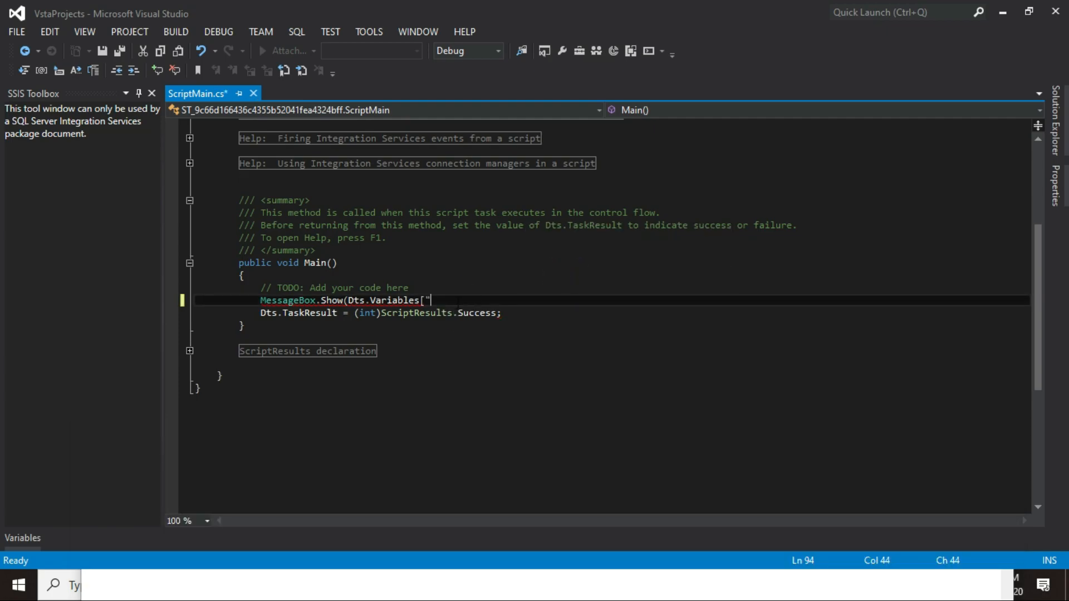
right_click(456, 303)
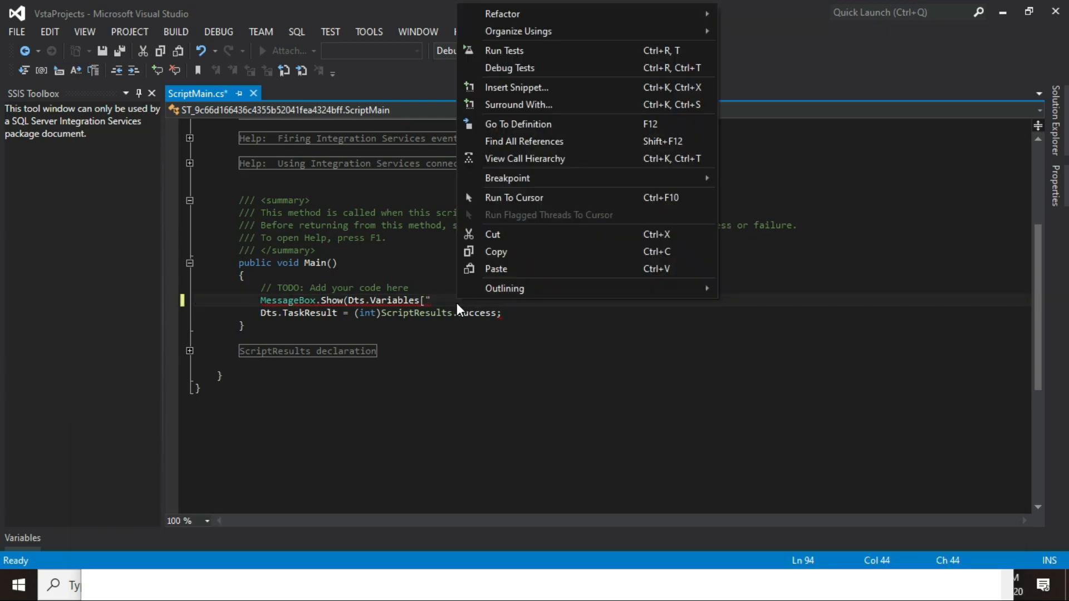
left_click(499, 266)
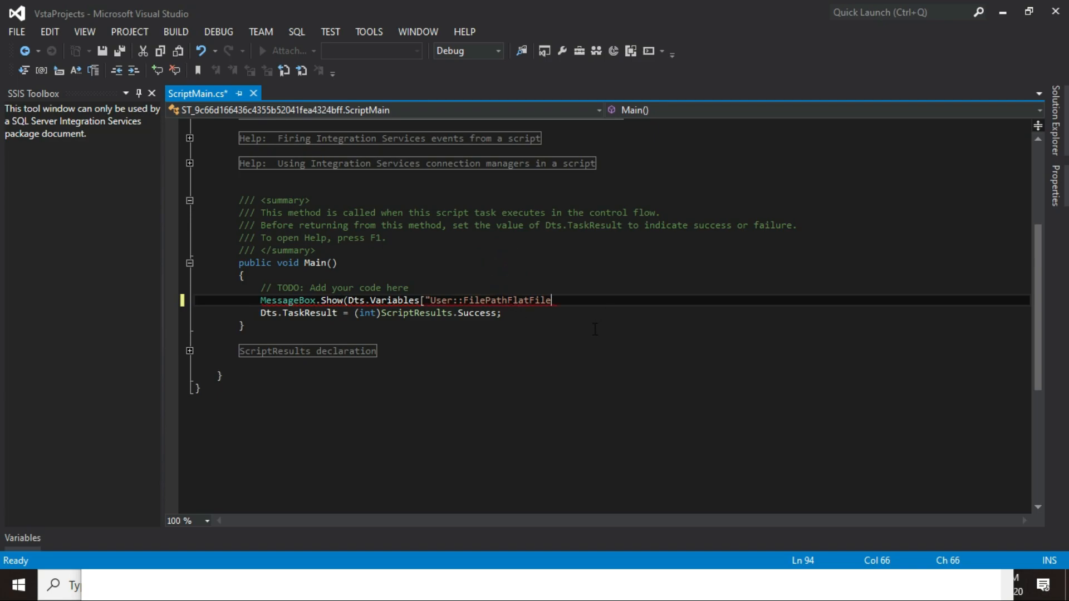
type("\"")
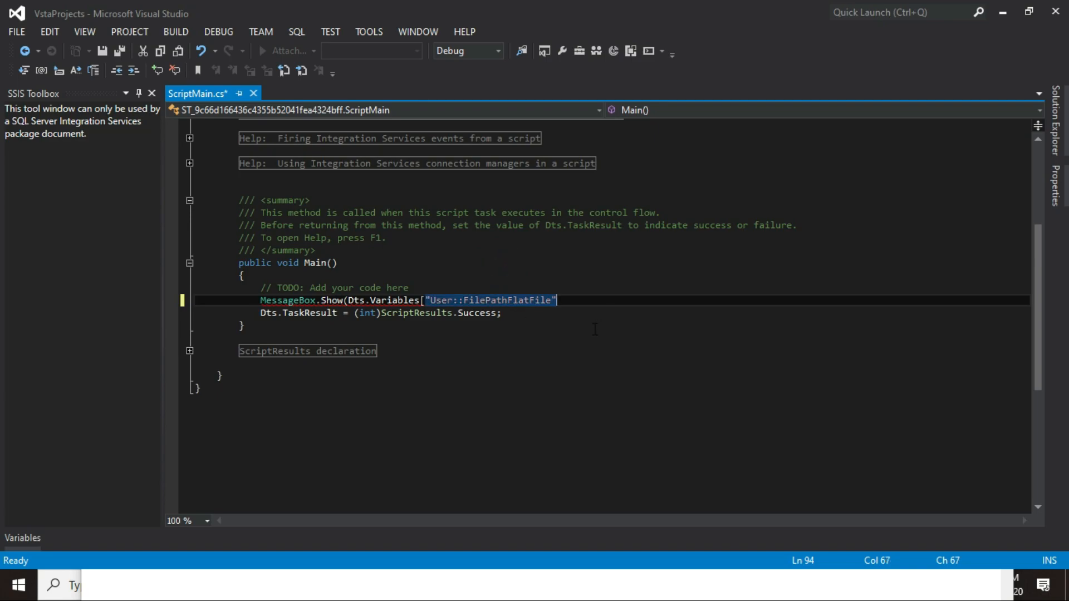
Step: Complete the FilePathFlatFile MessageBox.Show call with ].Value.ToString());
type("}")
key("BackSpace")
type("].va")
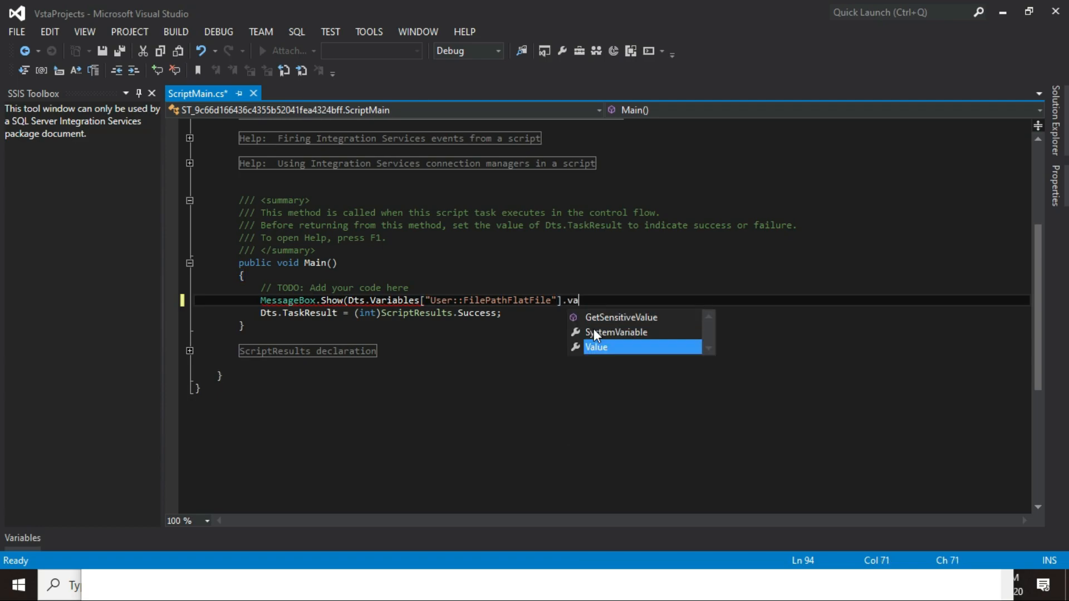
type("lue.")
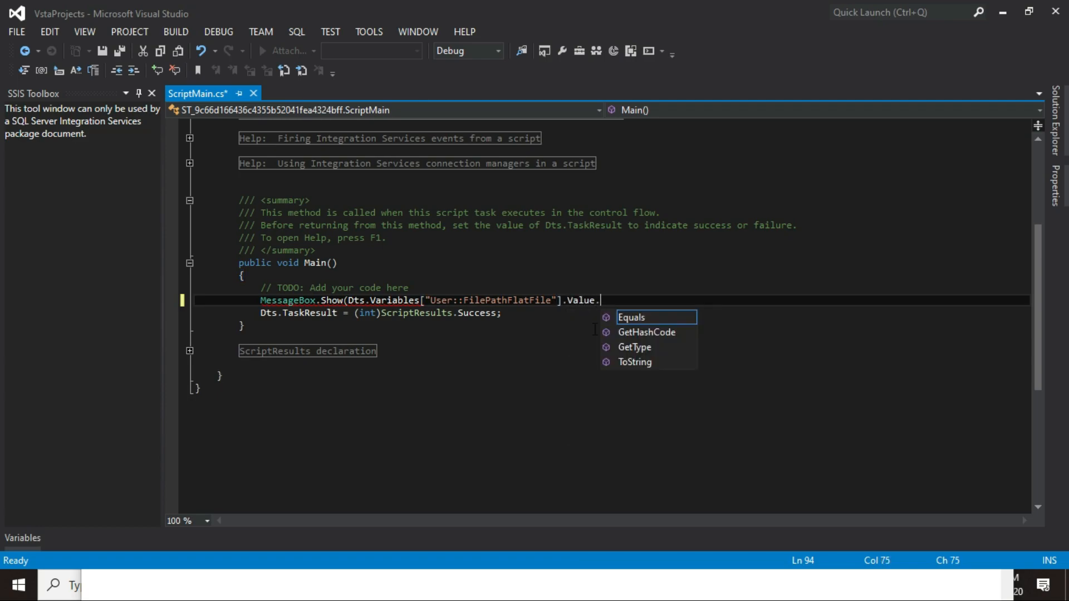
type("tostring()")
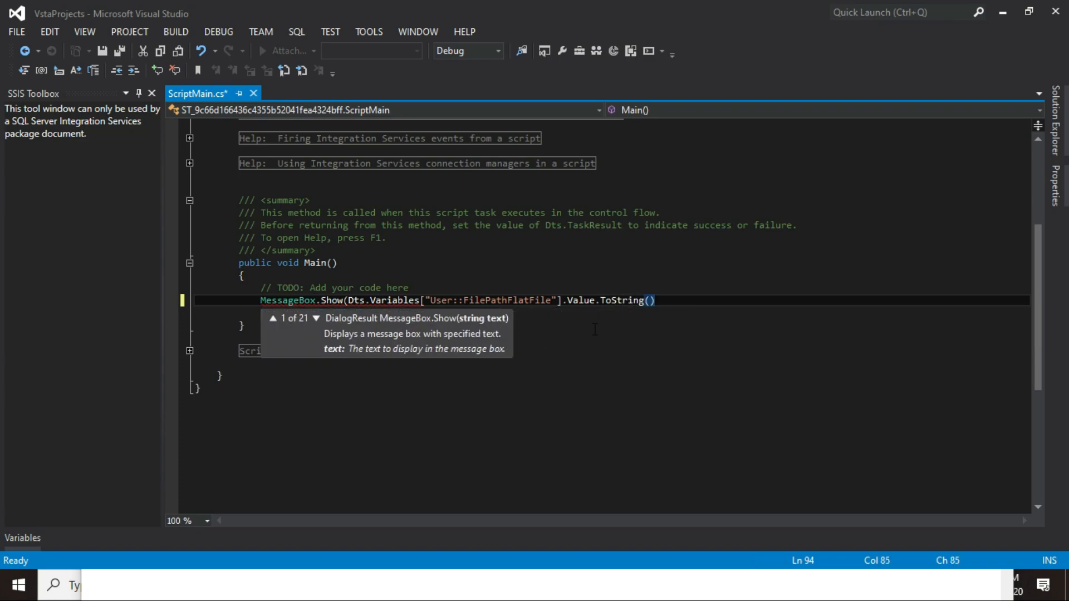
type(");")
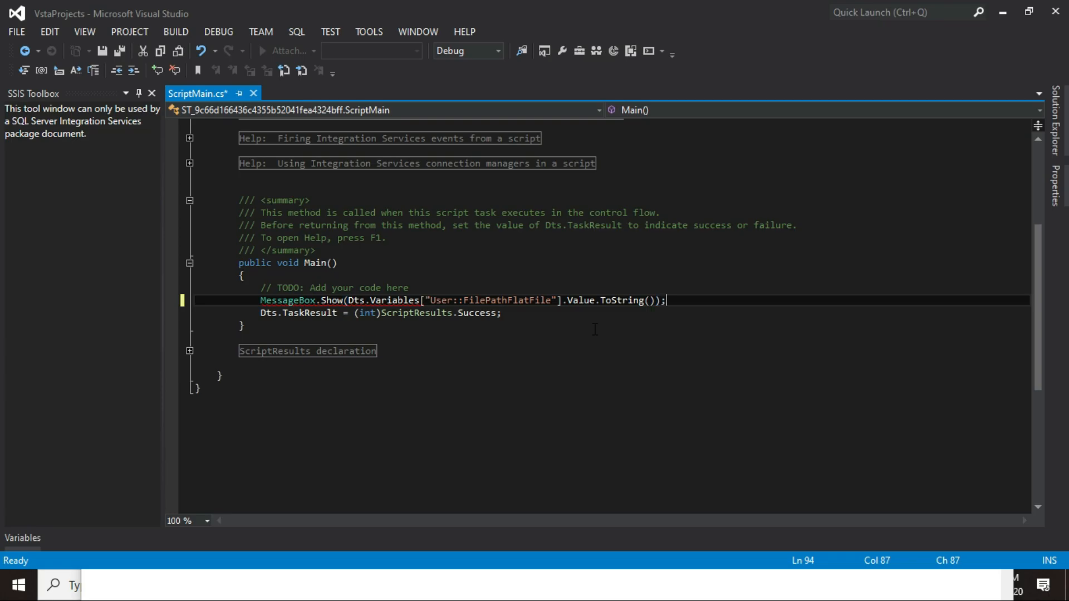
Step: Duplicate the MessageBox.Show line on a new line directly below it
left_click_drag(675, 302, 222, 302)
right_click(262, 302)
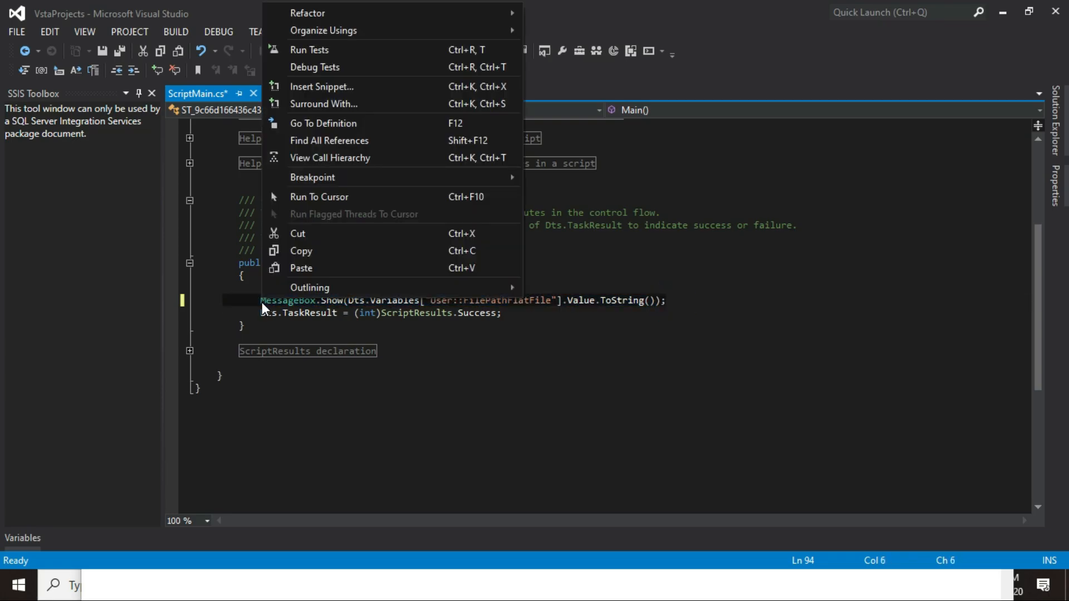
left_click(310, 251)
left_click(691, 300)
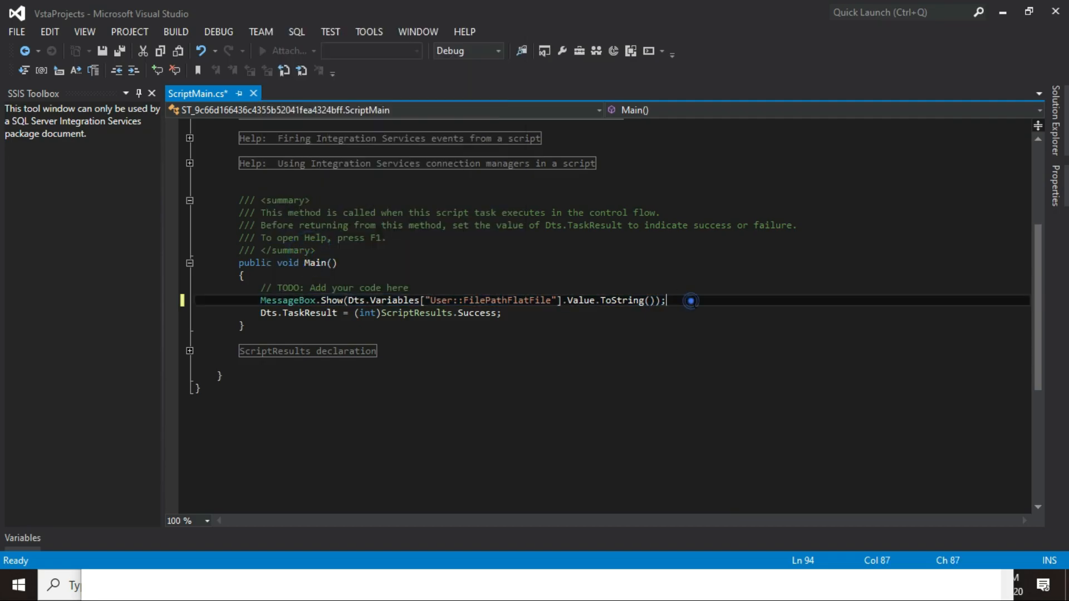
key("Return")
right_click(295, 311)
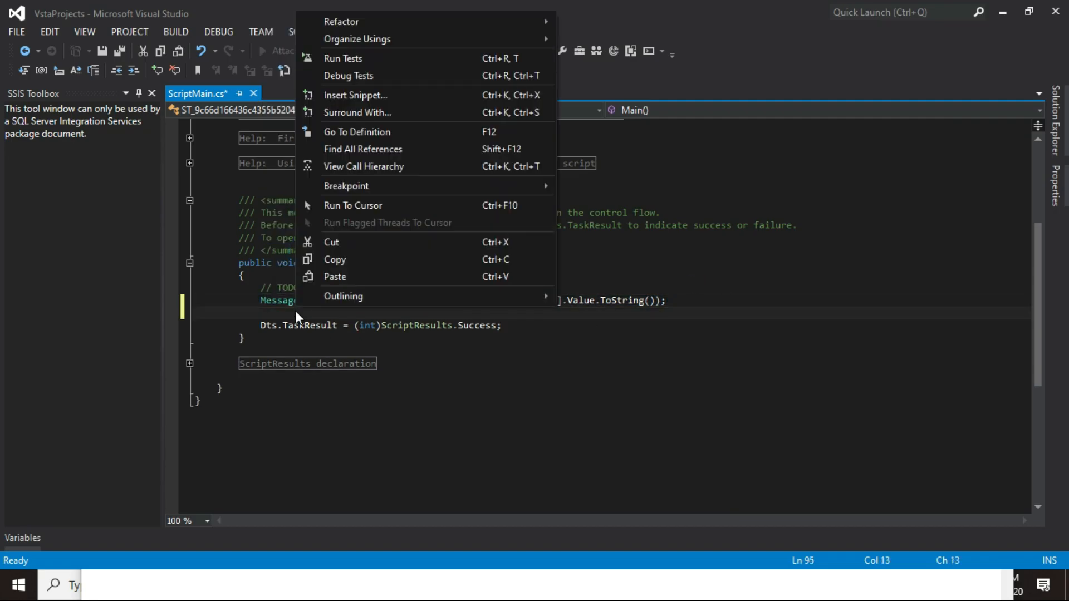
left_click(319, 272)
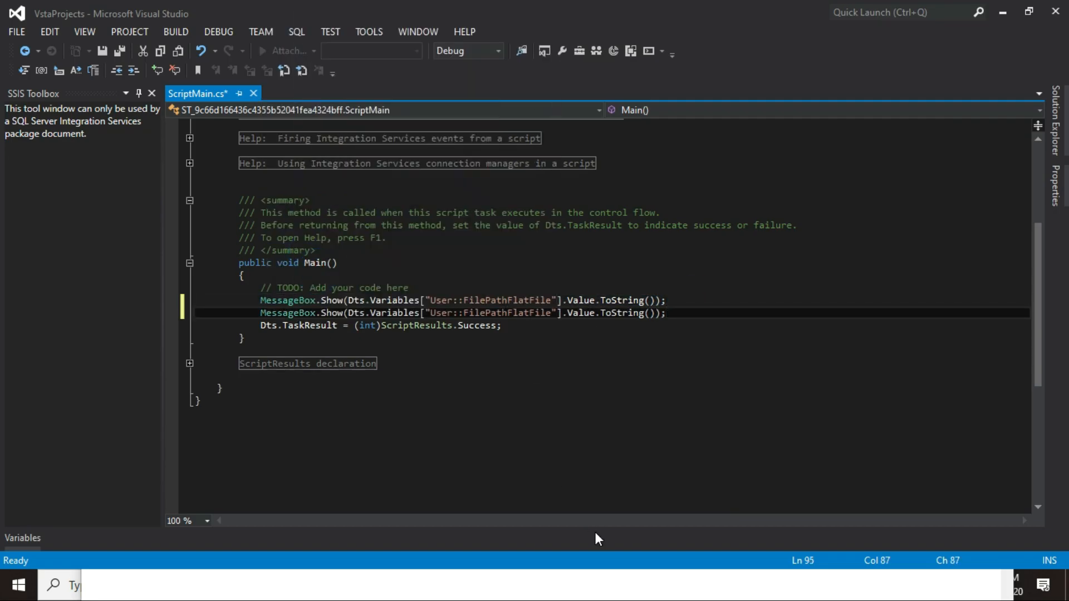
Step: Replace the variable name in the second MessageBox.Show line with User::FileNameFlatFile copied from Notepad
left_click(613, 596)
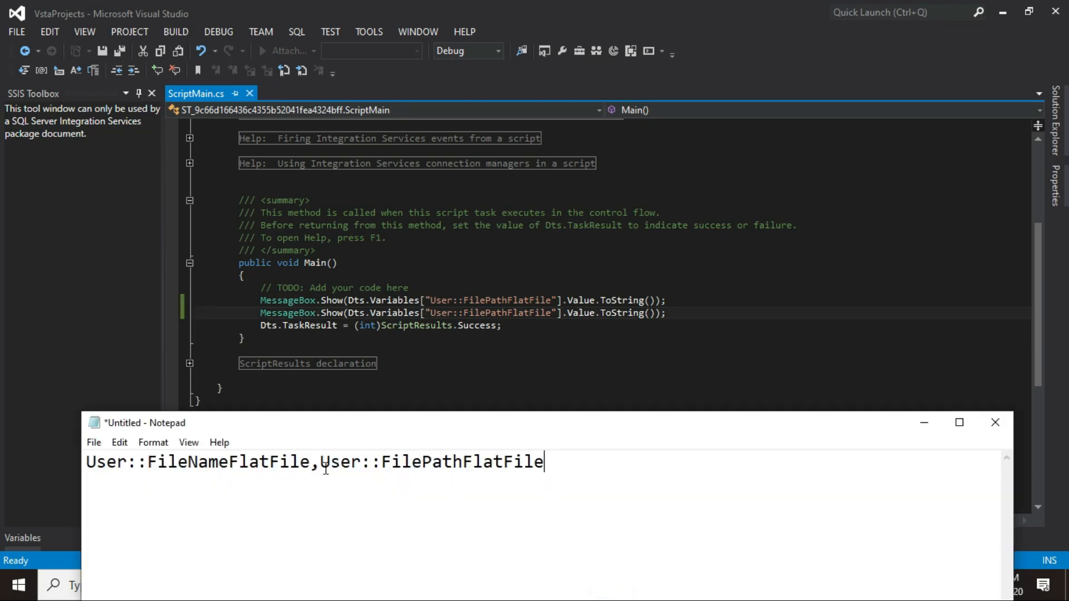
left_click_drag(311, 462, 87, 462)
right_click(106, 461)
left_click(143, 275)
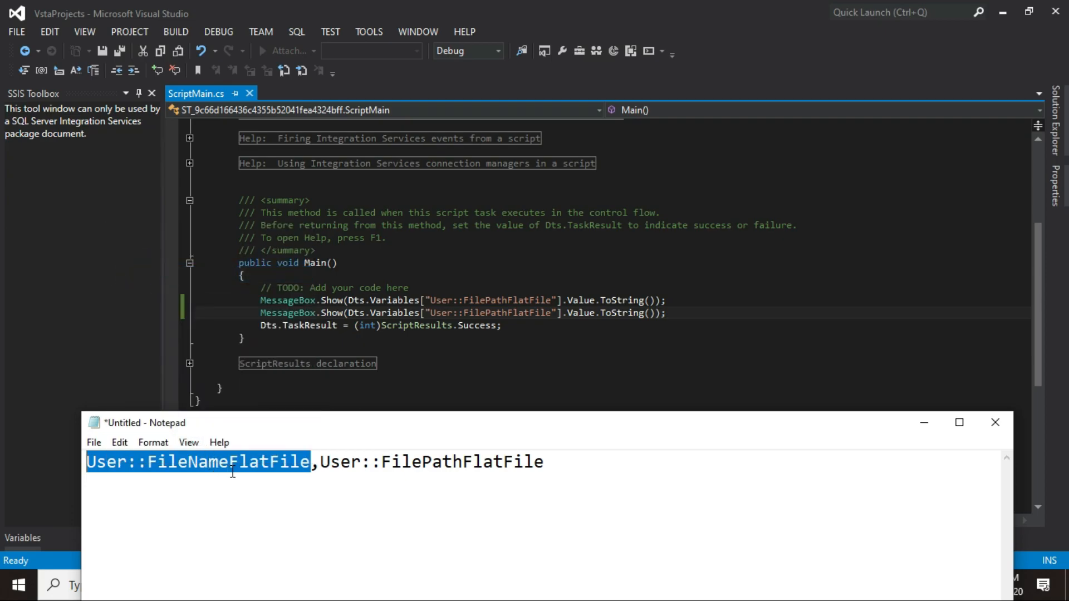
left_click(230, 471)
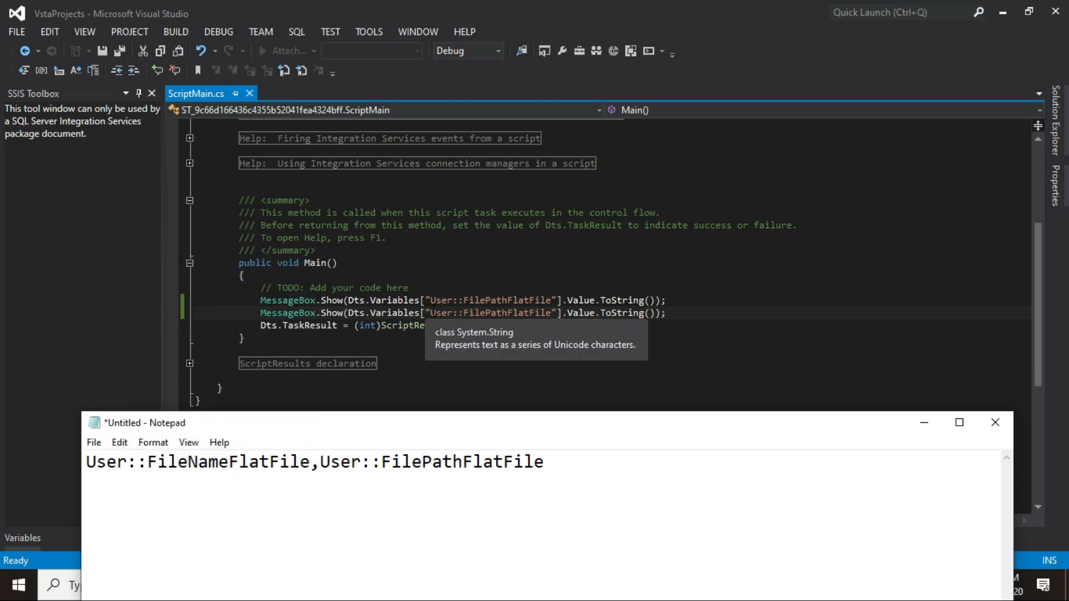
left_click_drag(431, 312, 552, 313)
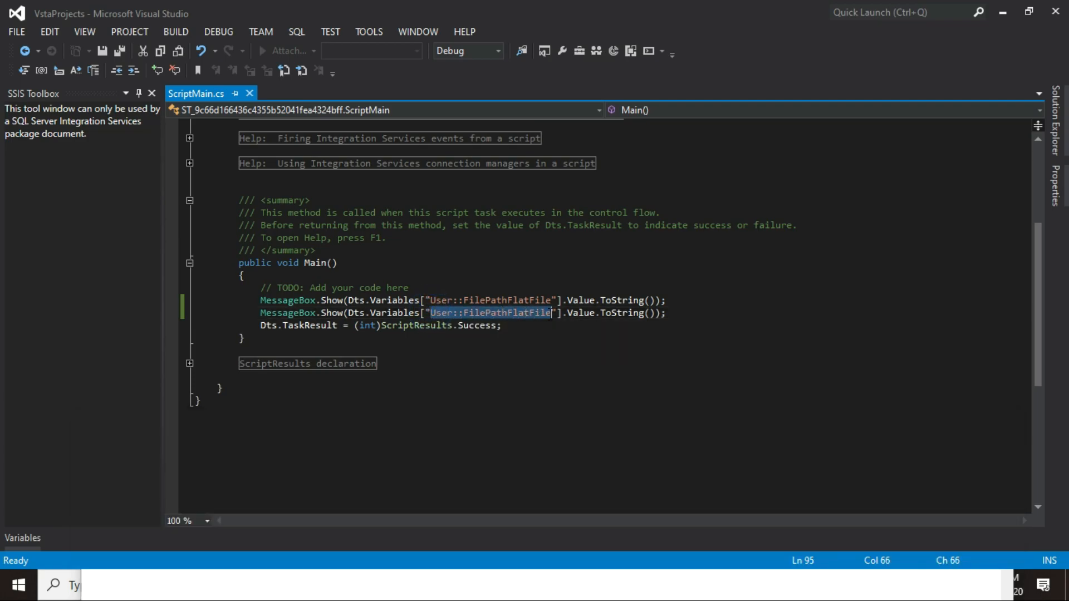
right_click(502, 313)
left_click(523, 277)
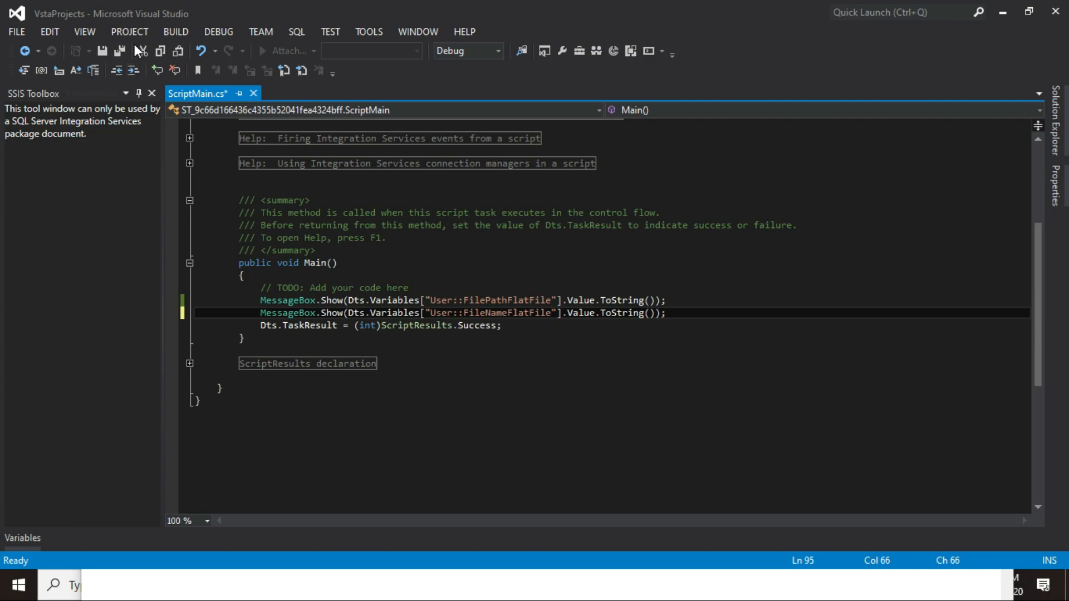
Step: Build and save the script, and close the script editor
left_click(169, 32)
left_click(179, 48)
left_click(104, 51)
left_click(1056, 11)
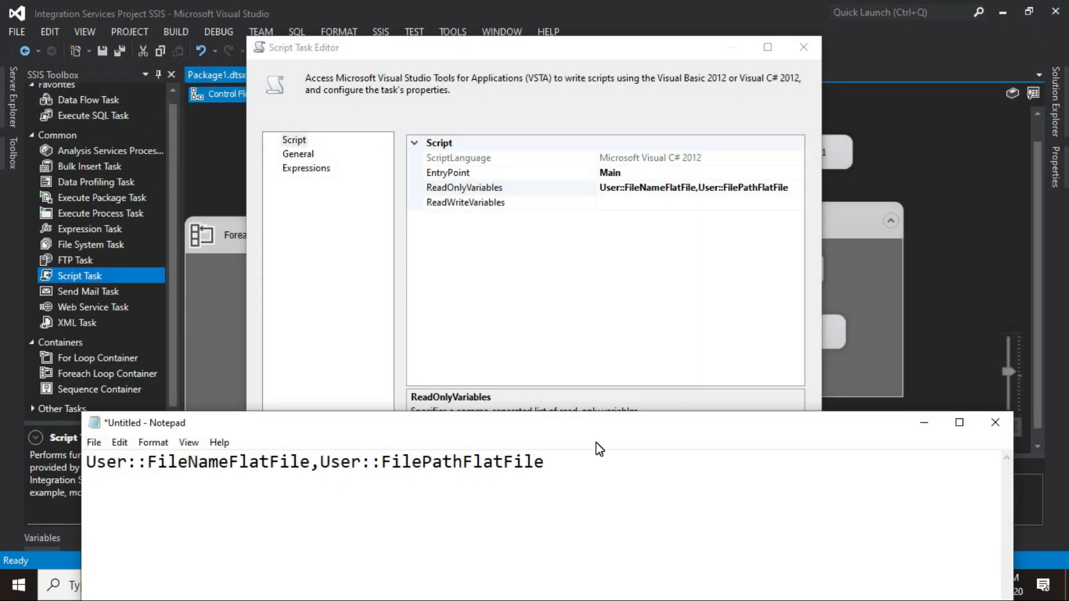
Step: Close Notepad without saving and recheck the Script Task's ReadOnlyVariables selection
left_click(1009, 430)
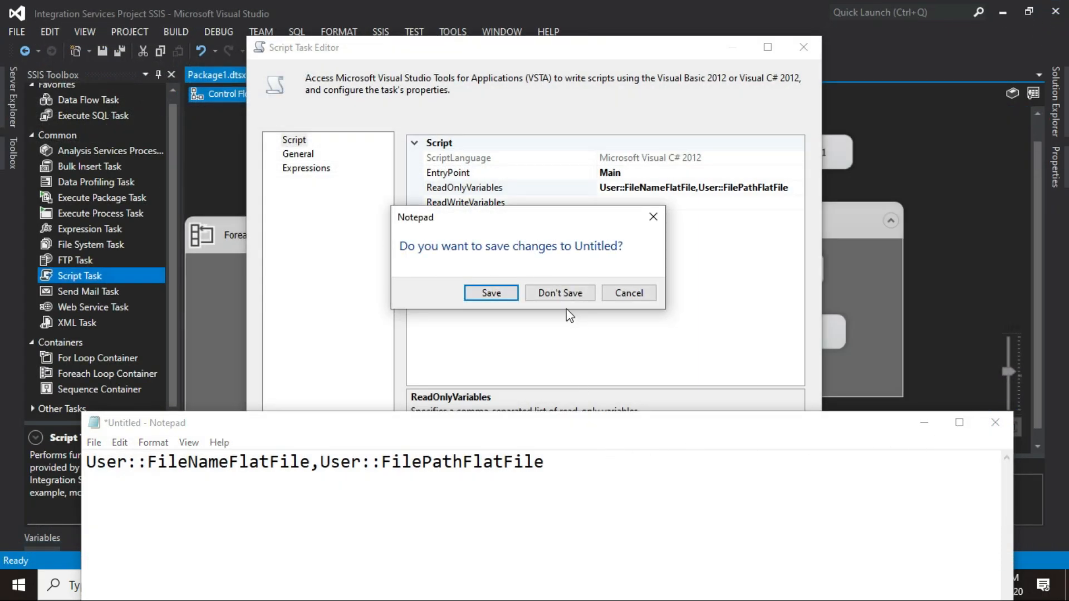
left_click(560, 292)
left_click(758, 187)
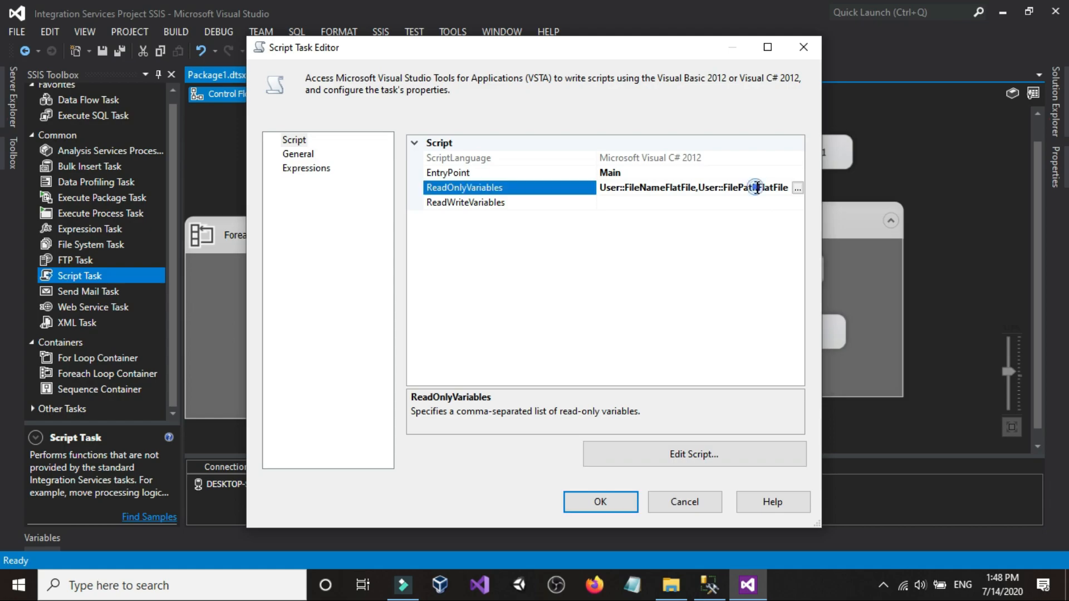
left_click(796, 188)
left_click(444, 382)
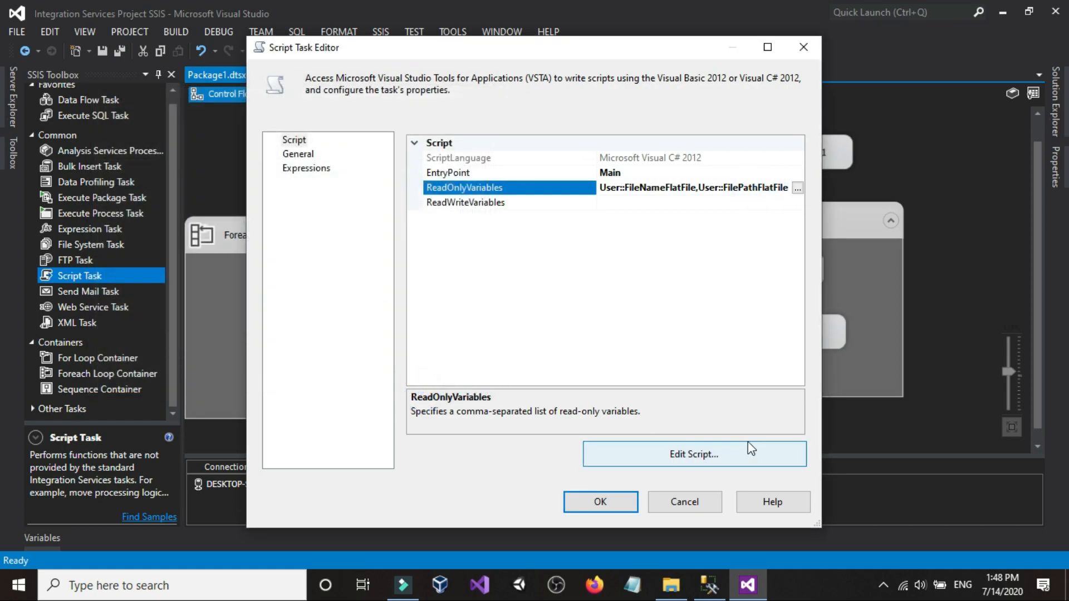
Step: Reopen the script to copy its FilePathFlatFile MessageBox.Show line, close it and accept the Script Task's settings
left_click(747, 452)
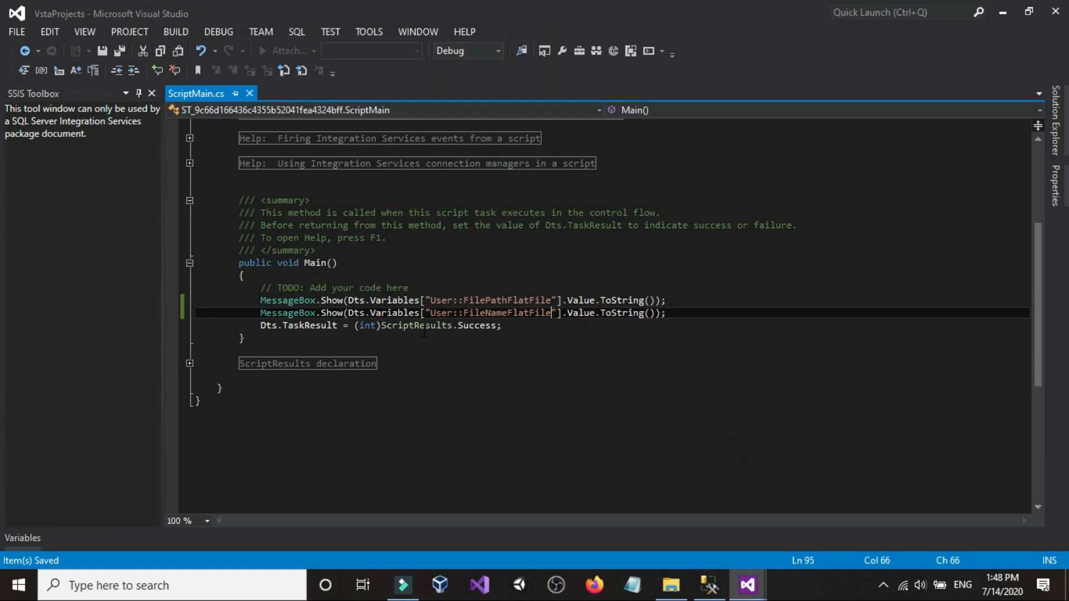
left_click_drag(667, 301, 211, 299)
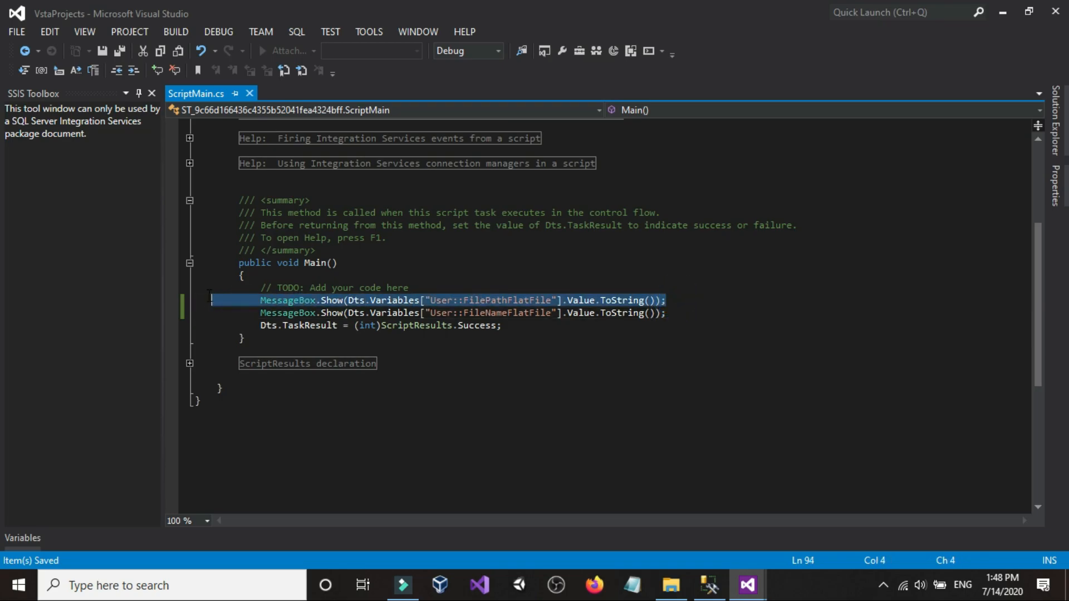
right_click(292, 298)
left_click(334, 312)
left_click(779, 241)
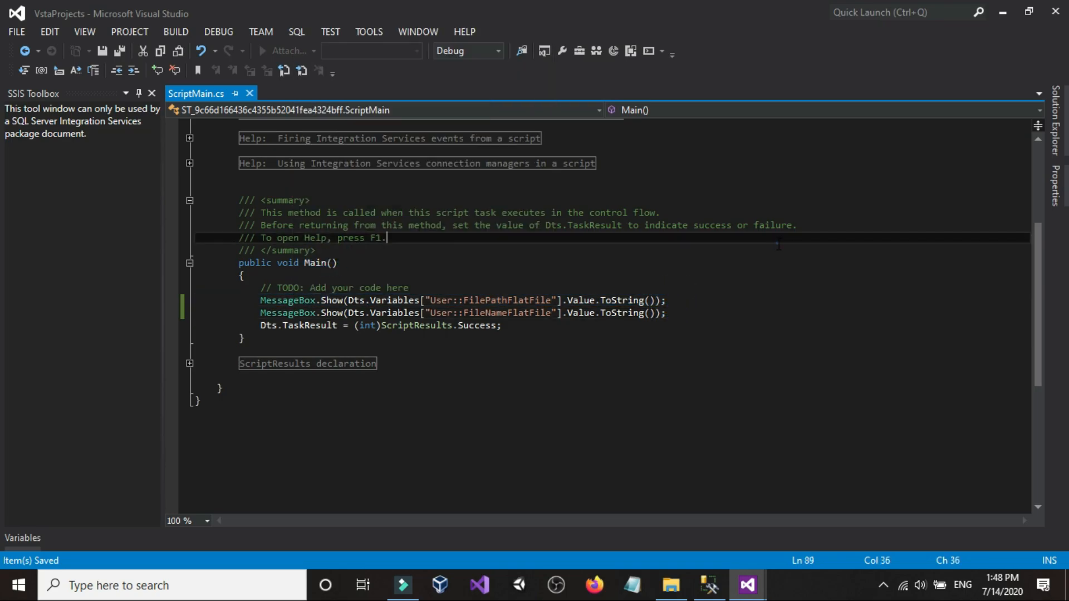
left_click(1056, 11)
left_click(613, 502)
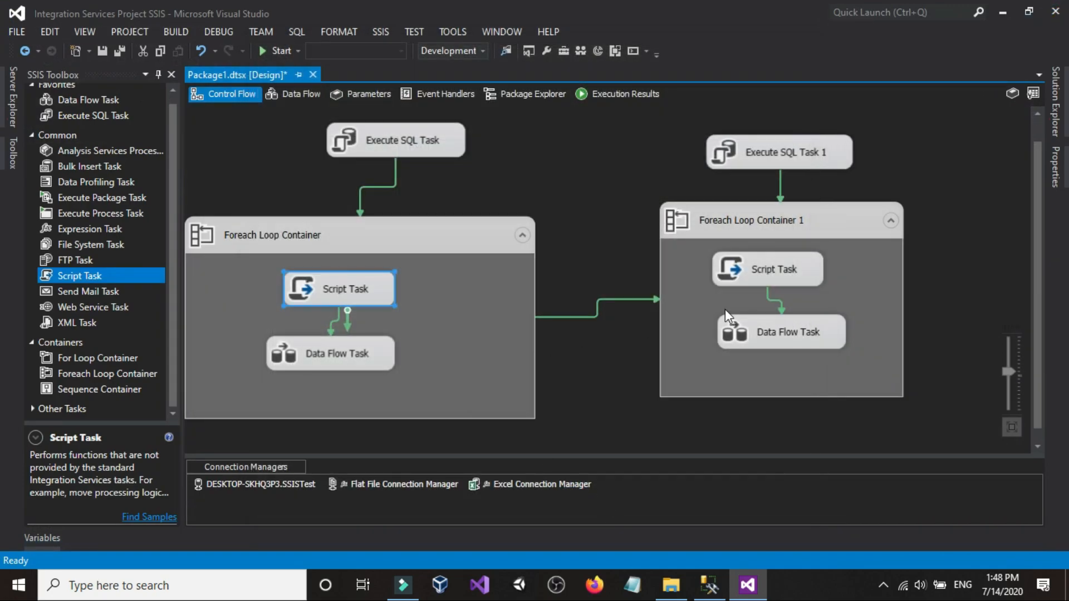
Step: Set the ReadOnlyVariables of the Script Task in Foreach Loop Container 1 to User::FileNameExcel and User::FilePathExcel
left_click(708, 293)
double_click(754, 274)
left_click(640, 188)
left_click(797, 188)
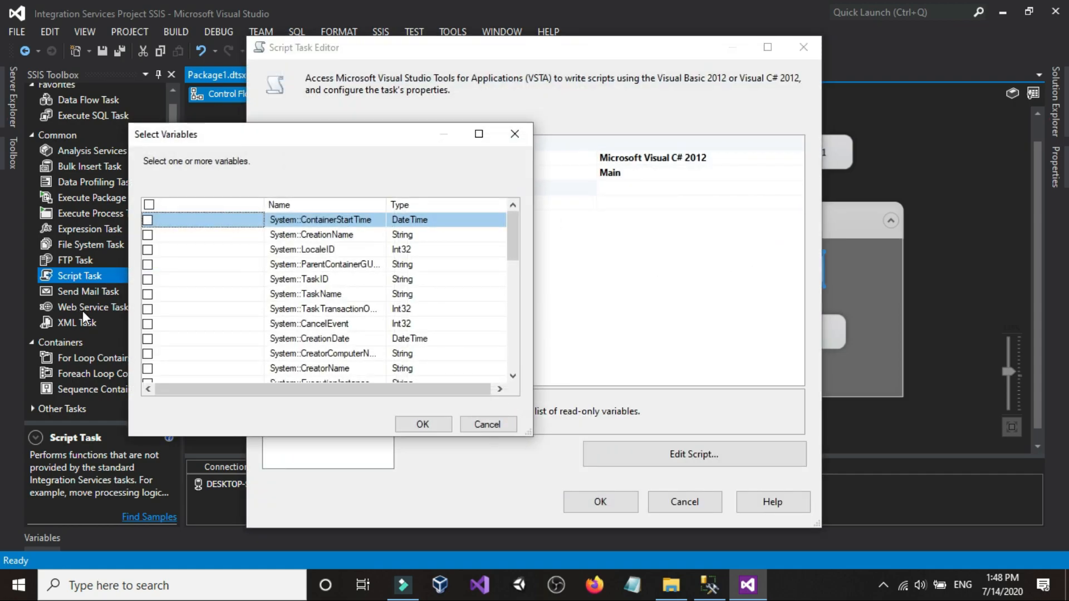
scroll(187, 311, "down", 3)
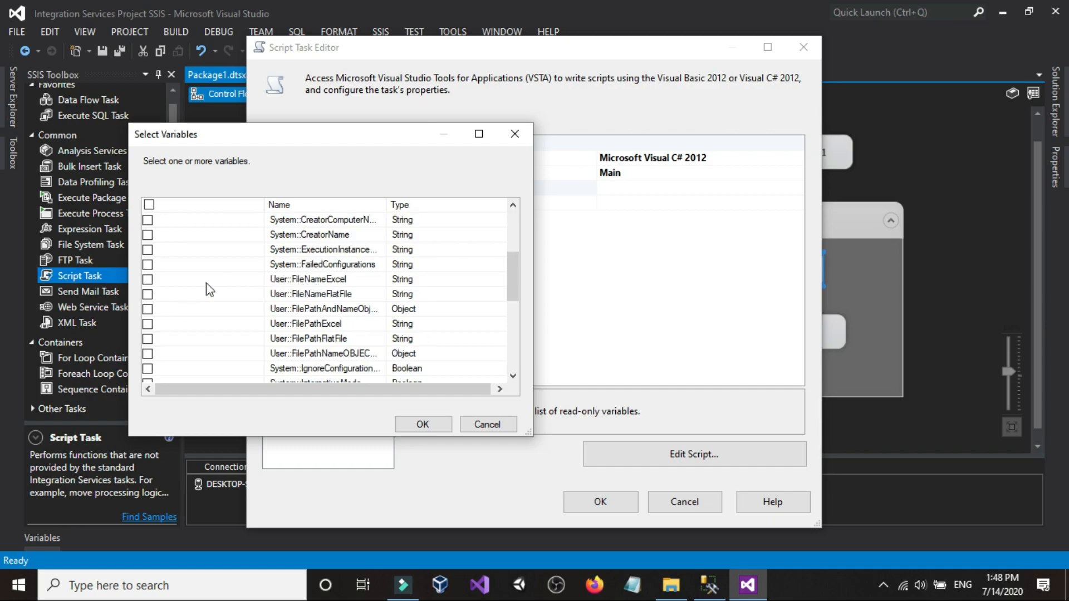
left_click(148, 279)
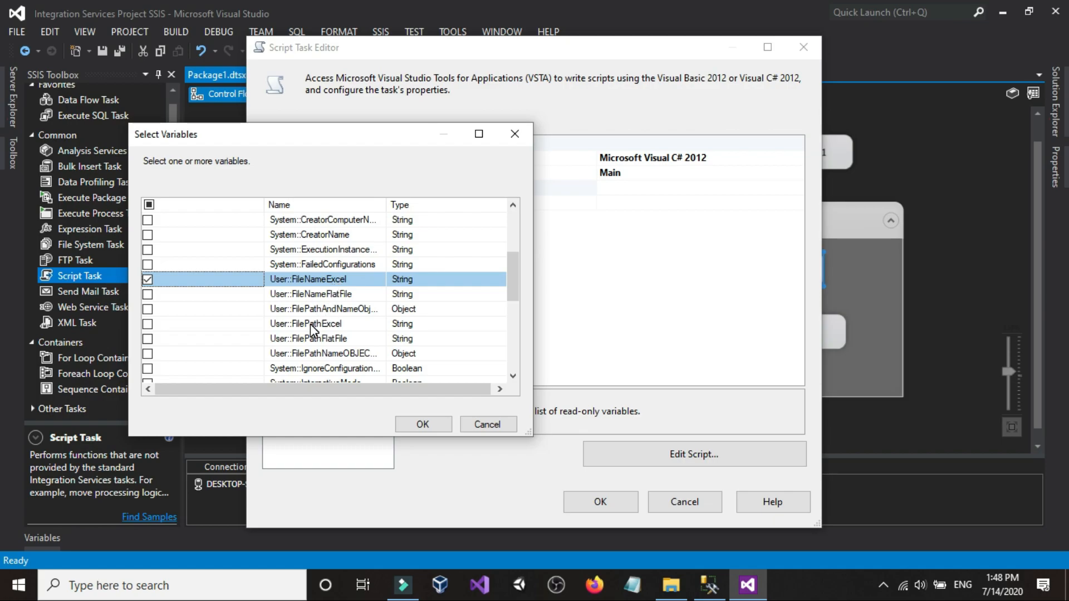
left_click(147, 324)
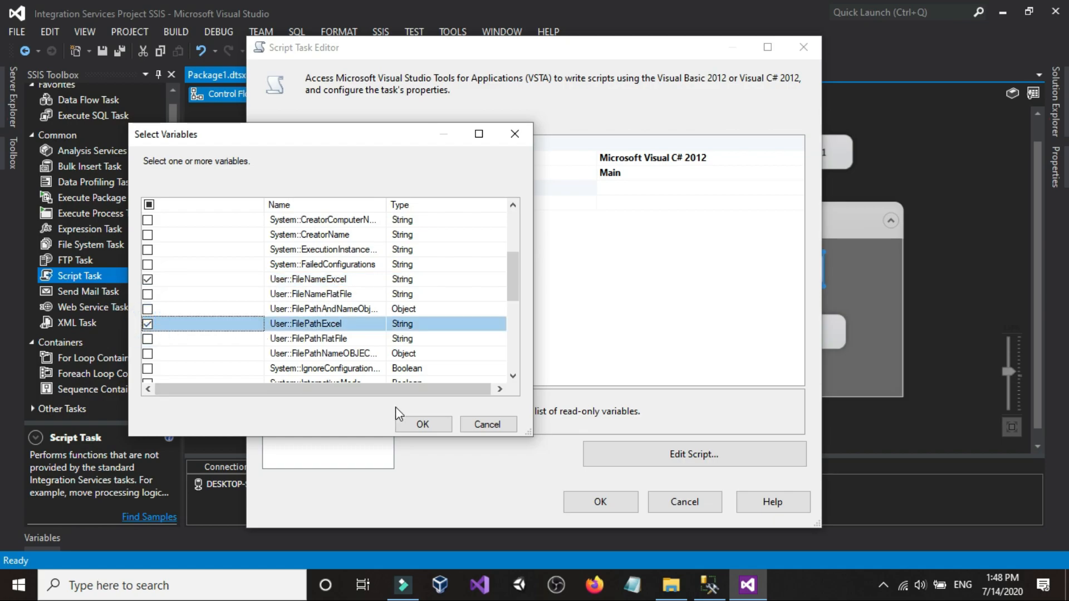
left_click(423, 425)
Step: Open the script of the Script Task in Foreach Loop Container 1 and close the empty Notepad window
left_click(646, 450)
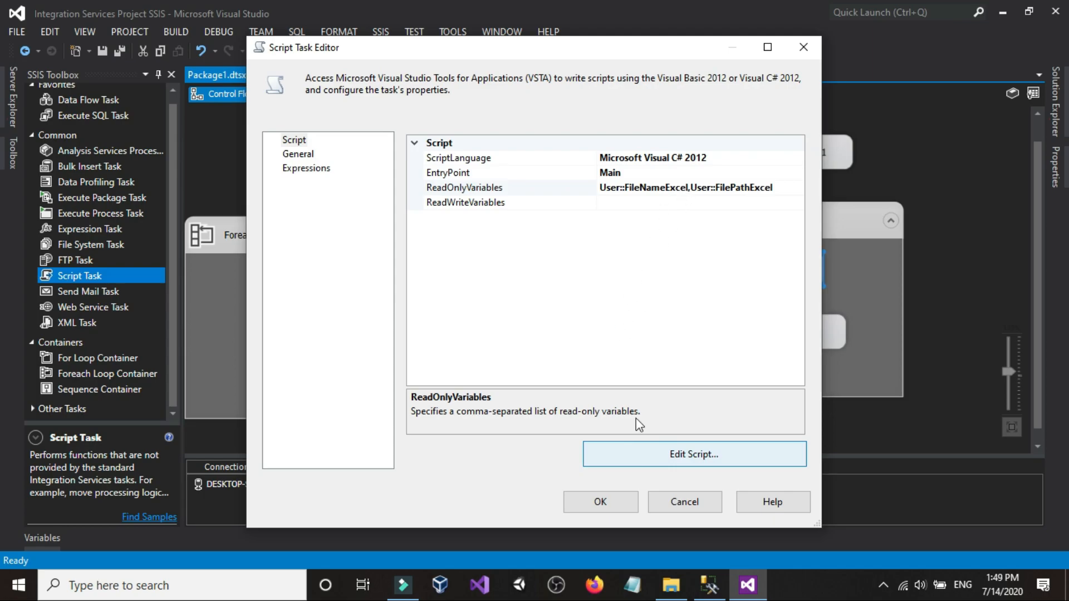
left_click(639, 571)
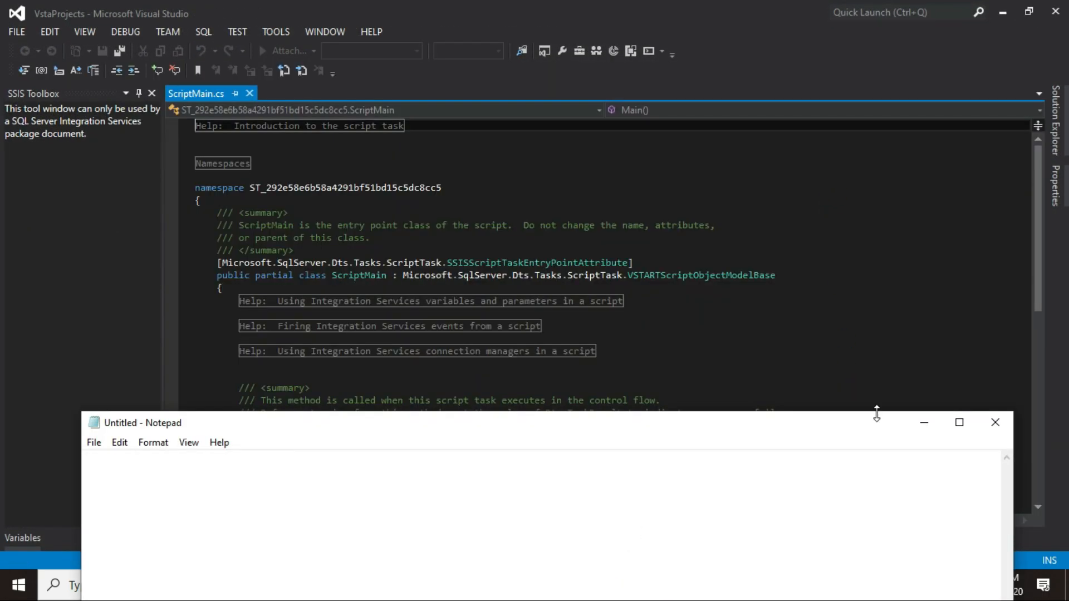
left_click(1006, 430)
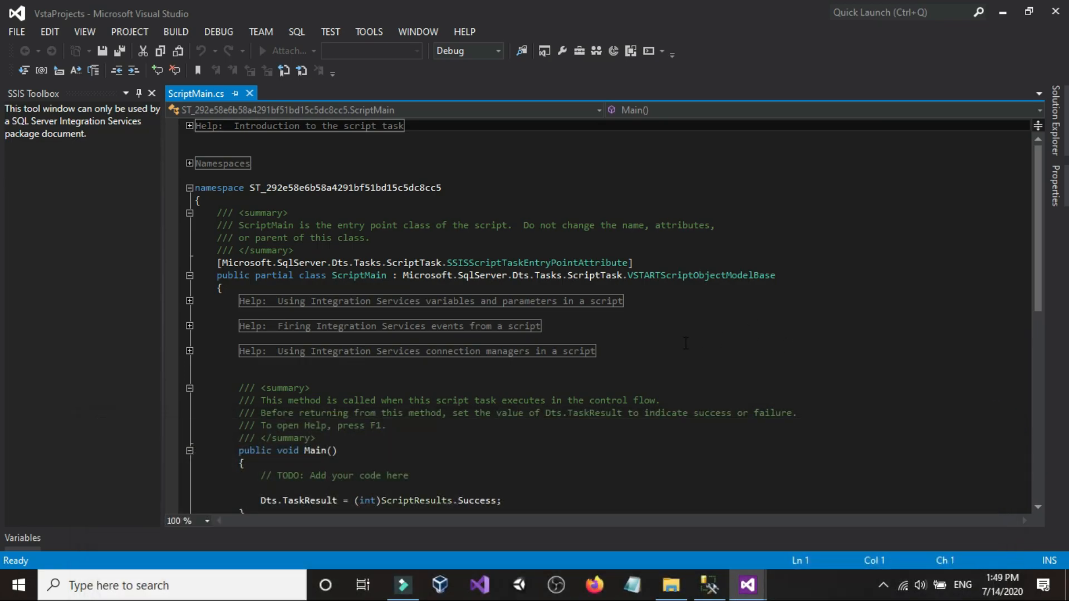
Step: Paste the copied MessageBox.Show line into Notepad and close the script editor
scroll(678, 445, "down", 4)
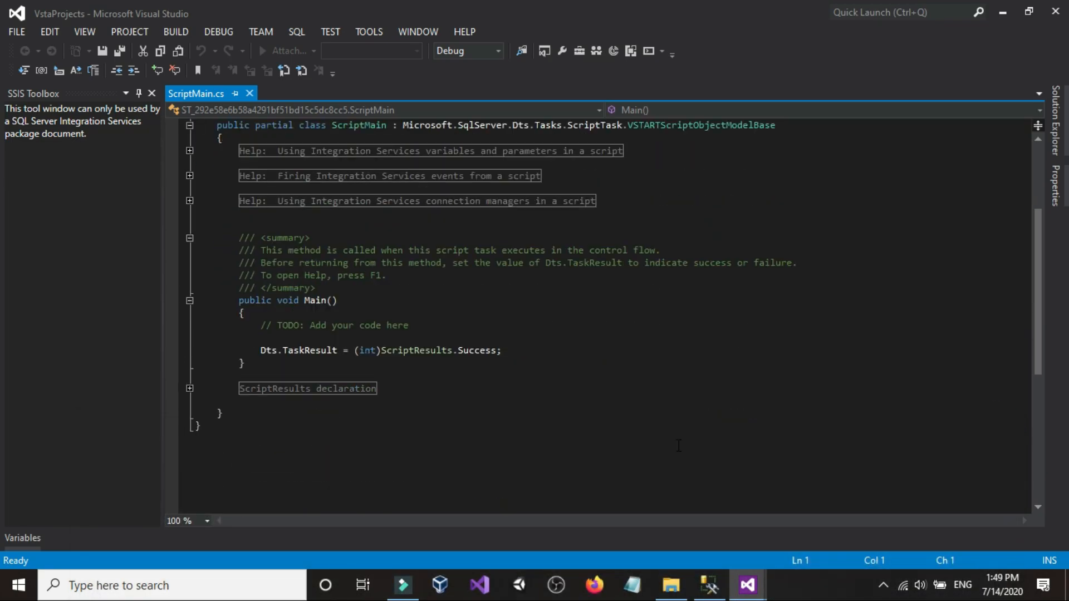
left_click(642, 596)
right_click(206, 538)
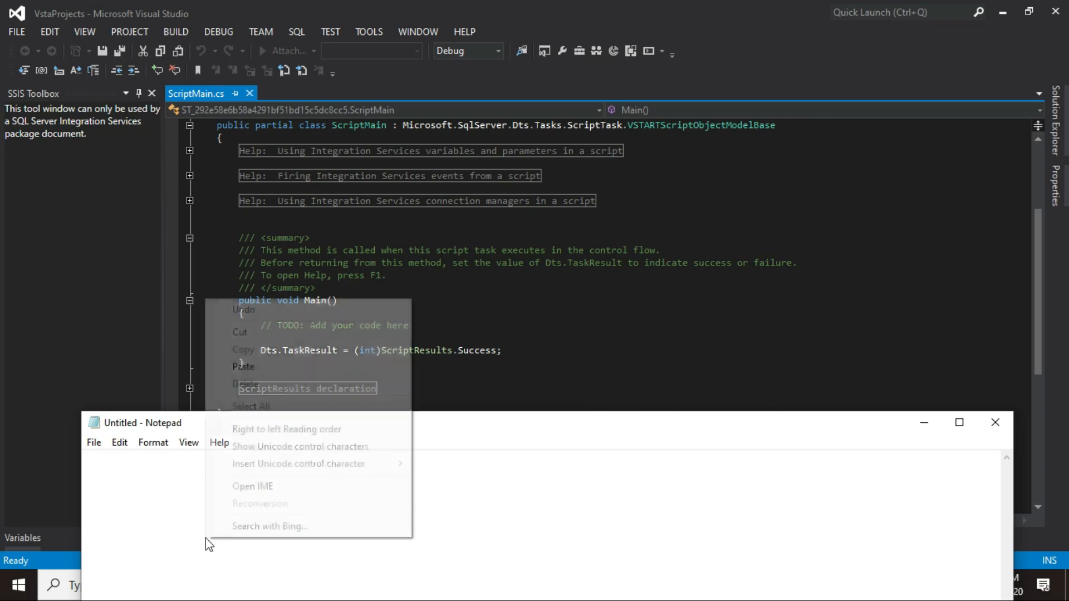
left_click(243, 366)
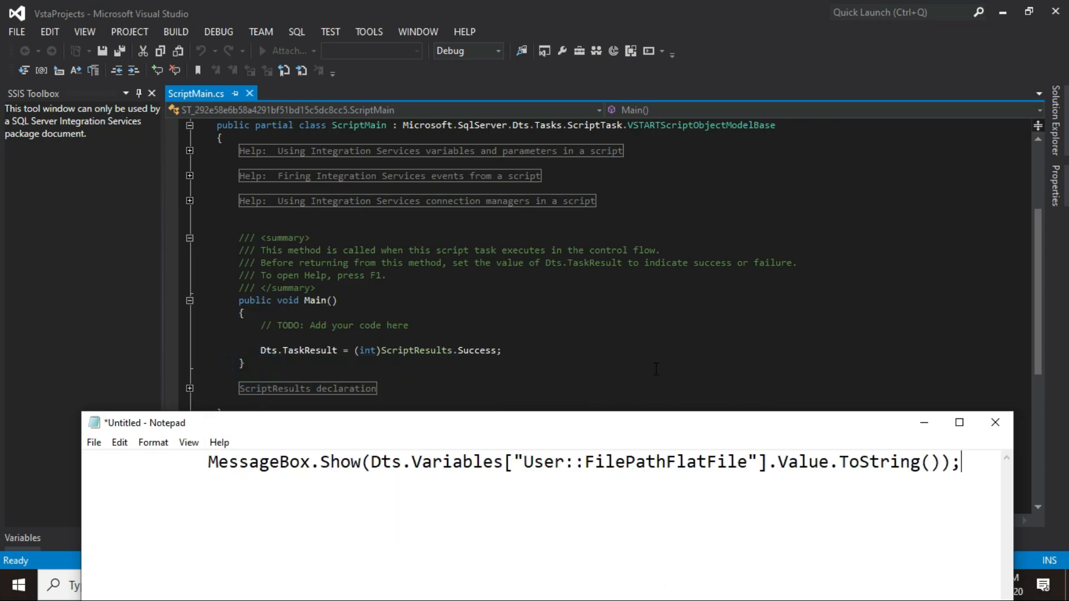
left_click(656, 369)
left_click(1056, 11)
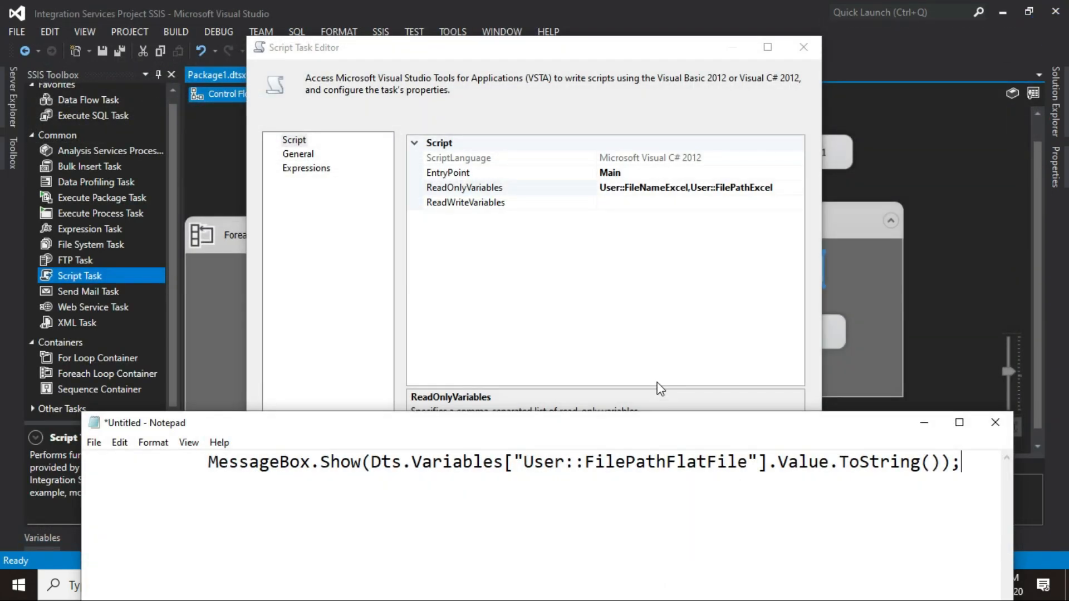
Step: Copy the Script Task's ReadOnlyVariables list and paste it into Notepad below the MessageBox.Show line
left_click(778, 187)
left_click(778, 187)
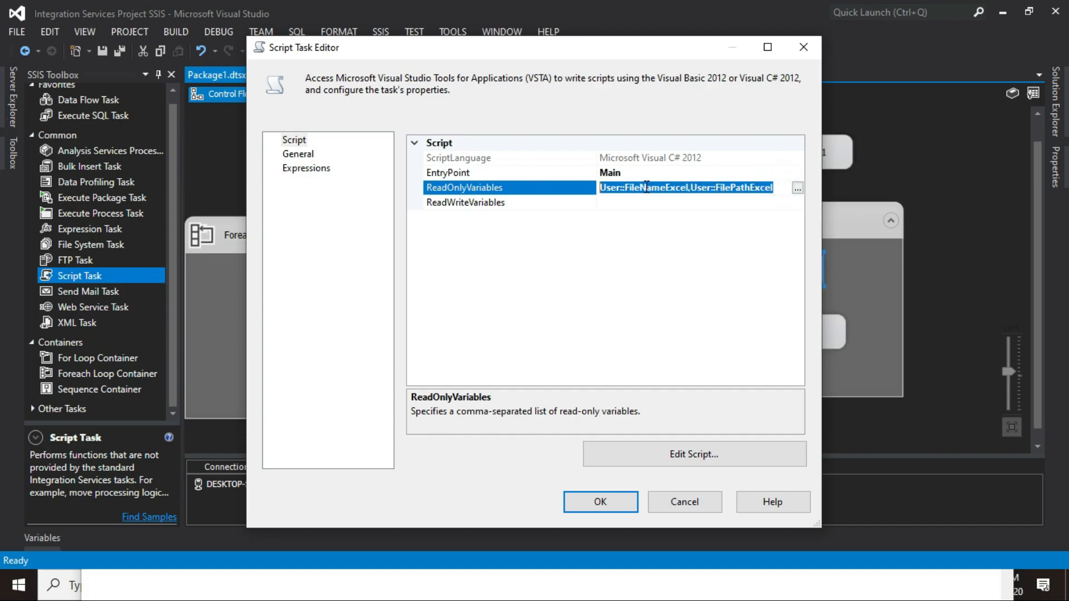
right_click(645, 187)
left_click(674, 234)
left_click(651, 588)
key("shift+Left")
key("shift+Left")
left_click_drag(606, 424, 586, 388)
left_click(583, 422)
left_click(288, 434)
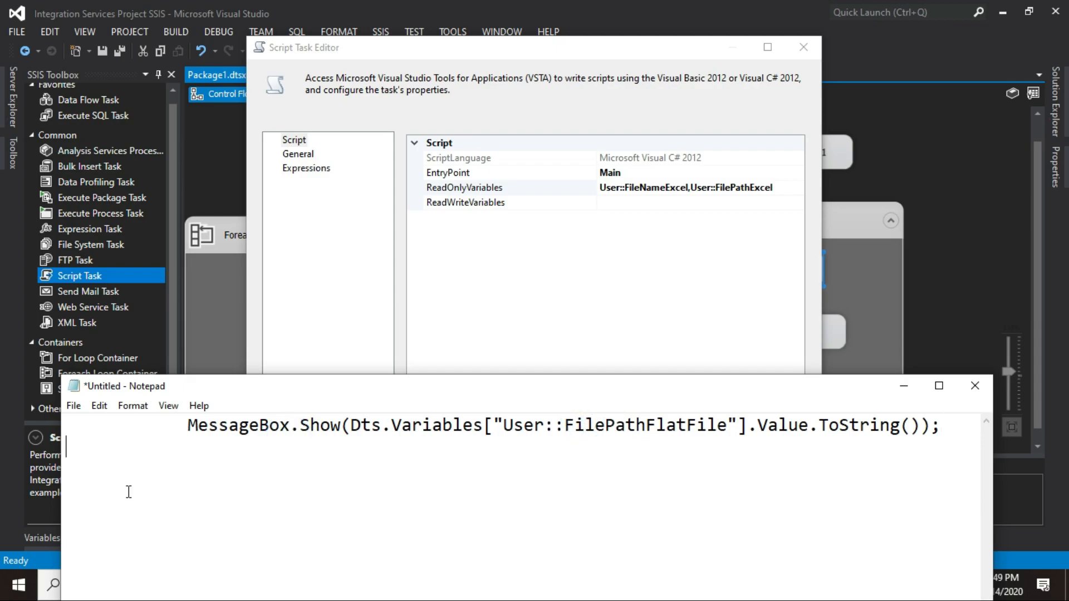
right_click(127, 491)
left_click(220, 318)
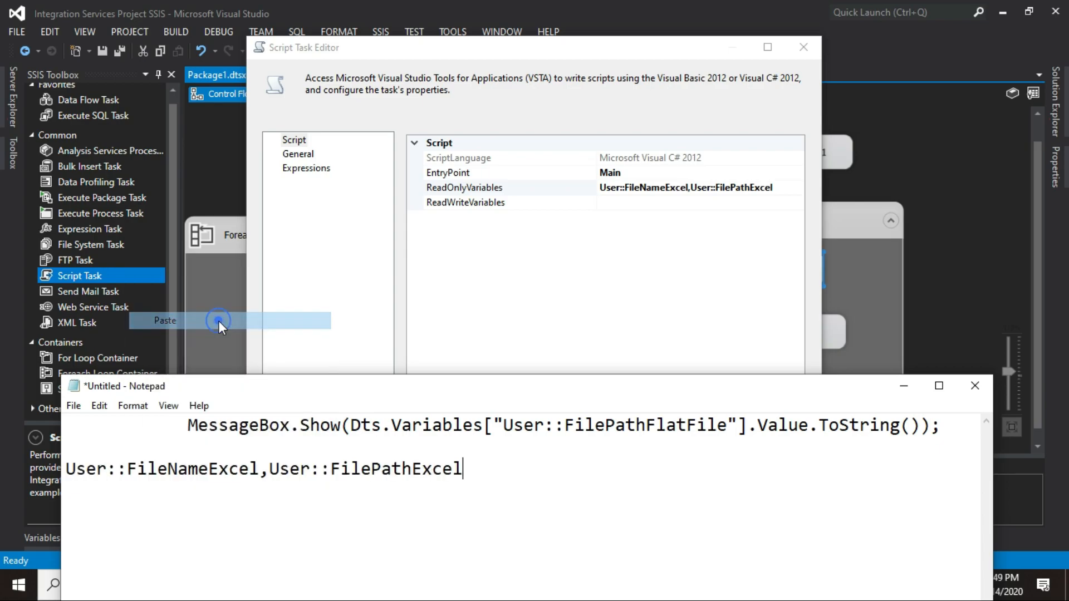
Step: Reopen the Script Task's script and copy the MessageBox.Show line from Notepad into Main() above Dts.TaskResult
left_click(617, 332)
left_click(660, 454)
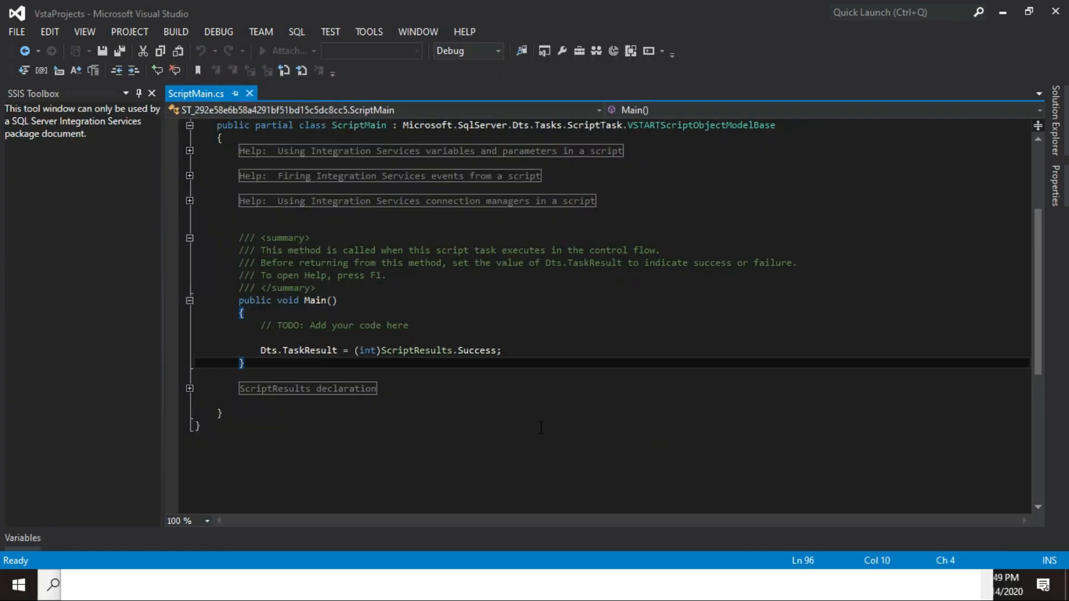
left_click(284, 337)
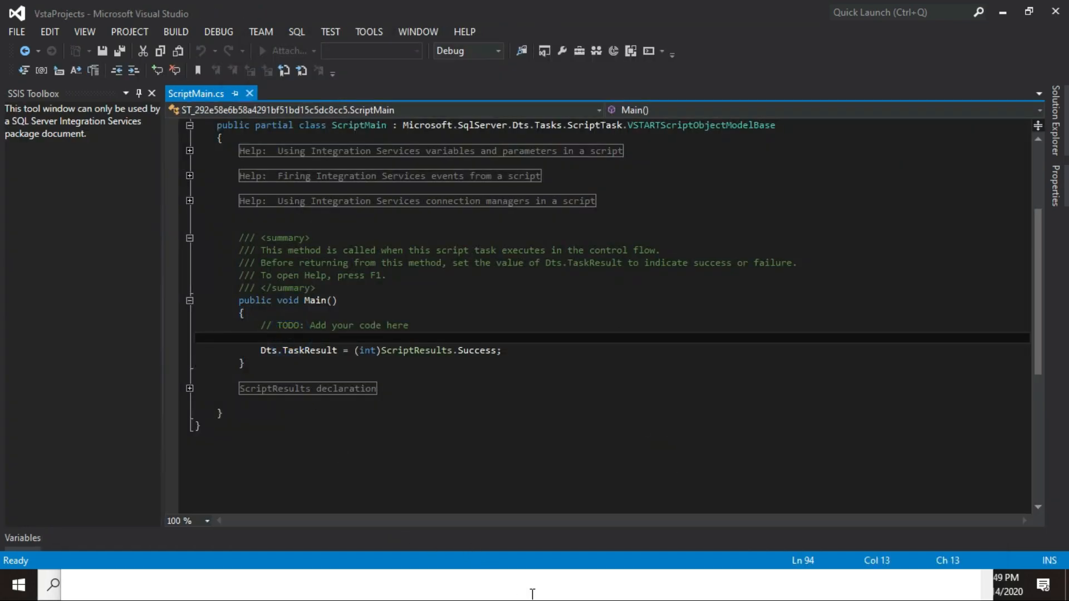
left_click(613, 593)
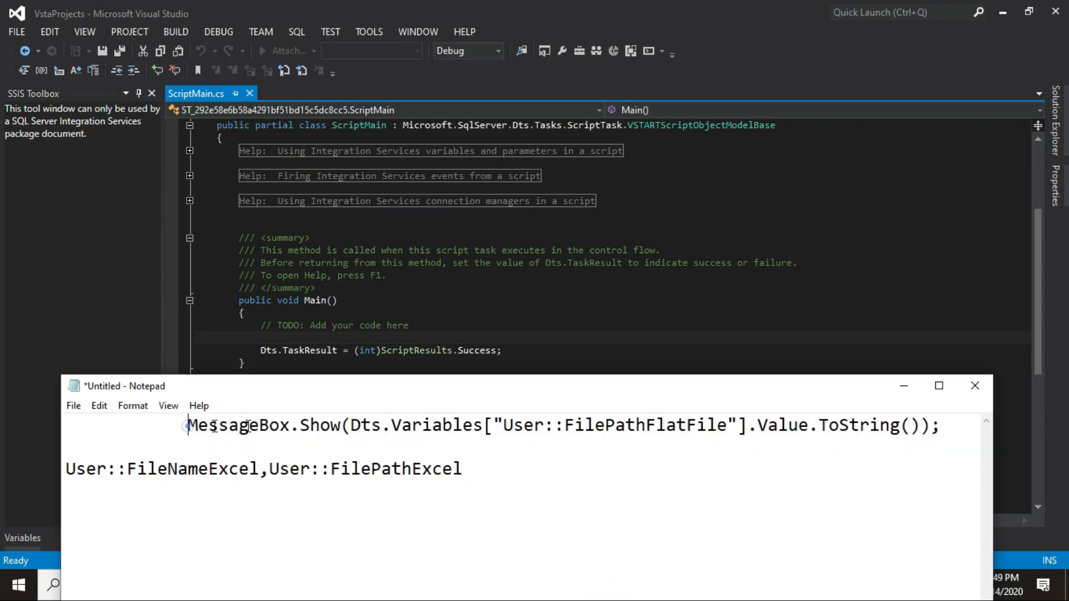
left_click_drag(187, 426, 1001, 428)
right_click(894, 427)
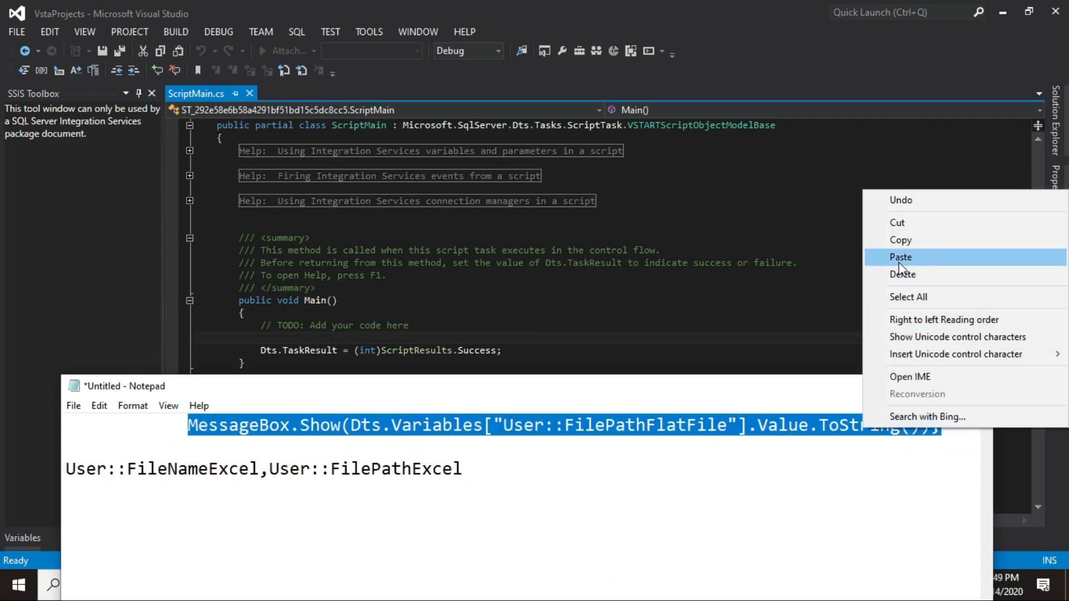
left_click(903, 241)
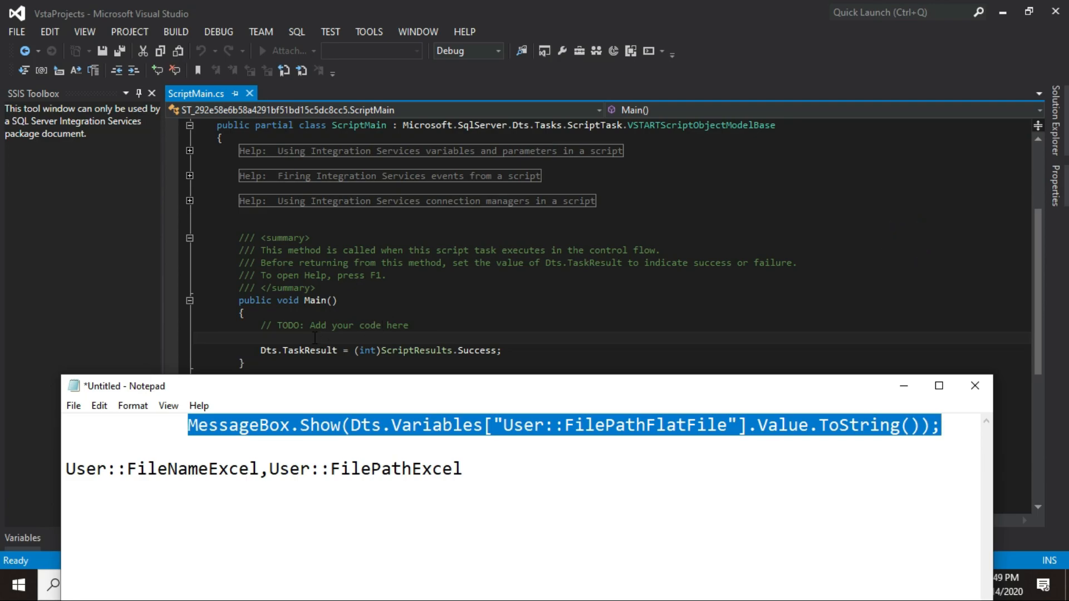
left_click(314, 338)
right_click(315, 338)
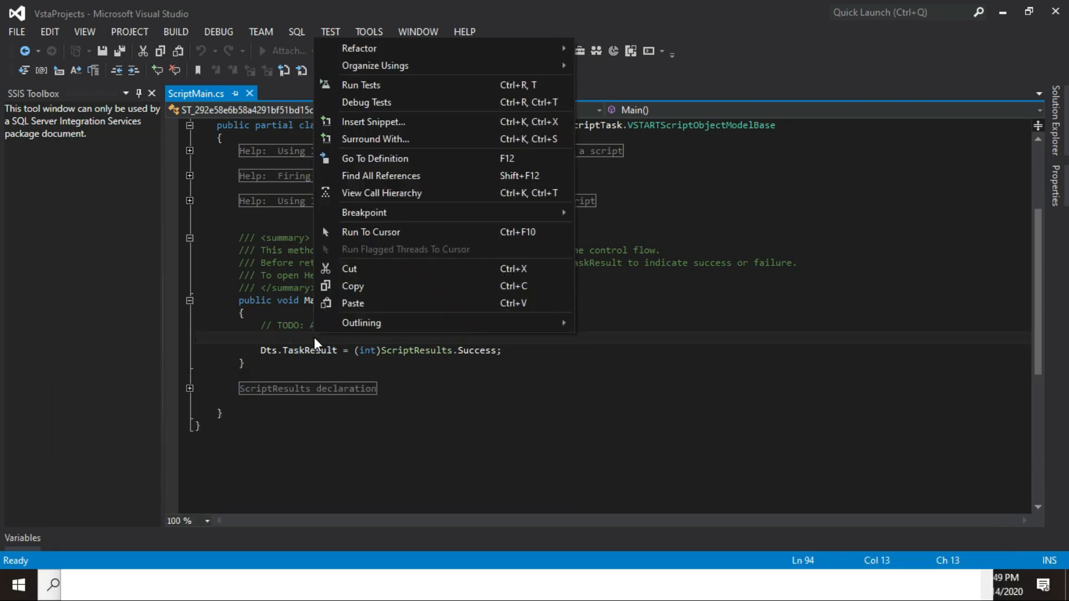
left_click(353, 304)
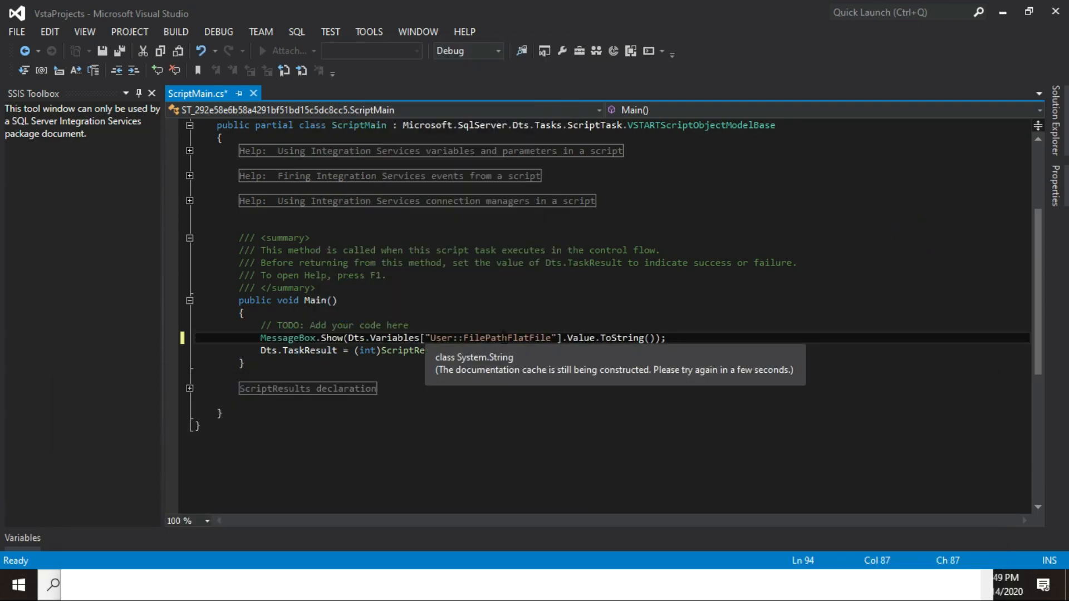
Step: Replace the variable in the pasted MessageBox.Show line with User::FilePathExcel, copied from Notepad
left_click(600, 579)
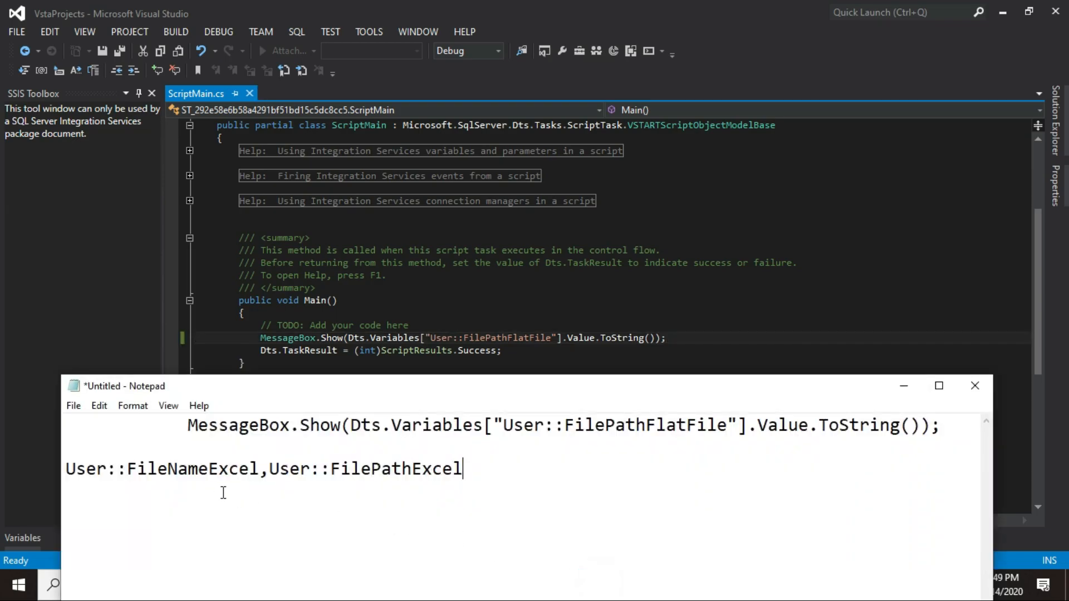
left_click_drag(270, 470, 465, 472)
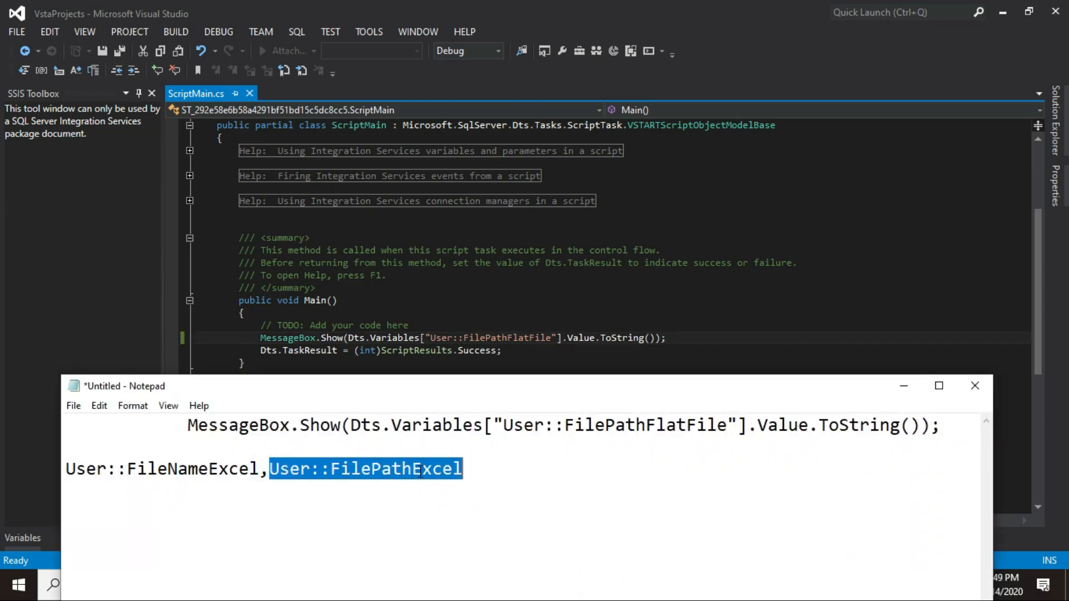
right_click(419, 472)
left_click(458, 283)
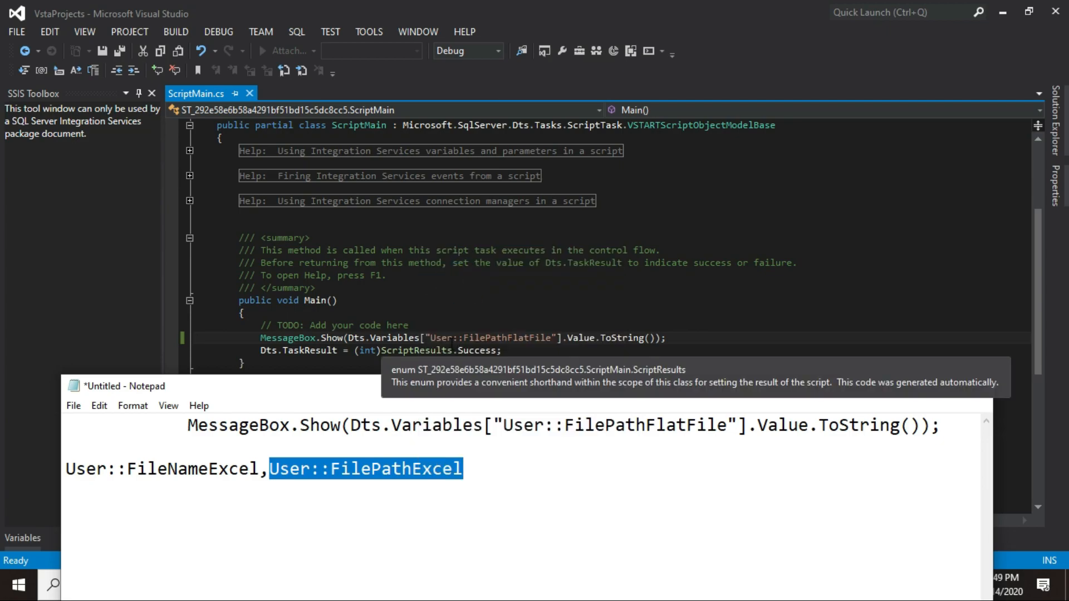
left_click(431, 338)
left_click_drag(430, 338, 549, 341)
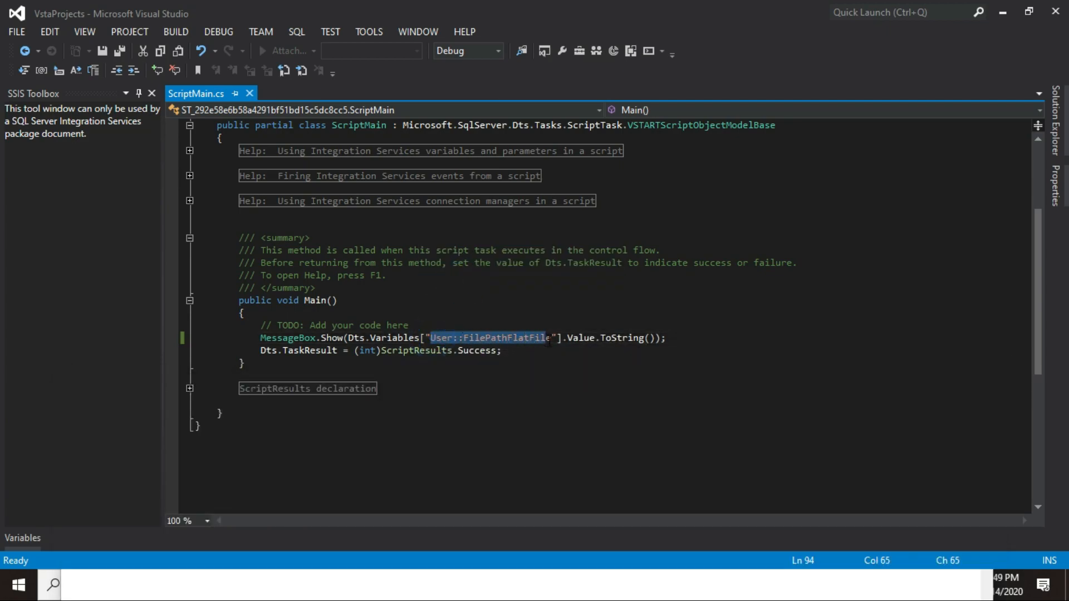
right_click(544, 340)
left_click(563, 305)
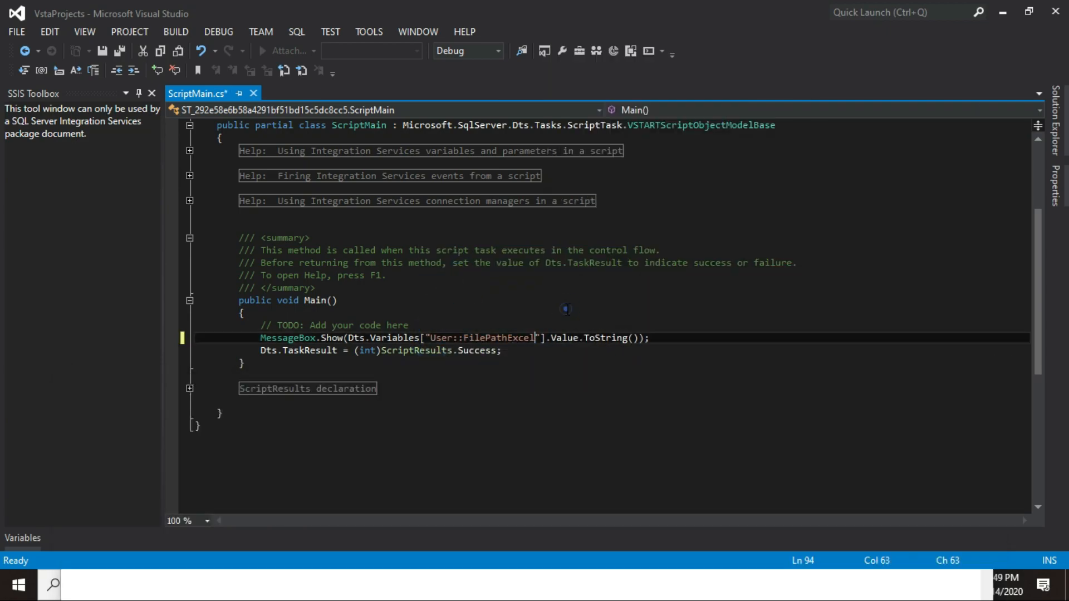
Step: Duplicate the User::FilePathExcel MessageBox.Show line directly below itself and save the script
left_click(706, 338)
key("shift+Home")
key("shift+Home")
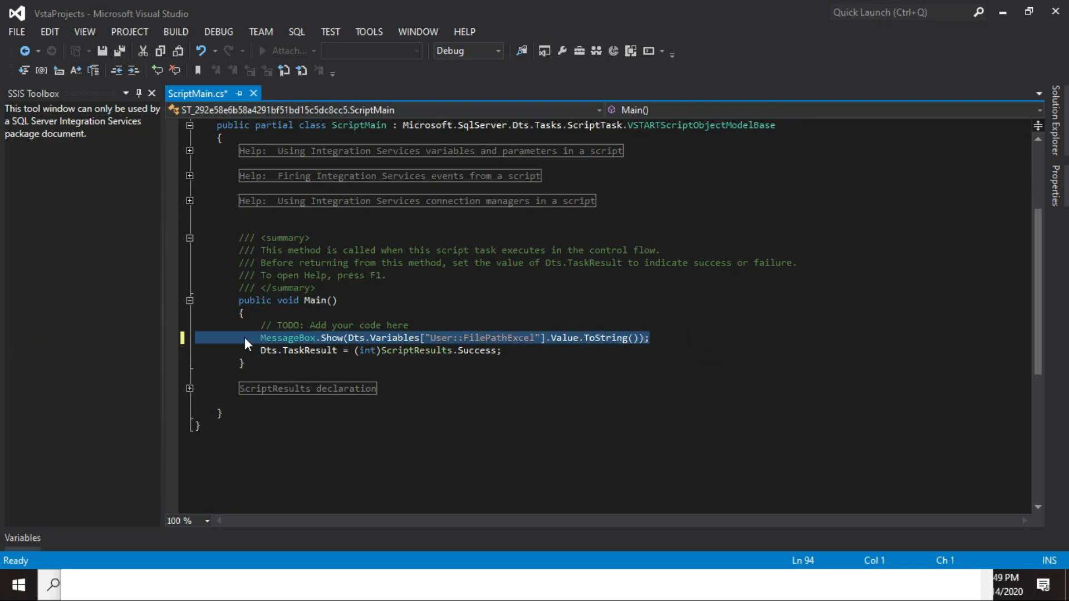
right_click(292, 336)
left_click(340, 287)
left_click(663, 338)
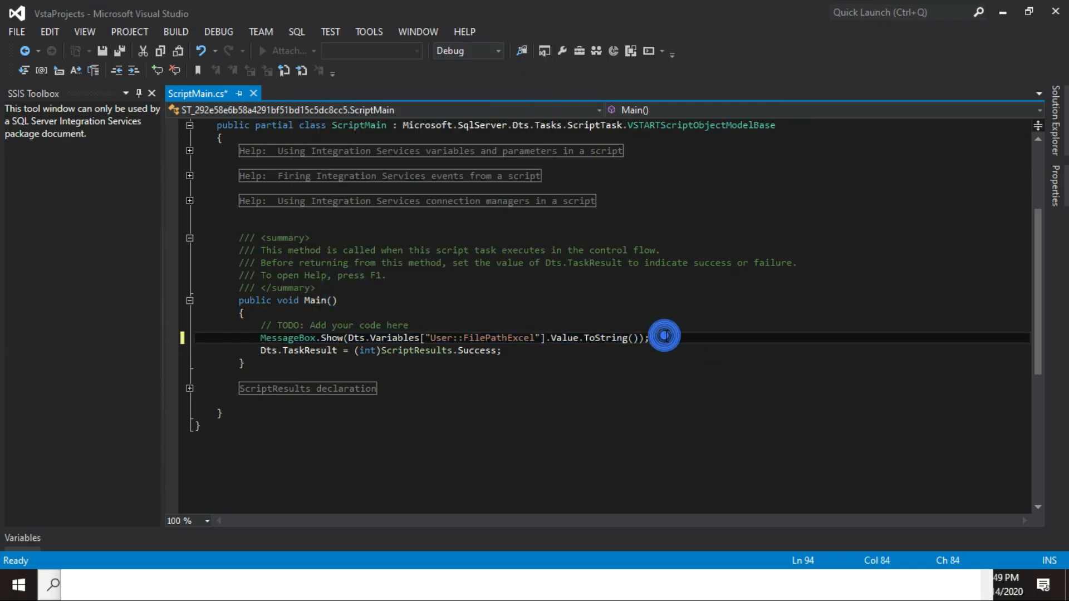
key("Return")
right_click(406, 350)
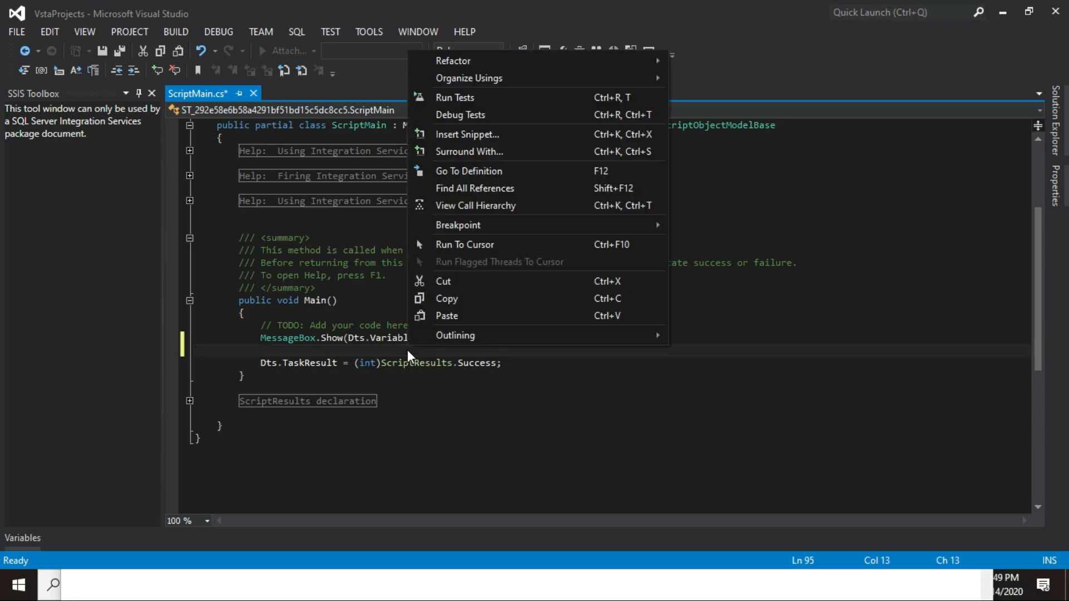
left_click(437, 316)
key("ctrl+s")
Step: Change the variable in the second MessageBox.Show line to User::FileNameExcel, copied from Notepad, and build the script
left_click(577, 578)
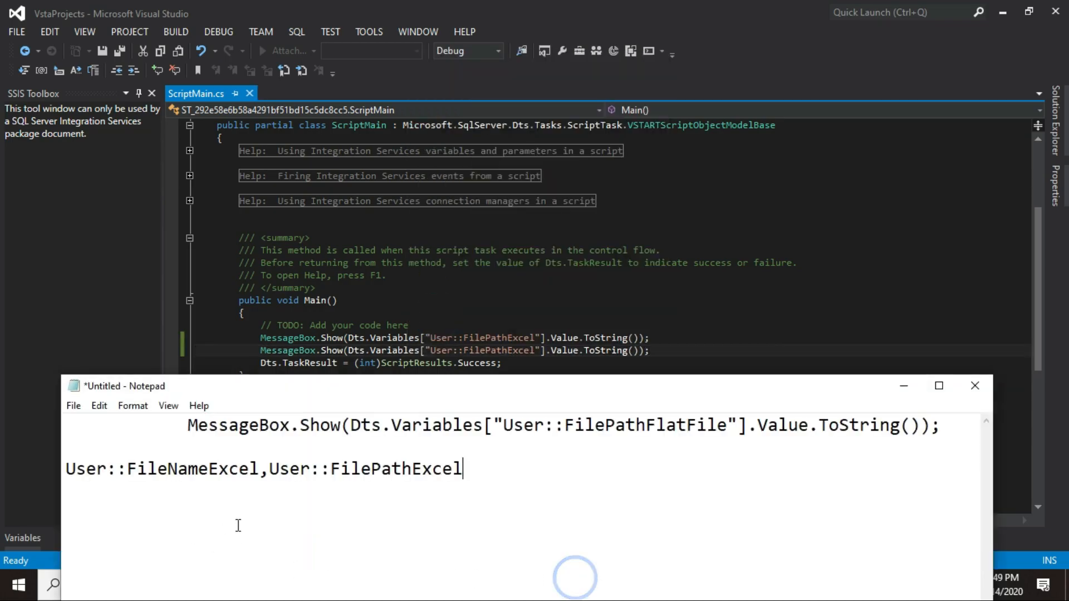
double_click(257, 466)
left_click_drag(257, 467, 67, 468)
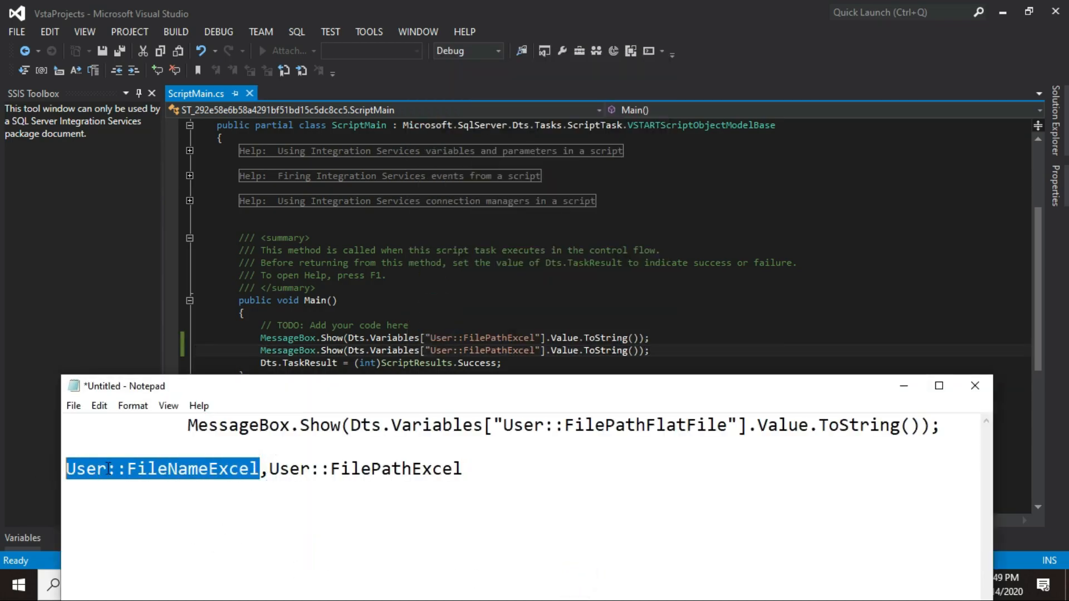
right_click(108, 467)
left_click(135, 280)
left_click(465, 363)
left_click_drag(430, 350, 532, 350)
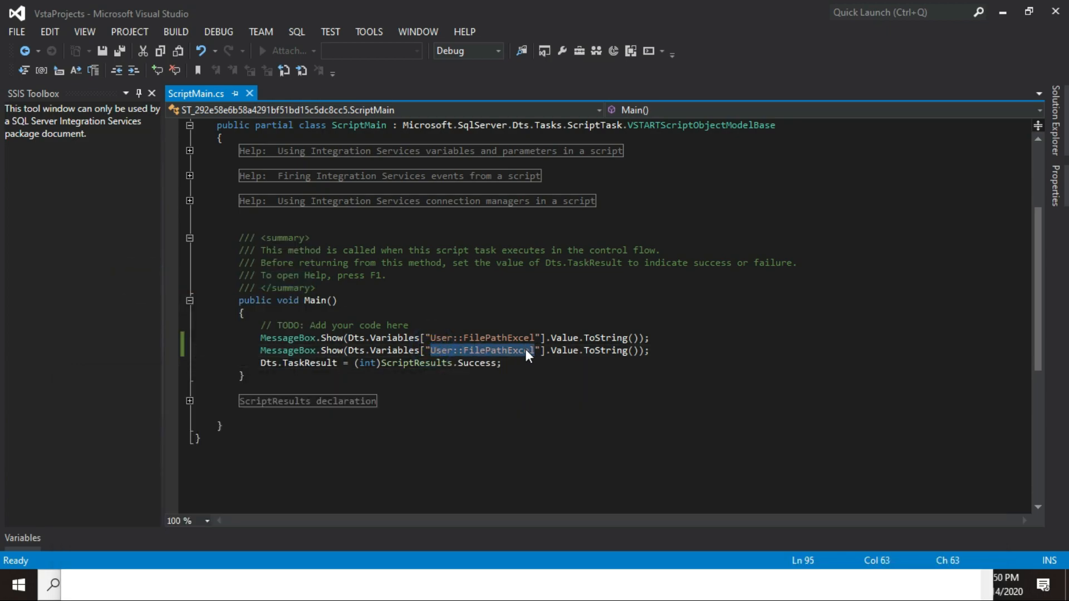
right_click(519, 350)
left_click(546, 315)
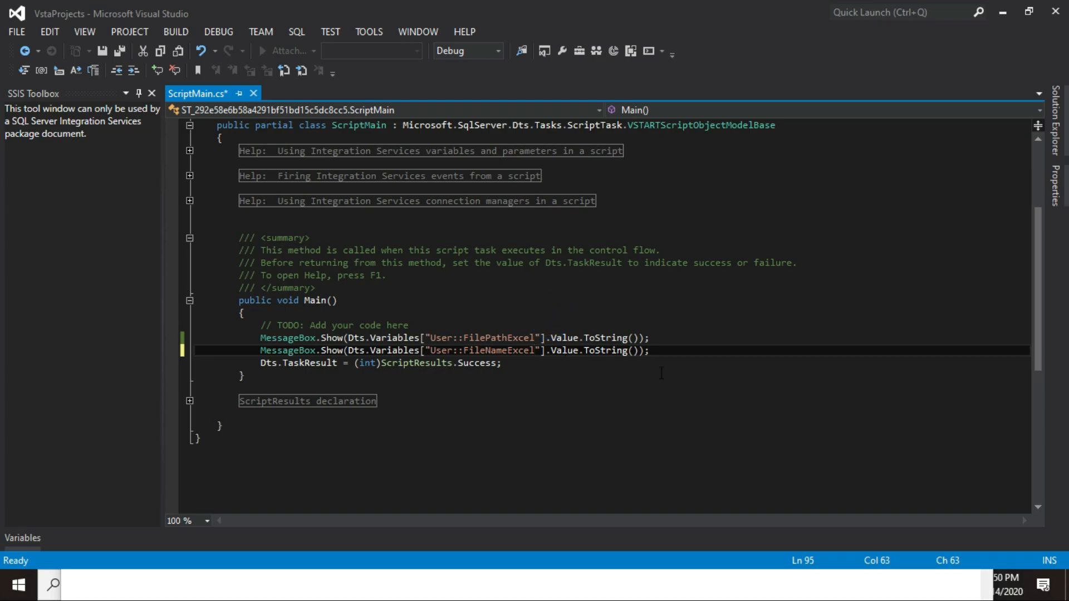
left_click(165, 29)
left_click(188, 46)
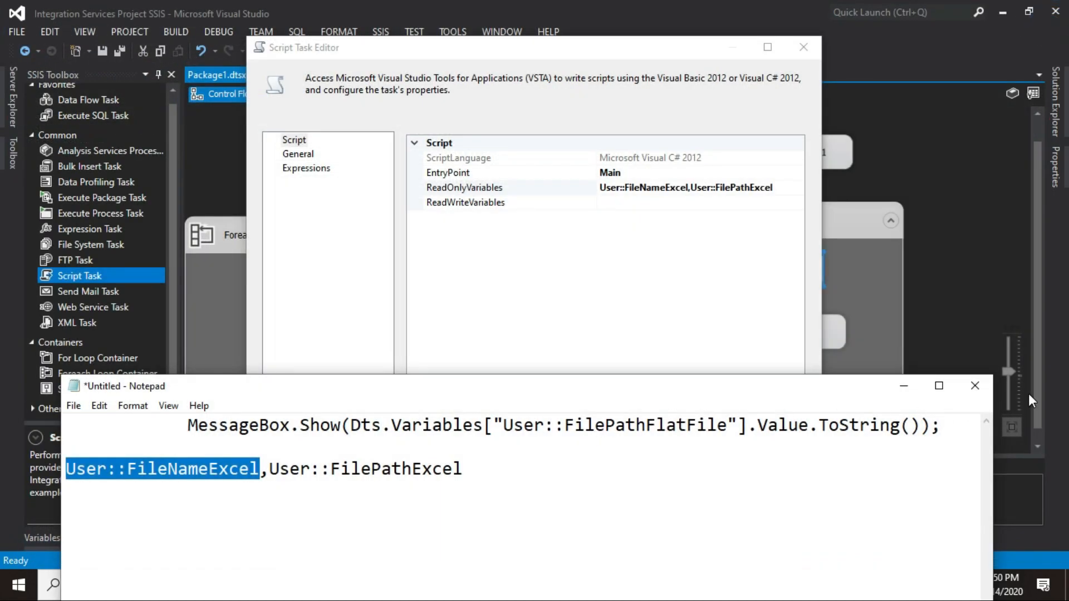
Step: Close Notepad without saving and accept the settings of the Script Task in Foreach Loop Container 1
left_click(975, 385)
left_click(561, 291)
left_click(600, 502)
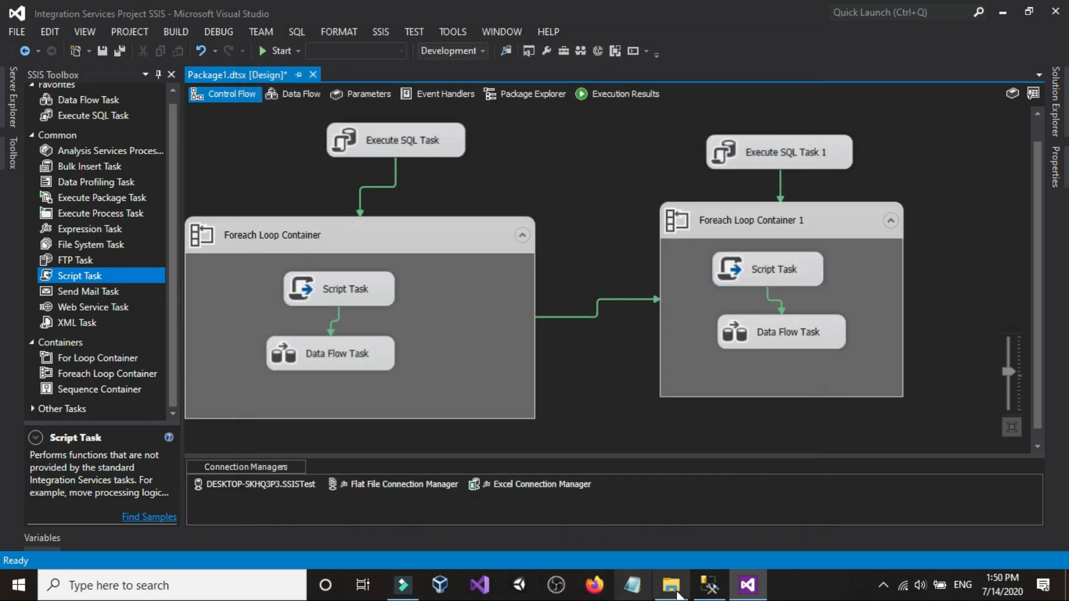
Step: Switch to SQL Server Management Studio, truncate dbo.Customers and query all rows of the table
left_click(710, 585)
triple_click(334, 157)
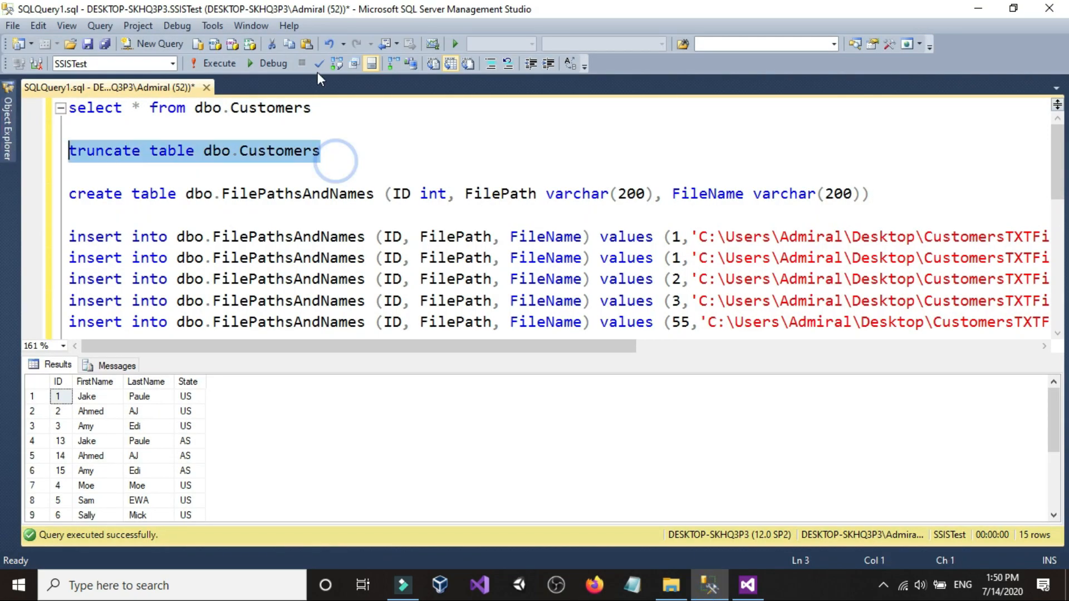
left_click(209, 62)
left_click(341, 110)
left_click_drag(341, 110, 215, 78)
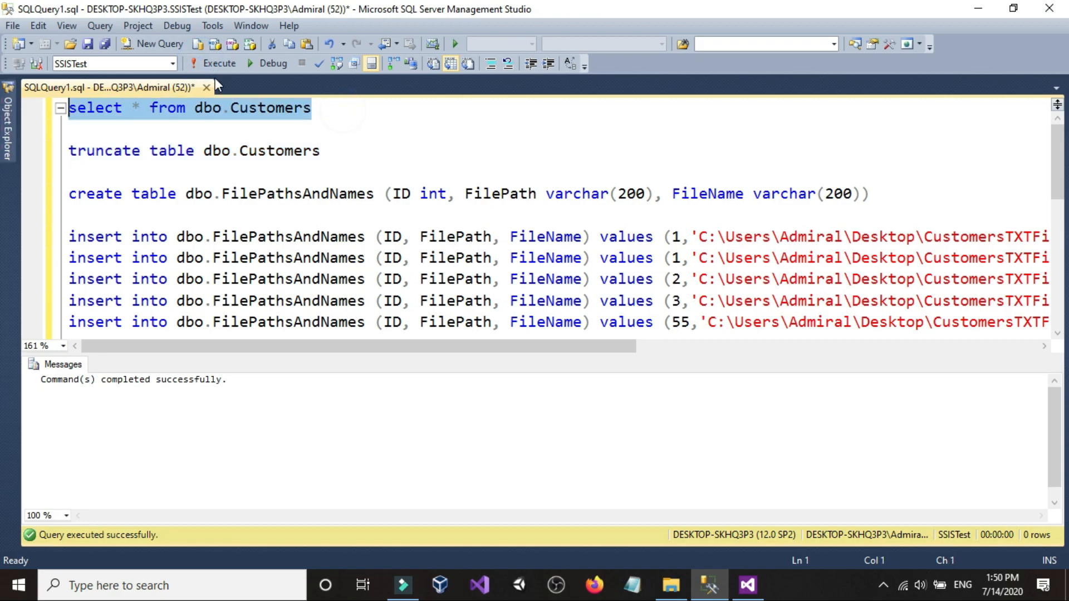
left_click(217, 65)
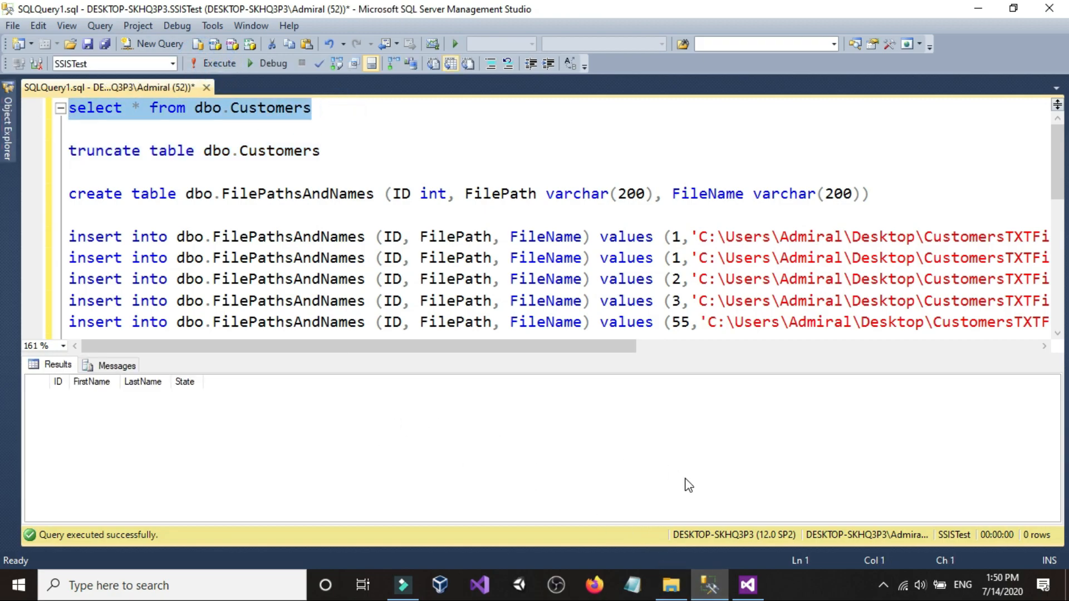
Step: Switch to Visual Studio and run the SSIS package
left_click(748, 585)
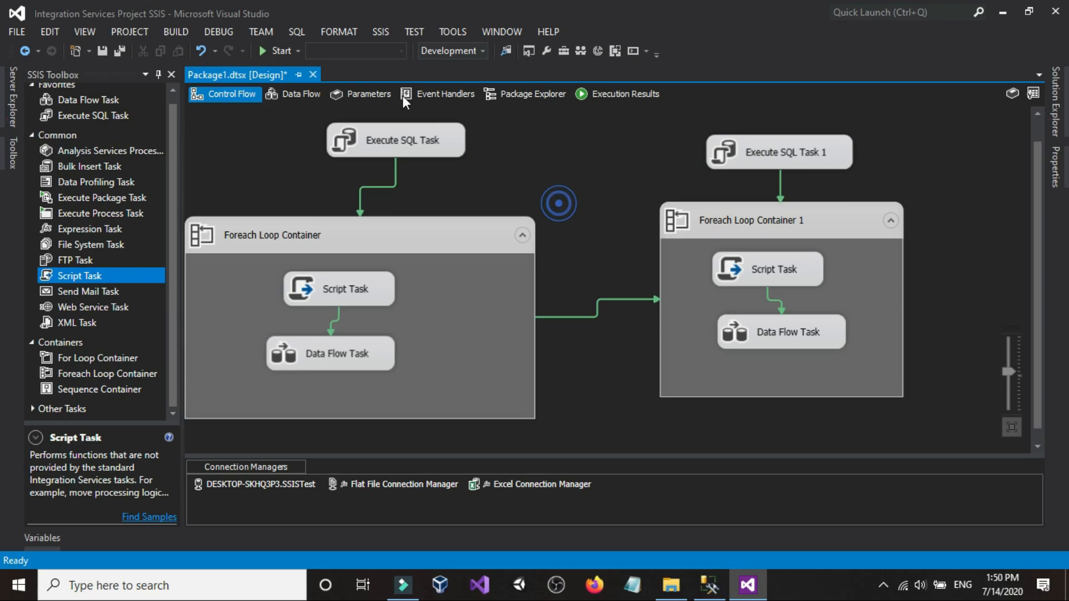
left_click(277, 50)
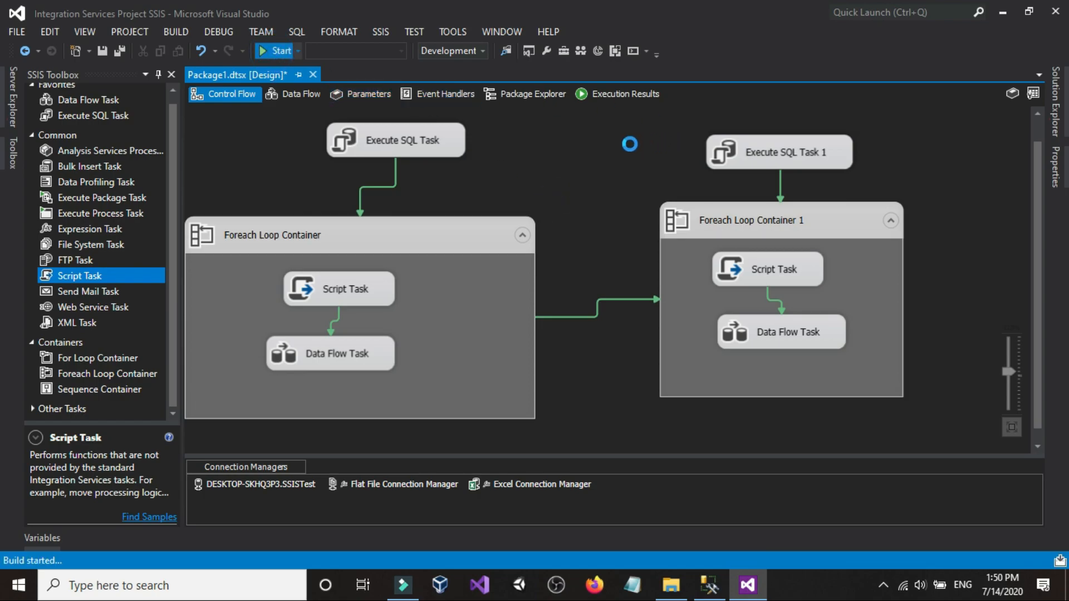
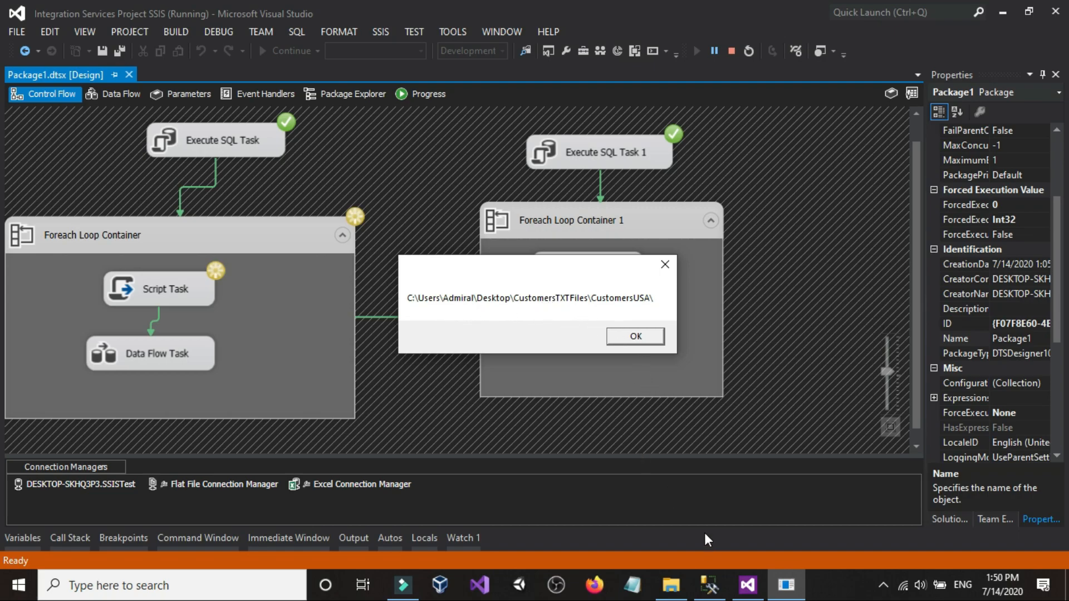
Step: Switch to SQL Server Management Studio and examine the file paths and names in the dbo.FilePathsAndNames insert statements
left_click(709, 585)
left_click_drag(553, 349, 867, 348)
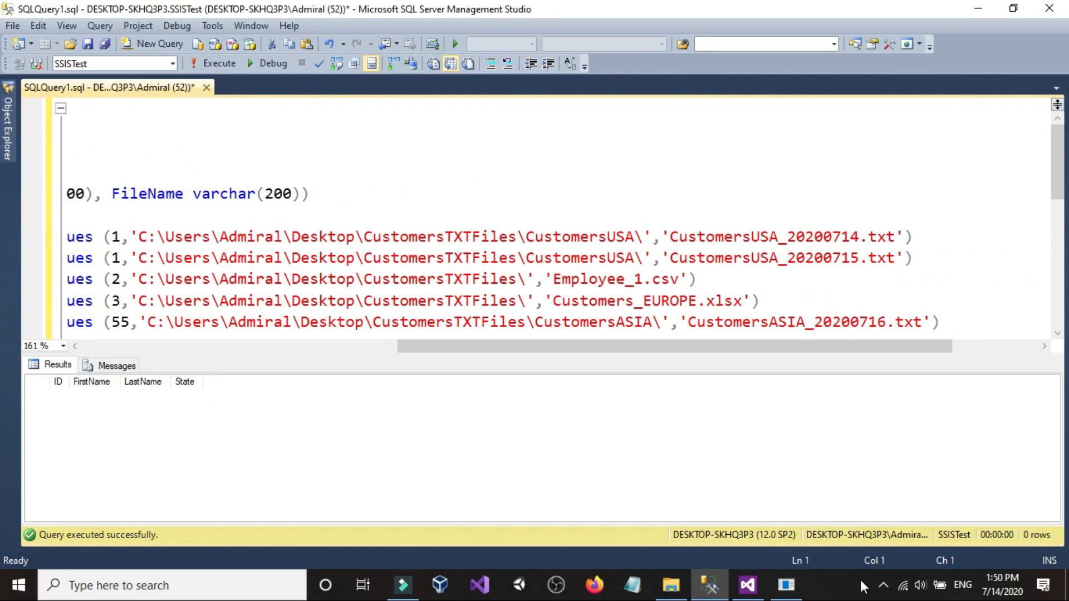
Step: Acknowledge the first file path message and compare the file name message with the CustomersUSA_20200714.txt insert row
left_click(801, 585)
left_click_drag(602, 269, 631, 313)
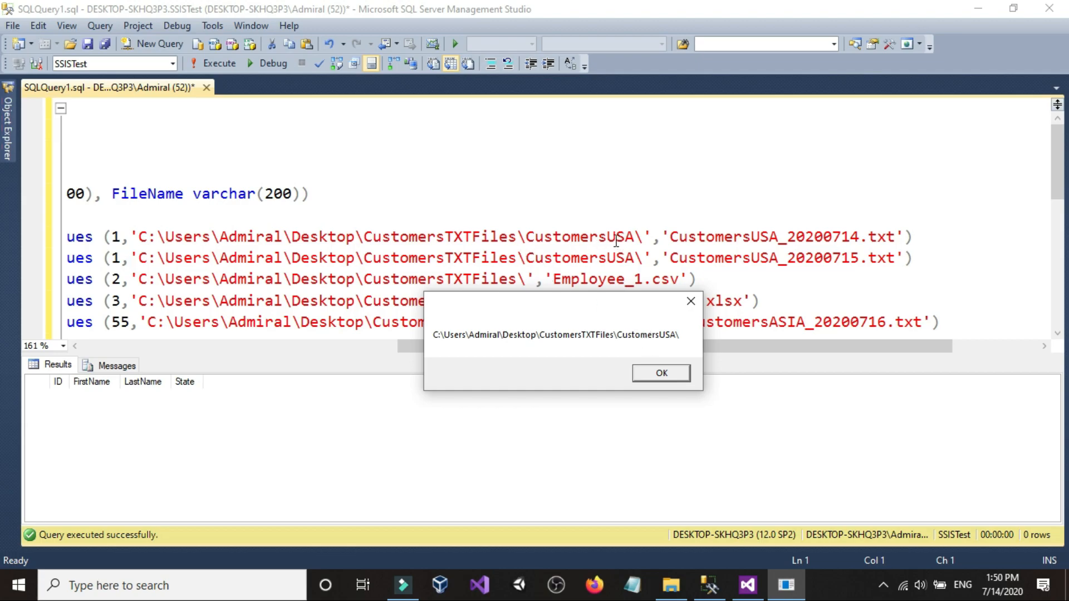
left_click(661, 374)
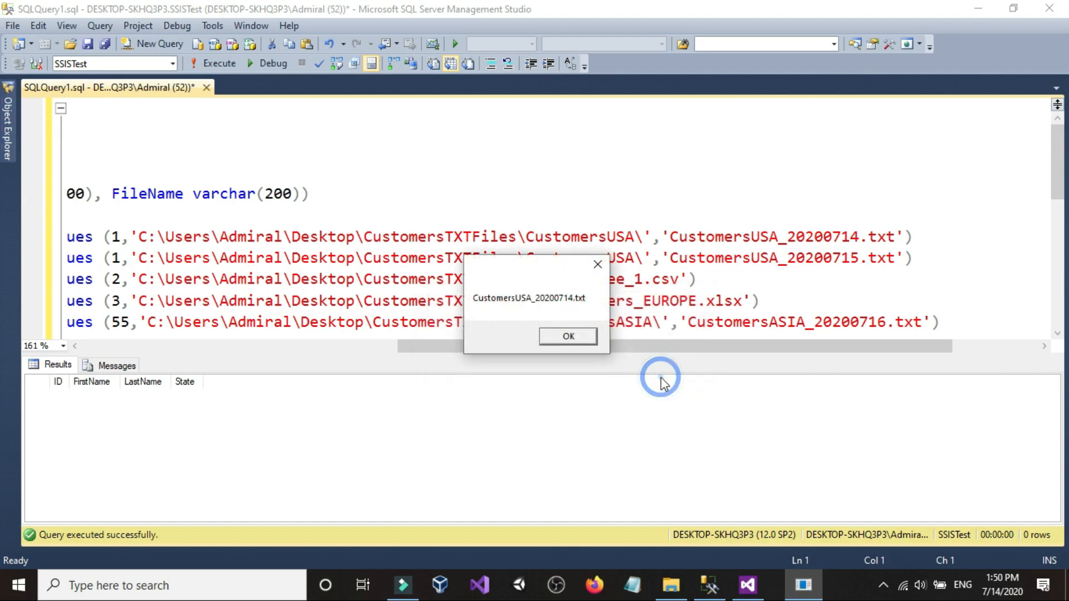
left_click_drag(532, 270, 710, 310)
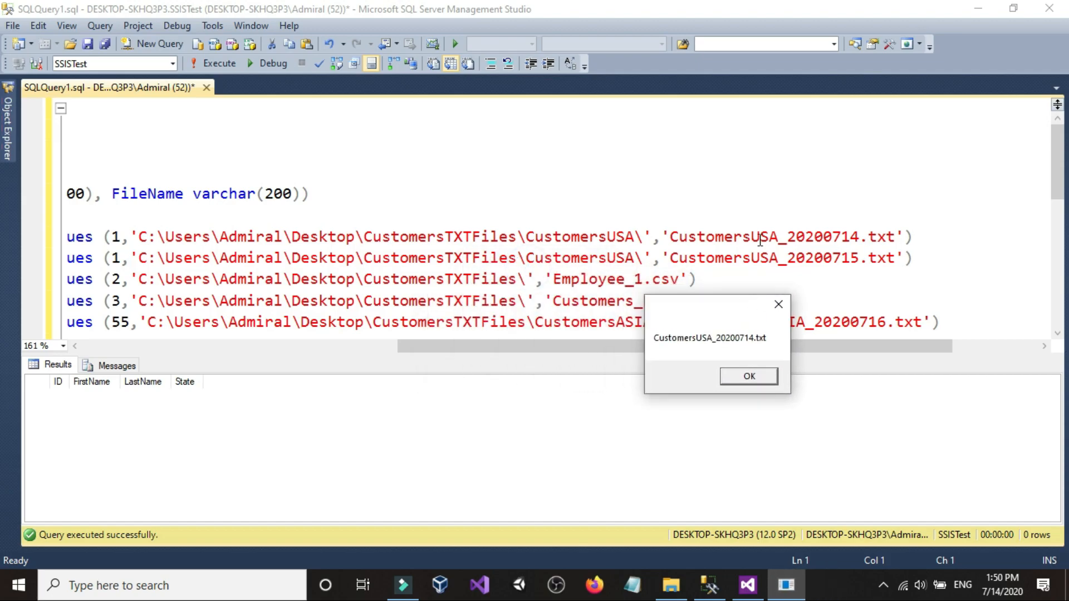
left_click_drag(673, 236, 897, 237)
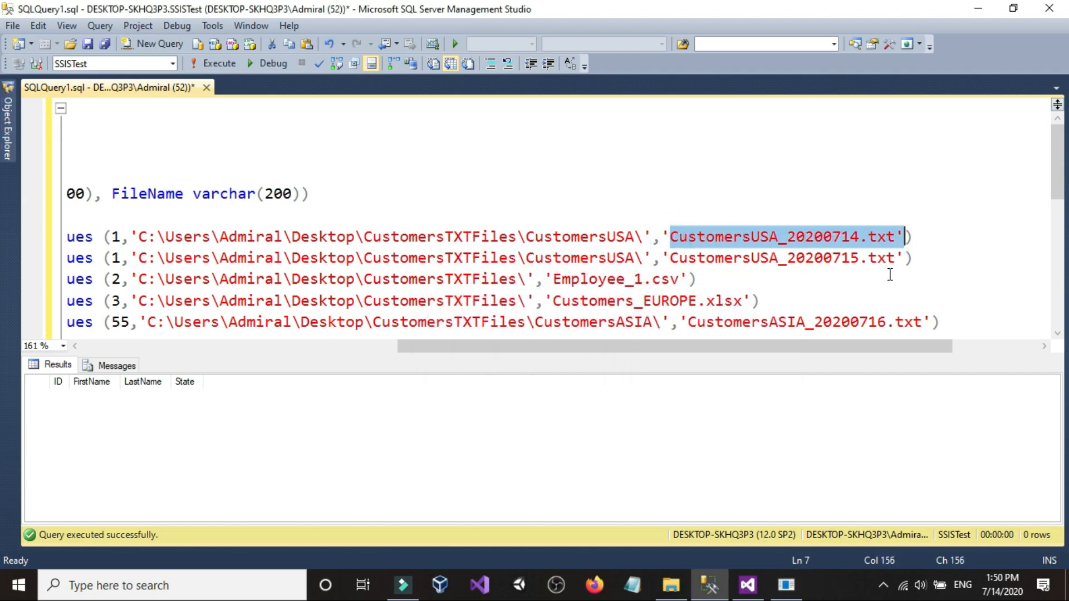
left_click(799, 592)
left_click_drag(730, 298, 741, 316)
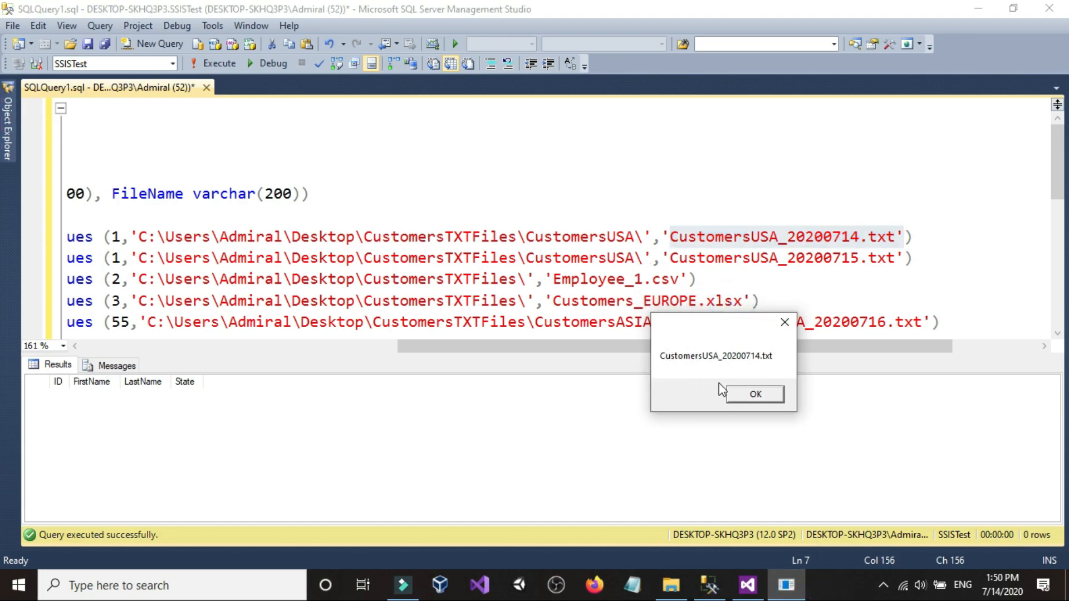
Step: Acknowledge the CustomersUSA_20200714.txt message and the path message after it, and compare the new file name message with the CustomersUSA_20200715.txt row
left_click(751, 396)
left_click_drag(577, 274, 675, 330)
left_click(730, 394)
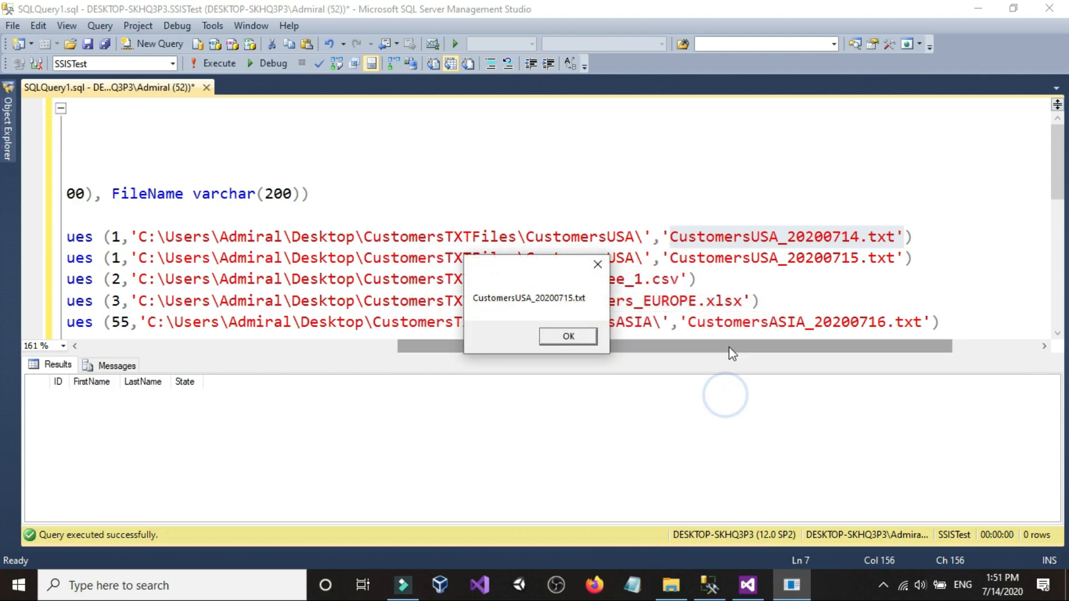
key("Return")
left_click_drag(670, 267, 894, 260)
left_click(797, 588)
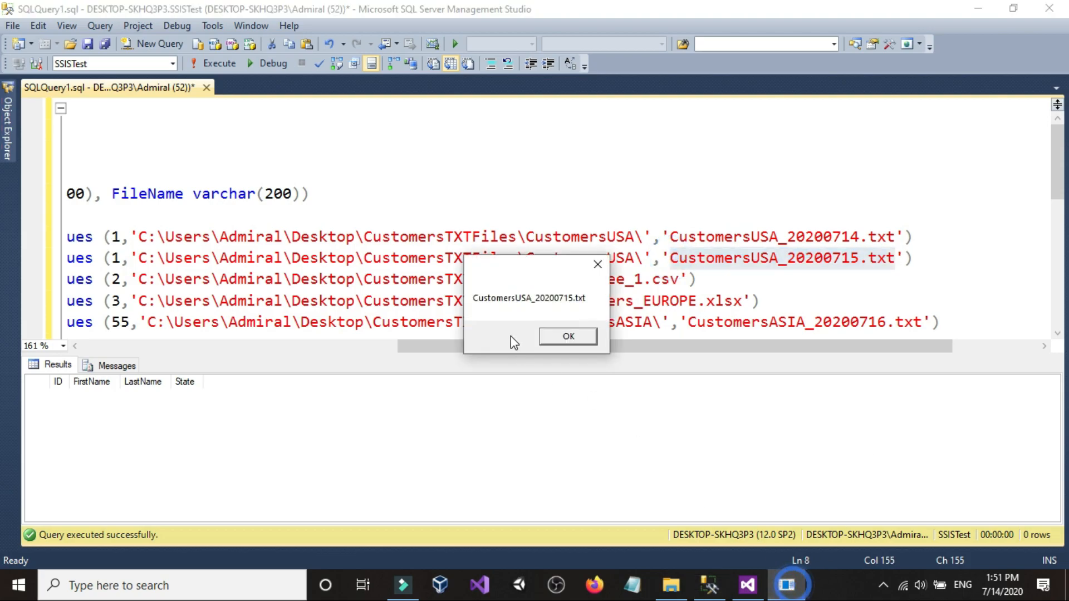
left_click(684, 283)
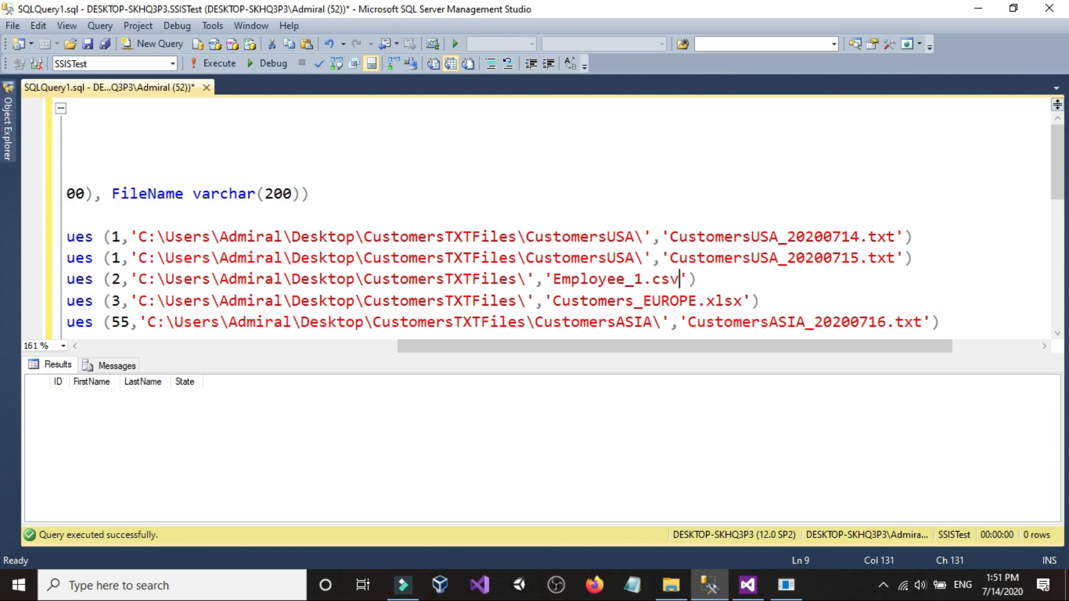
Step: Acknowledge the CustomersUSA_20200715.txt message and move the path message that follows clear of the insert statements
left_click(787, 586)
left_click(574, 335)
left_click_drag(559, 277, 556, 379)
left_click_drag(562, 271, 574, 359)
Step: Restore down the SQL Server Management Studio window, minimize Visual Studio and File Explorer, and place the path message below the insert statements
left_click(1016, 8)
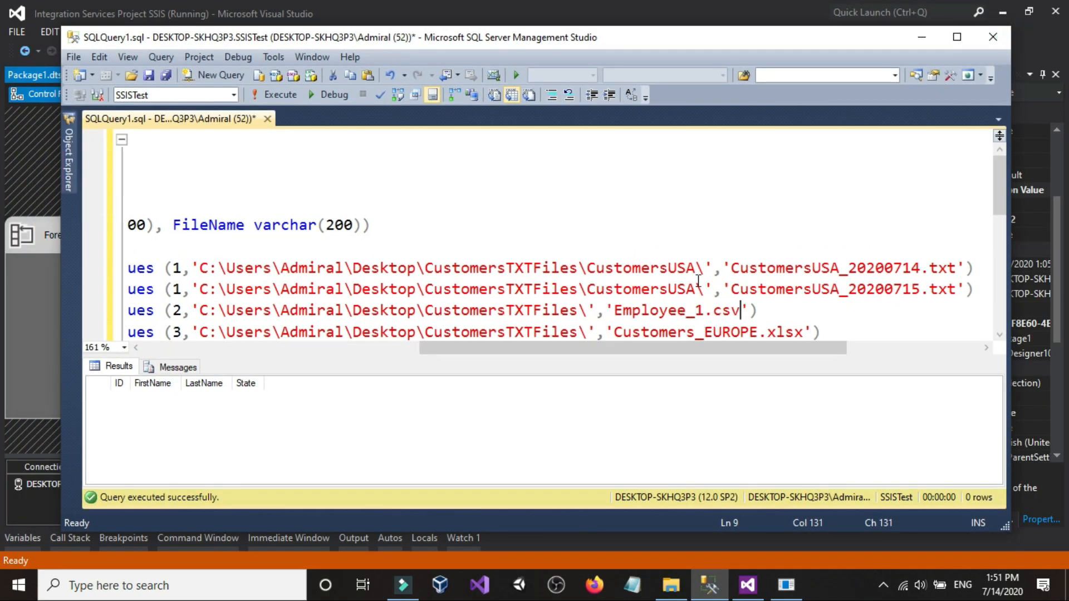
left_click(1003, 11)
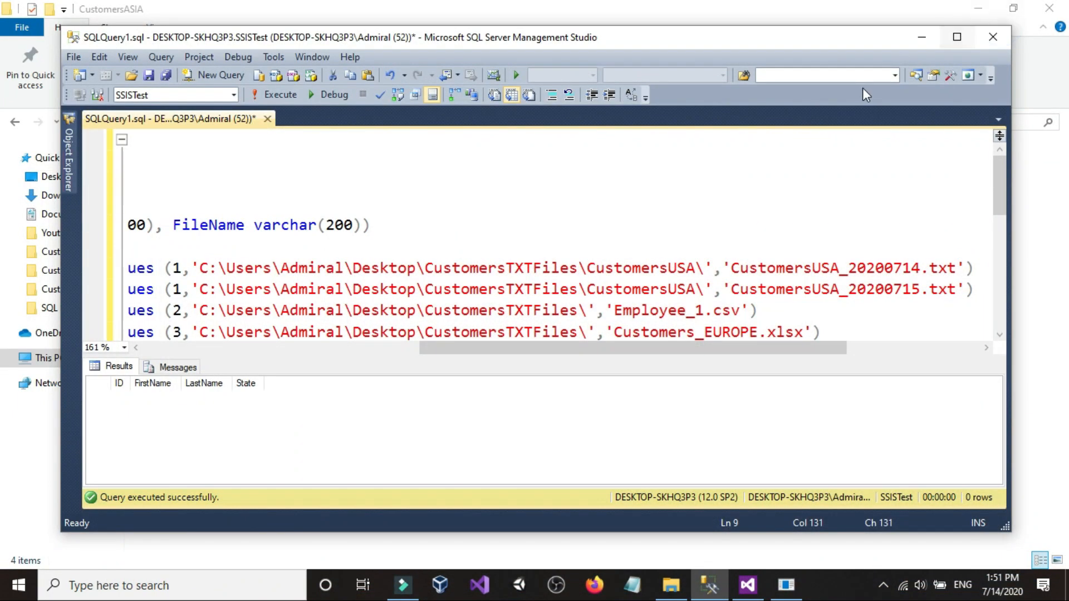
left_click(979, 9)
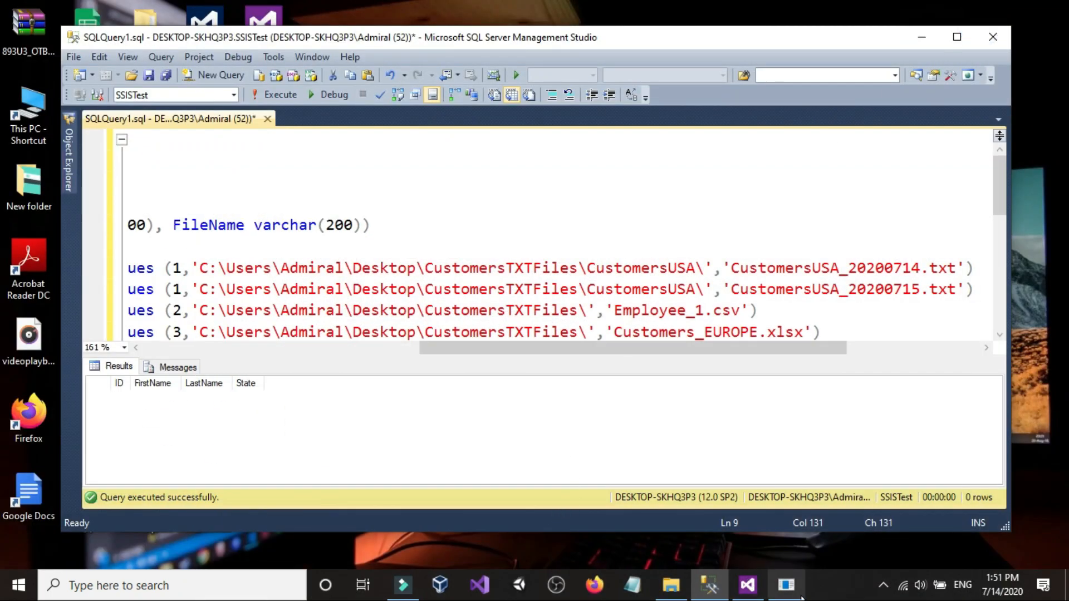
left_click(787, 584)
left_click_drag(534, 357, 511, 393)
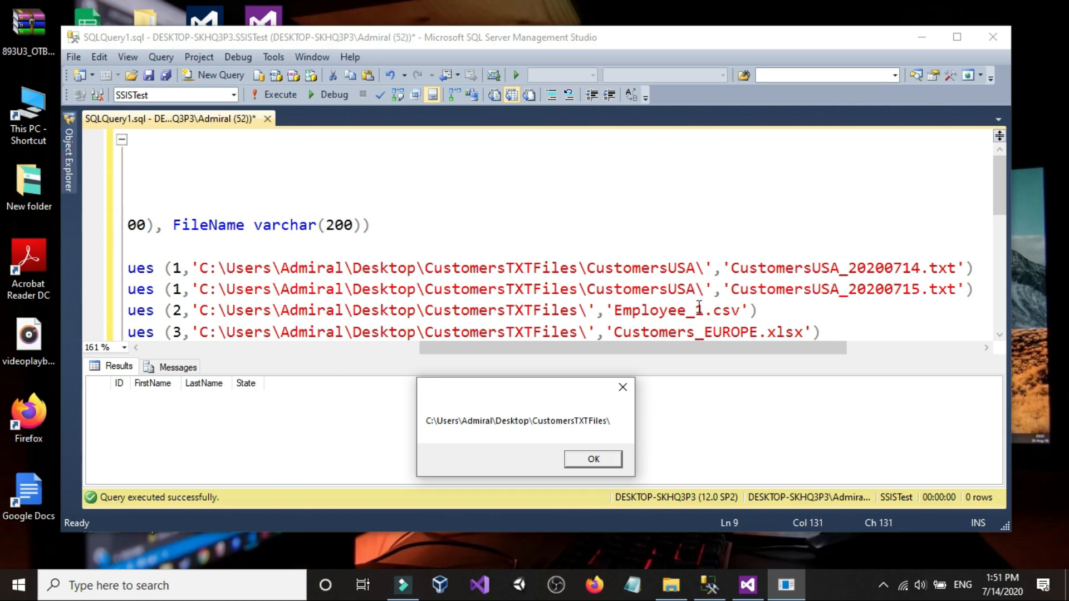
Step: Compare the path message with the Employee_1.csv row's file path and maximize SQL Server Management Studio again
left_click(584, 310)
left_click_drag(584, 310, 218, 310)
left_click(633, 333)
left_click(787, 585)
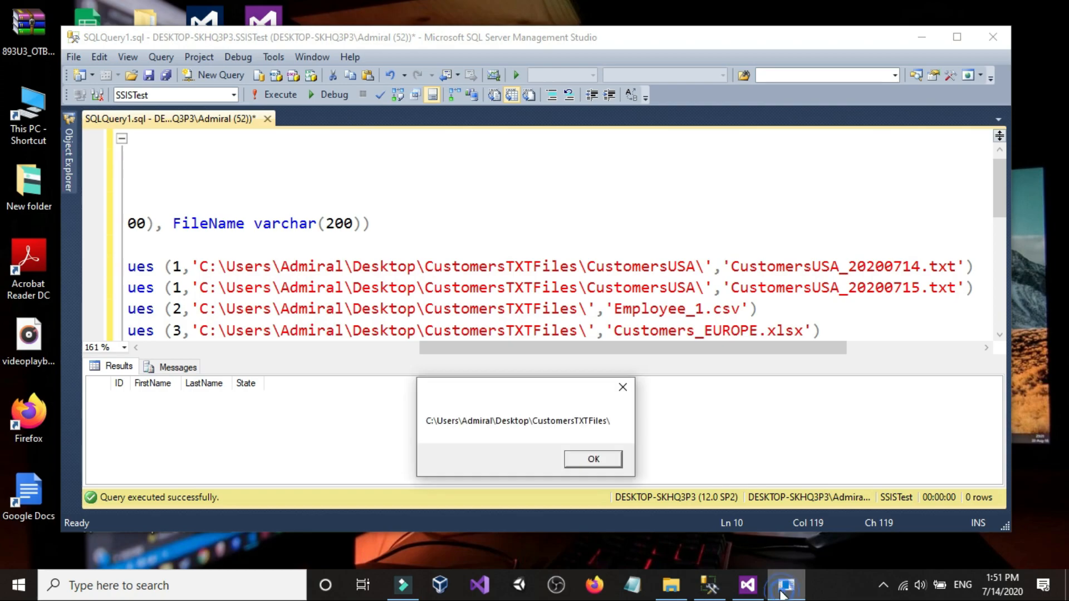
left_click_drag(585, 45, 574, 39)
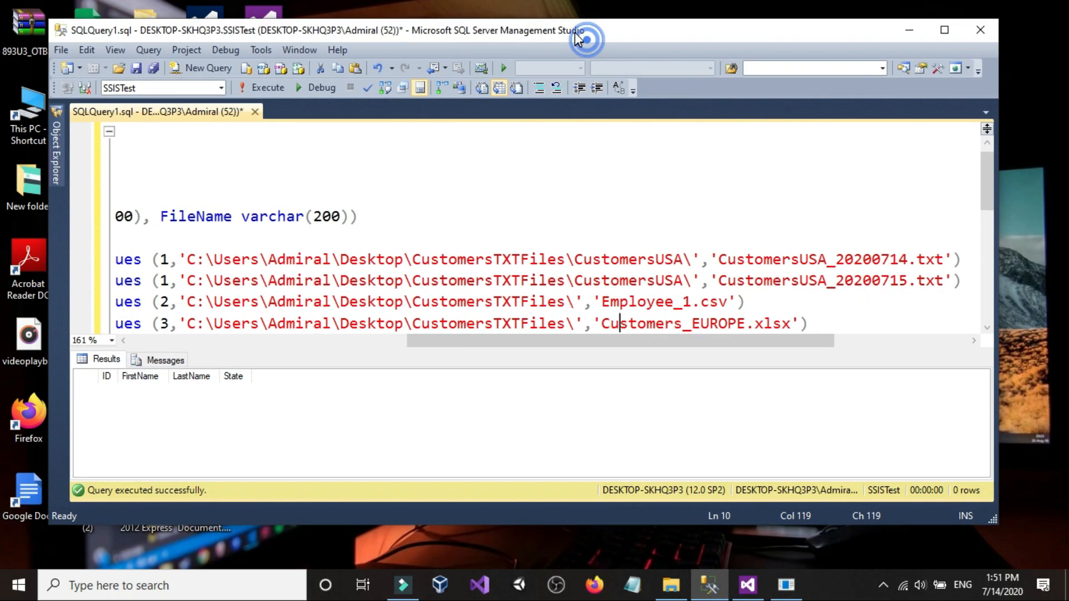
left_click(946, 30)
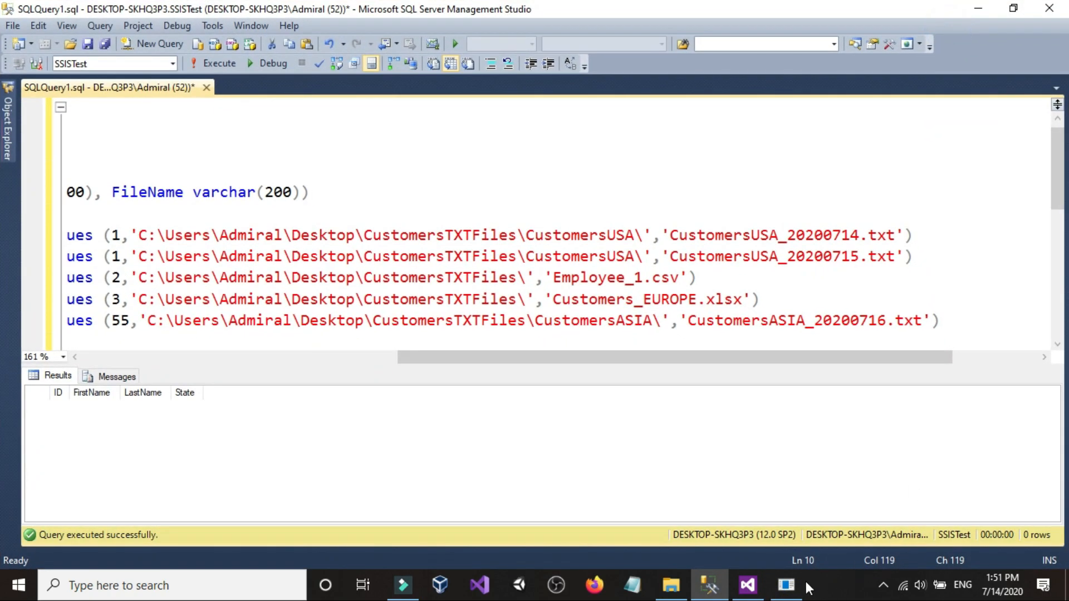
left_click(786, 585)
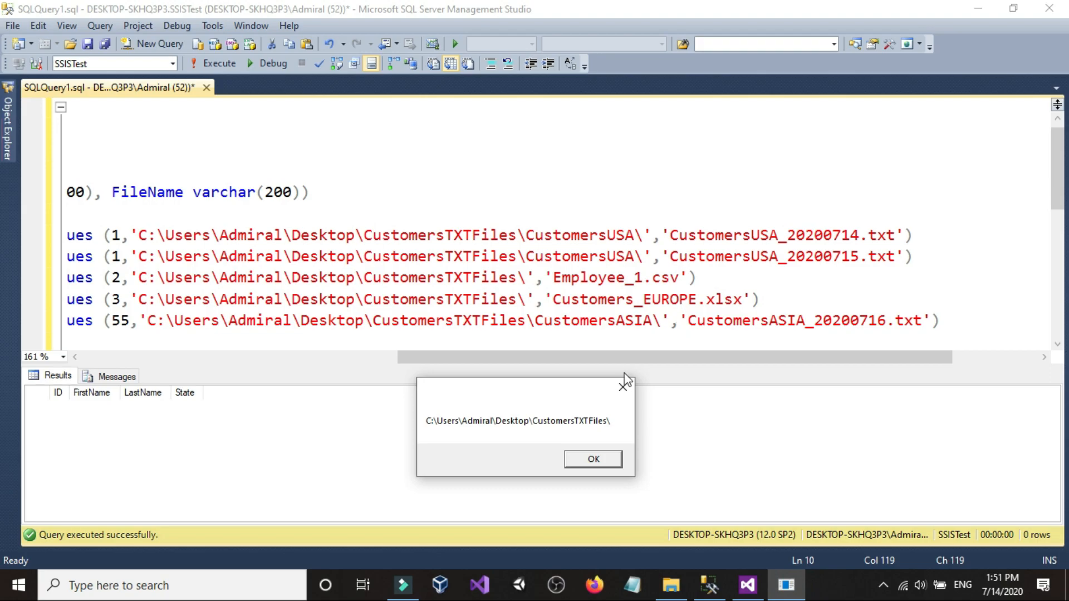
Step: Acknowledge the path message and compare the Employee_1.csv message with the file name in its insert row
left_click(594, 460)
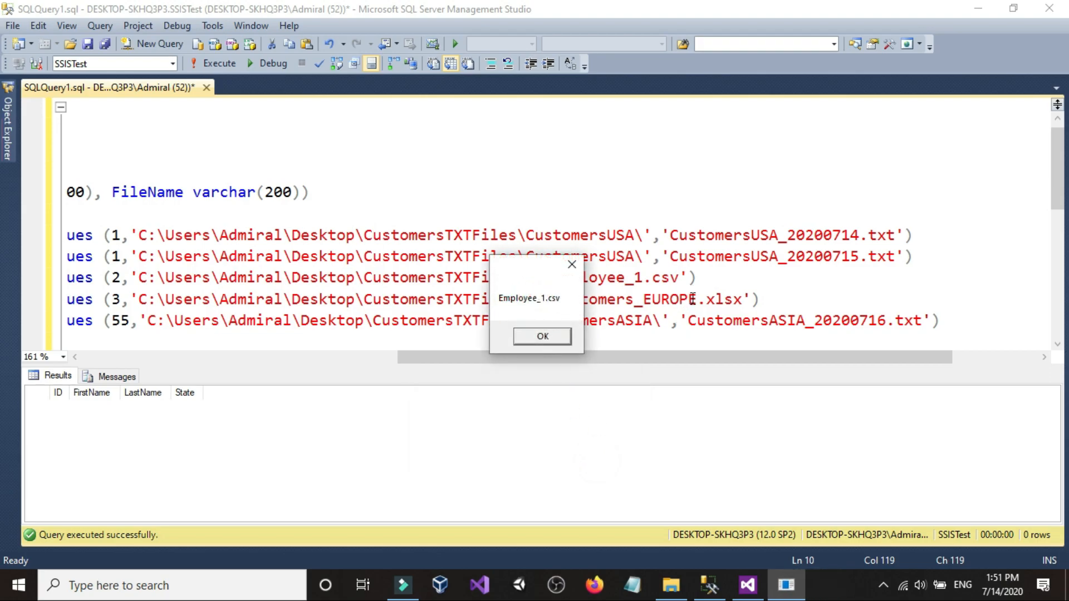
left_click_drag(527, 276, 558, 362)
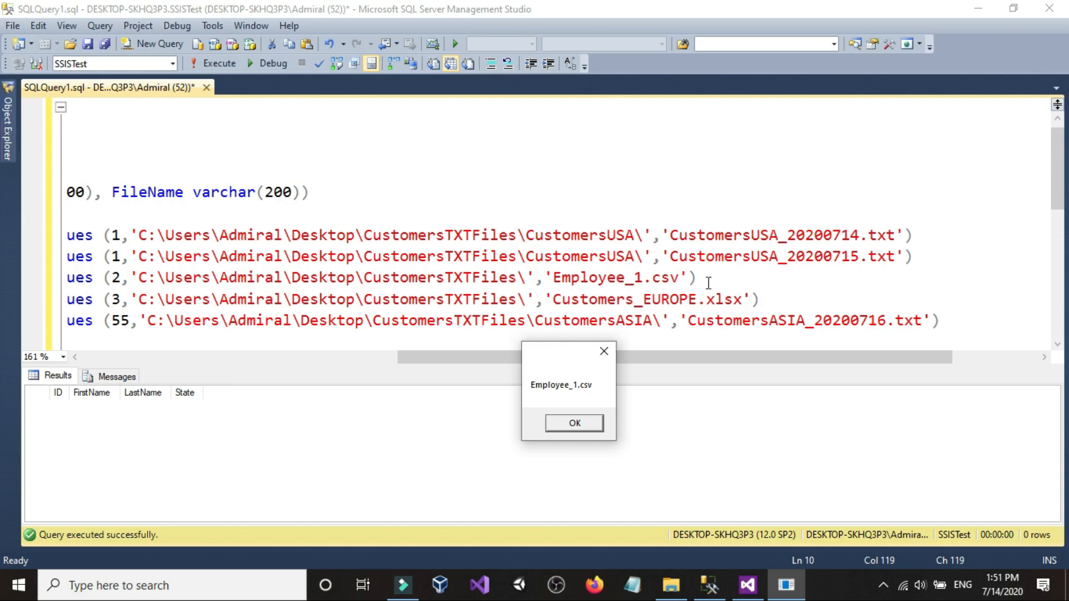
left_click_drag(683, 279, 552, 281)
left_click(630, 285)
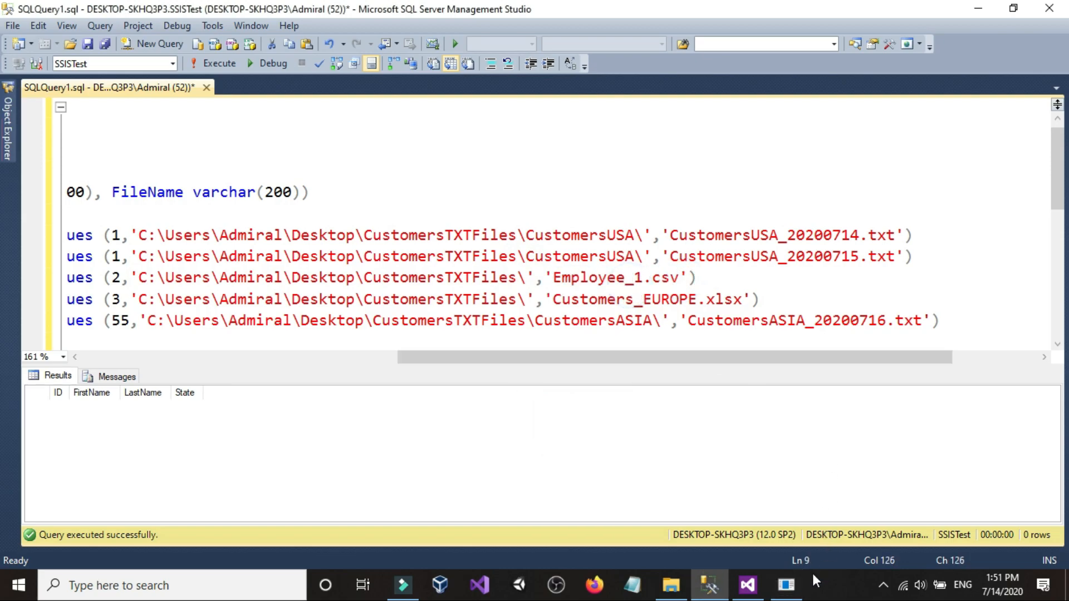
left_click(793, 585)
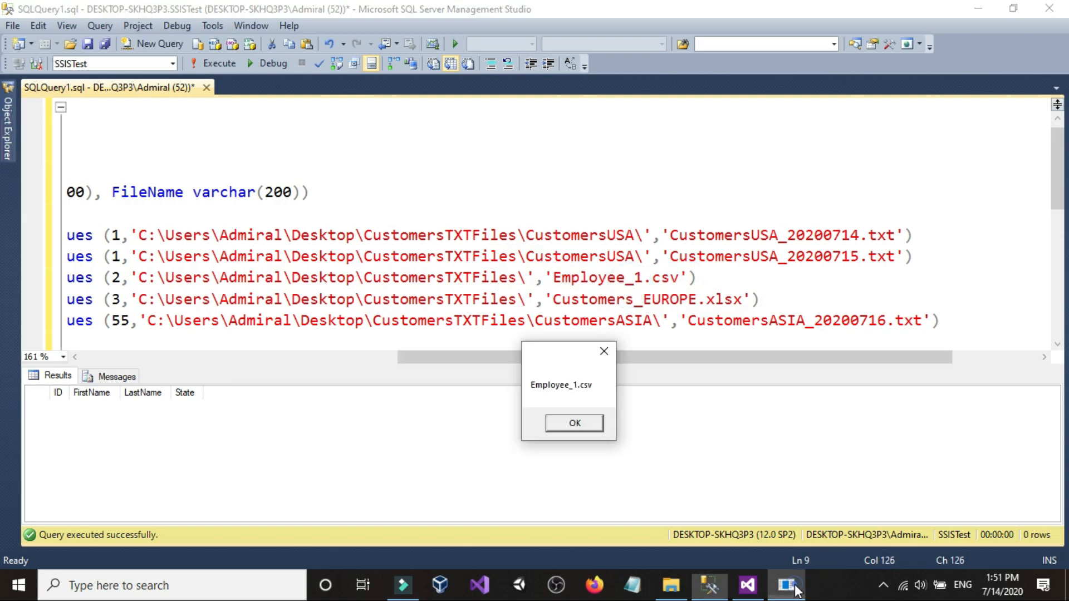
Step: Acknowledge the Employee_1.csv message and its following path message, and switch to Visual Studio to check the package's progress
left_click(580, 423)
left_click_drag(570, 273, 577, 428)
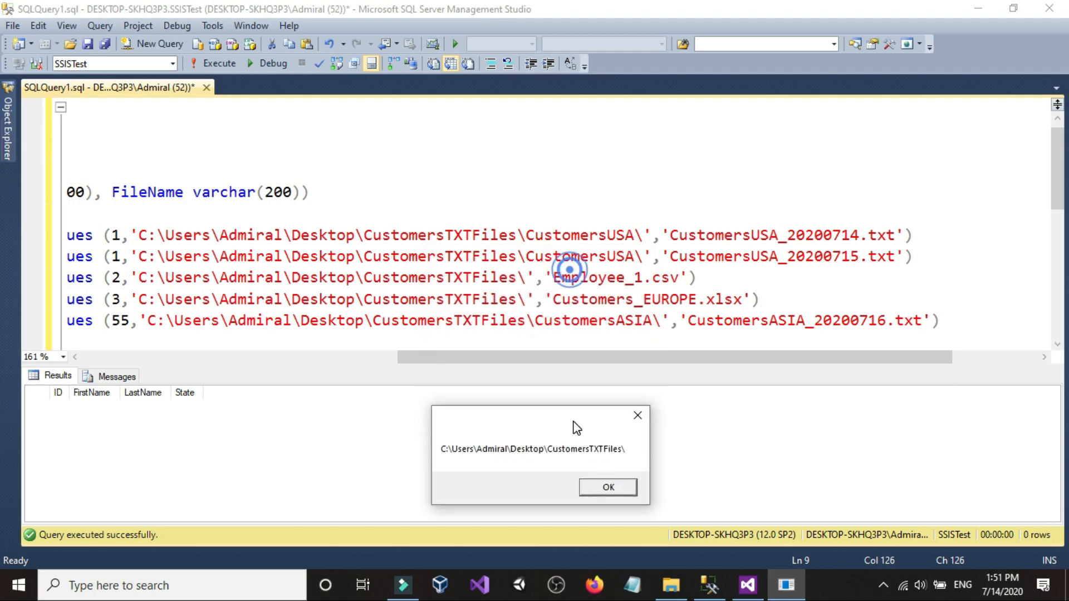
left_click(618, 486)
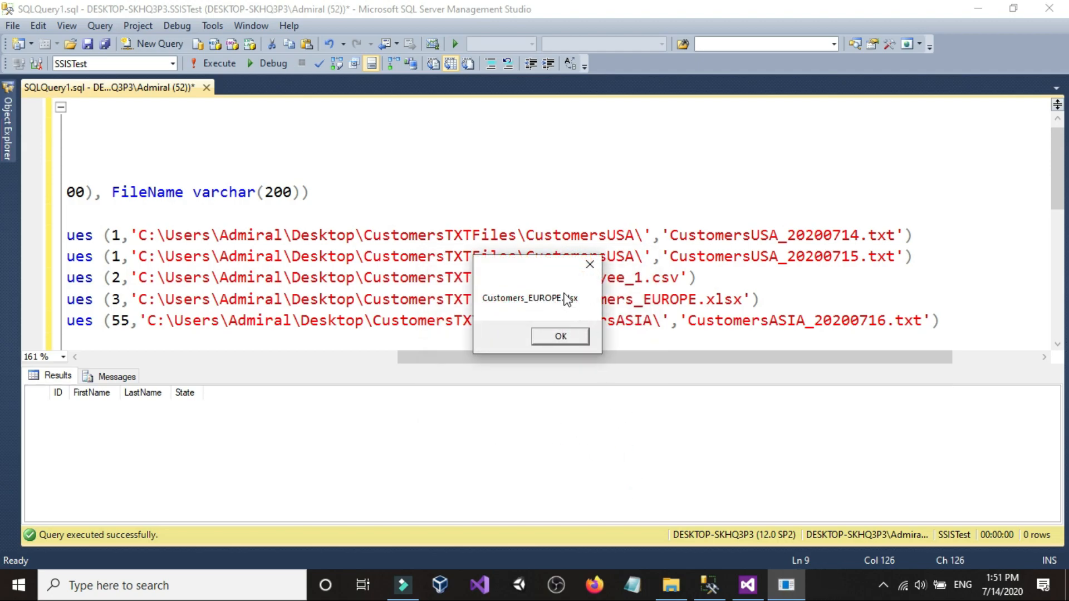
left_click(552, 279)
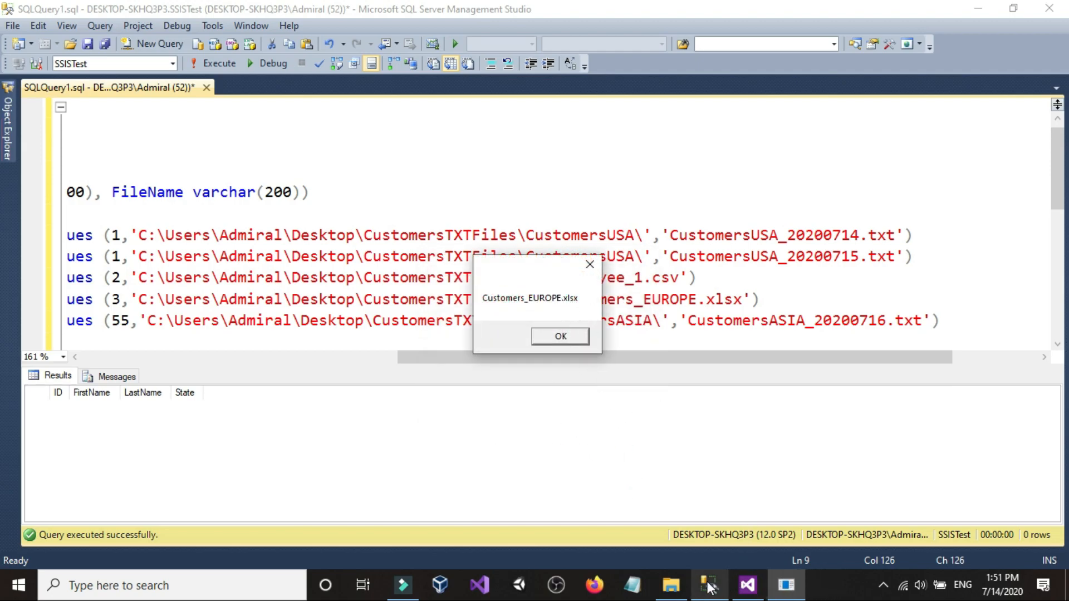
left_click(747, 585)
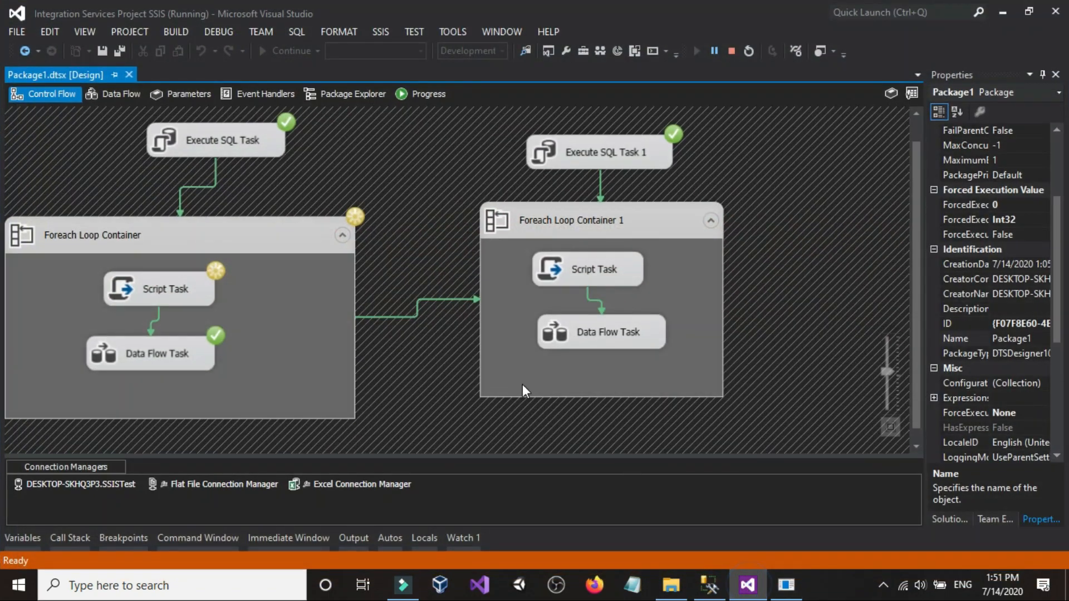
left_click(785, 585)
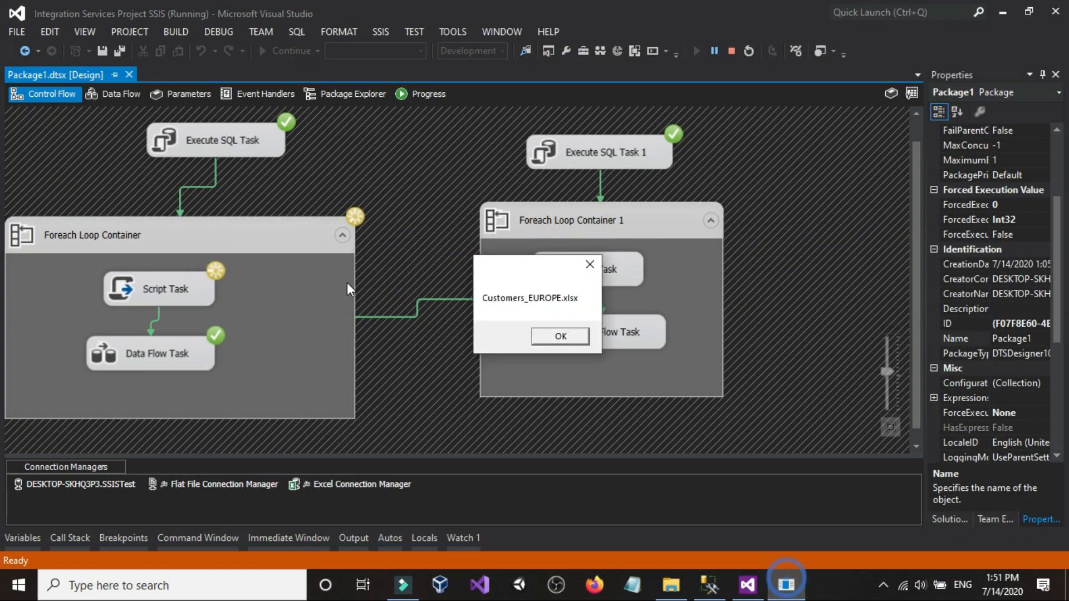
Step: Acknowledge the Customers_EUROPE.xlsx and CustomersASIA path messages, and compare the CustomersASIA_20200716.txt message with its insert row in SQL Server Management Studio
left_click(561, 337)
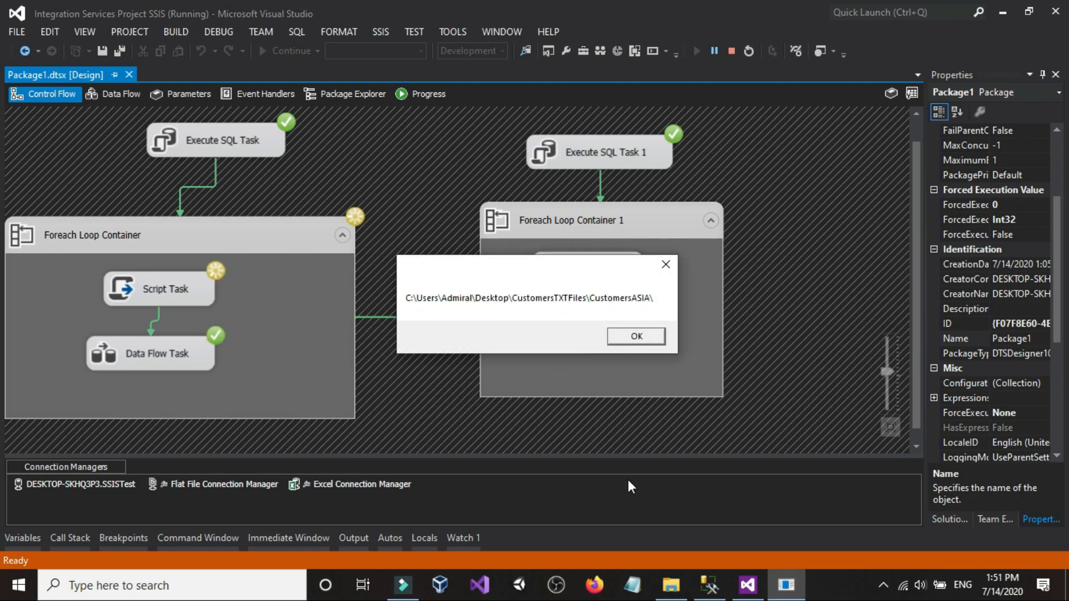
left_click(622, 337)
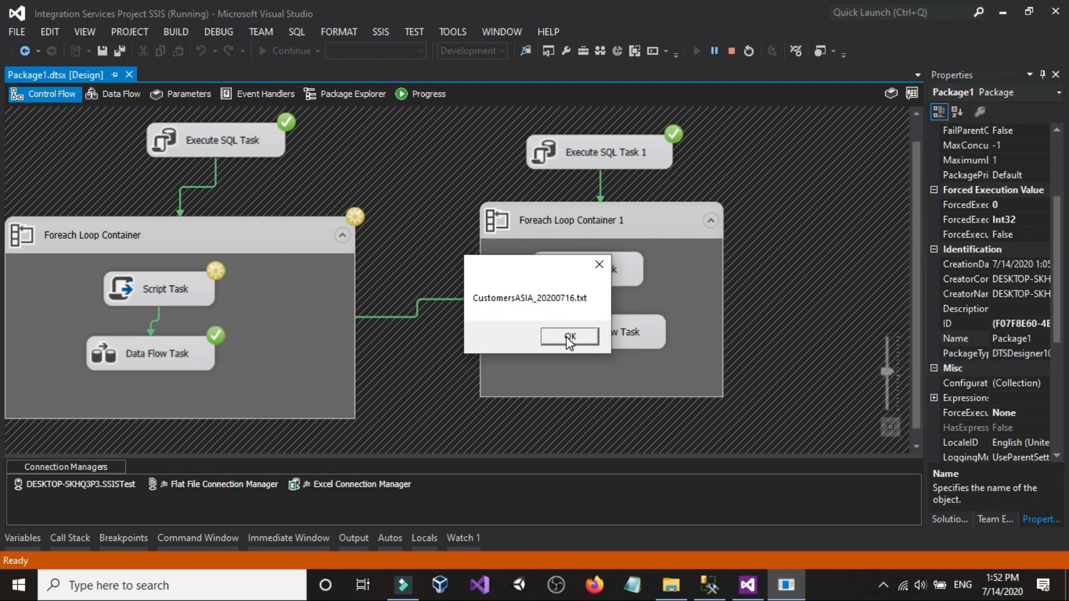
left_click(715, 586)
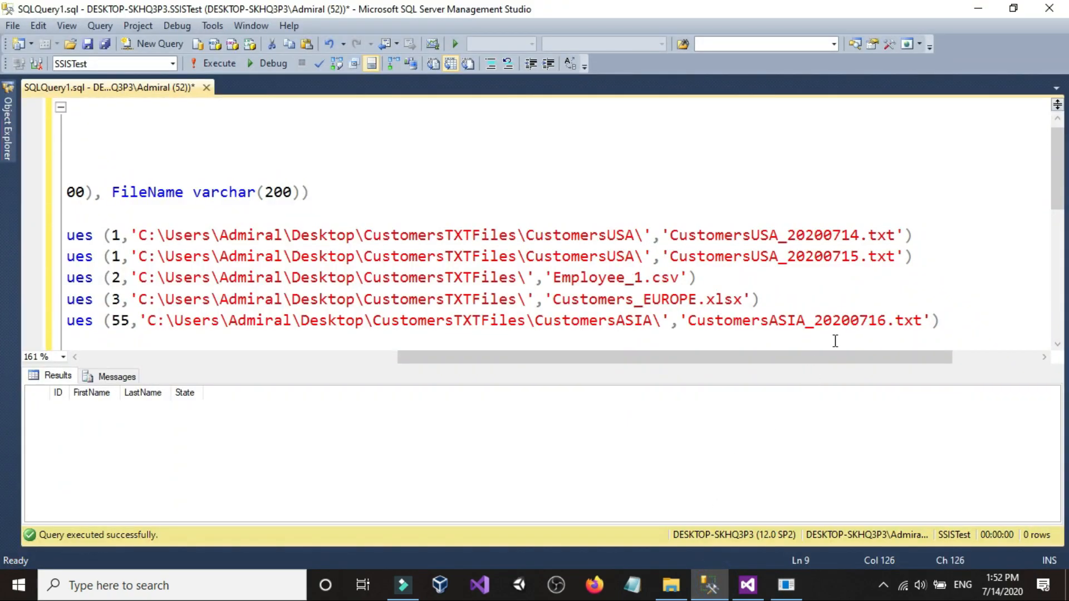
left_click(928, 321)
left_click_drag(928, 321, 661, 322)
left_click(695, 320)
left_click(752, 587)
left_click(785, 588)
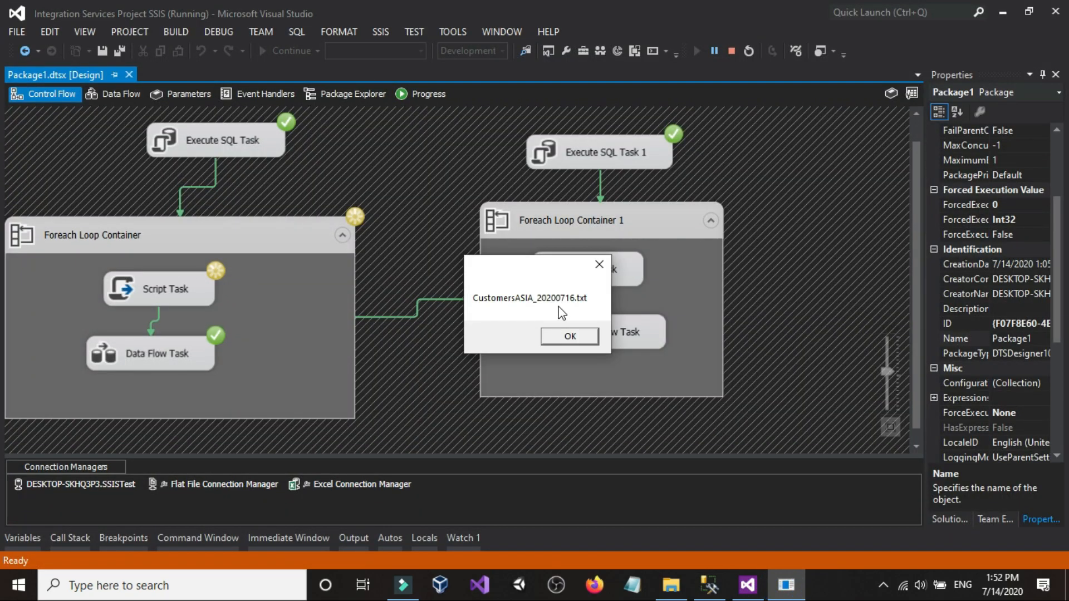
Step: Acknowledge the CustomersASIA_20200716.txt message, switch to SQL Server Management Studio and examine the Customers_EUROPE.xlsx row's file path
left_click(570, 338)
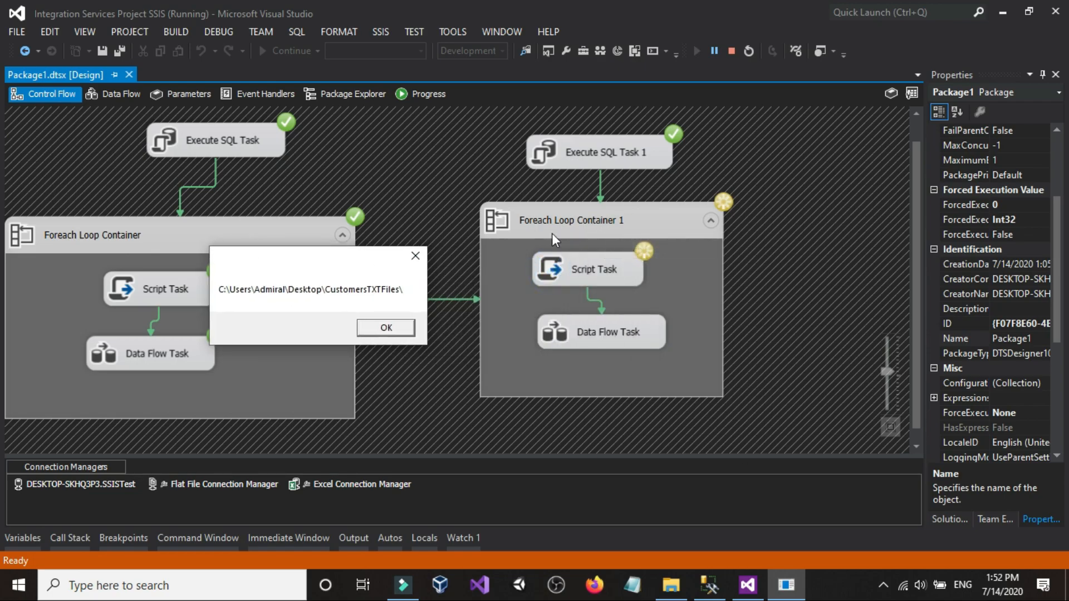
left_click(709, 585)
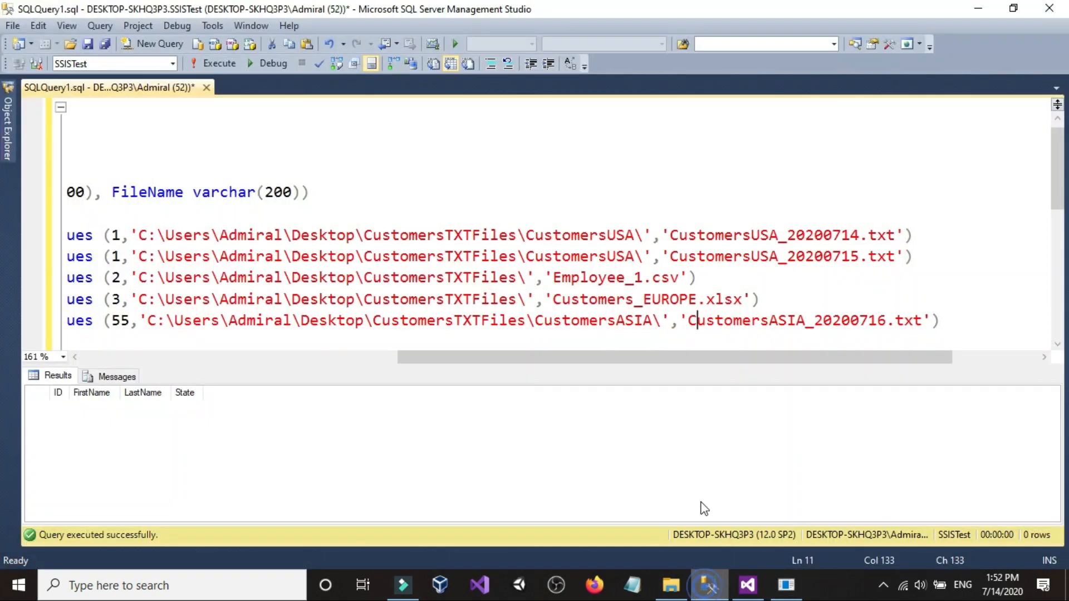
left_click_drag(644, 362, 556, 363)
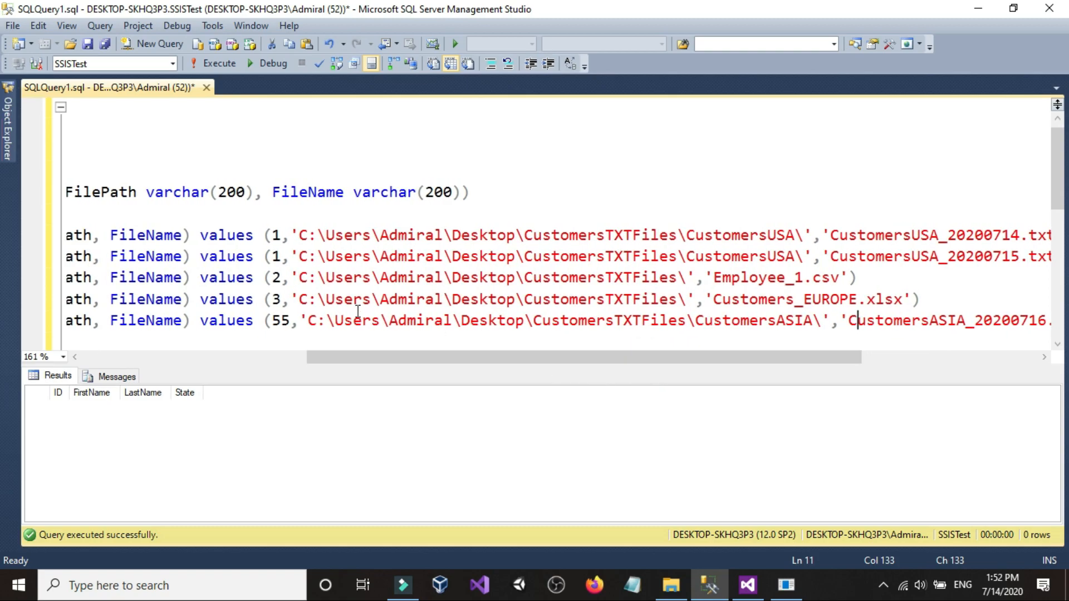
left_click_drag(679, 300, 543, 301)
left_click(606, 300)
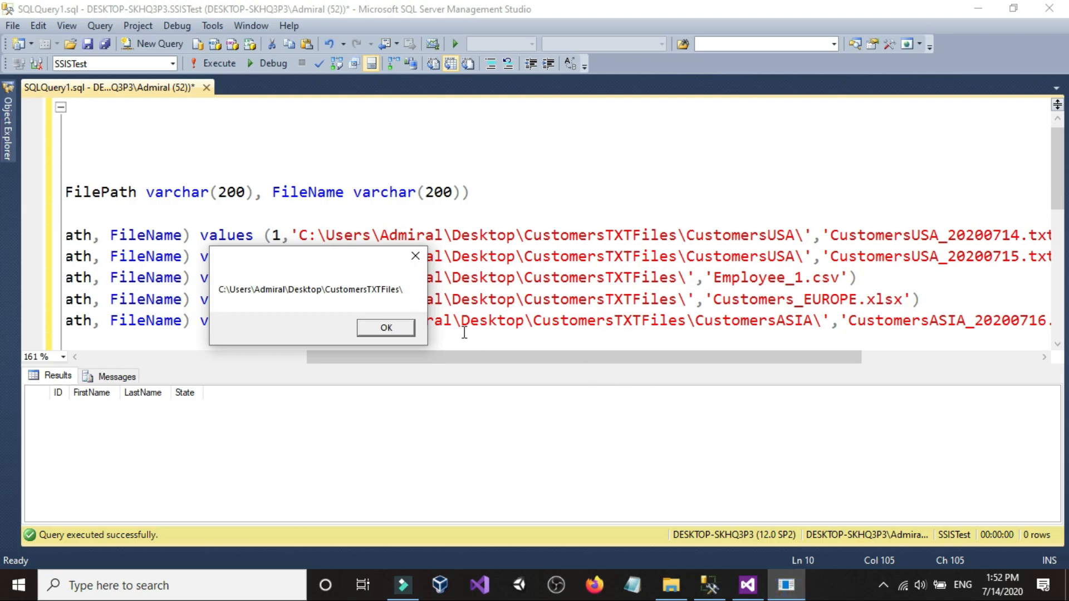
Step: Acknowledge Foreach Loop Container 1's path message and move its Customers_EUROPE.xlsx message below the insert statements for comparison
left_click_drag(328, 267, 571, 393)
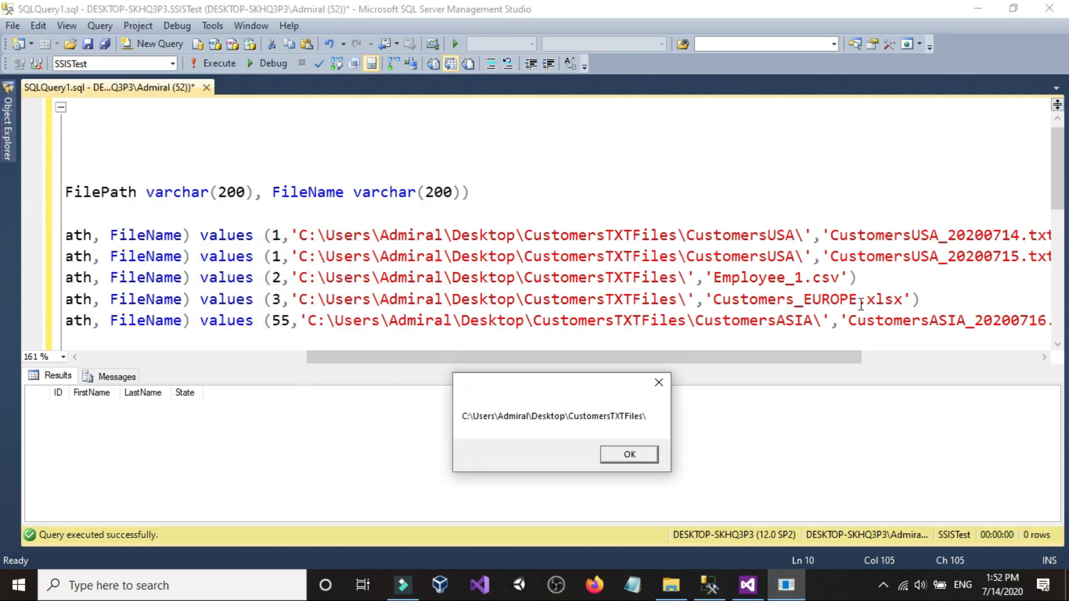
left_click(620, 445)
left_click_drag(544, 281, 681, 384)
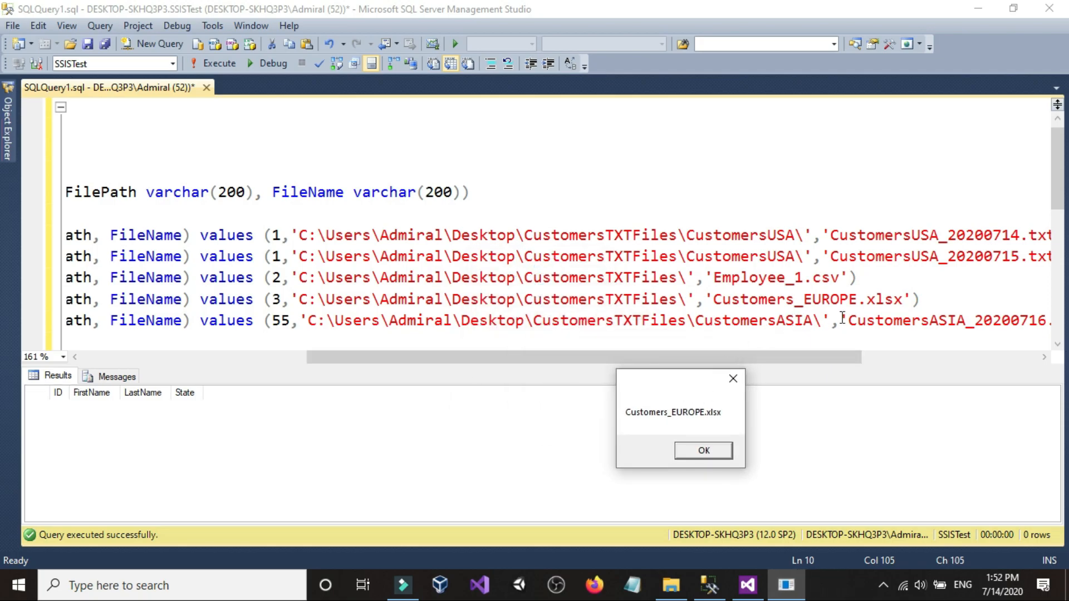
Step: Acknowledge the Customers_EUROPE.xlsx message and examine the matching file name in the insert statement with ID 3
key("Return")
left_click_drag(906, 304, 714, 301)
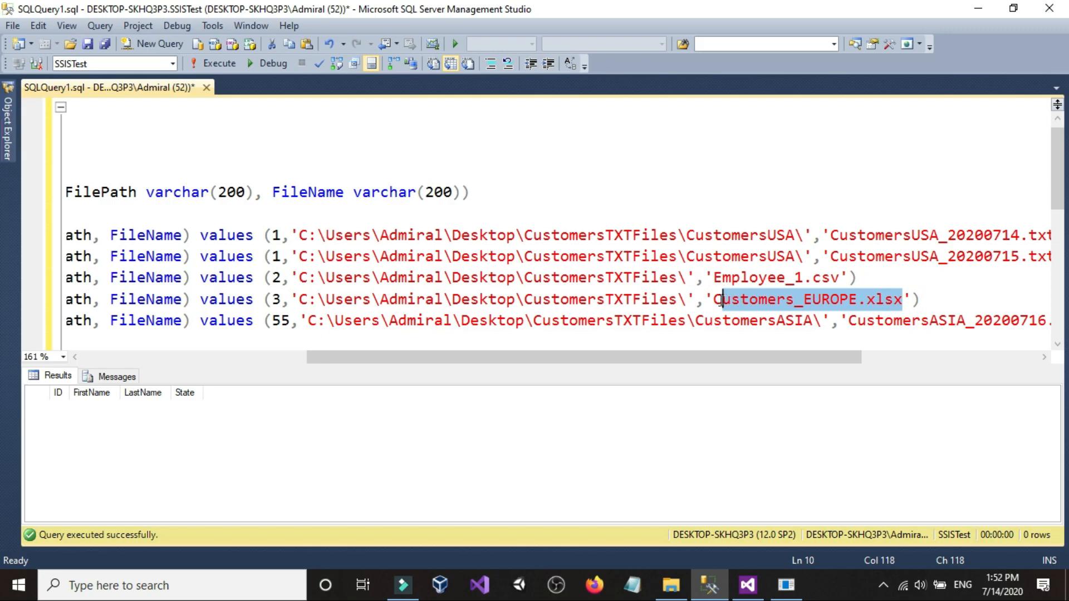
left_click(719, 300)
Step: Switch to Visual Studio and stop debugging the package
left_click(748, 585)
left_click(690, 443)
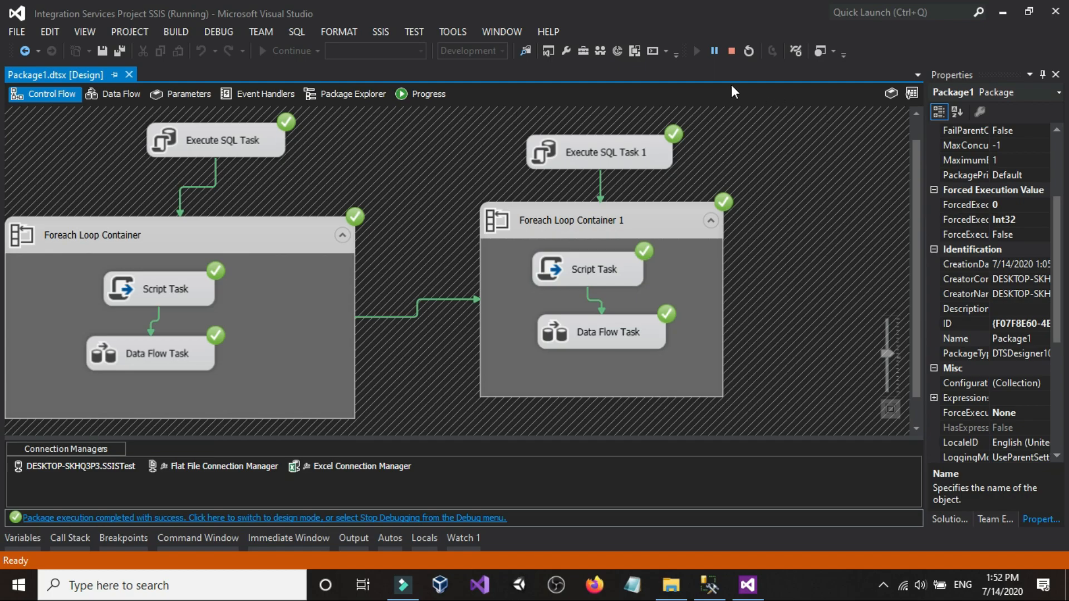
left_click(731, 51)
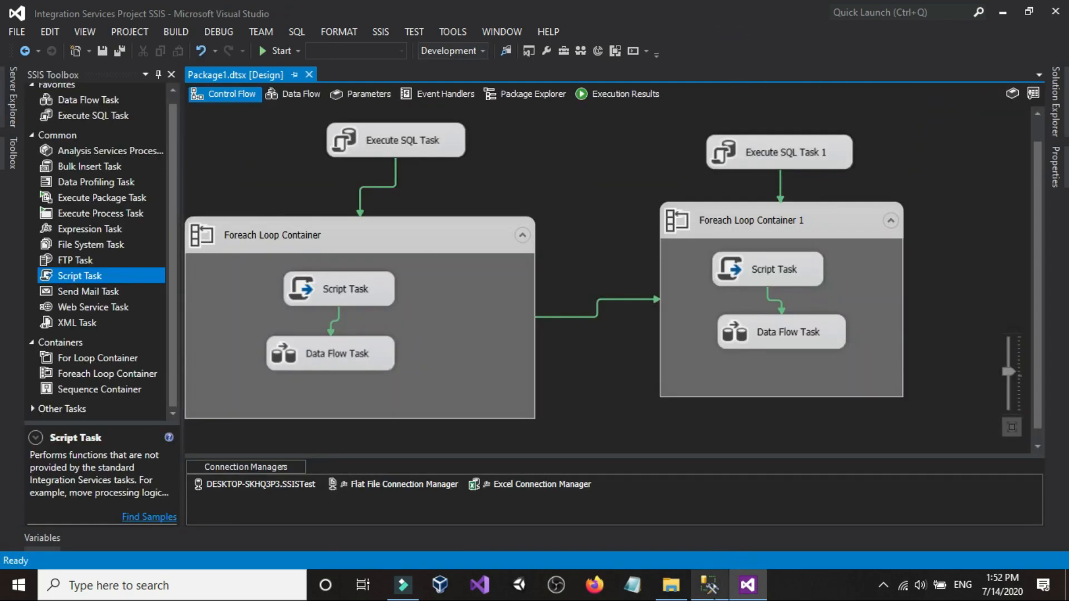
Step: Switch to SQL Server Management Studio and execute only the select * from dbo.Customers query
left_click(710, 584)
left_click_drag(432, 356, 206, 357)
left_click(346, 107)
key("shift+Home")
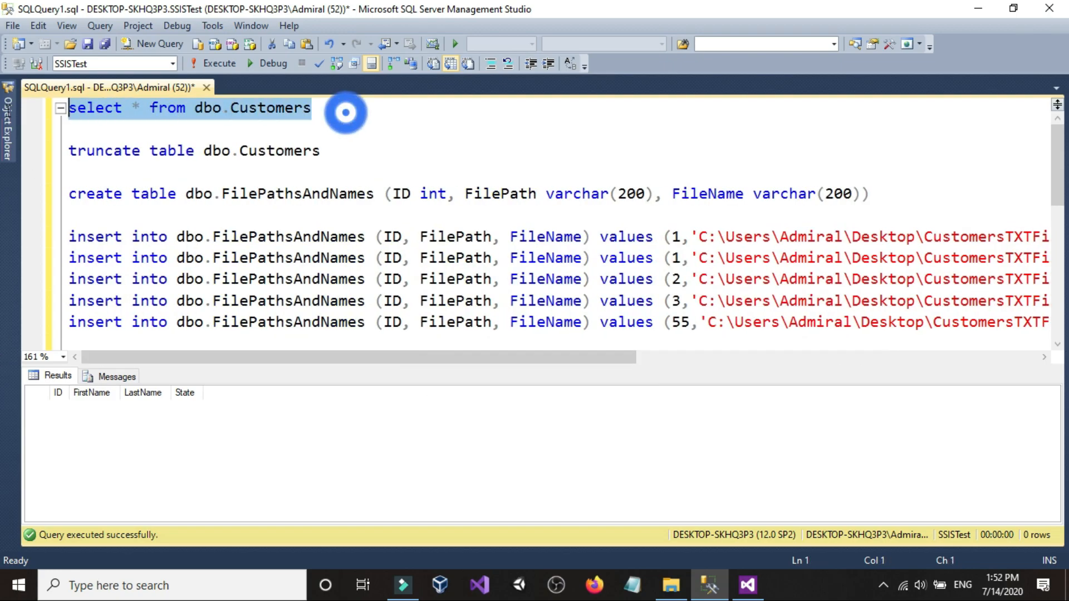
left_click(217, 63)
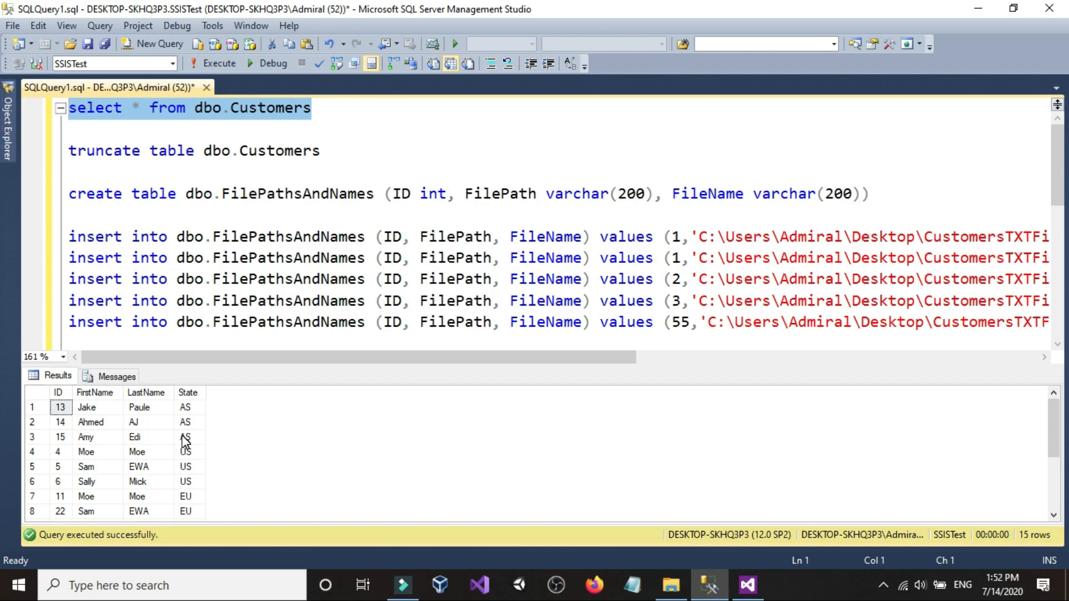
Step: Widen the ID column and enlarge the results pane to examine all the loaded dbo.Customers rows
scroll(206, 446, "down", 1)
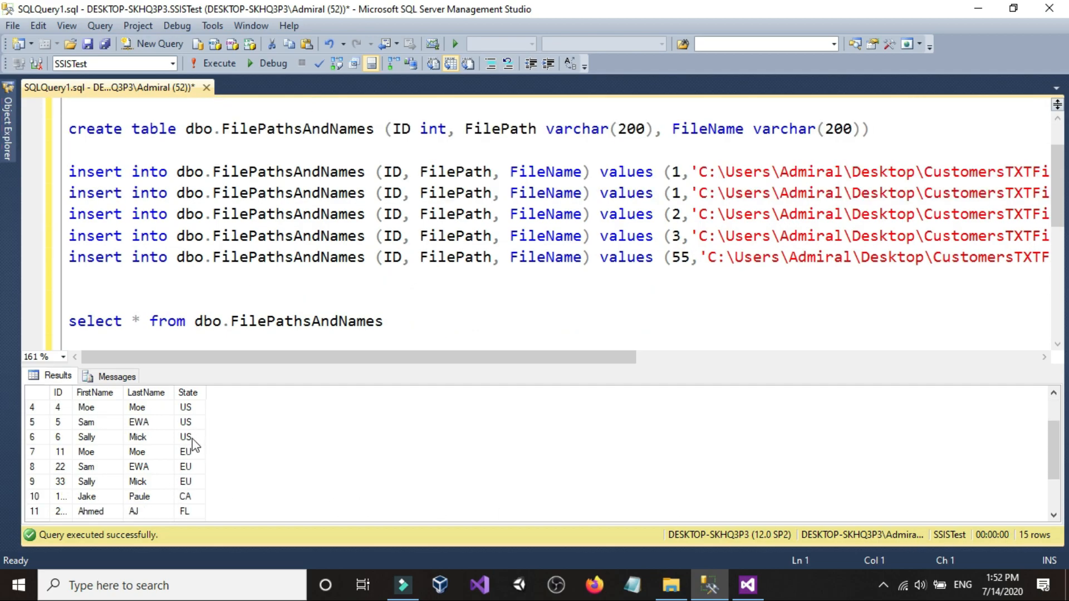
scroll(192, 454, "down", 1)
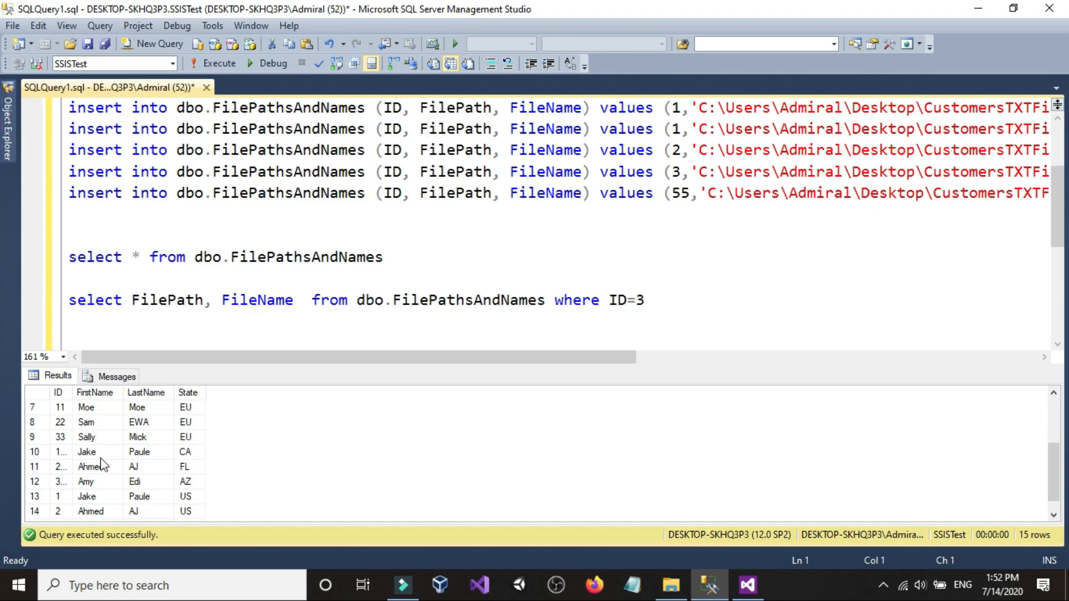
left_click_drag(74, 391, 115, 391)
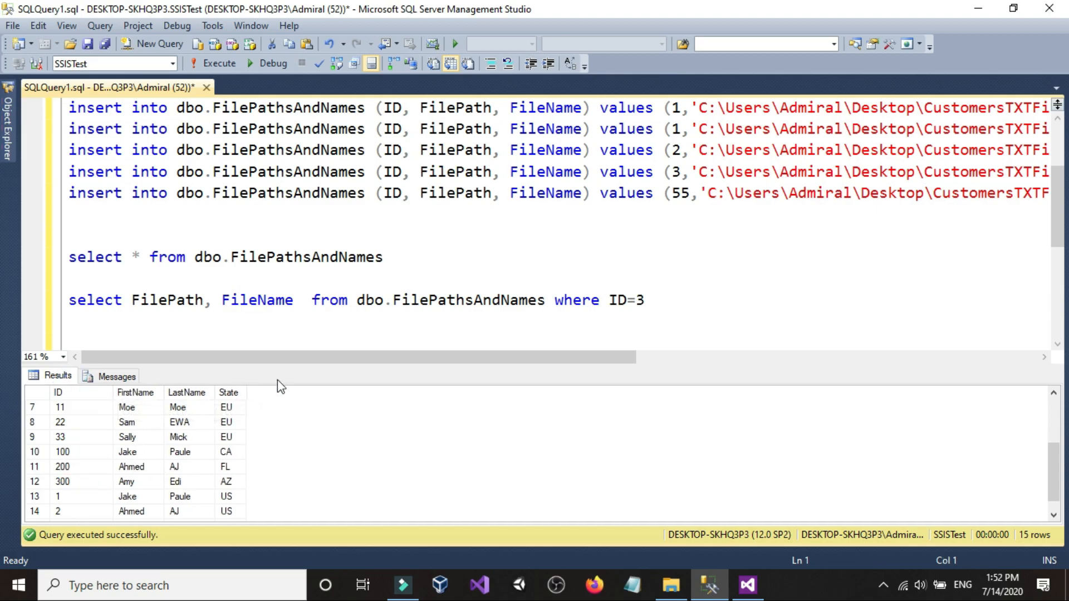
left_click(313, 366)
left_click_drag(346, 198, 346, 187)
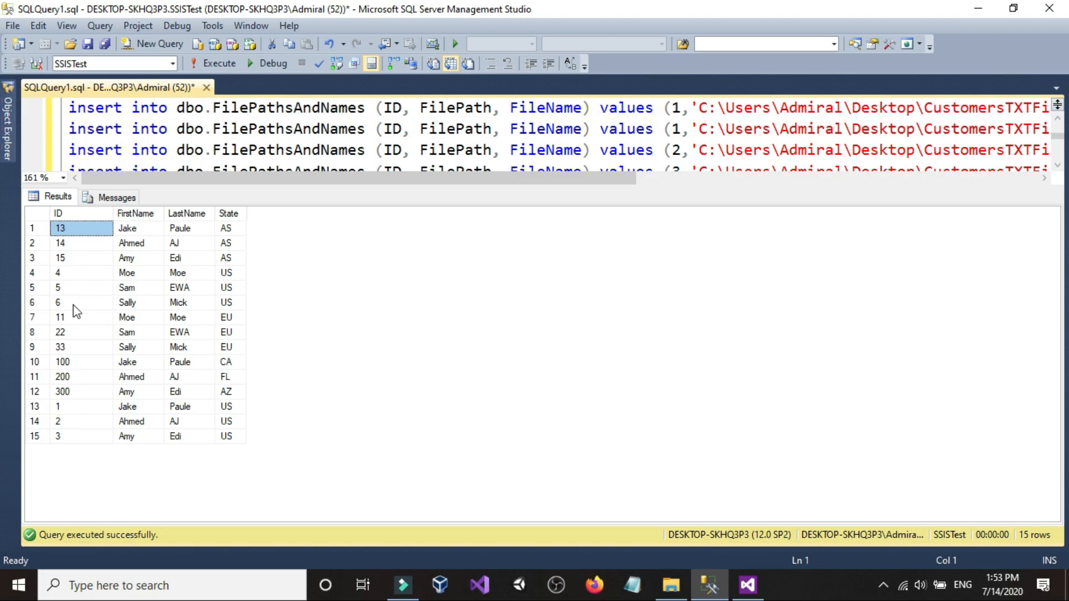
key("alt+Tab")
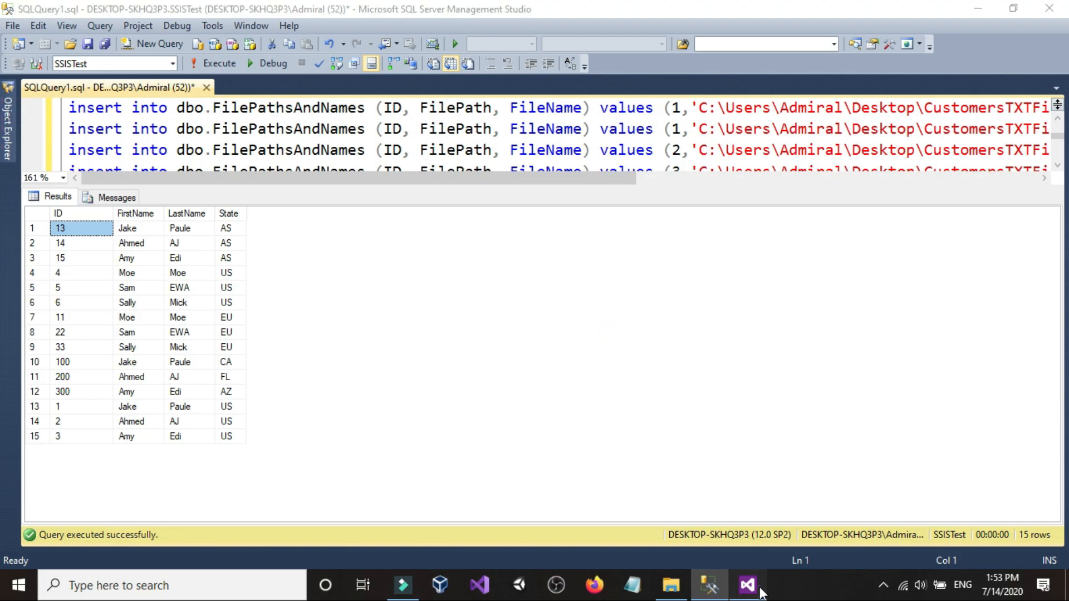